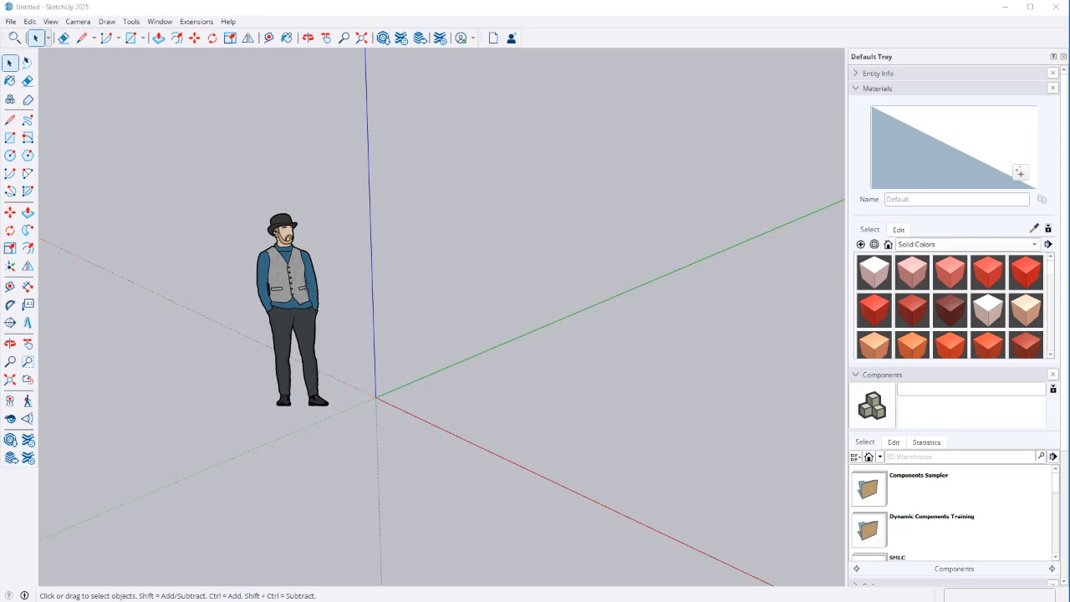
Erase the default human figure from the model
{"action": "key", "text": "e"}
{"action": "left_click", "coordinate": [284, 311]}
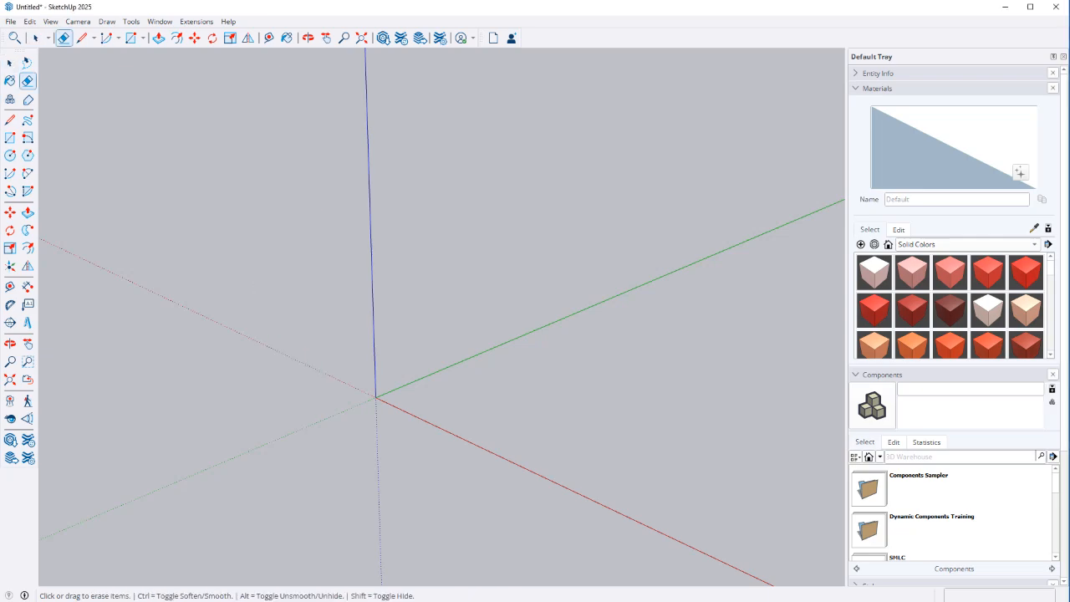
Draw a closed 10' by 10' square on the ground from the origin along the green and red axes
{"action": "key", "text": "l"}
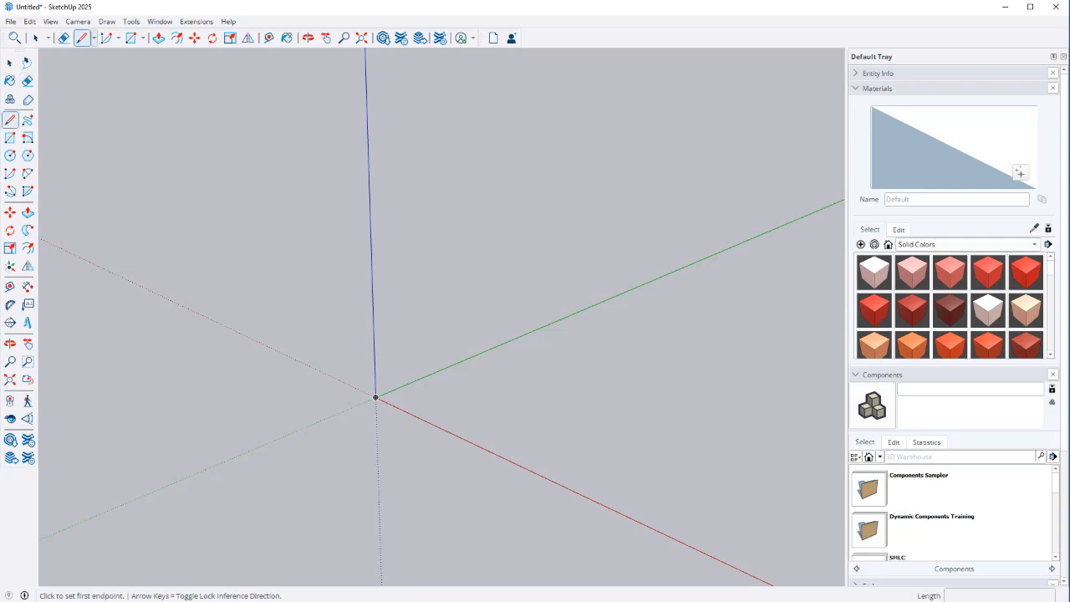
{"action": "left_click", "coordinate": [376, 397]}
{"action": "type", "text": "1"}
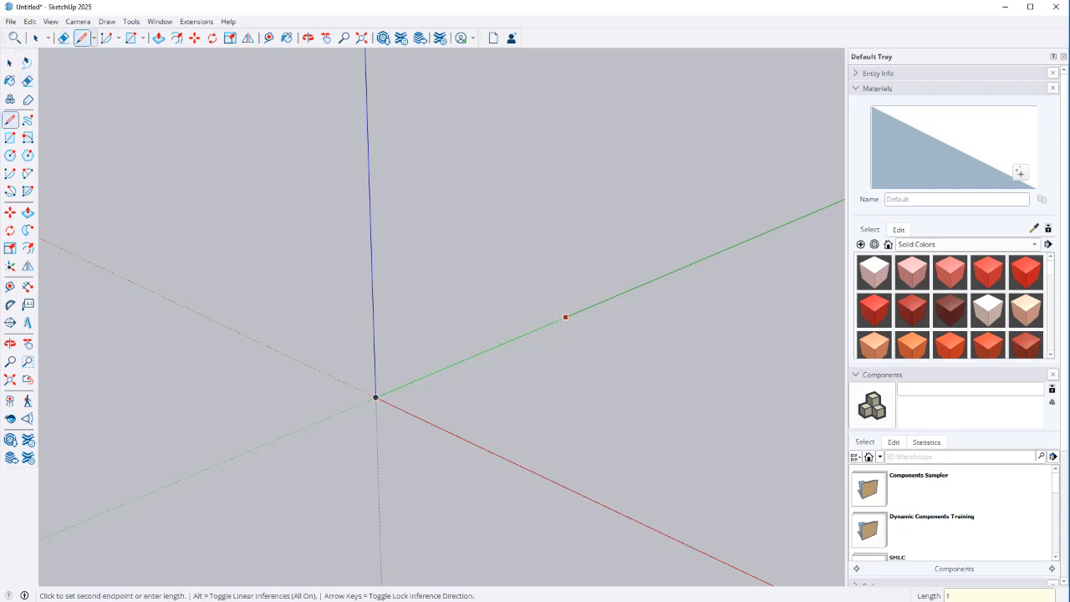
{"action": "type", "text": "0'"}
{"action": "key", "text": "Return"}
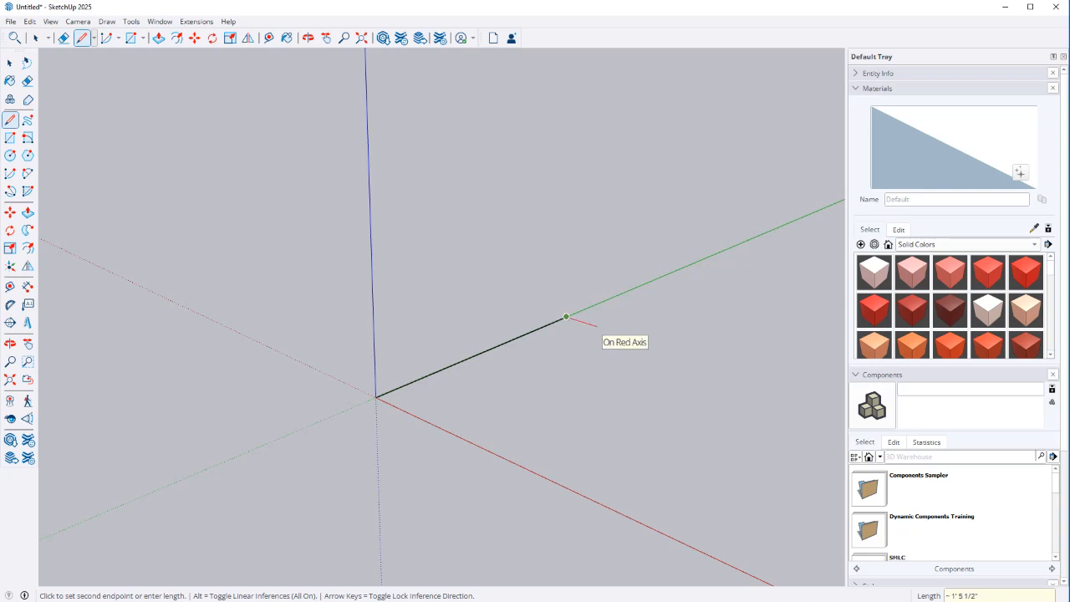
{"action": "type", "text": "10"}
{"action": "left_click", "coordinate": [820, 396]}
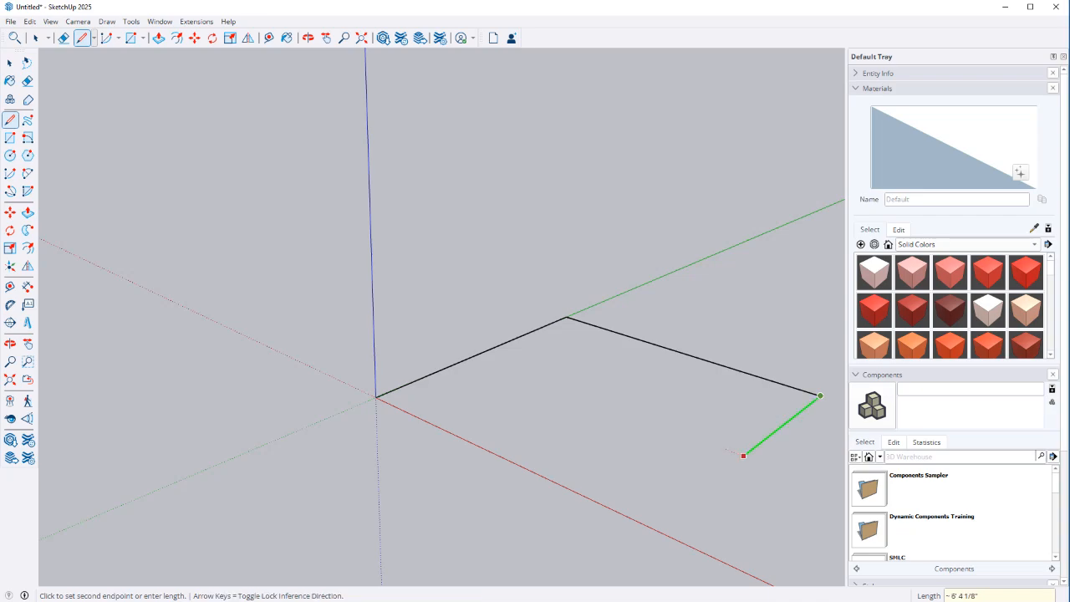
{"action": "left_click", "coordinate": [651, 527]}
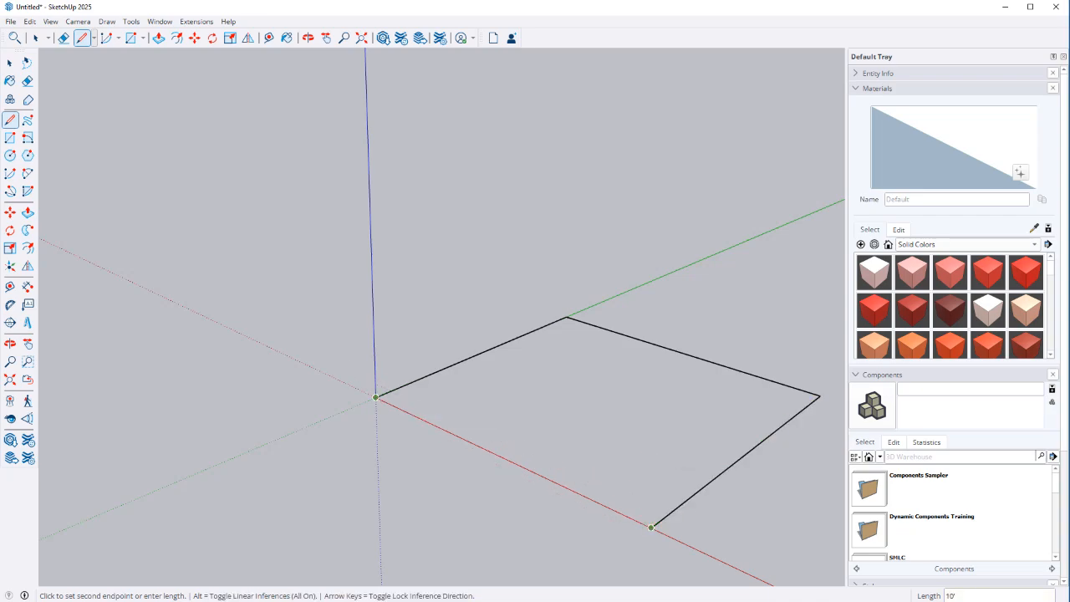
{"action": "left_click", "coordinate": [375, 397]}
Select the whole square and copy it along the red axis so the copy adjoins the original at the origin
{"action": "key", "text": "space"}
{"action": "key", "text": "f"}
{"action": "key", "text": "space"}
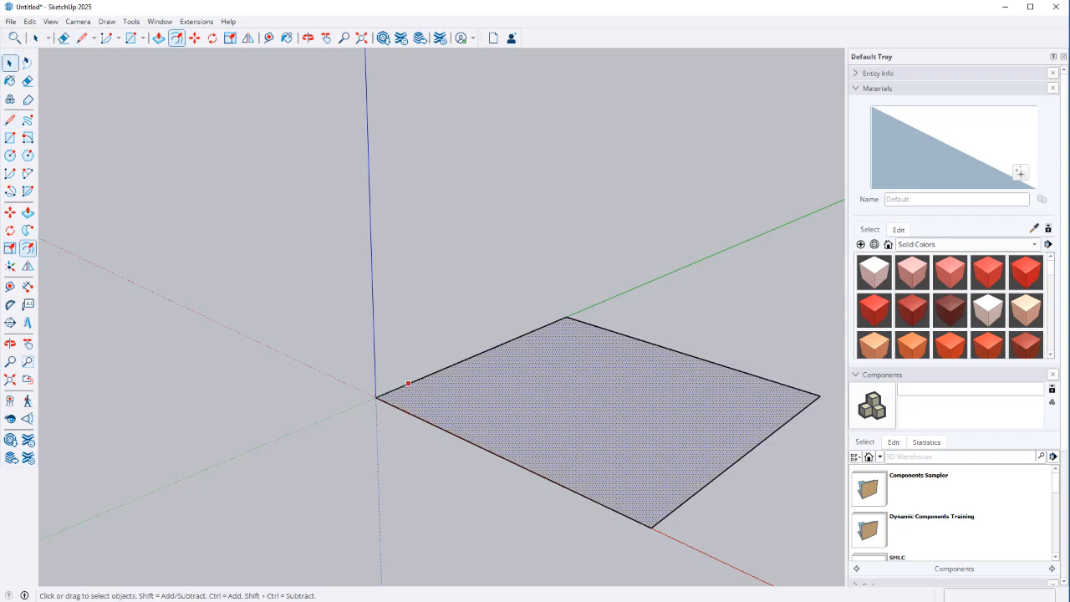
{"action": "key", "text": "ctrl+a"}
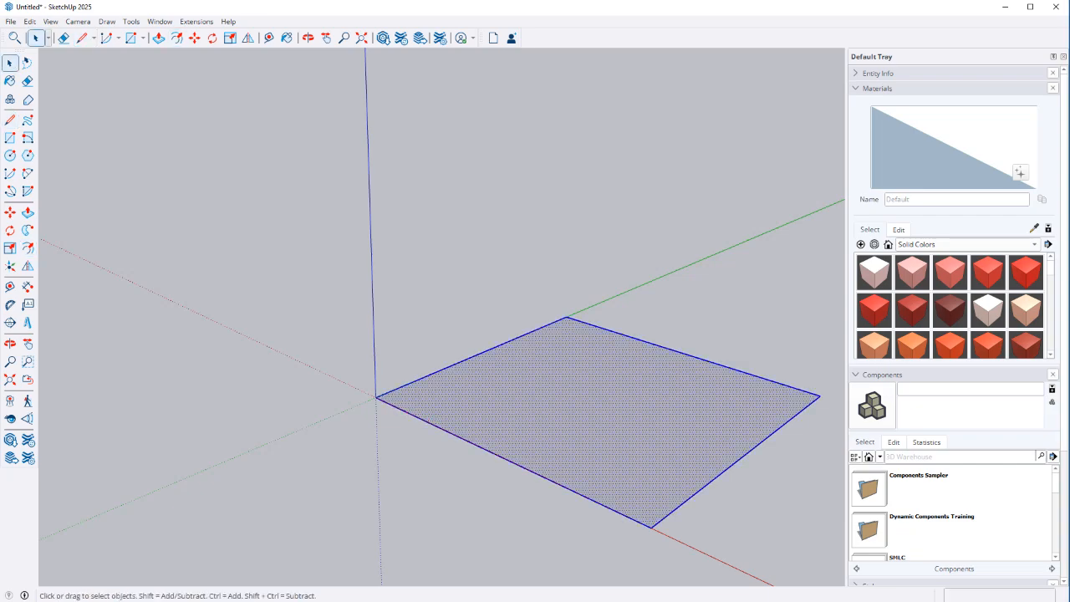
{"action": "key", "text": "m"}
{"action": "left_click", "coordinate": [644, 524]}
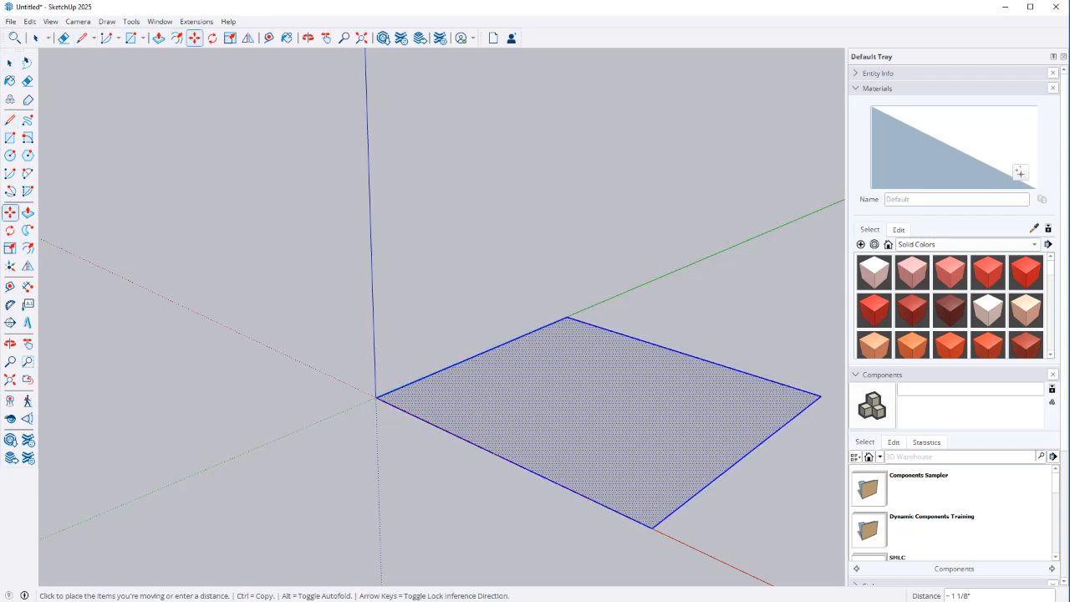
{"action": "key", "text": "ctrl"}
{"action": "left_click", "coordinate": [369, 394]}
Rotate the copied square 90° upright about the shared edge at the origin to form the first wall
{"action": "key", "text": "q"}
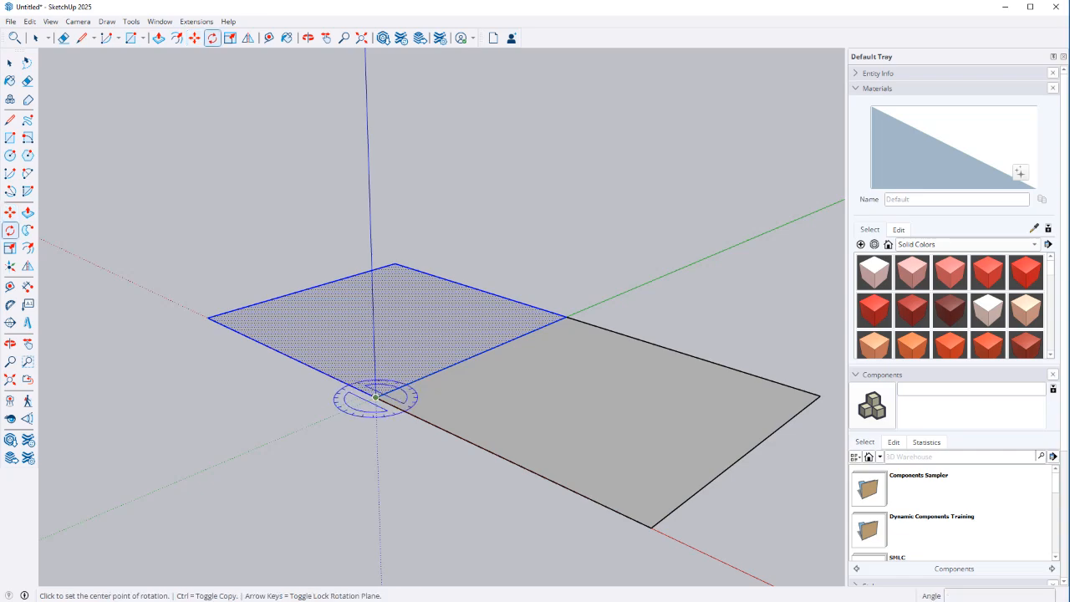
{"action": "left_click", "coordinate": [293, 358]}
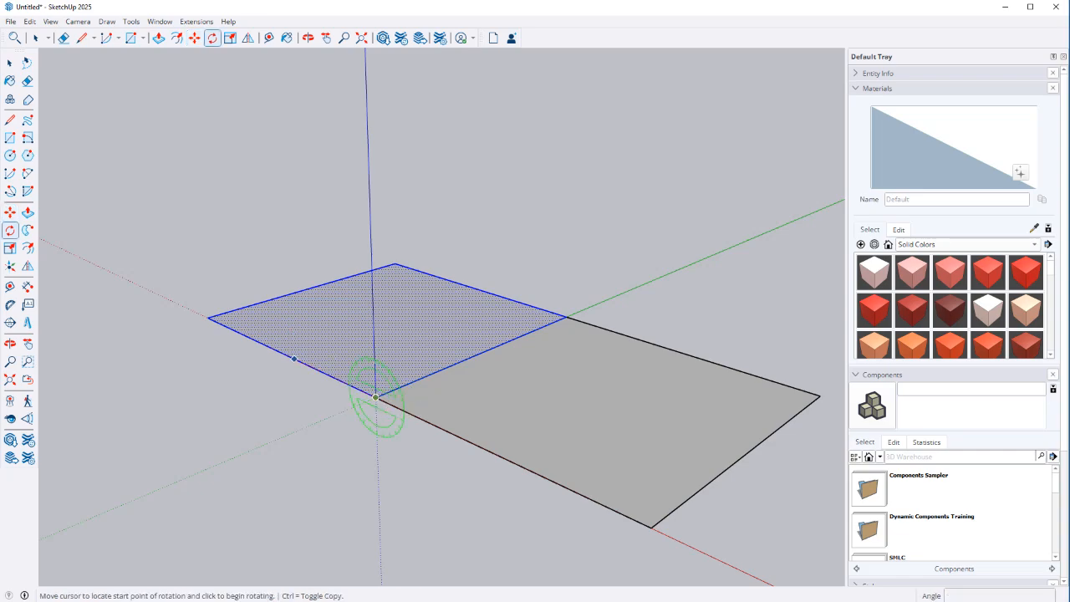
{"action": "left_click", "coordinate": [372, 318]}
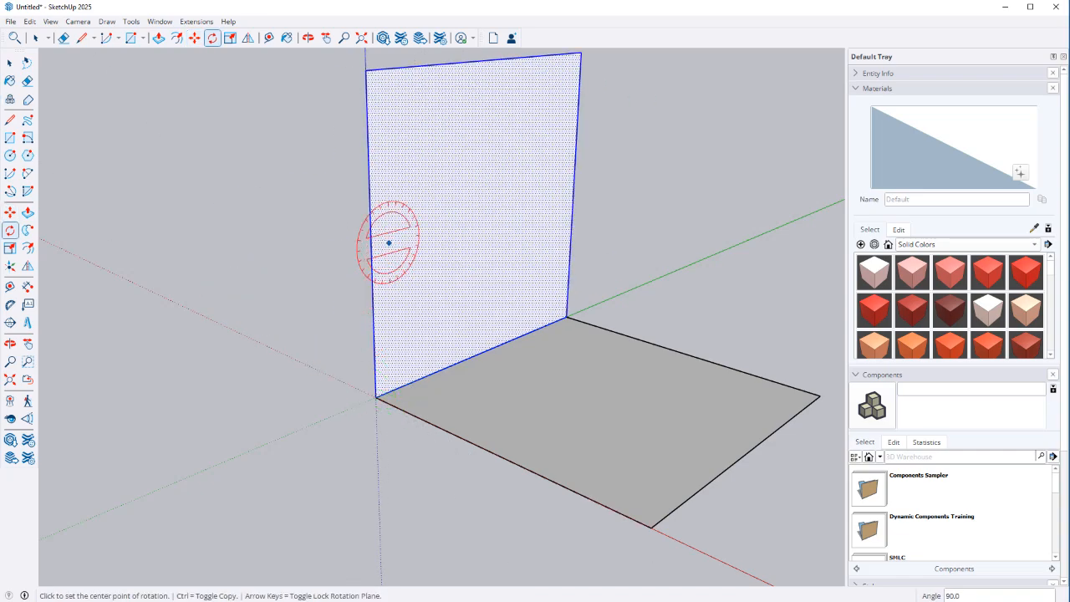
Rotate a copy of the wall 90° about its far vertical edge to form a second, adjoining wall
{"action": "middle_click_drag", "start_coordinate": [553, 438], "coordinate": [502, 572]}
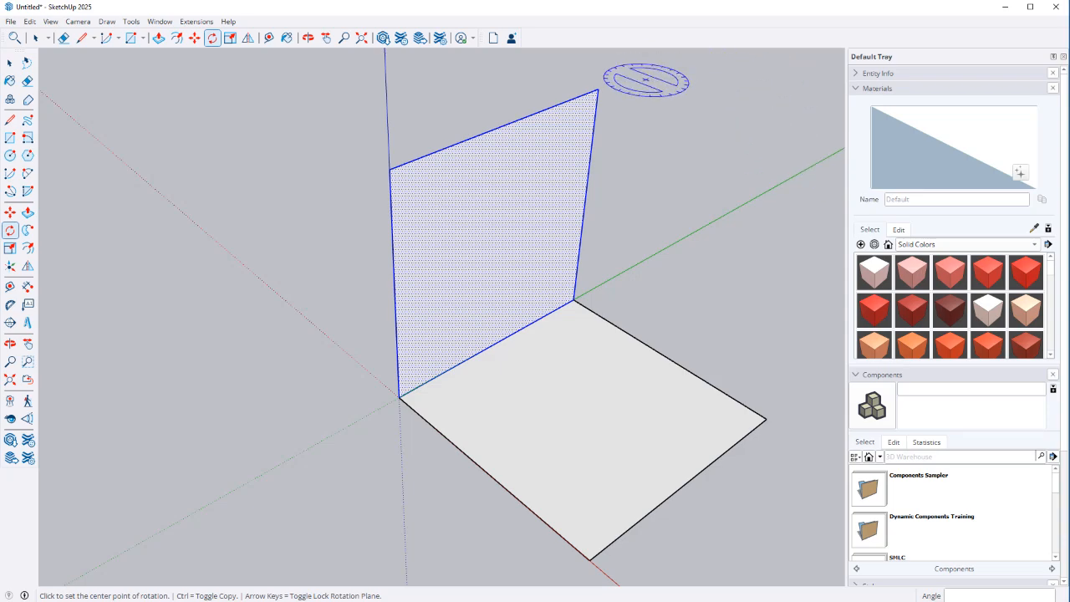
{"action": "left_click", "coordinate": [597, 88]}
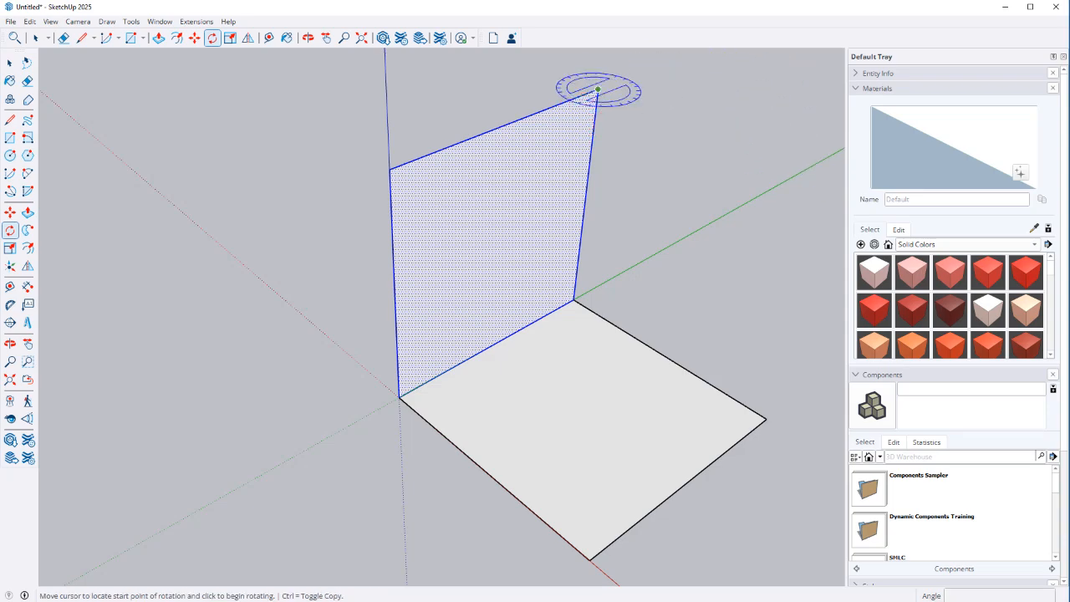
{"action": "key", "text": "ctrl"}
{"action": "left_click", "coordinate": [566, 101]}
{"action": "left_click", "coordinate": [706, 144]}
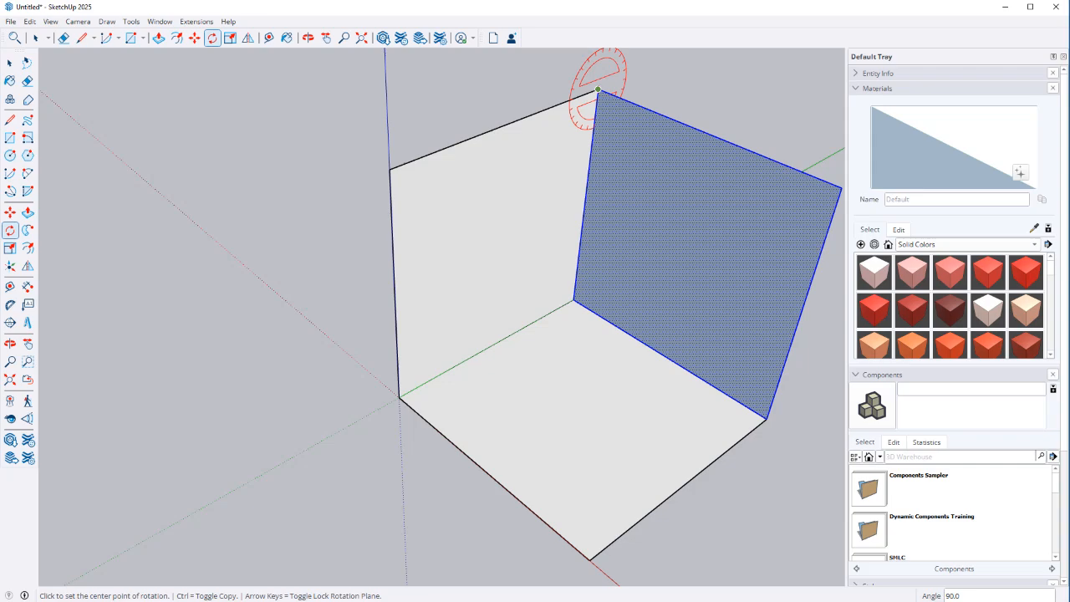
Rotate a copy of the second wall 90° about its upper edge to form the ceiling
{"action": "left_click", "coordinate": [597, 89]}
{"action": "left_click", "coordinate": [593, 124]}
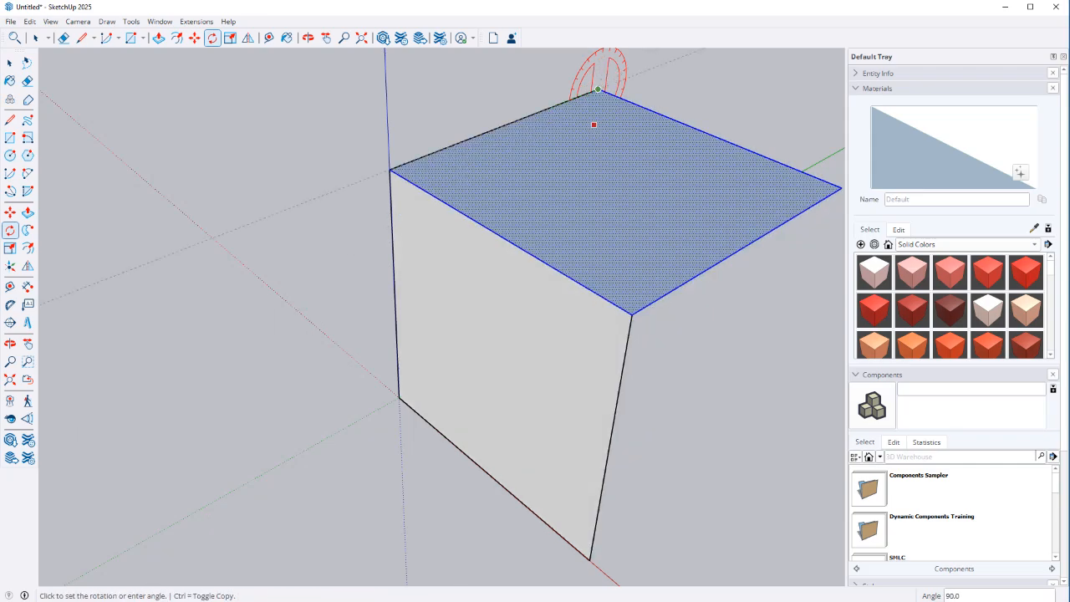
{"action": "key", "text": "ctrl"}
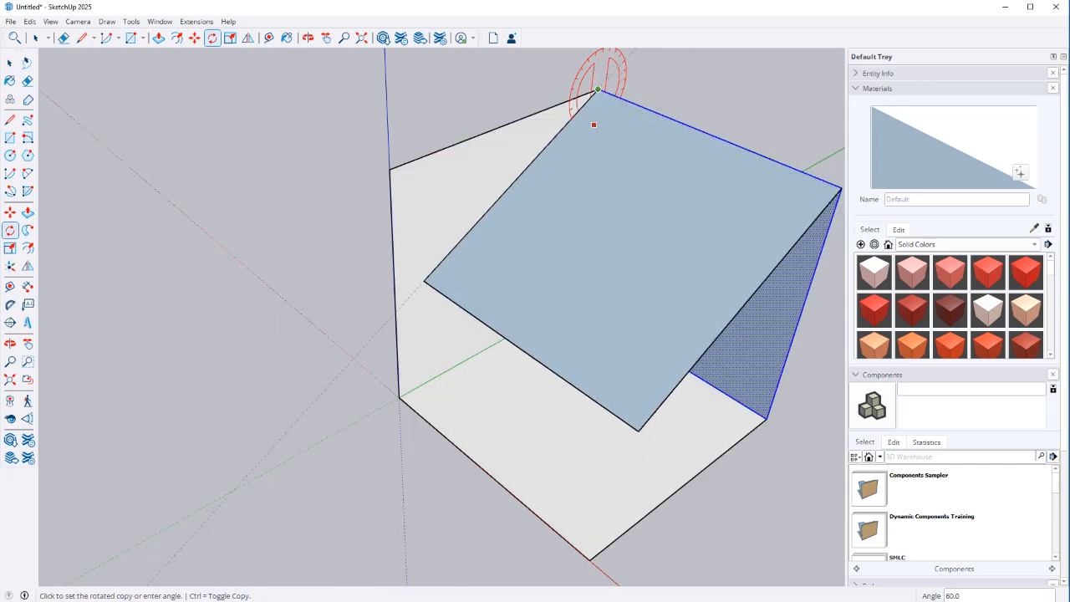
{"action": "left_click", "coordinate": [551, 107]}
Reverse the second wall's face so its front side points into the room
{"action": "middle_click_drag", "start_coordinate": [659, 433], "coordinate": [693, 250]}
{"action": "key", "text": "space"}
{"action": "right_click", "coordinate": [695, 236]}
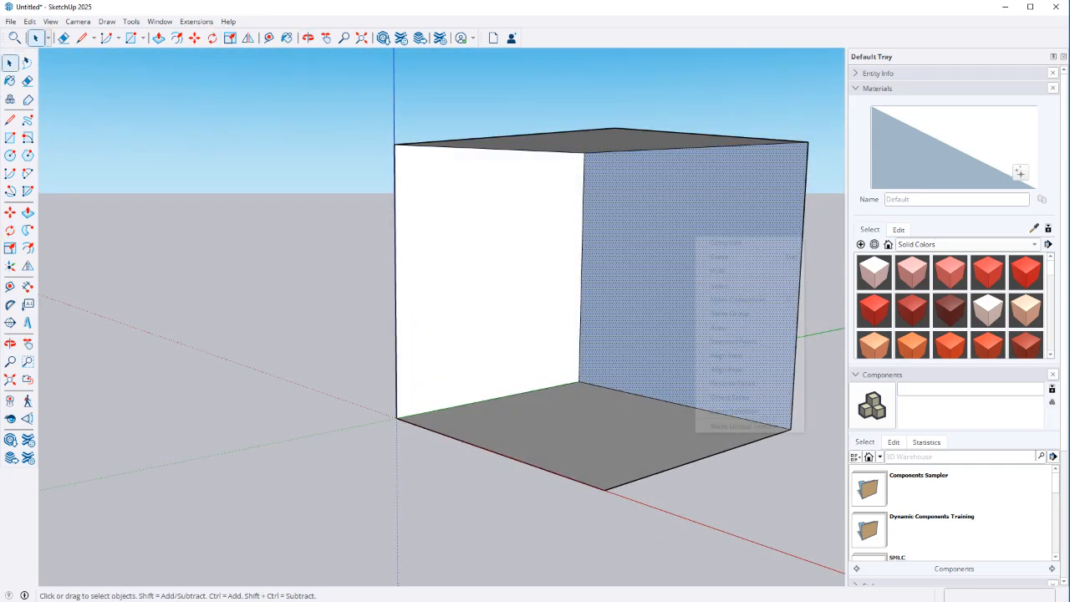
{"action": "left_click", "coordinate": [734, 384]}
Select all connected floor, wall and ceiling geometry and make it a group
{"action": "middle_click_drag", "start_coordinate": [731, 381], "coordinate": [592, 367], "text": "shift"}
{"action": "scroll", "coordinate": [648, 295], "scroll_direction": "up", "scroll_amount": 2}
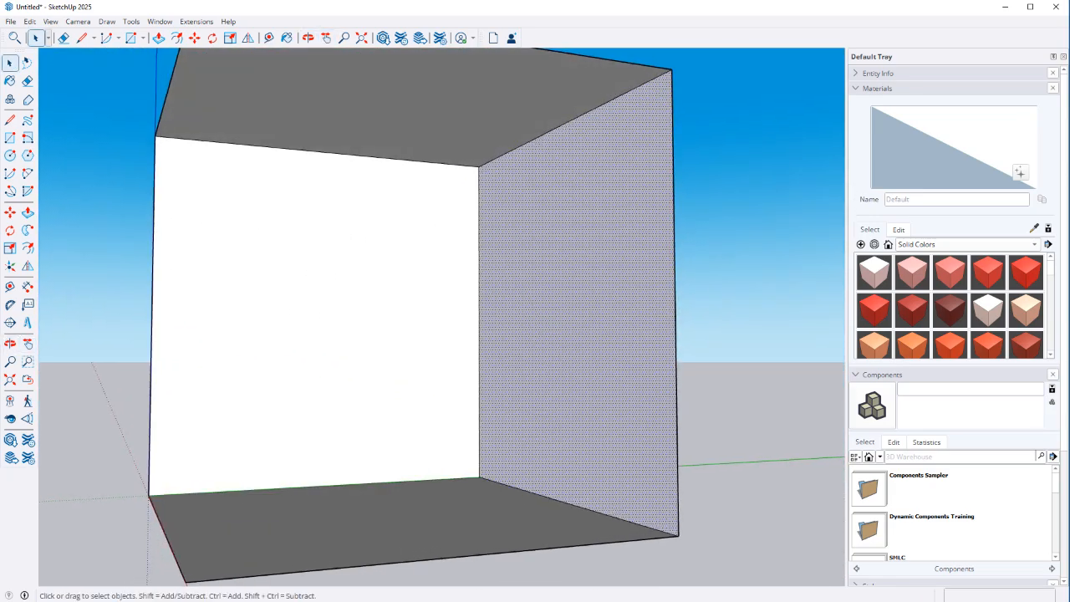
{"action": "triple_click", "coordinate": [534, 393]}
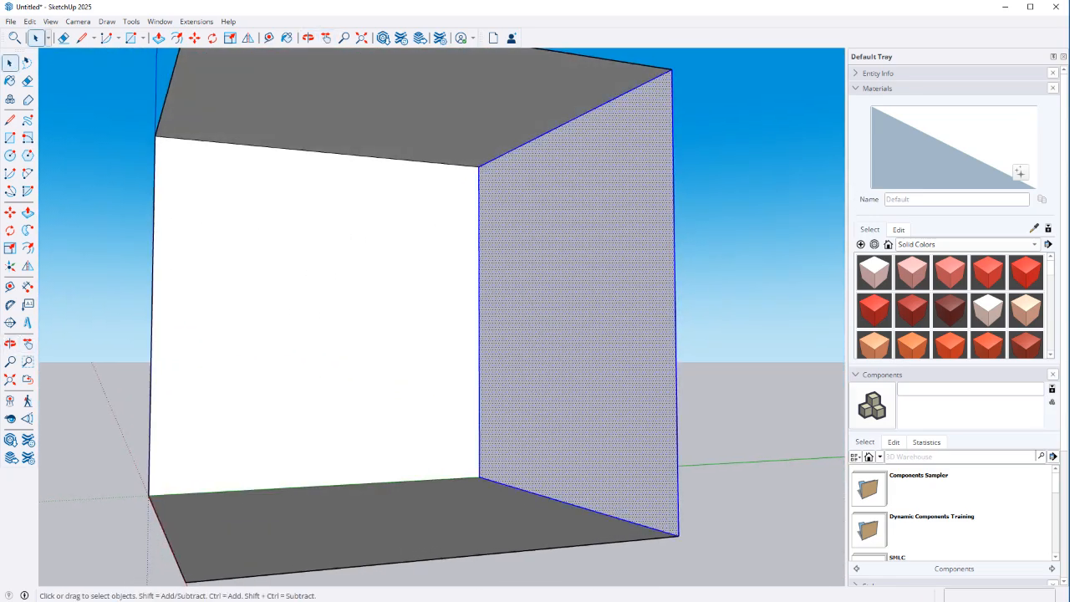
{"action": "right_click", "coordinate": [533, 393]}
{"action": "left_click", "coordinate": [567, 497]}
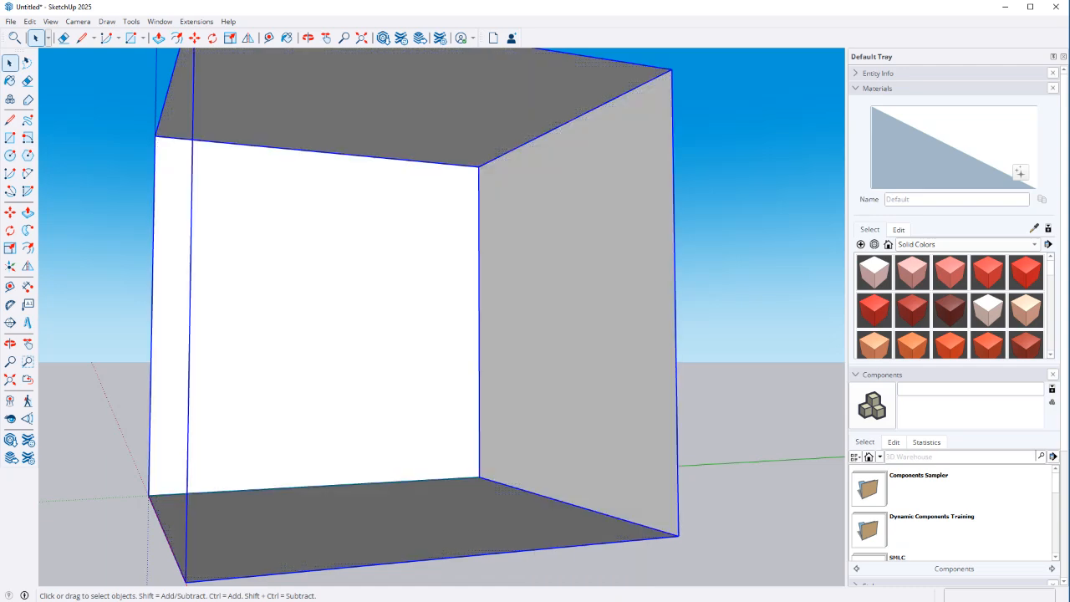
{"action": "middle_click_drag", "start_coordinate": [566, 498], "coordinate": [673, 528], "text": "shift"}
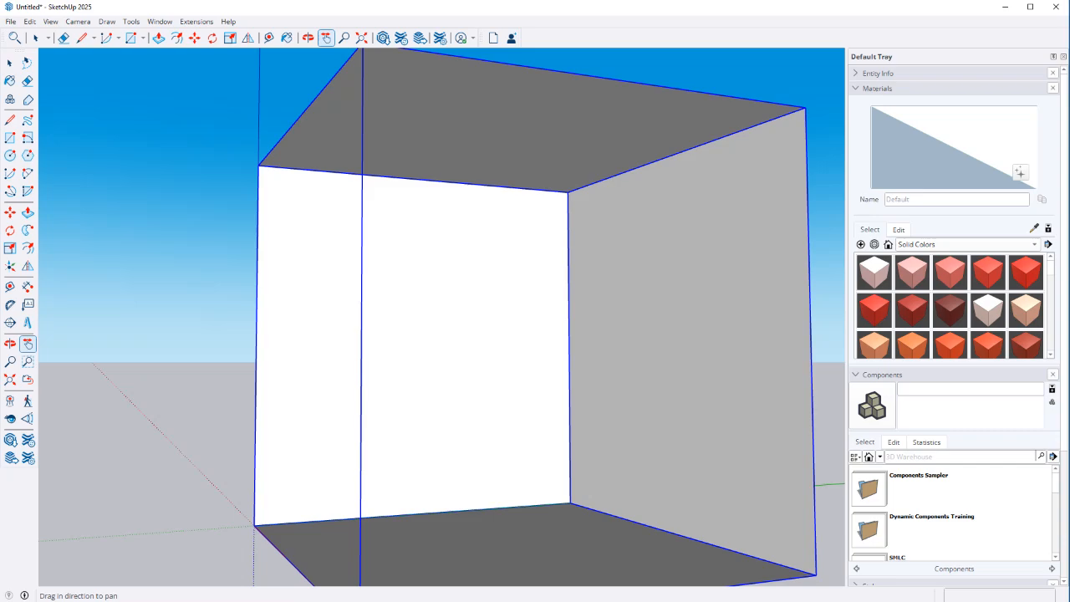
{"action": "scroll", "coordinate": [444, 107], "scroll_direction": "up", "scroll_amount": 2}
{"action": "middle_click_drag", "start_coordinate": [444, 107], "coordinate": [402, 99]}
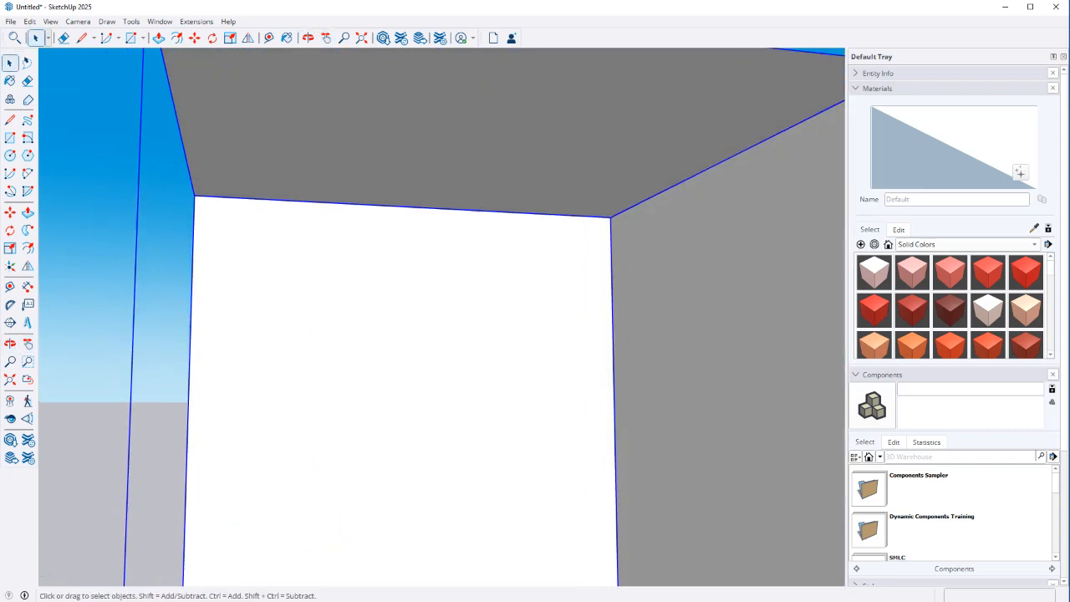
{"action": "scroll", "coordinate": [391, 121], "scroll_direction": "down", "scroll_amount": 2}
{"action": "double_click", "coordinate": [392, 121]}
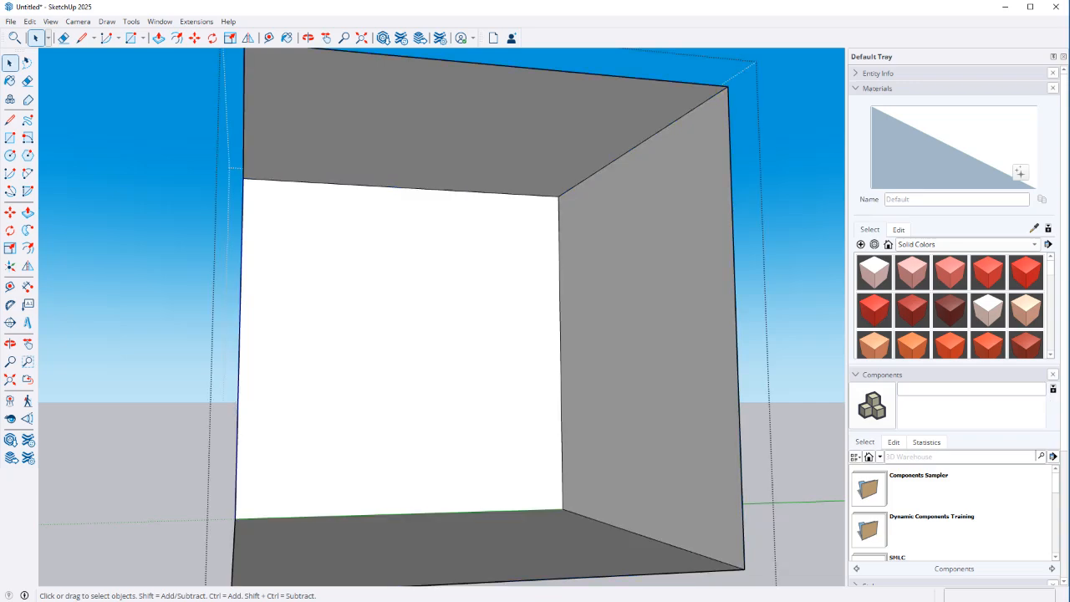
{"action": "key", "text": "t"}
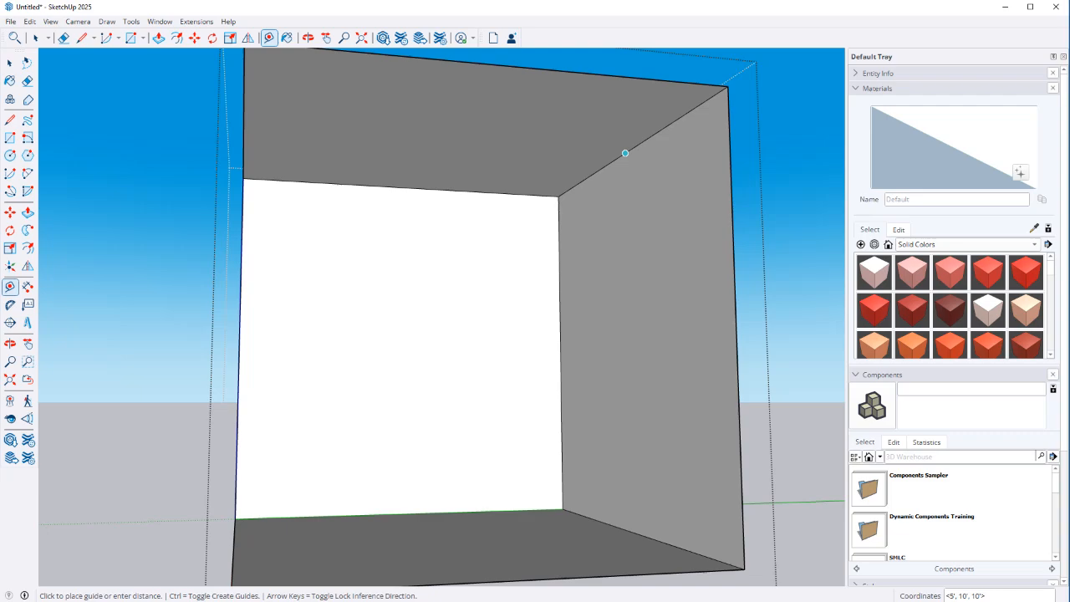
{"action": "key", "text": "space"}
{"action": "key", "text": "Escape"}
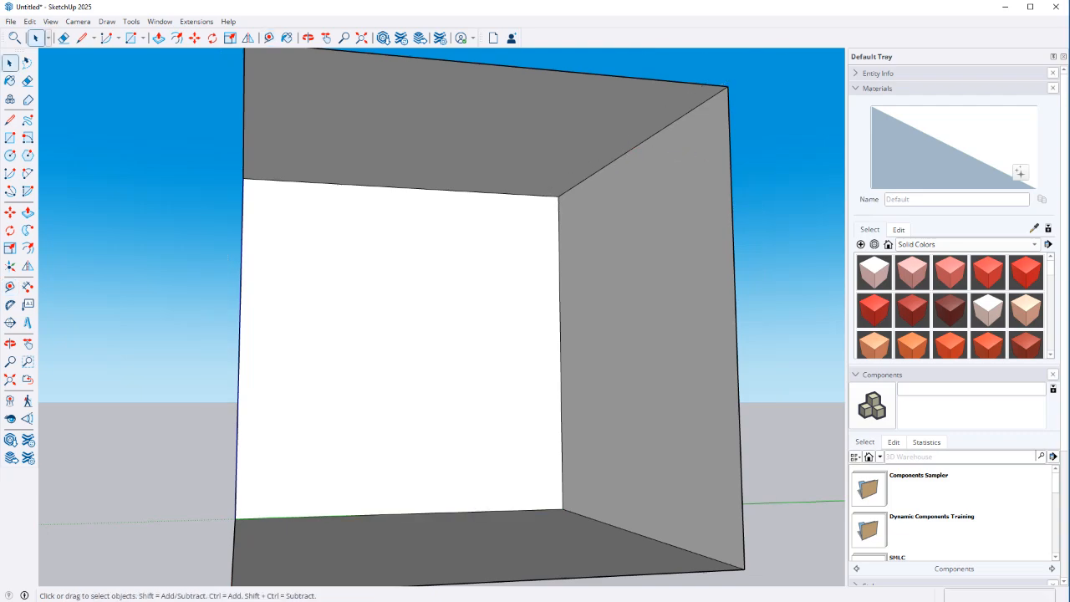
Place a guide on the ceiling 2' from the second wall's upper edge, and another 2' beyond that guide
{"action": "key", "text": "t"}
{"action": "left_click", "coordinate": [632, 148]}
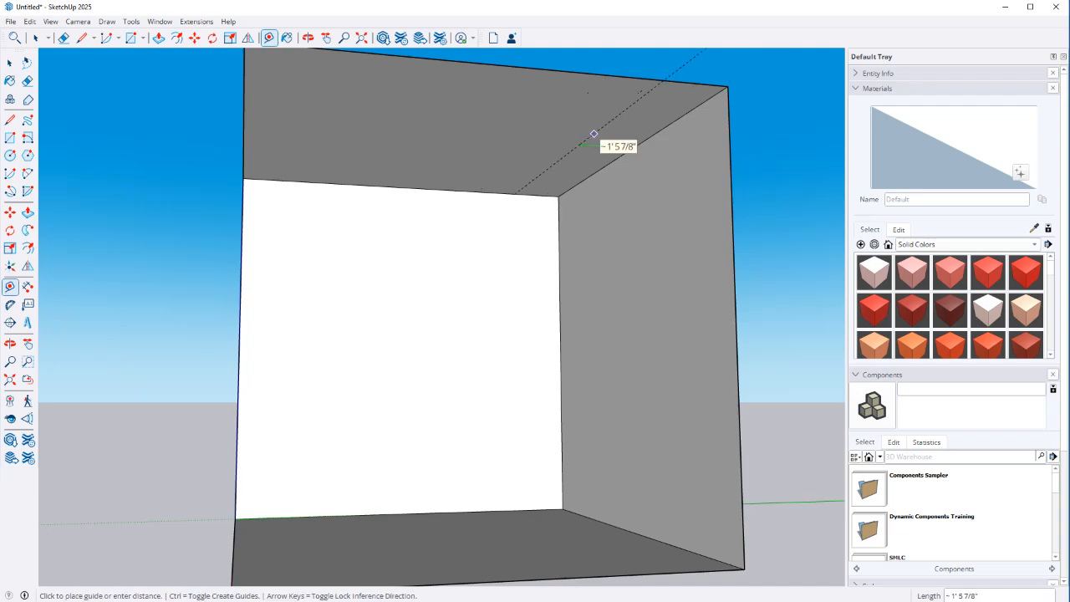
{"action": "type", "text": "2'"}
{"action": "key", "text": "Return"}
{"action": "left_click", "coordinate": [574, 126]}
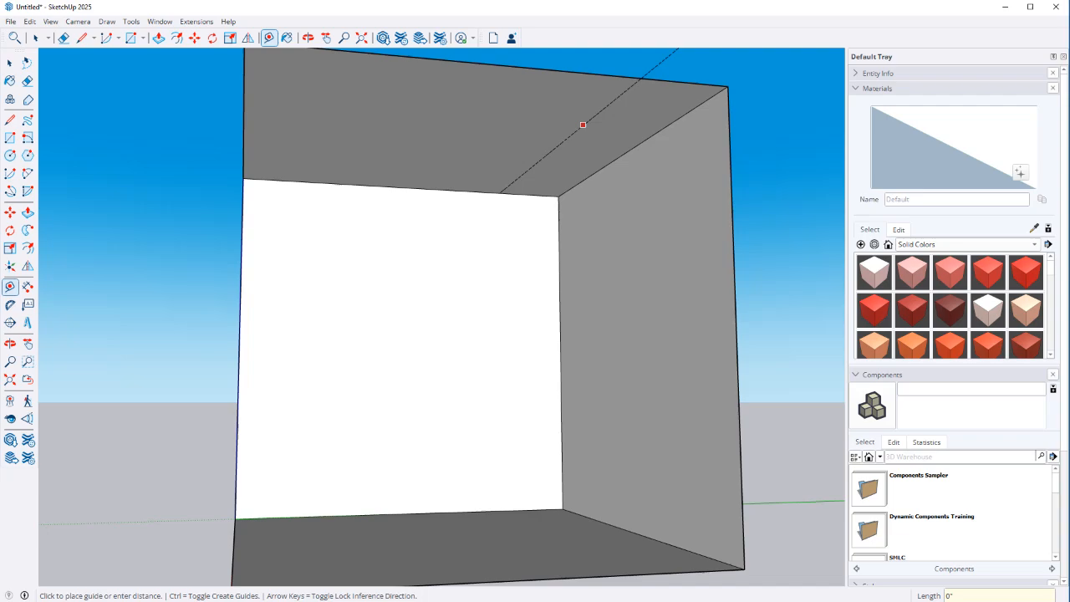
{"action": "type", "text": "2'"}
{"action": "key", "text": "Return"}
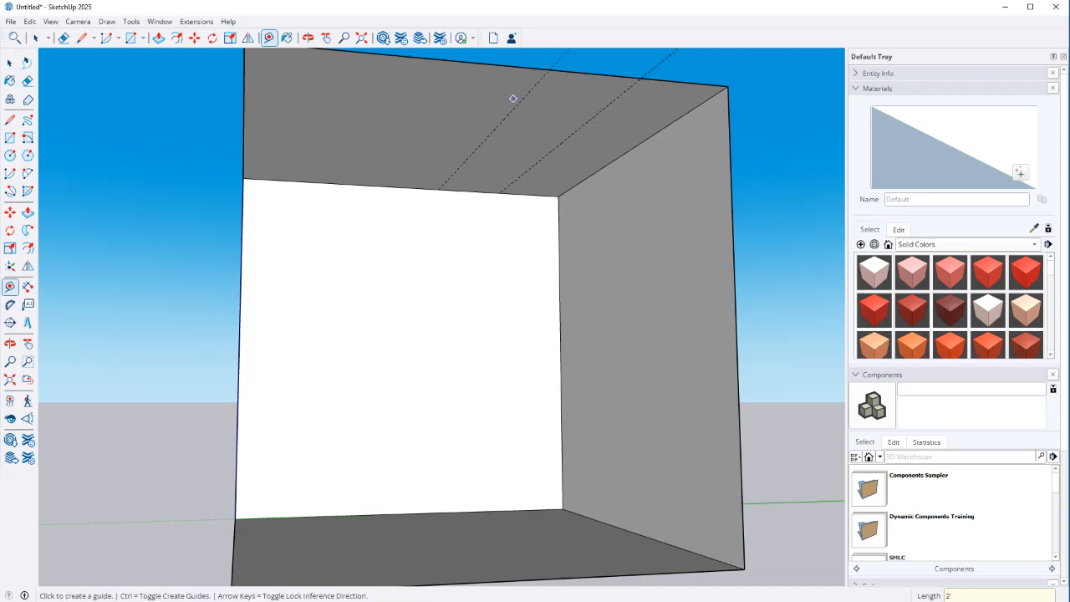
Place a crossing ceiling guide 2' from the first wall's upper edge, and another 4' beyond that guide
{"action": "left_click", "coordinate": [469, 191]}
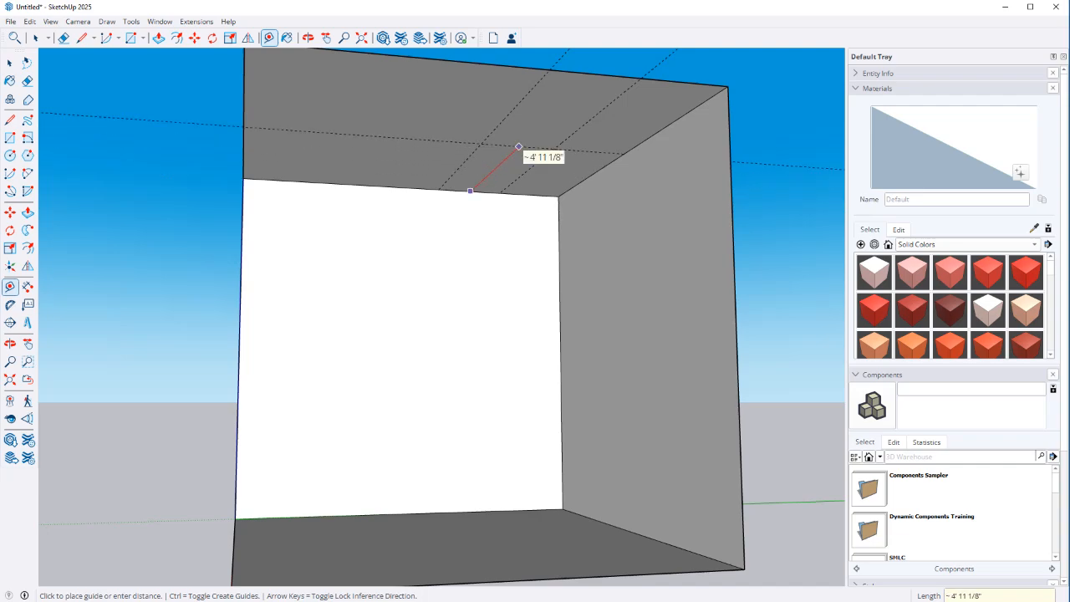
{"action": "type", "text": "2'"}
{"action": "key", "text": "Return"}
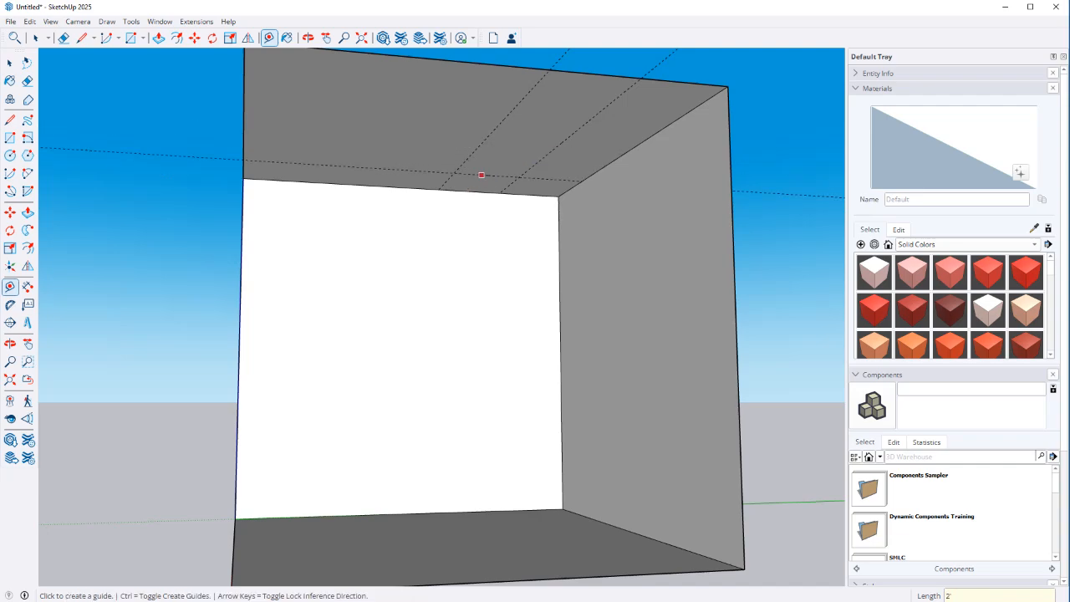
{"action": "left_click", "coordinate": [480, 175]}
{"action": "type", "text": "4'"}
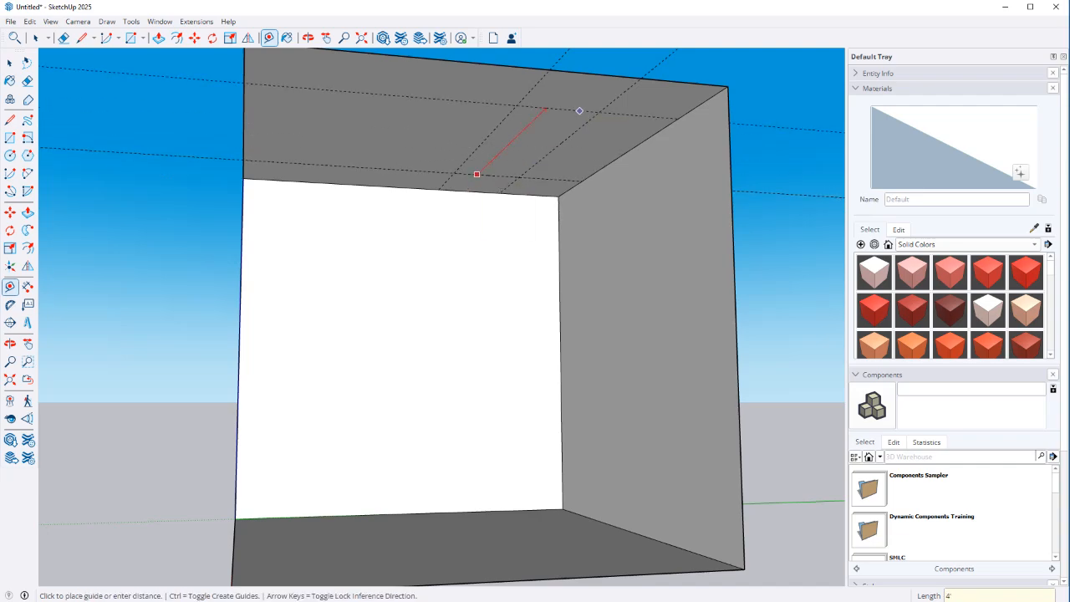
{"action": "key", "text": "Return"}
Draw a 2' by 4' rectangle on the ceiling between the guide intersections and select it
{"action": "middle_click_drag", "start_coordinate": [356, 229], "coordinate": [468, 238]}
{"action": "scroll", "coordinate": [425, 118], "scroll_direction": "up", "scroll_amount": 4}
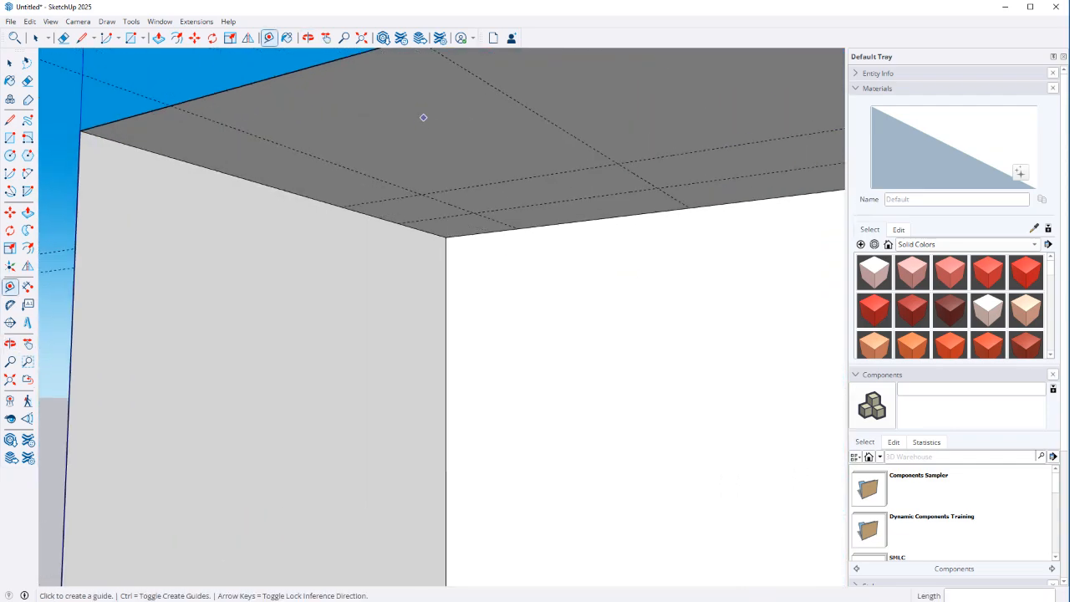
{"action": "middle_click_drag", "start_coordinate": [424, 117], "coordinate": [432, 81]}
{"action": "key", "text": "space"}
{"action": "key", "text": "r"}
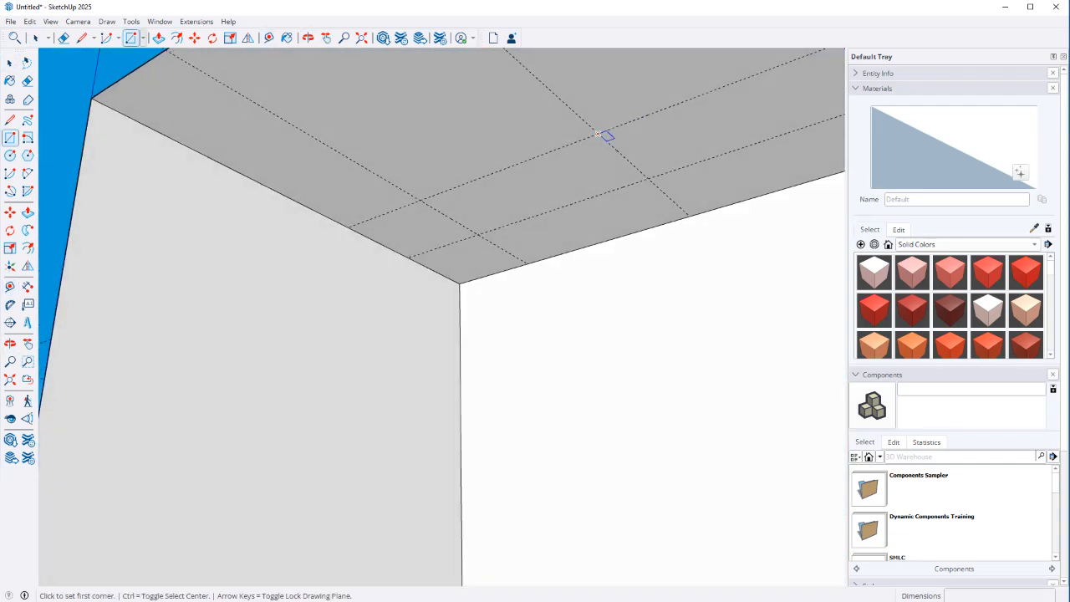
{"action": "left_click", "coordinate": [598, 134]}
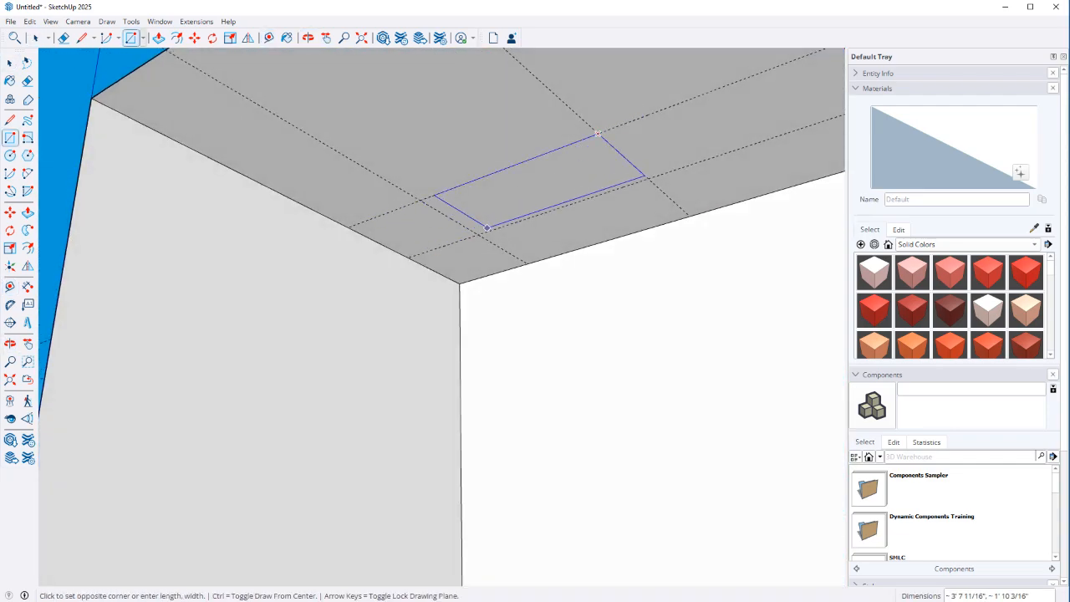
{"action": "left_click", "coordinate": [478, 234]}
{"action": "key", "text": "space"}
{"action": "left_click", "coordinate": [535, 180]}
Open the room group, draw a matching 2' by 4' rectangle over the same ceiling area, and delete its face to cut an opening
{"action": "scroll", "coordinate": [535, 180], "scroll_direction": "up", "scroll_amount": 3}
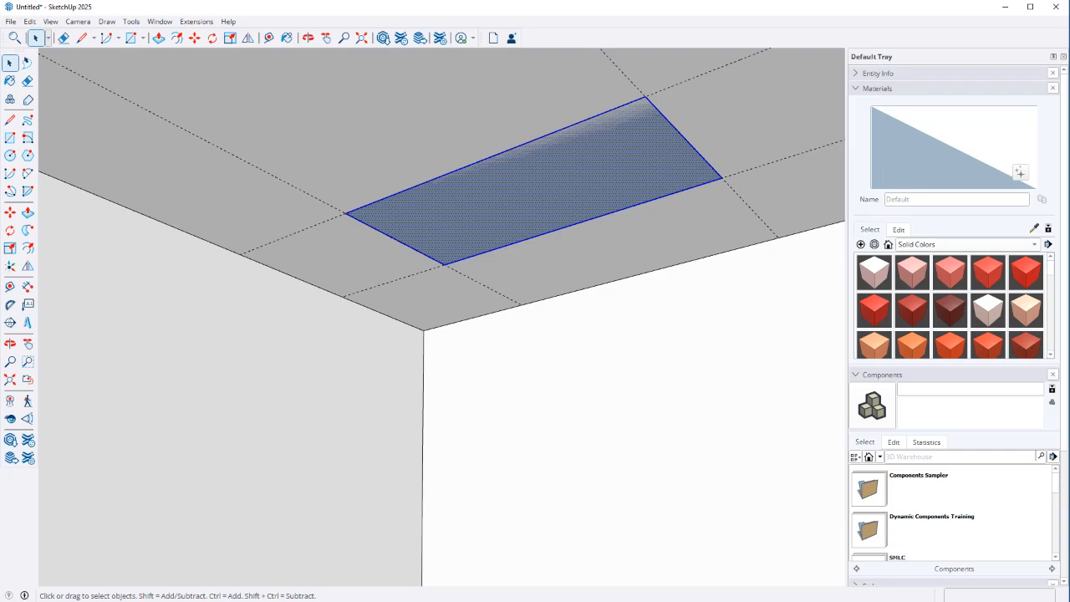
{"action": "scroll", "coordinate": [685, 351], "scroll_direction": "up", "scroll_amount": 5}
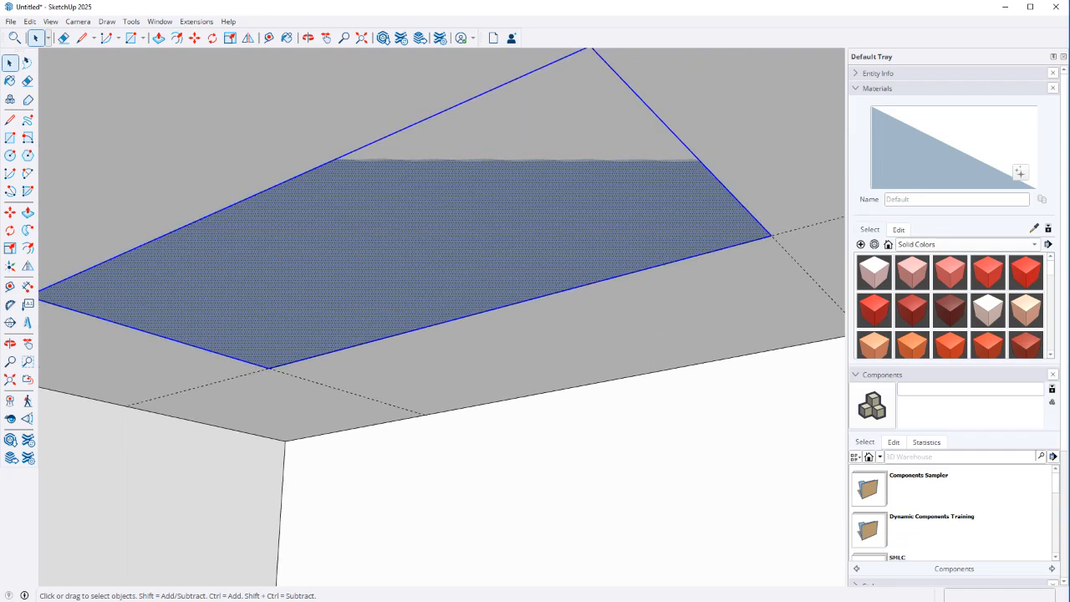
{"action": "scroll", "coordinate": [518, 167], "scroll_direction": "down", "scroll_amount": 1}
{"action": "scroll", "coordinate": [519, 167], "scroll_direction": "up", "scroll_amount": 2}
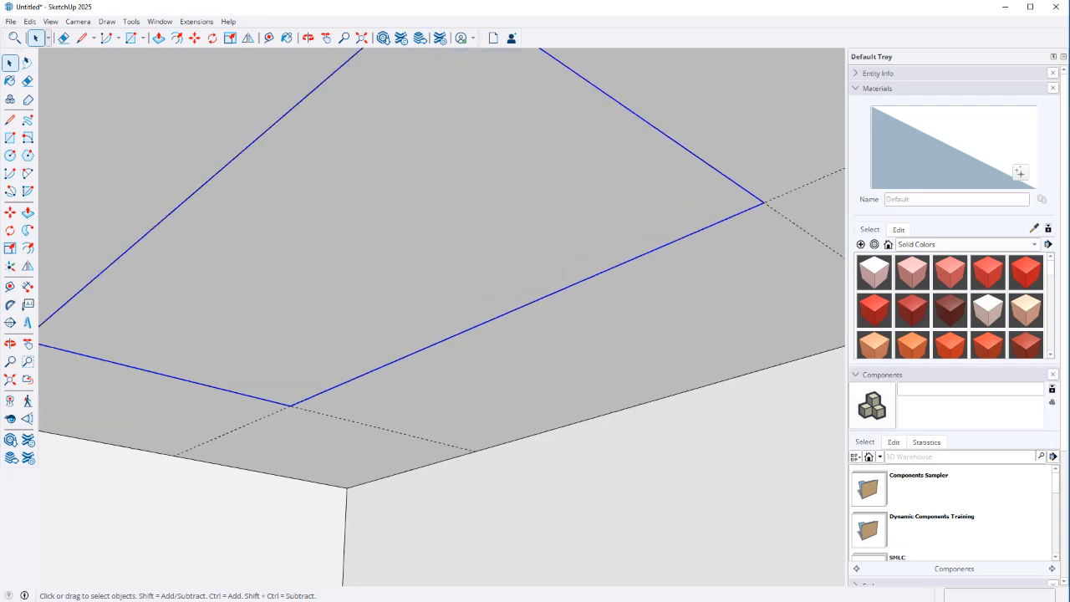
{"action": "double_click", "coordinate": [585, 351]}
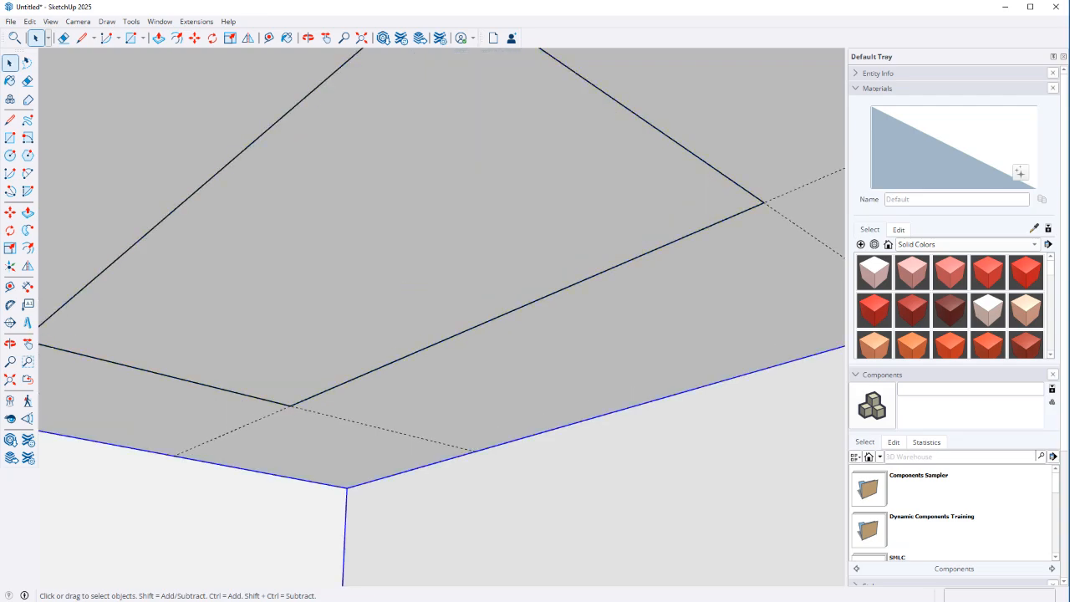
{"action": "key", "text": "r"}
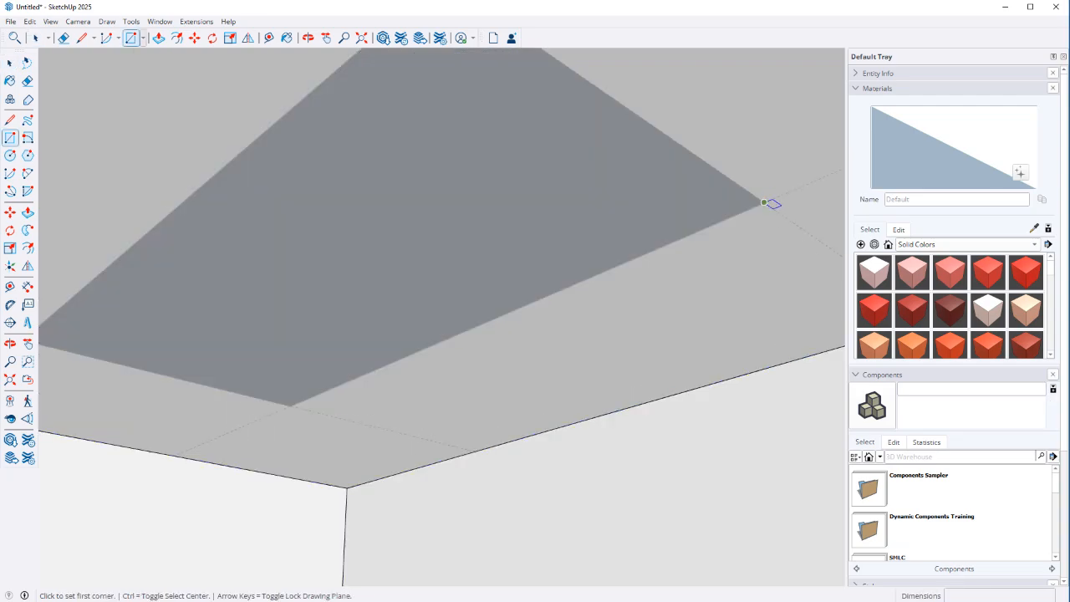
{"action": "left_click", "coordinate": [763, 202]}
{"action": "scroll", "coordinate": [334, 246], "scroll_direction": "down", "scroll_amount": 1}
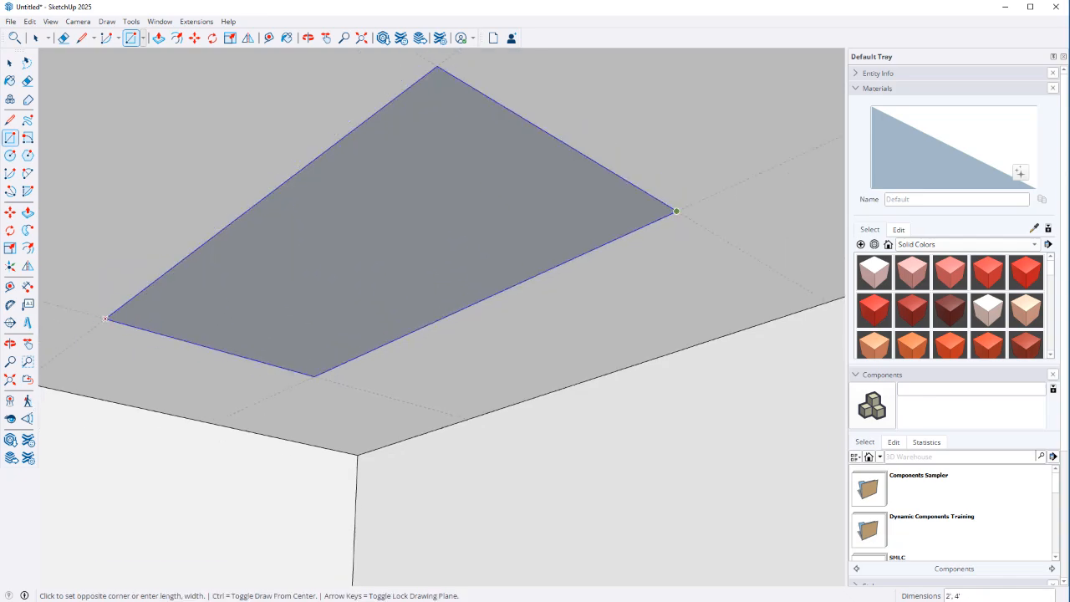
{"action": "left_click", "coordinate": [104, 319]}
{"action": "key", "text": "space"}
{"action": "left_click", "coordinate": [368, 243]}
{"action": "key", "text": "Delete"}
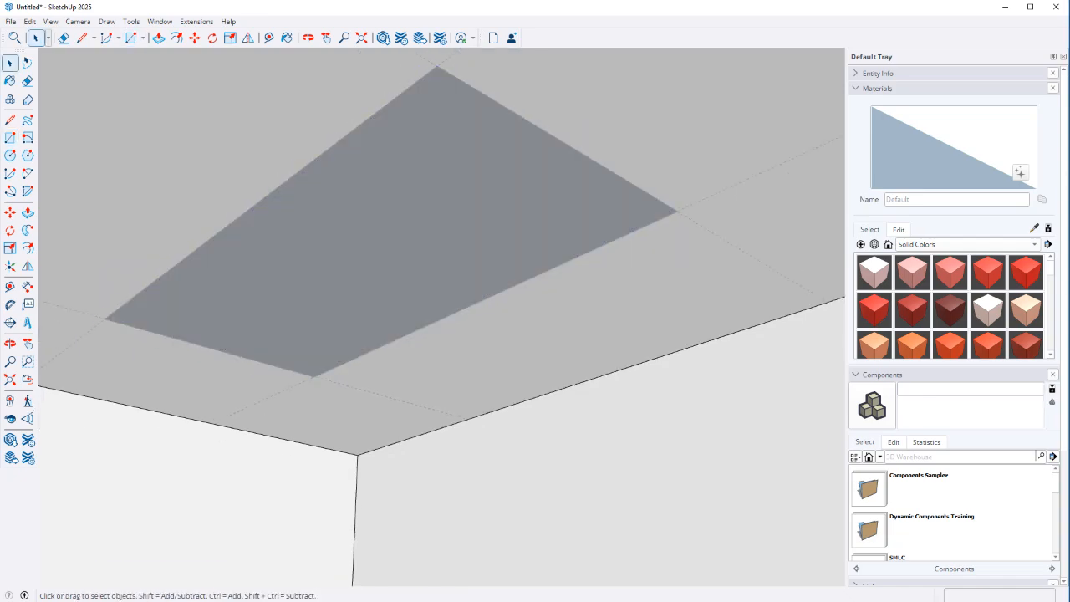
Close the room group and reverse the light panel's face so its front side points into the room
{"action": "key", "text": "Escape"}
{"action": "left_click", "coordinate": [368, 242]}
{"action": "right_click", "coordinate": [424, 219]}
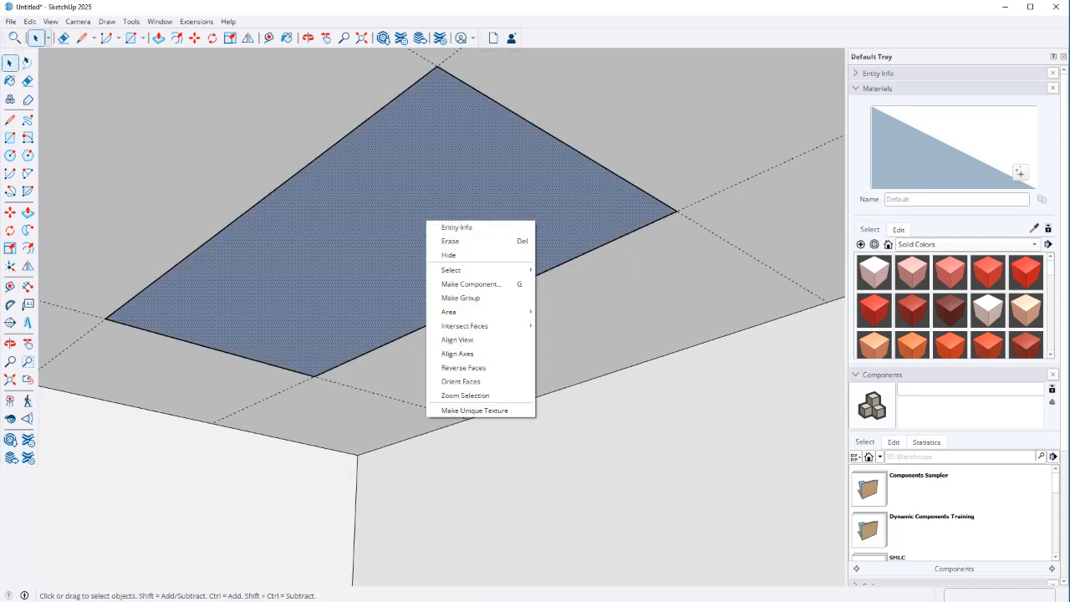
{"action": "left_click", "coordinate": [468, 369]}
Offset the light panel's outline inward by .5" to form a thin frame
{"action": "scroll", "coordinate": [487, 89], "scroll_direction": "up", "scroll_amount": 5}
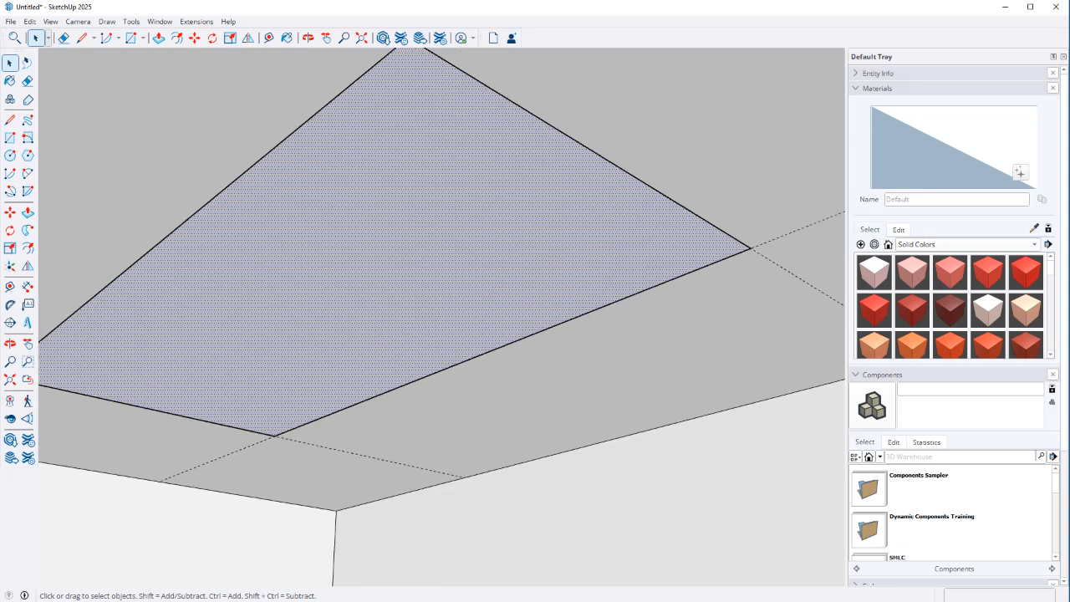
{"action": "key", "text": "f"}
{"action": "left_click", "coordinate": [487, 89]}
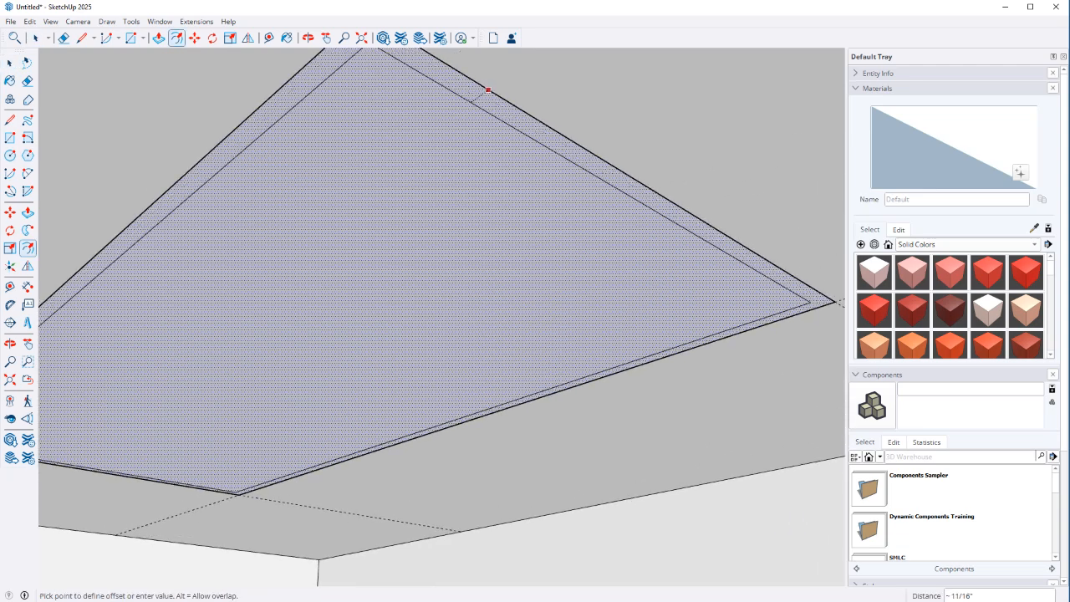
{"action": "type", "text": ".5"}
{"action": "key", "text": "Return"}
{"action": "key", "text": "space"}
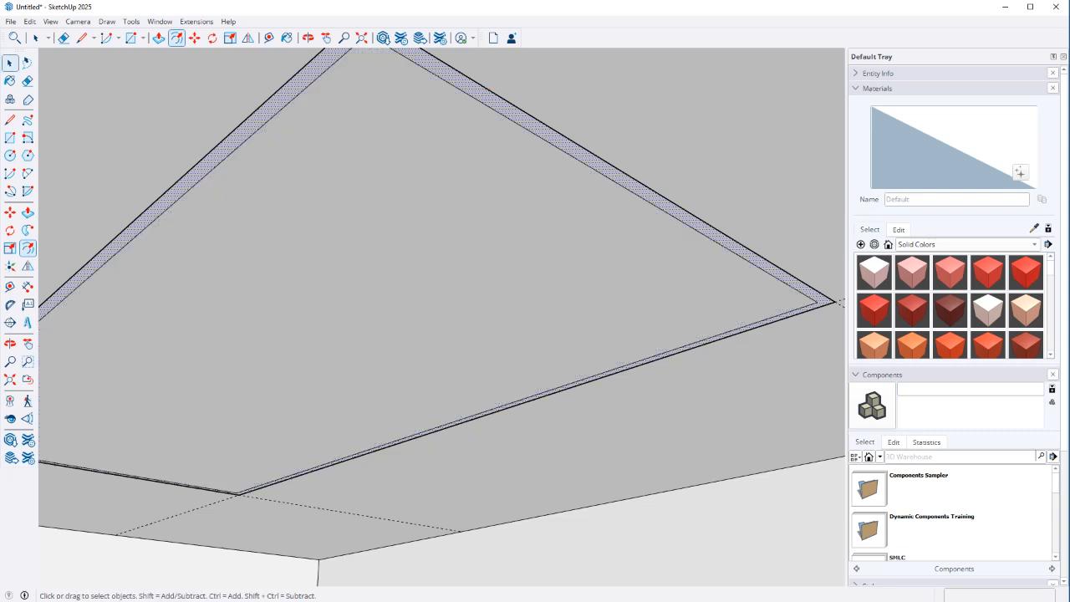
Recess the light panel's inner face .25" into the ceiling with Push/Pull
{"action": "scroll", "coordinate": [501, 267], "scroll_direction": "down", "scroll_amount": 2}
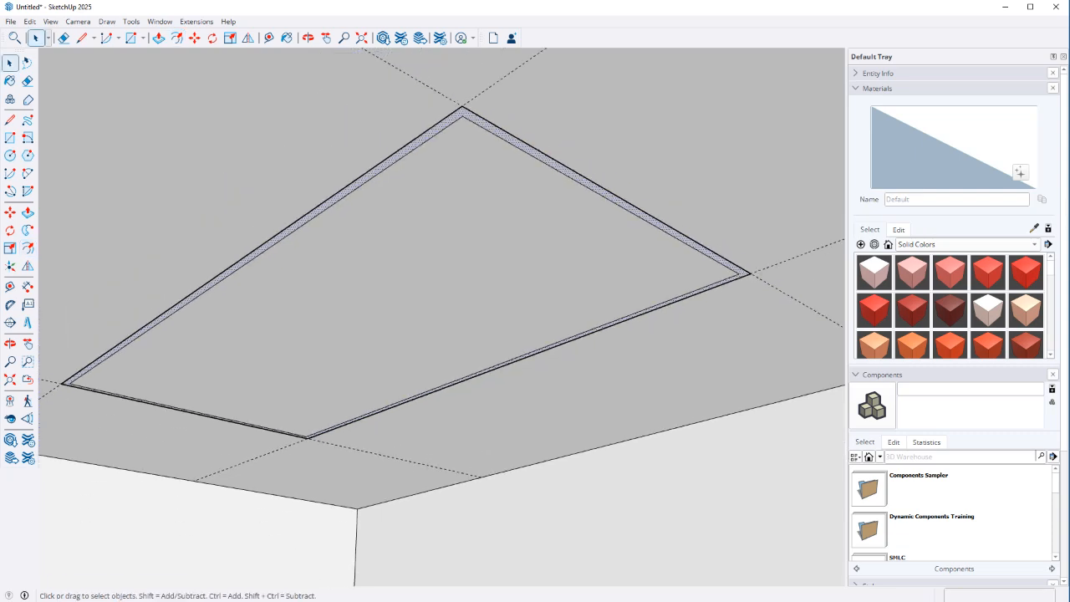
{"action": "left_click", "coordinate": [451, 272]}
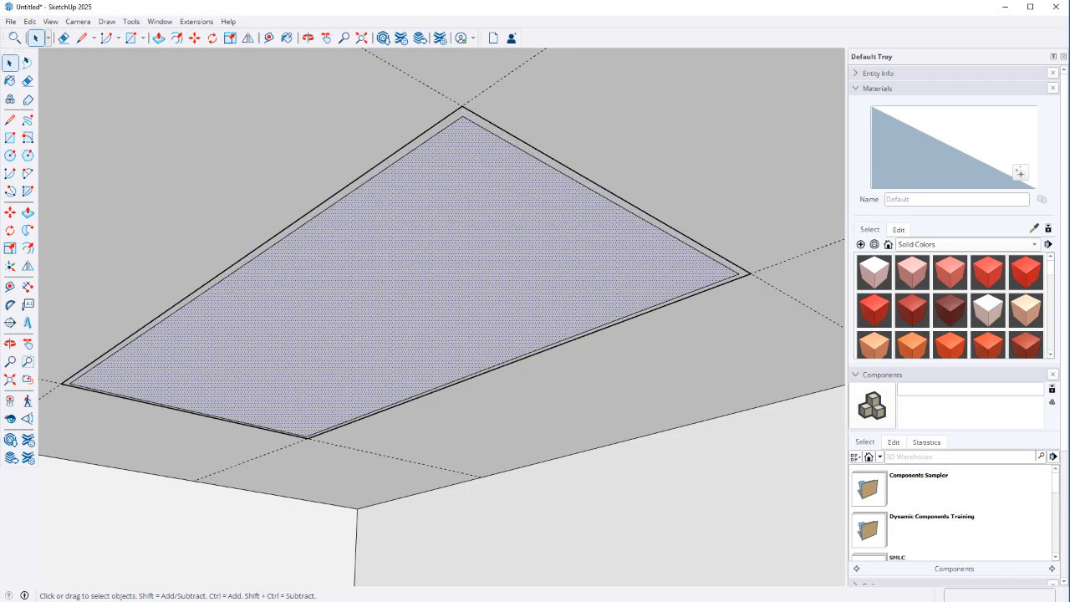
{"action": "scroll", "coordinate": [578, 293], "scroll_direction": "up", "scroll_amount": 3}
{"action": "key", "text": "p"}
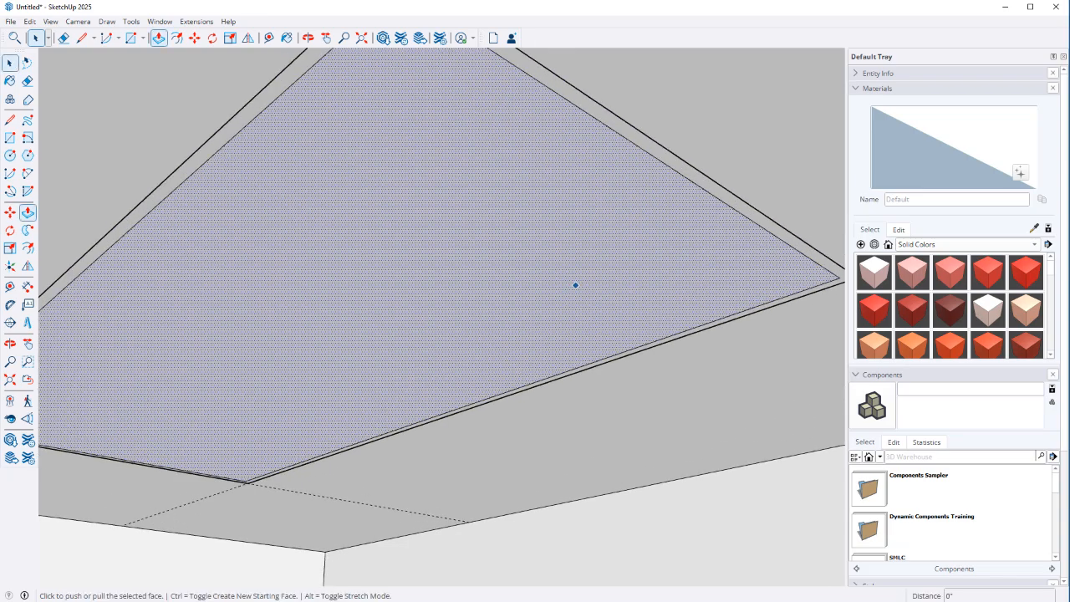
{"action": "left_click", "coordinate": [577, 293]}
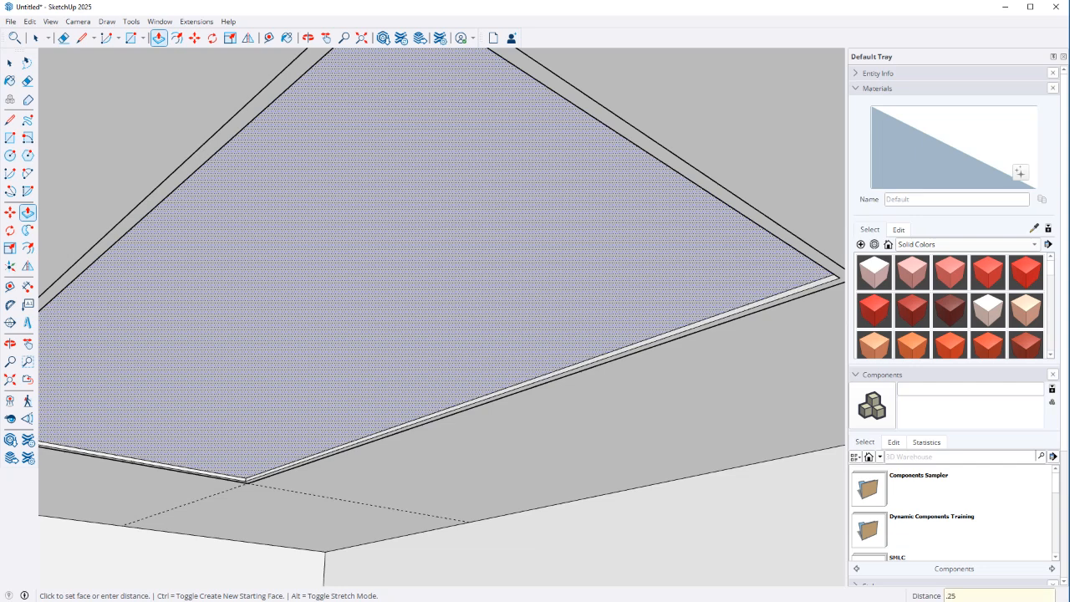
{"action": "key", "text": "Return"}
Select all connected geometry of the recessed light panel, including its frame
{"action": "key", "text": "space"}
{"action": "triple_click", "coordinate": [577, 293]}
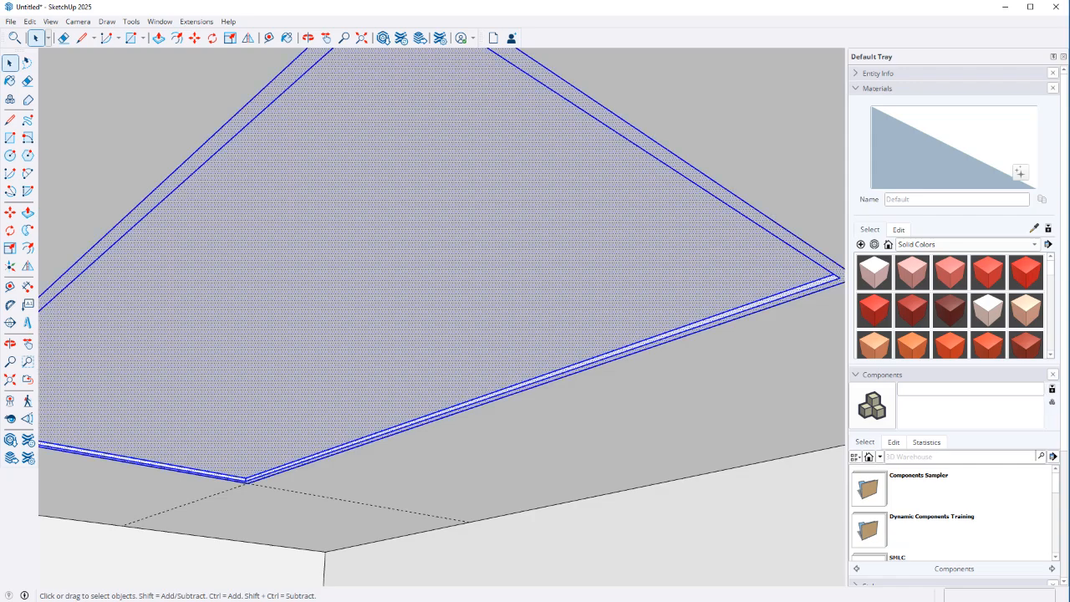
{"action": "scroll", "coordinate": [347, 288], "scroll_direction": "down", "scroll_amount": 2}
{"action": "scroll", "coordinate": [502, 384], "scroll_direction": "down", "scroll_amount": 3}
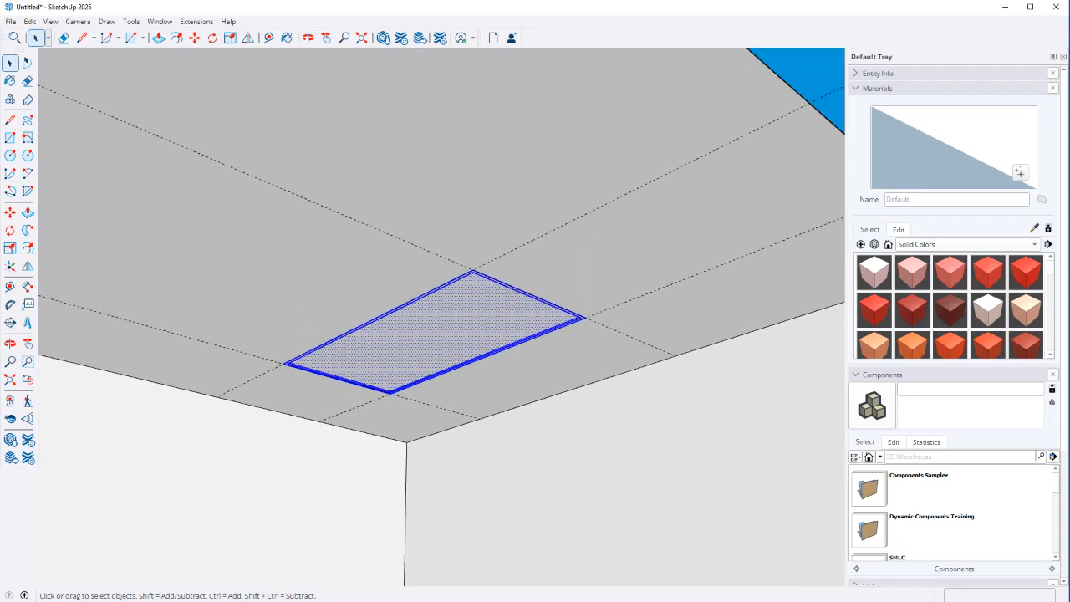
{"action": "scroll", "coordinate": [497, 359], "scroll_direction": "down", "scroll_amount": 2}
{"action": "scroll", "coordinate": [493, 337], "scroll_direction": "up", "scroll_amount": 2}
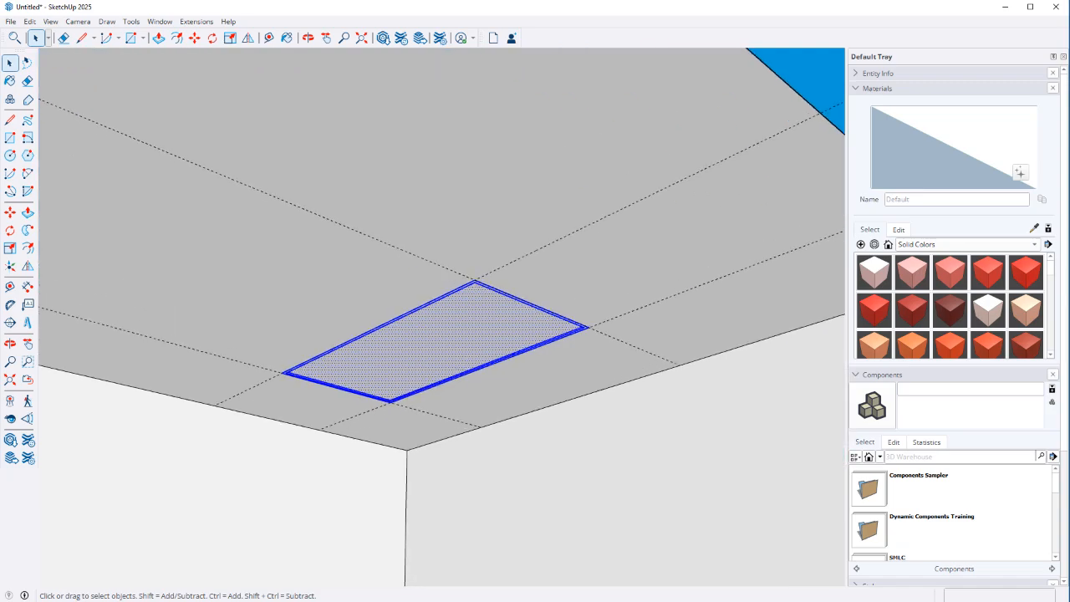
Place a ceiling guide 2' from the guide on the panel's long inner side, and another 2' beyond that guide
{"action": "left_click", "coordinate": [276, 264]}
{"action": "key", "text": "t"}
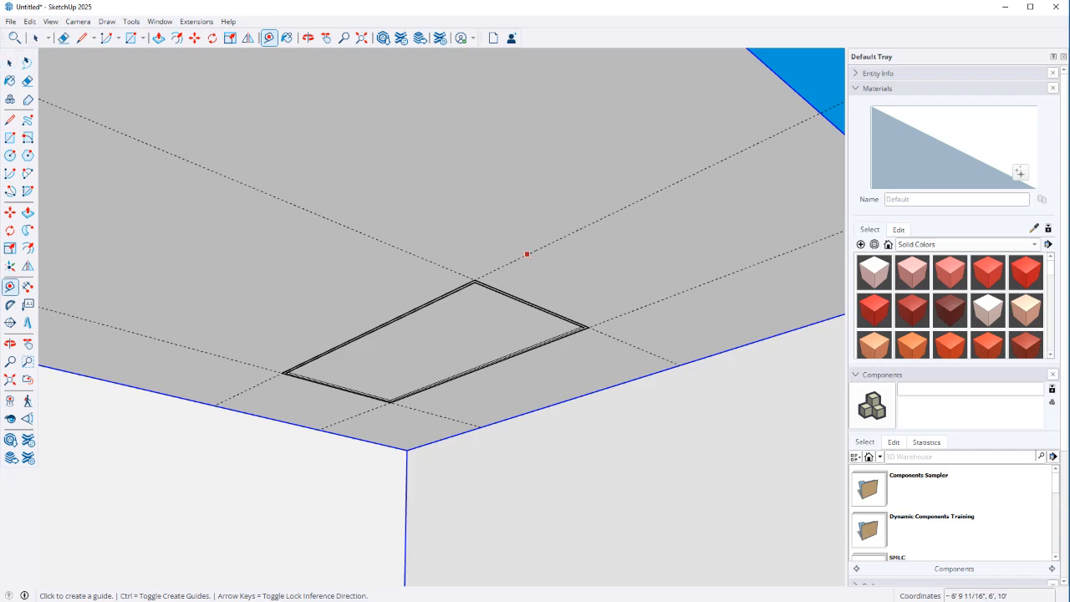
{"action": "left_click", "coordinate": [532, 252]}
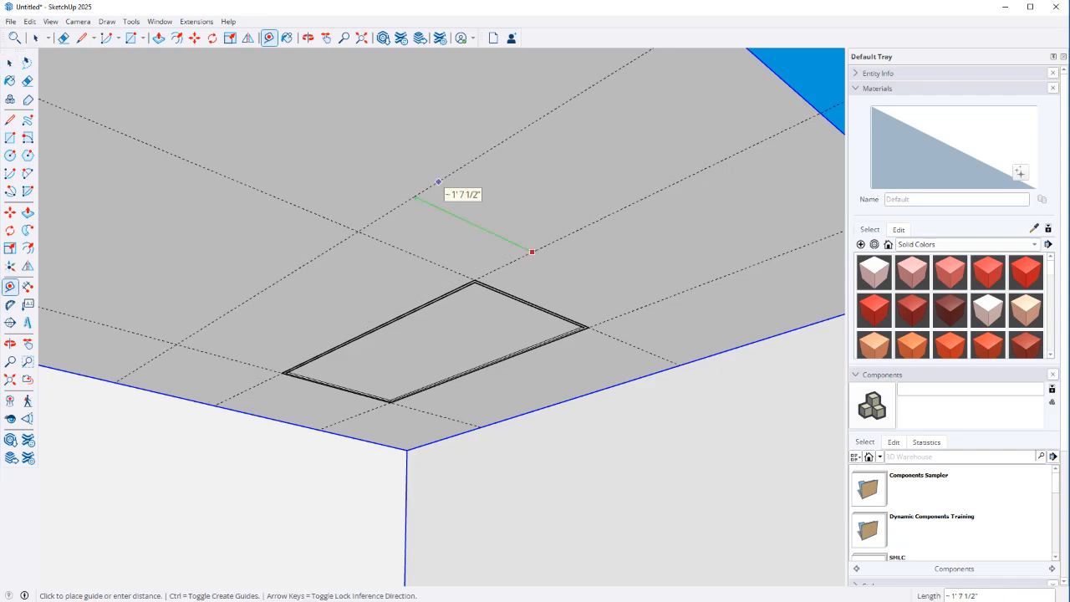
{"action": "type", "text": "2'"}
{"action": "key", "text": "Return"}
{"action": "left_click", "coordinate": [424, 153]}
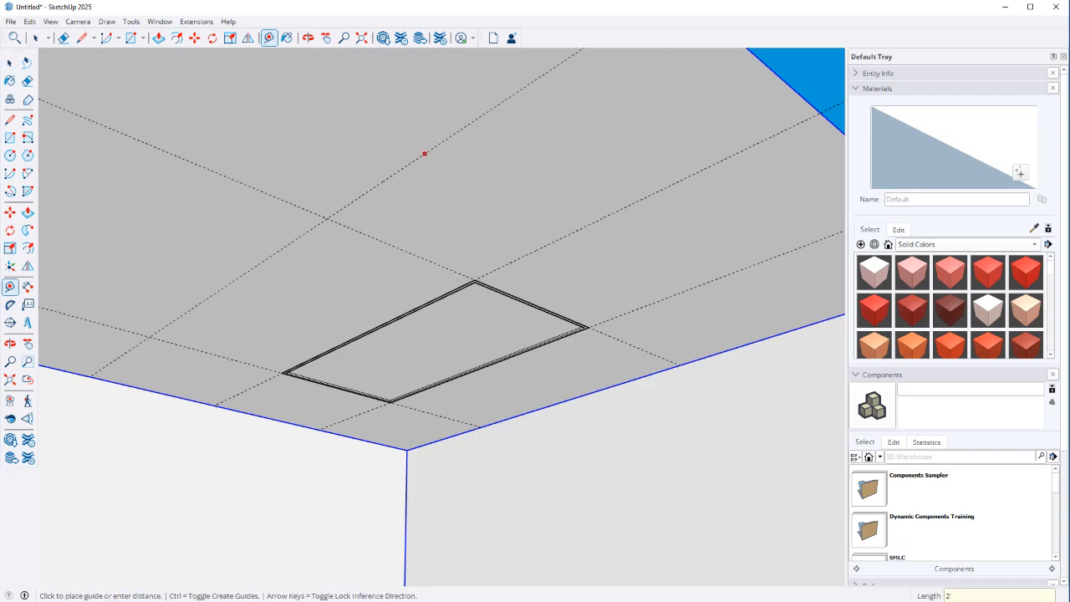
{"action": "type", "text": "2'"}
{"action": "key", "text": "Return"}
{"action": "middle_click_drag", "start_coordinate": [418, 310], "coordinate": [439, 218], "text": "shift"}
{"action": "key", "text": "space"}
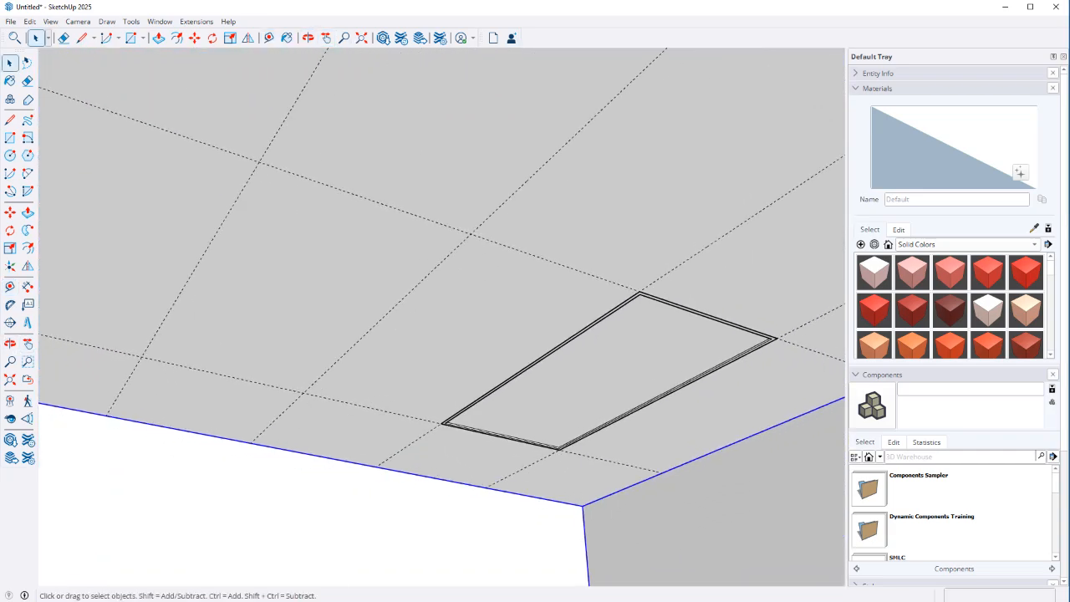
Draw a second 2' by 4' rectangle on the ceiling between the two newest guides and the crossing guides
{"action": "key", "text": "r"}
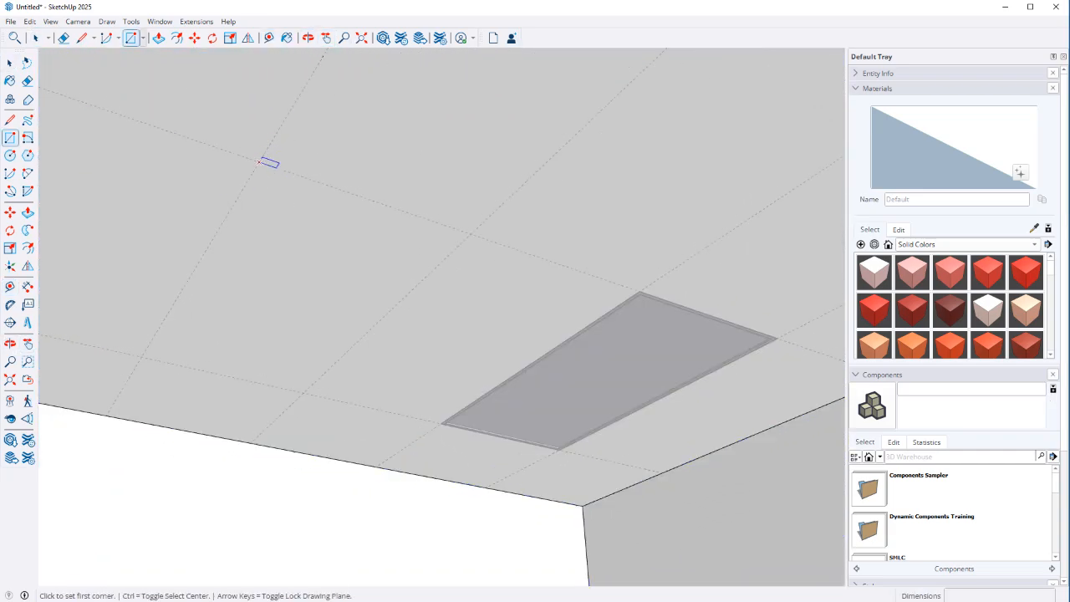
{"action": "left_click", "coordinate": [259, 161]}
{"action": "left_click", "coordinate": [303, 393]}
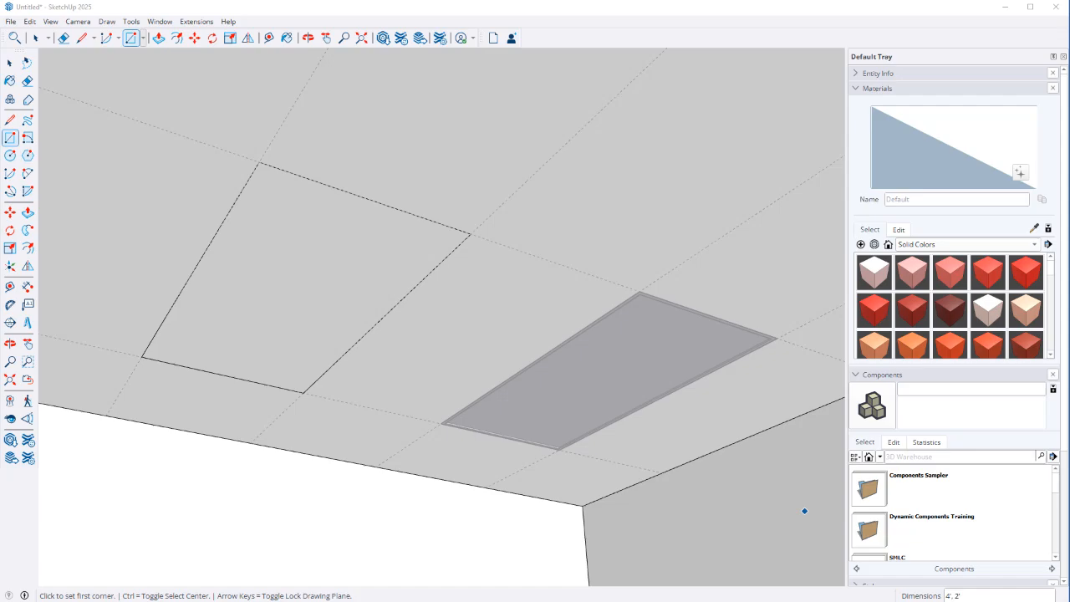
Switch to the browser's "office fluorescent light" image results and examine two photos of ceiling light layouts
{"action": "left_click_drag", "start_coordinate": [1069, 0], "coordinate": [789, 0]}
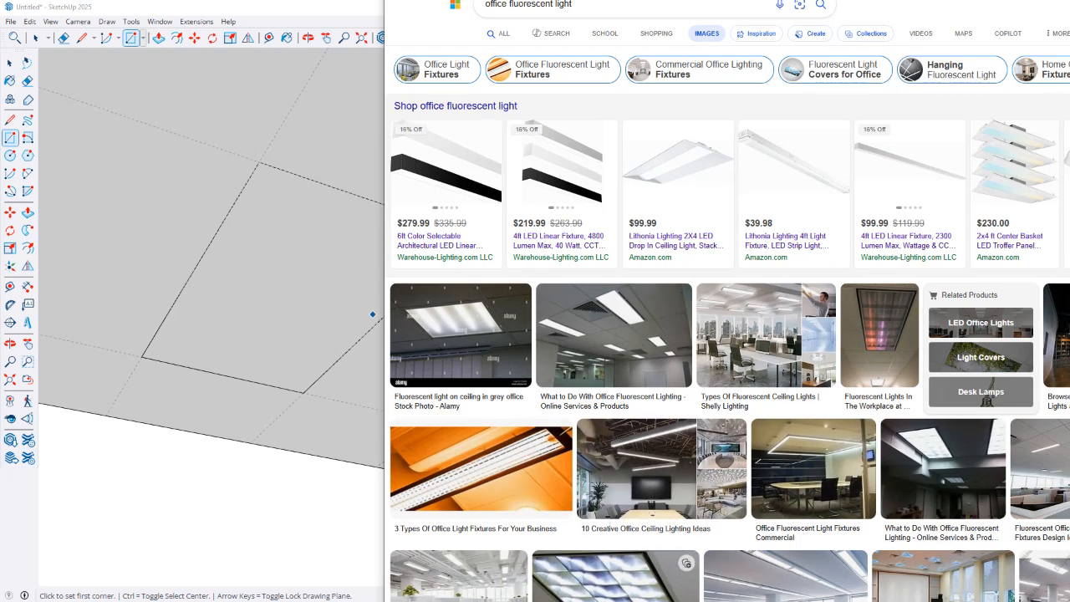
{"action": "left_click_drag", "start_coordinate": [735, 0], "coordinate": [490, 0]}
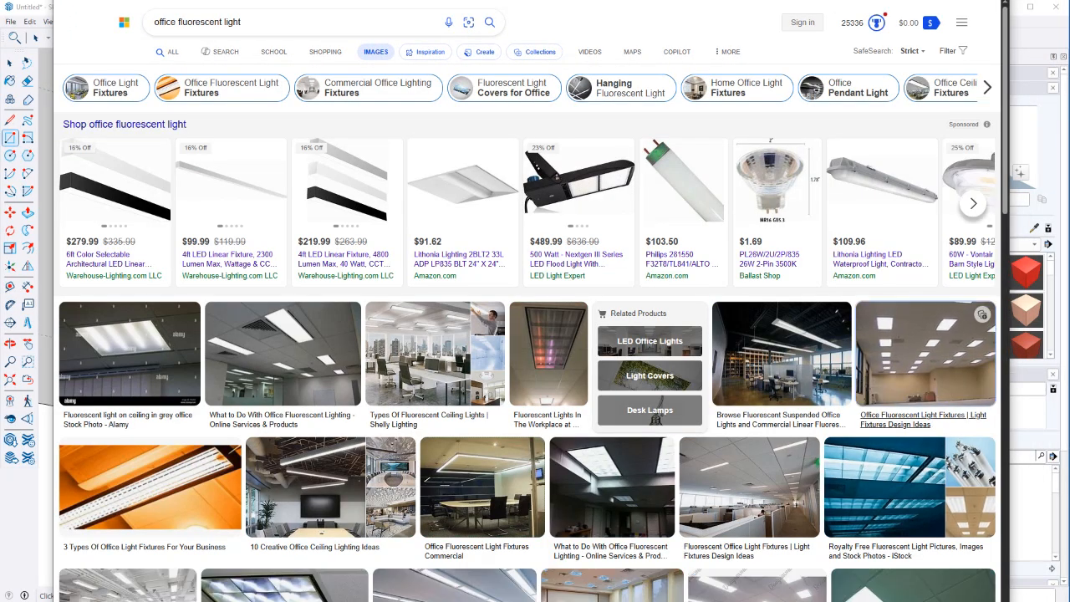
{"action": "left_click", "coordinate": [884, 322]}
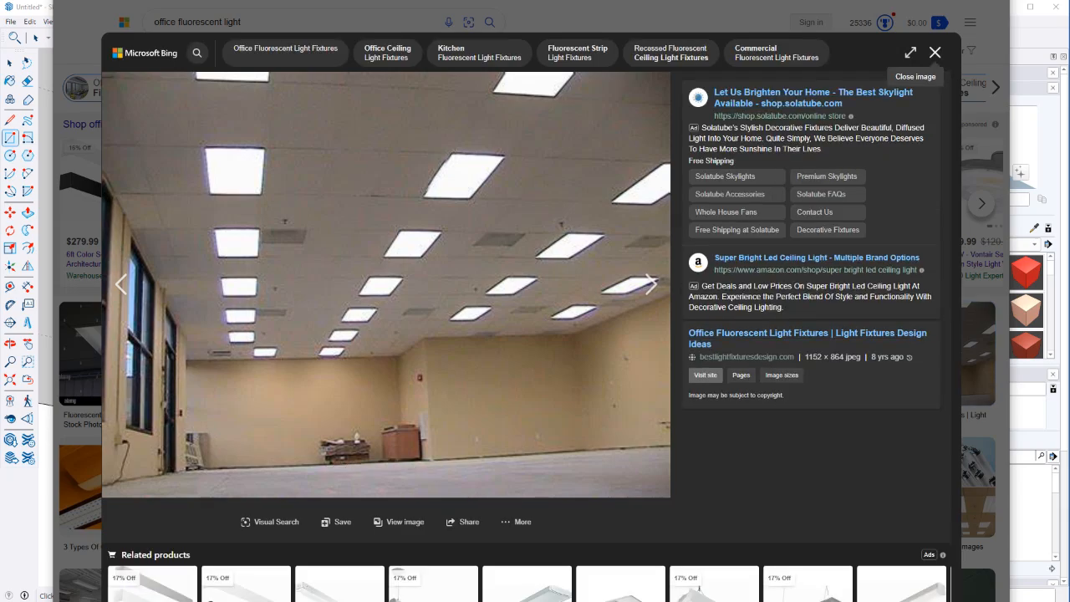
{"action": "left_click", "coordinate": [934, 52]}
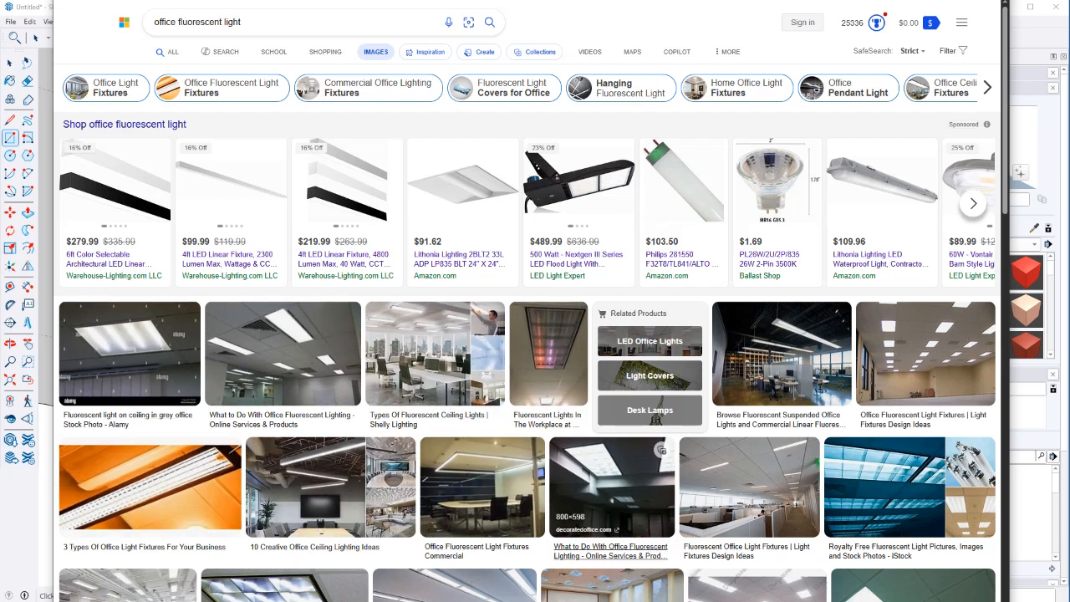
{"action": "left_click", "coordinate": [749, 487]}
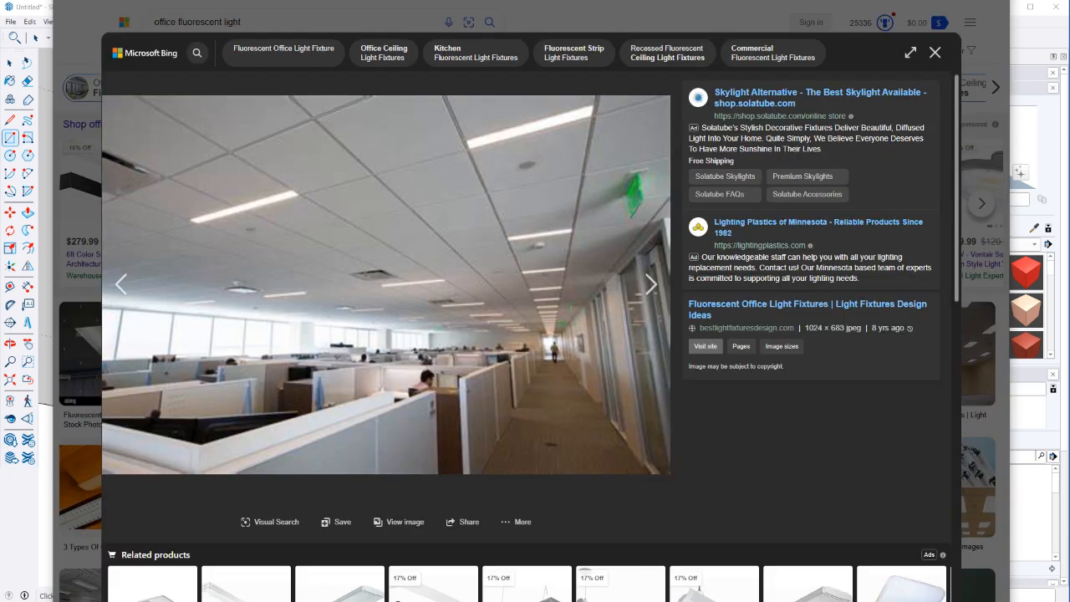
{"action": "left_click", "coordinate": [935, 53]}
{"action": "left_click", "coordinate": [907, 486]}
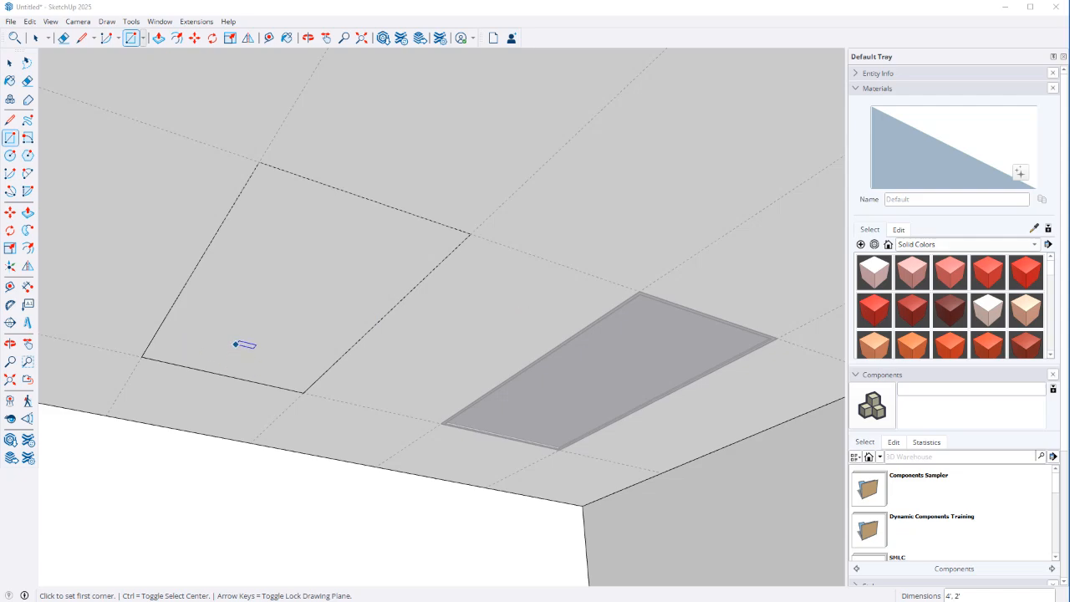
Delete the face inside the second 2' by 4' rectangle to cut an opening in the ceiling
{"action": "left_click", "coordinate": [260, 289]}
{"action": "key", "text": "space"}
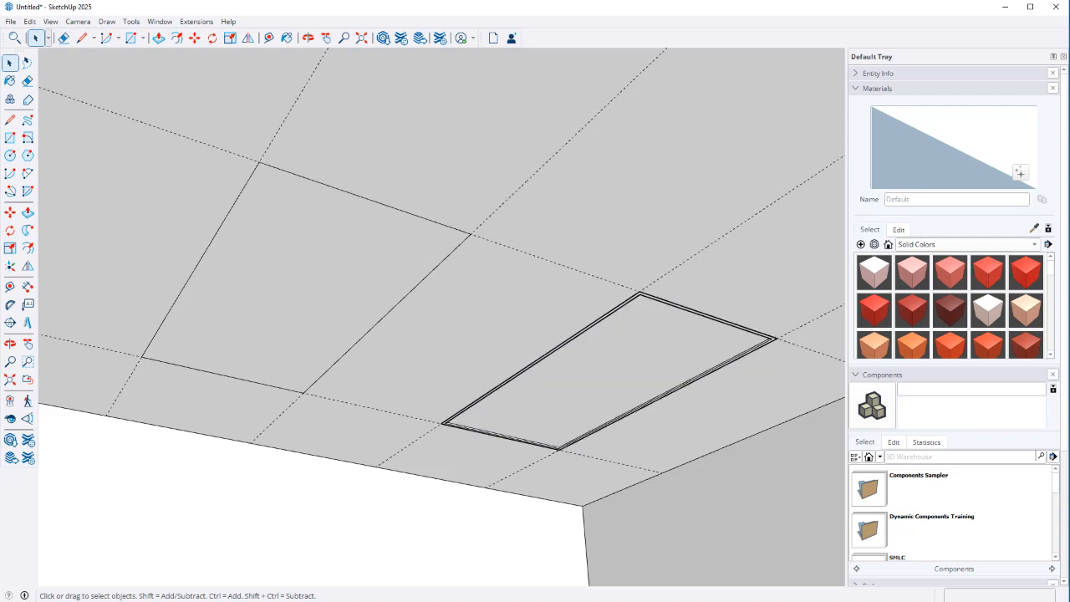
{"action": "left_click", "coordinate": [264, 288]}
{"action": "double_click", "coordinate": [263, 288]}
{"action": "left_click", "coordinate": [263, 289]}
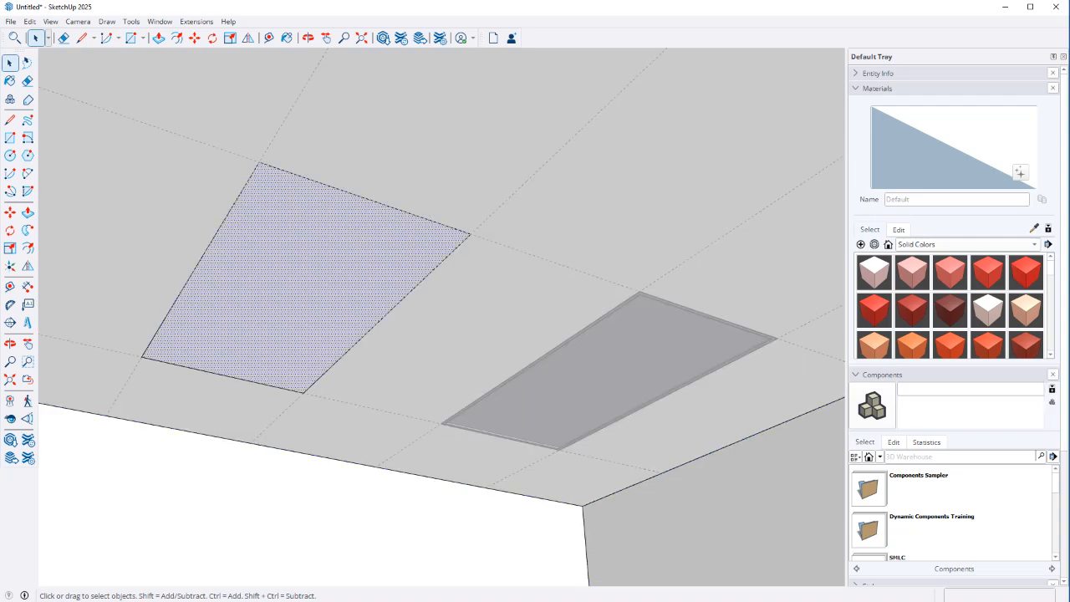
{"action": "key", "text": "Delete"}
{"action": "key", "text": "Escape"}
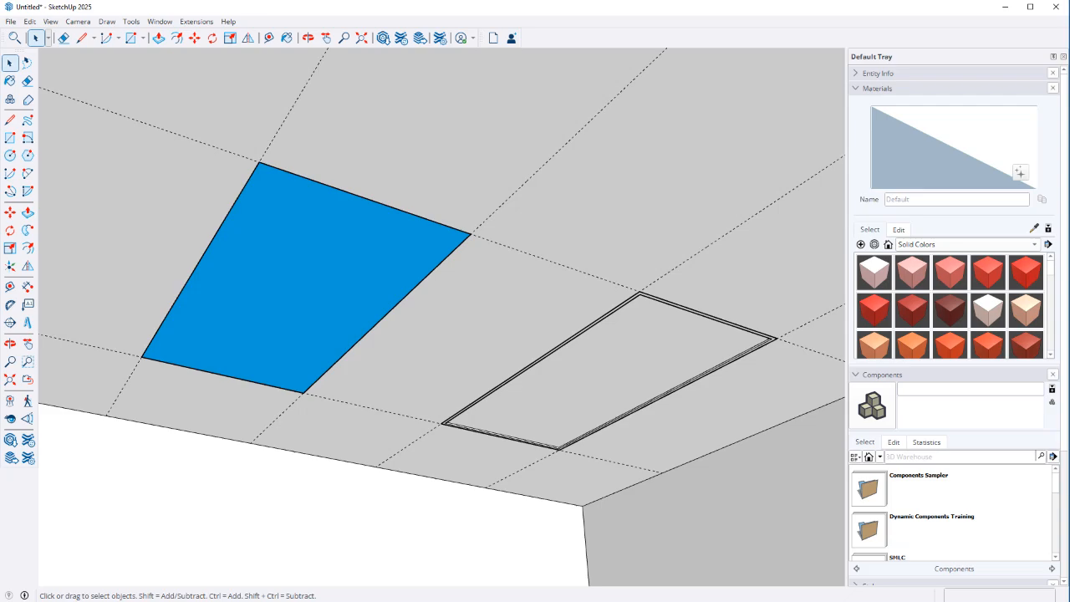
Draw a half-profile above the opening's short edge: 4" up from its midpoint, flat halfway outward, sloping to a 2" vertical at the corner
{"action": "middle_click_drag", "start_coordinate": [185, 322], "coordinate": [181, 475]}
{"action": "scroll", "coordinate": [176, 459], "scroll_direction": "up", "scroll_amount": 5}
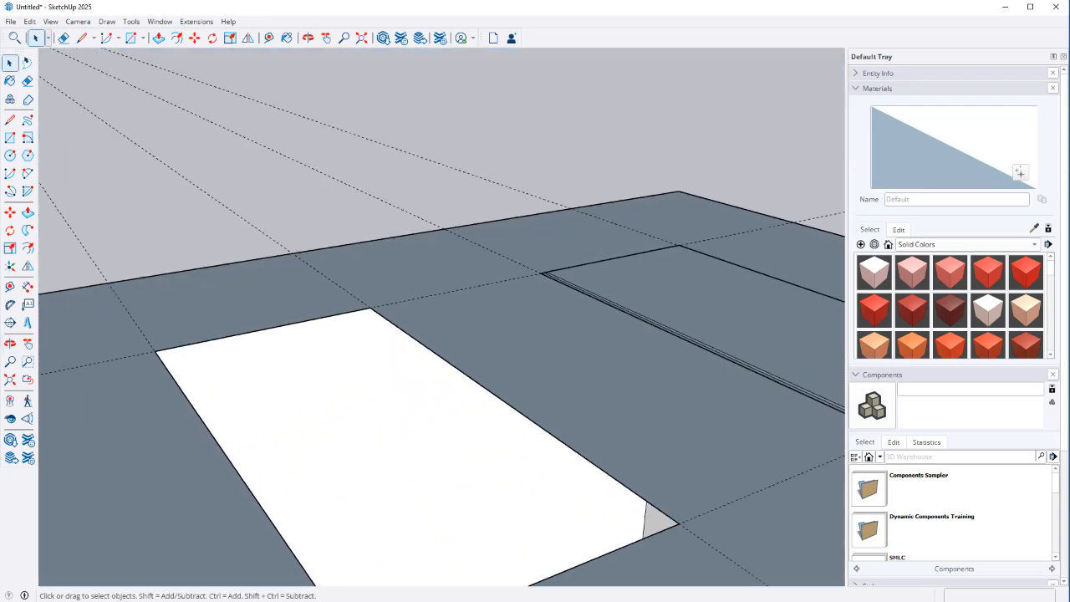
{"action": "key", "text": "l"}
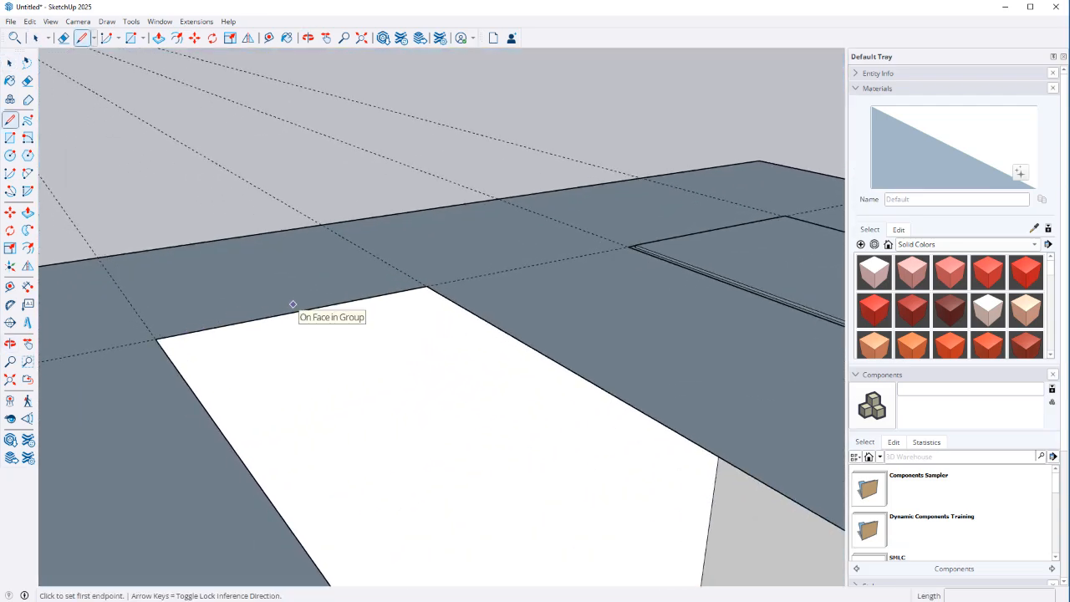
{"action": "left_click", "coordinate": [301, 311]}
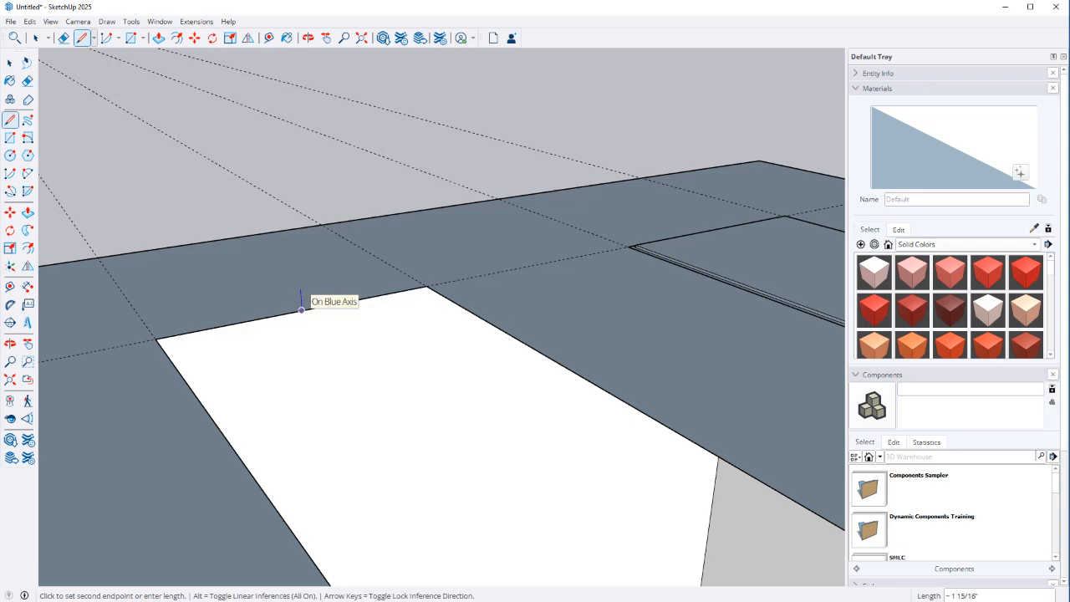
{"action": "type", "text": "4"}
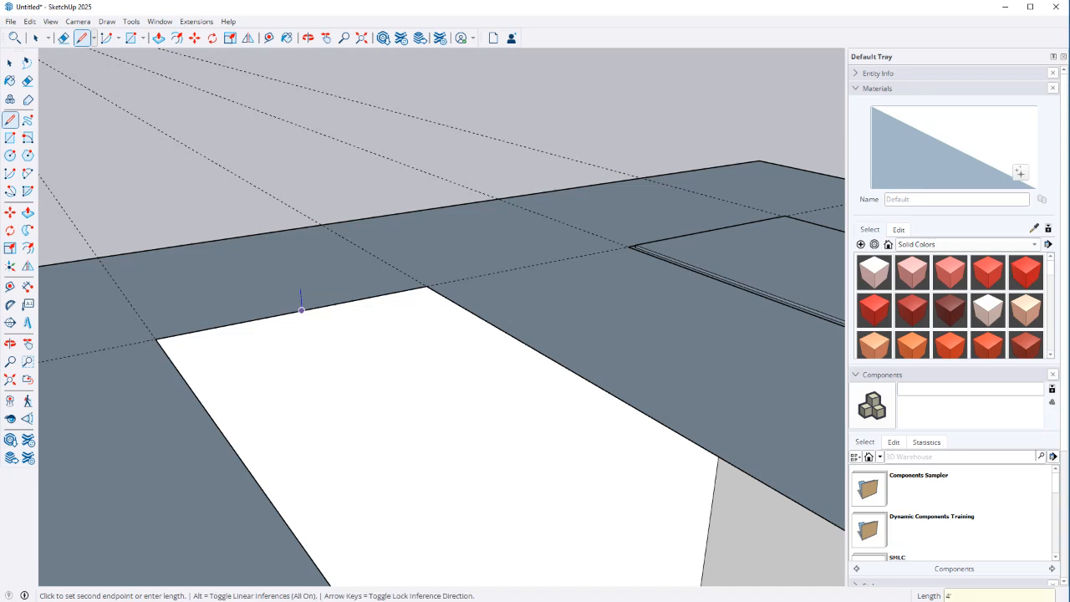
{"action": "key", "text": "Return"}
{"action": "left_click", "coordinate": [227, 276]}
{"action": "type", "text": "2"}
{"action": "key", "text": "Return"}
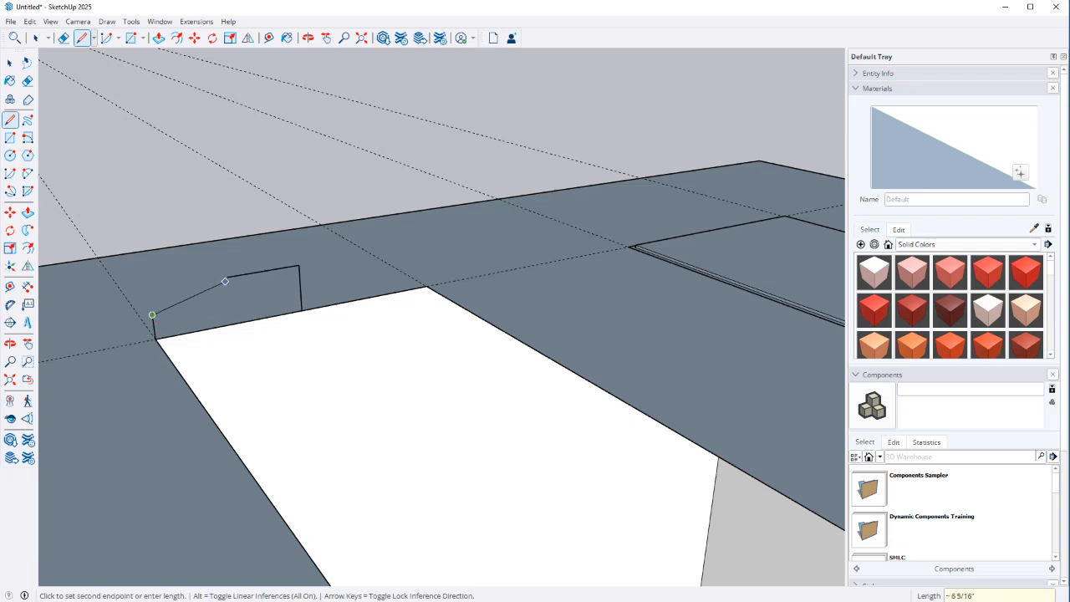
{"action": "left_click", "coordinate": [226, 275]}
{"action": "key", "text": "space"}
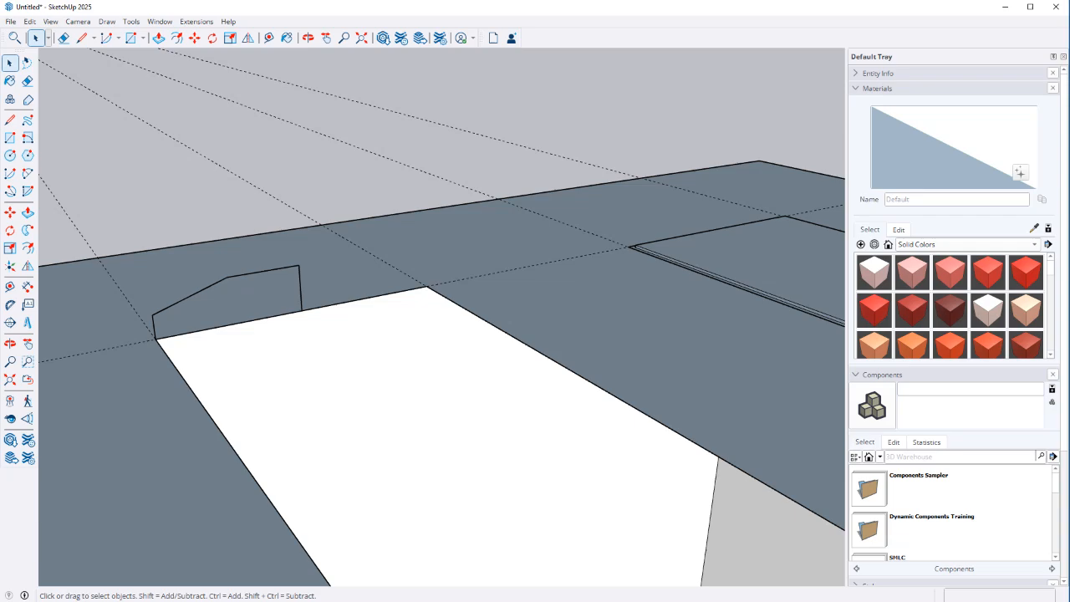
Close the half-profile with a line along the opening's short edge, from its corner to the midpoint, forming a face
{"action": "key", "text": "l"}
{"action": "left_click", "coordinate": [156, 338]}
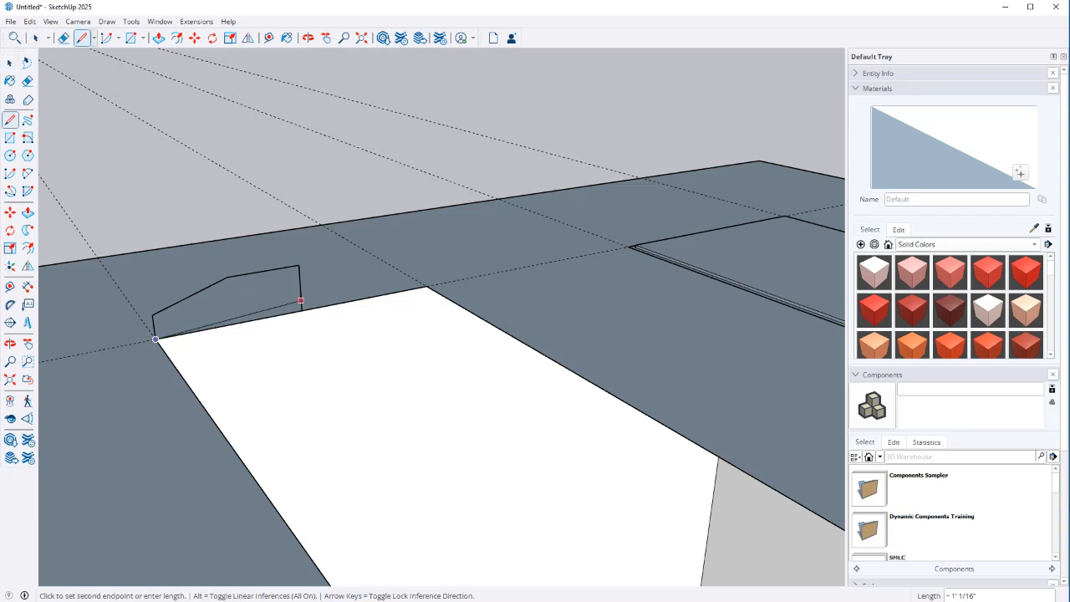
{"action": "left_click", "coordinate": [301, 311]}
{"action": "key", "text": "space"}
Rotate a copy of the half-profile 180° about the short edge's midpoint and erase the dividing line to merge both halves
{"action": "double_click", "coordinate": [251, 299]}
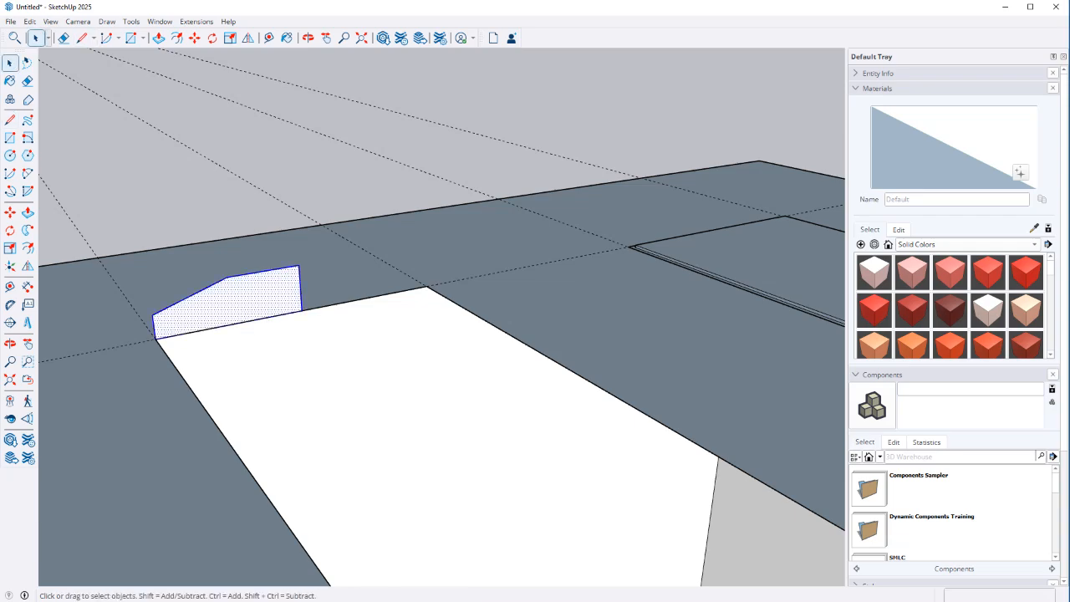
{"action": "middle_click_drag", "start_coordinate": [260, 288], "coordinate": [275, 334]}
{"action": "key", "text": "q"}
{"action": "left_click", "coordinate": [298, 334]}
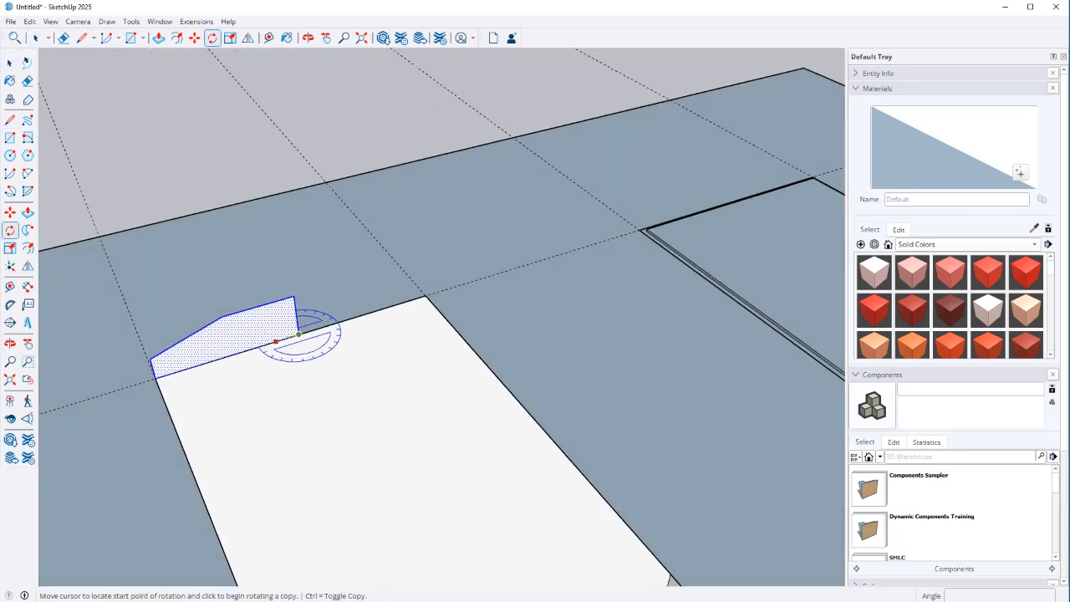
{"action": "left_click", "coordinate": [276, 341]}
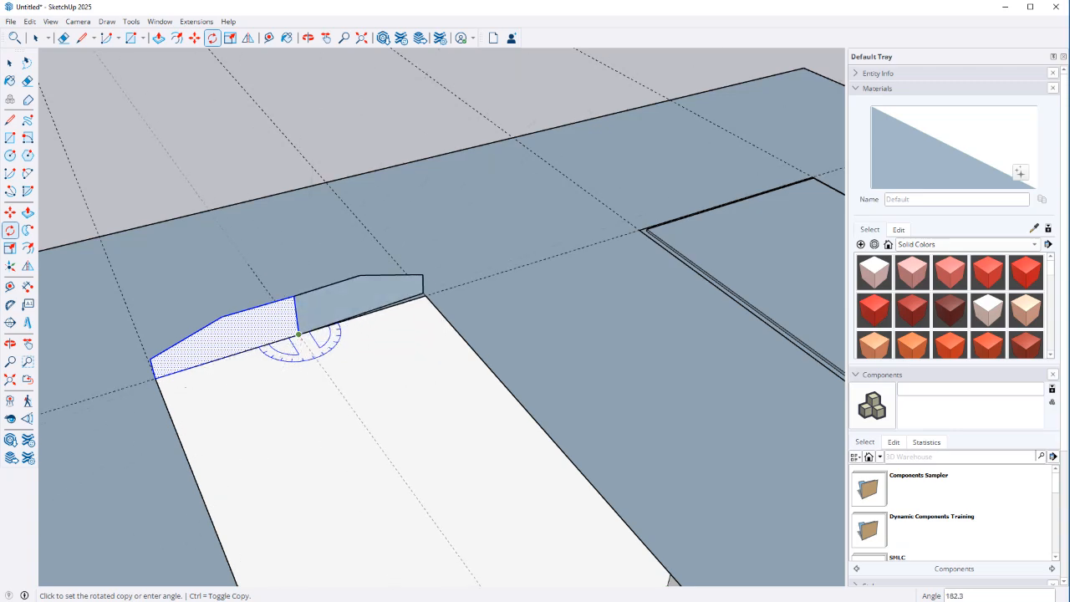
{"action": "left_click", "coordinate": [192, 351]}
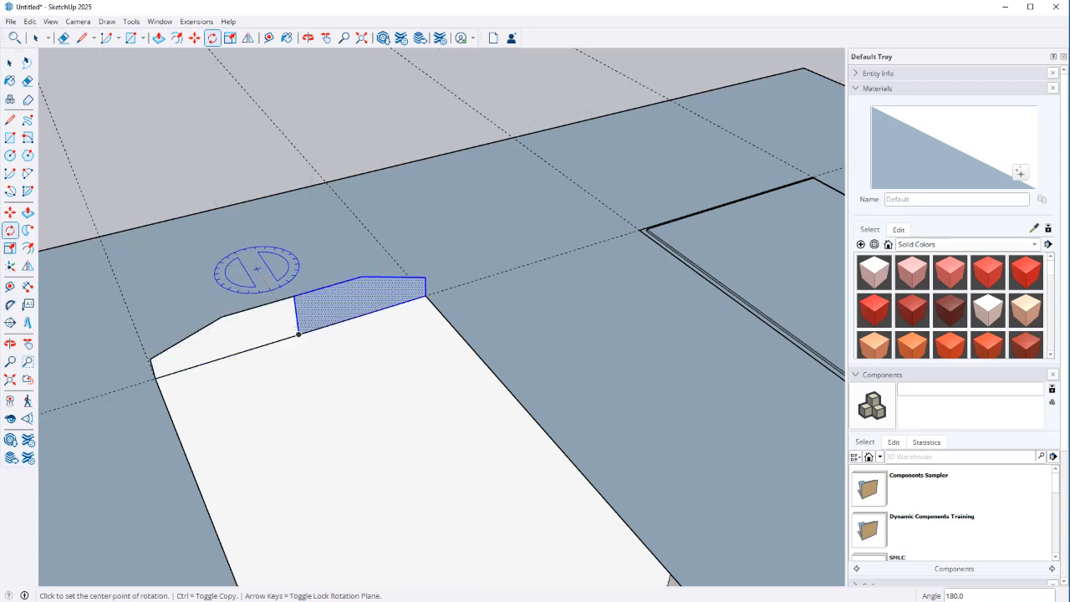
{"action": "key", "text": "space"}
{"action": "right_click", "coordinate": [296, 324]}
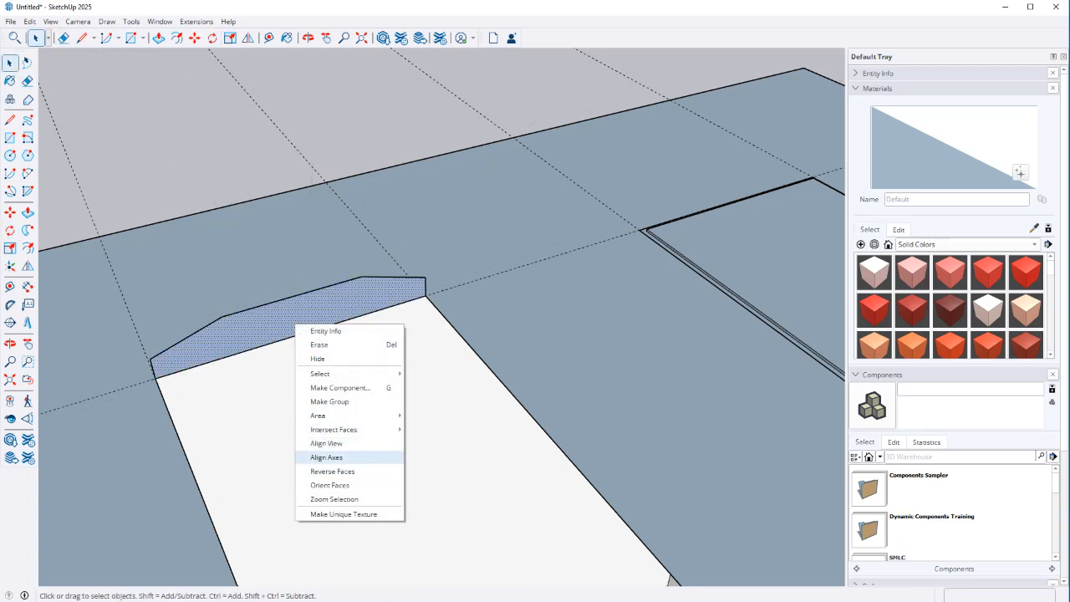
{"action": "left_click", "coordinate": [259, 159]}
Push/Pull the full profile 4' along the opening to its opposite short edge
{"action": "middle_click_drag", "start_coordinate": [234, 422], "coordinate": [307, 359]}
{"action": "scroll", "coordinate": [308, 360], "scroll_direction": "down", "scroll_amount": 2}
{"action": "scroll", "coordinate": [307, 359], "scroll_direction": "down", "scroll_amount": 2}
{"action": "key", "text": "p"}
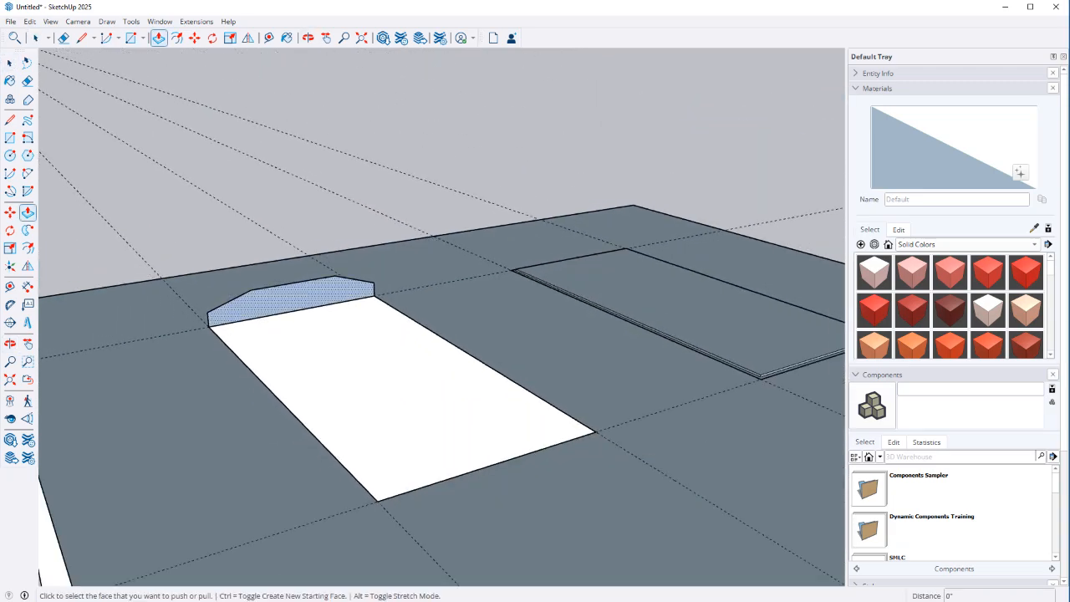
{"action": "left_click", "coordinate": [288, 300]}
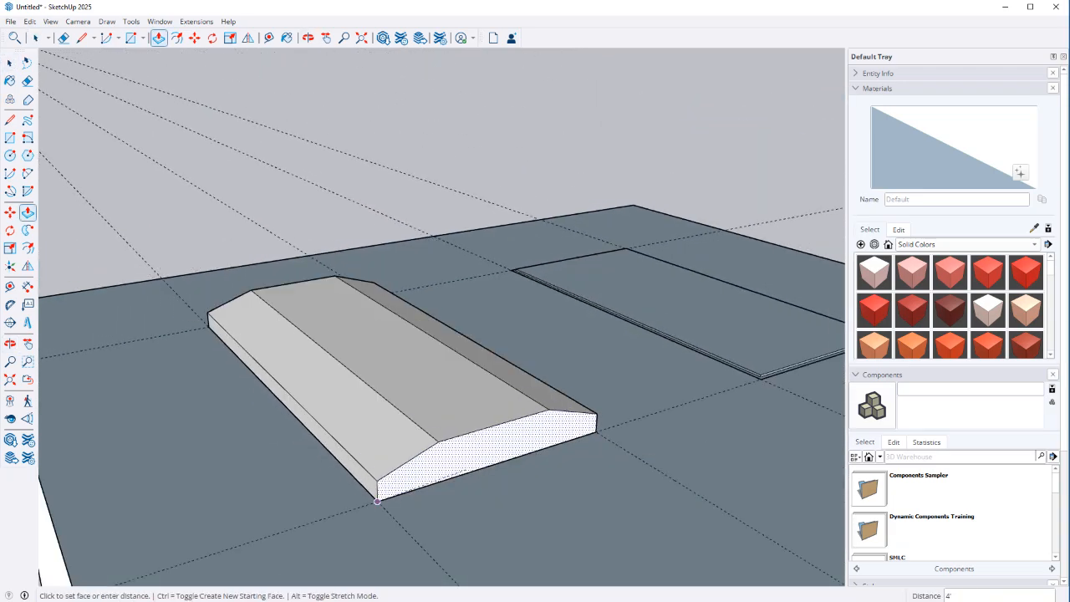
{"action": "left_click", "coordinate": [378, 501]}
Reverse all faces of the extruded light housing and delete its bottom face from inside the room
{"action": "key", "text": "space"}
{"action": "triple_click", "coordinate": [444, 457]}
{"action": "right_click", "coordinate": [444, 457]}
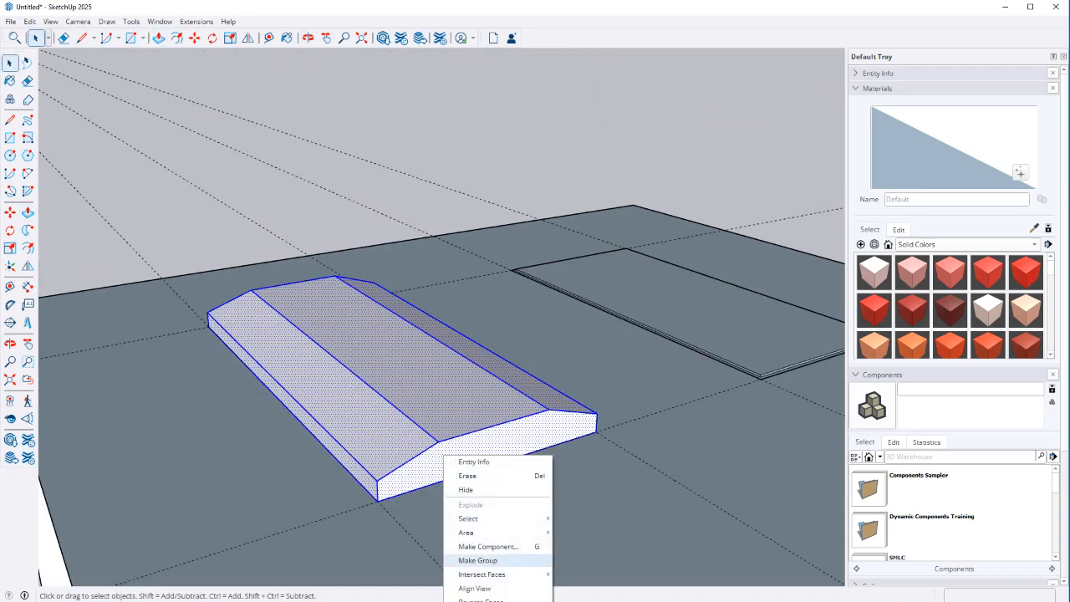
{"action": "left_click", "coordinate": [476, 587]}
{"action": "middle_click_drag", "start_coordinate": [464, 468], "coordinate": [376, 276]}
{"action": "left_click", "coordinate": [376, 285]}
{"action": "key", "text": "Delete"}
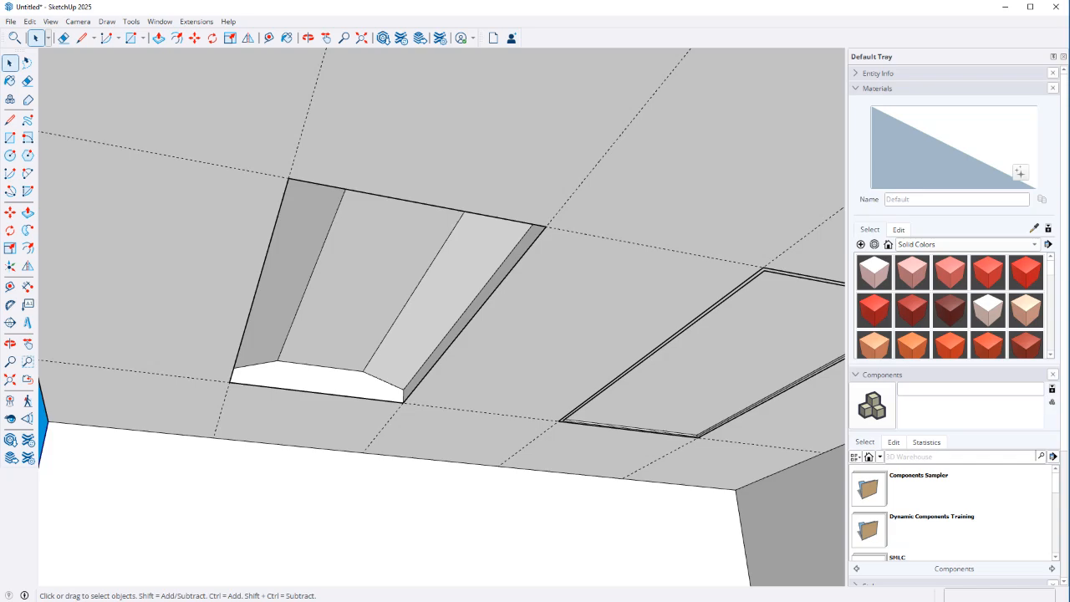
Undo the housing's extrusion and face edits to return to the flat end profile
{"action": "scroll", "coordinate": [308, 321], "scroll_direction": "up", "scroll_amount": 4}
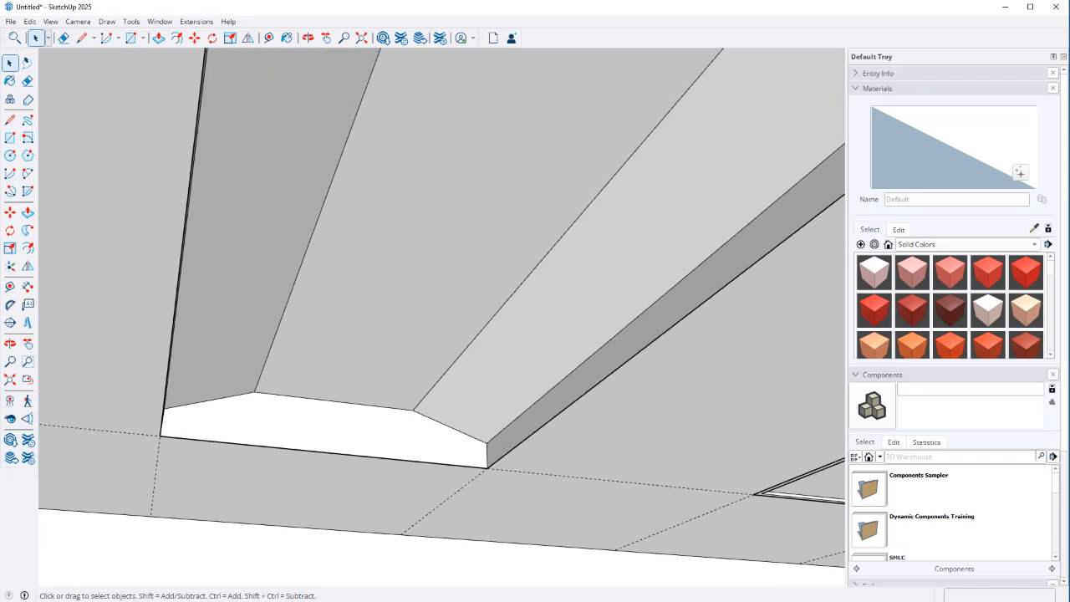
{"action": "scroll", "coordinate": [401, 334], "scroll_direction": "down", "scroll_amount": 2}
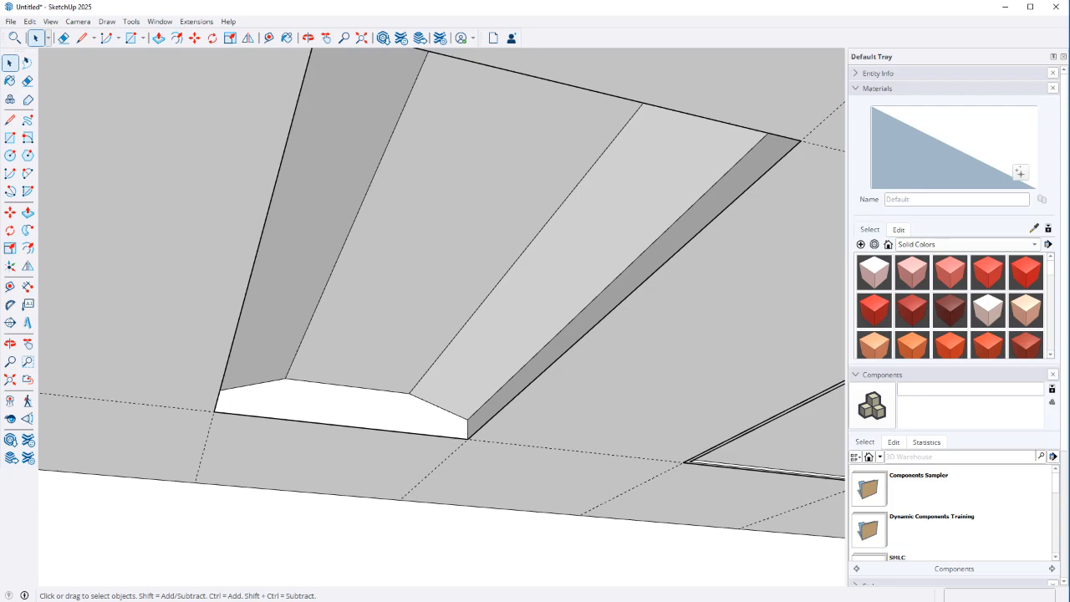
{"action": "middle_click_drag", "start_coordinate": [368, 109], "coordinate": [351, 282]}
{"action": "scroll", "coordinate": [351, 282], "scroll_direction": "down", "scroll_amount": 3}
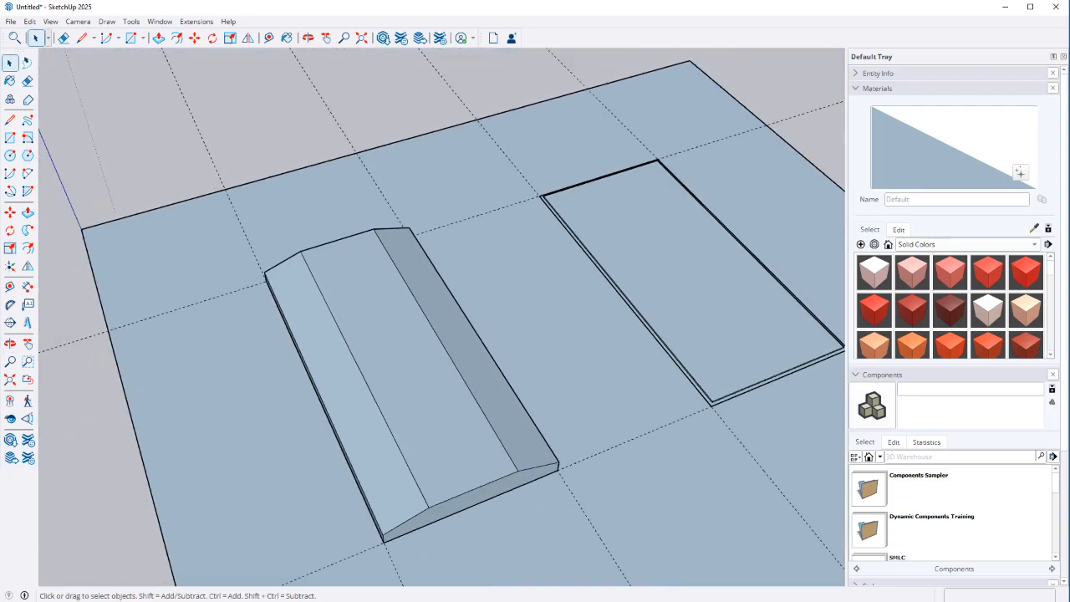
{"action": "key", "text": "ctrl+z"}
{"action": "key", "text": "ctrl+z"}
{"action": "key", "text": "ctrl+z"}
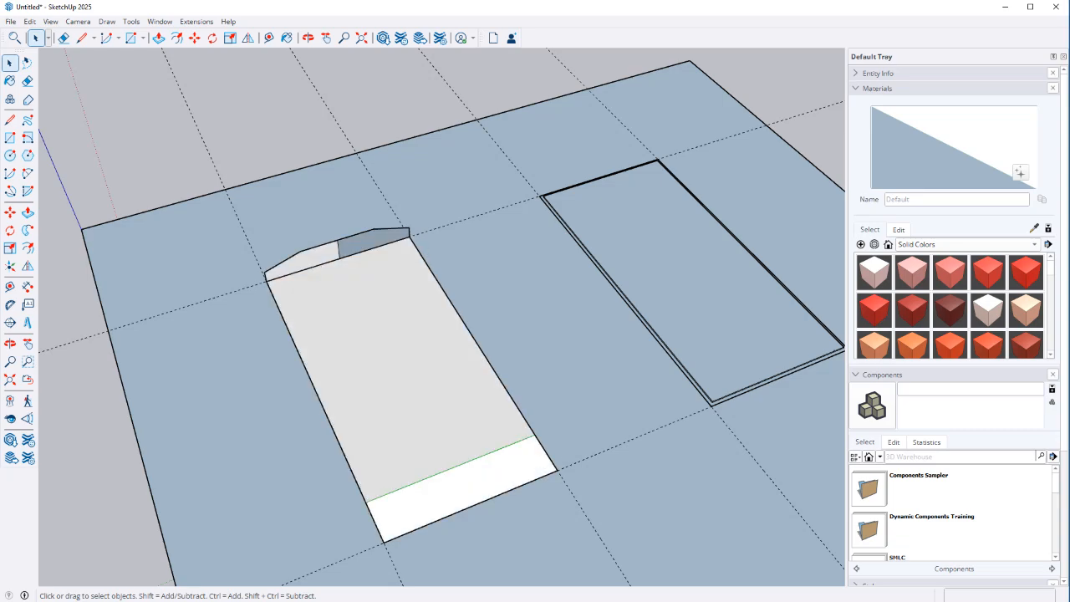
Draw a 2' by 4' rectangle across the opening, from the profile's outer corner to the diagonally opposite corner
{"action": "scroll", "coordinate": [277, 297], "scroll_direction": "up", "scroll_amount": 5}
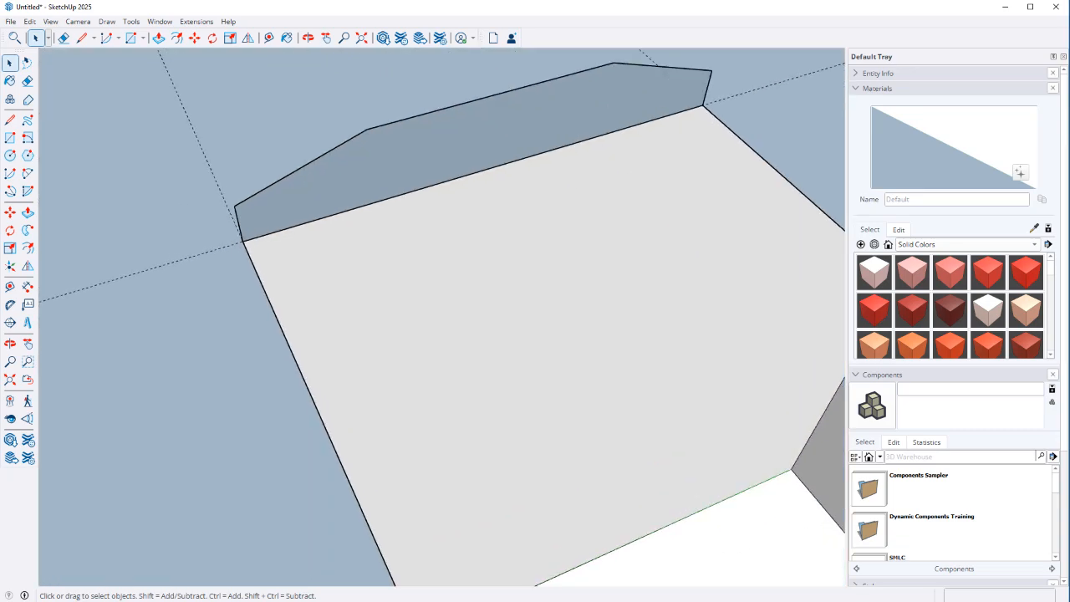
{"action": "scroll", "coordinate": [245, 240], "scroll_direction": "down", "scroll_amount": 2}
{"action": "scroll", "coordinate": [248, 239], "scroll_direction": "down", "scroll_amount": 2}
{"action": "key", "text": "r"}
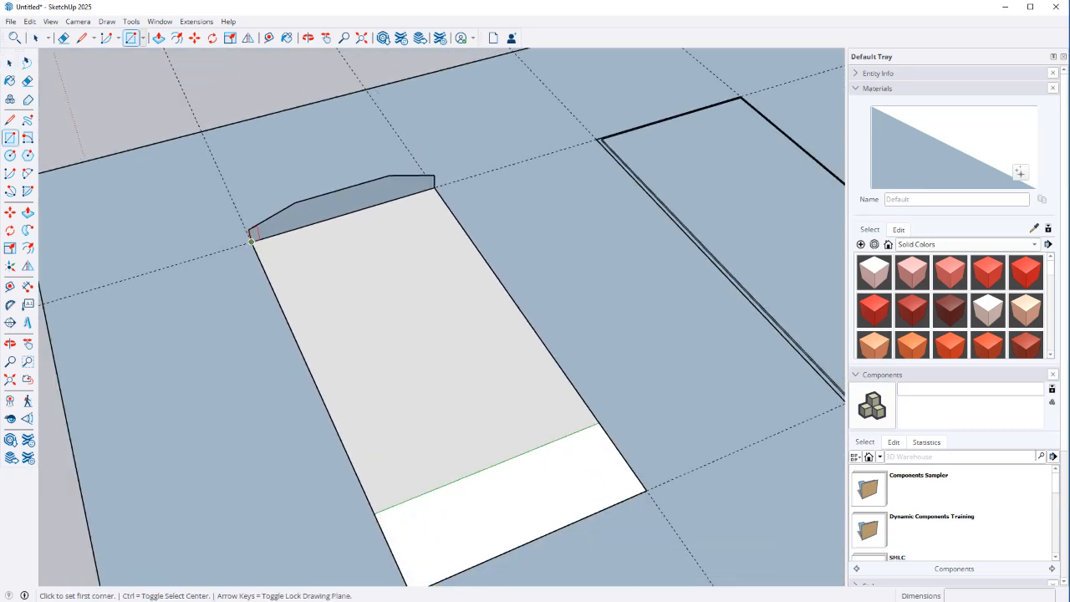
{"action": "left_click", "coordinate": [250, 240]}
{"action": "left_click", "coordinate": [645, 490]}
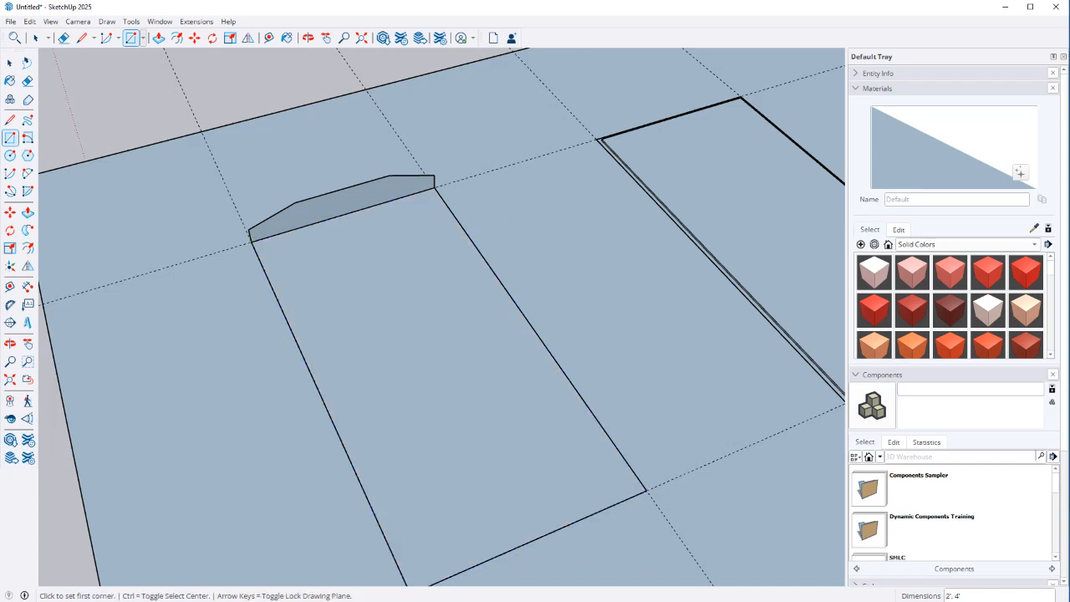
{"action": "key", "text": "space"}
Offset the rectangle's outline 0.5" inward to form a thin frame
{"action": "left_click", "coordinate": [623, 458]}
{"action": "key", "text": "f"}
{"action": "left_click", "coordinate": [623, 458]}
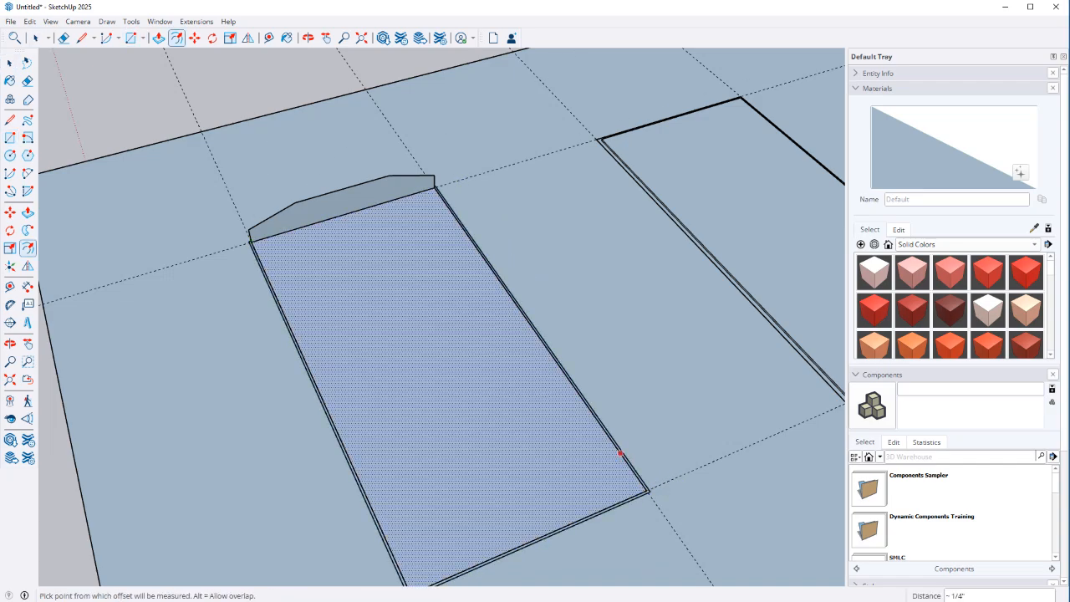
{"action": "key", "text": "Escape"}
{"action": "left_click", "coordinate": [616, 448]}
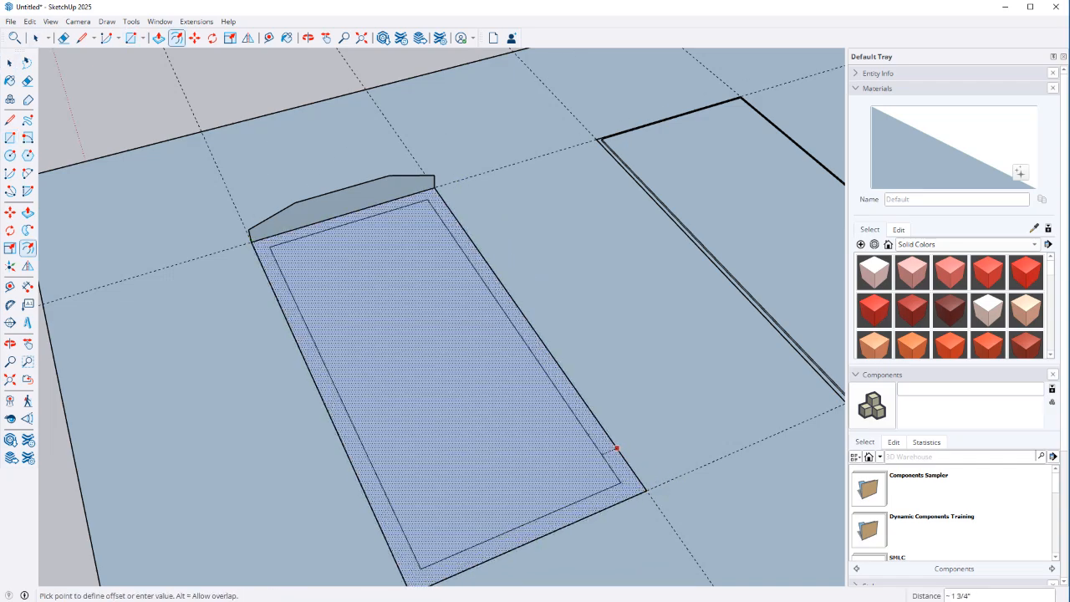
{"action": "key", "text": "Return"}
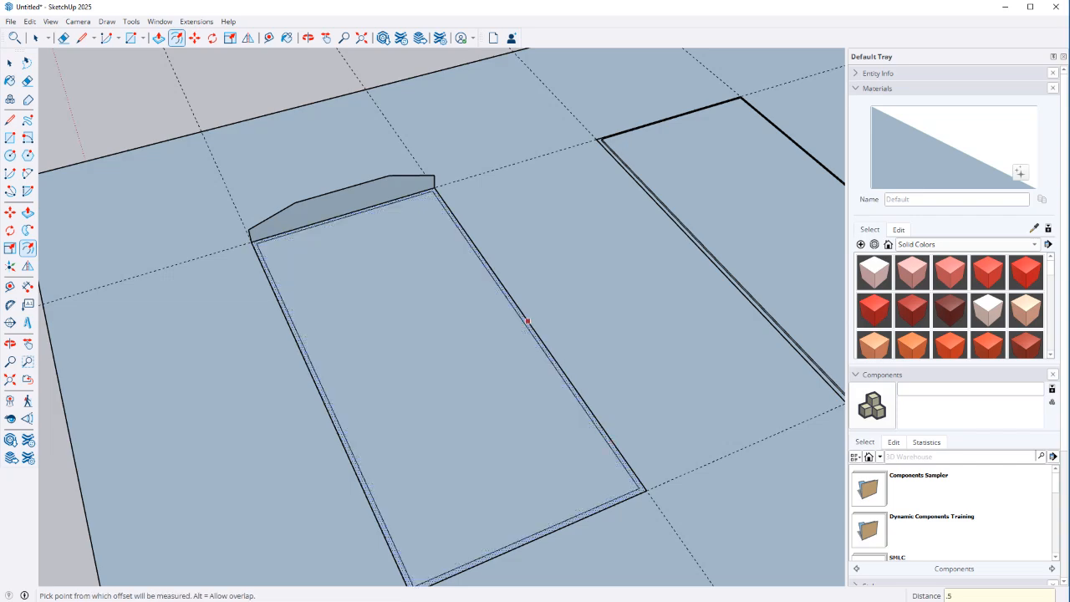
{"action": "key", "text": "space"}
Copy the end profile and place the copy at the nearest corner of the inner offset rectangle
{"action": "scroll", "coordinate": [248, 234], "scroll_direction": "up", "scroll_amount": 5}
{"action": "double_click", "coordinate": [401, 171]}
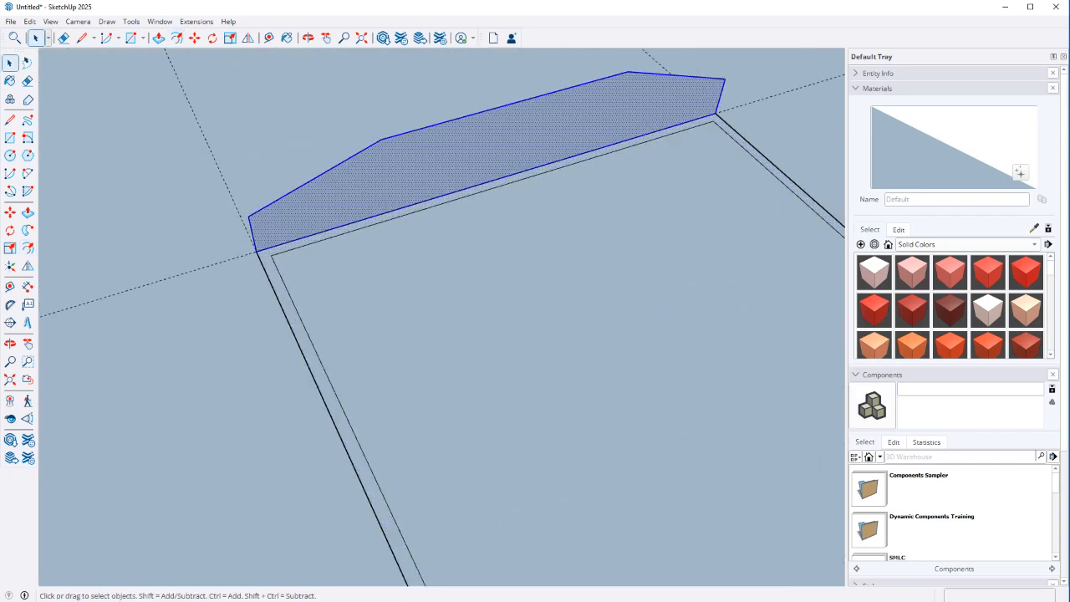
{"action": "key", "text": "Delete"}
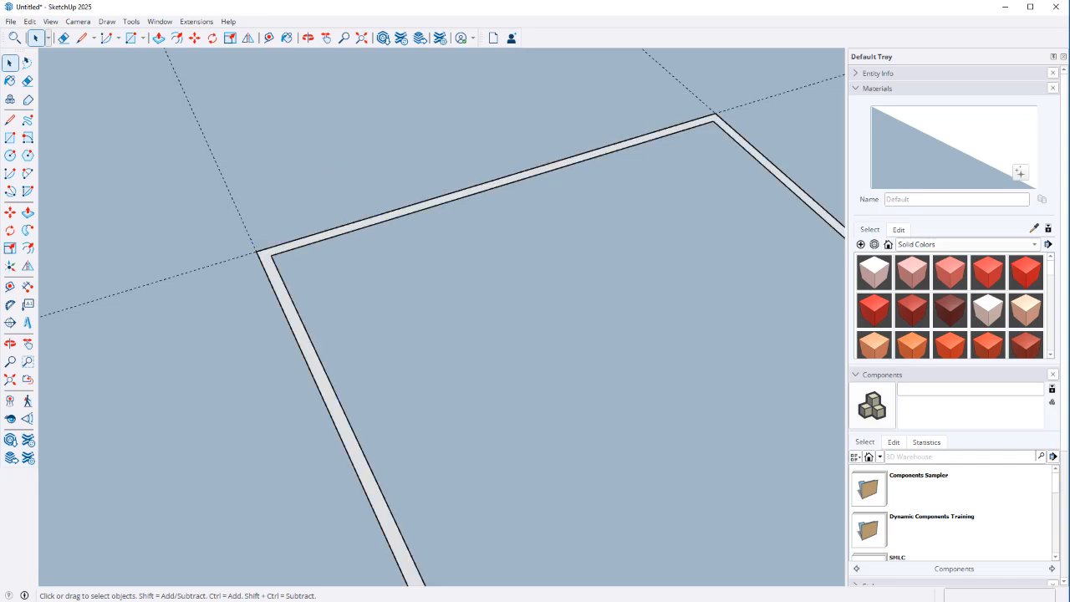
{"action": "key", "text": "ctrl+z"}
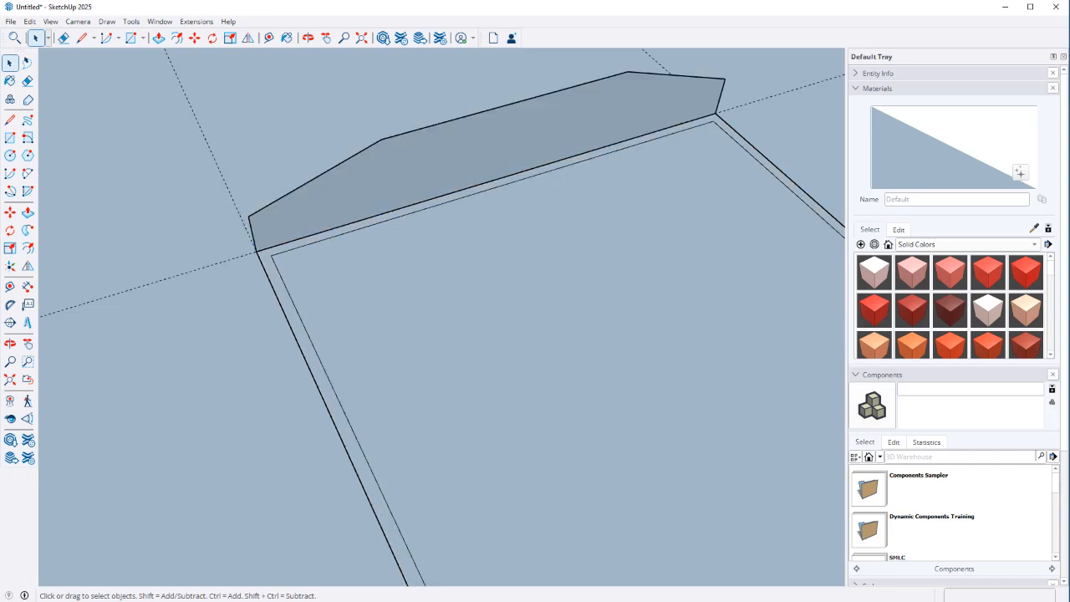
{"action": "key", "text": "ctrl+c"}
{"action": "key", "text": "ctrl+v"}
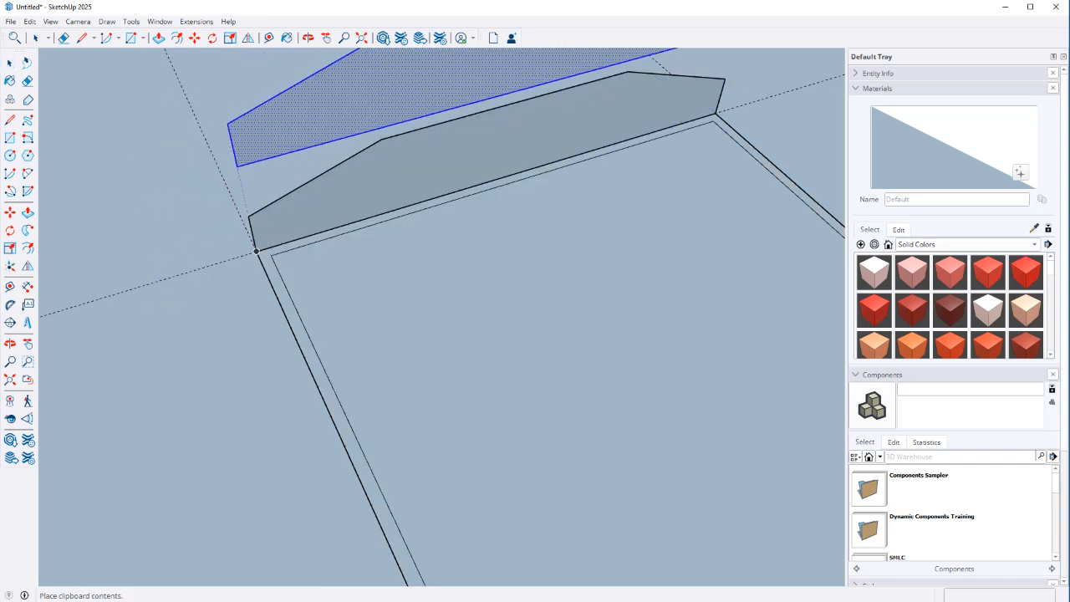
{"action": "left_click", "coordinate": [271, 255]}
{"action": "key", "text": "s"}
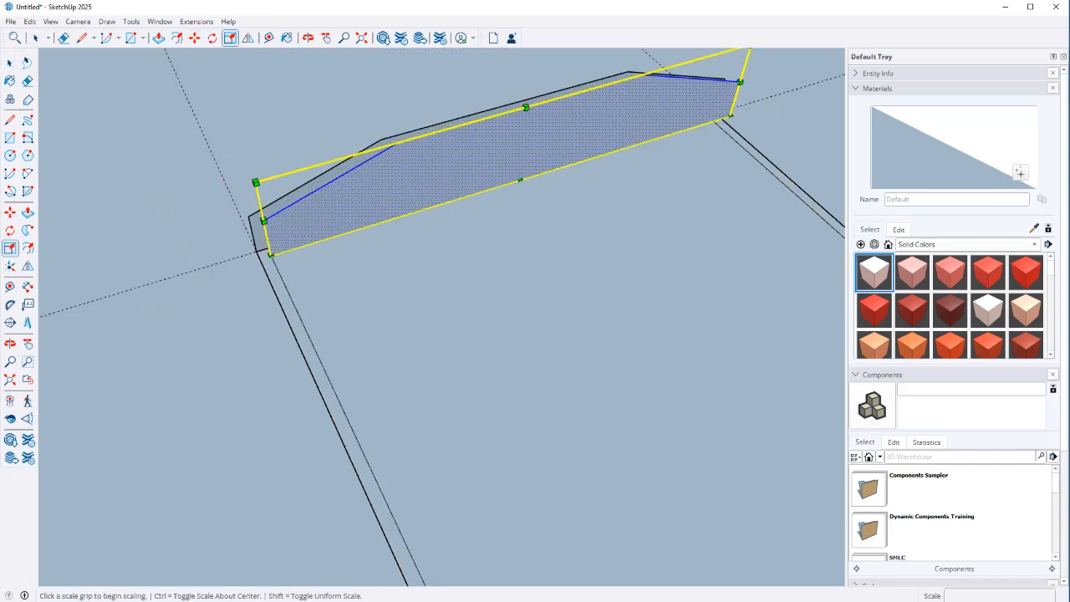
{"action": "left_click", "coordinate": [740, 81]}
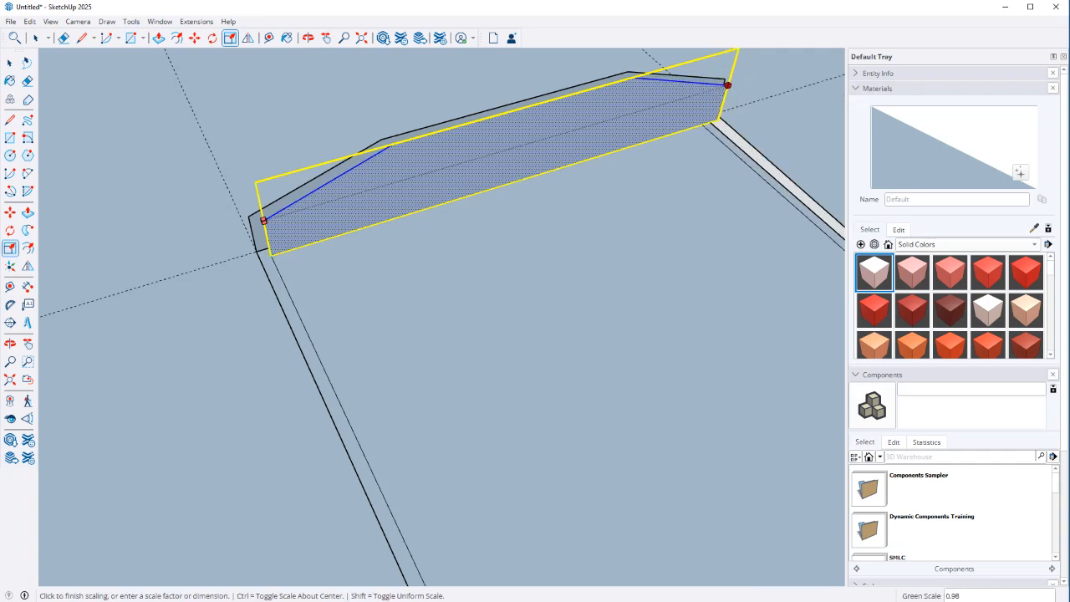
{"action": "key", "text": "ctrl+z"}
{"action": "scroll", "coordinate": [577, 188], "scroll_direction": "down", "scroll_amount": 3}
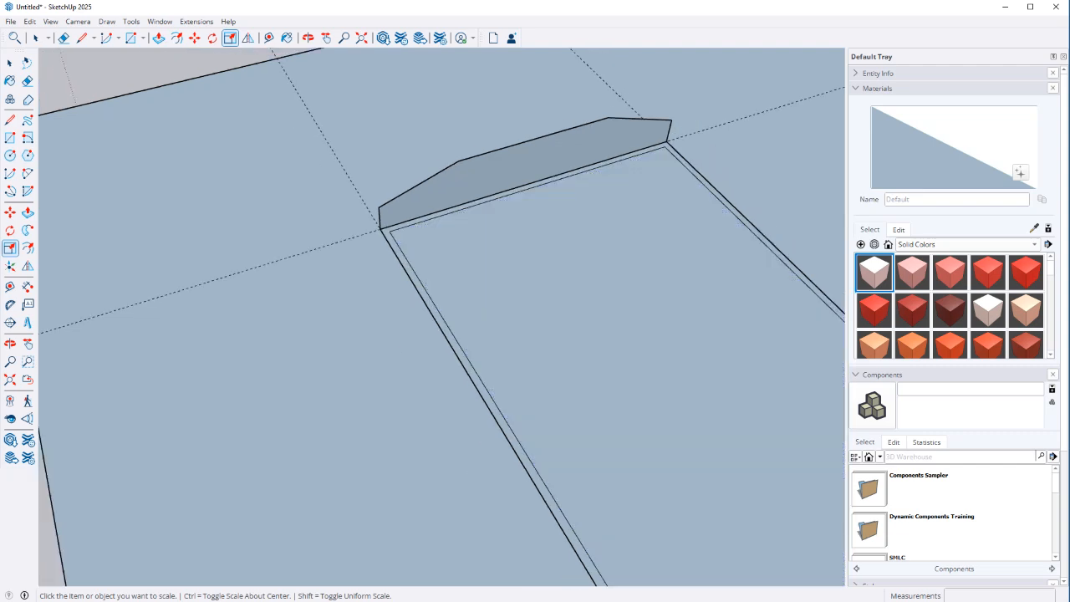
Copy the whole end profile and place the copy just behind the original, clear of the opening
{"action": "key", "text": "space"}
{"action": "left_click", "coordinate": [560, 155]}
{"action": "double_click", "coordinate": [560, 154]}
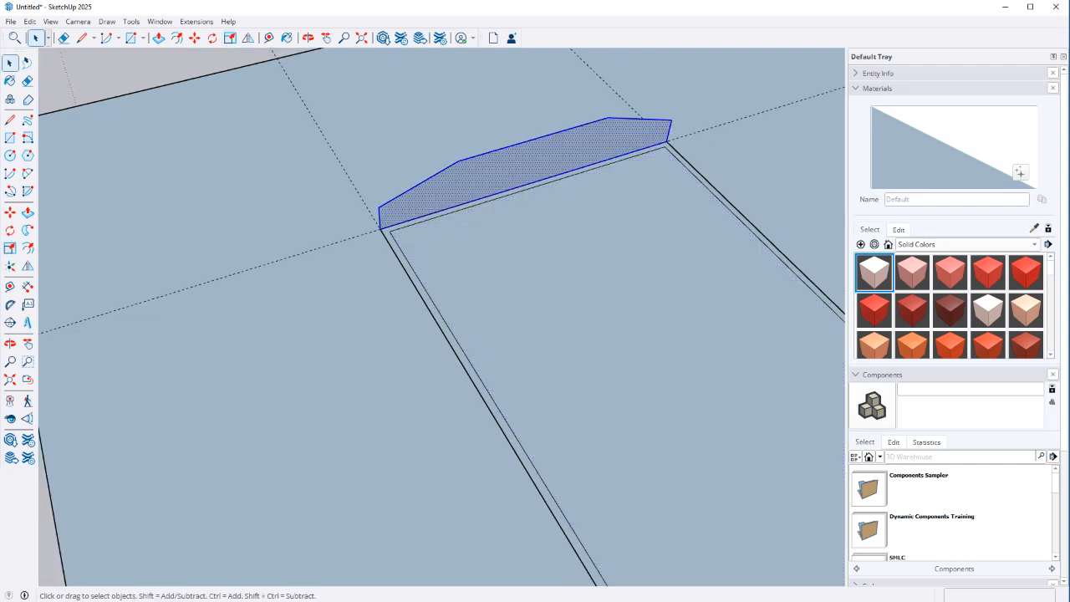
{"action": "key", "text": "ctrl+v"}
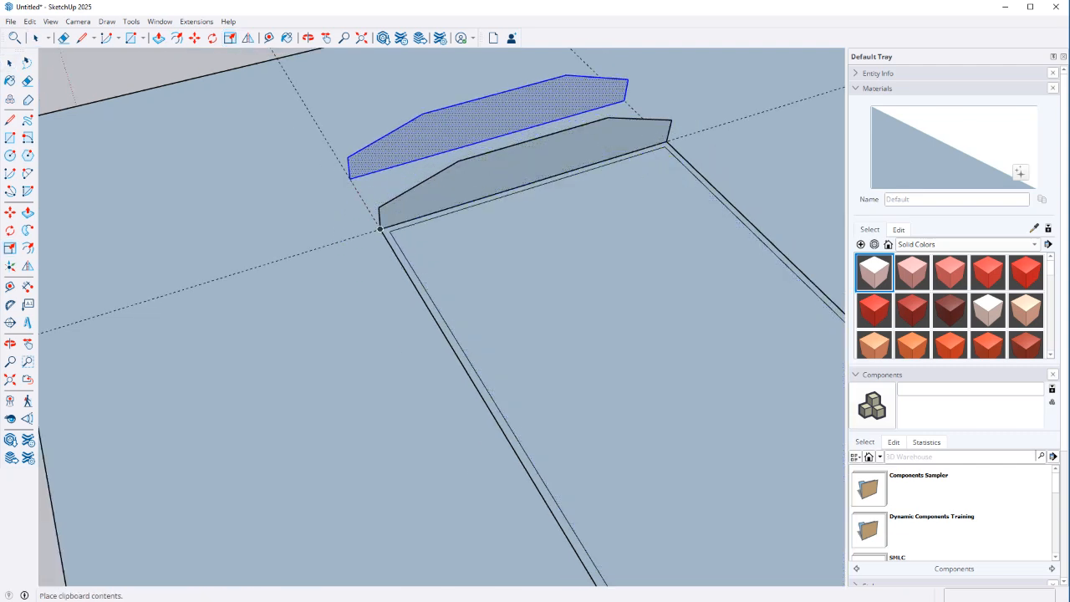
{"action": "left_click", "coordinate": [350, 179]}
Scale the profile copy's width about its center to about 0.96 and move it onto the near corner of the inner rectangle
{"action": "key", "text": "s"}
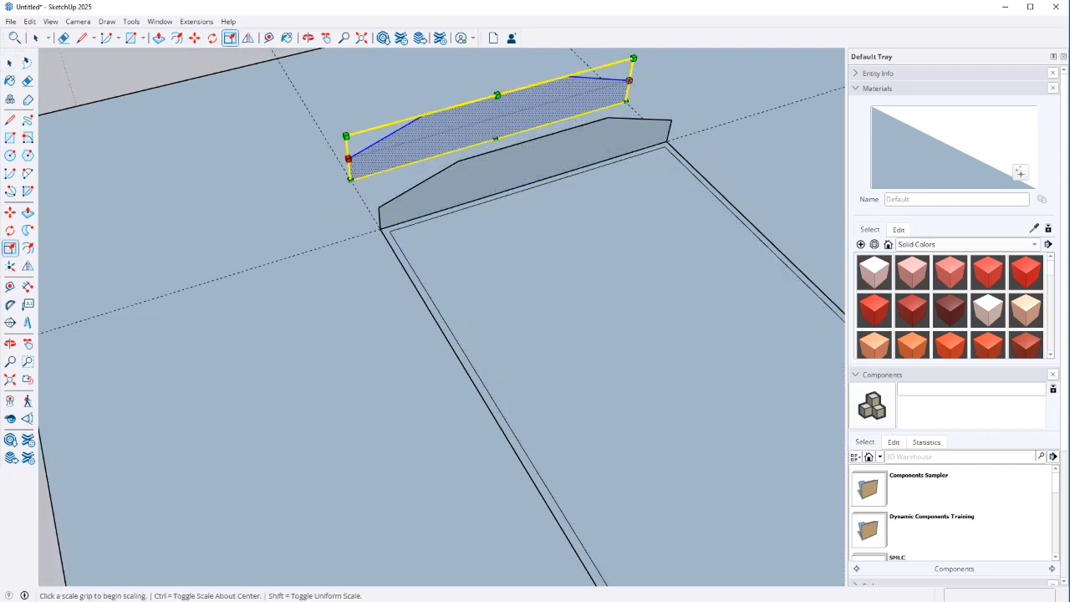
{"action": "left_click", "coordinate": [349, 158]}
{"action": "key", "text": "ctrl"}
{"action": "left_click", "coordinate": [355, 156]}
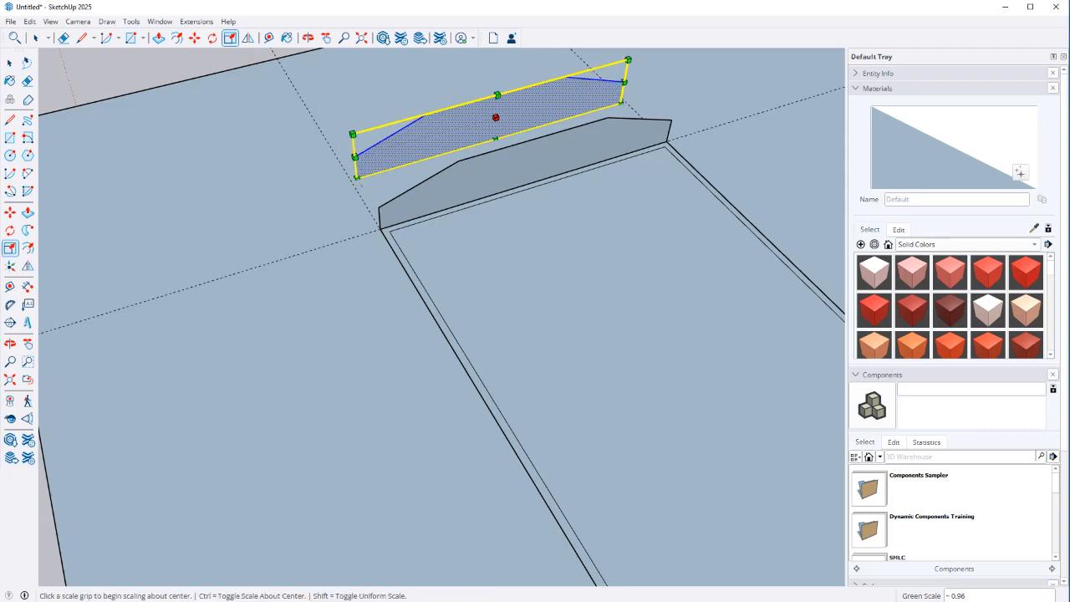
{"action": "key", "text": "m"}
{"action": "left_click", "coordinate": [357, 178]}
{"action": "left_click", "coordinate": [391, 232]}
{"action": "key", "text": "space"}
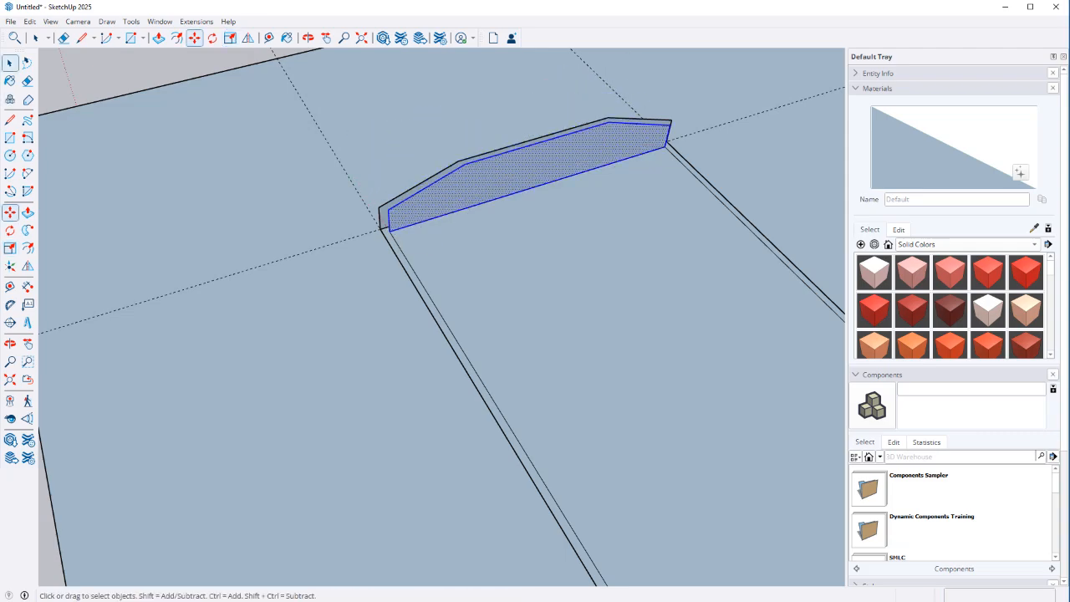
Erase the original full-width profile's remaining edges around the narrower copy
{"action": "middle_click_drag", "start_coordinate": [390, 231], "coordinate": [489, 222]}
{"action": "key", "text": "e"}
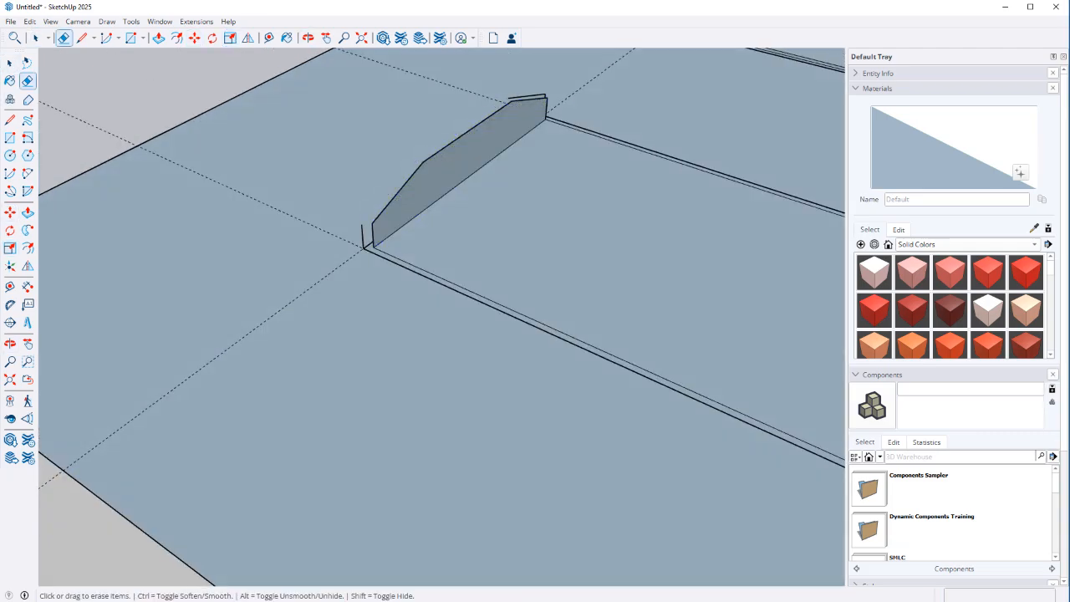
{"action": "middle_click_drag", "start_coordinate": [363, 238], "coordinate": [418, 234]}
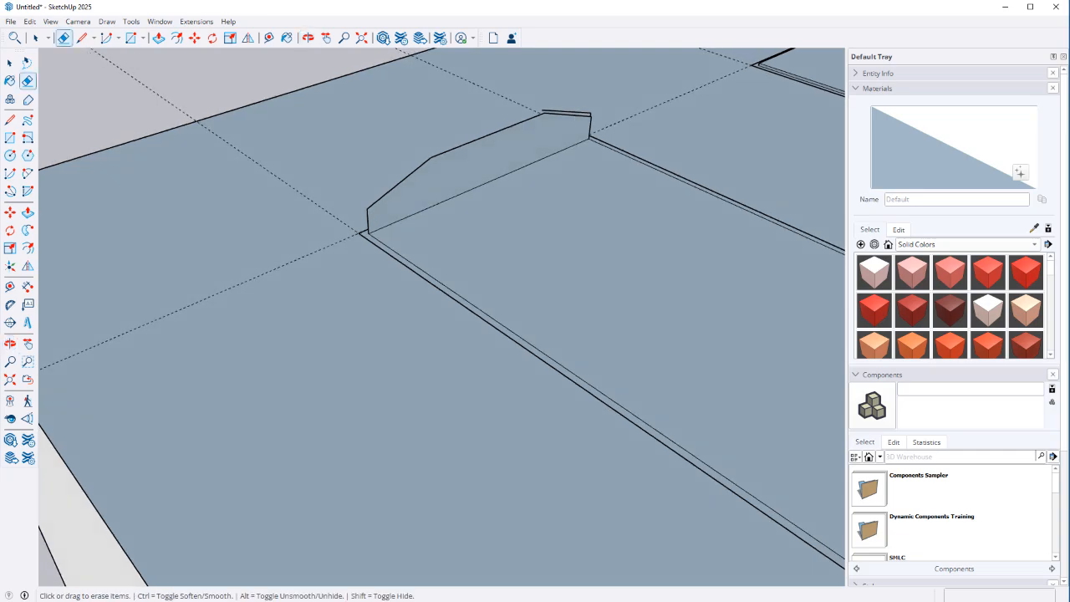
{"action": "scroll", "coordinate": [582, 105], "scroll_direction": "up", "scroll_amount": 3}
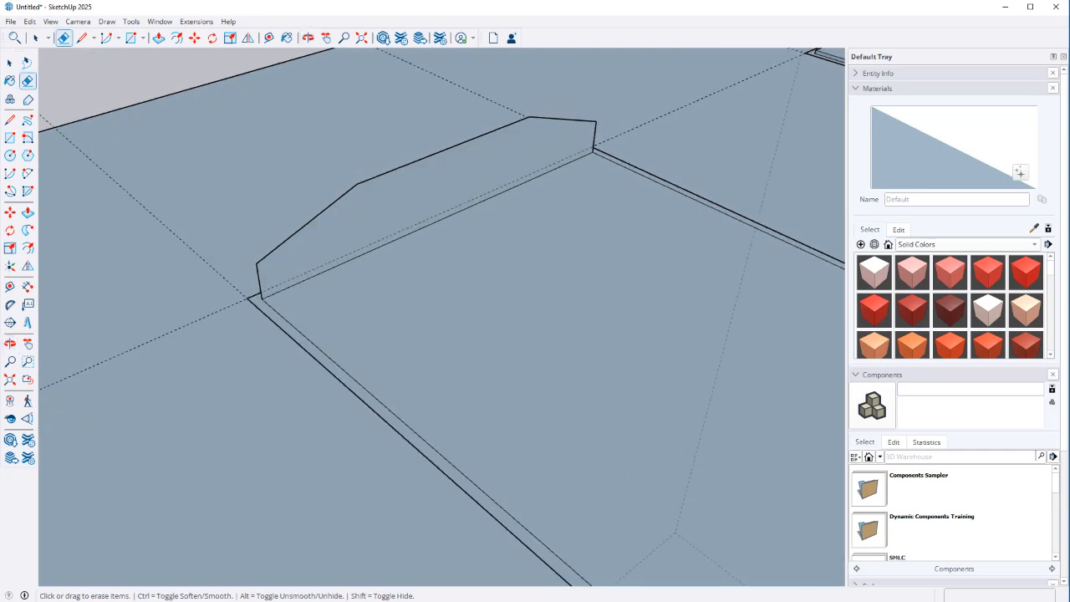
{"action": "key", "text": "space"}
Extrude the narrower end profile along the opening to the far end of the inner rectangle
{"action": "scroll", "coordinate": [440, 191], "scroll_direction": "down", "scroll_amount": 2}
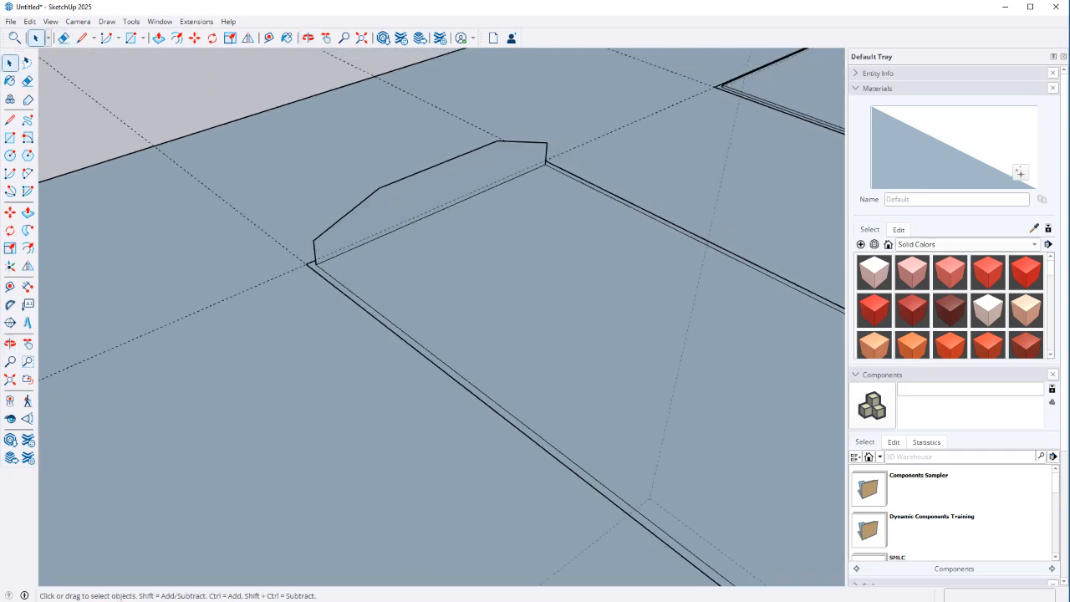
{"action": "left_click", "coordinate": [438, 192]}
{"action": "key", "text": "p"}
{"action": "left_click", "coordinate": [411, 203]}
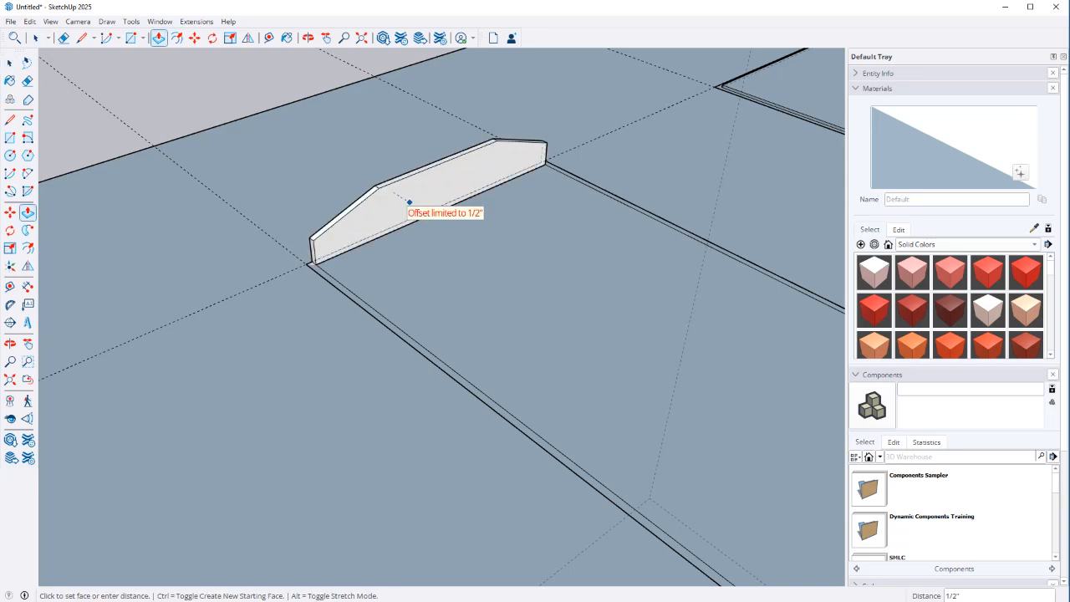
{"action": "scroll", "coordinate": [430, 228], "scroll_direction": "down", "scroll_amount": 3}
{"action": "left_click", "coordinate": [659, 455]}
{"action": "key", "text": "space"}
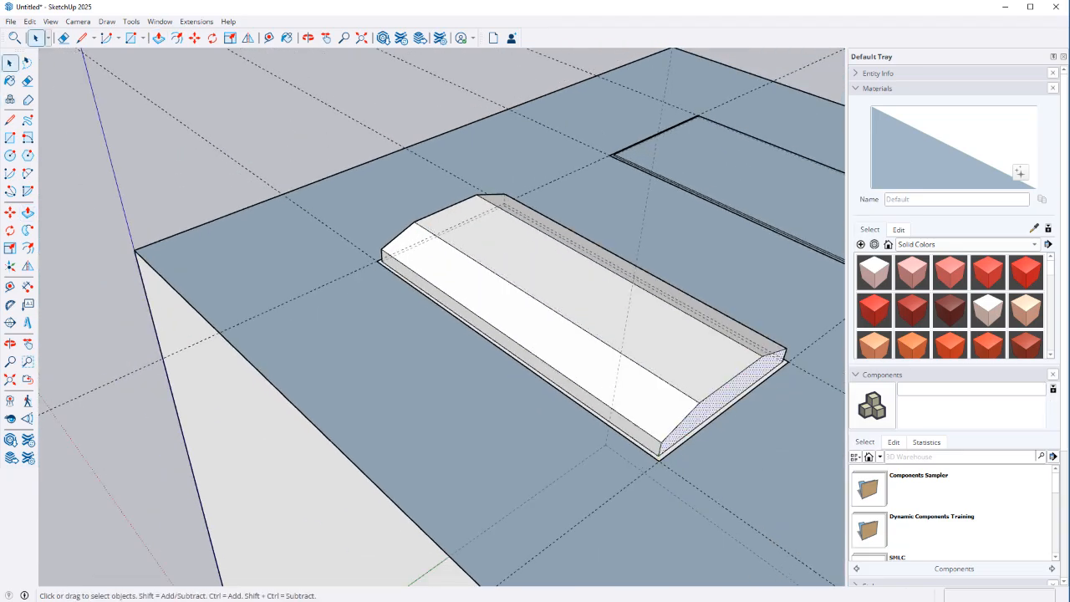
Reverse all faces of the connected housing geometry
{"action": "triple_click", "coordinate": [637, 391]}
{"action": "right_click", "coordinate": [637, 391]}
{"action": "left_click", "coordinate": [673, 537]}
Delete the face covering the housing's opening from below and select the recess's inner top face
{"action": "middle_click_drag", "start_coordinate": [644, 494], "coordinate": [652, 309]}
{"action": "left_click", "coordinate": [526, 216]}
{"action": "key", "text": "Delete"}
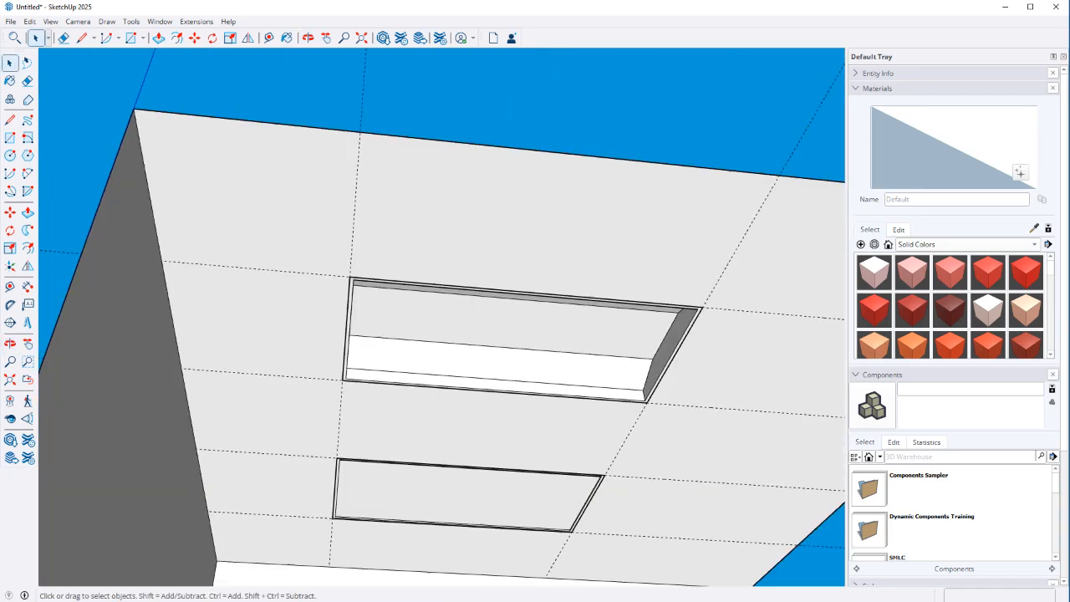
{"action": "left_click", "coordinate": [568, 326]}
{"action": "scroll", "coordinate": [516, 344], "scroll_direction": "up", "scroll_amount": 3}
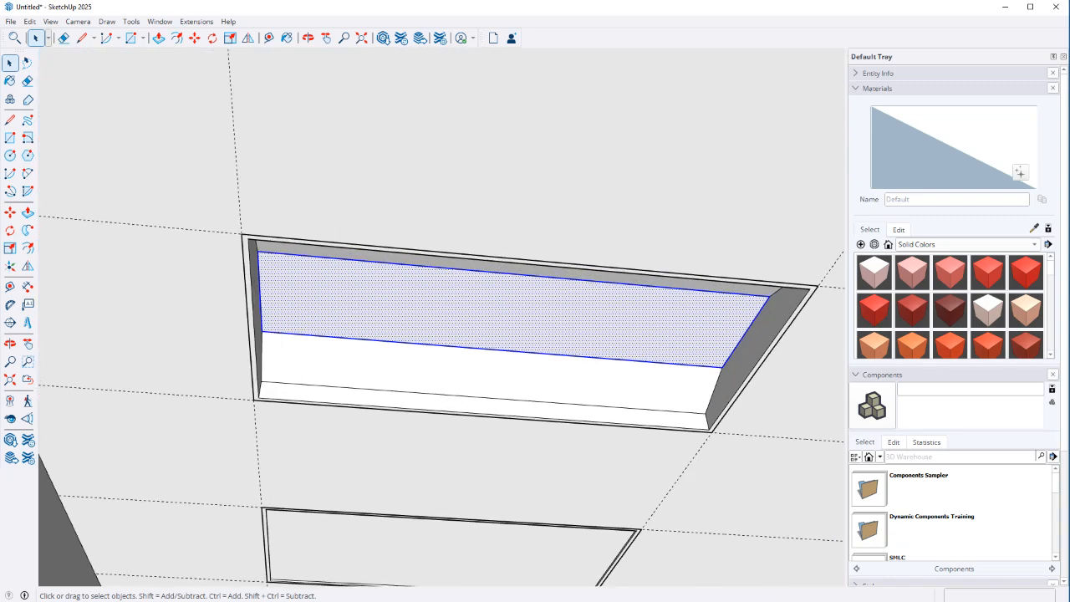
Switch to the browser's Bing image results and examine reference photos of recessed office fluorescent fixtures and their louvers
{"action": "left_click_drag", "start_coordinate": [1069, 1], "coordinate": [600, 1]}
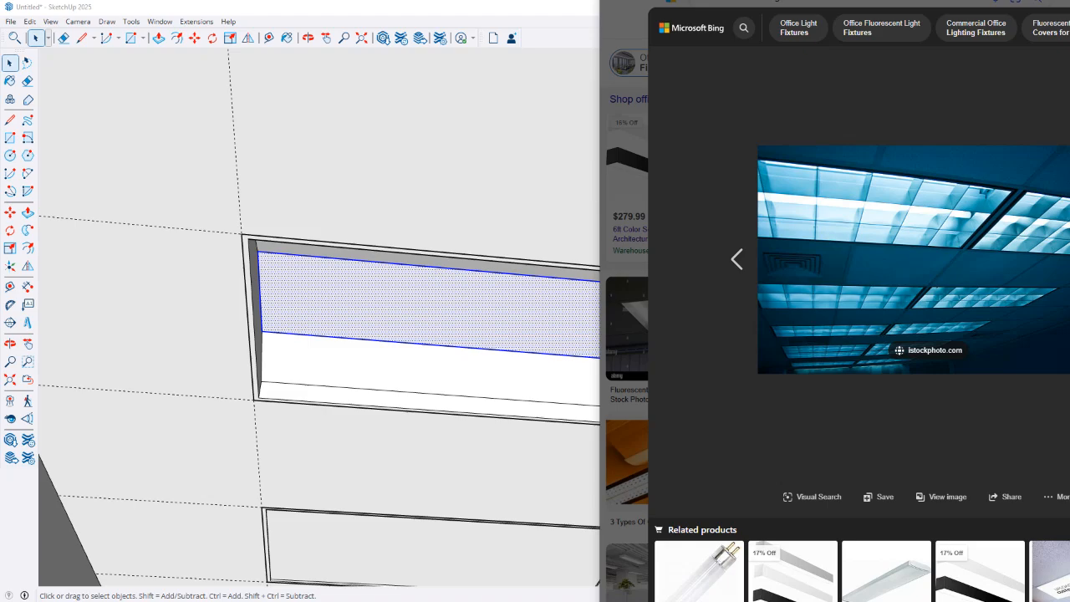
{"action": "key", "text": "Escape"}
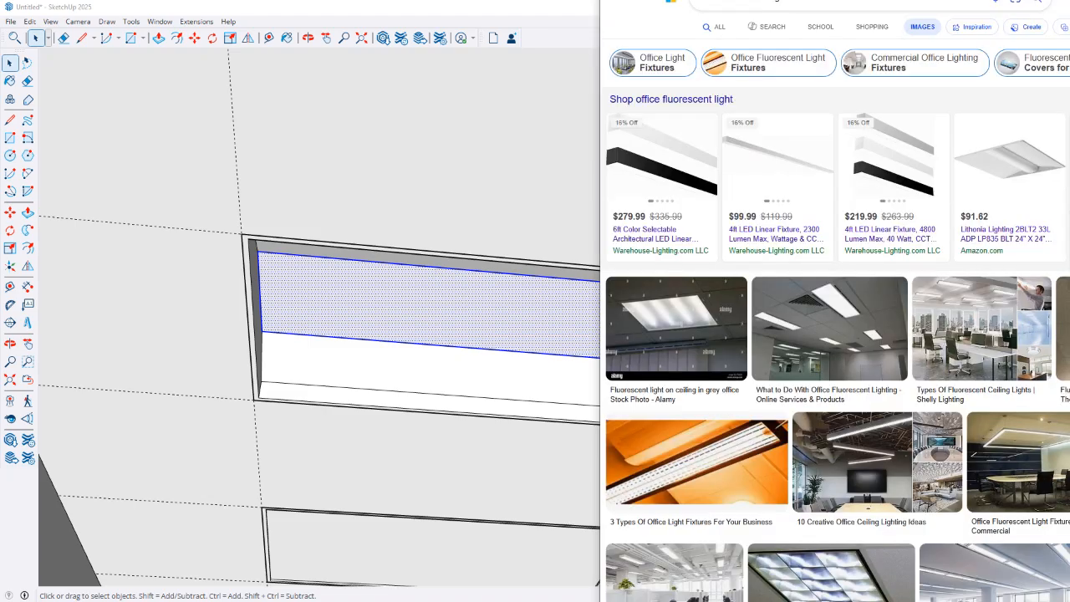
{"action": "scroll", "coordinate": [835, 301], "scroll_direction": "down", "scroll_amount": 3}
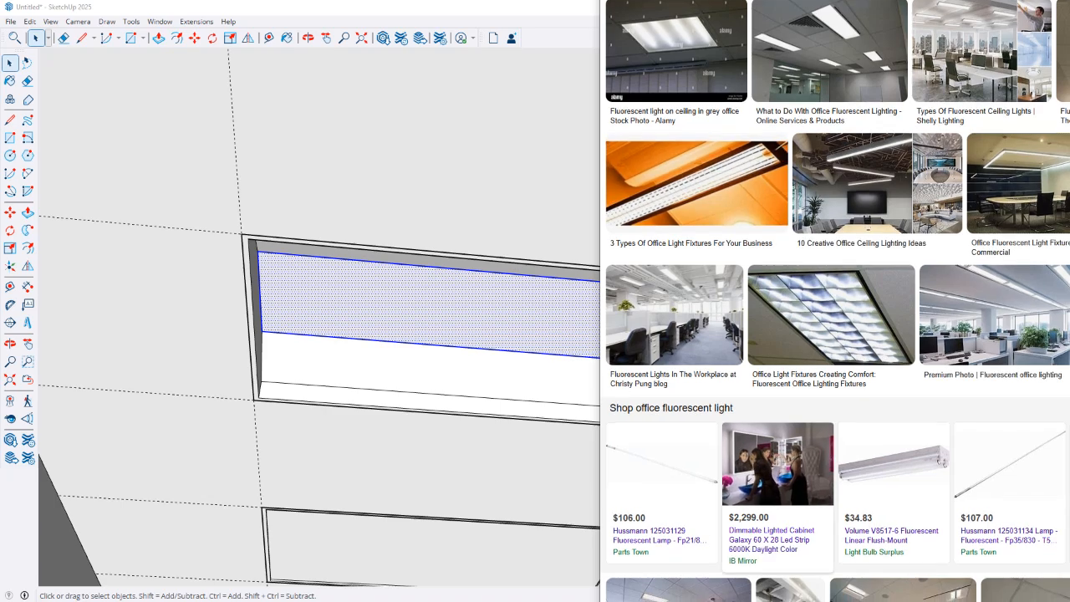
{"action": "scroll", "coordinate": [835, 301], "scroll_direction": "down", "scroll_amount": 3}
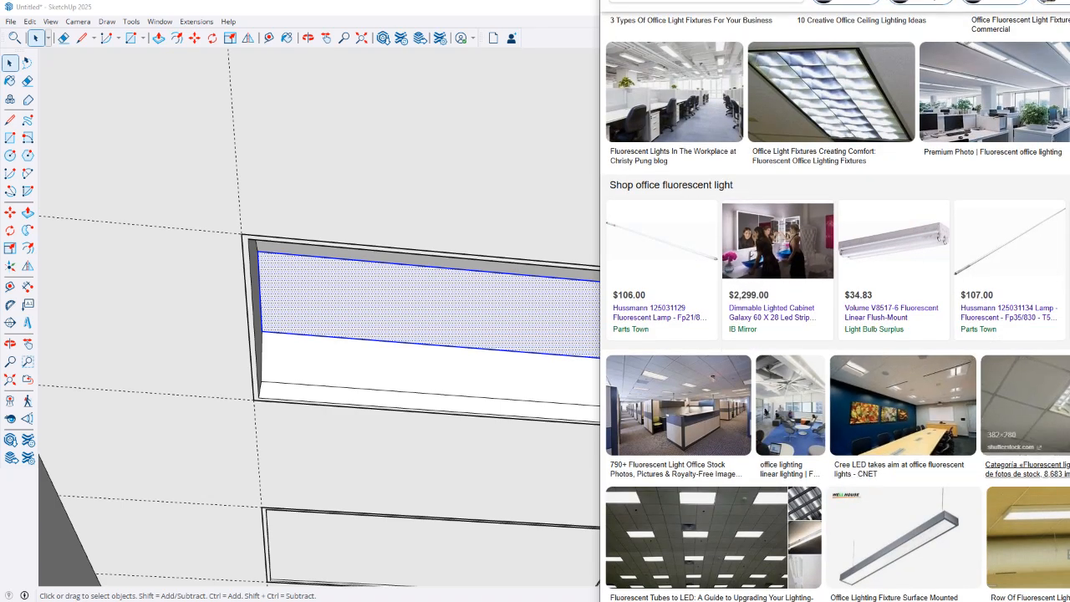
{"action": "left_click", "coordinate": [1027, 404]}
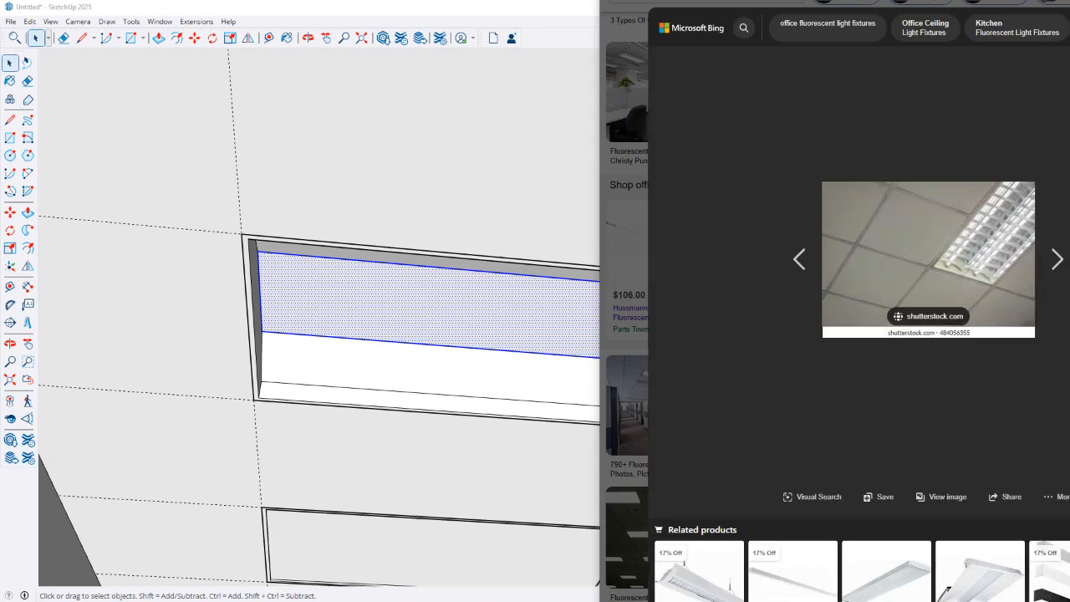
{"action": "key", "text": "Escape"}
{"action": "scroll", "coordinate": [835, 301], "scroll_direction": "down", "scroll_amount": 5}
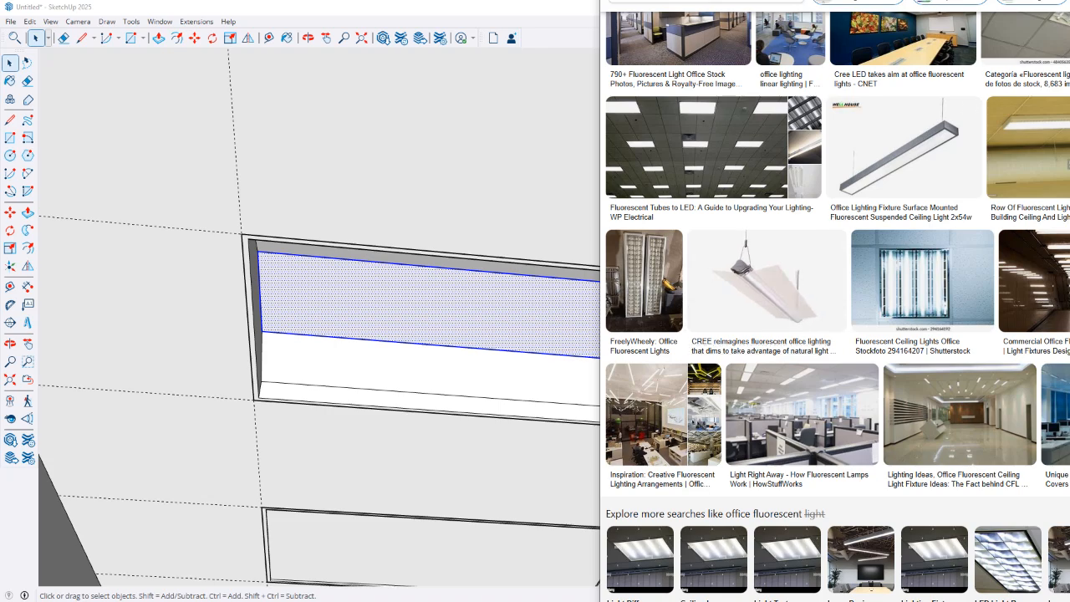
{"action": "left_click", "coordinate": [1027, 39]}
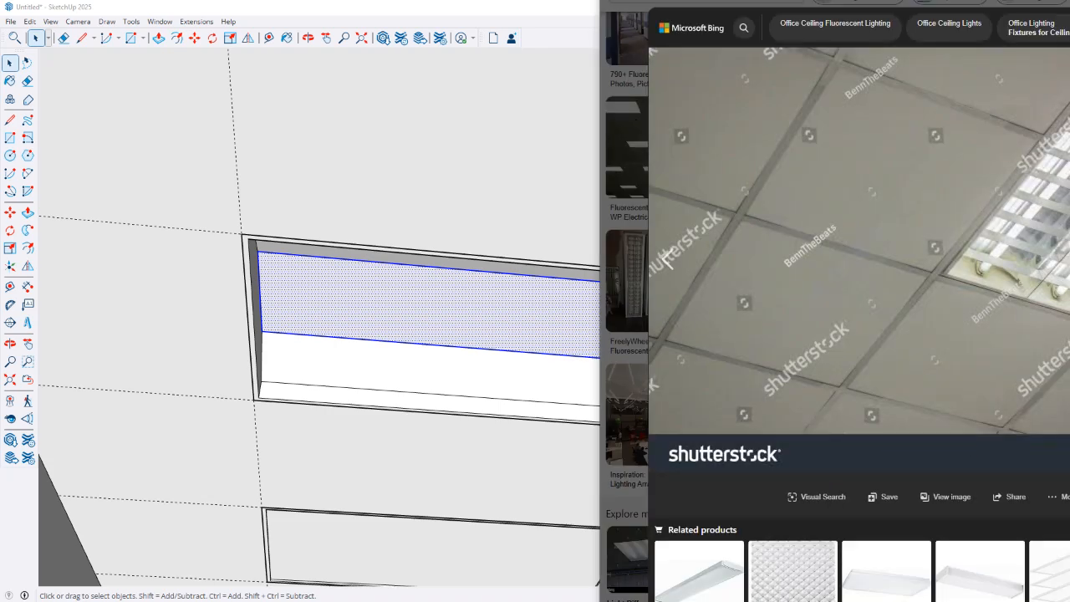
{"action": "key", "text": "alt+Tab"}
{"action": "mouse_move", "coordinate": [502, 305]}
{"action": "middle_mouse_down"}
{"action": "mouse_move", "coordinate": [548, 300]}
{"action": "mouse_move", "coordinate": [594, 209]}
{"action": "mouse_move", "coordinate": [585, 267]}
{"action": "mouse_move", "coordinate": [502, 351]}
{"action": "middle_mouse_up"}
{"action": "key", "text": "alt+Tab"}
{"action": "key", "text": "alt+Tab"}
Make the recessed housing and its surrounding frame a group
{"action": "left_click", "coordinate": [368, 360]}
{"action": "triple_click", "coordinate": [350, 373]}
{"action": "right_click", "coordinate": [351, 373]}
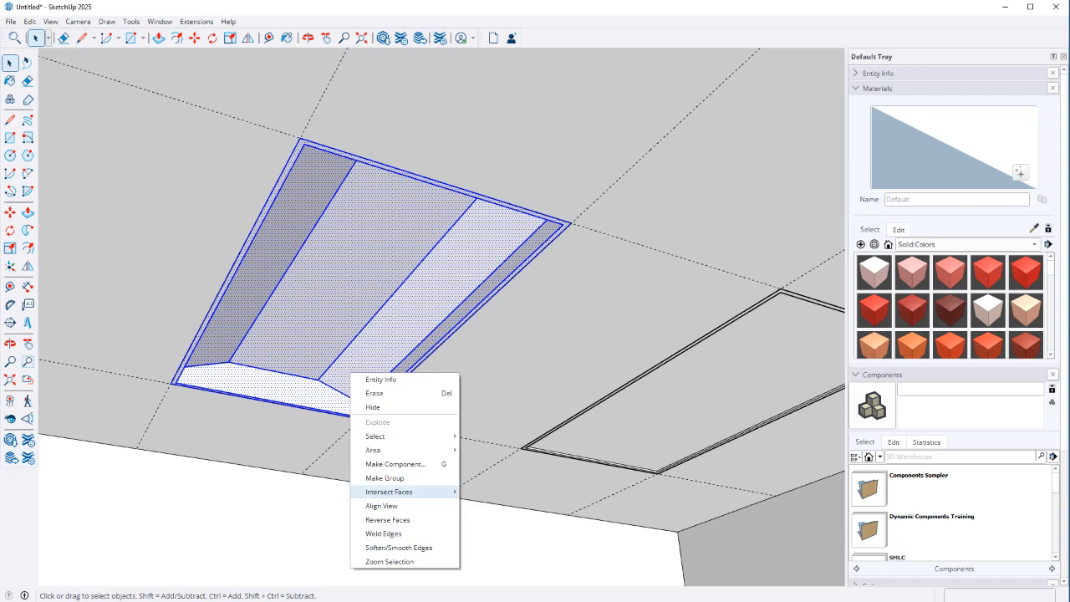
{"action": "left_click", "coordinate": [384, 478]}
Measure the length of the housing's inner opening between its two short edges
{"action": "scroll", "coordinate": [290, 427], "scroll_direction": "up", "scroll_amount": 4}
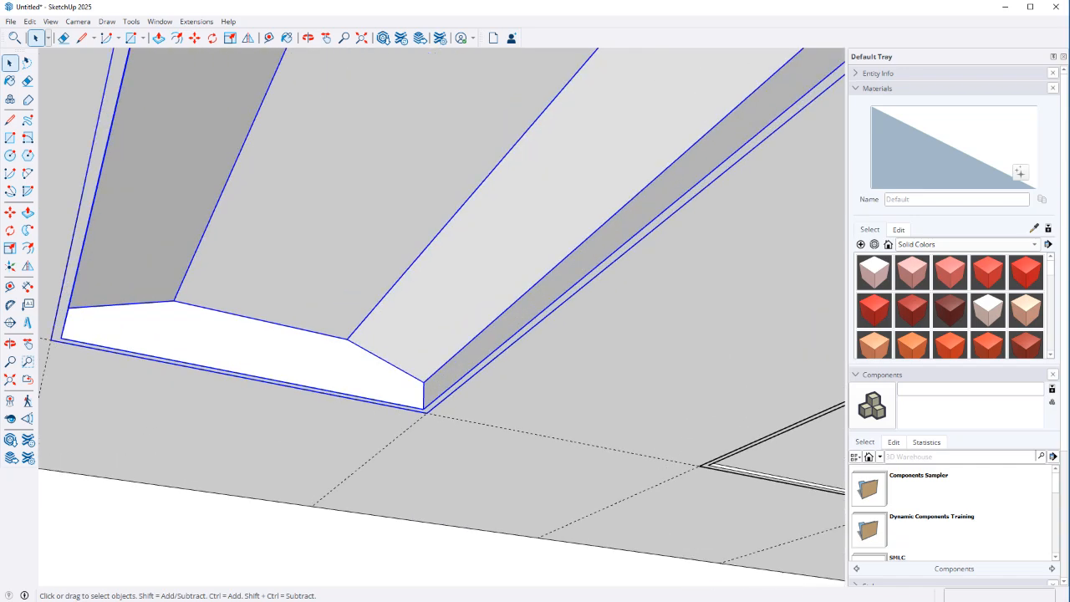
{"action": "scroll", "coordinate": [264, 351], "scroll_direction": "down", "scroll_amount": 2}
{"action": "middle_click_drag", "start_coordinate": [263, 351], "coordinate": [359, 335]}
{"action": "key", "text": "t"}
{"action": "left_click", "coordinate": [347, 330]}
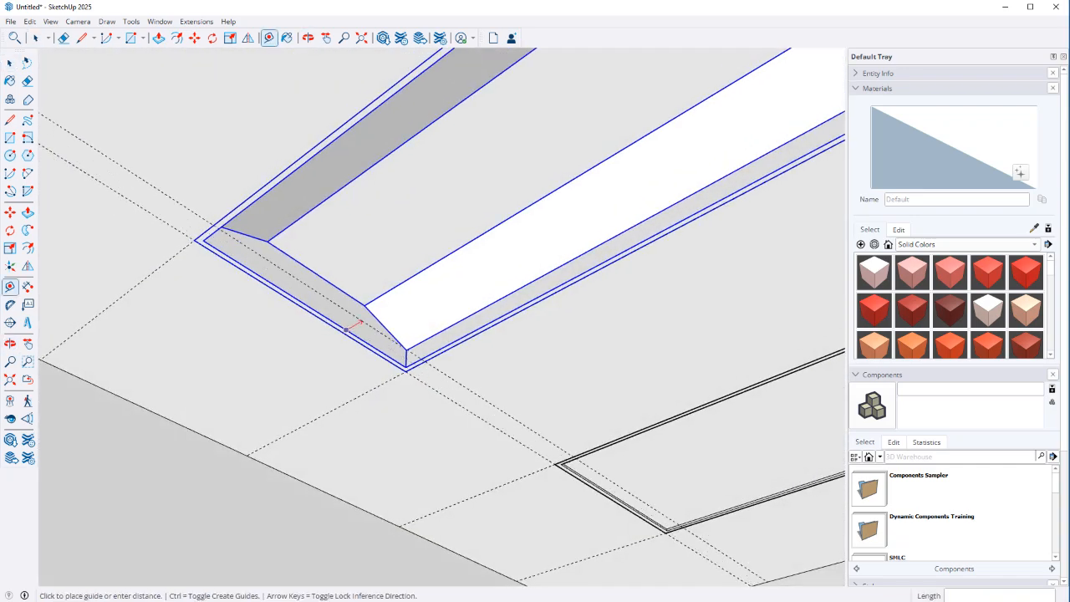
{"action": "scroll", "coordinate": [355, 326], "scroll_direction": "down", "scroll_amount": 3}
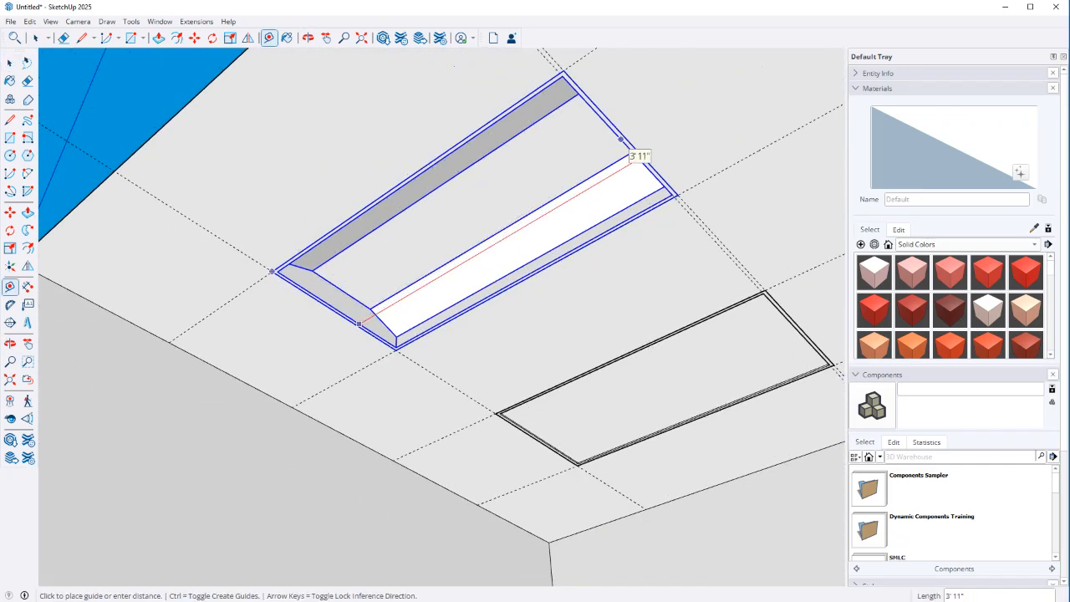
{"action": "key", "text": "Escape"}
Draw a 2" vertical line down one long side wall of the housing, between its upper and lower edge midpoints
{"action": "middle_click_drag", "start_coordinate": [497, 239], "coordinate": [544, 295]}
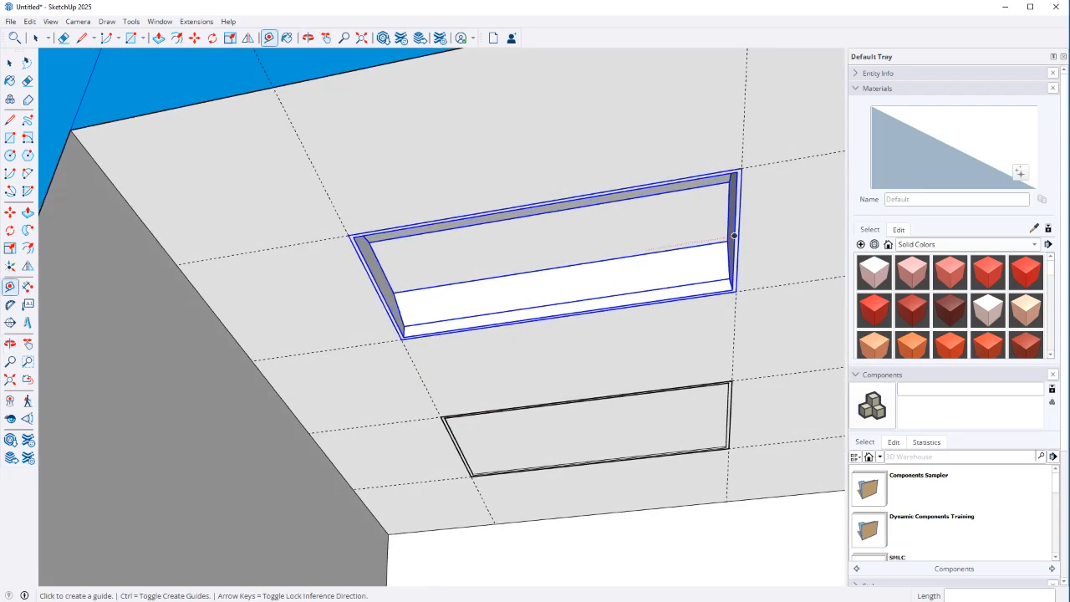
{"action": "scroll", "coordinate": [544, 295], "scroll_direction": "up", "scroll_amount": 3}
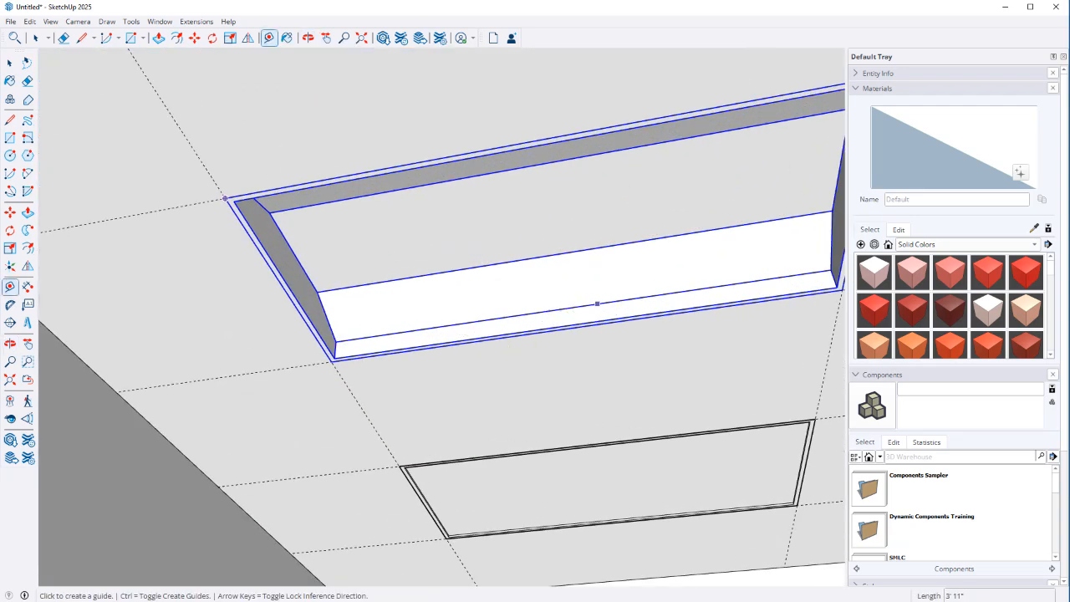
{"action": "key", "text": "l"}
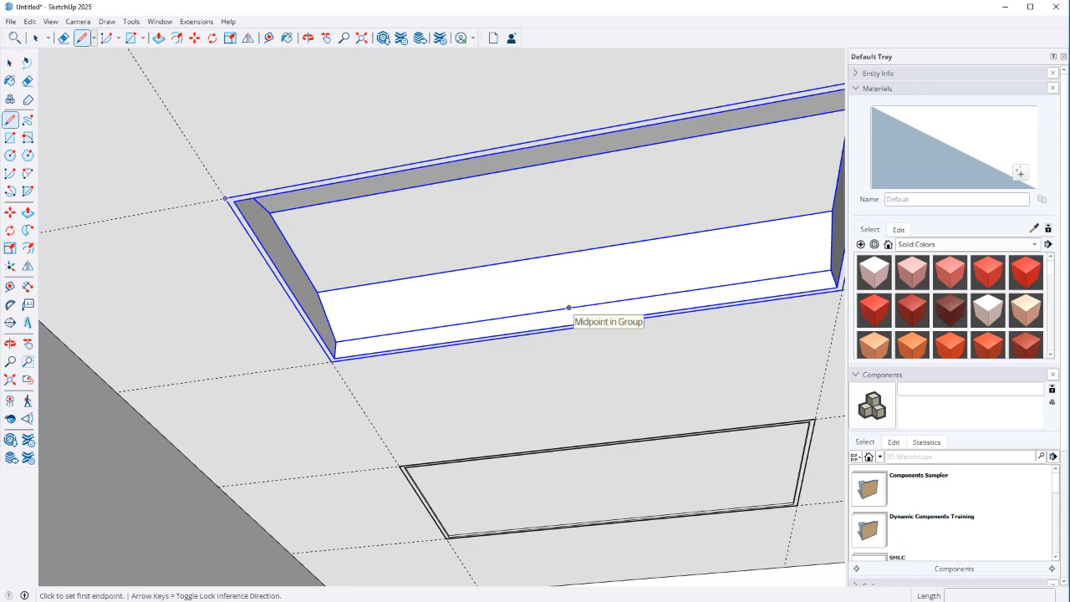
{"action": "left_click", "coordinate": [568, 307]}
{"action": "scroll", "coordinate": [571, 307], "scroll_direction": "up", "scroll_amount": 5}
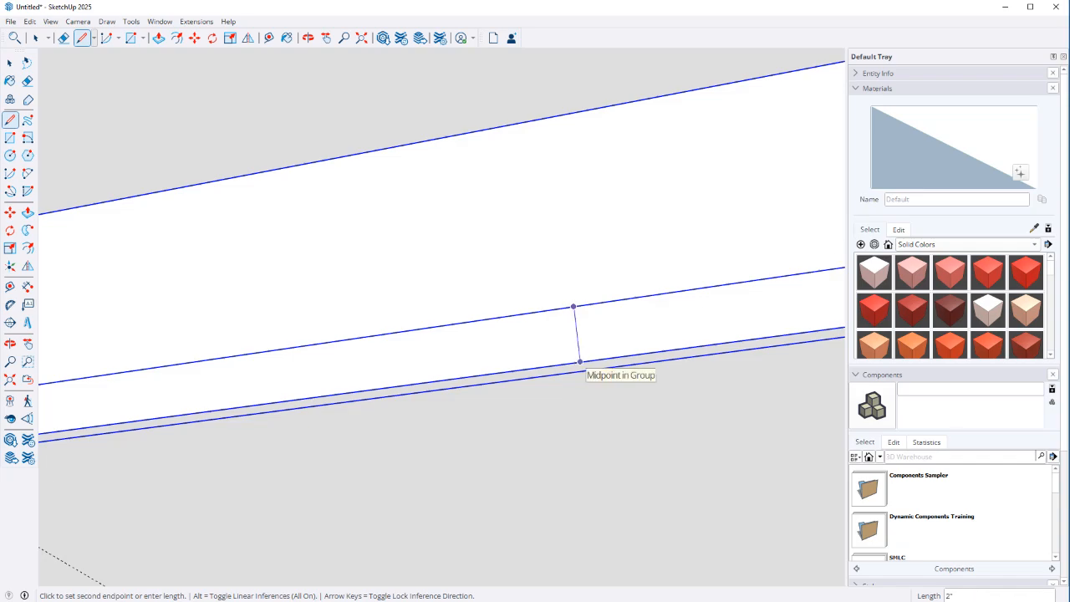
{"action": "left_click", "coordinate": [580, 362]}
Continue the line straight across the housing's opening to the midpoint of the opposite side wall's lower edge
{"action": "middle_click_drag", "start_coordinate": [580, 362], "coordinate": [375, 289]}
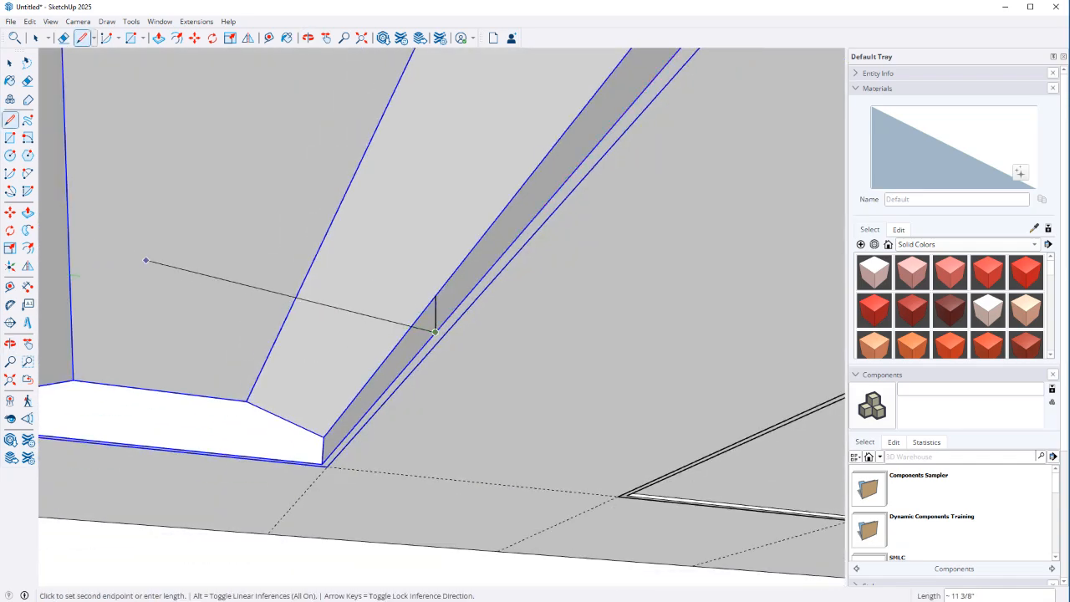
{"action": "middle_click_drag", "start_coordinate": [549, 264], "coordinate": [431, 311]}
{"action": "scroll", "coordinate": [435, 326], "scroll_direction": "down", "scroll_amount": 5}
{"action": "middle_click_drag", "start_coordinate": [131, 357], "coordinate": [499, 310], "text": "shift"}
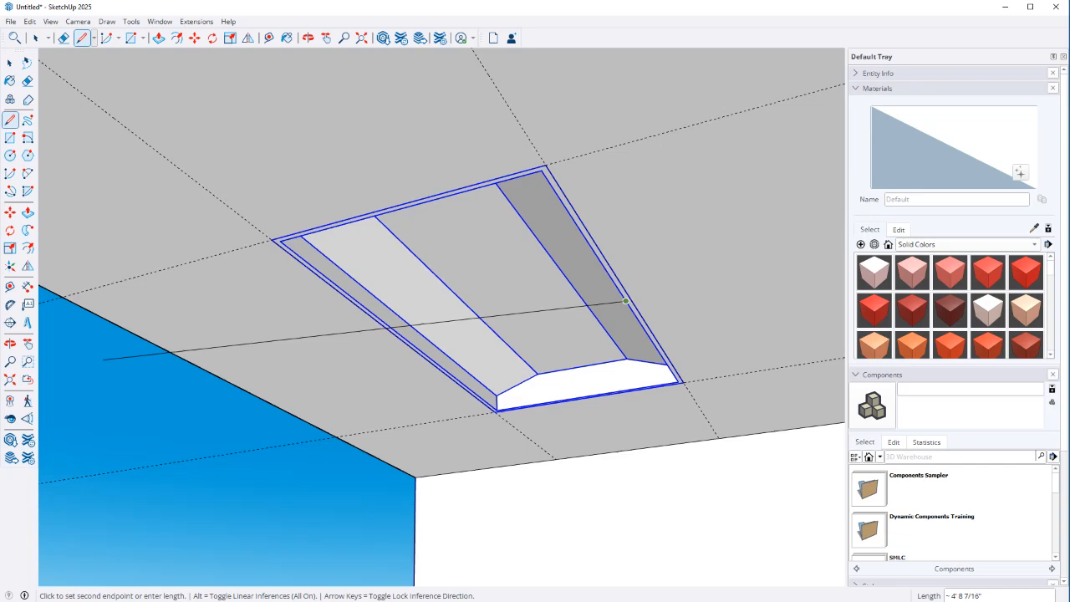
{"action": "scroll", "coordinate": [625, 301], "scroll_direction": "up", "scroll_amount": 4}
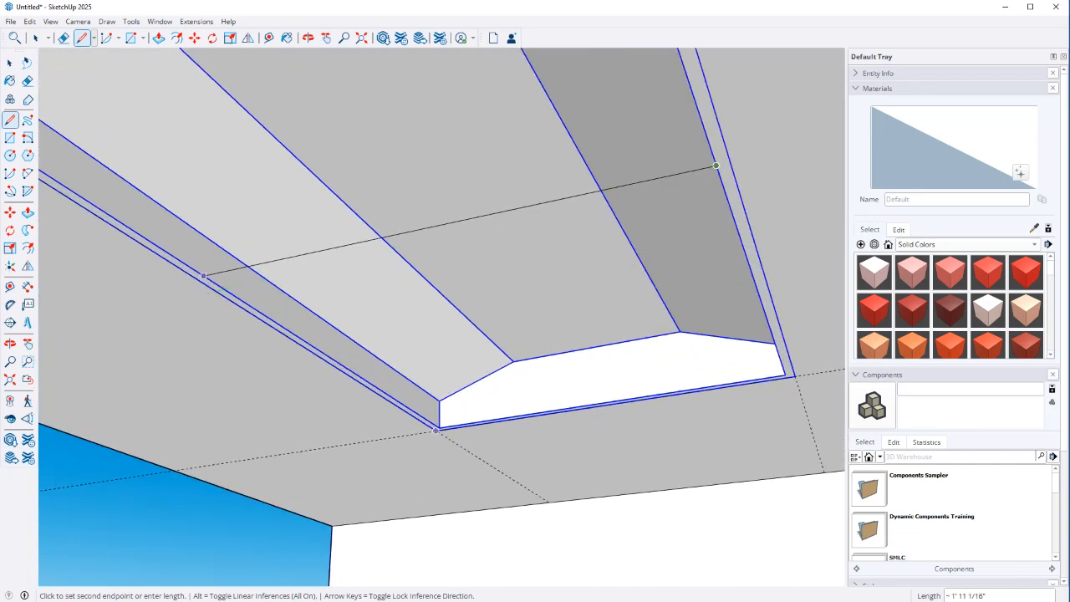
{"action": "left_click", "coordinate": [224, 289]}
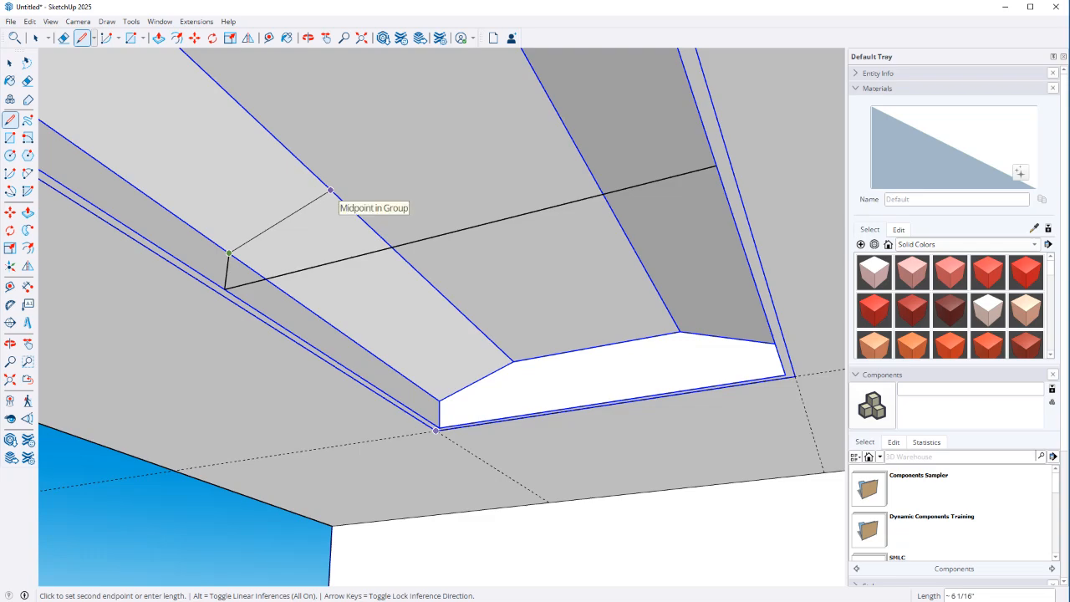
Close the cross divider's rectangular outline with a straight line across the opening between the side walls' upper edge midpoints
{"action": "left_click", "coordinate": [330, 190]}
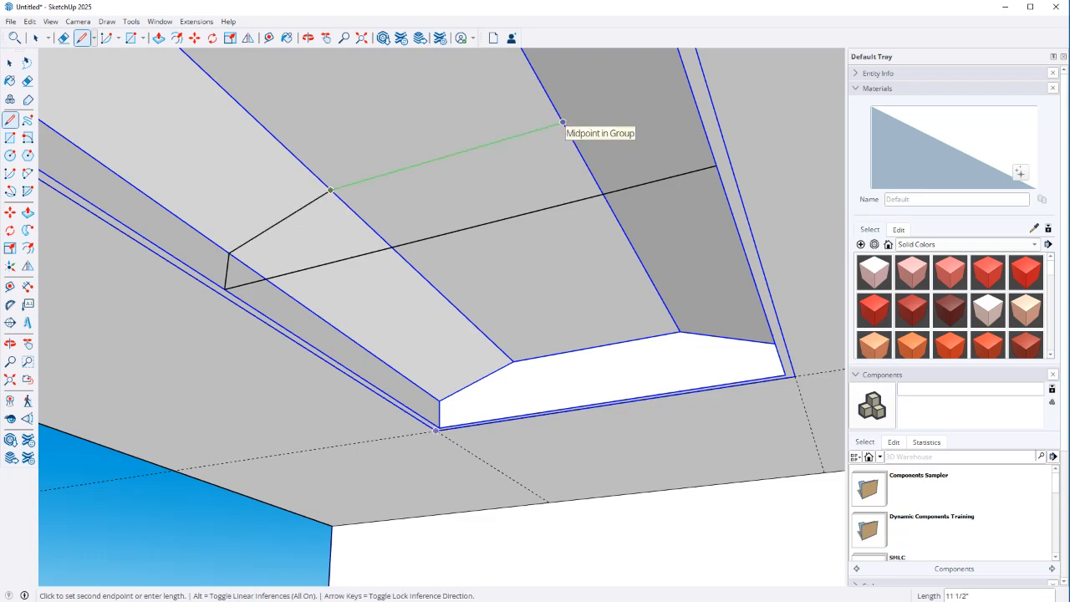
{"action": "key", "text": "Escape"}
{"action": "left_click", "coordinate": [229, 252]}
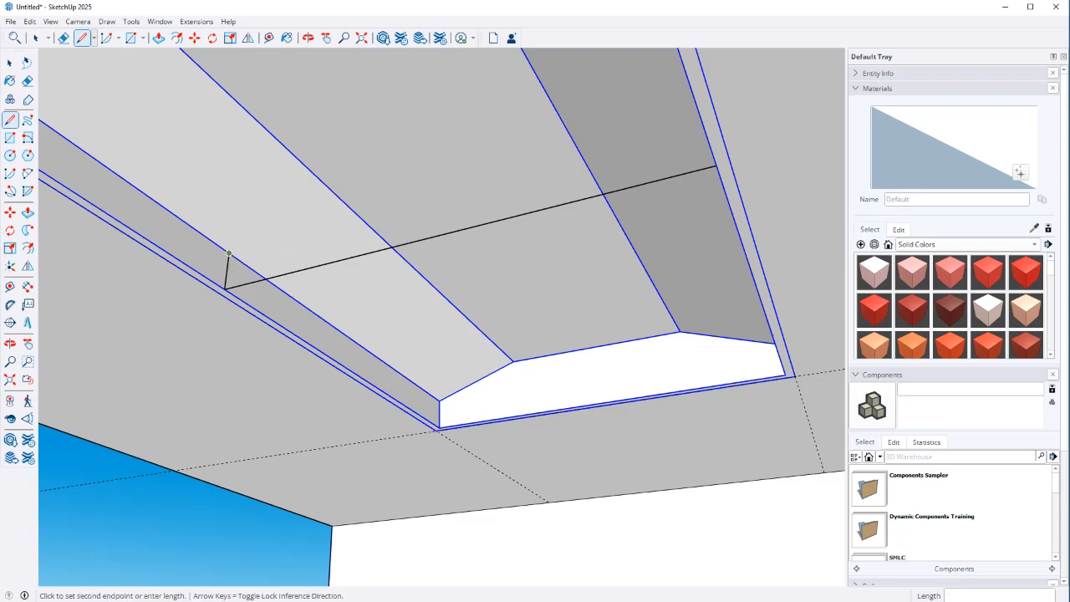
{"action": "middle_click_drag", "start_coordinate": [788, 213], "coordinate": [789, 220]}
{"action": "left_click", "coordinate": [790, 258]}
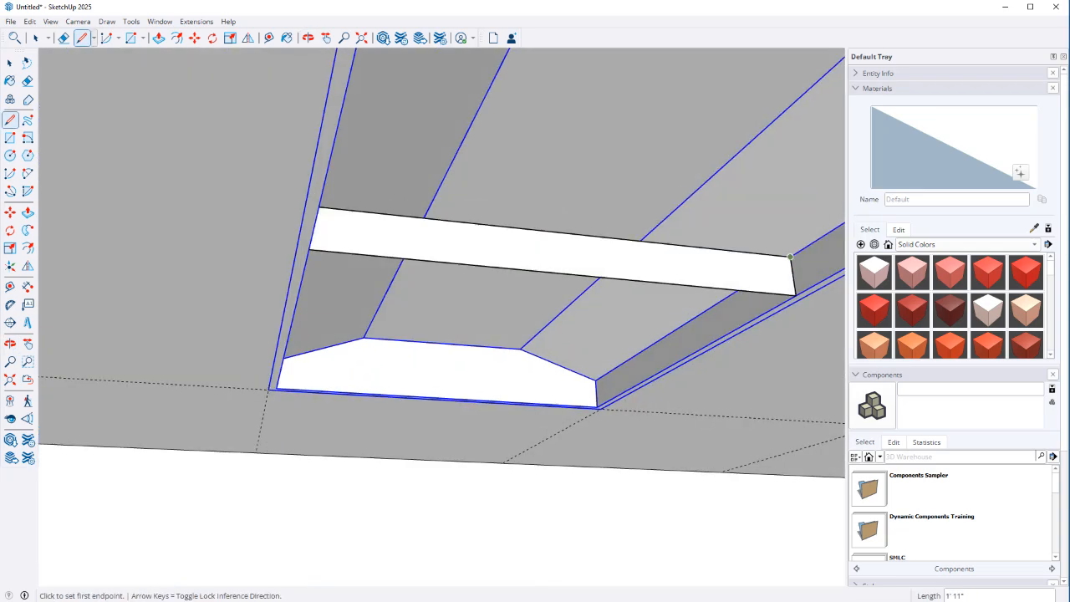
Push/pull the divider face along the housing's length into a thin solid strip
{"action": "key", "text": "space"}
{"action": "left_click", "coordinate": [548, 262]}
{"action": "scroll", "coordinate": [548, 266], "scroll_direction": "up", "scroll_amount": 1}
{"action": "key", "text": "p"}
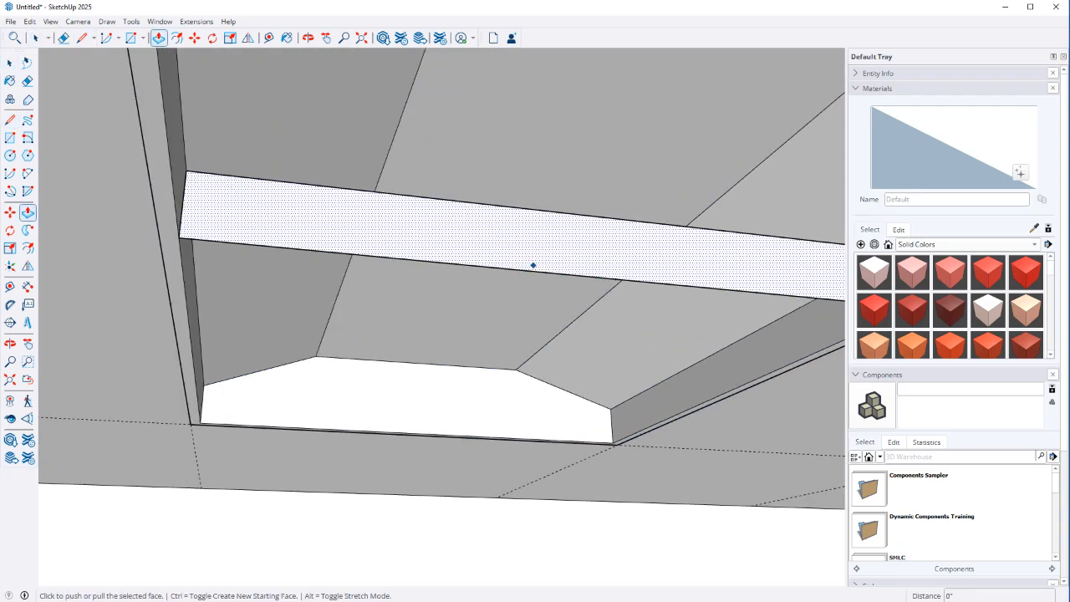
{"action": "left_click", "coordinate": [531, 262]}
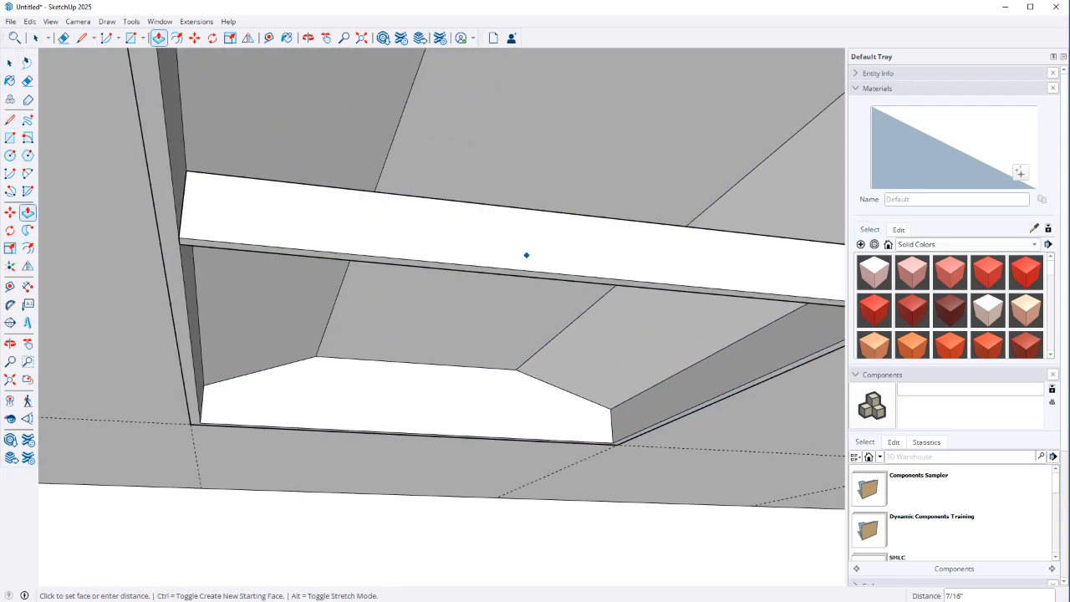
{"action": "key", "text": "space"}
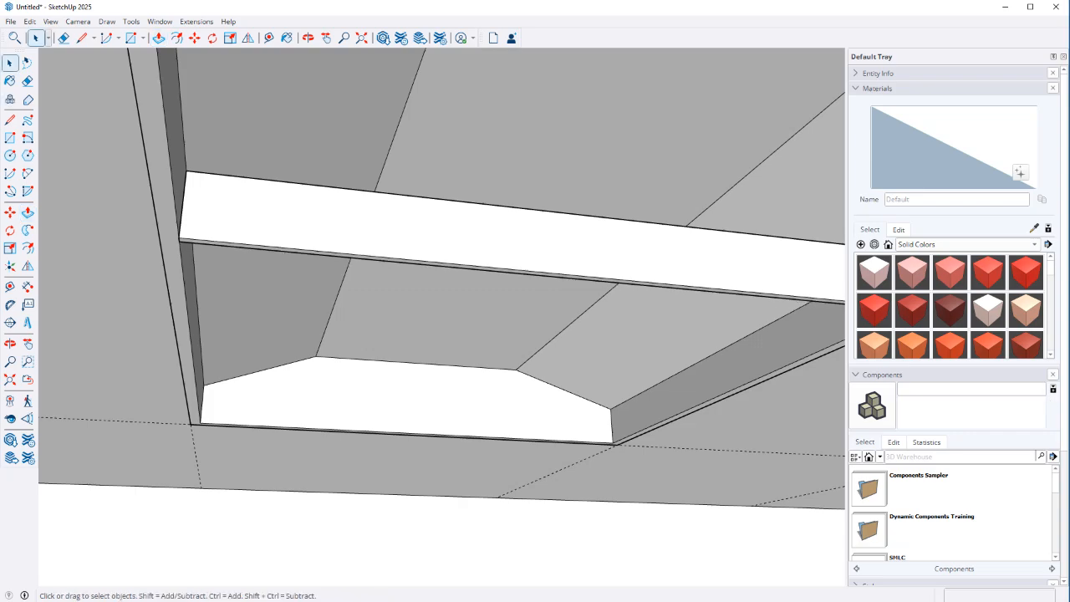
Select the whole cross divider and make it a group
{"action": "middle_click_drag", "start_coordinate": [434, 326], "coordinate": [618, 318]}
{"action": "left_click", "coordinate": [585, 268]}
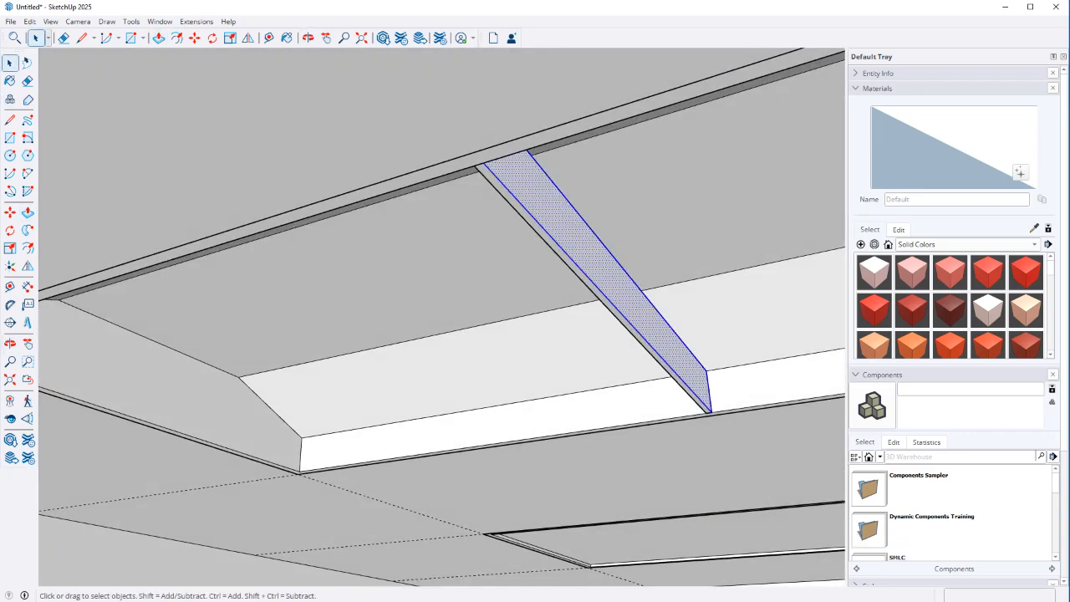
{"action": "scroll", "coordinate": [707, 408], "scroll_direction": "up", "scroll_amount": 5}
{"action": "right_click", "coordinate": [700, 399]}
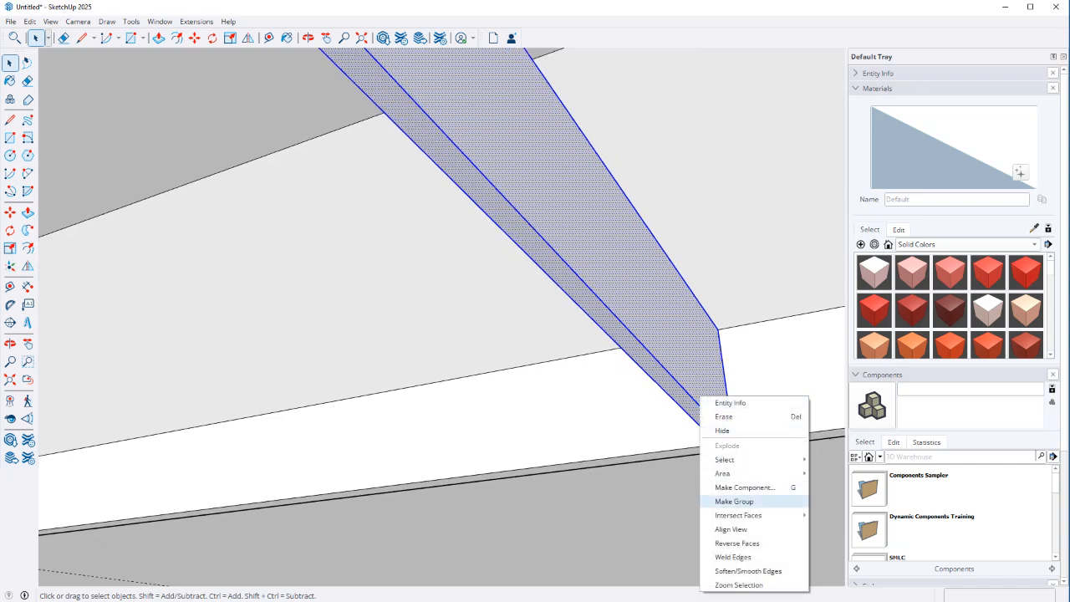
{"action": "left_click", "coordinate": [735, 502]}
Move the divider group 1/8" along the housing so it is centred on the side wall's midpoint
{"action": "middle_click_drag", "start_coordinate": [660, 460], "coordinate": [794, 430]}
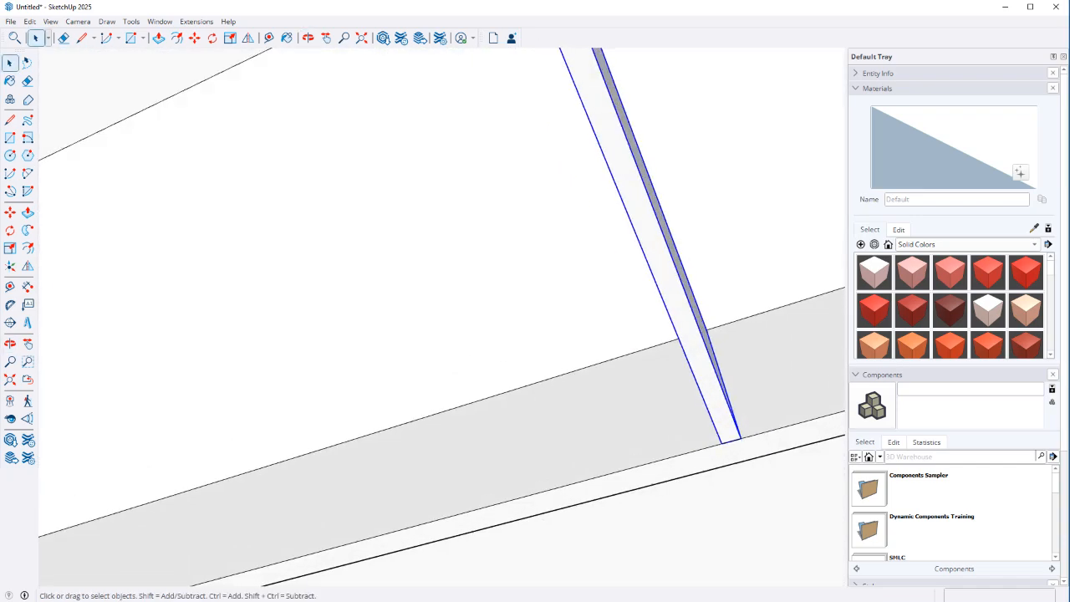
{"action": "key", "text": "m"}
{"action": "left_click", "coordinate": [739, 438]}
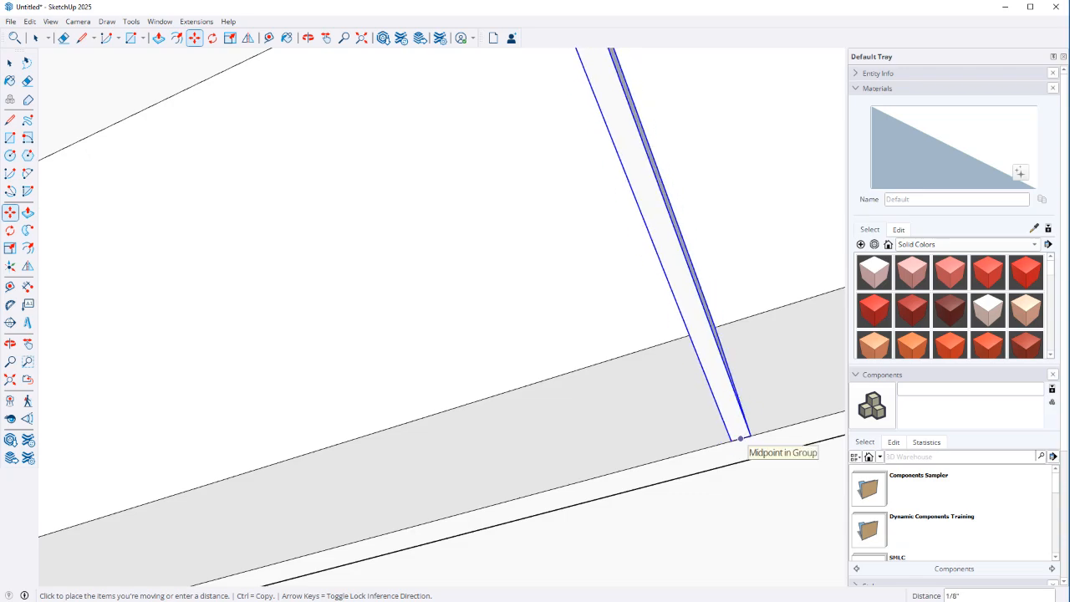
{"action": "left_click", "coordinate": [740, 438]}
{"action": "scroll", "coordinate": [719, 435], "scroll_direction": "down", "scroll_amount": 3}
{"action": "middle_click_drag", "start_coordinate": [720, 436], "coordinate": [794, 467]}
{"action": "scroll", "coordinate": [765, 454], "scroll_direction": "down", "scroll_amount": 5}
Copy the divider six times at 5" spacing along the red axis toward one short end of the housing
{"action": "key", "text": "space"}
{"action": "key", "text": "m"}
{"action": "left_click", "coordinate": [727, 369]}
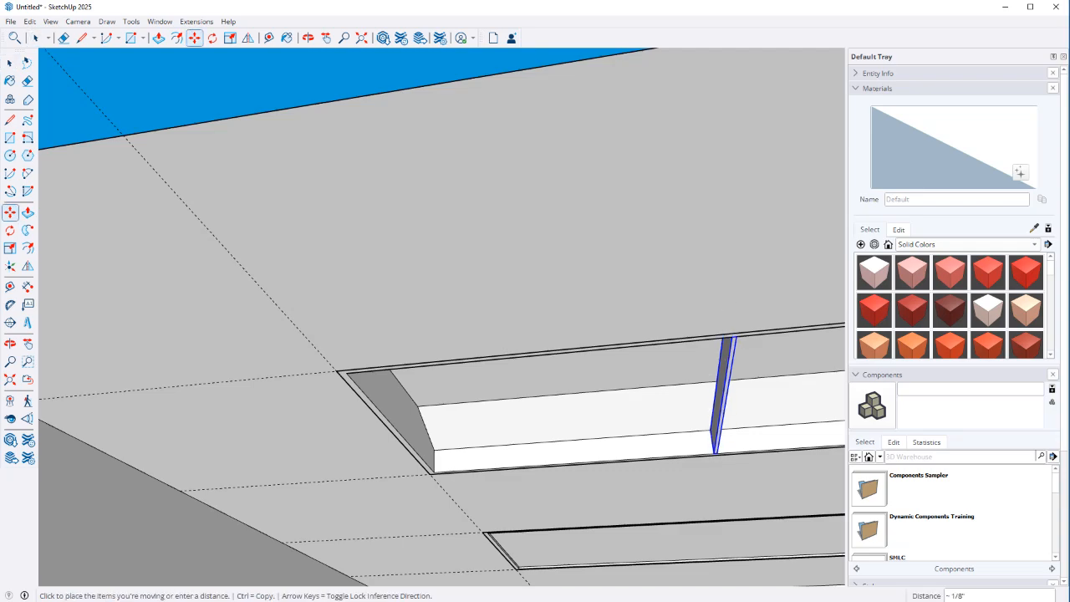
{"action": "key", "text": "ctrl"}
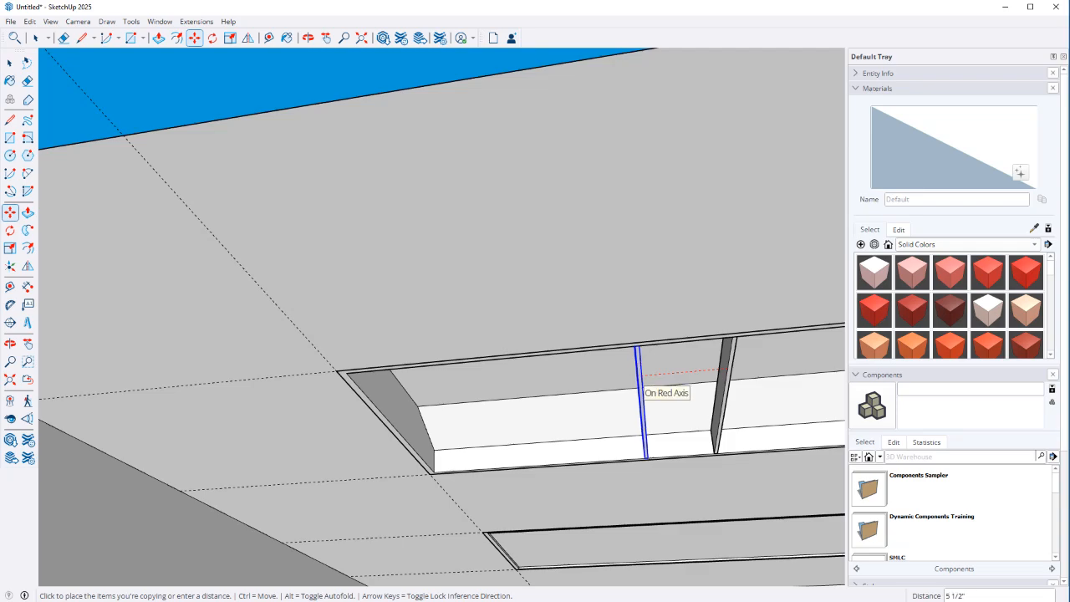
{"action": "type", "text": "5"}
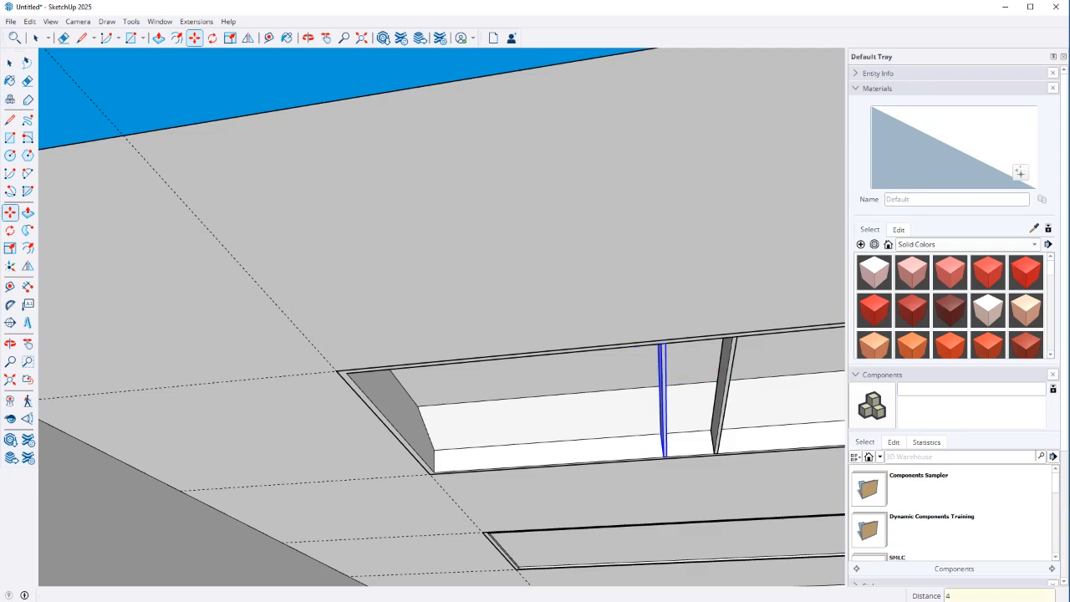
{"action": "type", "text": "x"}
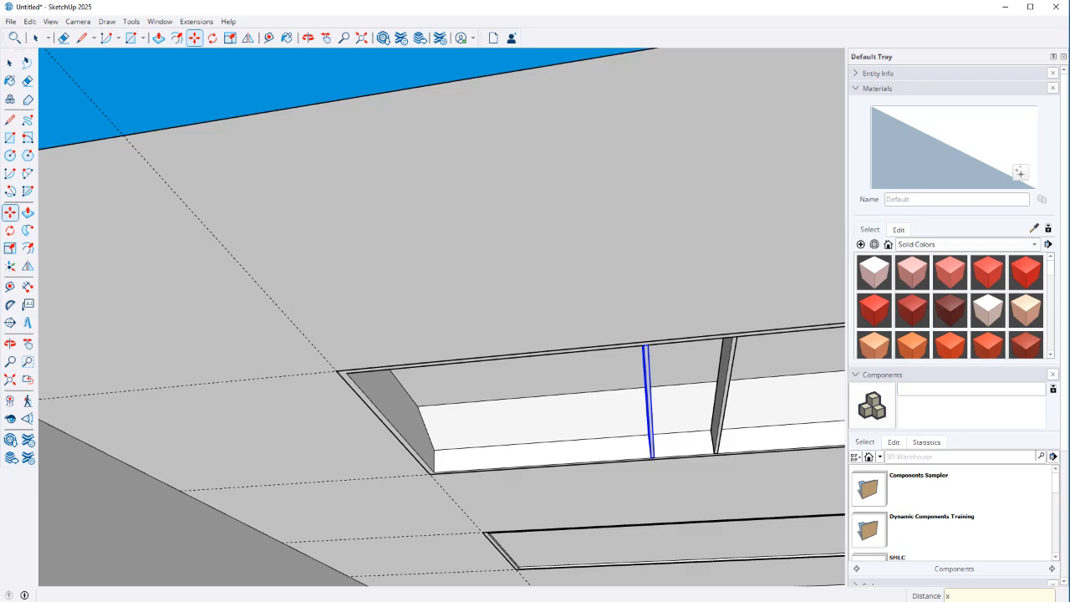
{"action": "type", "text": "6"}
{"action": "key", "text": "Return"}
{"action": "key", "text": "space"}
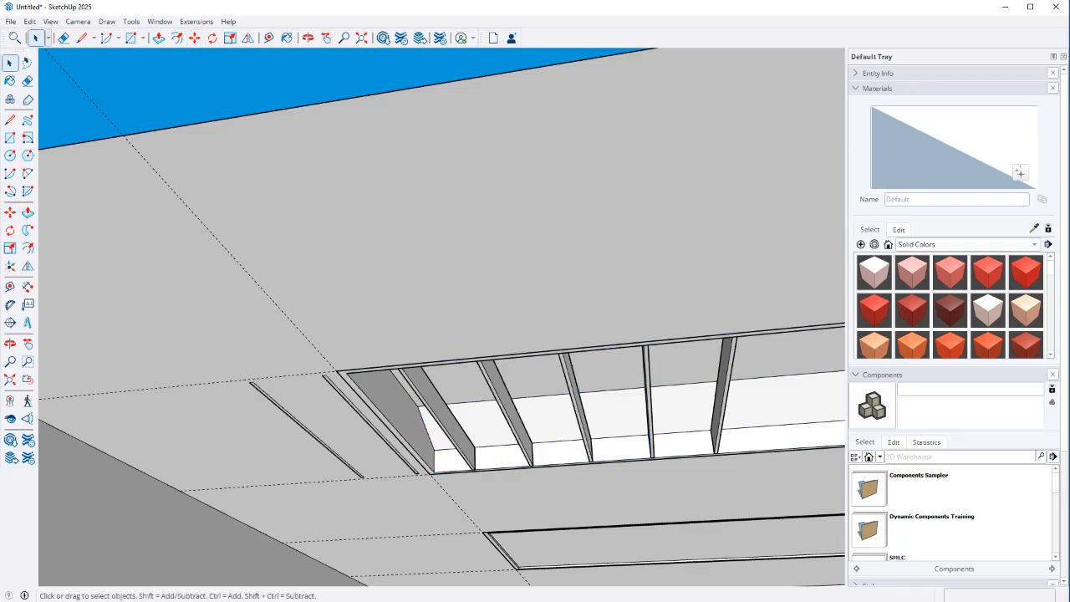
Delete the two divider copies that lie outside the housing's short end
{"action": "left_click", "coordinate": [370, 425]}
{"action": "key", "text": "Delete"}
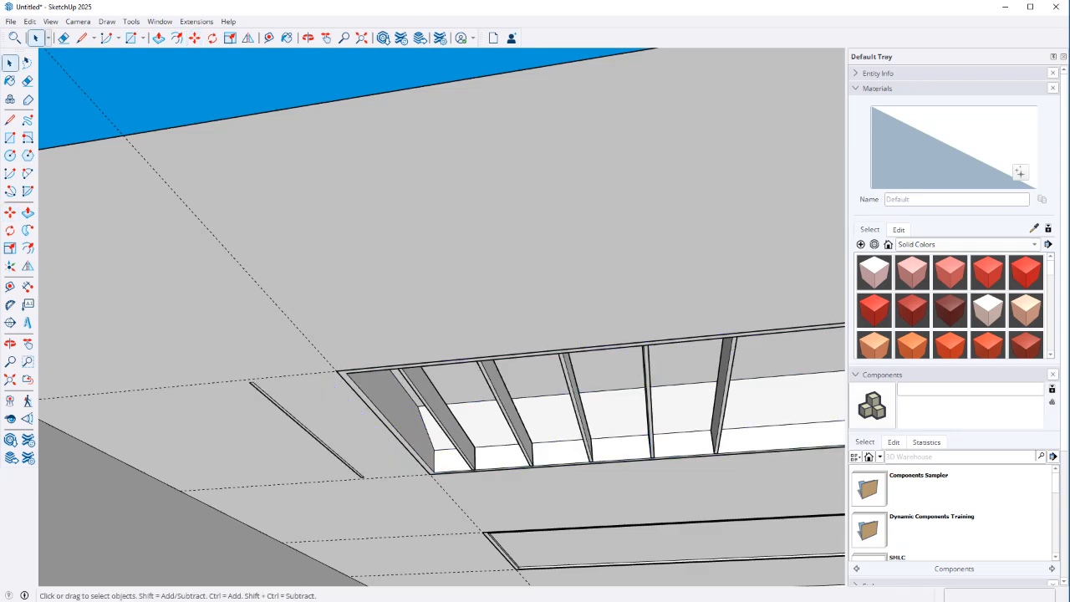
{"action": "left_click", "coordinate": [281, 409]}
{"action": "key", "text": "Delete"}
{"action": "scroll", "coordinate": [234, 405], "scroll_direction": "down", "scroll_amount": 3}
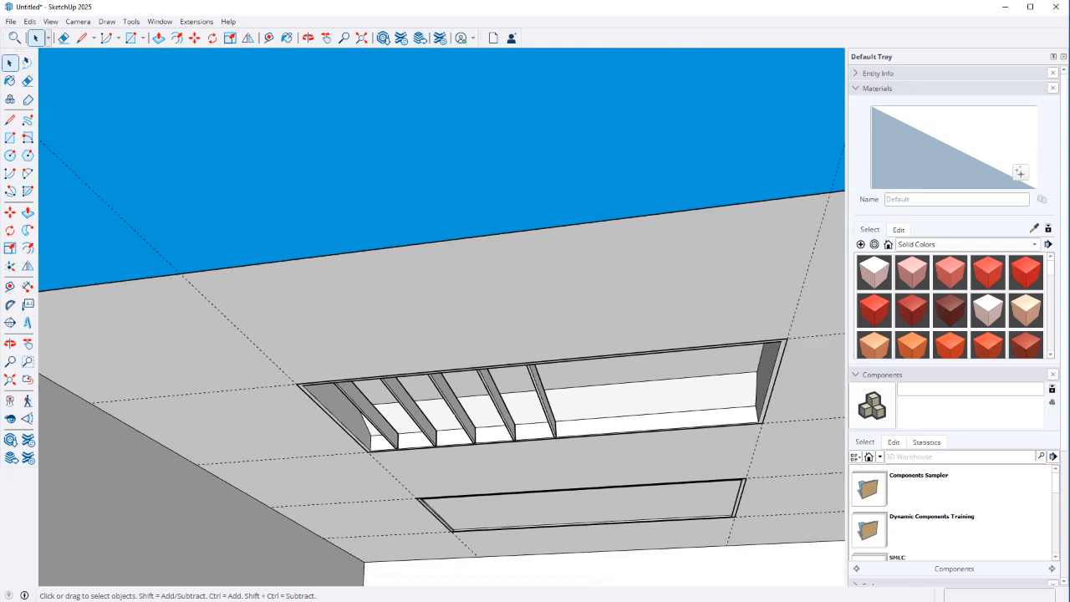
Copy the middle divider four times toward the housing's opposite short end, using the same spacing as the existing dividers
{"action": "left_click", "coordinate": [547, 403]}
{"action": "key", "text": "m"}
{"action": "left_click", "coordinate": [548, 402]}
{"action": "key", "text": "ctrl"}
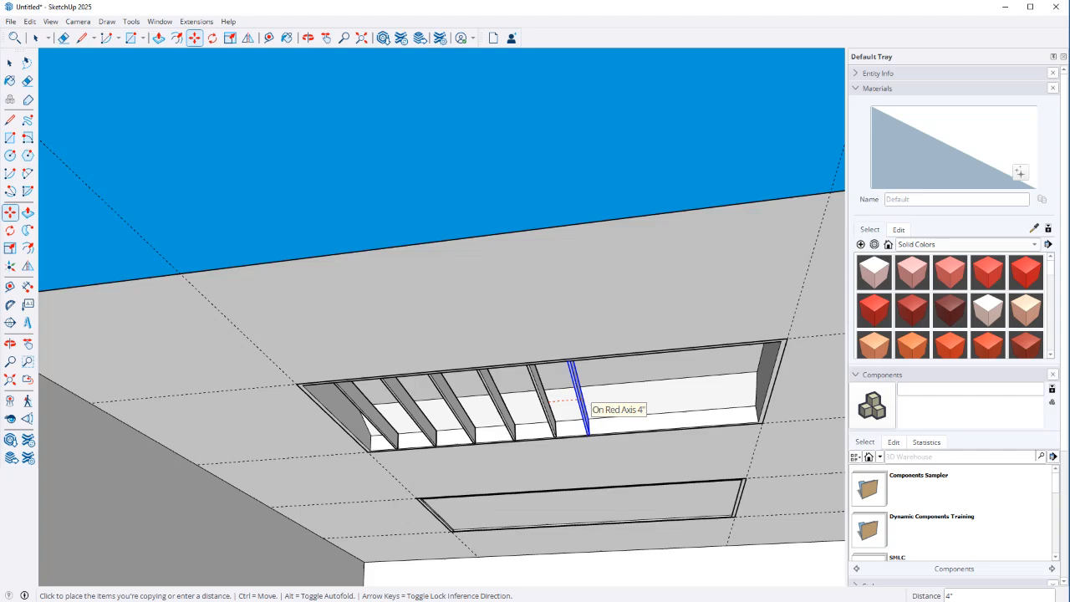
{"action": "left_click", "coordinate": [578, 402]}
{"action": "type", "text": "x4"}
{"action": "key", "text": "Return"}
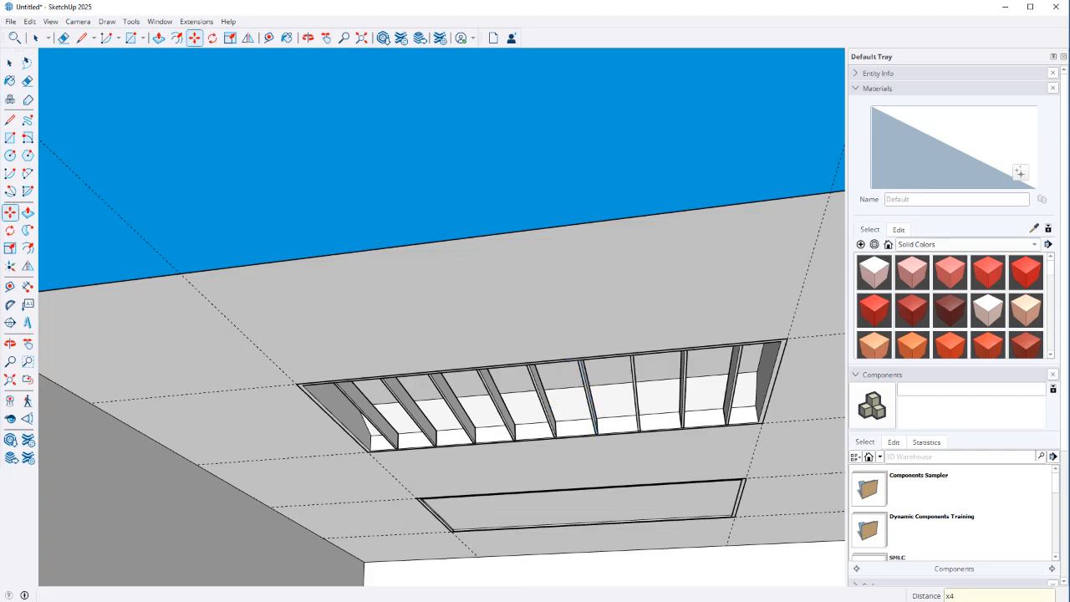
{"action": "key", "text": "space"}
{"action": "middle_click_drag", "start_coordinate": [702, 368], "coordinate": [435, 402]}
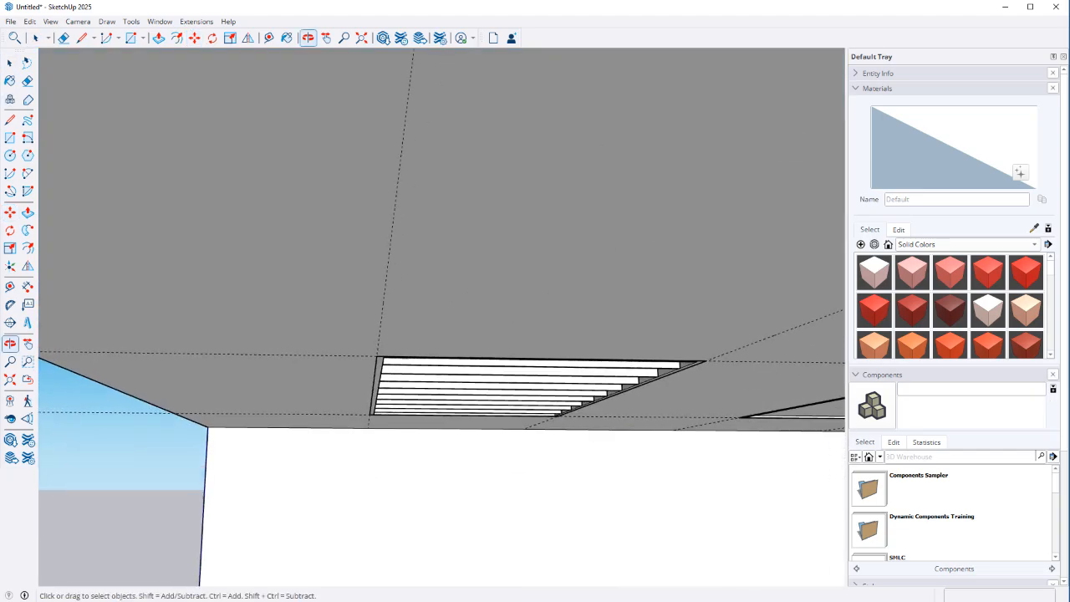
{"action": "scroll", "coordinate": [577, 406], "scroll_direction": "up", "scroll_amount": 5}
{"action": "middle_click_drag", "start_coordinate": [577, 406], "coordinate": [556, 288]}
{"action": "middle_click_drag", "start_coordinate": [501, 334], "coordinate": [631, 364]}
{"action": "scroll", "coordinate": [400, 322], "scroll_direction": "down", "scroll_amount": 2}
{"action": "left_click", "coordinate": [476, 162]}
{"action": "left_click", "coordinate": [468, 205], "text": "shift"}
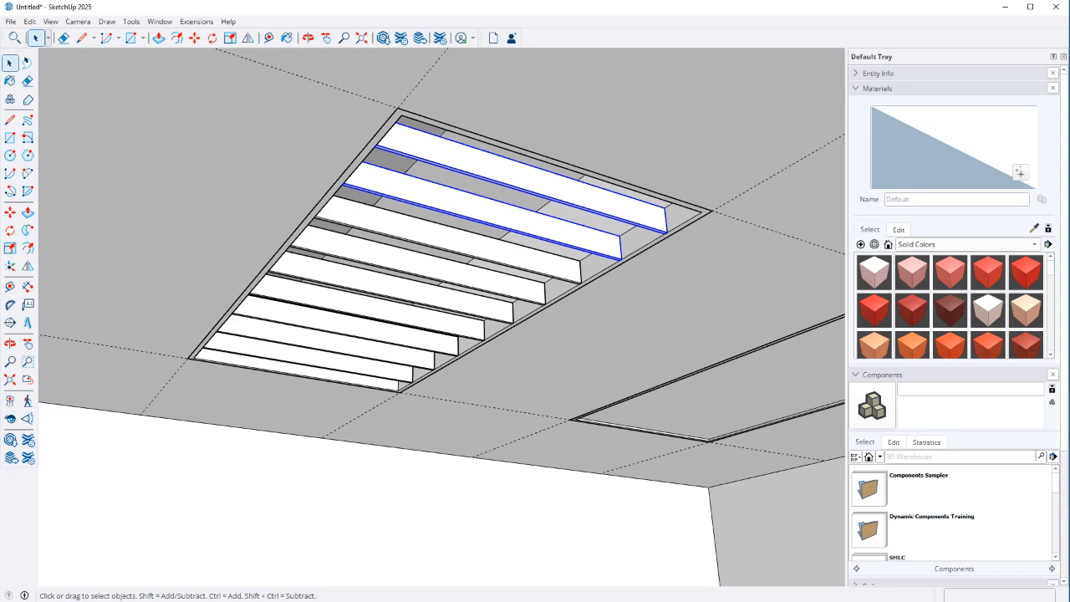
{"action": "left_click", "coordinate": [451, 239], "text": "shift"}
{"action": "left_click", "coordinate": [426, 266], "text": "shift"}
{"action": "left_click", "coordinate": [376, 307], "text": "shift"}
{"action": "left_click", "coordinate": [401, 289], "text": "shift"}
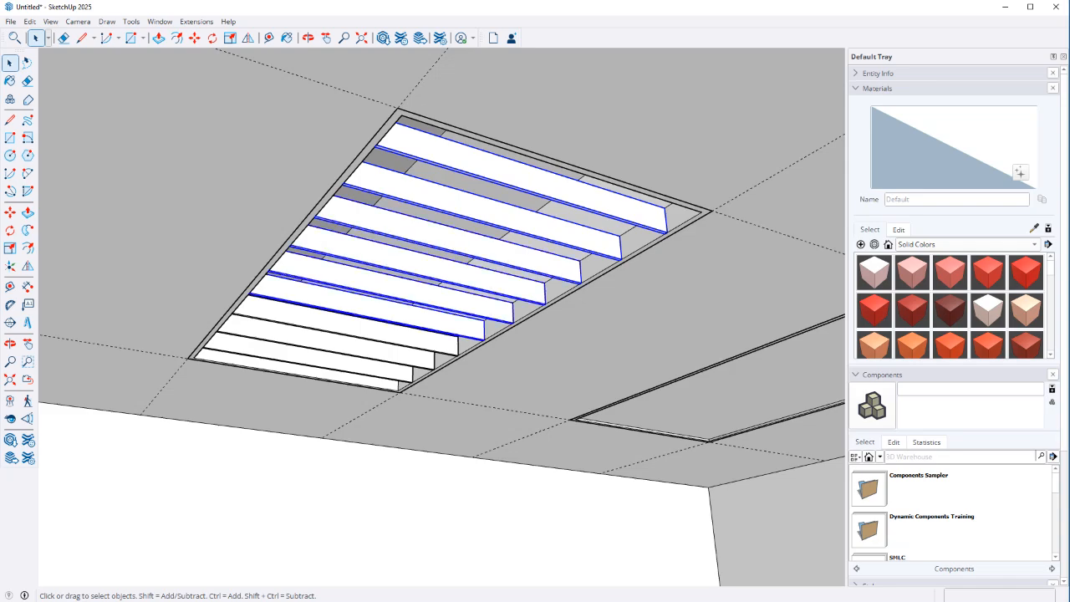
{"action": "left_click", "coordinate": [355, 326], "text": "shift"}
{"action": "left_click", "coordinate": [334, 342], "text": "shift"}
{"action": "left_click", "coordinate": [319, 358], "text": "shift"}
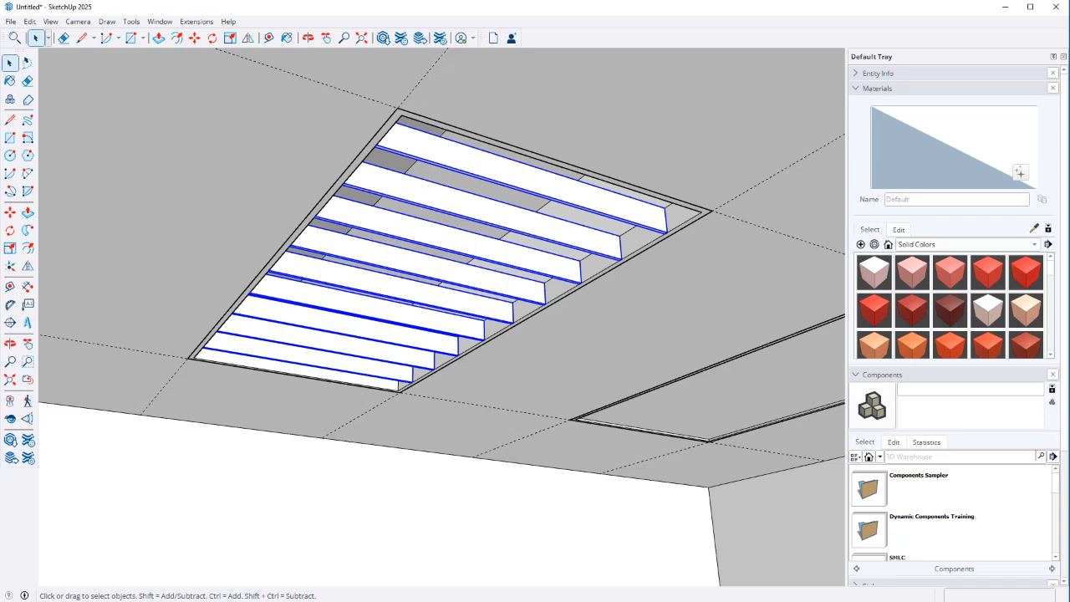
{"action": "middle_click_drag", "start_coordinate": [334, 341], "coordinate": [402, 322]}
Move all nine cross dividers 3' straight down, out of the housing
{"action": "left_click", "coordinate": [385, 306]}
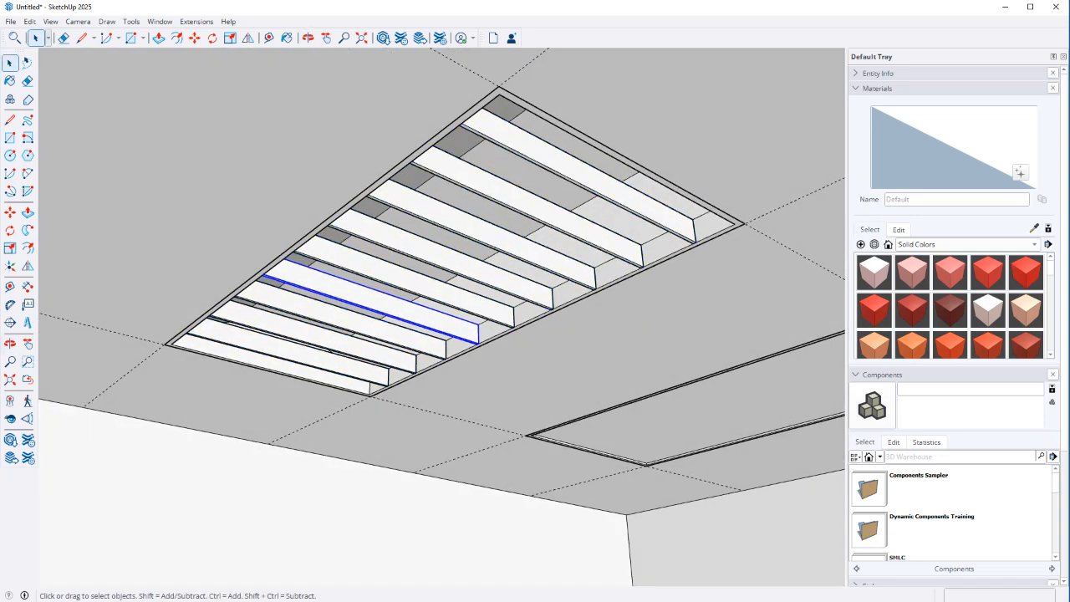
{"action": "left_click", "coordinate": [409, 280], "text": "shift"}
{"action": "left_click", "coordinate": [442, 257], "text": "shift"}
{"action": "left_click", "coordinate": [476, 228], "text": "shift"}
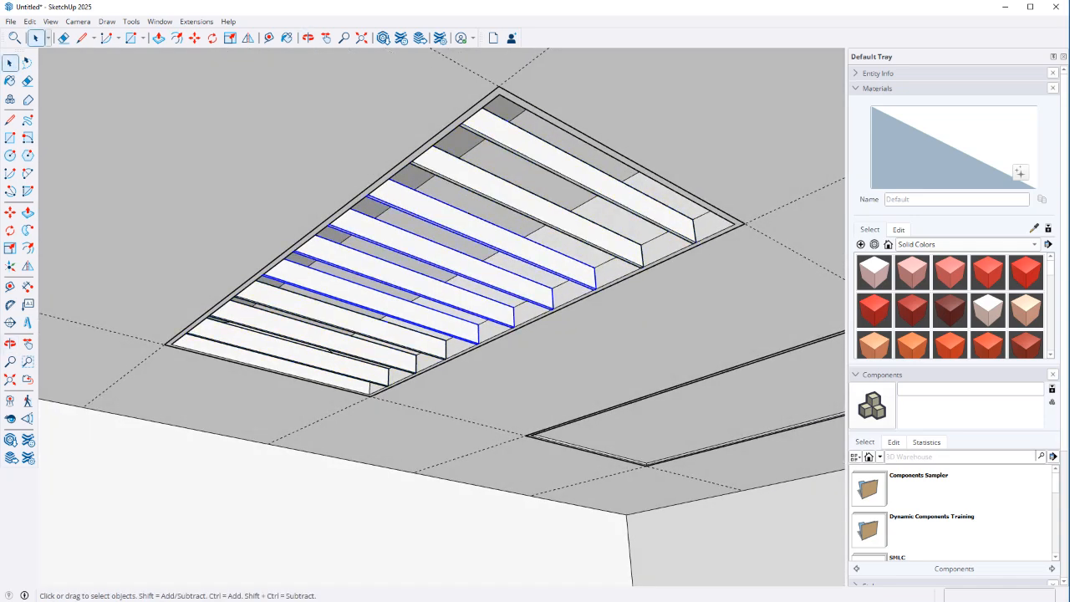
{"action": "left_click", "coordinate": [516, 198], "text": "shift"}
{"action": "left_click", "coordinate": [547, 163], "text": "shift"}
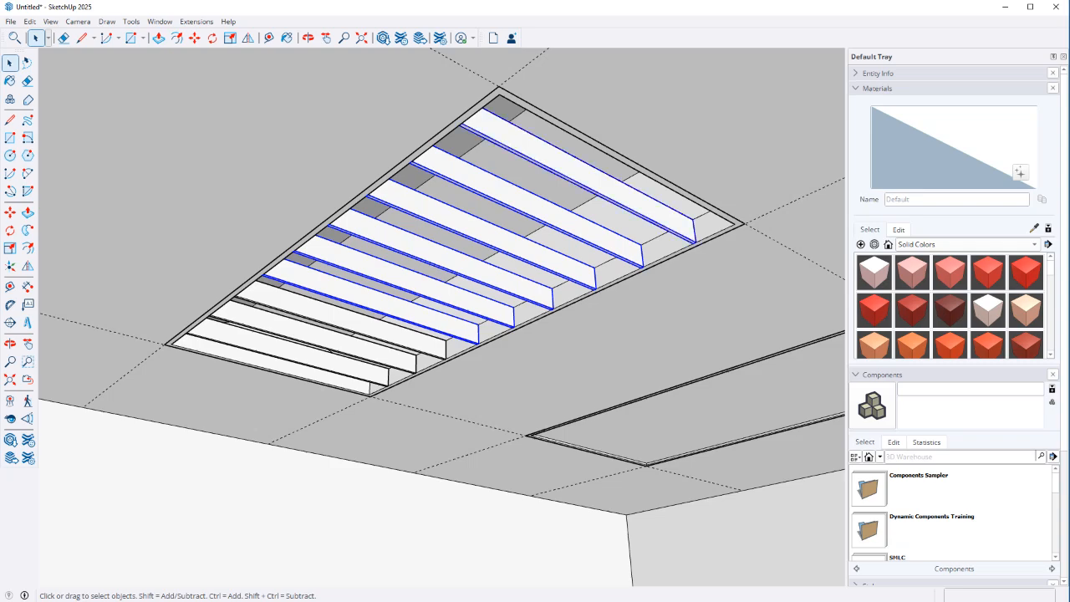
{"action": "left_click", "coordinate": [350, 321], "text": "shift"}
{"action": "left_click", "coordinate": [323, 337], "text": "shift"}
{"action": "left_click", "coordinate": [298, 353], "text": "shift"}
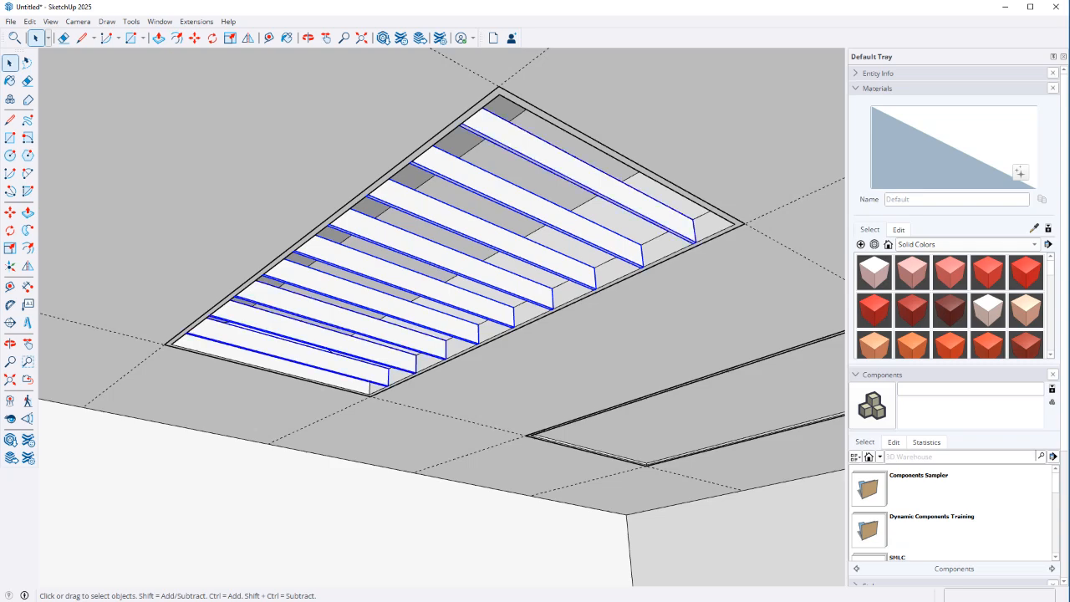
{"action": "key", "text": "m"}
{"action": "left_click", "coordinate": [446, 266]}
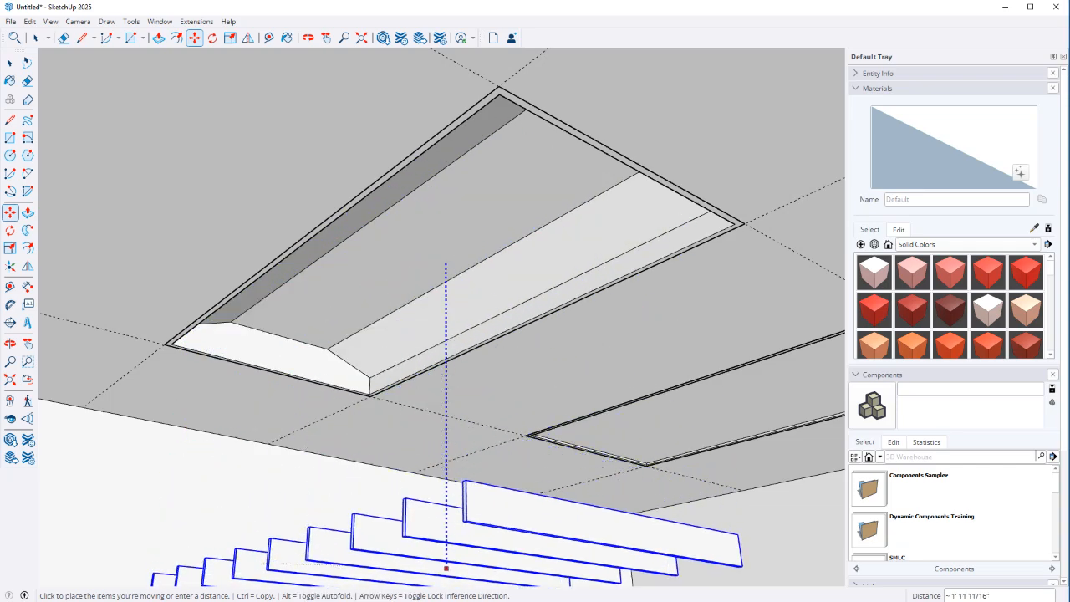
{"action": "type", "text": "3'"}
{"action": "key", "text": "Return"}
{"action": "key", "text": "space"}
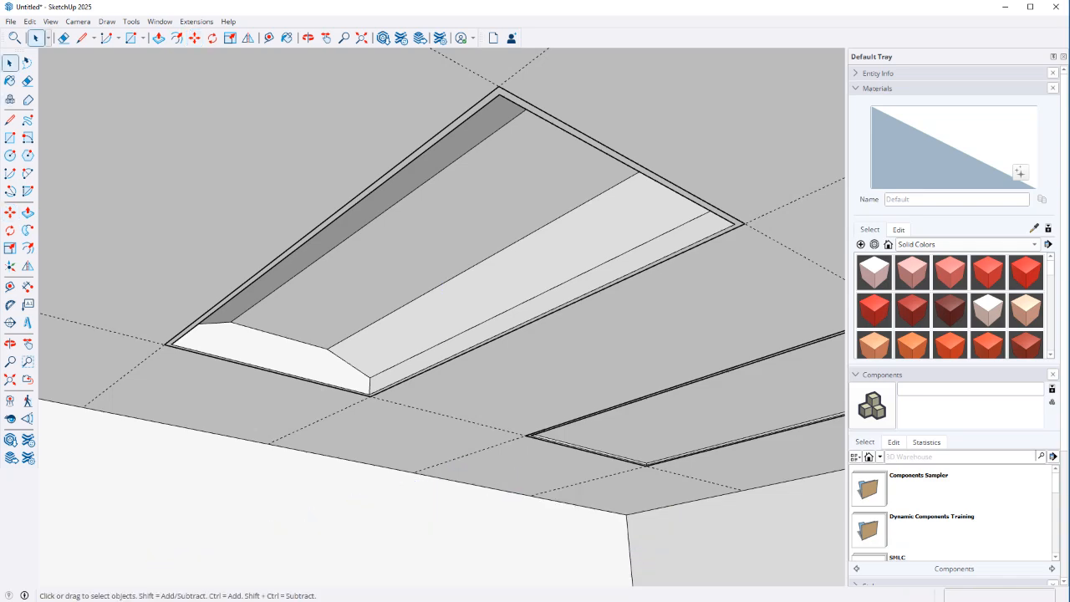
Create a guide line 1" below the upper edge of the housing's short end face
{"action": "scroll", "coordinate": [246, 393], "scroll_direction": "up", "scroll_amount": 4}
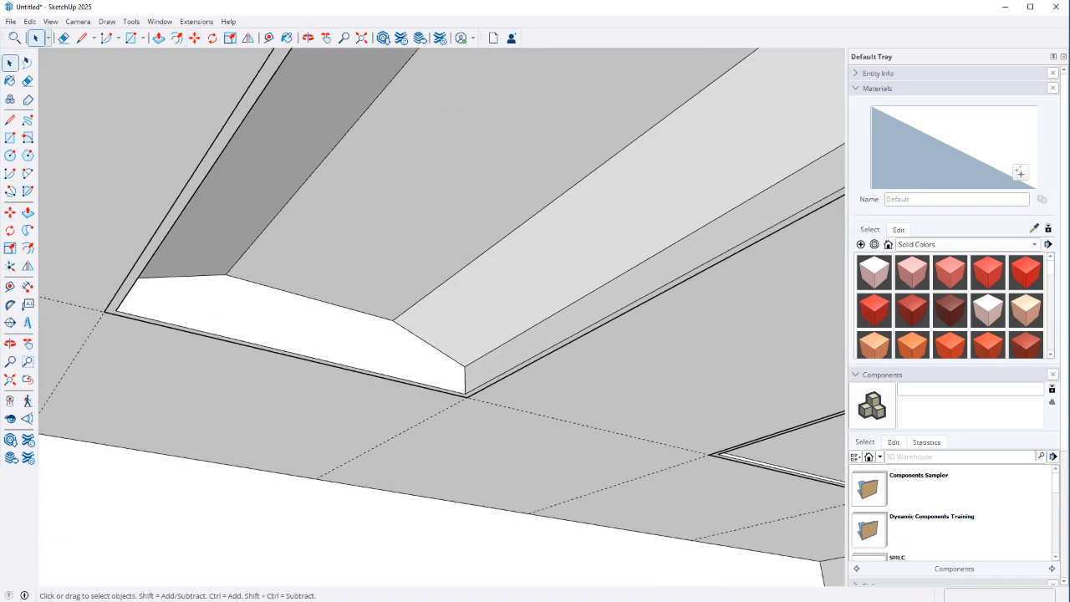
{"action": "left_click", "coordinate": [285, 305]}
{"action": "key", "text": "t"}
{"action": "left_click", "coordinate": [292, 293]}
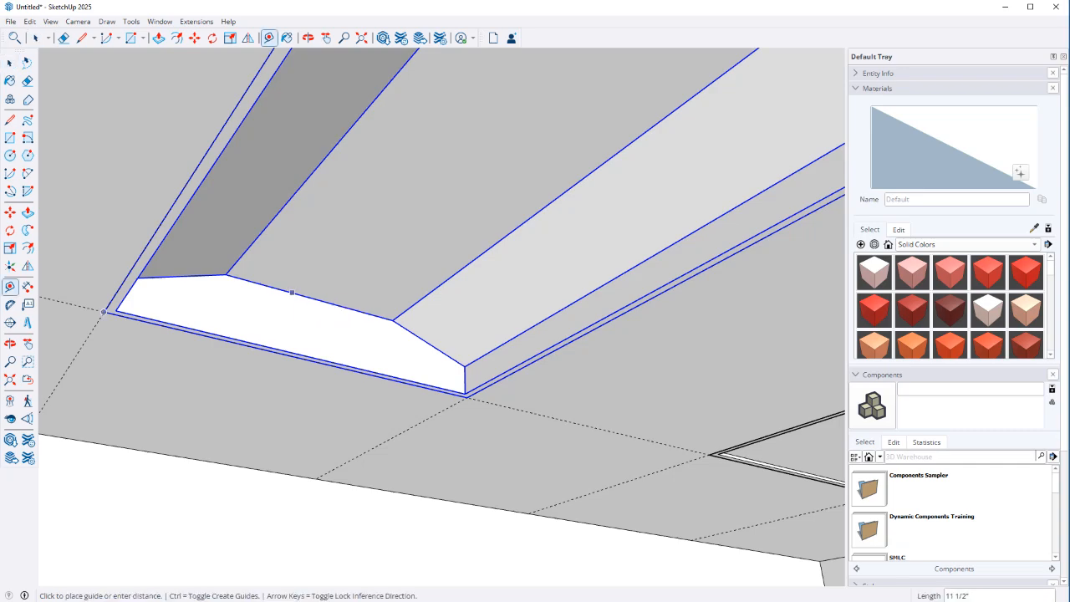
{"action": "left_click", "coordinate": [291, 296]}
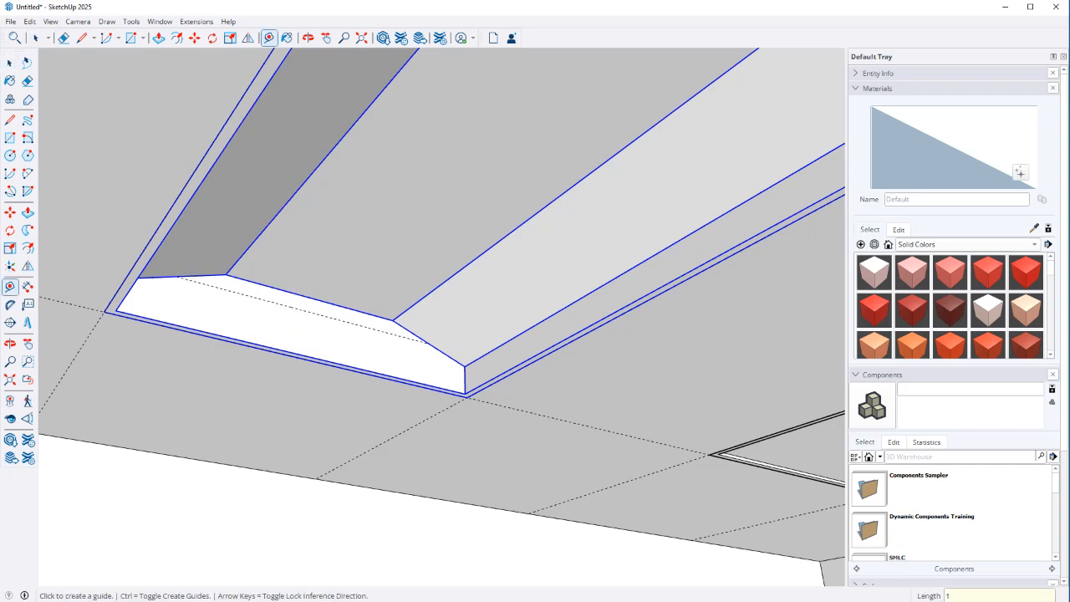
Add vertical guide lines through both ends of the end face's upper edge, parallel to its short side edge
{"action": "scroll", "coordinate": [217, 296], "scroll_direction": "up", "scroll_amount": 2}
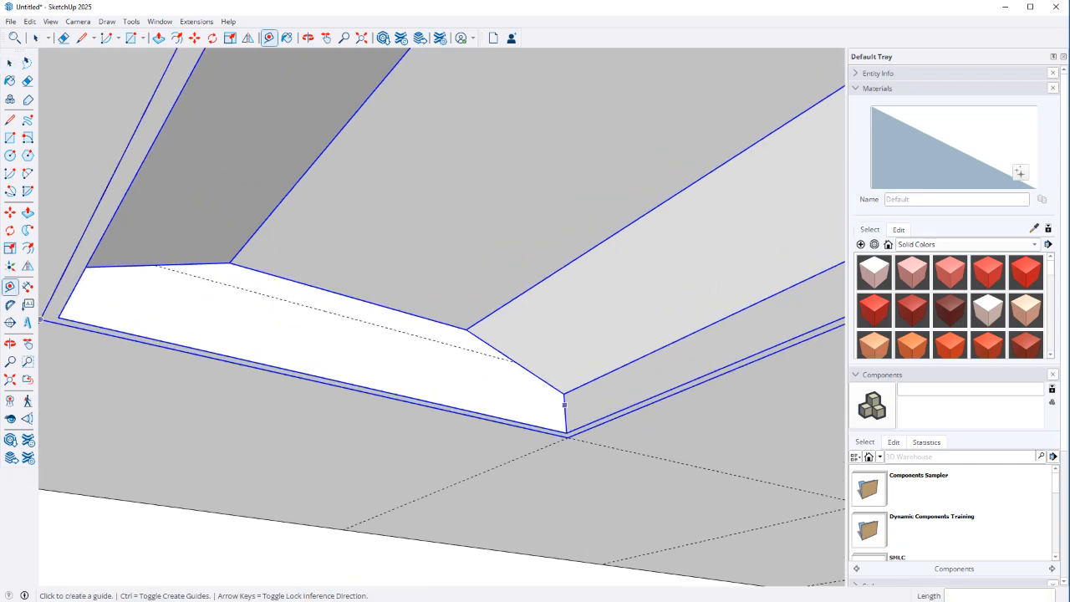
{"action": "left_click", "coordinate": [564, 403]}
{"action": "left_click", "coordinate": [466, 331]}
{"action": "left_click", "coordinate": [466, 376]}
{"action": "left_click", "coordinate": [229, 262]}
Draw a circle of 0.5" radius on the end face, centred where one vertical guide crosses the horizontal guide
{"action": "key", "text": "c"}
{"action": "left_click", "coordinate": [226, 284]}
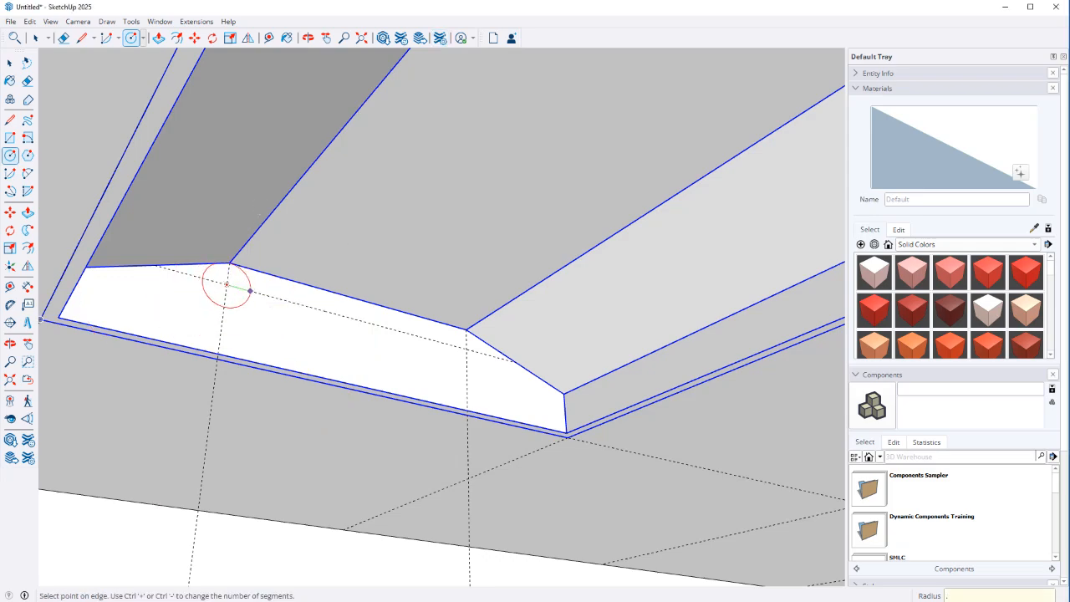
{"action": "type", "text": ".5"}
{"action": "key", "text": "Return"}
{"action": "scroll", "coordinate": [222, 288], "scroll_direction": "down", "scroll_amount": 5}
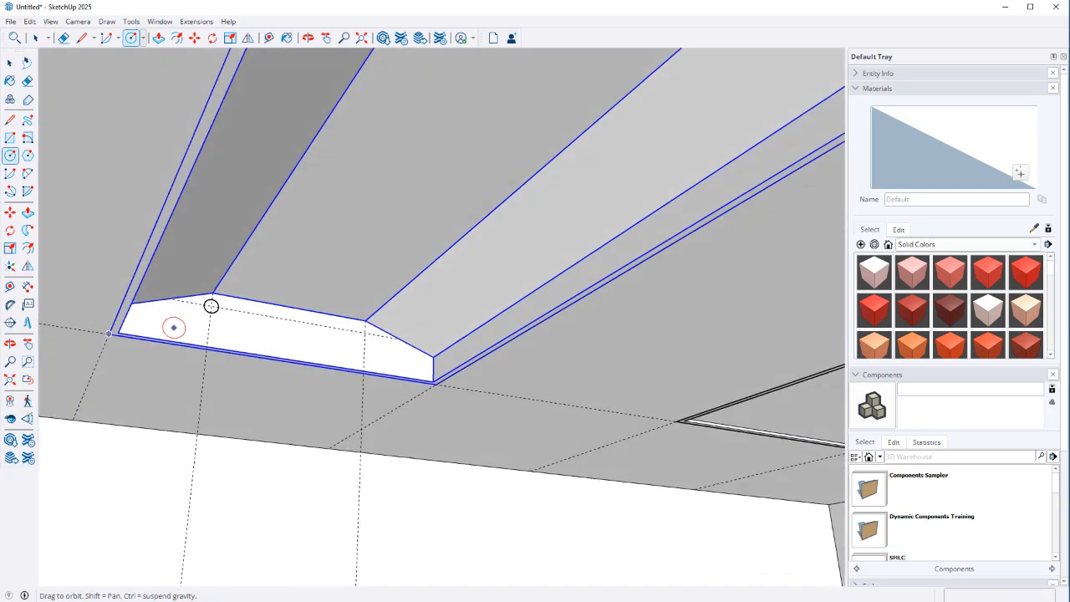
Extrude the circle on the housing's end face with Push/Pull into a round tube running the housing's full length
{"action": "key", "text": "space"}
{"action": "scroll", "coordinate": [209, 309], "scroll_direction": "down", "scroll_amount": 3}
{"action": "key", "text": "p"}
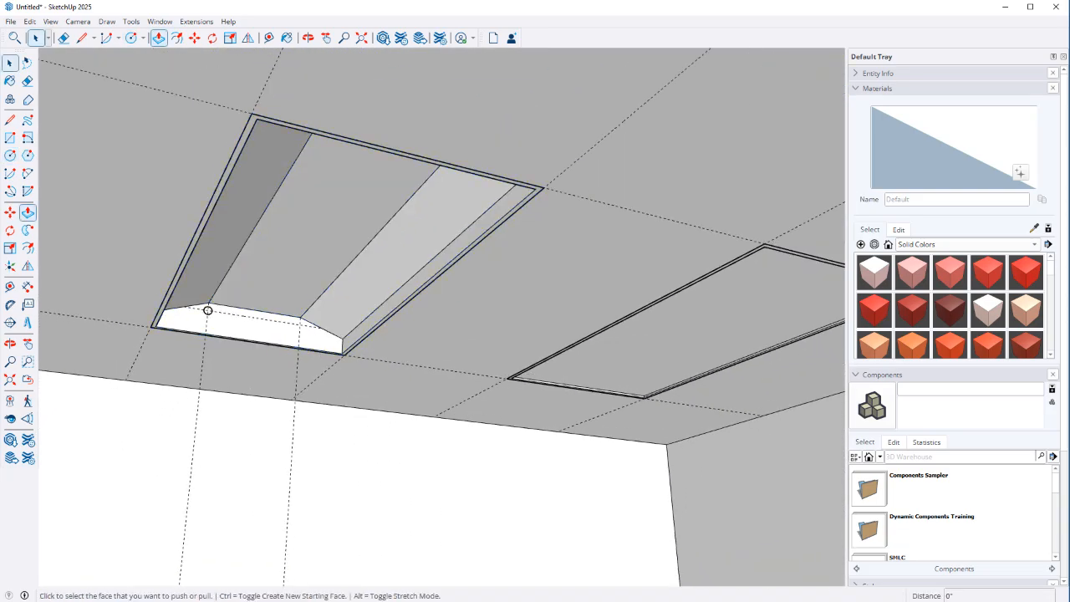
{"action": "left_click", "coordinate": [209, 310]}
{"action": "middle_click_drag", "start_coordinate": [281, 190], "coordinate": [298, 186]}
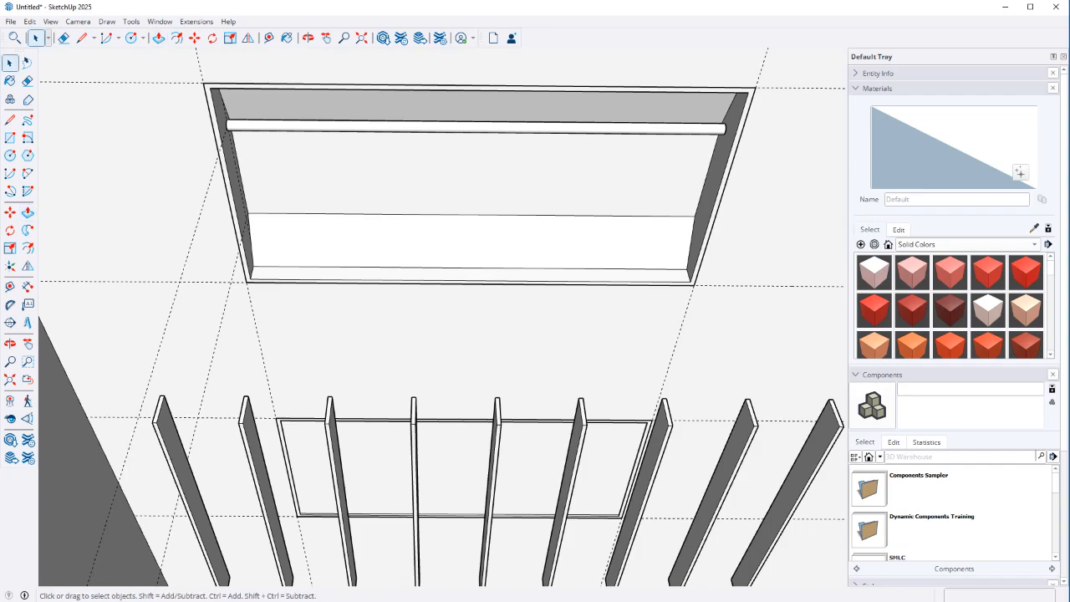
Copy the whole tube 11 1/2" sideways, from the first vertical guide to the second one
{"action": "triple_click", "coordinate": [485, 127]}
{"action": "middle_click_drag", "start_coordinate": [502, 133], "coordinate": [301, 251]}
{"action": "middle_click_drag", "start_coordinate": [280, 213], "coordinate": [277, 224]}
{"action": "scroll", "coordinate": [277, 224], "scroll_direction": "up", "scroll_amount": 3}
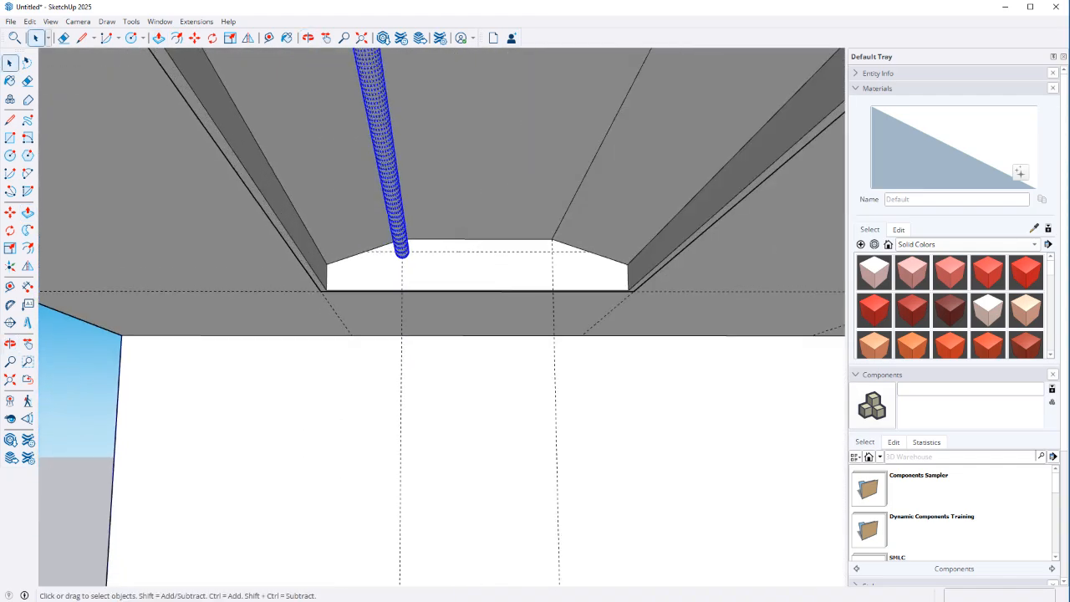
{"action": "key", "text": "m"}
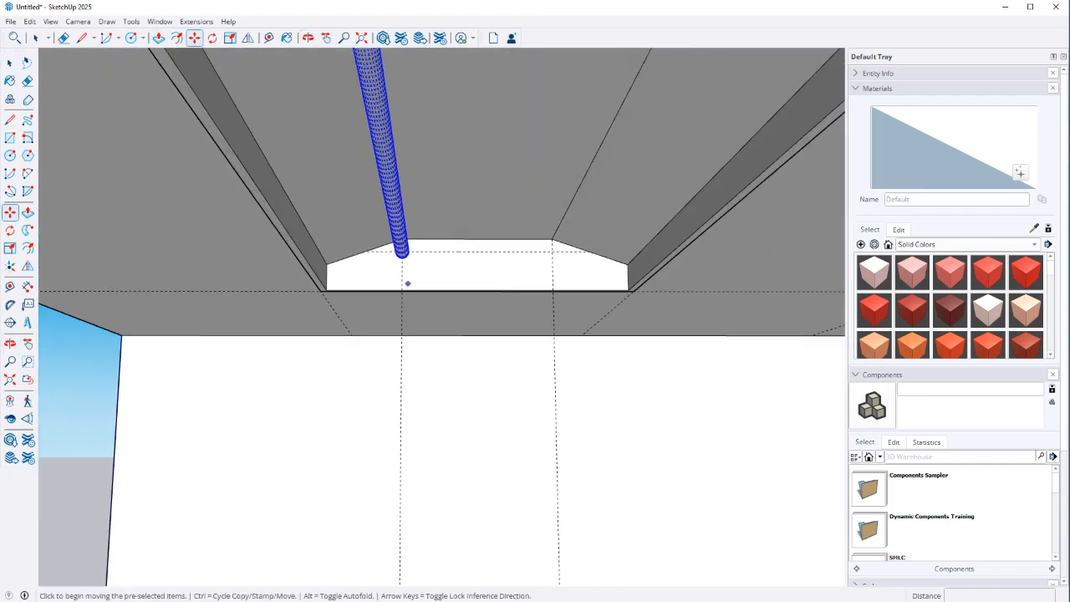
{"action": "left_click", "coordinate": [401, 290]}
{"action": "key", "text": "ctrl"}
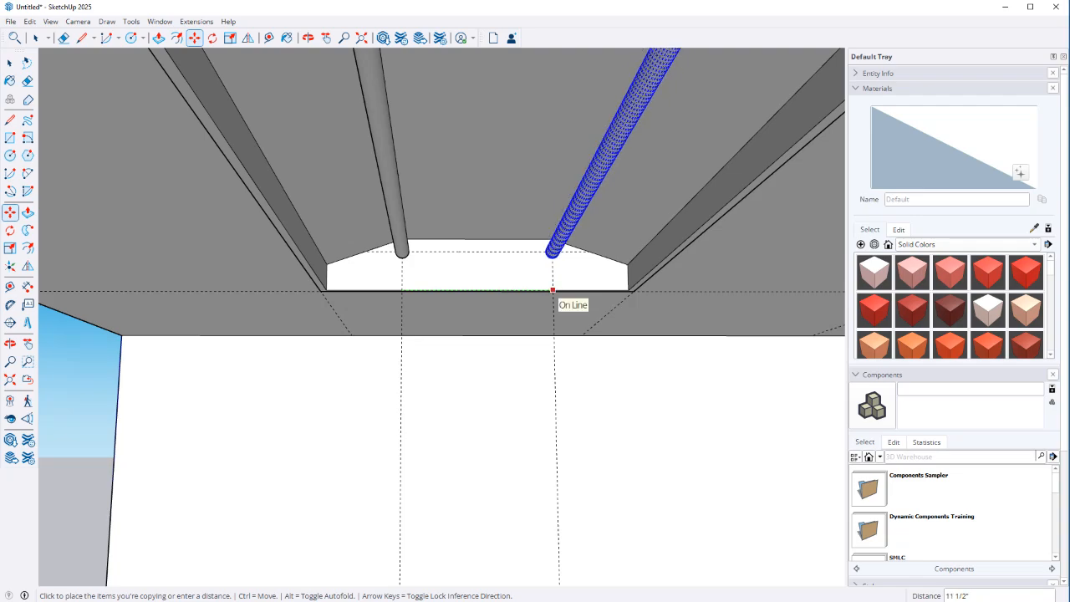
{"action": "left_click", "coordinate": [552, 290]}
Select both tubes and make them into one group
{"action": "key", "text": "space"}
{"action": "left_click", "coordinate": [365, 59], "text": "ctrl"}
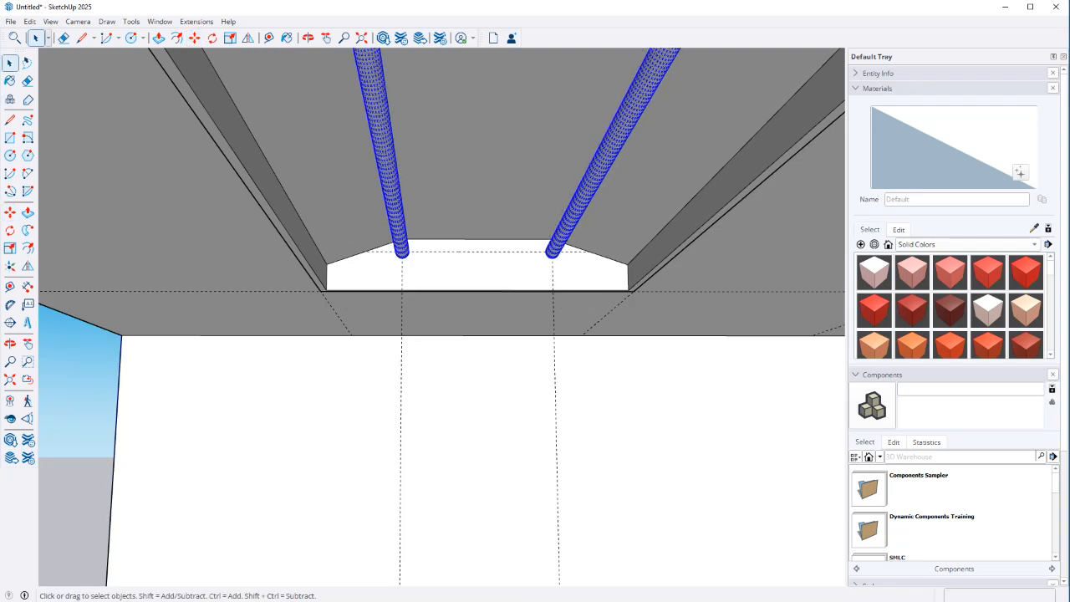
{"action": "right_click", "coordinate": [398, 204]}
{"action": "left_click", "coordinate": [433, 309]}
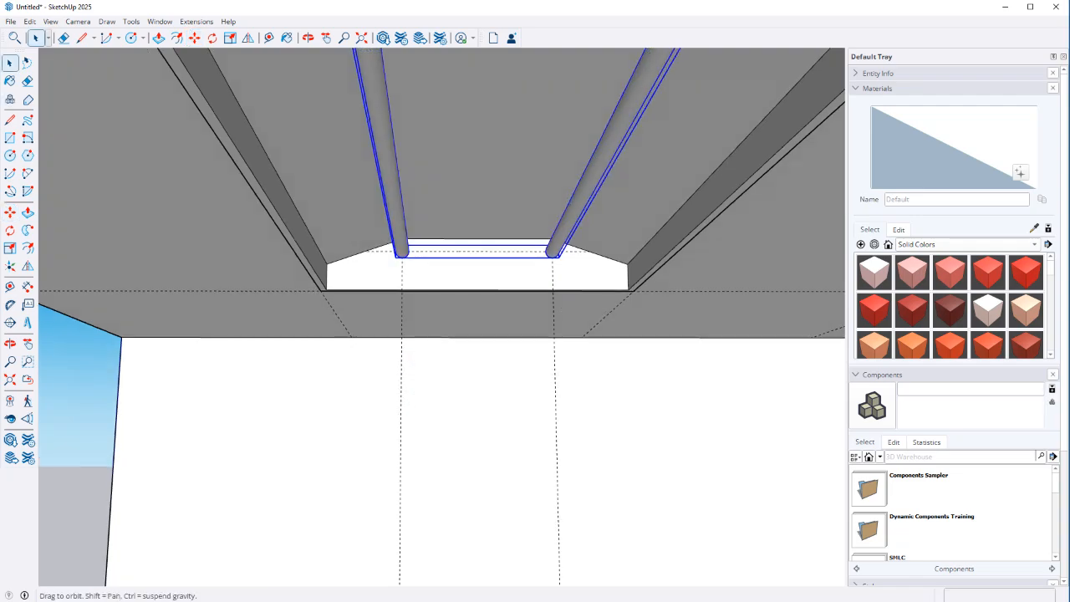
Move all nine cross dividers straight up, back to their original place inside the housing, and clear the selection
{"action": "middle_click_drag", "start_coordinate": [433, 308], "coordinate": [351, 313]}
{"action": "scroll", "coordinate": [418, 292], "scroll_direction": "down", "scroll_amount": 3}
{"action": "left_click", "coordinate": [569, 507]}
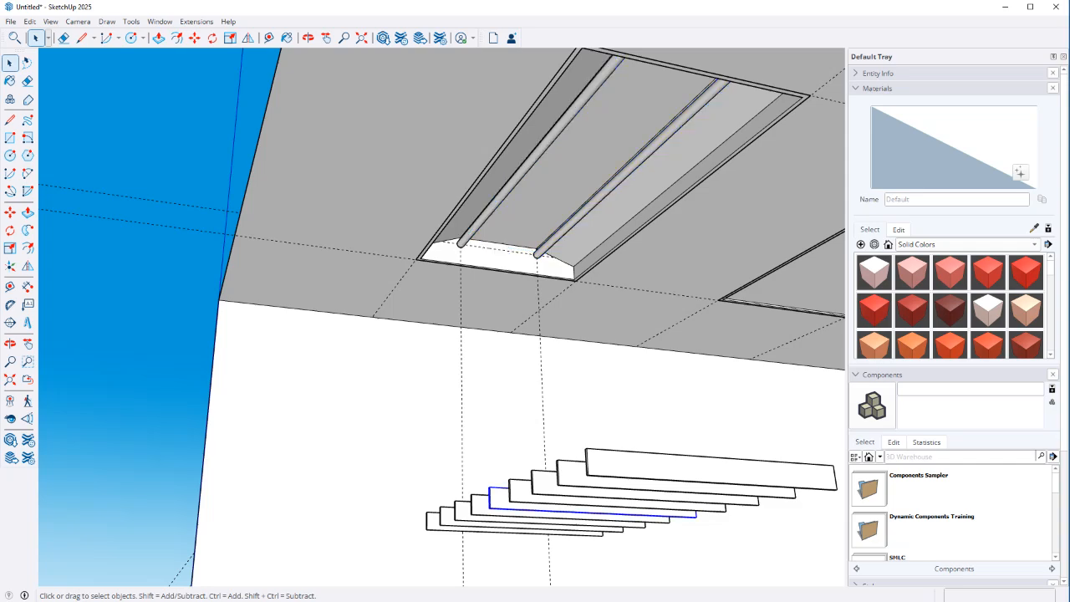
{"action": "middle_click_drag", "start_coordinate": [368, 351], "coordinate": [333, 342]}
{"action": "mouse_move", "coordinate": [332, 342]}
{"action": "left_mouse_down"}
{"action": "mouse_move", "coordinate": [366, 373]}
{"action": "mouse_move", "coordinate": [840, 571]}
{"action": "left_mouse_up"}
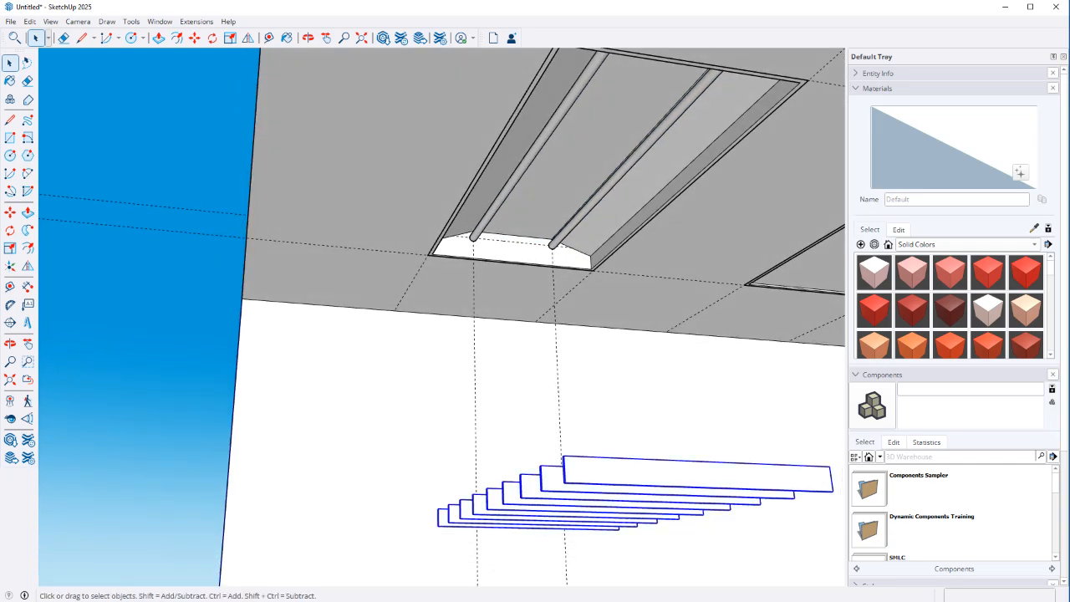
{"action": "key", "text": "m"}
{"action": "left_click", "coordinate": [438, 510]}
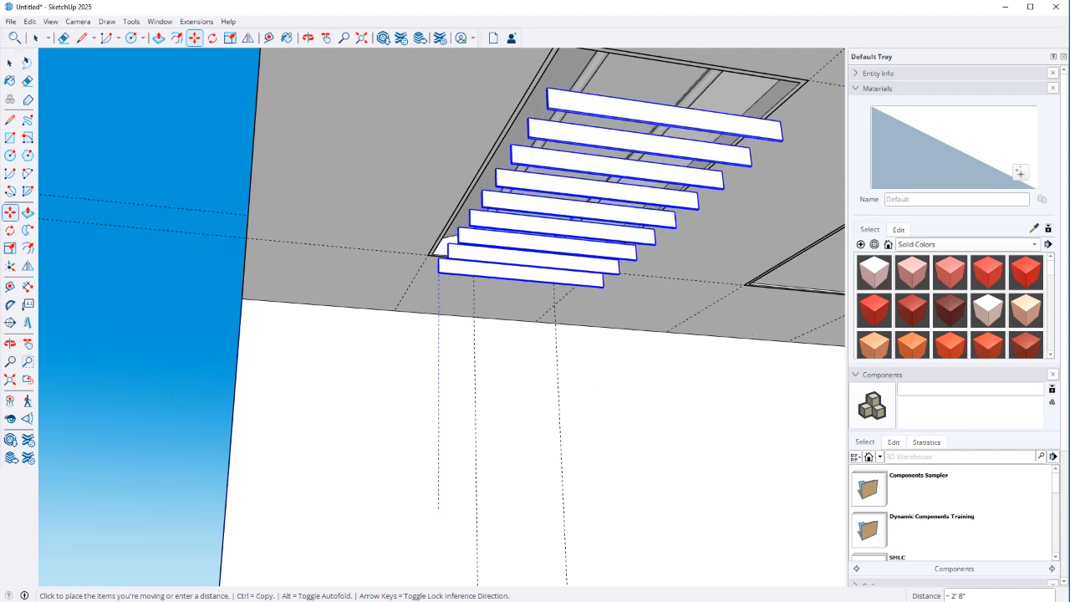
{"action": "key", "text": "Return"}
{"action": "key", "text": "space"}
{"action": "mouse_move", "coordinate": [598, 387]}
{"action": "middle_mouse_down"}
{"action": "mouse_move", "coordinate": [612, 380]}
{"action": "mouse_move", "coordinate": [501, 393]}
{"action": "mouse_move", "coordinate": [468, 447]}
{"action": "mouse_move", "coordinate": [560, 410]}
{"action": "middle_mouse_up"}
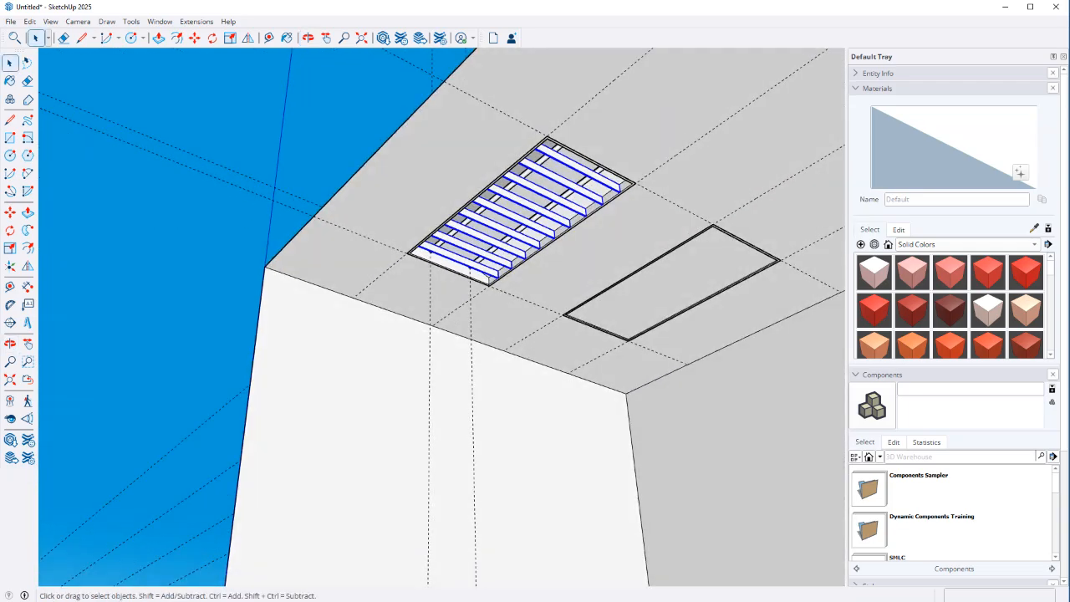
{"action": "scroll", "coordinate": [594, 238], "scroll_direction": "up", "scroll_amount": 4}
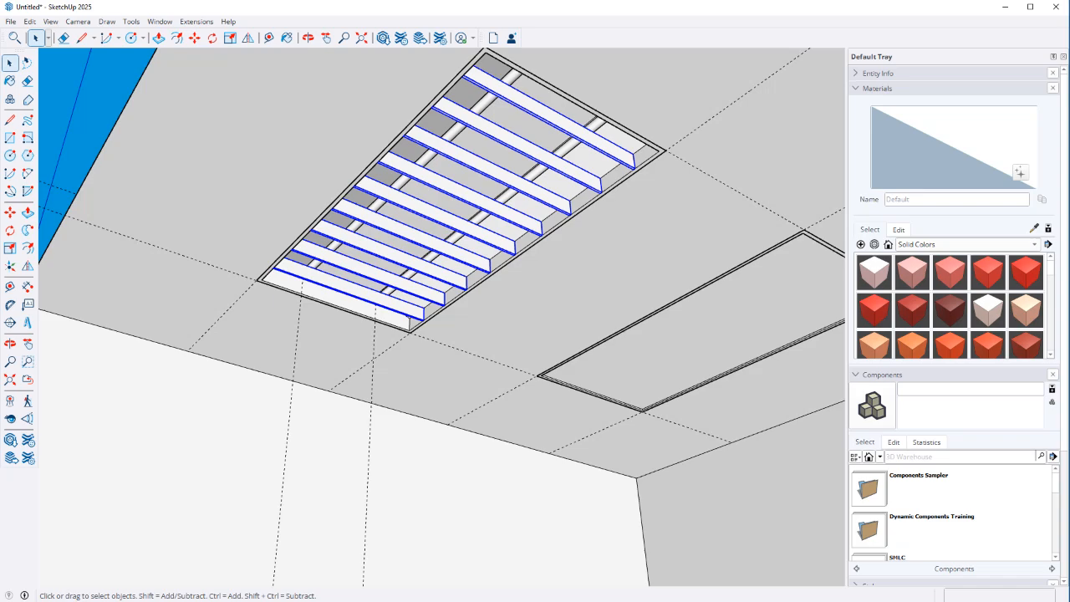
{"action": "key", "text": "ctrl+t"}
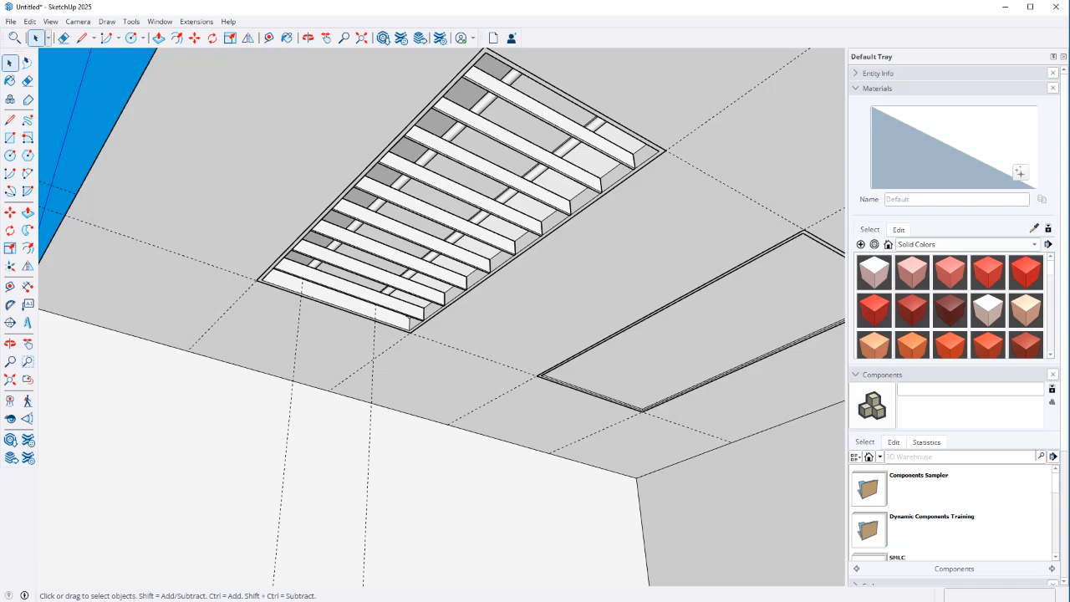
Open the tube group and paint both tubes with the solid color K06_Magenta_Charm
{"action": "double_click", "coordinate": [567, 148]}
{"action": "left_click", "coordinate": [568, 148]}
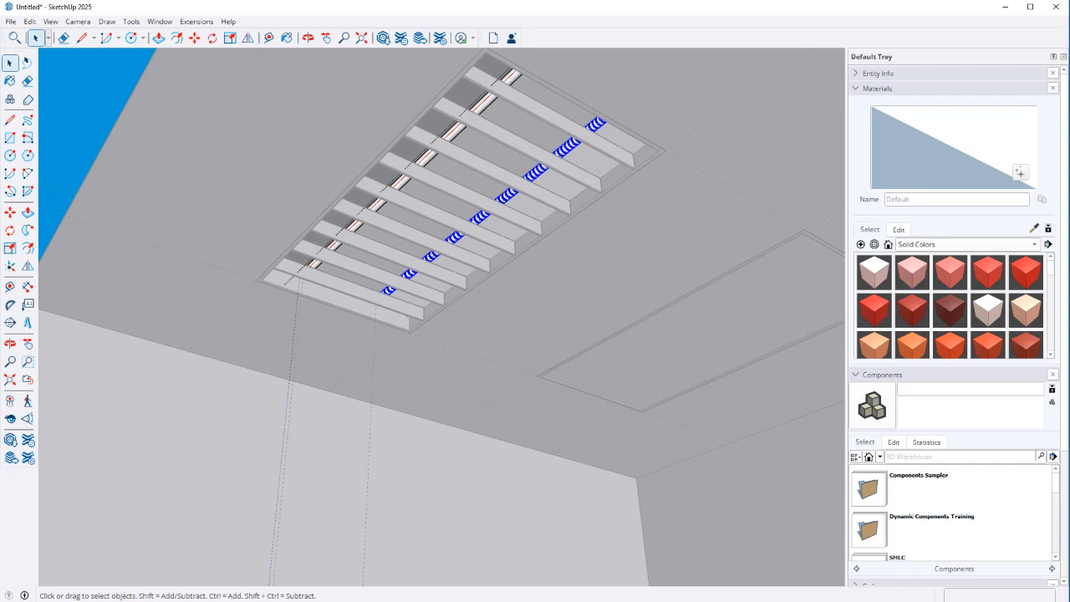
{"action": "left_click", "coordinate": [483, 103], "text": "shift"}
{"action": "scroll", "coordinate": [950, 305], "scroll_direction": "down", "scroll_amount": 2}
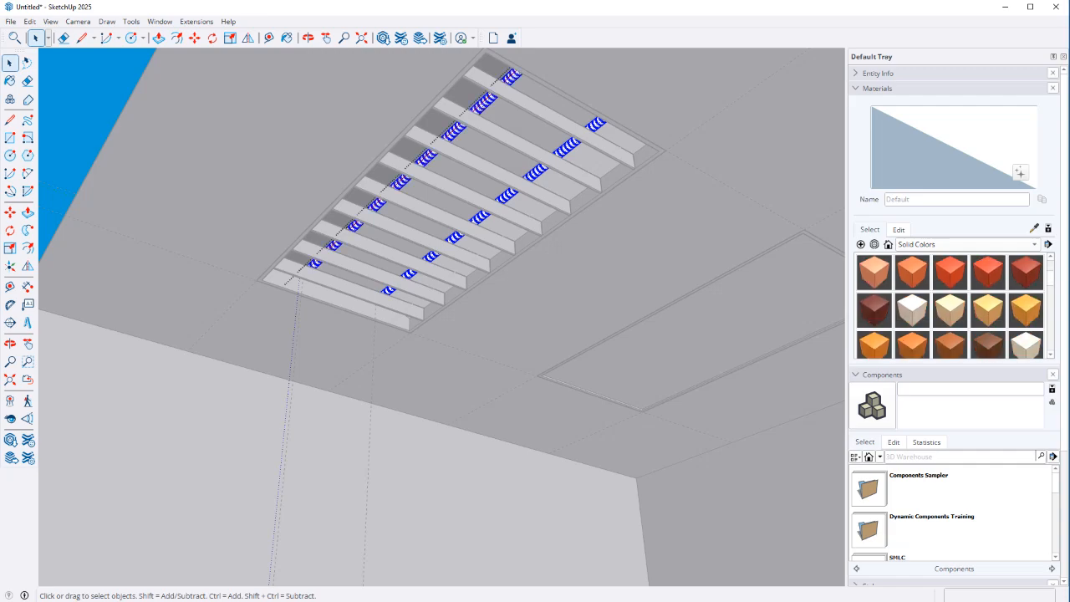
{"action": "scroll", "coordinate": [950, 305], "scroll_direction": "down", "scroll_amount": 10}
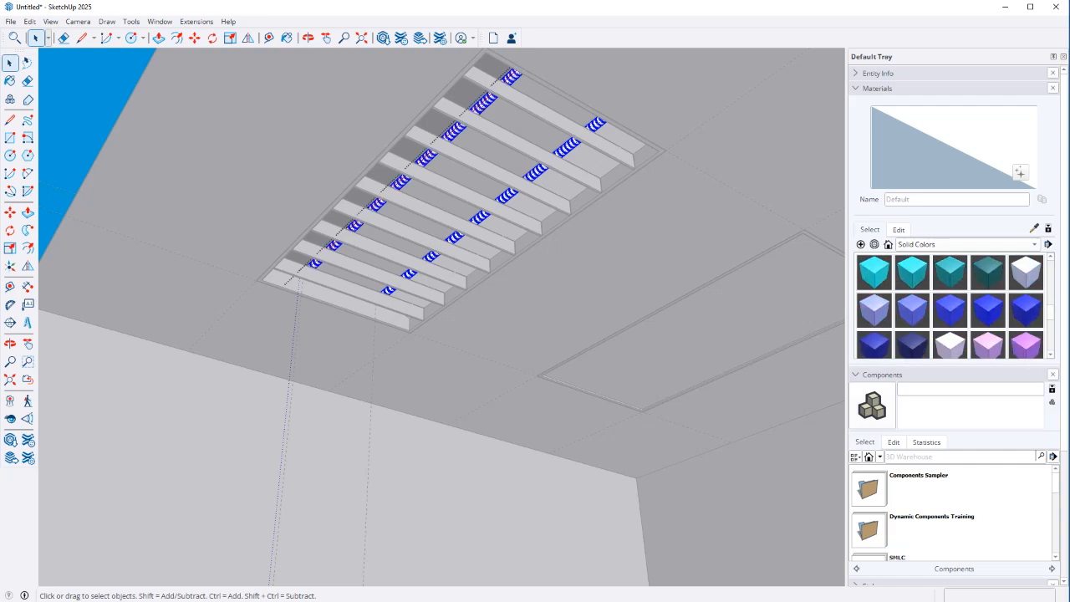
{"action": "scroll", "coordinate": [950, 306], "scroll_direction": "down", "scroll_amount": 2}
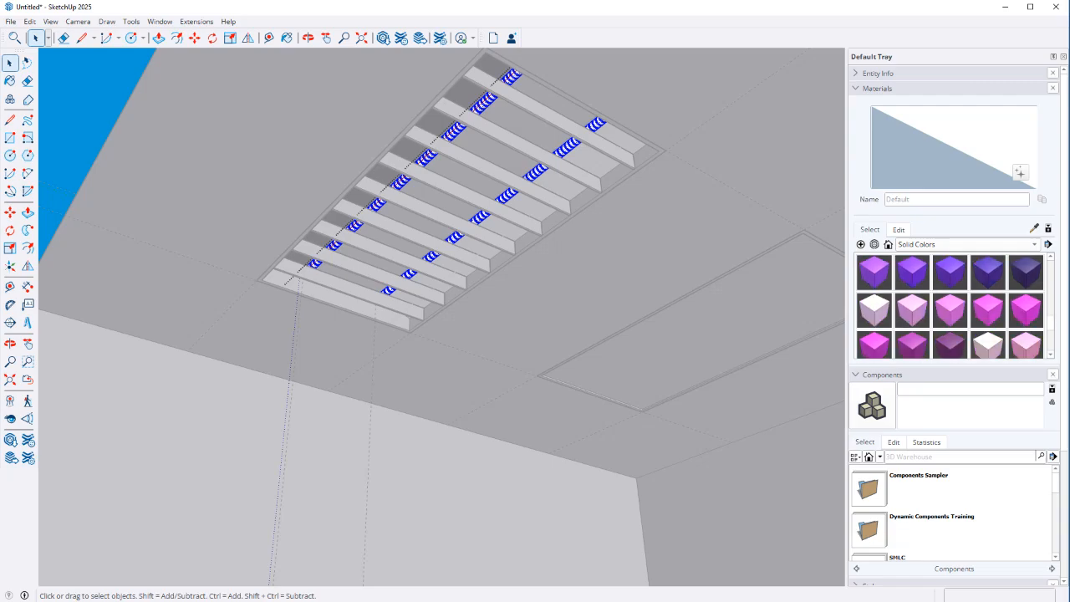
{"action": "left_click", "coordinate": [874, 343]}
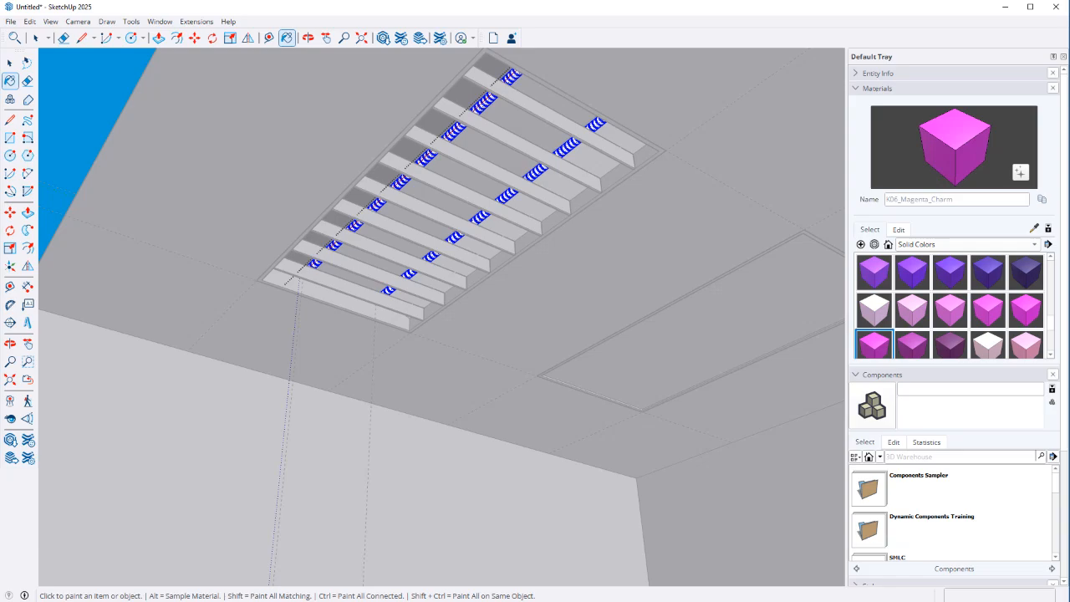
{"action": "left_click", "coordinate": [536, 173]}
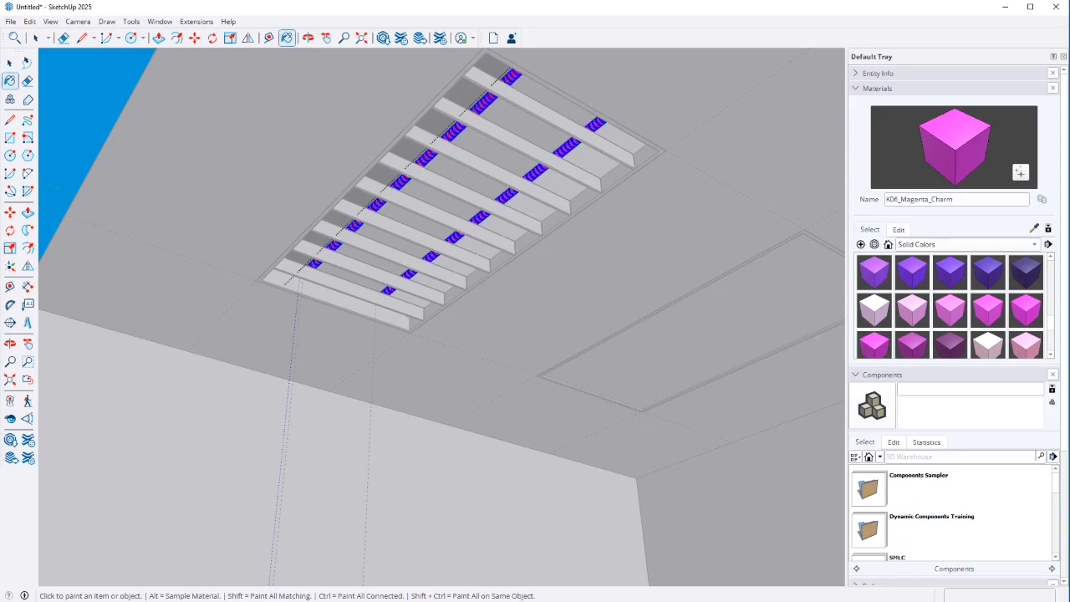
Rename the tubes' material as ~T8 Fluorescent and display the materials used in the model
{"action": "left_click", "coordinate": [899, 230]}
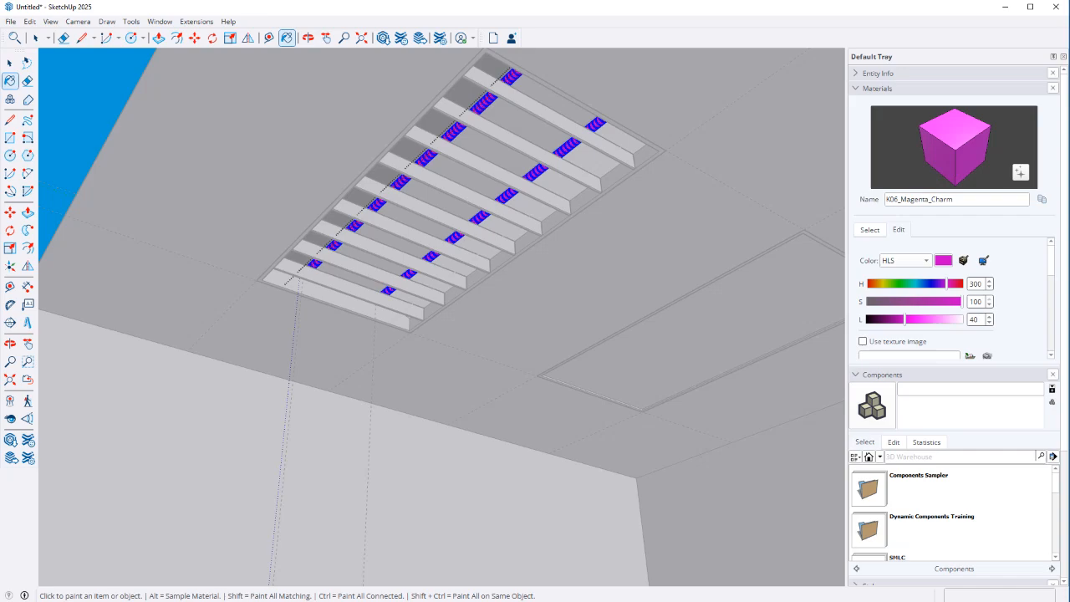
{"action": "left_click_drag", "start_coordinate": [956, 200], "coordinate": [886, 199]}
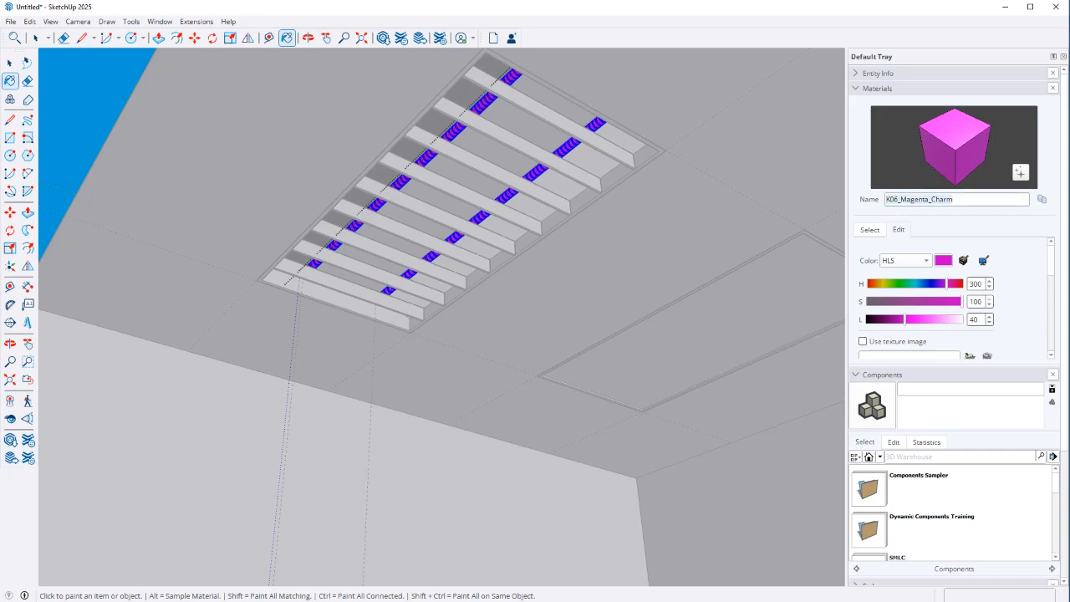
{"action": "type", "text": "T8 Flu"}
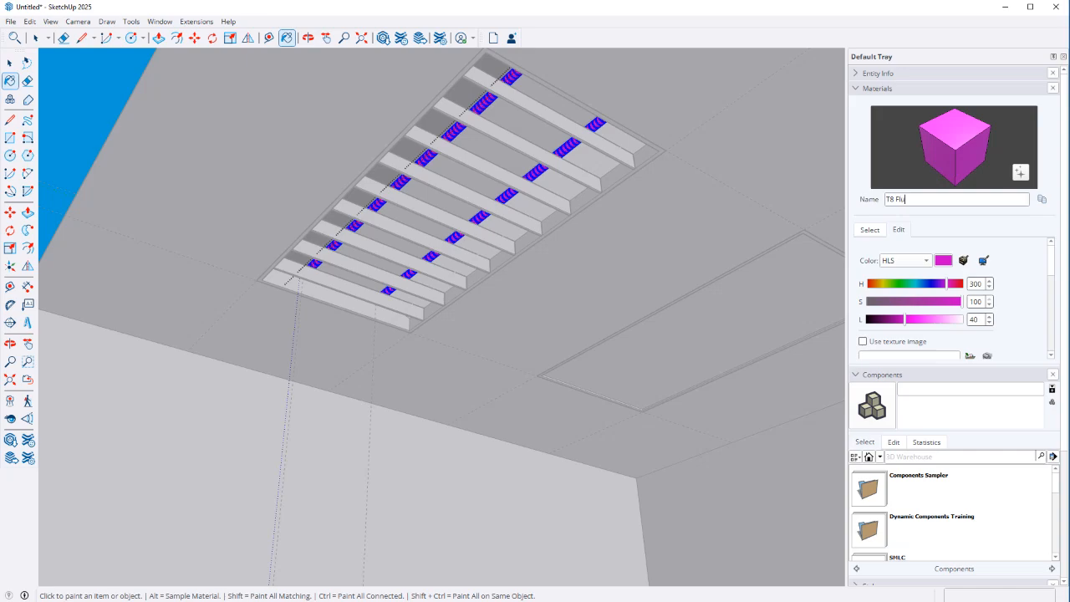
{"action": "type", "text": "orescent"}
{"action": "key", "text": "Home"}
{"action": "type", "text": "--"}
{"action": "key", "text": "BackSpace"}
{"action": "left_click", "coordinate": [869, 230]}
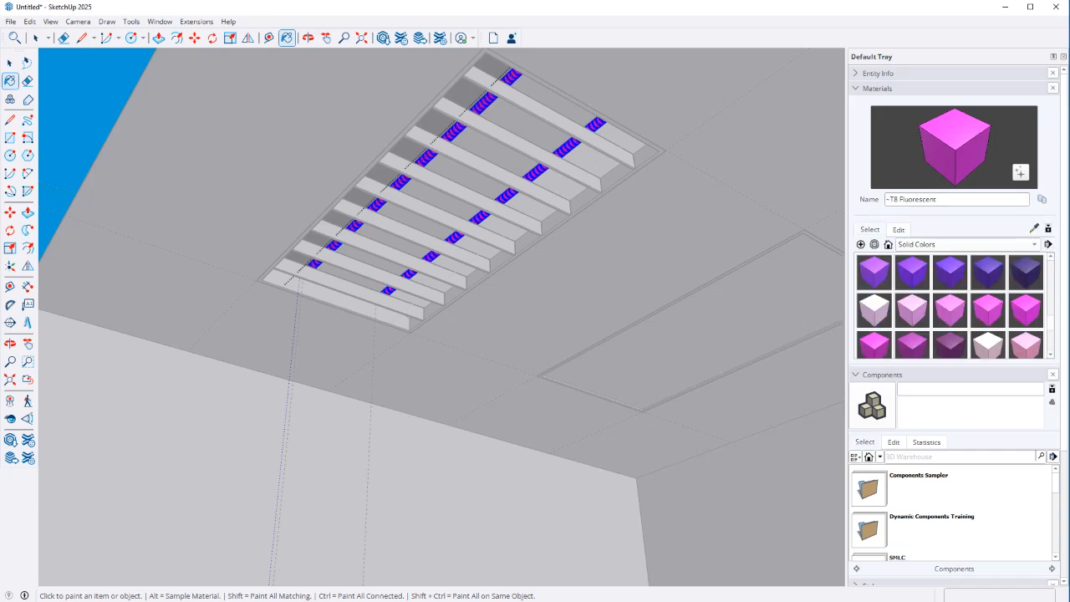
{"action": "left_click", "coordinate": [888, 244]}
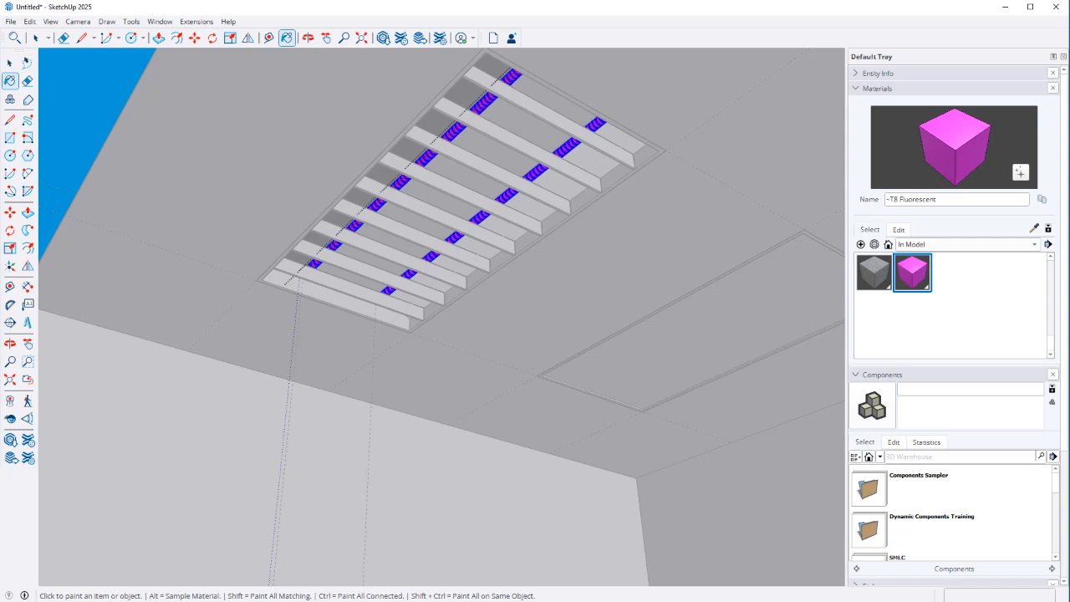
Close the tube group and open the second cross divider from the housing's far end for editing
{"action": "middle_click_drag", "start_coordinate": [400, 418], "coordinate": [349, 421]}
{"action": "key", "text": "space"}
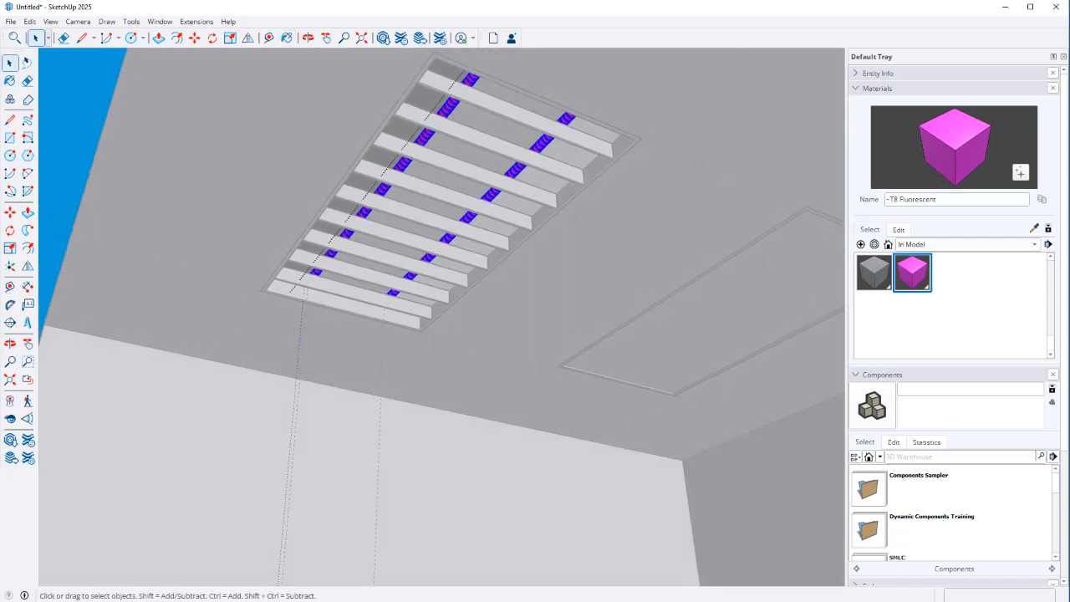
{"action": "left_click", "coordinate": [350, 422]}
{"action": "double_click", "coordinate": [493, 143]}
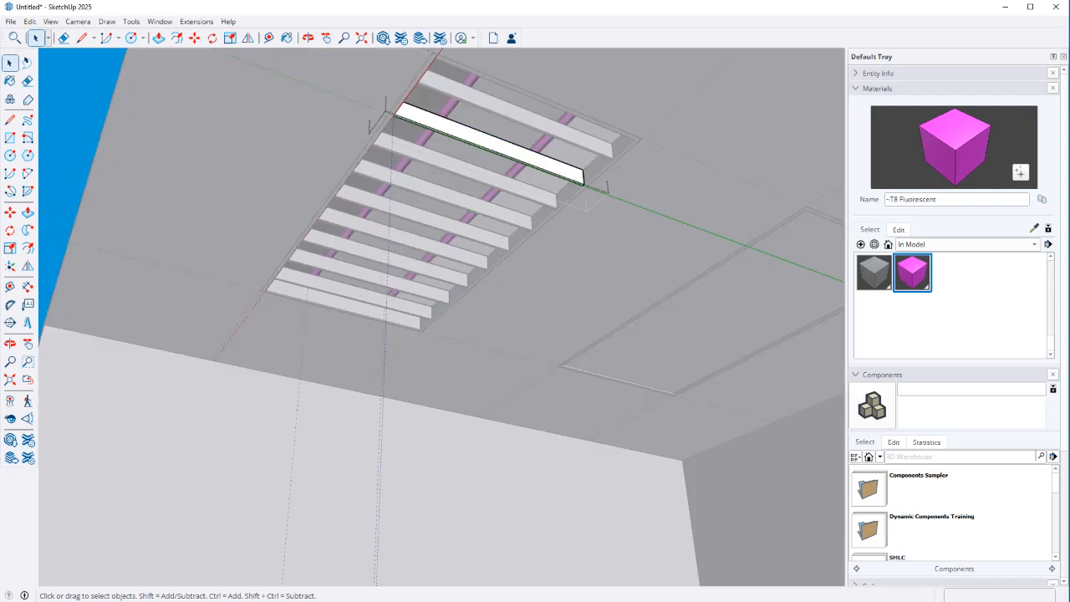
Paint the open cross divider with K06_Magenta_Charm from the Solid Colors collection
{"action": "left_click", "coordinate": [899, 230]}
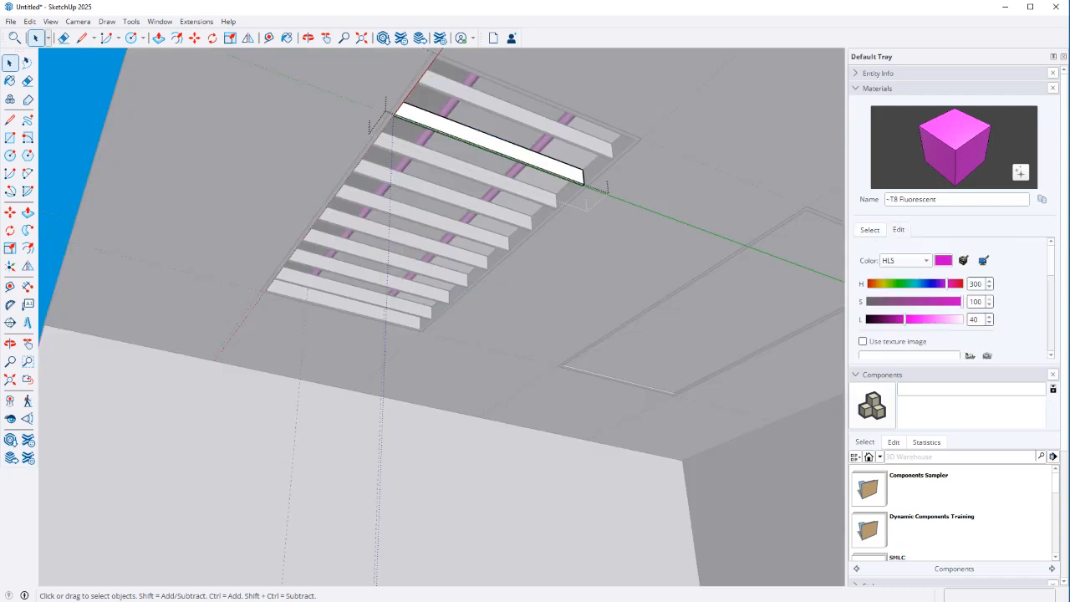
{"action": "left_click", "coordinate": [870, 230]}
{"action": "left_click", "coordinate": [966, 244]}
{"action": "left_click", "coordinate": [936, 242]}
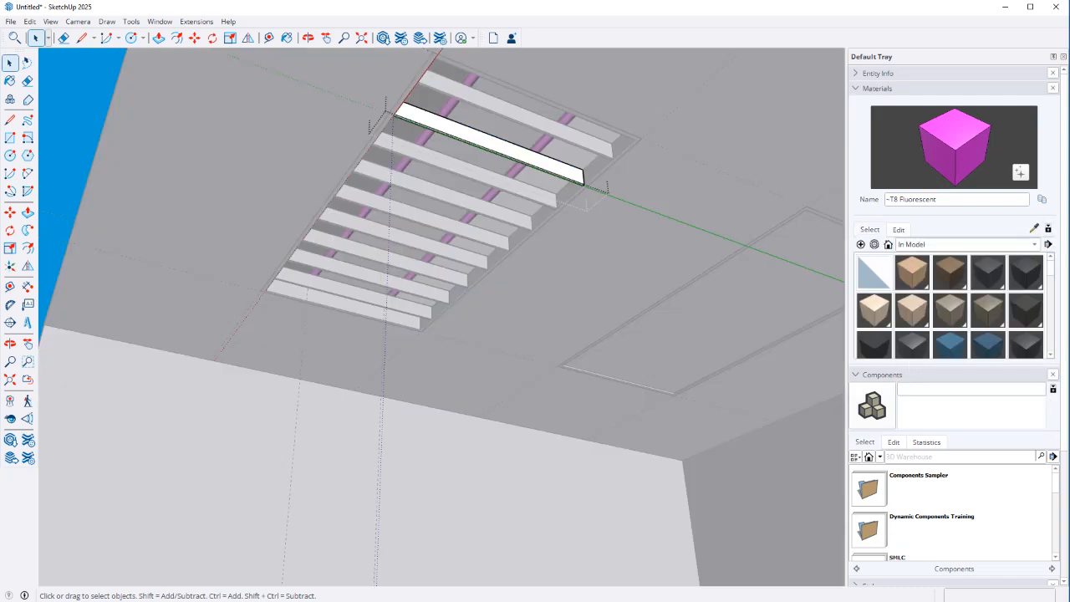
{"action": "left_click", "coordinate": [965, 244]}
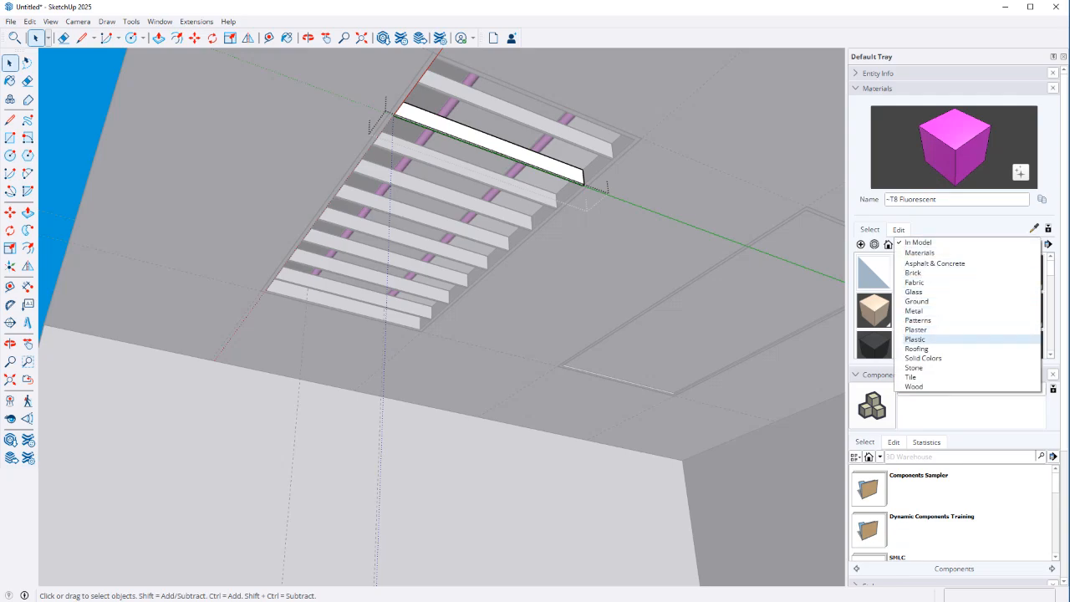
{"action": "left_click", "coordinate": [923, 358]}
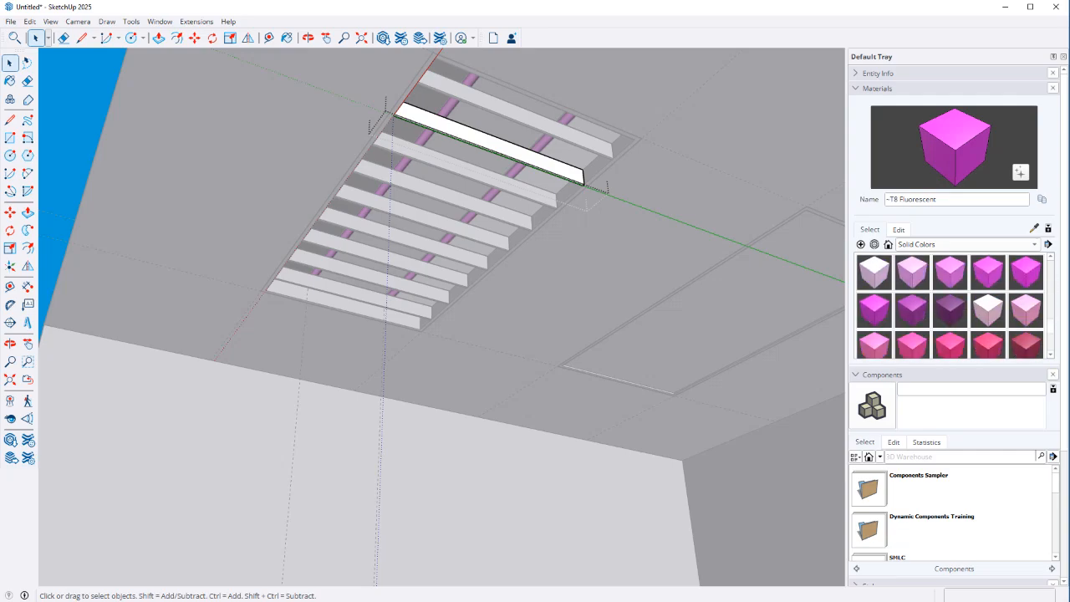
{"action": "left_click", "coordinate": [874, 310]}
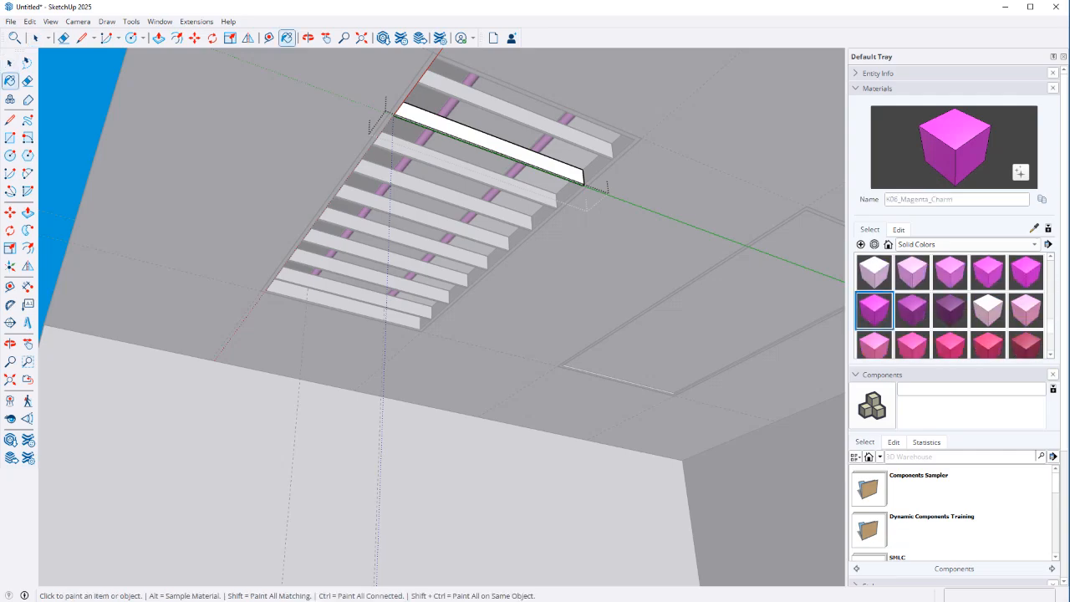
{"action": "key", "text": "space"}
{"action": "key", "text": "b"}
{"action": "left_click", "coordinate": [492, 143]}
{"action": "key", "text": "space"}
{"action": "double_click", "coordinate": [492, 143]}
{"action": "key", "text": "b"}
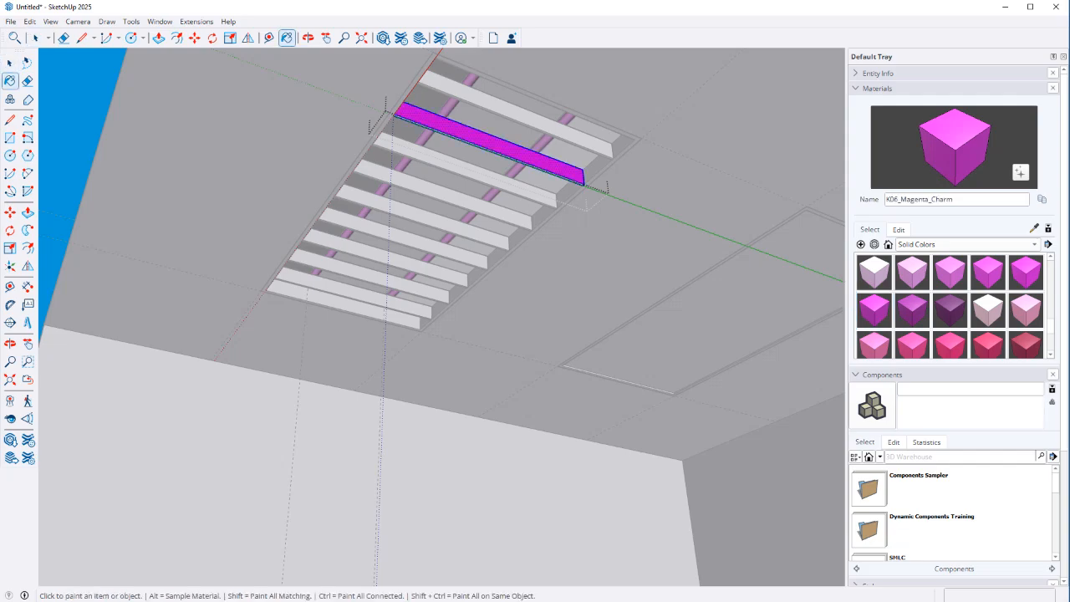
{"action": "middle_click_drag", "start_coordinate": [492, 142], "coordinate": [557, 163]}
{"action": "scroll", "coordinate": [557, 163], "scroll_direction": "up", "scroll_amount": 4}
{"action": "key", "text": "space"}
{"action": "mouse_move", "coordinate": [468, 151]}
{"action": "middle_mouse_down"}
{"action": "mouse_move", "coordinate": [608, 178]}
{"action": "mouse_move", "coordinate": [729, 181]}
{"action": "middle_mouse_up"}
{"action": "scroll", "coordinate": [608, 177], "scroll_direction": "up", "scroll_amount": 3}
{"action": "key", "text": "b"}
{"action": "key", "text": "space"}
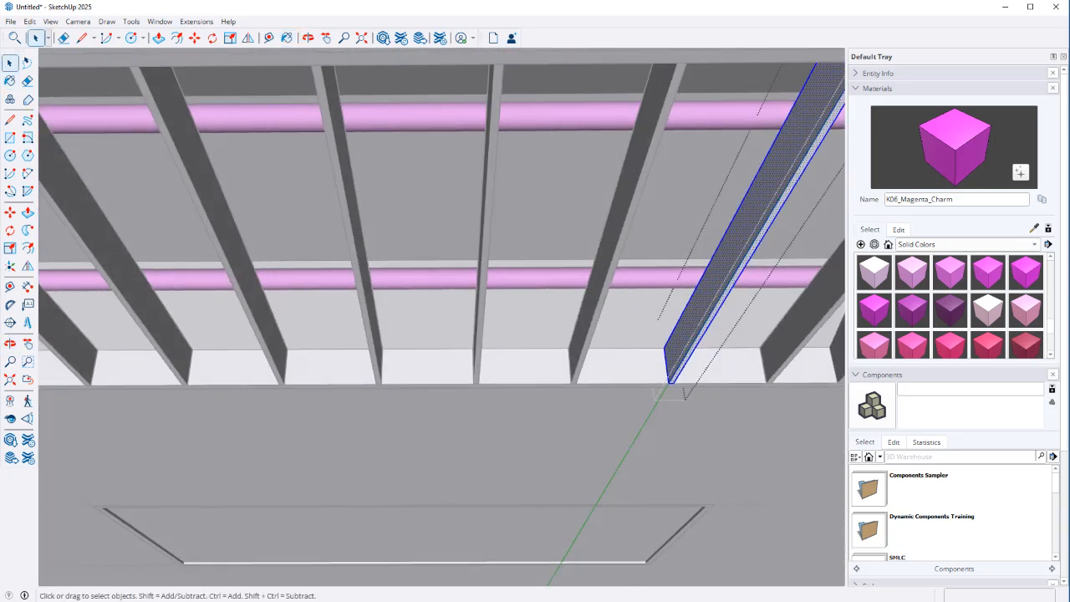
{"action": "left_click", "coordinate": [769, 218]}
{"action": "left_click", "coordinate": [754, 217]}
{"action": "scroll", "coordinate": [759, 217], "scroll_direction": "up", "scroll_amount": 4}
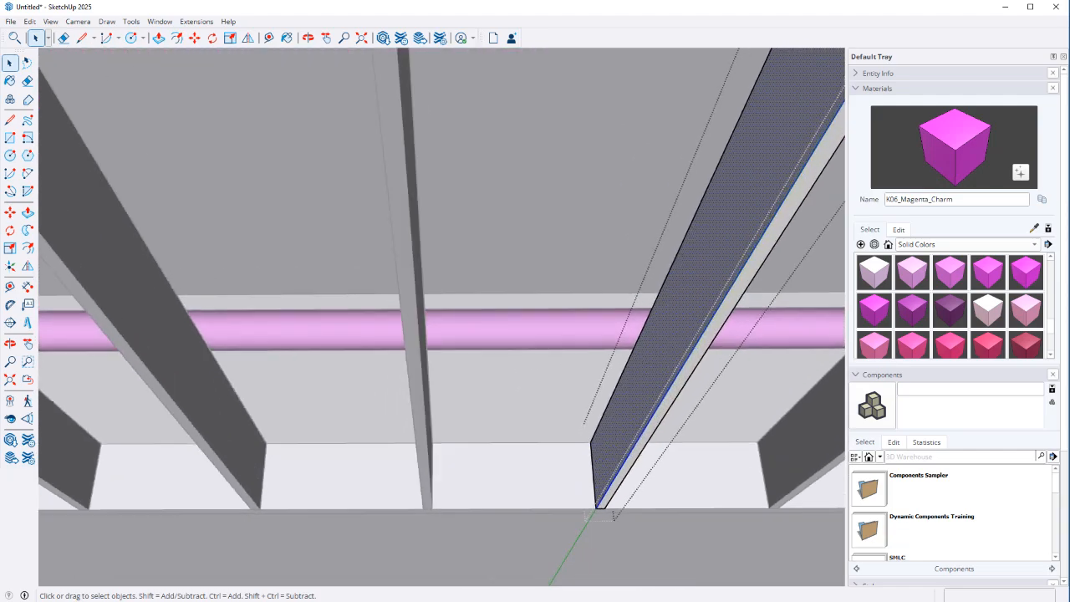
{"action": "left_click", "coordinate": [781, 219]}
{"action": "right_click", "coordinate": [743, 217]}
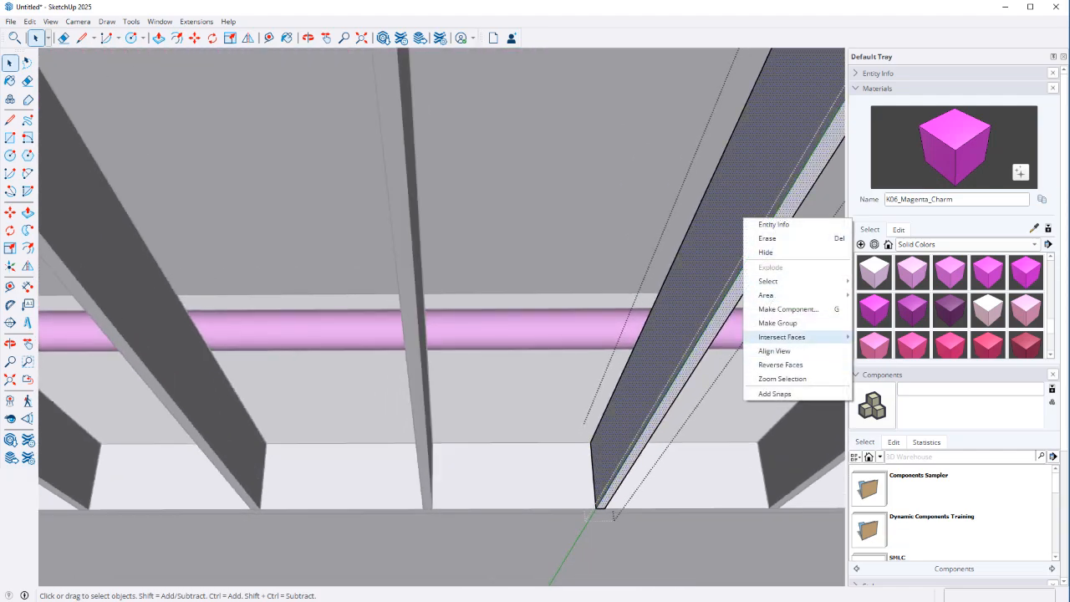
{"action": "left_click", "coordinate": [777, 322]}
{"action": "scroll", "coordinate": [414, 271], "scroll_direction": "down", "scroll_amount": 3}
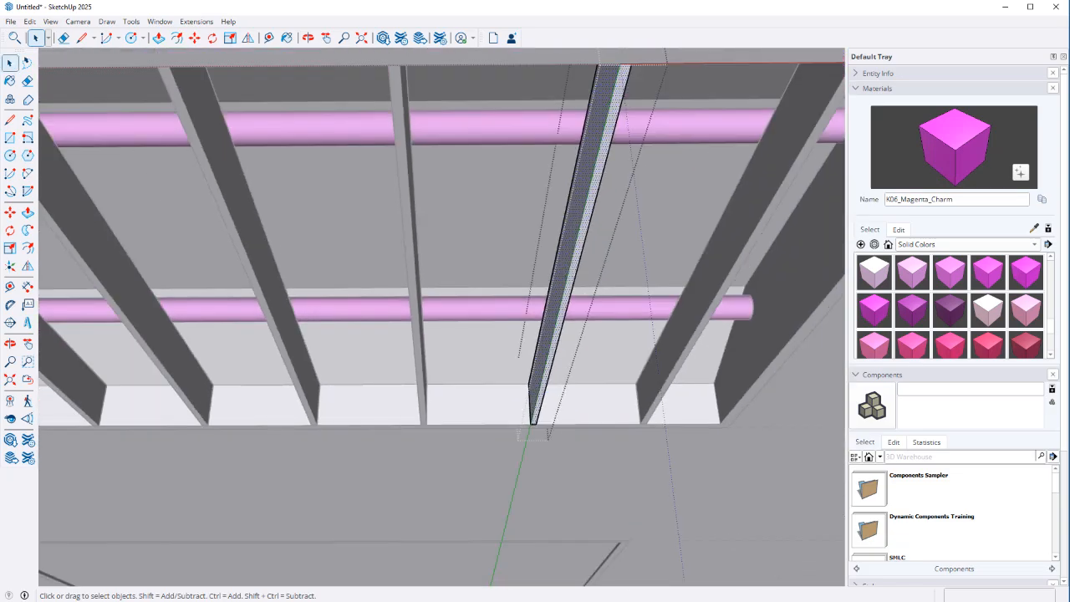
{"action": "key", "text": "Escape"}
Delete all cross dividers in the light housing except the one nearest its far end
{"action": "middle_click_drag", "start_coordinate": [518, 284], "coordinate": [292, 288]}
{"action": "left_click", "coordinate": [251, 306]}
{"action": "key", "text": "Delete"}
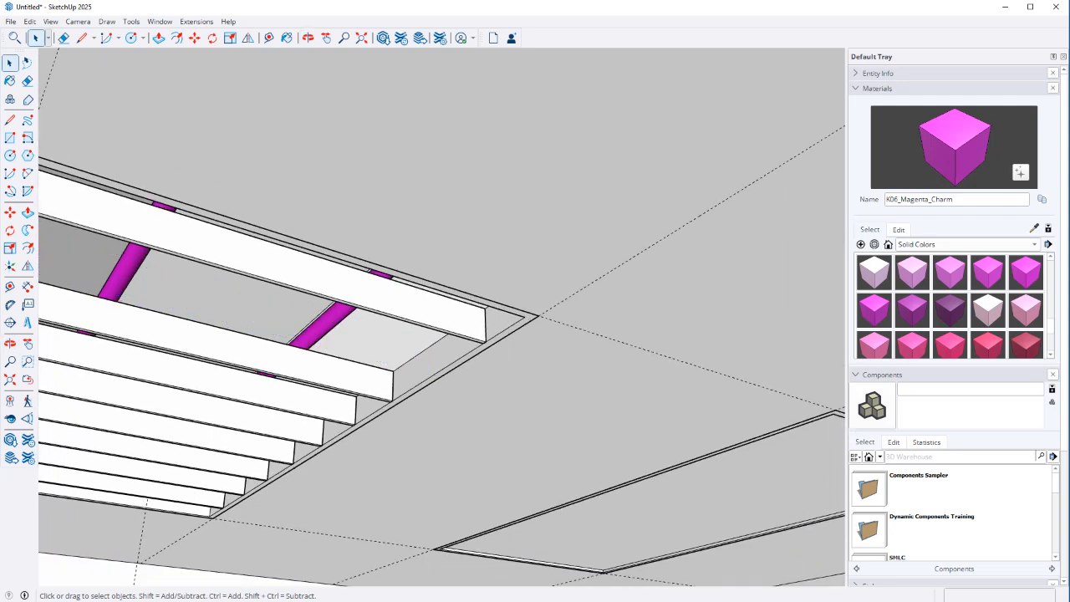
{"action": "left_click", "coordinate": [247, 351]}
{"action": "key", "text": "Delete"}
{"action": "left_click", "coordinate": [245, 385]}
{"action": "key", "text": "Delete"}
{"action": "left_click", "coordinate": [242, 417]}
{"action": "key", "text": "Delete"}
{"action": "left_click", "coordinate": [236, 442]}
{"action": "key", "text": "Delete"}
{"action": "left_click", "coordinate": [228, 461]}
{"action": "key", "text": "Delete"}
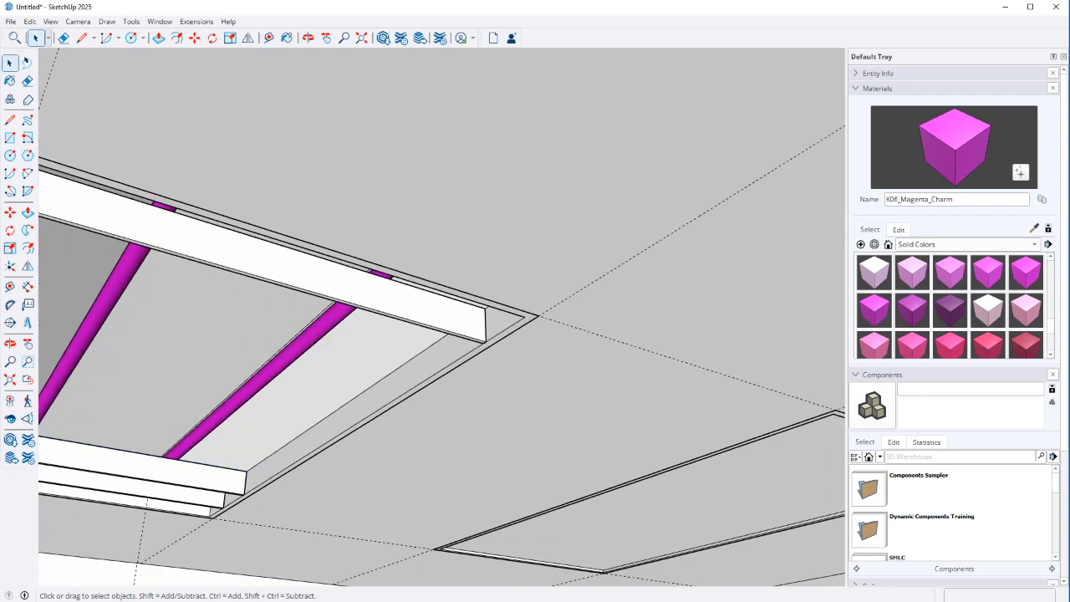
{"action": "left_click", "coordinate": [200, 496]}
{"action": "key", "text": "Delete"}
{"action": "left_click", "coordinate": [201, 476]}
{"action": "key", "text": "Delete"}
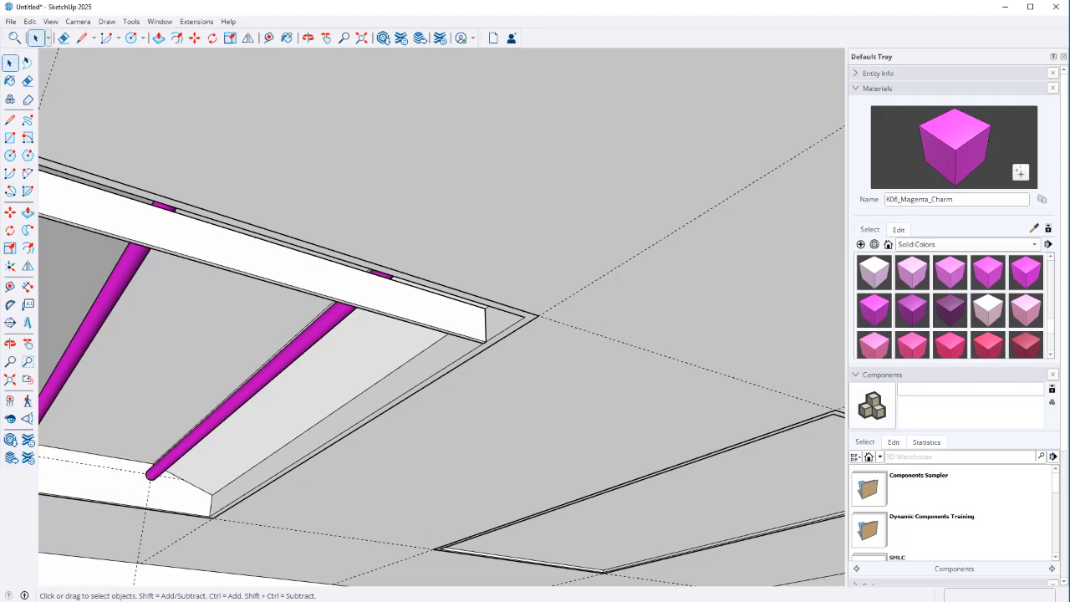
Open the remaining cross divider for editing and select all of its geometry
{"action": "triple_click", "coordinate": [376, 293]}
{"action": "middle_click_drag", "start_coordinate": [376, 293], "coordinate": [559, 297]}
{"action": "scroll", "coordinate": [558, 297], "scroll_direction": "up", "scroll_amount": 3}
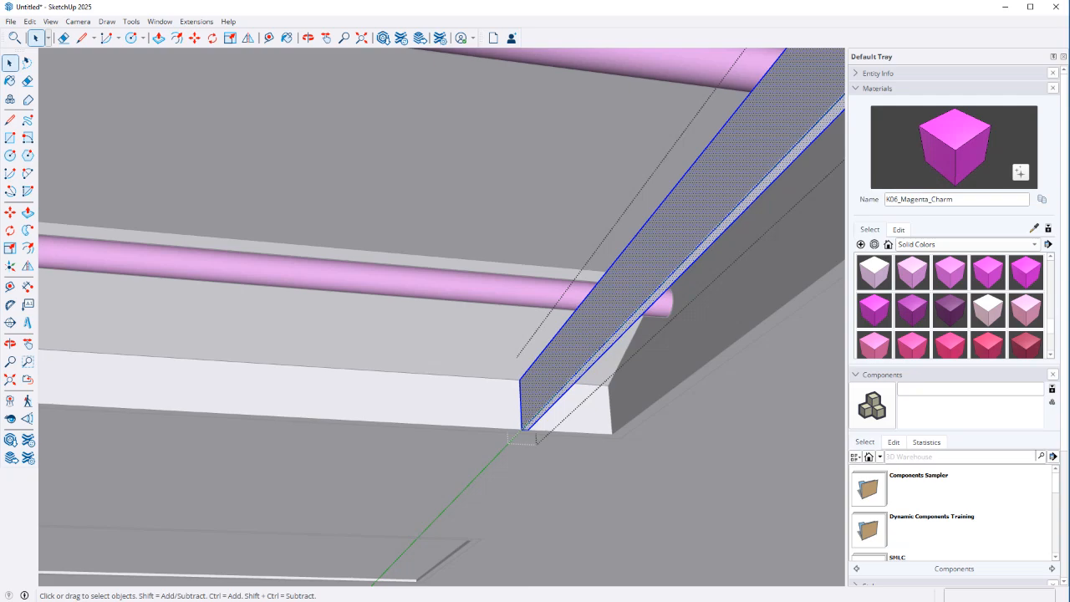
Reverse the selected divider faces and reverse them once more back to their original orientation
{"action": "right_click", "coordinate": [720, 201]}
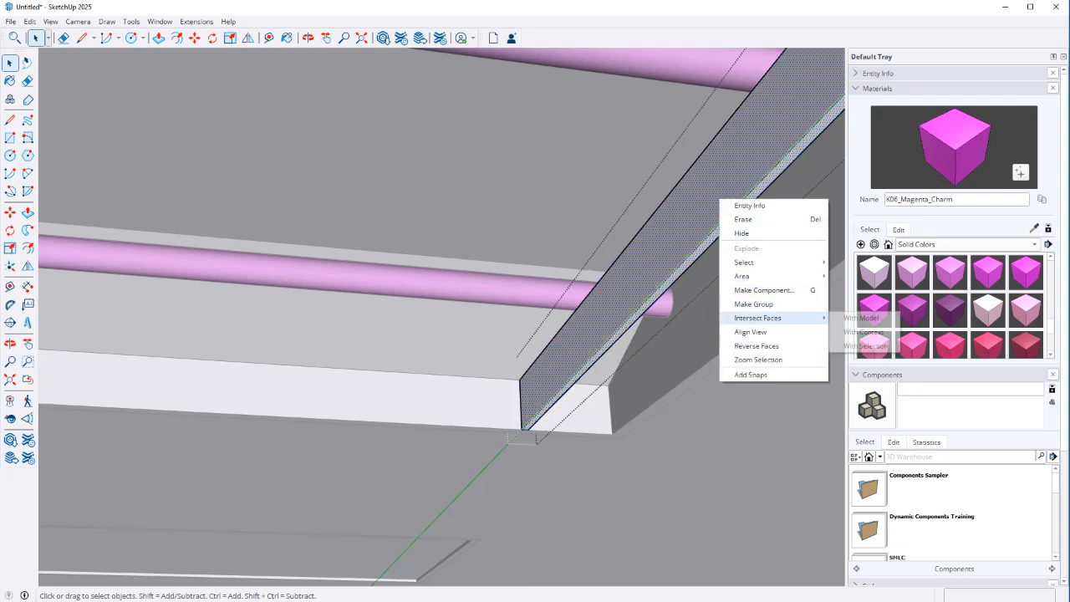
{"action": "left_click", "coordinate": [757, 346]}
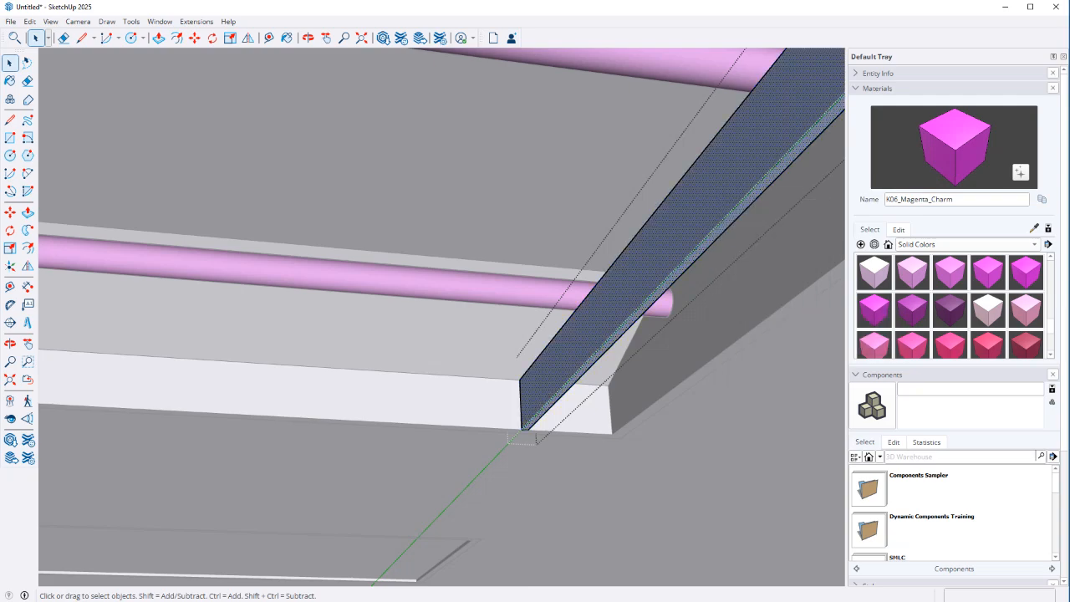
{"action": "right_click", "coordinate": [691, 225]}
{"action": "left_click", "coordinate": [736, 375]}
Paint the open divider's sides, underside and end with K06_Magenta_Charm and close the divider for editing
{"action": "key", "text": "b"}
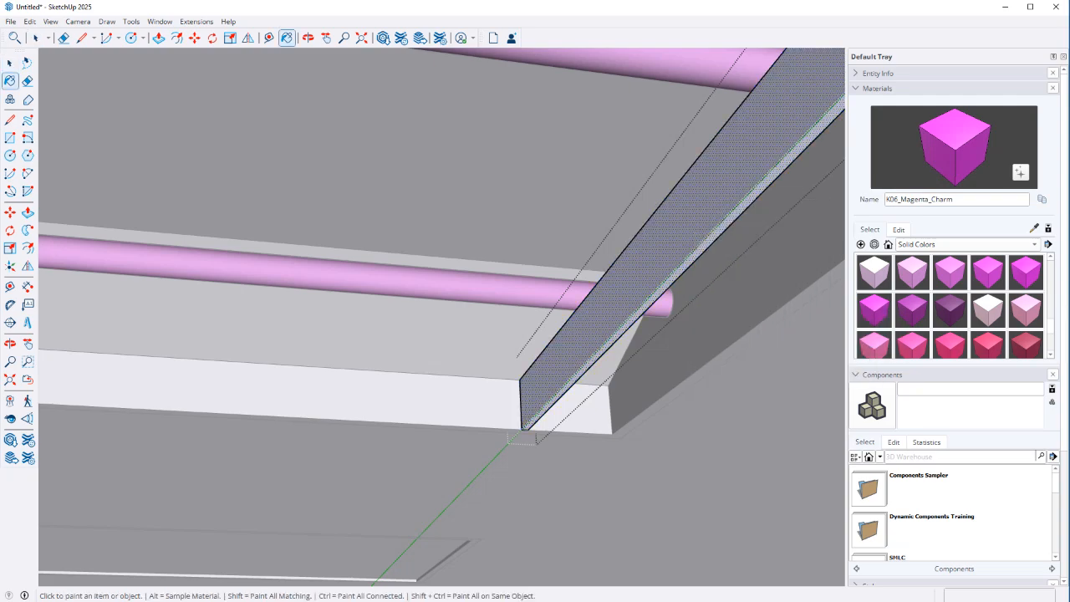
{"action": "mouse_move", "coordinate": [735, 368]}
{"action": "middle_mouse_down"}
{"action": "mouse_move", "coordinate": [477, 360]}
{"action": "mouse_move", "coordinate": [410, 443]}
{"action": "mouse_move", "coordinate": [481, 360]}
{"action": "middle_mouse_up"}
{"action": "key", "text": "space"}
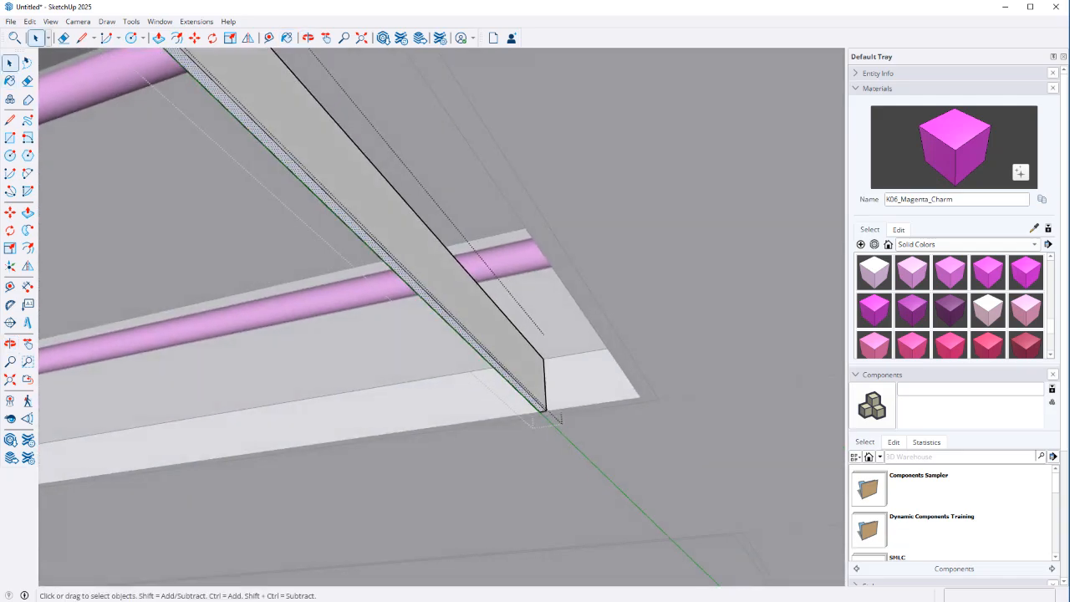
{"action": "left_click", "coordinate": [451, 293], "text": "shift"}
{"action": "key", "text": "b"}
{"action": "left_click", "coordinate": [451, 293]}
{"action": "mouse_move", "coordinate": [451, 292]}
{"action": "middle_mouse_down"}
{"action": "mouse_move", "coordinate": [518, 418]}
{"action": "mouse_move", "coordinate": [486, 358]}
{"action": "mouse_move", "coordinate": [493, 389]}
{"action": "mouse_move", "coordinate": [468, 468]}
{"action": "middle_mouse_up"}
{"action": "scroll", "coordinate": [486, 357], "scroll_direction": "up", "scroll_amount": 5}
{"action": "left_click", "coordinate": [520, 493]}
{"action": "mouse_move", "coordinate": [520, 493]}
{"action": "middle_mouse_down"}
{"action": "mouse_move", "coordinate": [535, 418]}
{"action": "mouse_move", "coordinate": [484, 298]}
{"action": "middle_mouse_up"}
{"action": "key", "text": "space"}
{"action": "scroll", "coordinate": [485, 298], "scroll_direction": "down", "scroll_amount": 7}
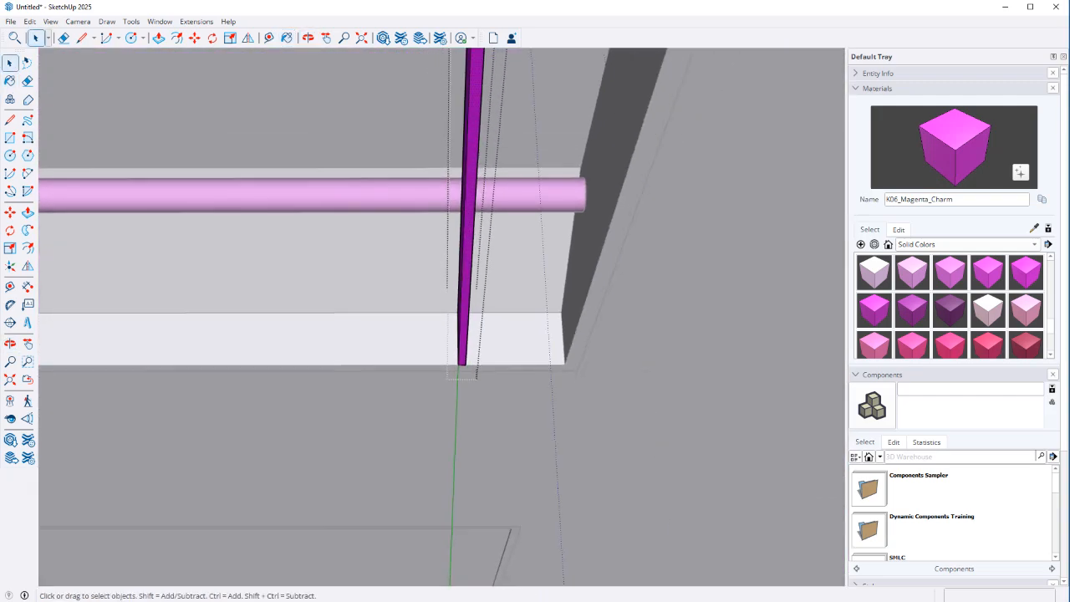
{"action": "key", "text": "Escape"}
Copy the painted divider 5" along the tubes, away from the housing's far end
{"action": "middle_click_drag", "start_coordinate": [484, 334], "coordinate": [577, 333]}
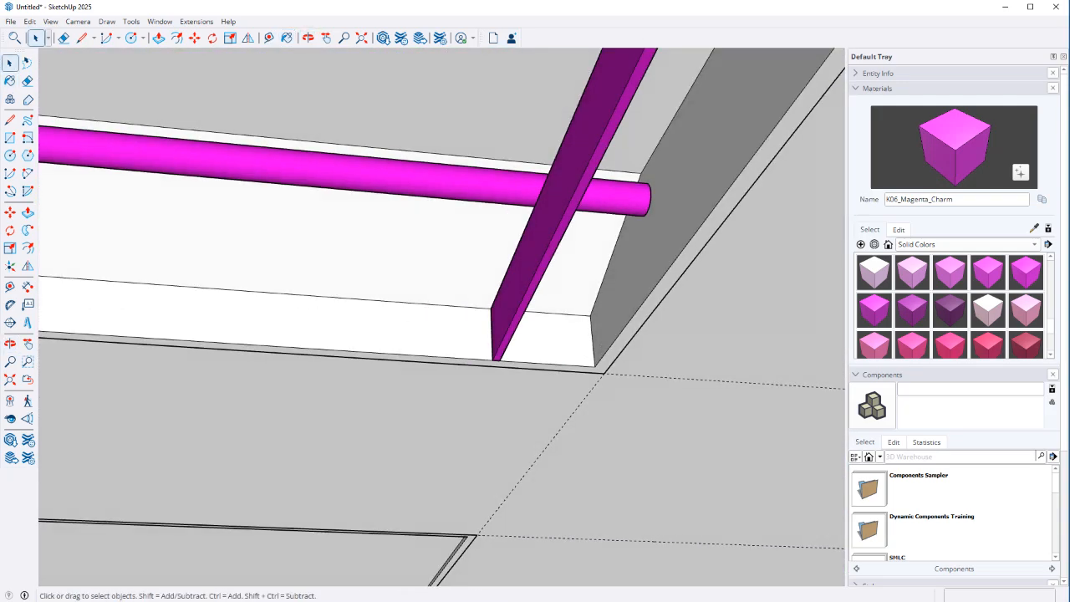
{"action": "left_click", "coordinate": [535, 251]}
{"action": "middle_click_drag", "start_coordinate": [540, 259], "coordinate": [481, 266]}
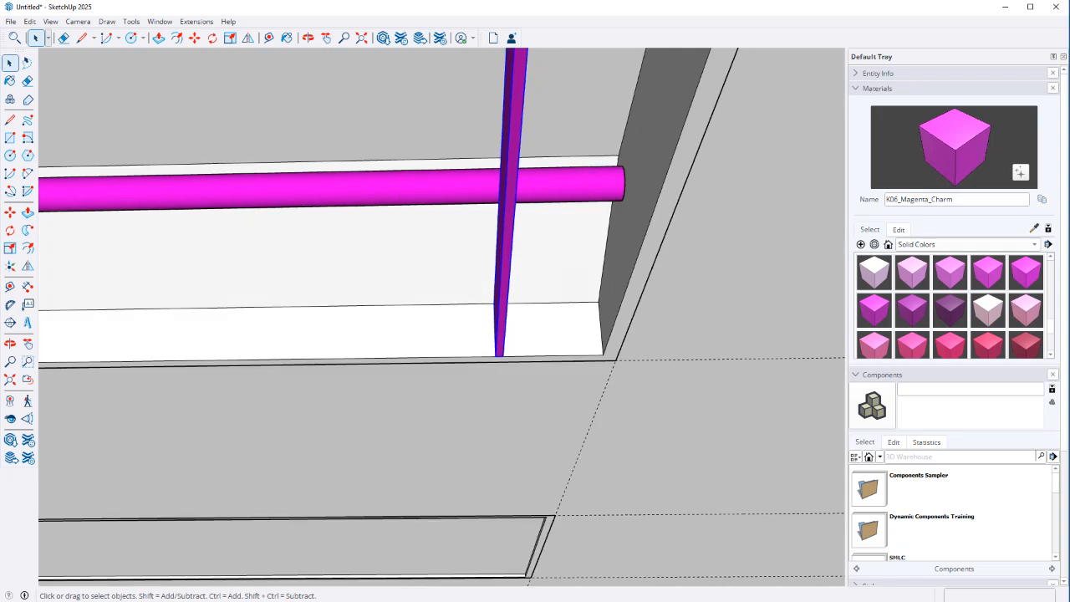
{"action": "scroll", "coordinate": [544, 348], "scroll_direction": "down", "scroll_amount": 3}
{"action": "key", "text": "m"}
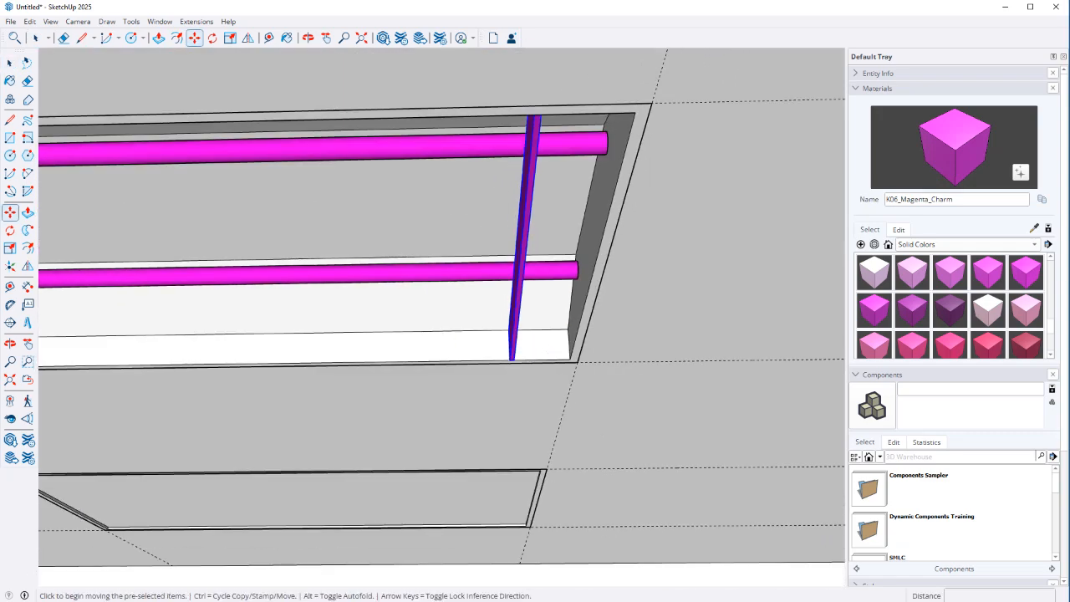
{"action": "key", "text": "ctrl"}
{"action": "left_click", "coordinate": [550, 354]}
{"action": "type", "text": "5"}
{"action": "key", "text": "Return"}
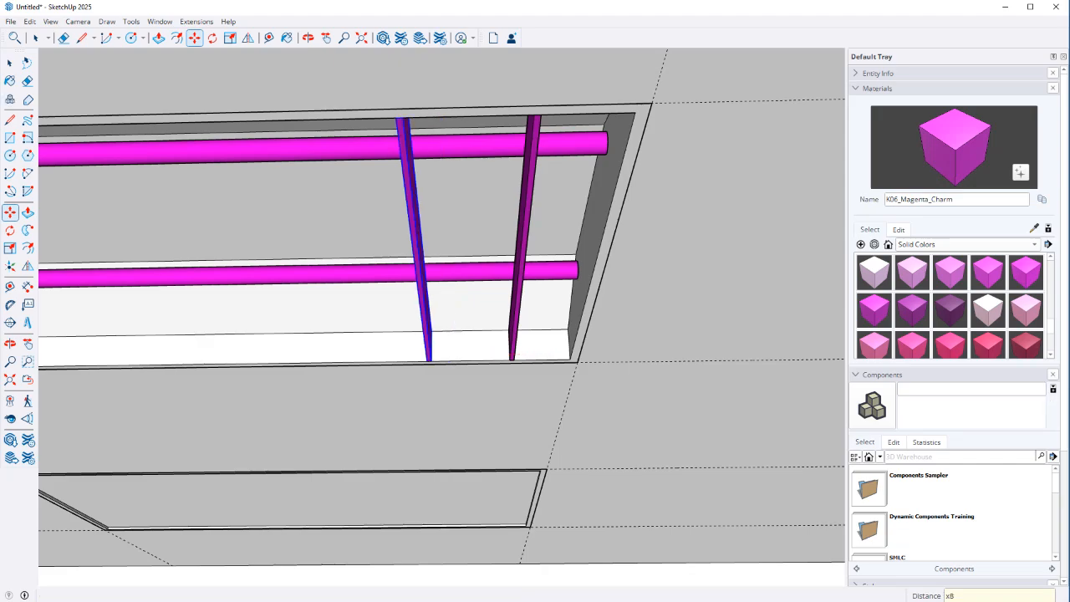
Array the divider copy along the housing with the multiplier x8
{"action": "key", "text": "Return"}
{"action": "scroll", "coordinate": [522, 335], "scroll_direction": "down", "scroll_amount": 1}
{"action": "middle_click_drag", "start_coordinate": [520, 334], "coordinate": [439, 342]}
{"action": "scroll", "coordinate": [368, 330], "scroll_direction": "down", "scroll_amount": 3}
{"action": "scroll", "coordinate": [280, 347], "scroll_direction": "down", "scroll_amount": 3}
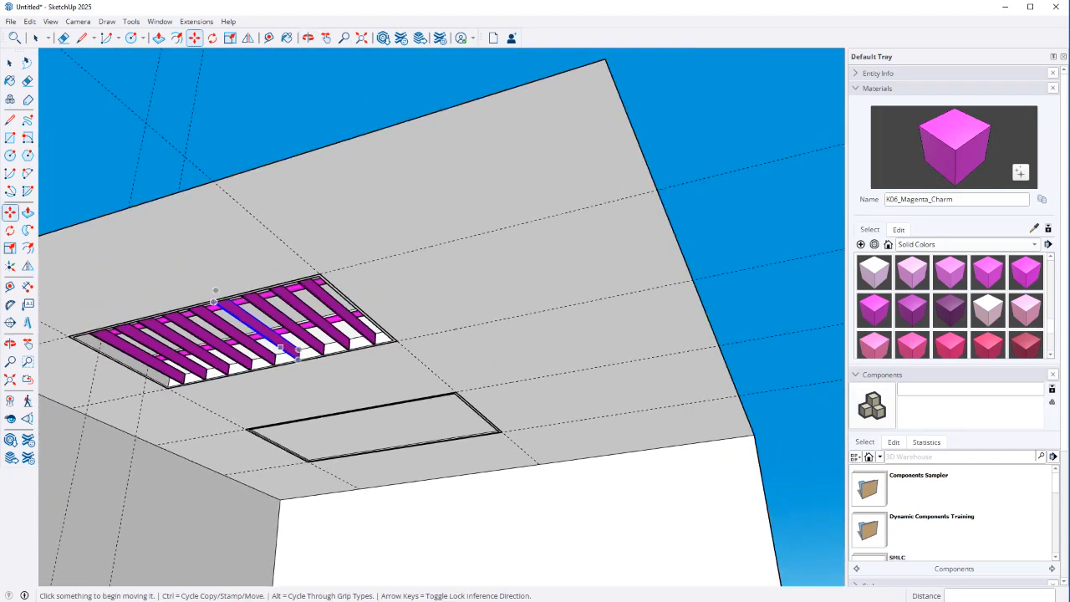
{"action": "scroll", "coordinate": [280, 348], "scroll_direction": "down", "scroll_amount": 1}
{"action": "scroll", "coordinate": [284, 351], "scroll_direction": "up", "scroll_amount": 5}
{"action": "middle_click_drag", "start_coordinate": [284, 347], "coordinate": [512, 293]}
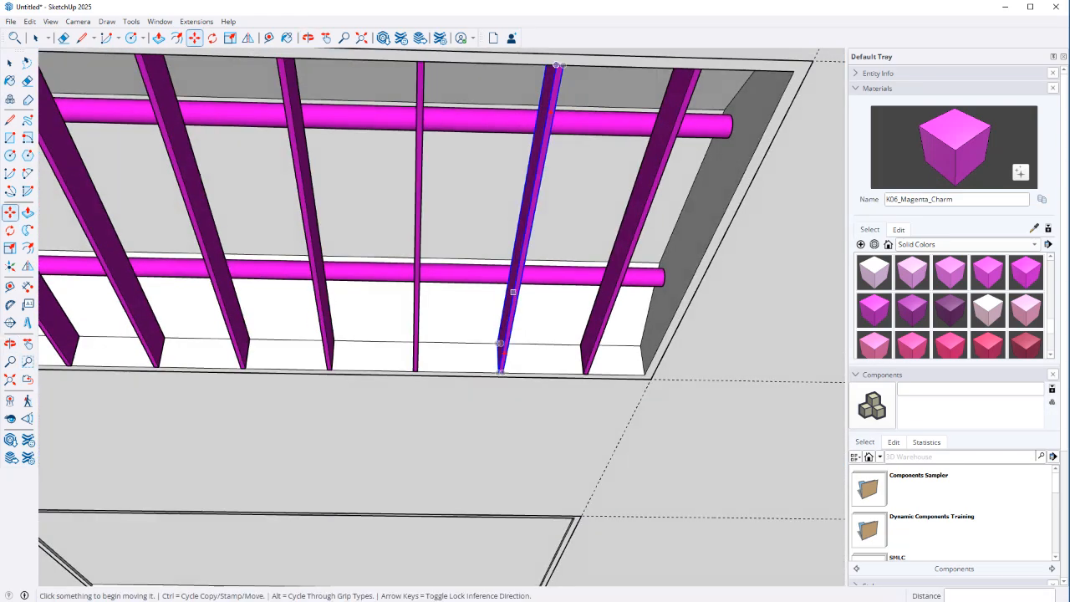
{"action": "key", "text": "space"}
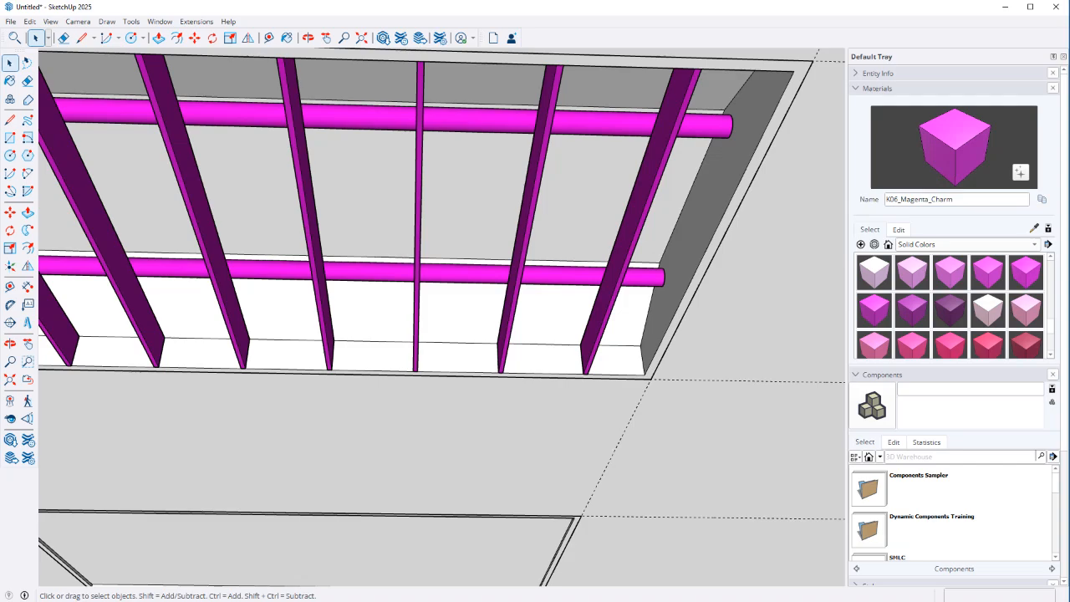
Rename the dividers' K06_Magenta_Charm material as Reflect material
{"action": "left_click_drag", "start_coordinate": [970, 199], "coordinate": [886, 200]}
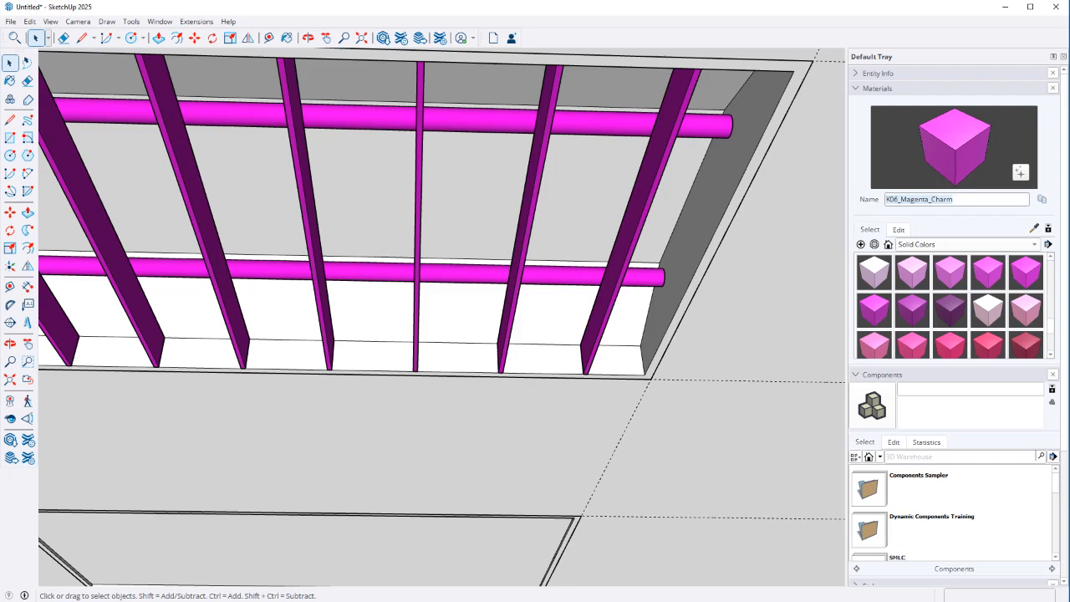
{"action": "type", "text": "Reflect"}
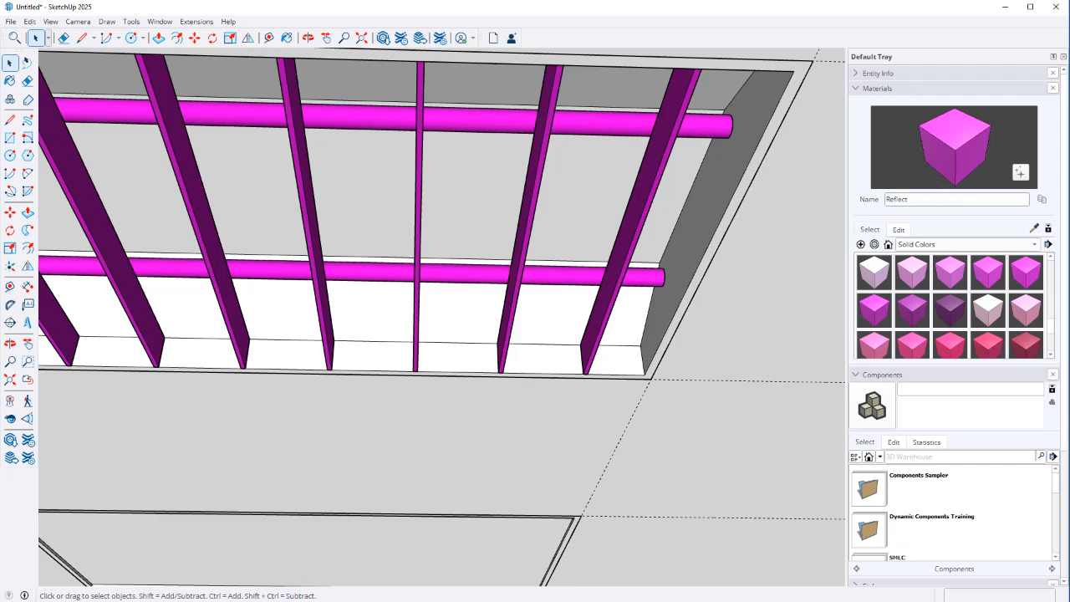
{"action": "type", "text": " material"}
{"action": "key", "text": "Return"}
Sample the materials of the fluorescent tube and the housing to check which ones are assigned
{"action": "middle_click_drag", "start_coordinate": [434, 318], "coordinate": [385, 305]}
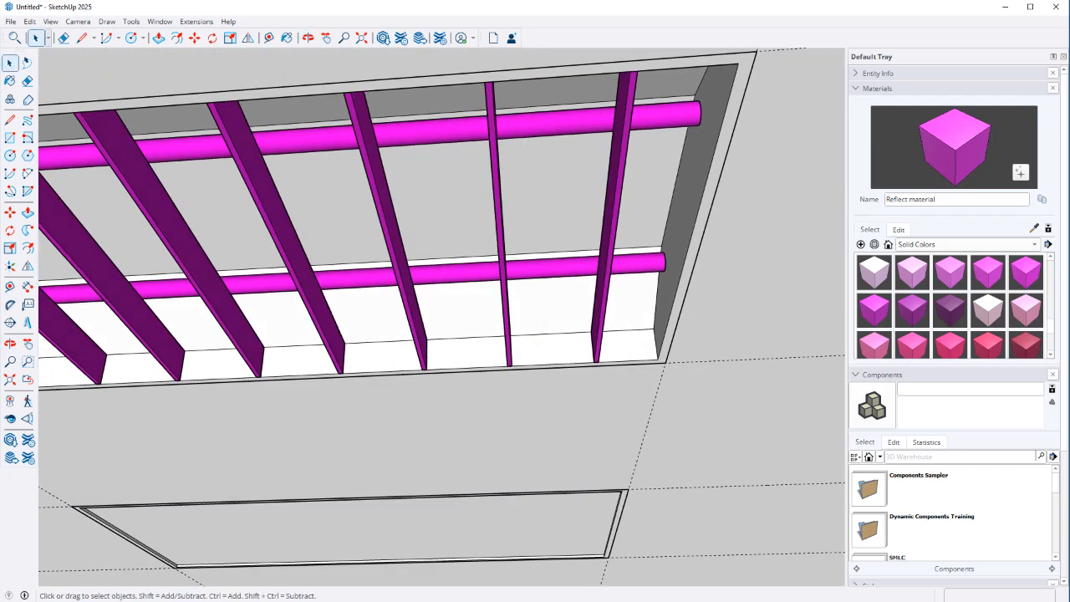
{"action": "key", "text": "b"}
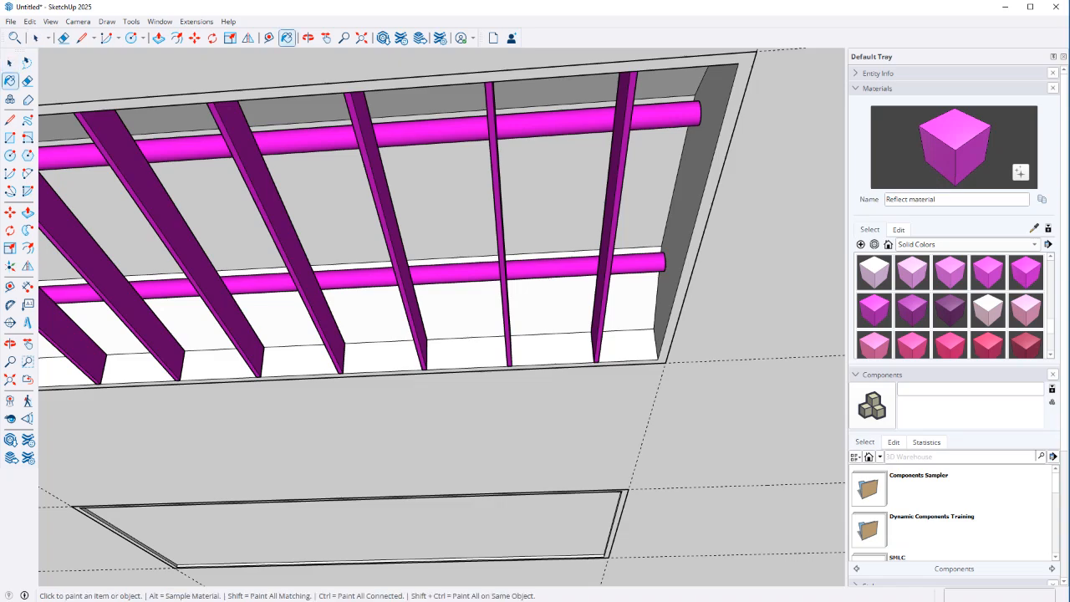
{"action": "key", "text": "space"}
{"action": "left_click", "coordinate": [912, 271]}
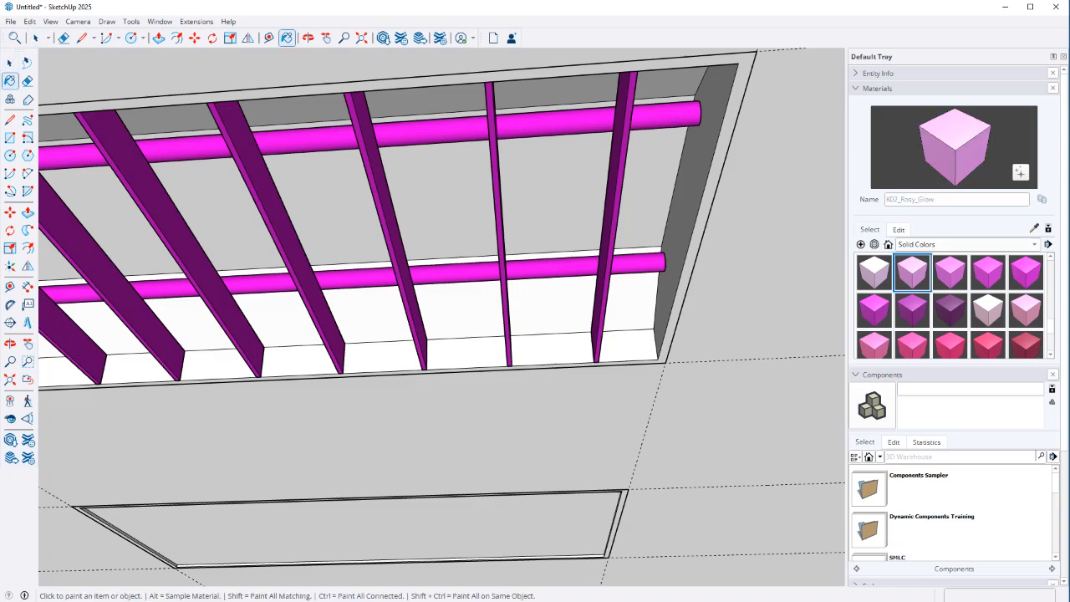
{"action": "key", "text": "alt"}
{"action": "left_click", "coordinate": [568, 267]}
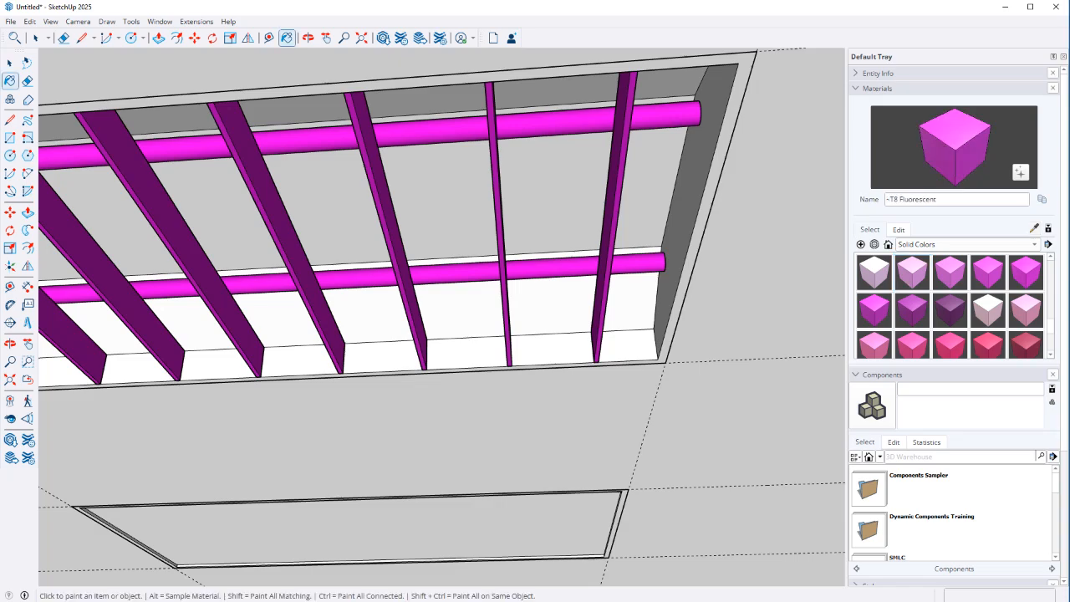
{"action": "key", "text": "alt"}
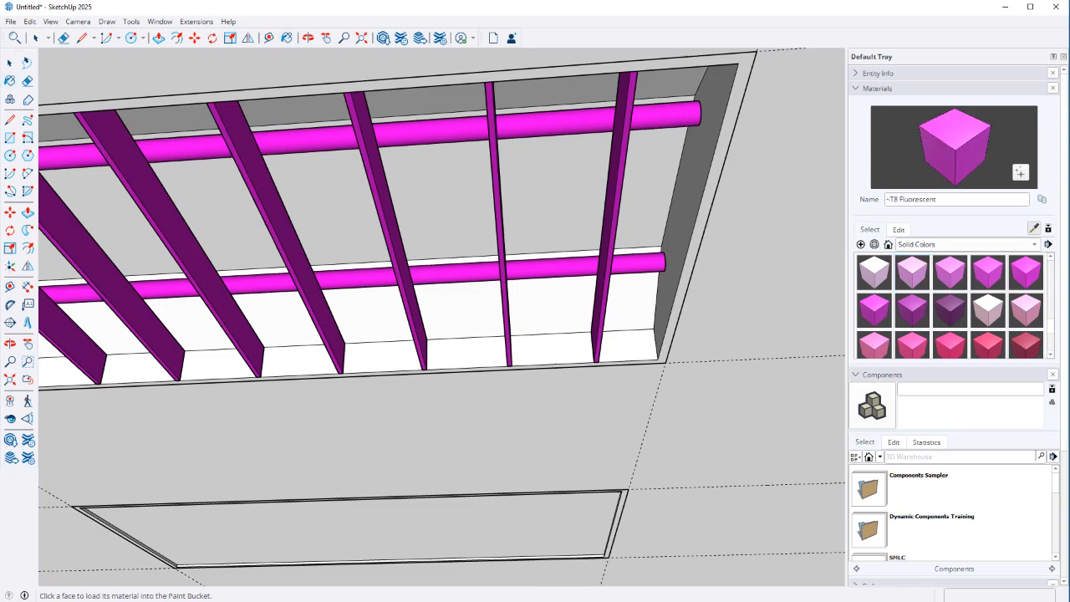
{"action": "left_click", "coordinate": [562, 311]}
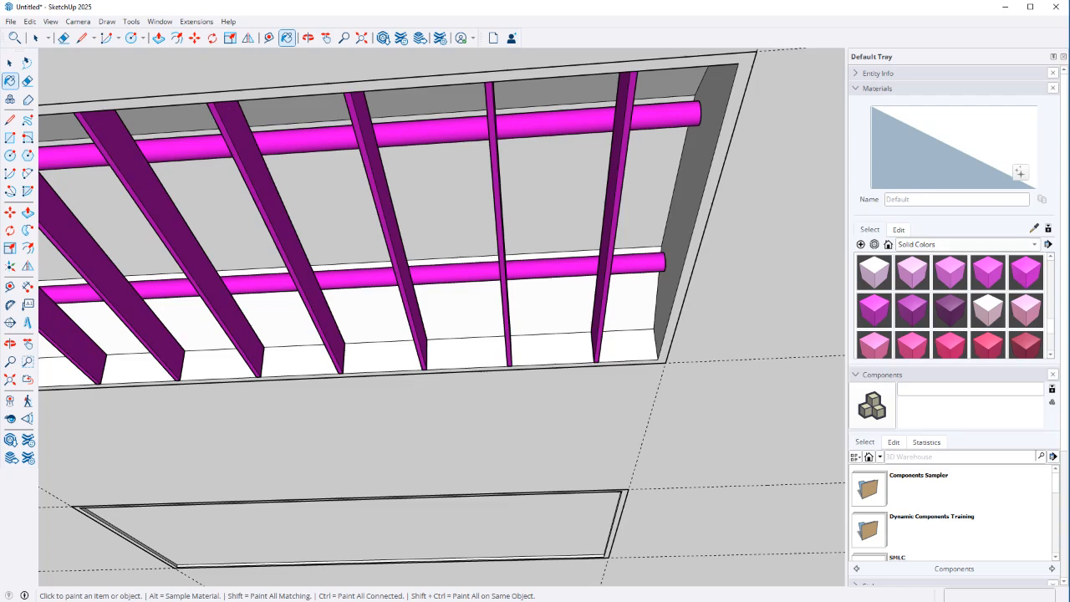
Sample the material from a cross divider and rename it as Reflective material
{"action": "key", "text": "alt"}
{"action": "middle_click_drag", "start_coordinate": [410, 269], "coordinate": [483, 264]}
{"action": "left_click", "coordinate": [482, 264], "text": "alt"}
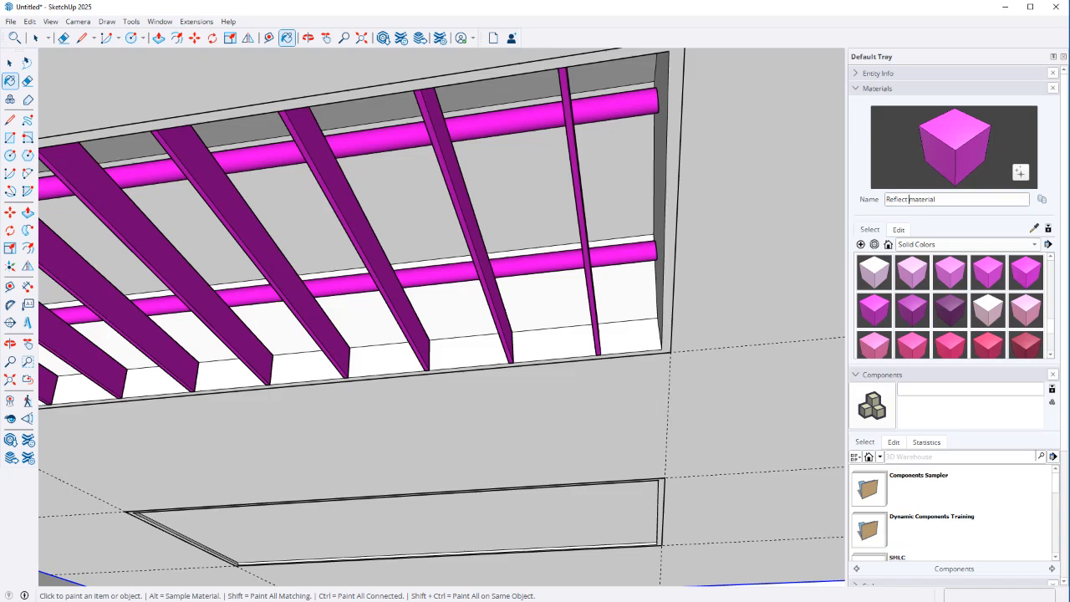
{"action": "type", "text": "ive"}
{"action": "middle_click_drag", "start_coordinate": [451, 276], "coordinate": [568, 279]}
{"action": "key", "text": "space"}
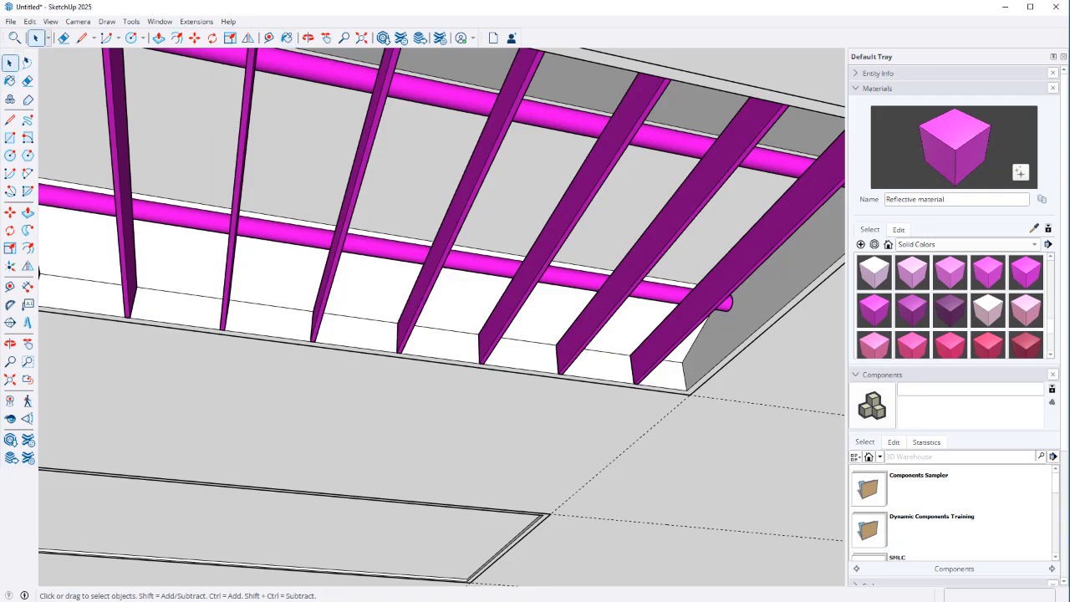
Sample the dividers' Reflective material and recolor it green by setting its HLS hue to 83
{"action": "scroll", "coordinate": [723, 284], "scroll_direction": "down", "scroll_amount": 3}
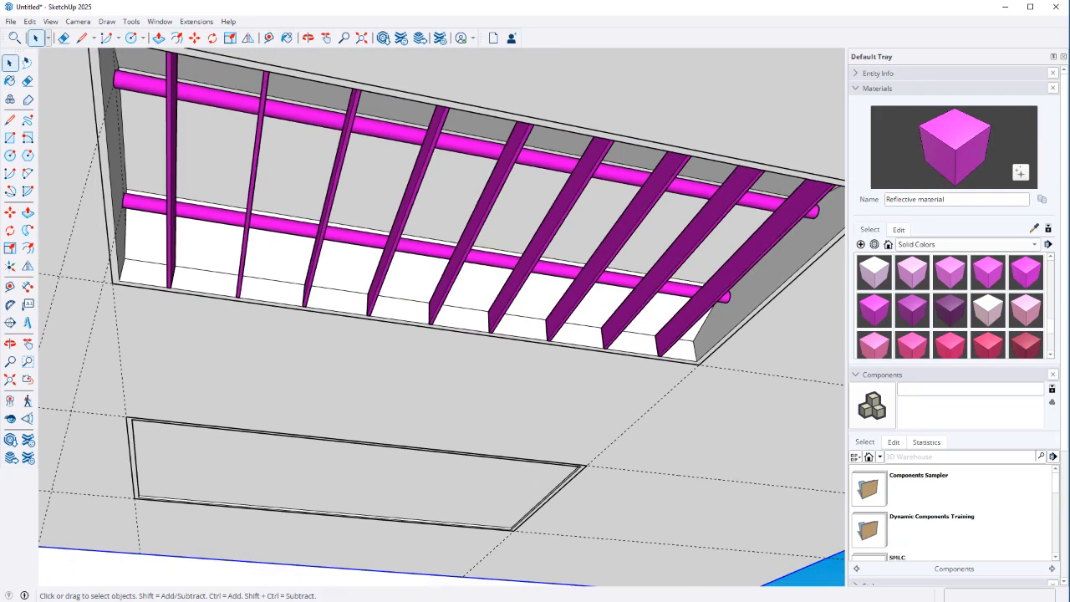
{"action": "middle_click_drag", "start_coordinate": [586, 285], "coordinate": [418, 280]}
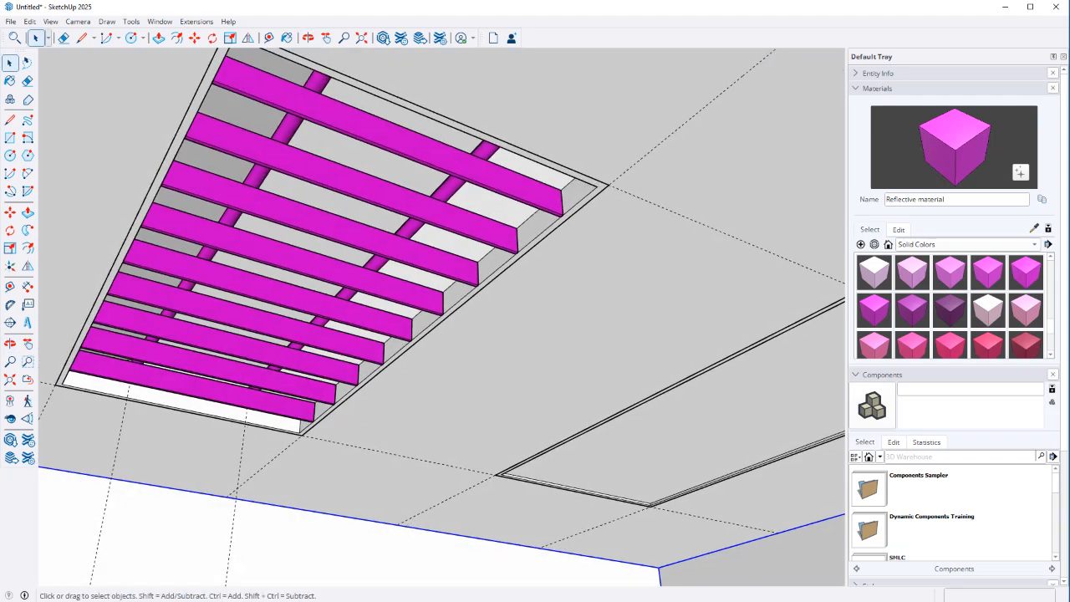
{"action": "left_click", "coordinate": [1034, 228]}
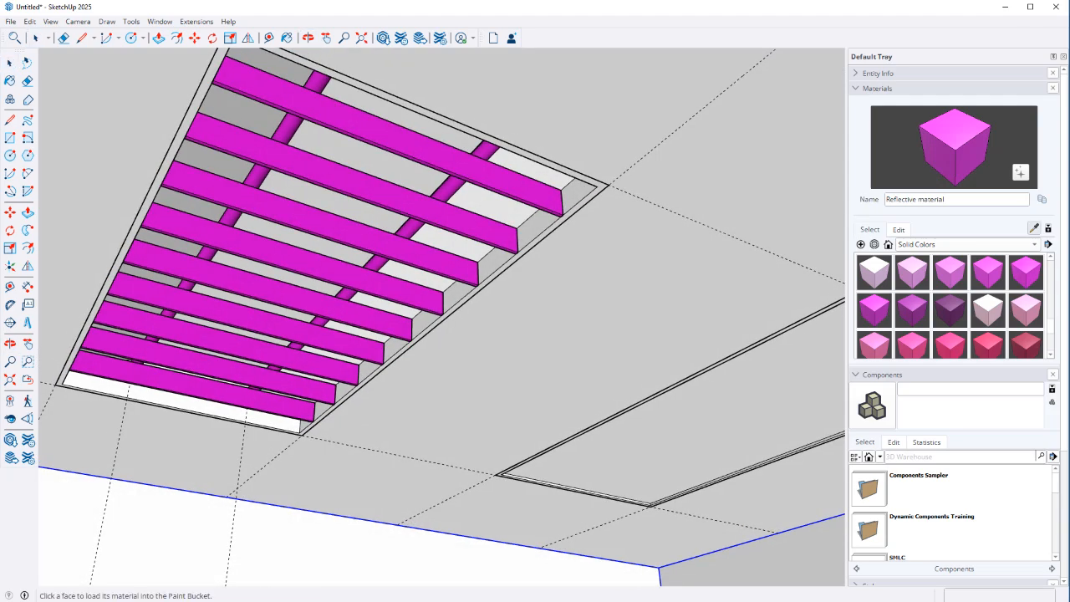
{"action": "left_click", "coordinate": [502, 180]}
{"action": "middle_click_drag", "start_coordinate": [501, 209], "coordinate": [597, 218]}
{"action": "key", "text": "space"}
{"action": "left_click", "coordinate": [898, 230]}
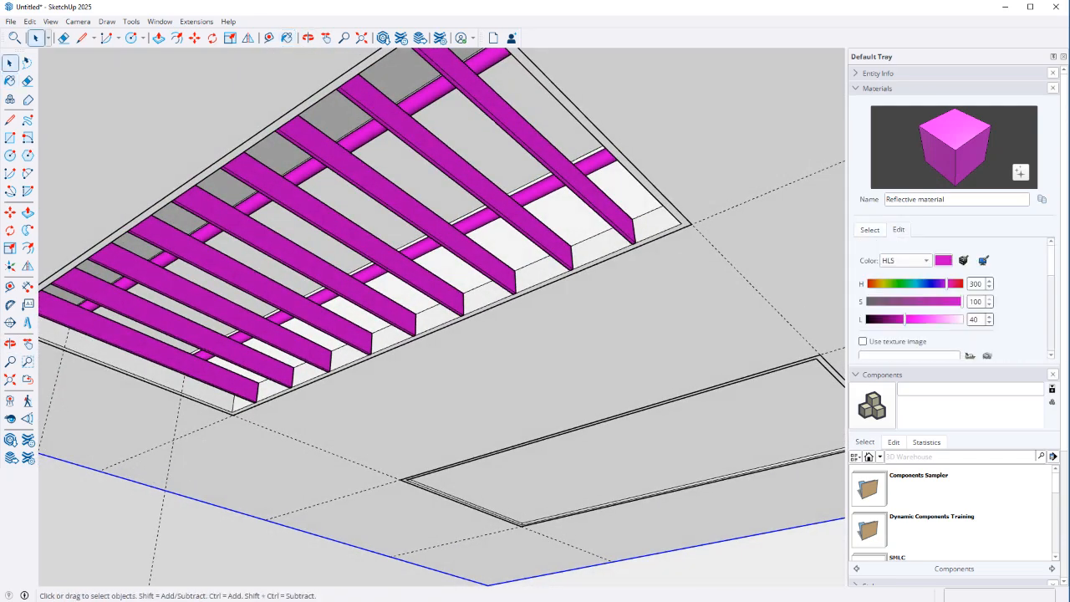
{"action": "left_click_drag", "start_coordinate": [946, 284], "coordinate": [890, 284]}
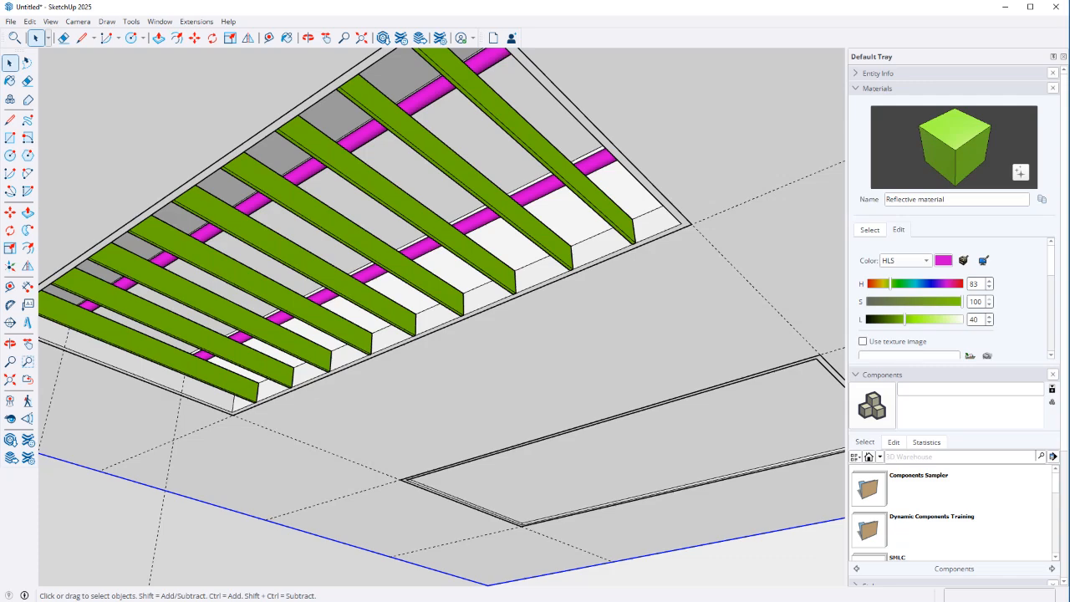
Undo the Reflective material's last hue change and paint all connected housing faces of the louvered light with that material
{"action": "key", "text": "ctrl+z"}
{"action": "middle_click_drag", "start_coordinate": [519, 251], "coordinate": [464, 284]}
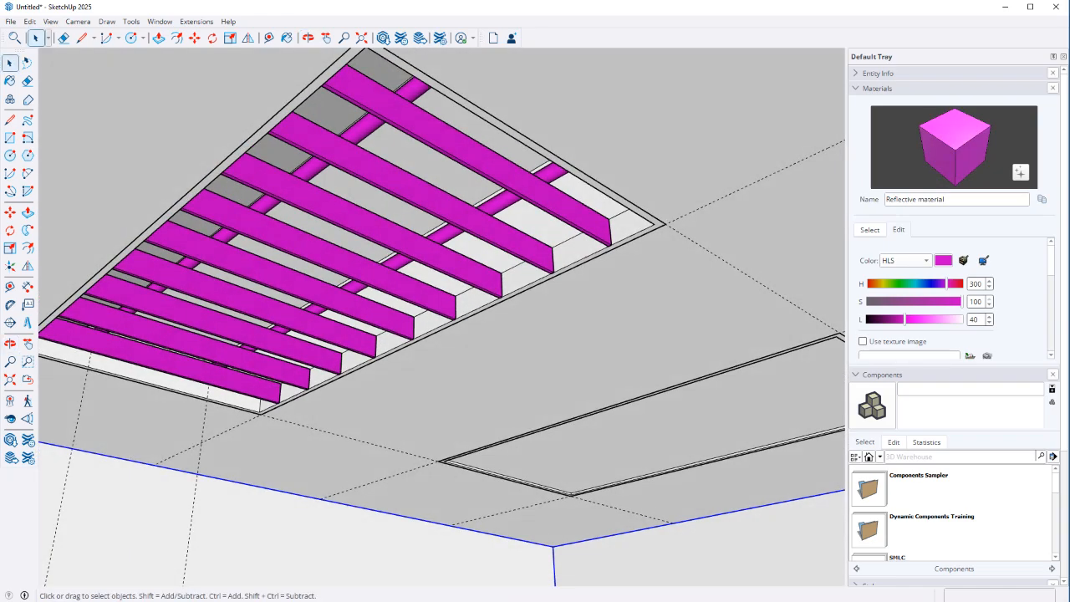
{"action": "scroll", "coordinate": [422, 376], "scroll_direction": "down", "scroll_amount": 2}
{"action": "double_click", "coordinate": [459, 310]}
{"action": "left_click", "coordinate": [459, 310]}
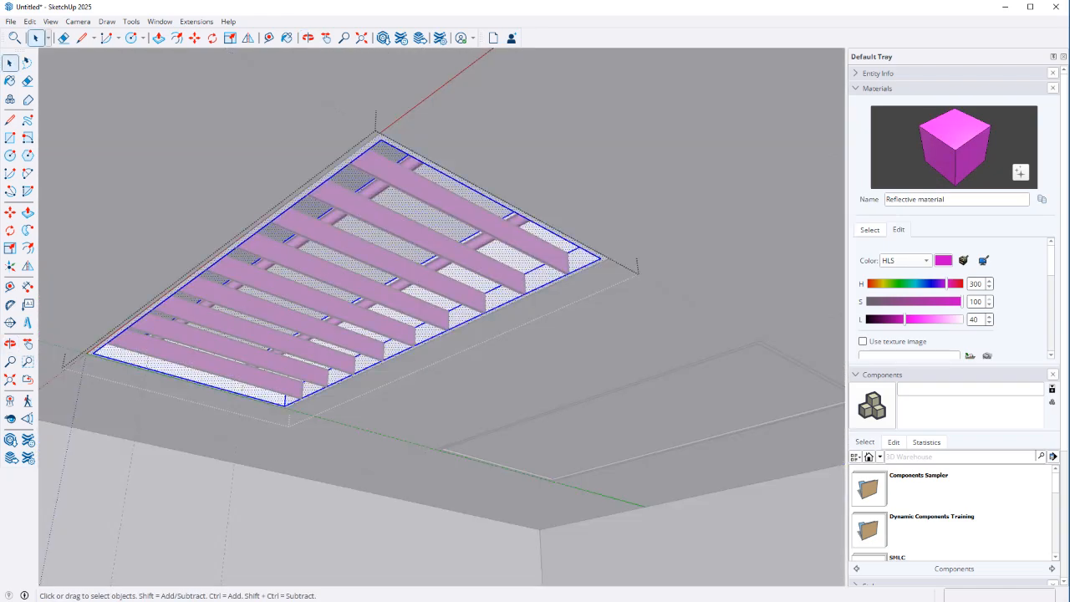
{"action": "scroll", "coordinate": [458, 311], "scroll_direction": "up", "scroll_amount": 3}
{"action": "double_click", "coordinate": [455, 264]}
{"action": "triple_click", "coordinate": [455, 265]}
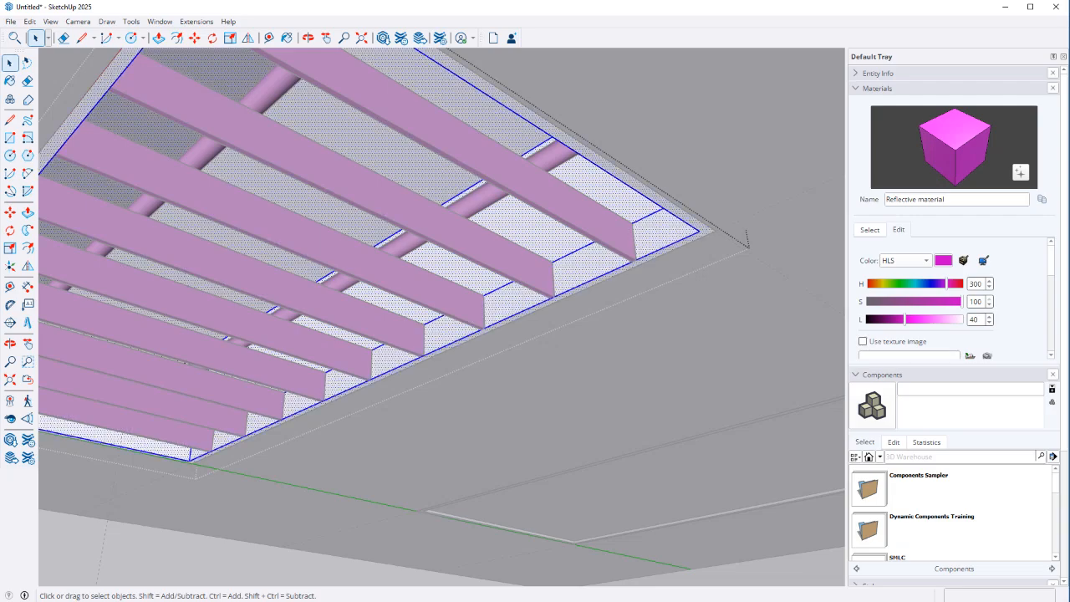
{"action": "key", "text": "b"}
{"action": "left_click", "coordinate": [455, 264]}
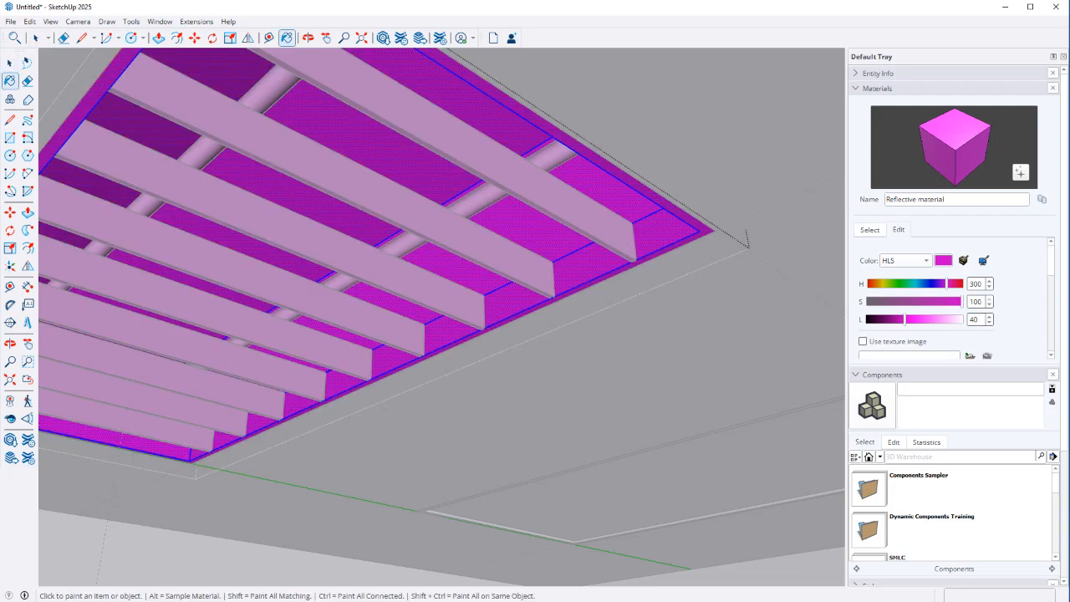
Paint the thin rim face around the louvered light's housing with the M06_Steel_Smoke solid color
{"action": "key", "text": "space"}
{"action": "left_click", "coordinate": [703, 229]}
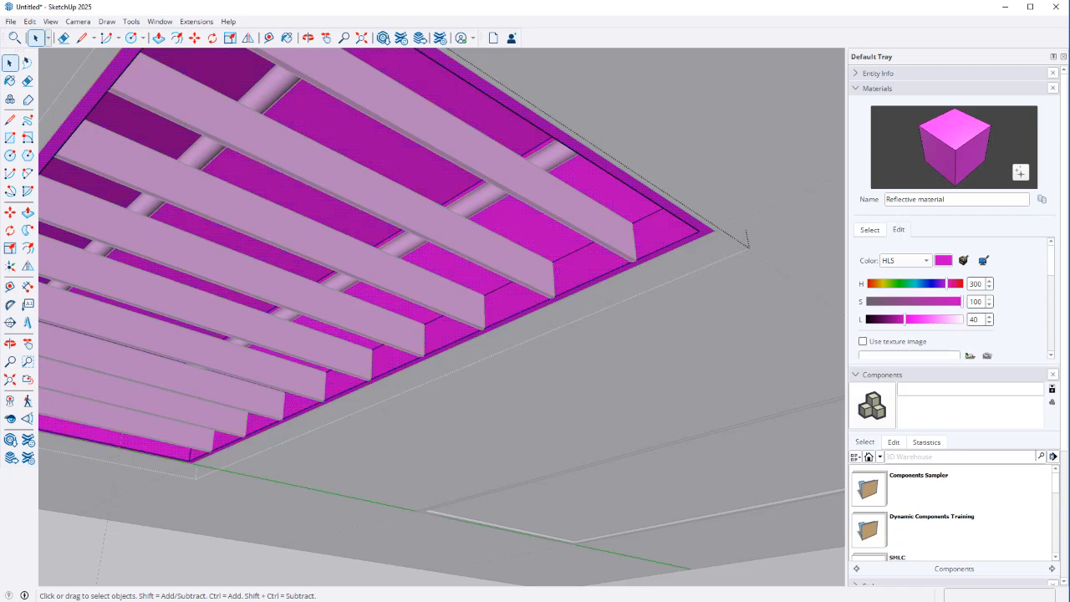
{"action": "left_click", "coordinate": [869, 230]}
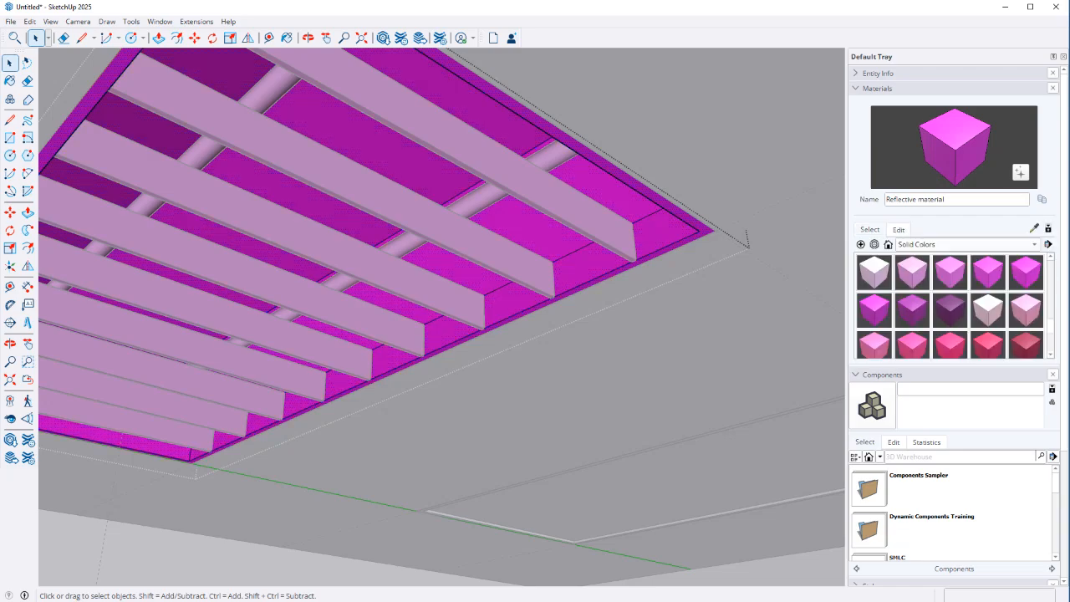
{"action": "scroll", "coordinate": [951, 306], "scroll_direction": "down", "scroll_amount": 4}
{"action": "scroll", "coordinate": [950, 277], "scroll_direction": "up", "scroll_amount": 1}
{"action": "left_click", "coordinate": [950, 277]}
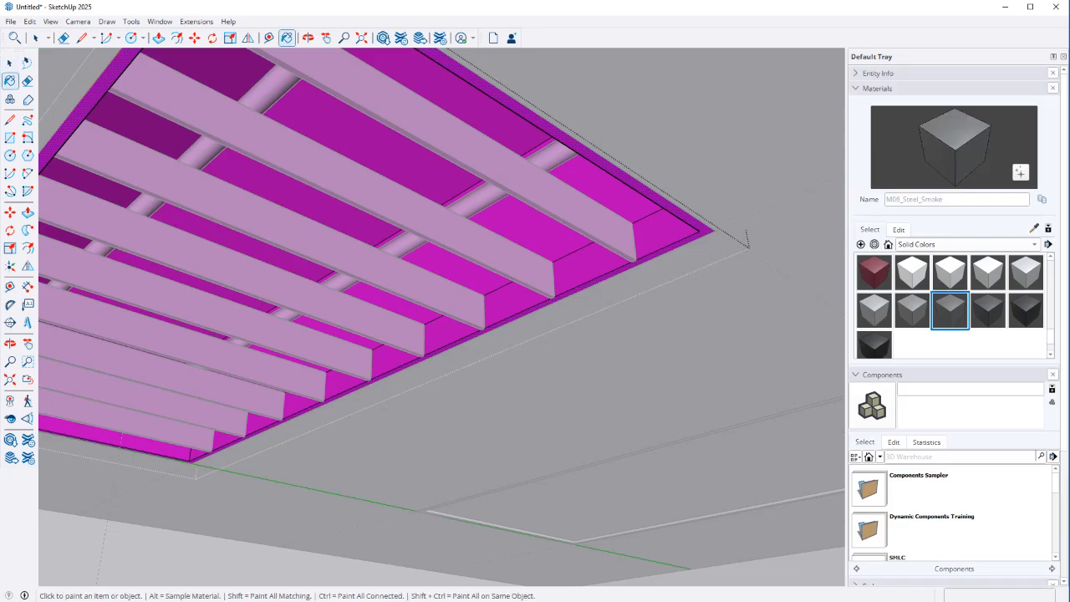
{"action": "left_click", "coordinate": [691, 219]}
{"action": "key", "text": "space"}
{"action": "key", "text": "Escape"}
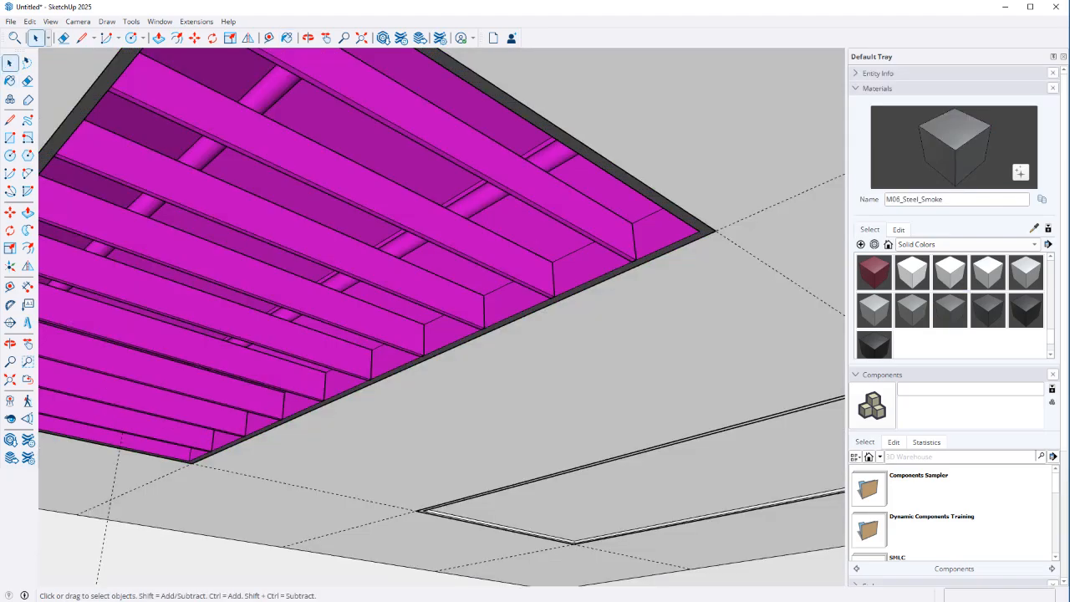
Switch to the browser and examine the reference images of the louvered ceiling light and the suspended linear fixture
{"action": "scroll", "coordinate": [494, 476], "scroll_direction": "down", "scroll_amount": 2}
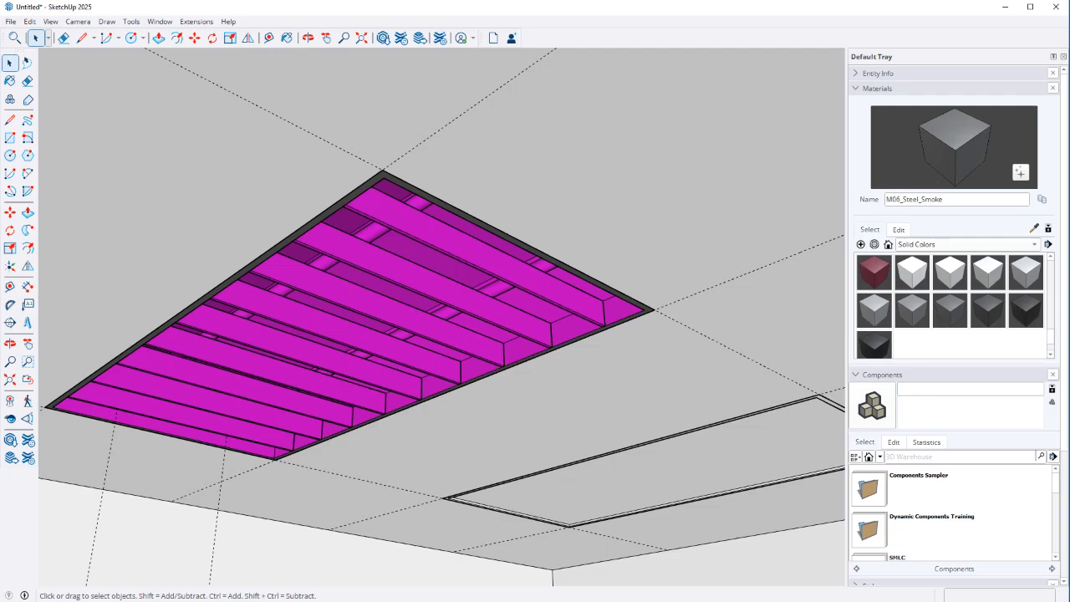
{"action": "left_click_drag", "start_coordinate": [1069, 44], "coordinate": [364, 43]}
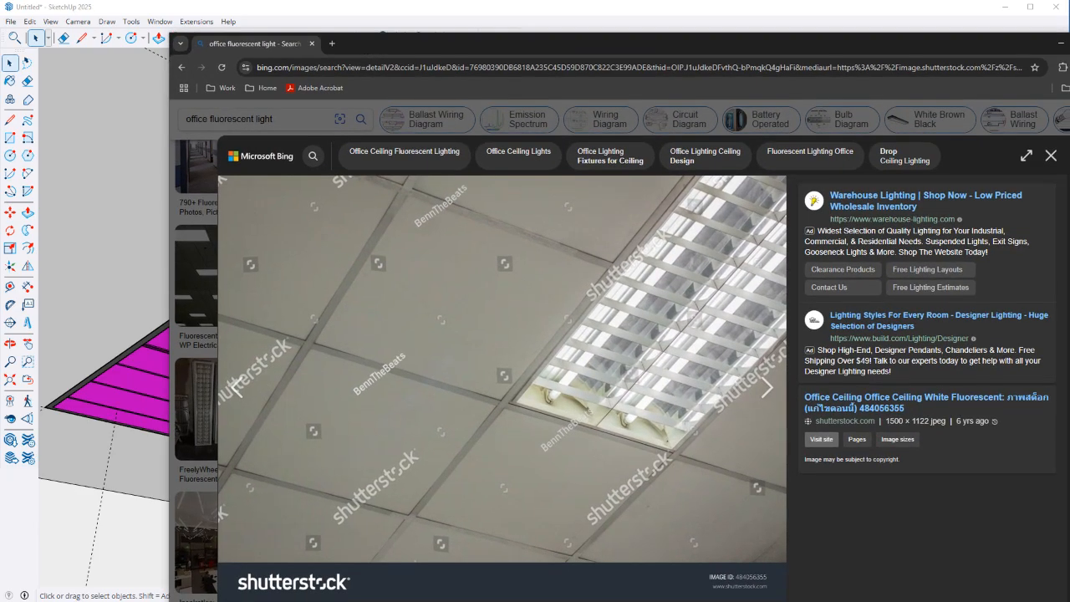
{"action": "left_click_drag", "start_coordinate": [364, 43], "coordinate": [1069, 132]}
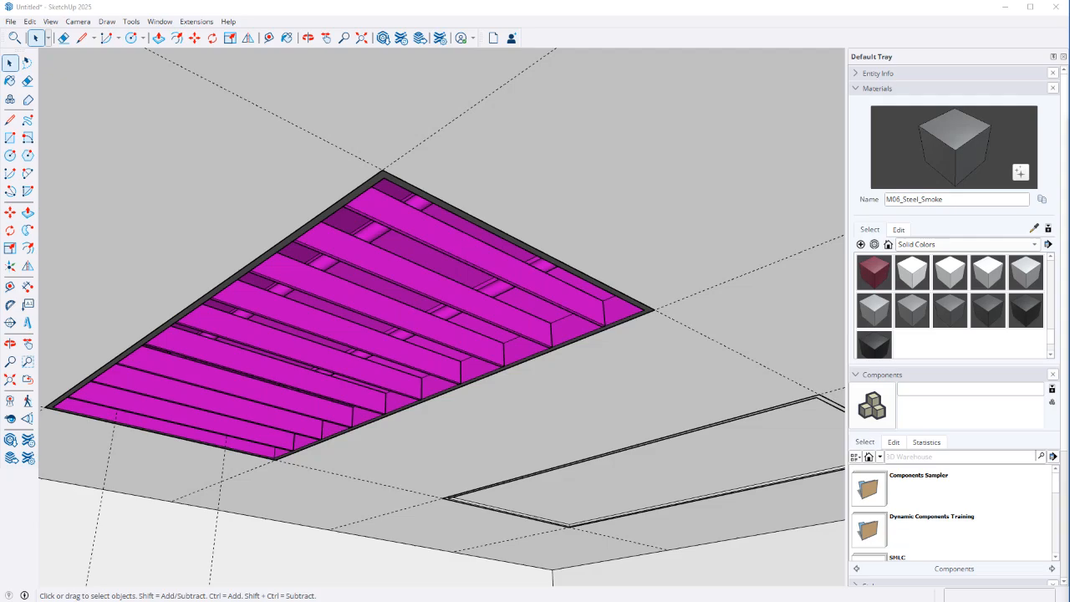
{"action": "mouse_move", "coordinate": [1069, 126]}
{"action": "left_mouse_down"}
{"action": "mouse_move", "coordinate": [922, 40]}
{"action": "mouse_move", "coordinate": [811, 52]}
{"action": "left_mouse_up"}
{"action": "left_click", "coordinate": [647, 285]}
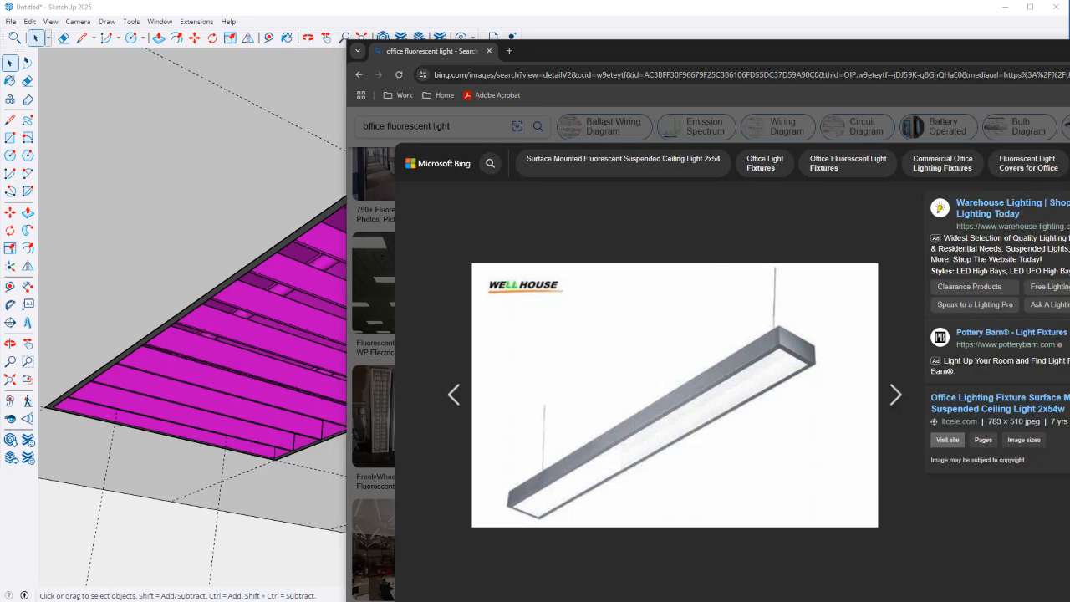
{"action": "mouse_move", "coordinate": [585, 51]}
{"action": "left_mouse_down"}
{"action": "mouse_move", "coordinate": [1069, 50]}
{"action": "mouse_move", "coordinate": [869, 0]}
{"action": "mouse_move", "coordinate": [962, 0]}
{"action": "mouse_move", "coordinate": [1069, 25]}
{"action": "left_mouse_up"}
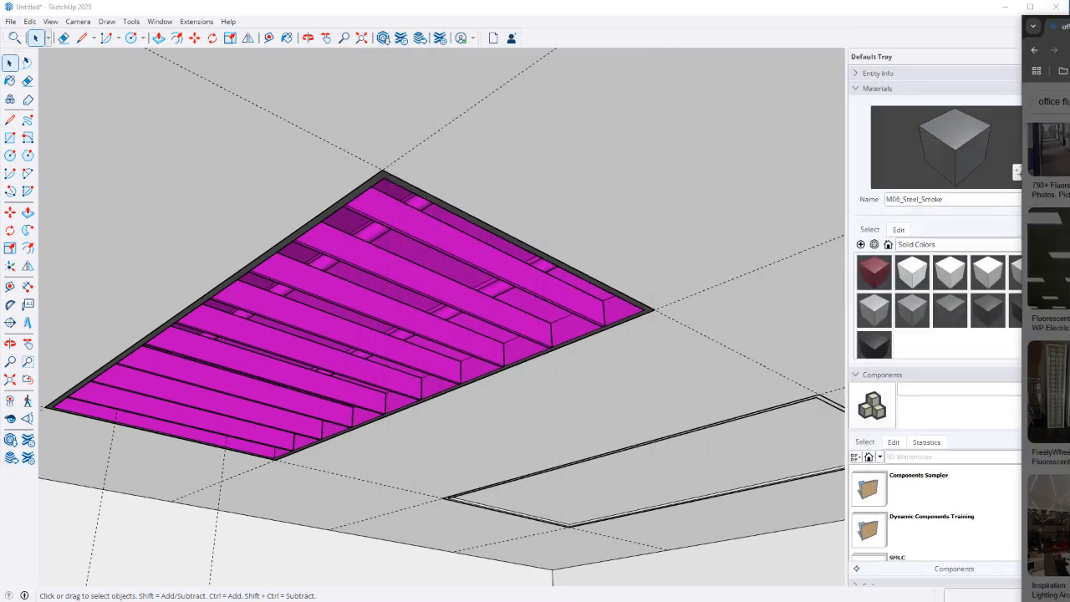
Draw a narrow strip about 4' long and 5" wide on the ceiling, starting at the louvered light's corner
{"action": "scroll", "coordinate": [411, 250], "scroll_direction": "down", "scroll_amount": 5}
{"action": "mouse_move", "coordinate": [411, 249]}
{"action": "middle_mouse_down"}
{"action": "mouse_move", "coordinate": [410, 303]}
{"action": "mouse_move", "coordinate": [368, 351]}
{"action": "mouse_move", "coordinate": [376, 452]}
{"action": "middle_mouse_up"}
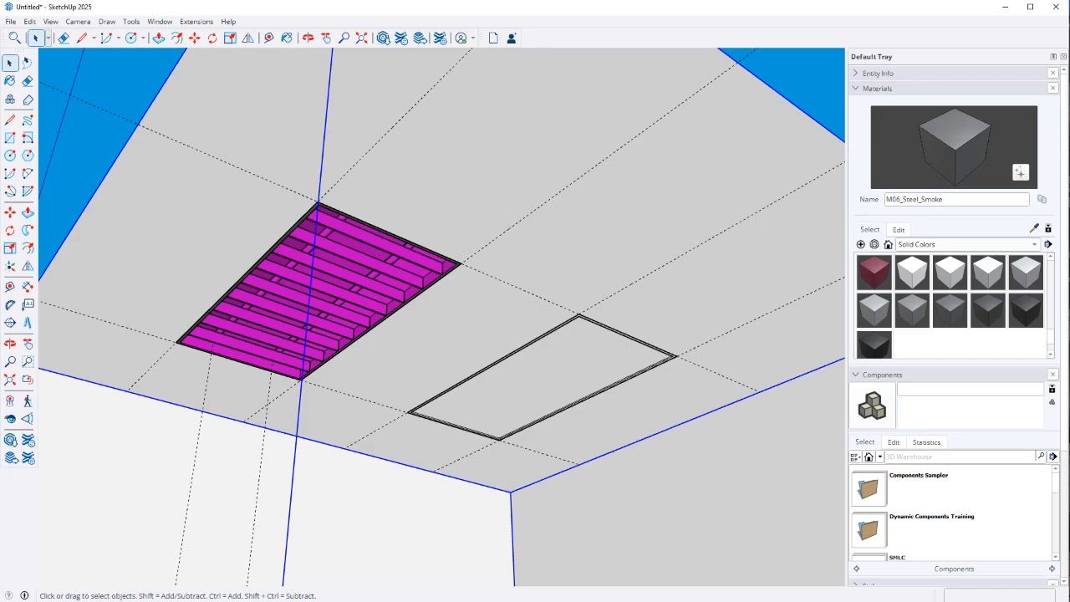
{"action": "key", "text": "l"}
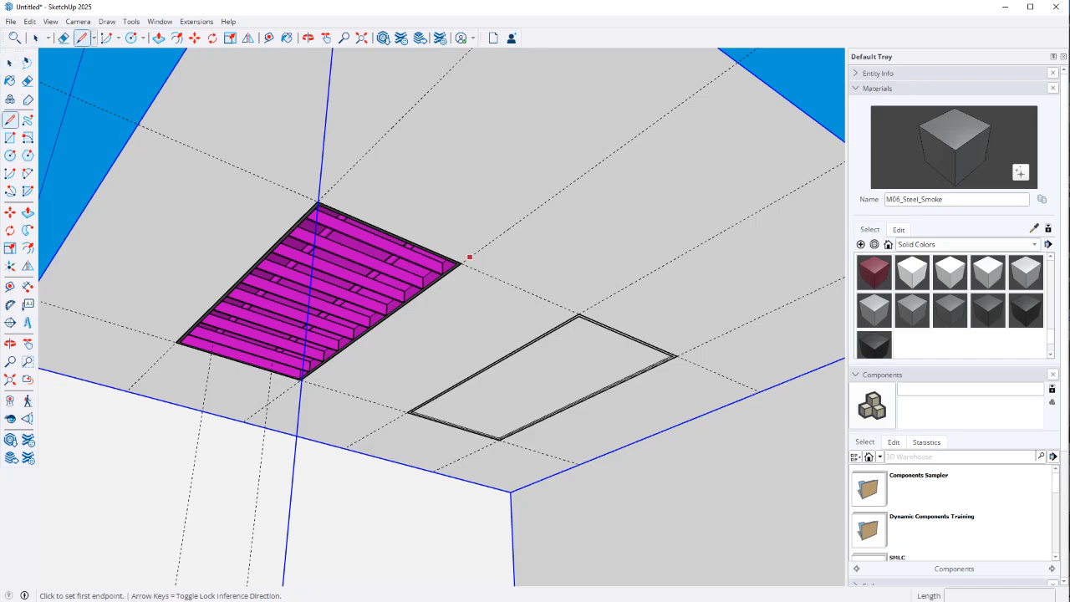
{"action": "left_click", "coordinate": [460, 263]}
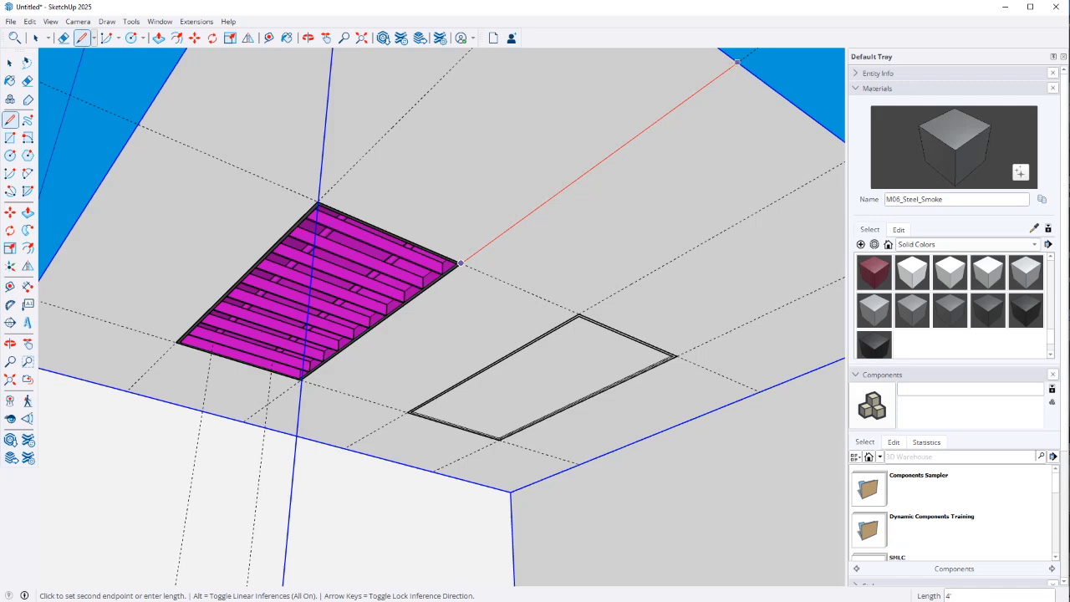
{"action": "left_click", "coordinate": [737, 62]}
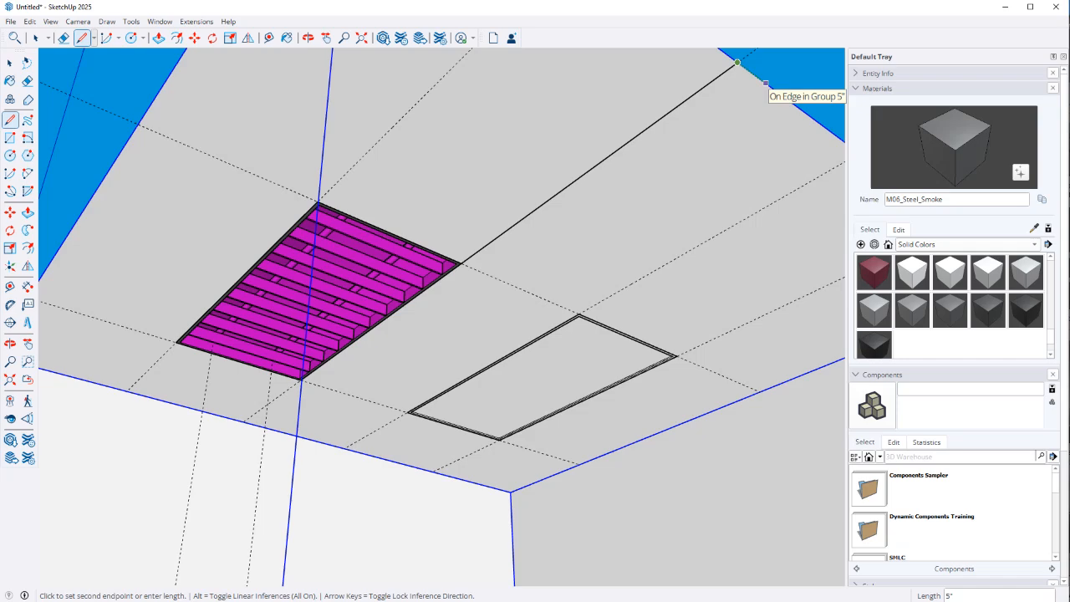
{"action": "left_click", "coordinate": [766, 84]}
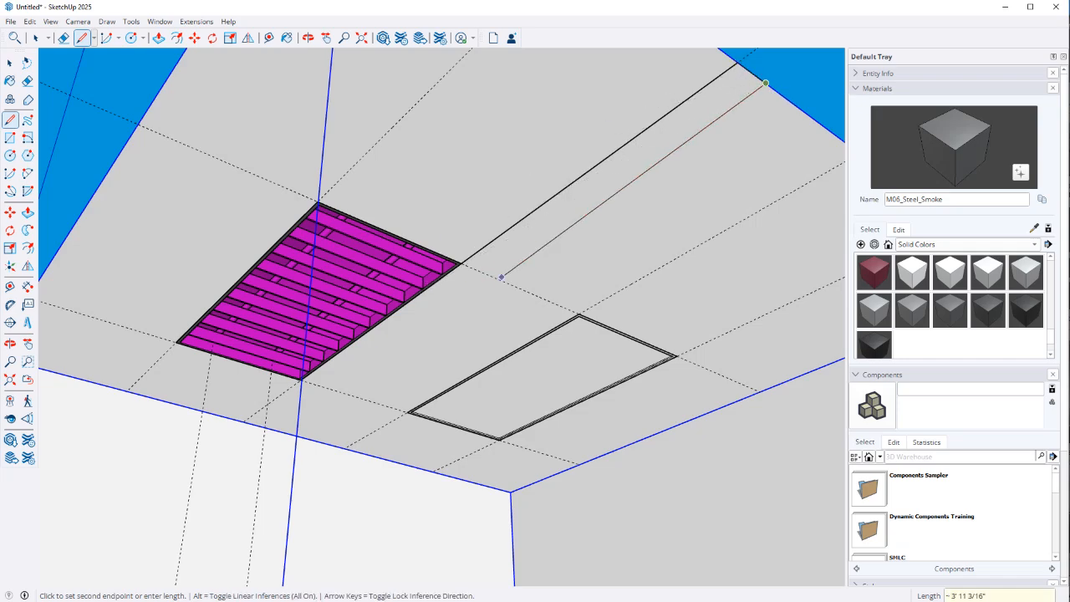
{"action": "left_click", "coordinate": [488, 274]}
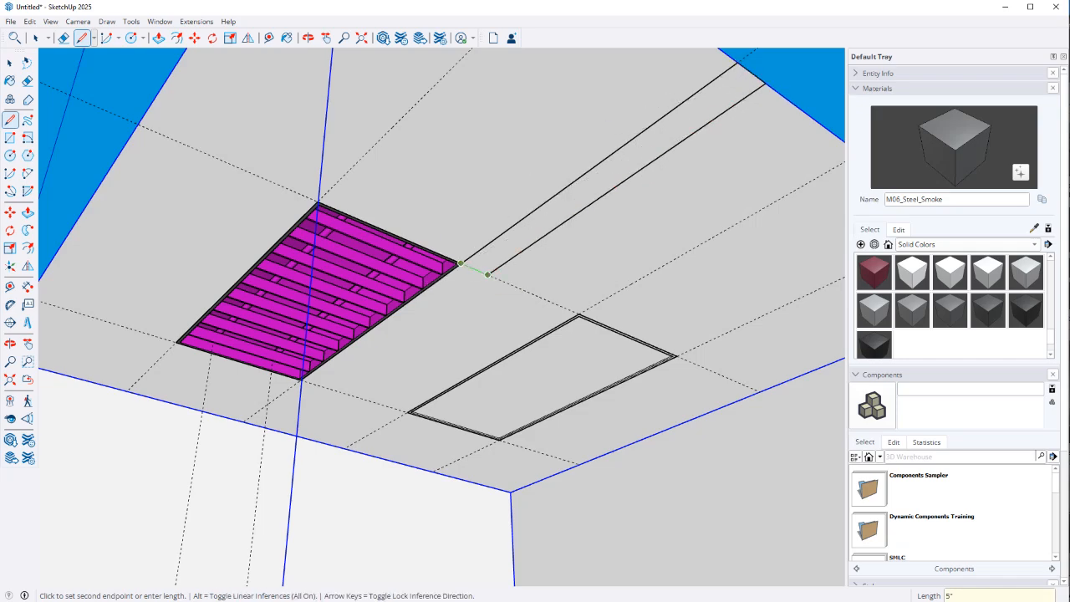
Offset the ceiling strip's outline inward by .25"
{"action": "key", "text": "space"}
{"action": "key", "text": "f"}
{"action": "left_click", "coordinate": [485, 248]}
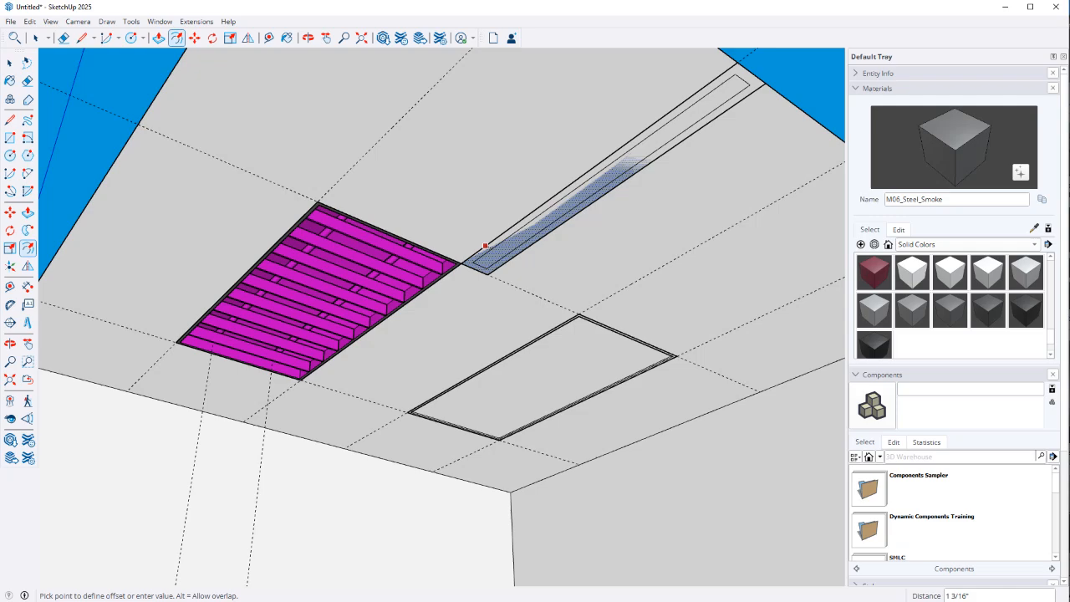
{"action": "type", "text": ".25"}
{"action": "key", "text": "Return"}
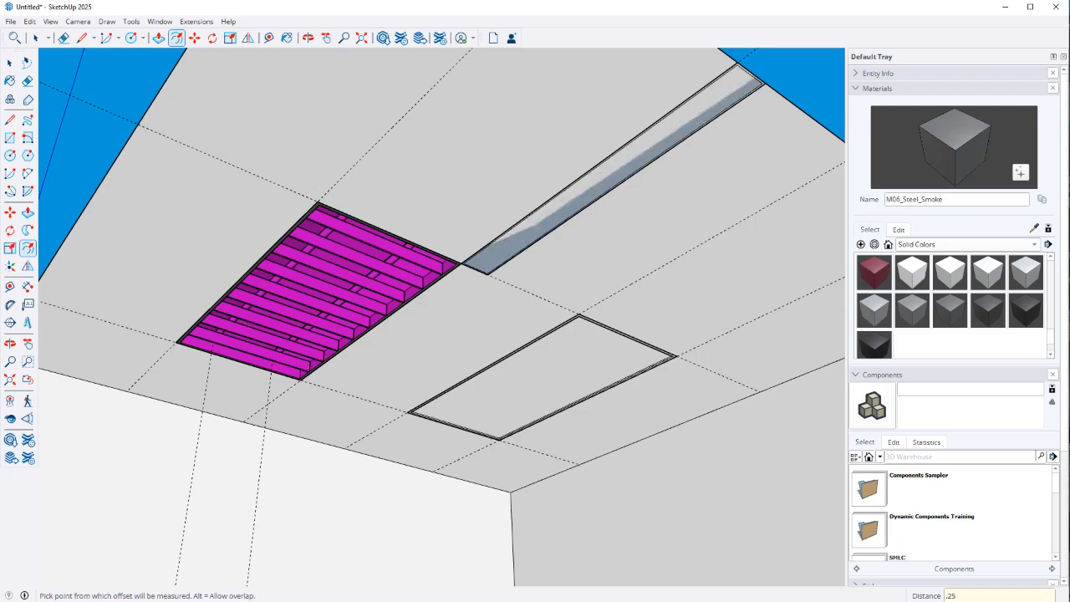
Move the strip's inner face with its edges straight down below the ceiling
{"action": "key", "text": "space"}
{"action": "scroll", "coordinate": [640, 154], "scroll_direction": "up", "scroll_amount": 2}
{"action": "double_click", "coordinate": [640, 152]}
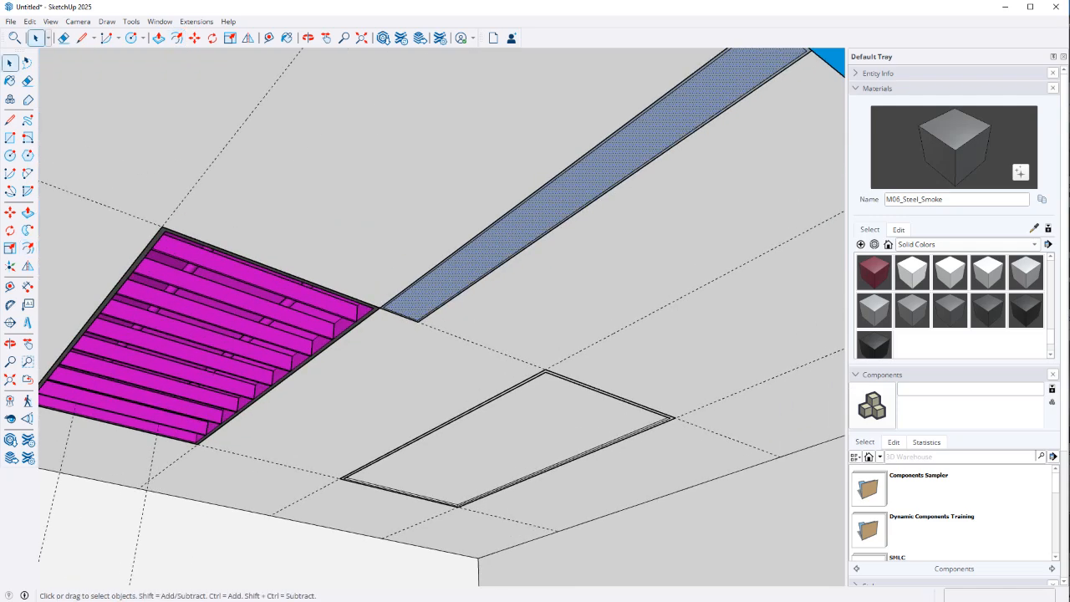
{"action": "key", "text": "m"}
{"action": "left_click", "coordinate": [587, 176]}
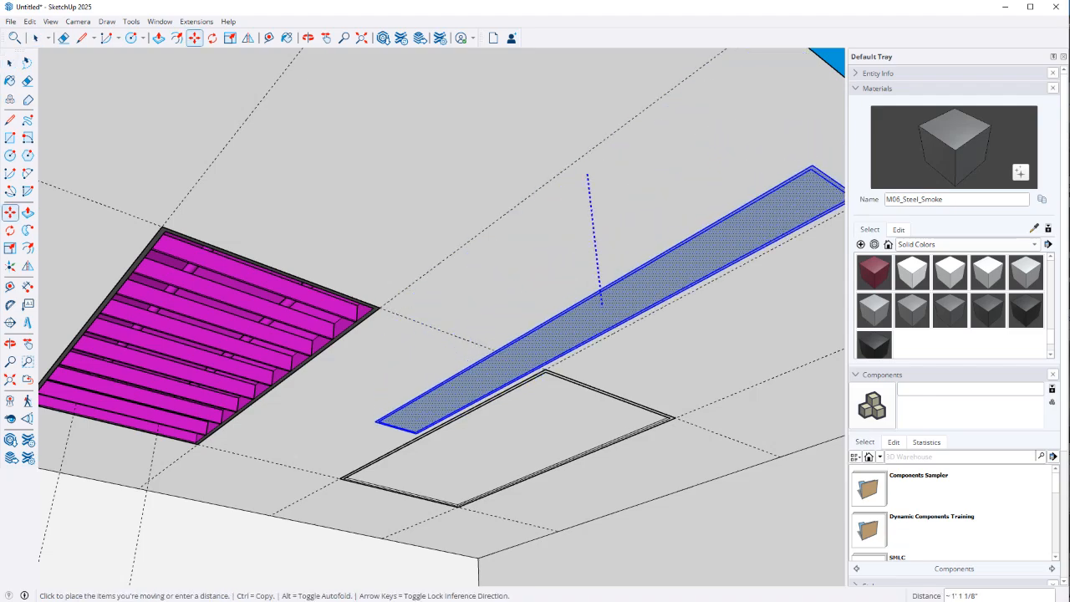
{"action": "left_click", "coordinate": [585, 264]}
{"action": "middle_click_drag", "start_coordinate": [585, 264], "coordinate": [328, 569]}
{"action": "key", "text": "space"}
{"action": "middle_click_drag", "start_coordinate": [493, 392], "coordinate": [427, 510]}
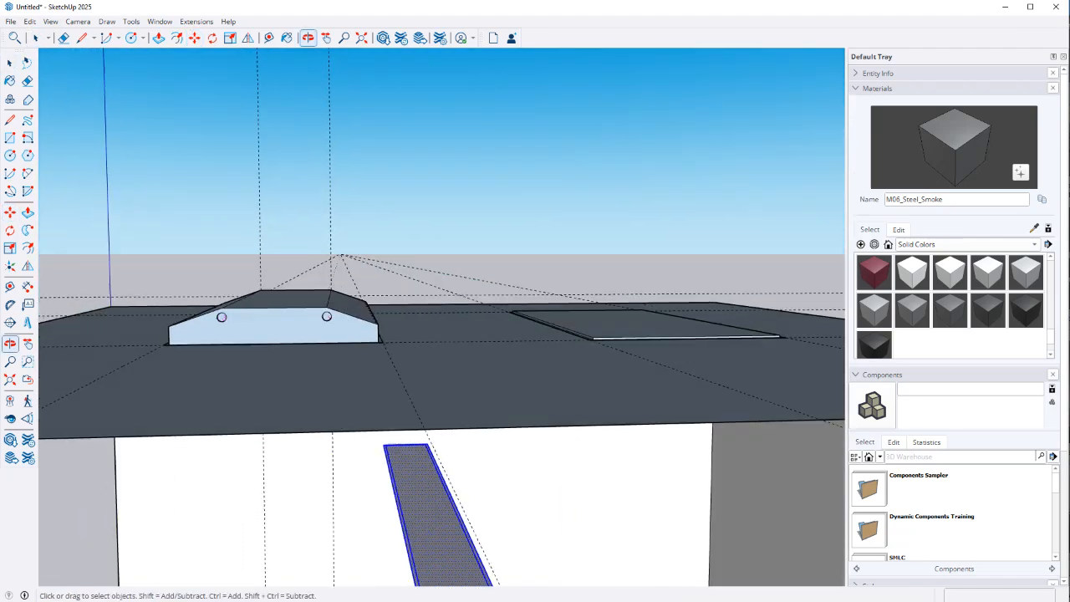
Undo the strip's downward move and its inward offset
{"action": "left_click", "coordinate": [431, 514]}
{"action": "key", "text": "ctrl+z"}
{"action": "key", "text": "ctrl+z"}
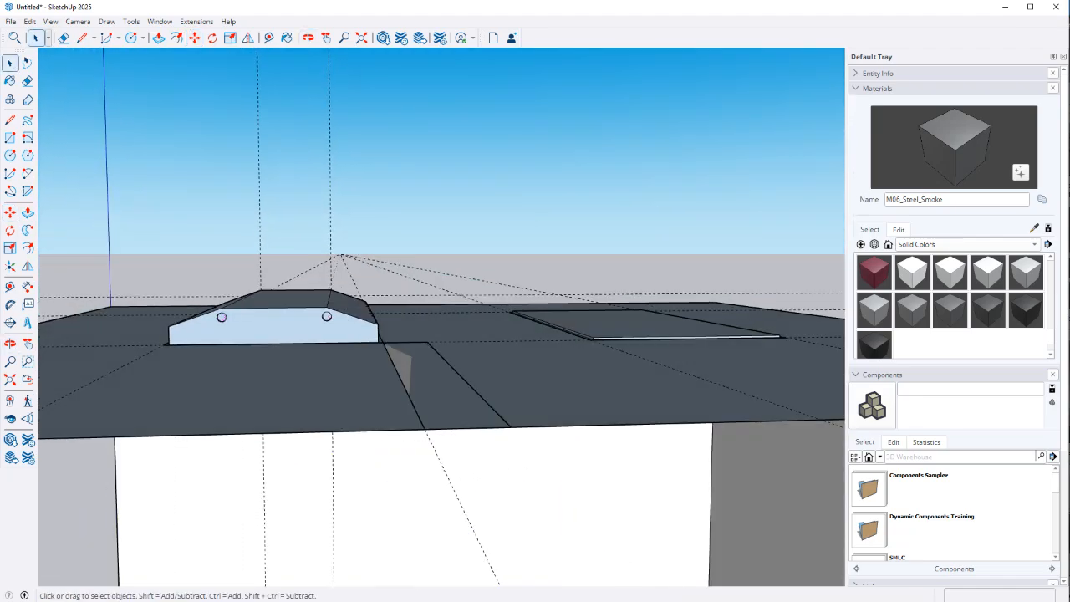
Move the plain strip face and its edges straight down about 7" below the ceiling
{"action": "double_click", "coordinate": [403, 368]}
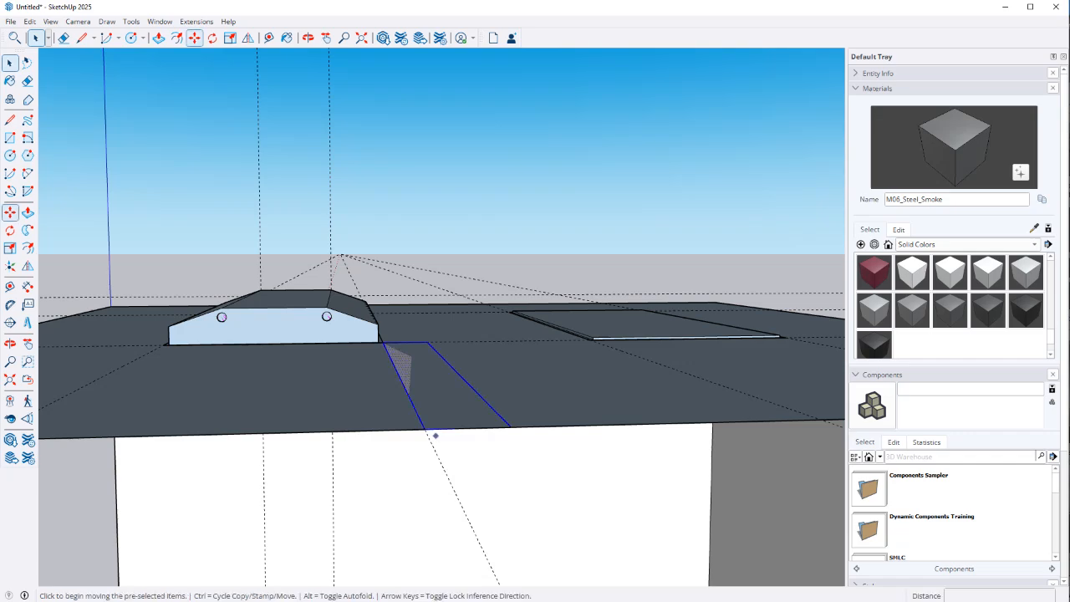
{"action": "key", "text": "m"}
{"action": "left_click", "coordinate": [424, 430]}
{"action": "key", "text": "Escape"}
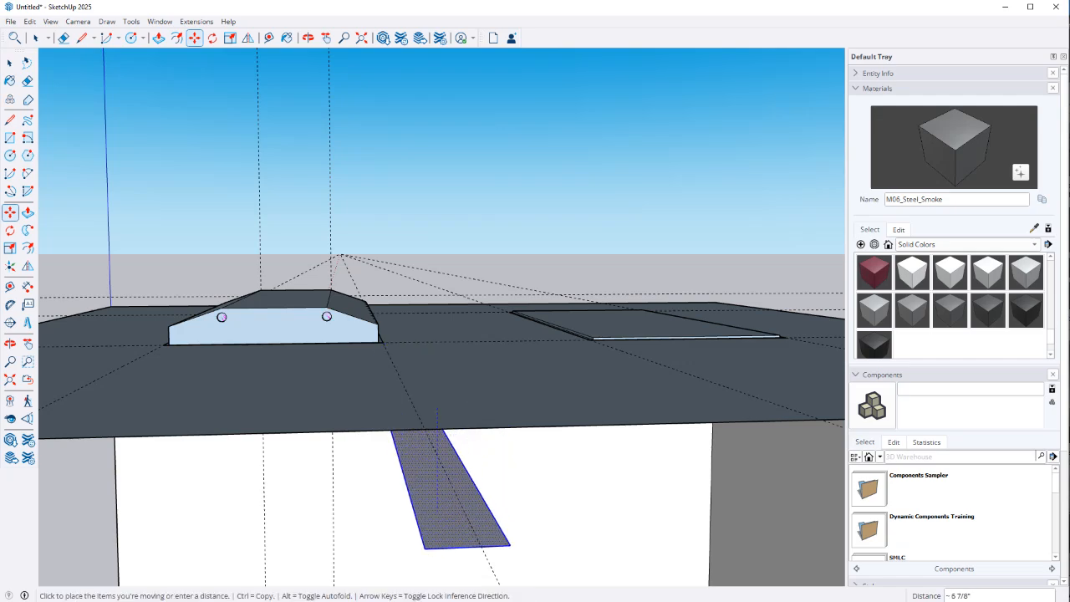
{"action": "left_click", "coordinate": [436, 530]}
Extrude the lowered strip 2 1/2" upward into a solid box
{"action": "key", "text": "p"}
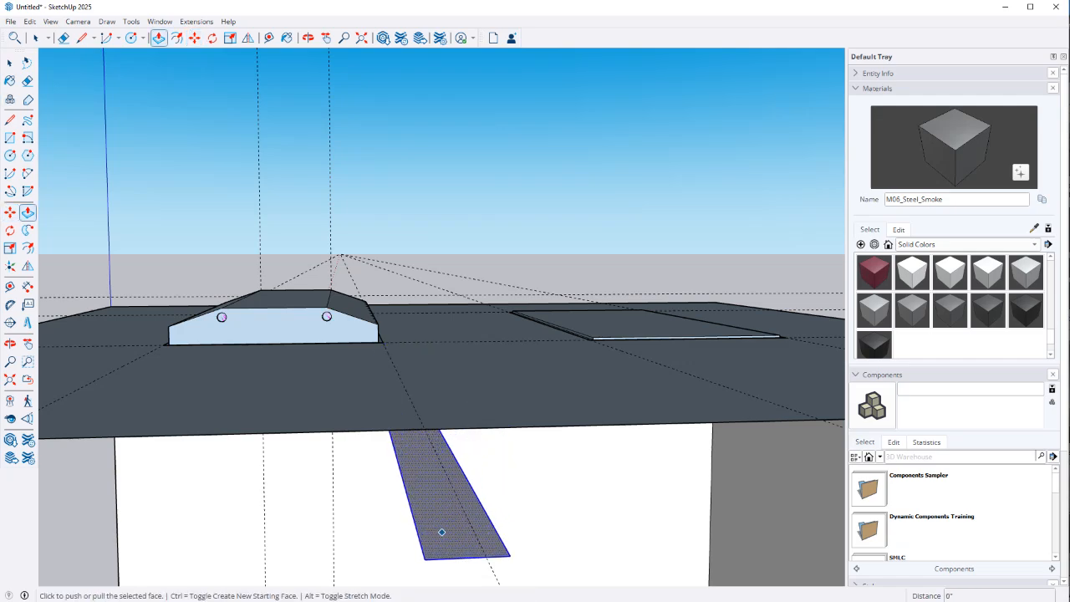
{"action": "left_click", "coordinate": [436, 530]}
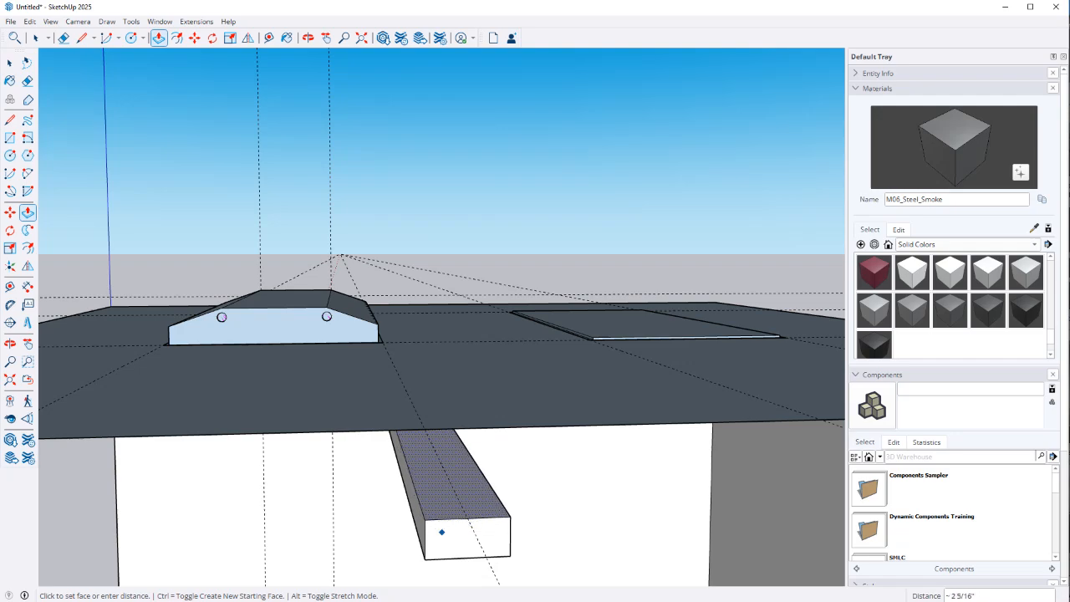
{"action": "type", "text": "2 1/2"}
{"action": "key", "text": "Return"}
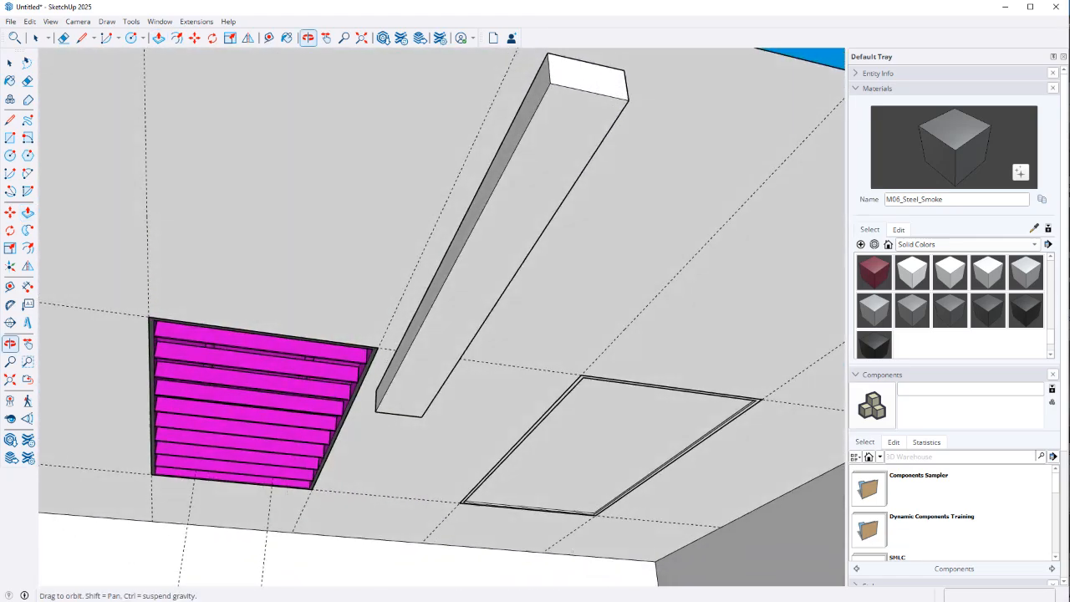
Offset the outline of the hanging box's bottom face inward by .25"
{"action": "key", "text": "space"}
{"action": "key", "text": "f"}
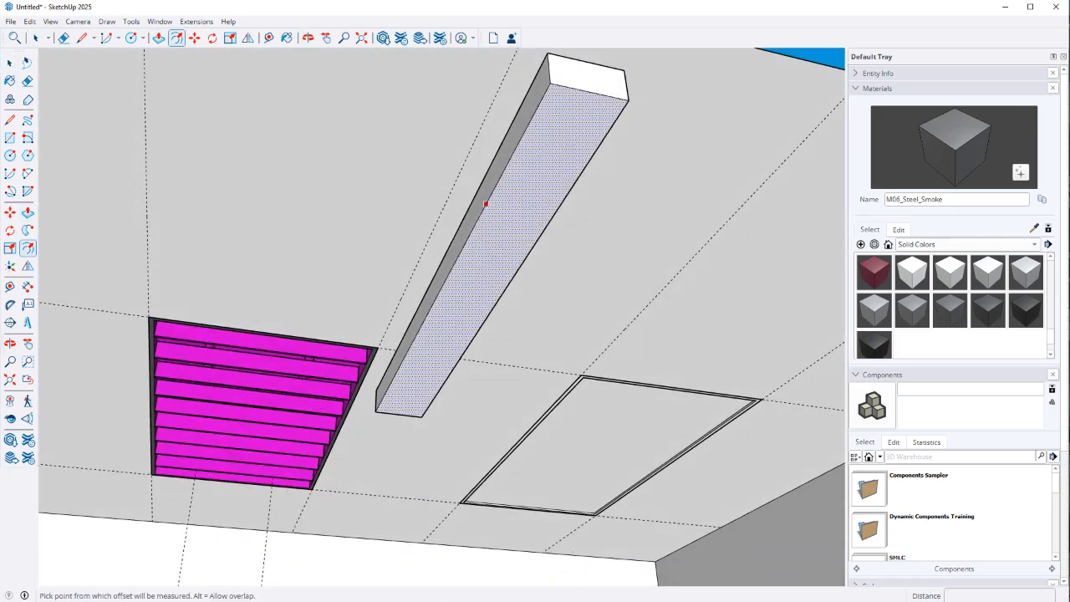
{"action": "left_click", "coordinate": [486, 204]}
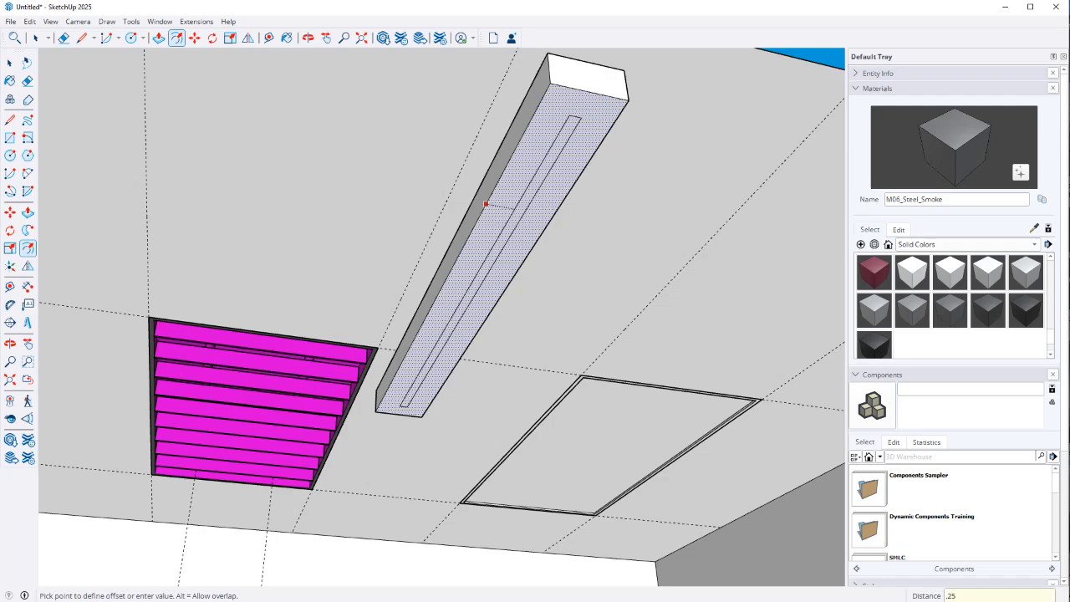
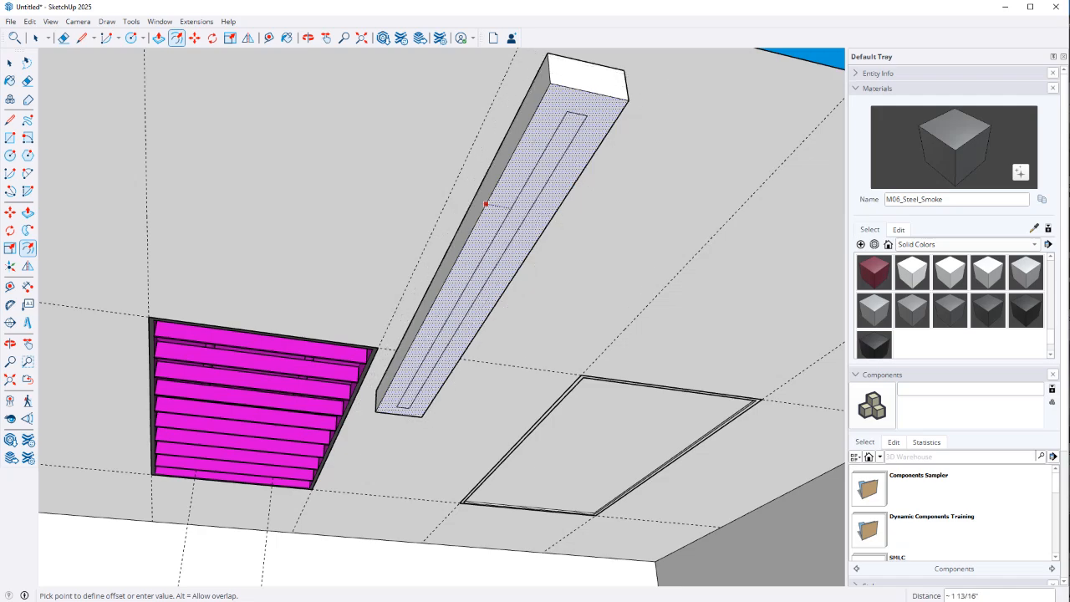
{"action": "key", "text": "Return"}
{"action": "key", "text": "space"}
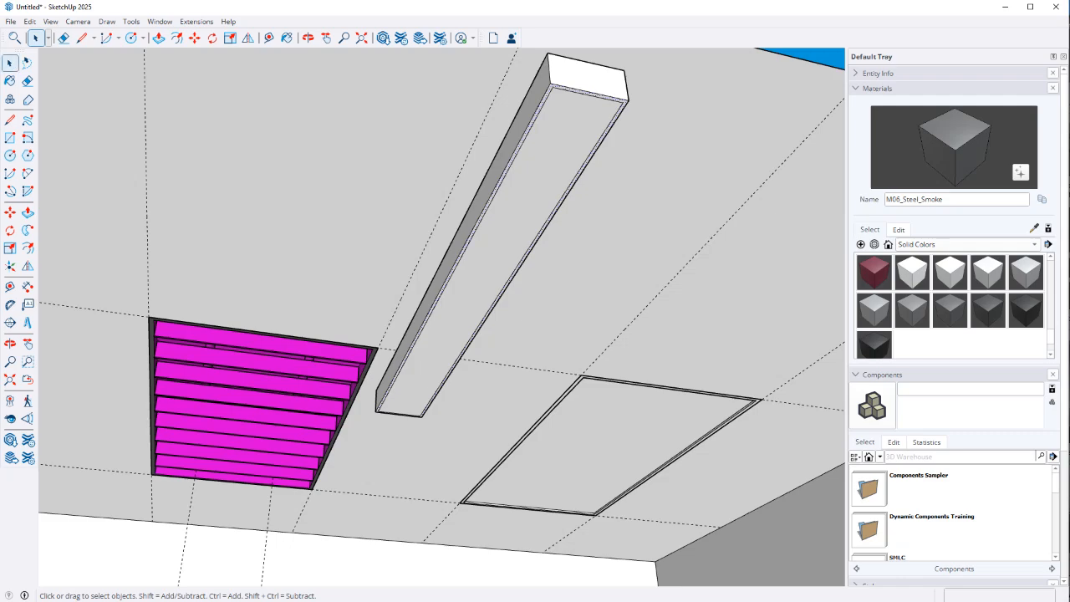
Select the whole suspended linear box and paint it with the M07_Charcoal_Gleam material
{"action": "left_click", "coordinate": [523, 215]}
{"action": "key", "text": "Delete"}
{"action": "triple_click", "coordinate": [470, 207]}
{"action": "left_click", "coordinate": [989, 310]}
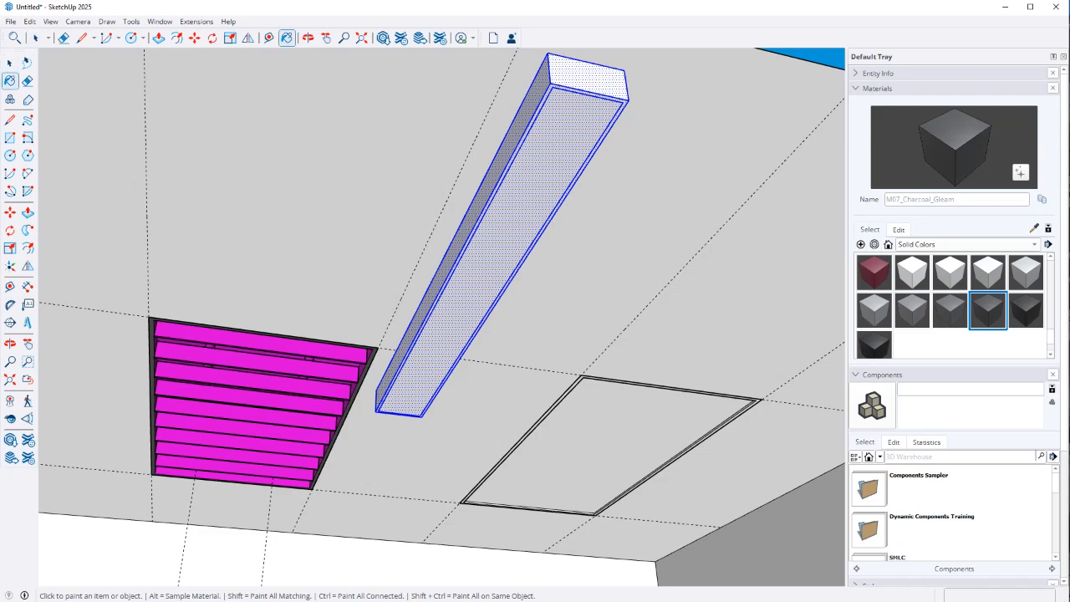
{"action": "left_click", "coordinate": [520, 210]}
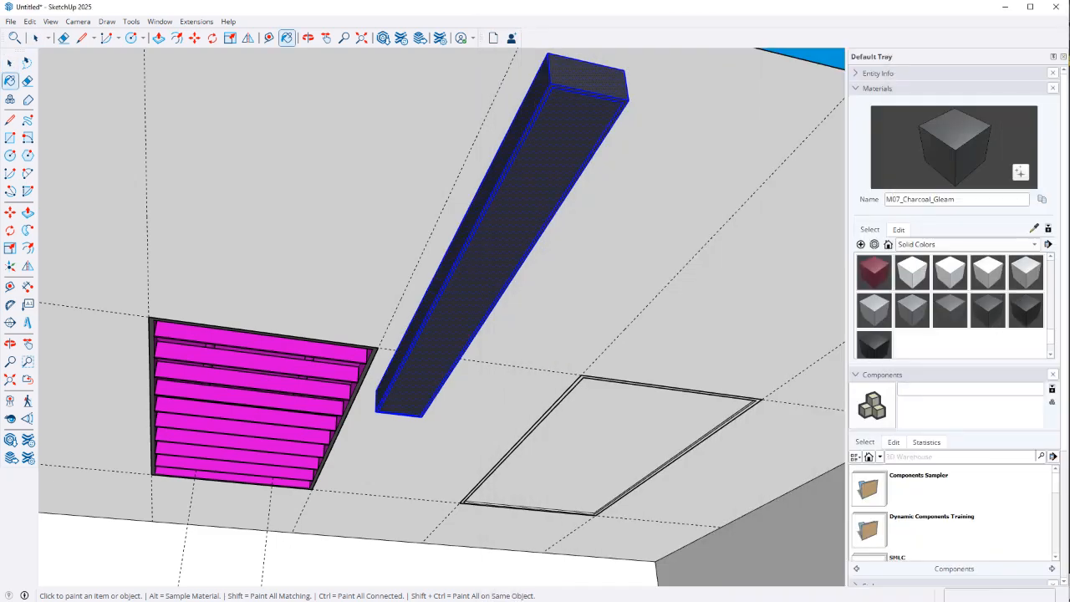
{"action": "key", "text": "space"}
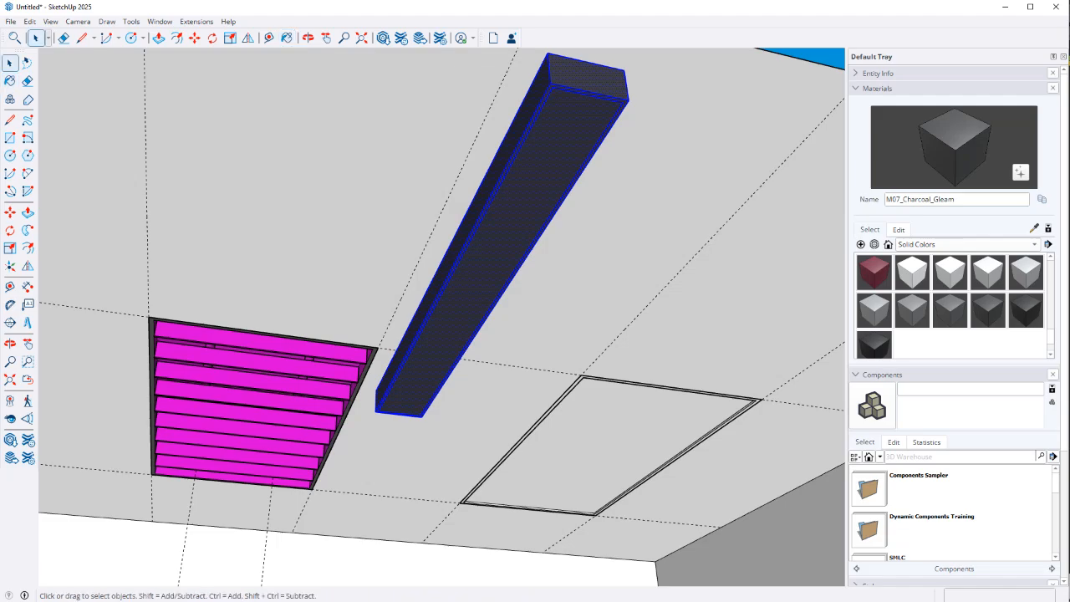
Sample the ~T8 Fluorescent material from the louvered light and apply it to the suspended box's inset bottom face
{"action": "left_click", "coordinate": [1034, 228]}
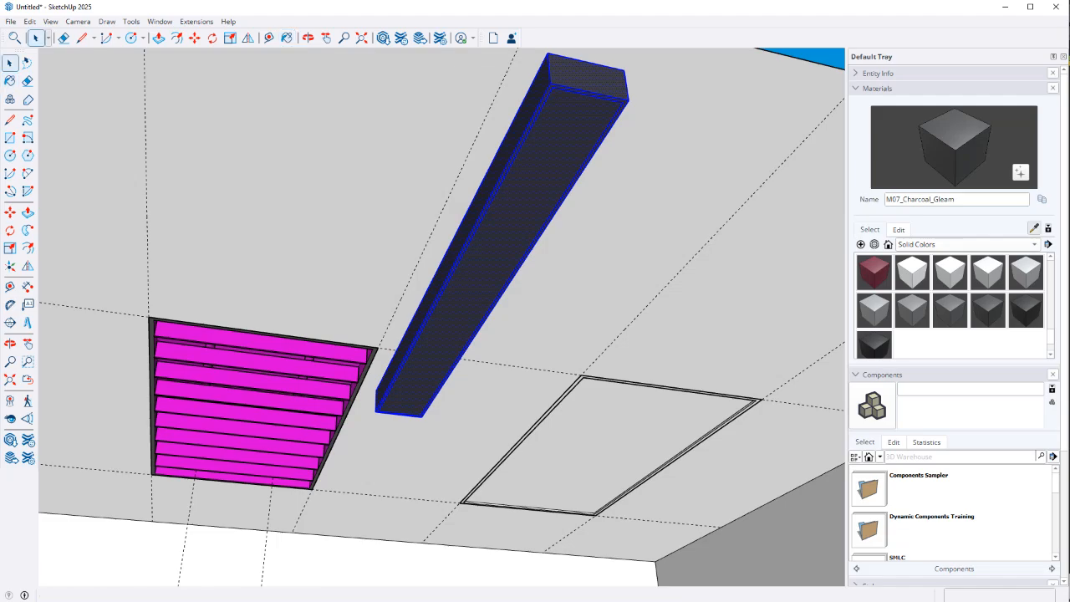
{"action": "middle_click_drag", "start_coordinate": [468, 376], "coordinate": [535, 314]}
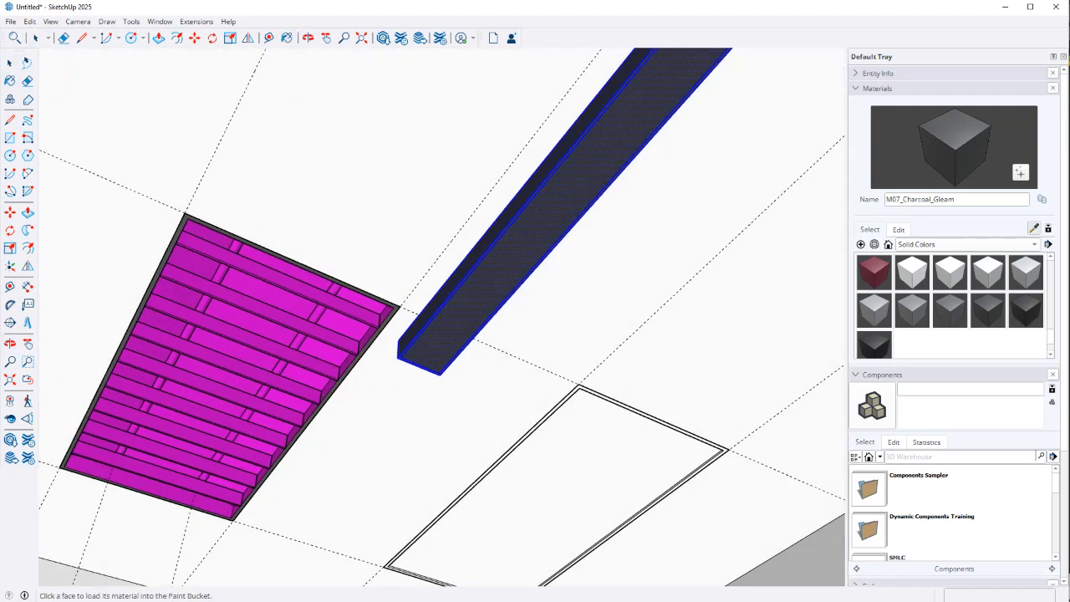
{"action": "left_click", "coordinate": [330, 322]}
{"action": "middle_click_drag", "start_coordinate": [501, 276], "coordinate": [439, 359]}
{"action": "key", "text": "space"}
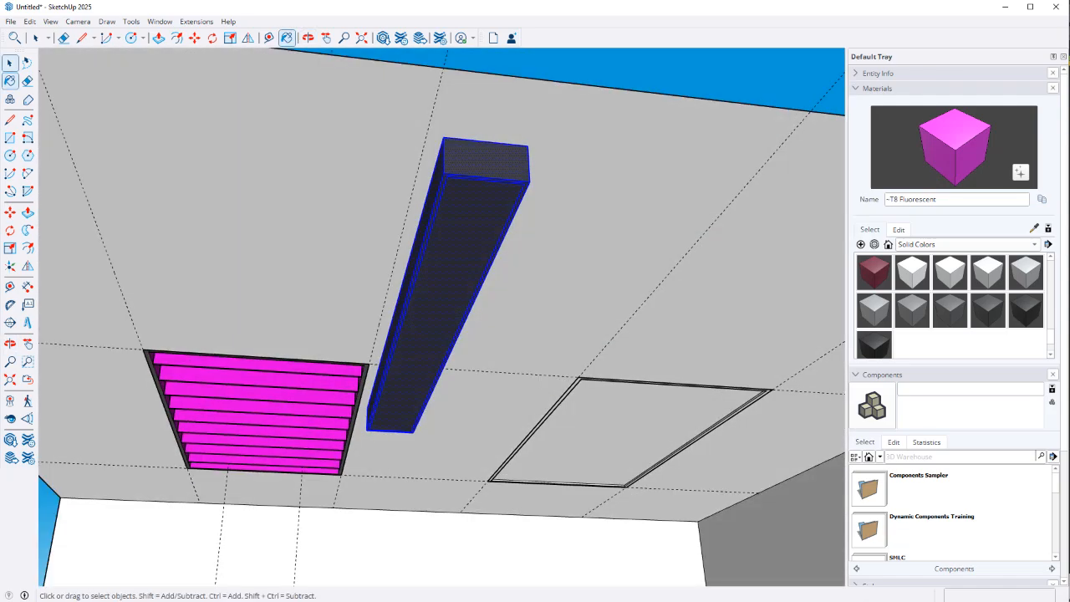
{"action": "left_click", "coordinate": [443, 301]}
{"action": "key", "text": "b"}
{"action": "left_click", "coordinate": [443, 301]}
{"action": "key", "text": "space"}
Paint the inner face of the flat rectangular ceiling panel with ~T8 Fluorescent
{"action": "left_click", "coordinate": [623, 430]}
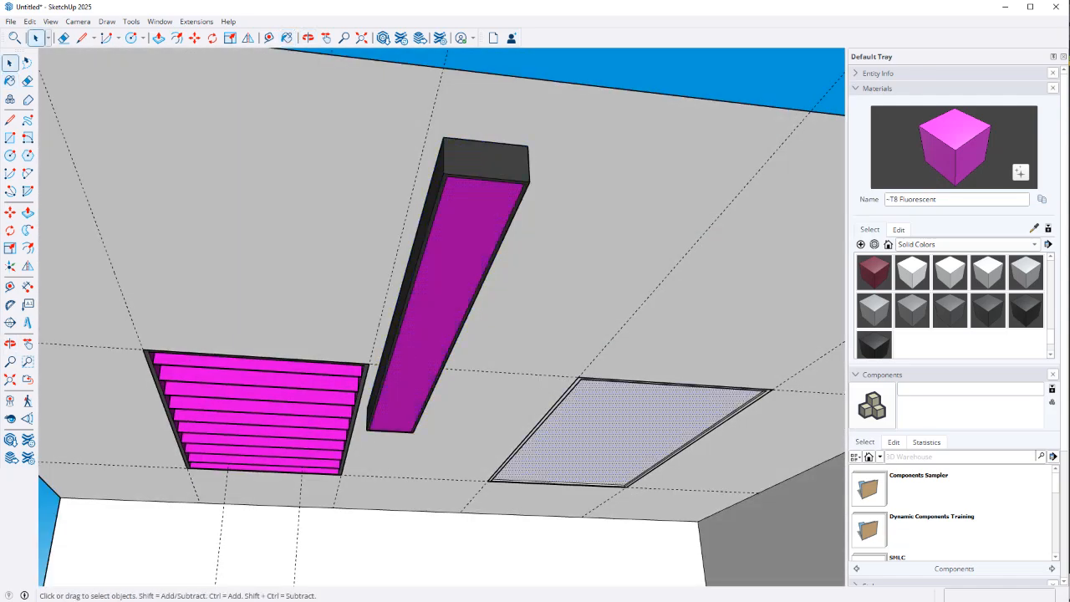
{"action": "key", "text": "b"}
{"action": "left_click", "coordinate": [622, 430]}
{"action": "key", "text": "space"}
Sample the M06_Steel_Smoke material and apply it to the narrow frame around the flat ceiling panel
{"action": "middle_click_drag", "start_coordinate": [602, 426], "coordinate": [552, 322]}
{"action": "key", "text": "b"}
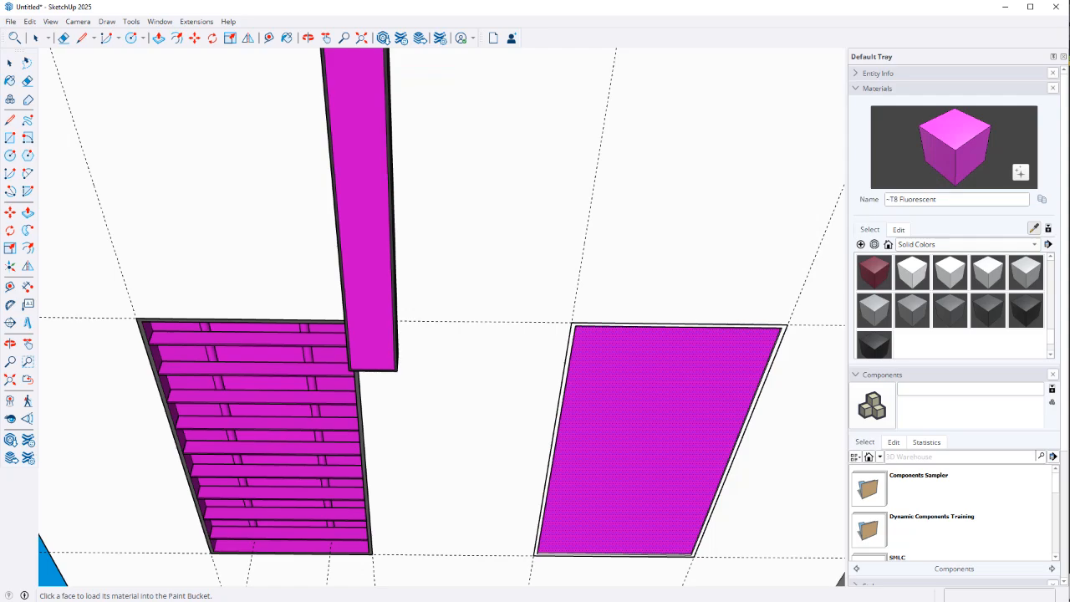
{"action": "left_click", "coordinate": [393, 334], "text": "alt"}
{"action": "scroll", "coordinate": [569, 335], "scroll_direction": "up", "scroll_amount": 3}
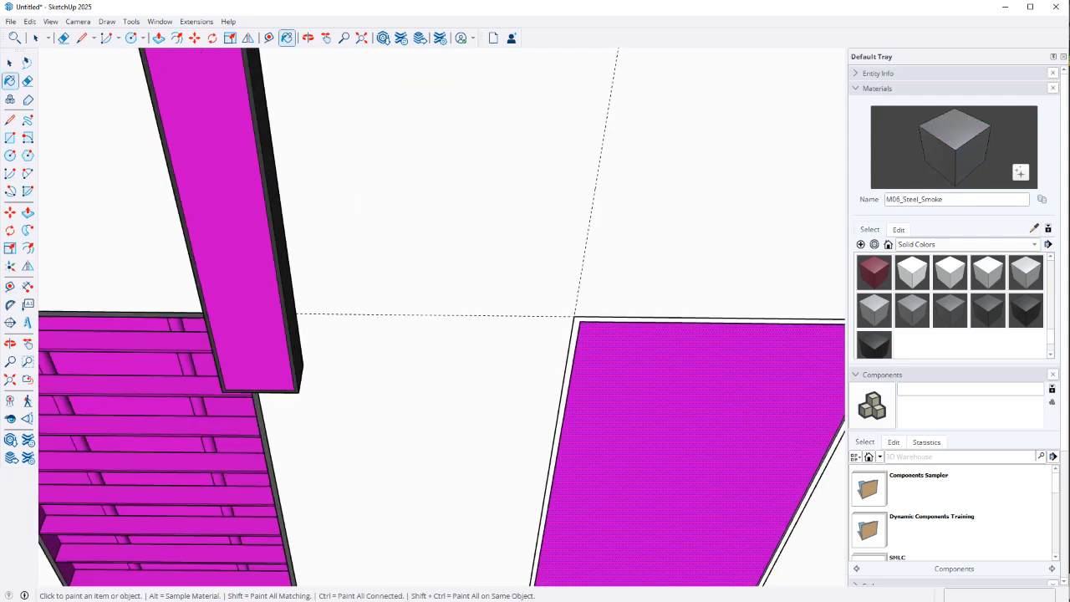
{"action": "scroll", "coordinate": [569, 334], "scroll_direction": "down", "scroll_amount": 8}
{"action": "key", "text": "space"}
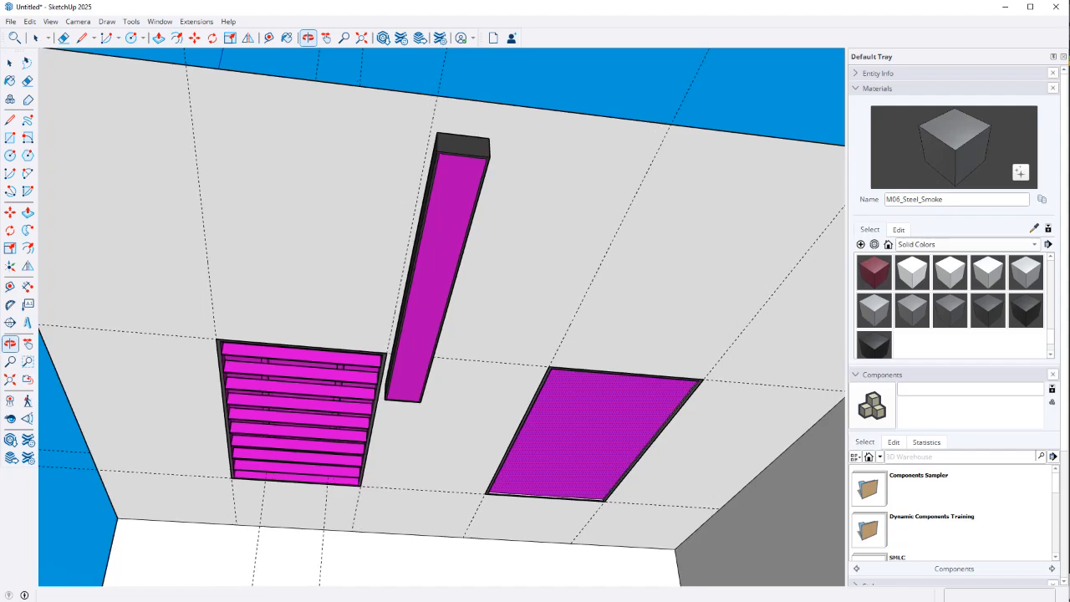
Select the entire suspended box and move it straight down along the blue axis by about 4' 5 9/16"
{"action": "scroll", "coordinate": [569, 335], "scroll_direction": "down", "scroll_amount": 3}
{"action": "middle_click_drag", "start_coordinate": [443, 418], "coordinate": [490, 502]}
{"action": "scroll", "coordinate": [489, 502], "scroll_direction": "up", "scroll_amount": 5}
{"action": "middle_click_drag", "start_coordinate": [490, 435], "coordinate": [597, 497]}
{"action": "middle_click_drag", "start_coordinate": [598, 401], "coordinate": [502, 484]}
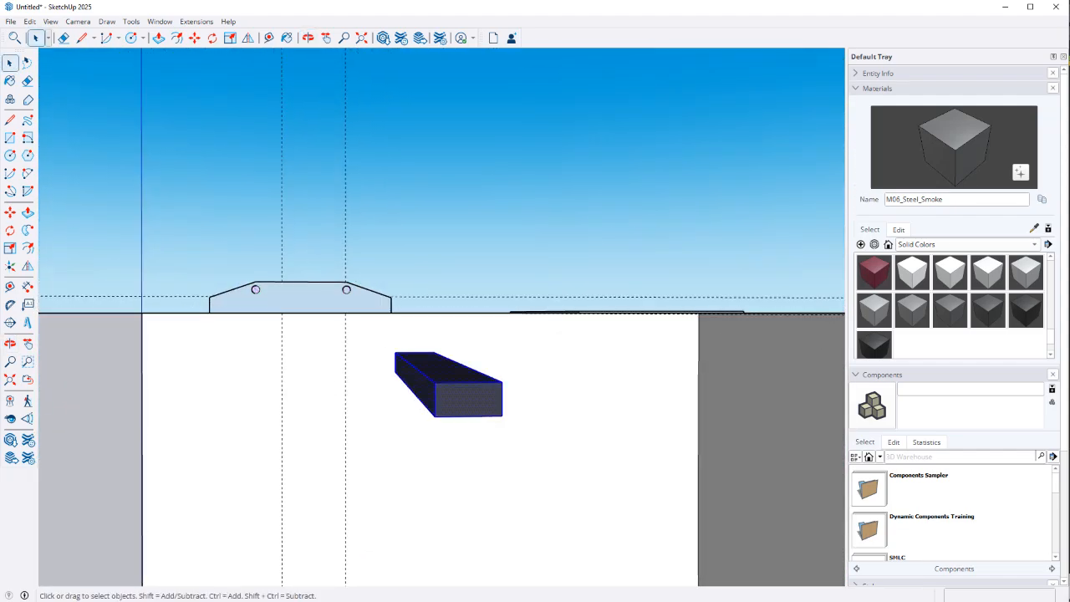
{"action": "mouse_move", "coordinate": [1069, 2]}
{"action": "left_mouse_down"}
{"action": "mouse_move", "coordinate": [413, 1]}
{"action": "mouse_move", "coordinate": [1069, 2]}
{"action": "left_mouse_up"}
{"action": "middle_click_drag", "start_coordinate": [477, 452], "coordinate": [535, 468]}
{"action": "scroll", "coordinate": [511, 279], "scroll_direction": "down", "scroll_amount": 4}
{"action": "scroll", "coordinate": [536, 155], "scroll_direction": "down", "scroll_amount": 4}
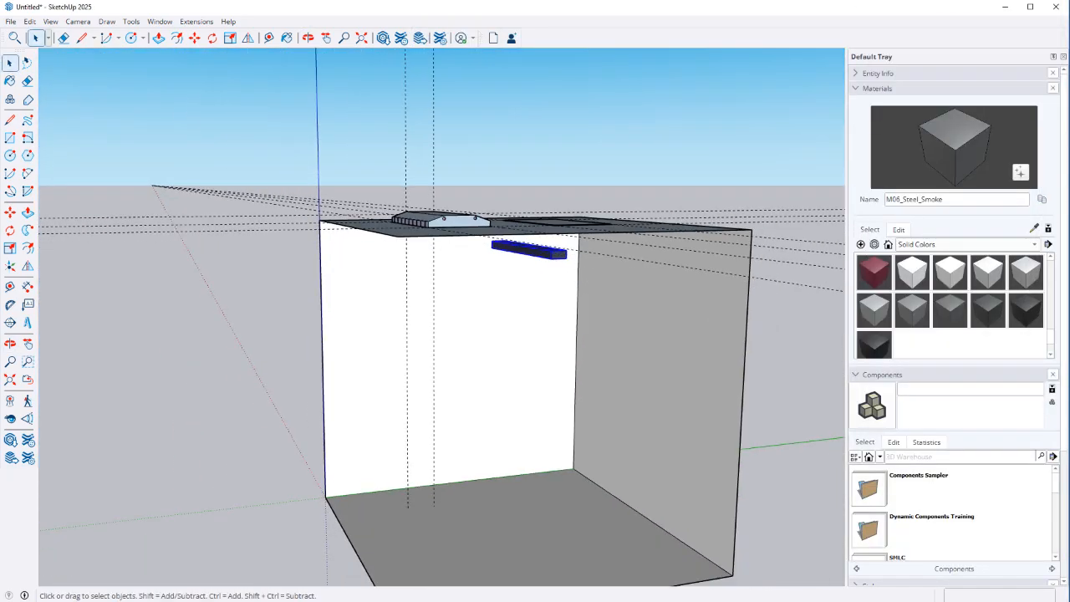
{"action": "scroll", "coordinate": [558, 462], "scroll_direction": "up", "scroll_amount": 5}
{"action": "scroll", "coordinate": [548, 319], "scroll_direction": "down", "scroll_amount": 4}
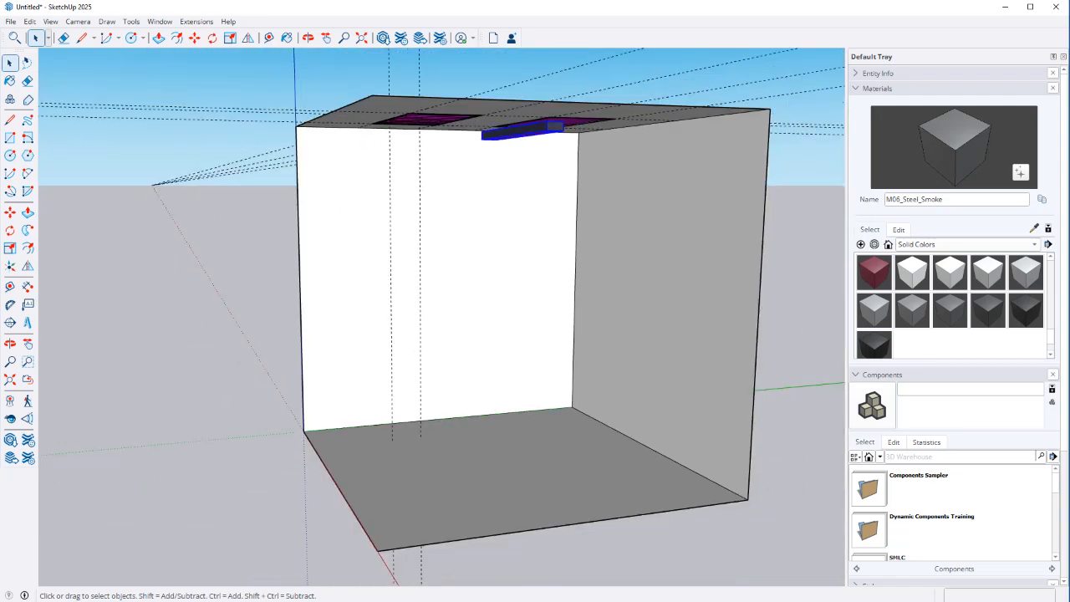
{"action": "key", "text": "m"}
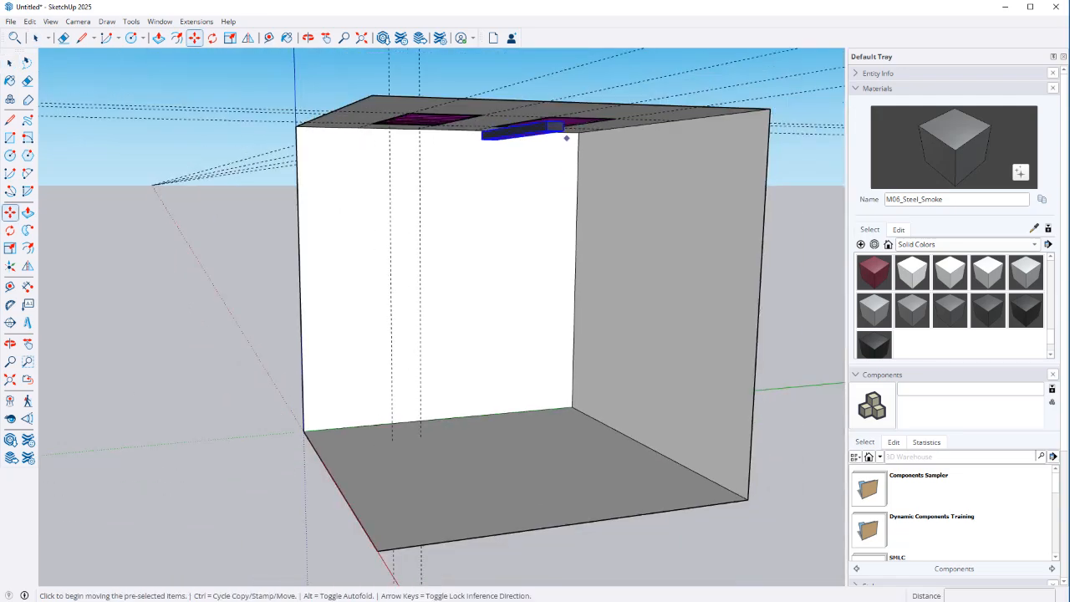
{"action": "left_click", "coordinate": [562, 132]}
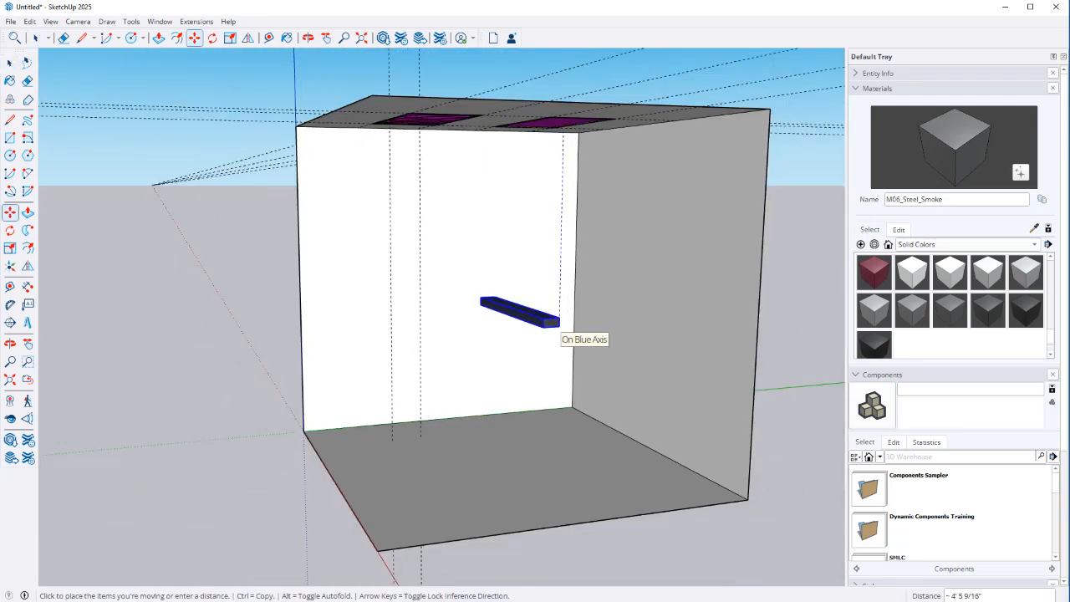
{"action": "left_click", "coordinate": [558, 324]}
Place a lengthwise guide along the centre of the box's top face, 2 1/2" from its long edge
{"action": "scroll", "coordinate": [520, 296], "scroll_direction": "up", "scroll_amount": 5}
{"action": "middle_click_drag", "start_coordinate": [521, 296], "coordinate": [675, 402]}
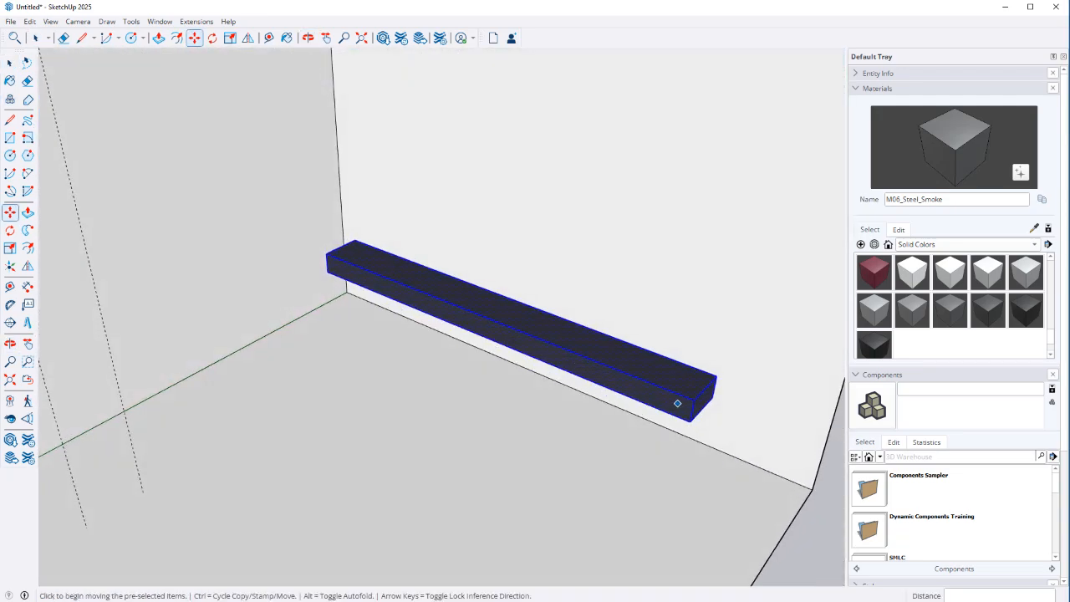
{"action": "scroll", "coordinate": [678, 404], "scroll_direction": "up", "scroll_amount": 3}
{"action": "key", "text": "t"}
{"action": "left_click", "coordinate": [641, 380]}
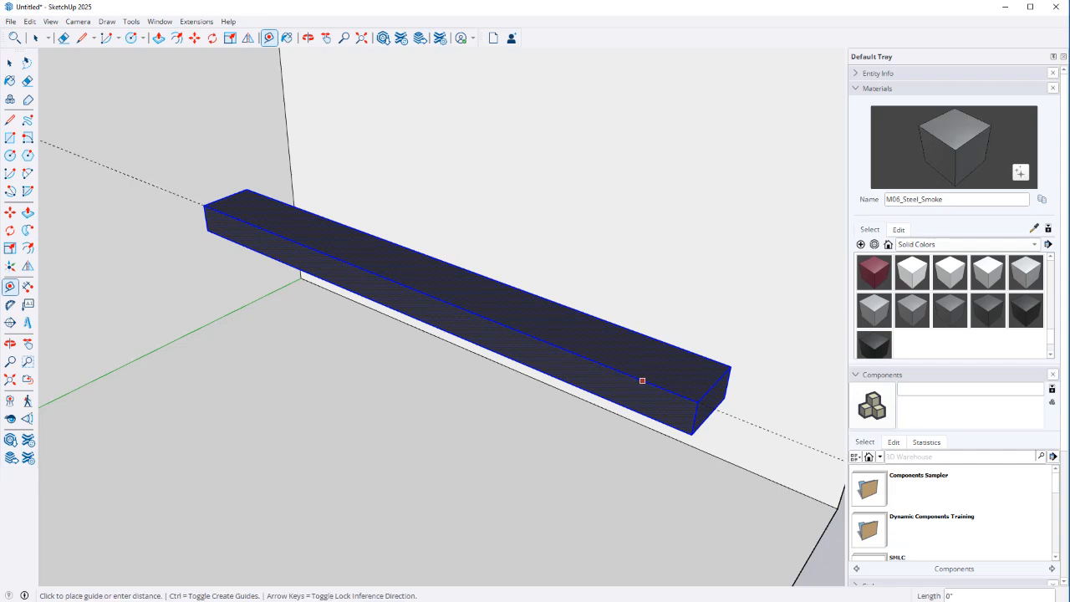
{"action": "left_click", "coordinate": [714, 384]}
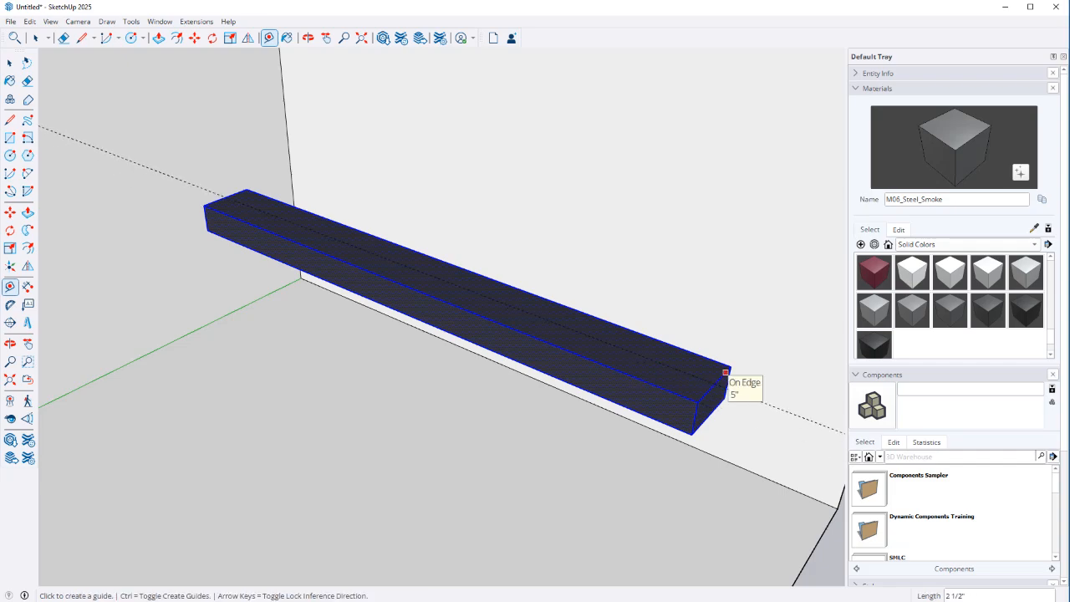
Place crosswise guides 4" in from both short ends of the box's top face
{"action": "left_click", "coordinate": [725, 372]}
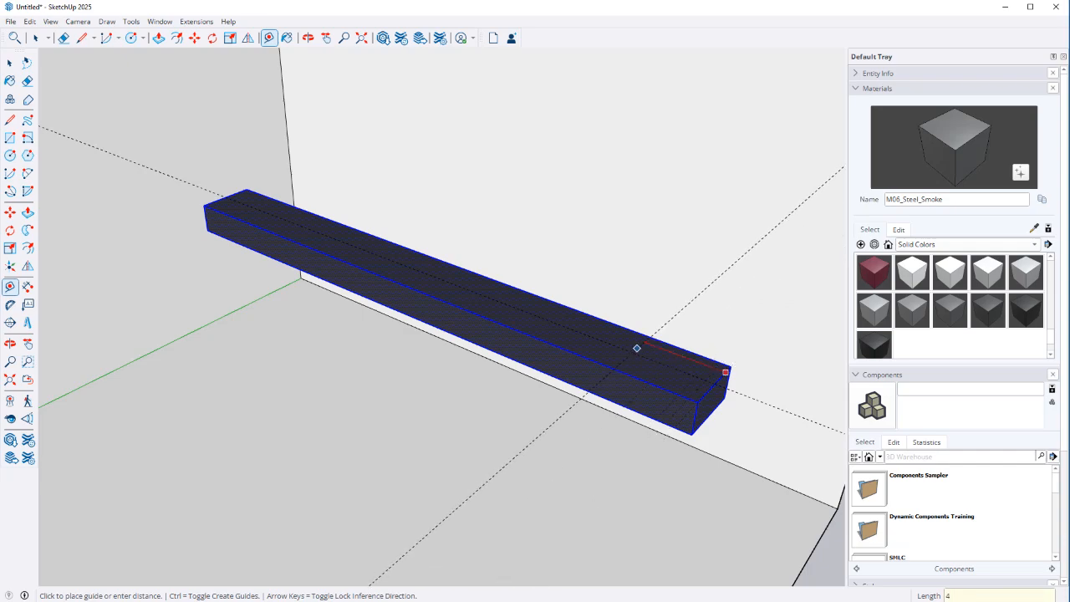
{"action": "key", "text": "Return"}
{"action": "scroll", "coordinate": [225, 202], "scroll_direction": "up", "scroll_amount": 3}
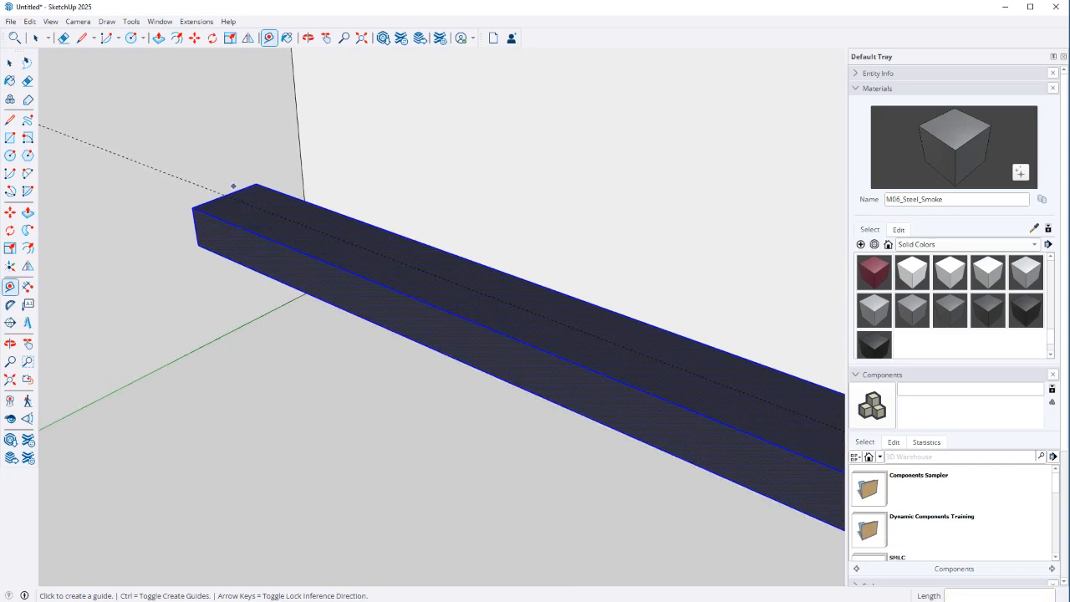
{"action": "left_click", "coordinate": [240, 190]}
{"action": "type", "text": "4"}
{"action": "key", "text": "Return"}
{"action": "scroll", "coordinate": [261, 197], "scroll_direction": "down", "scroll_amount": 4}
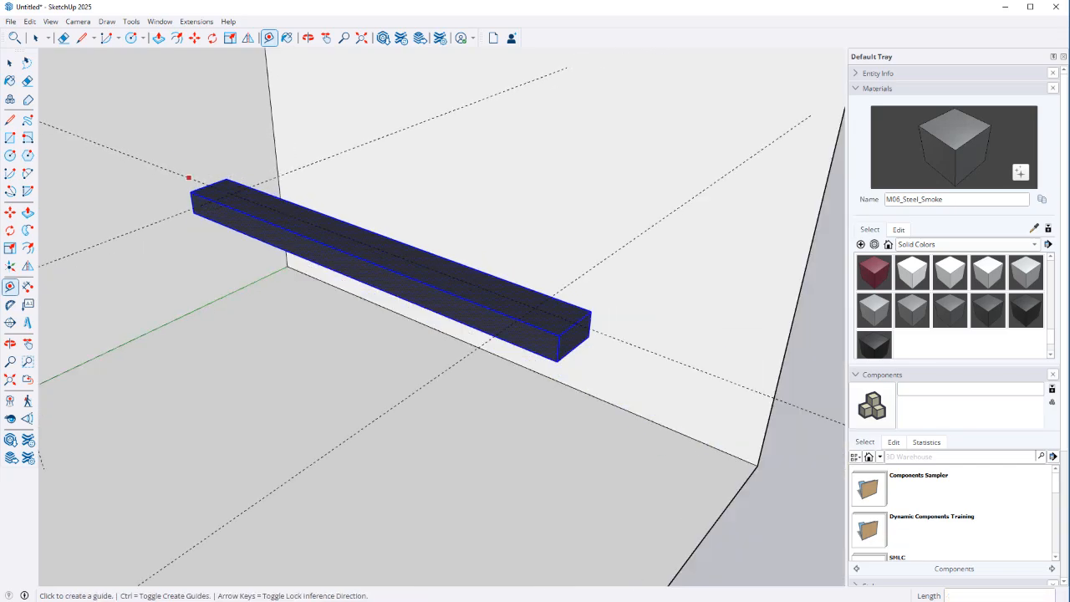
Draw a circle of 1/16" radius on the box's top face, centred on the guide intersection near its front end
{"action": "scroll", "coordinate": [576, 295], "scroll_direction": "up", "scroll_amount": 3}
{"action": "key", "text": "c"}
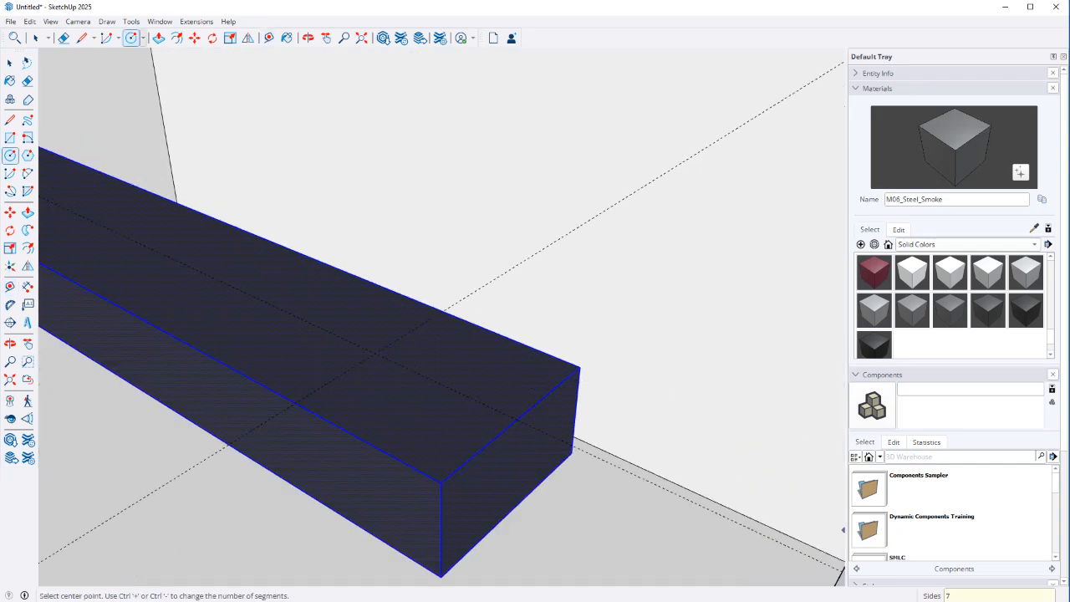
{"action": "scroll", "coordinate": [335, 339], "scroll_direction": "up", "scroll_amount": 2}
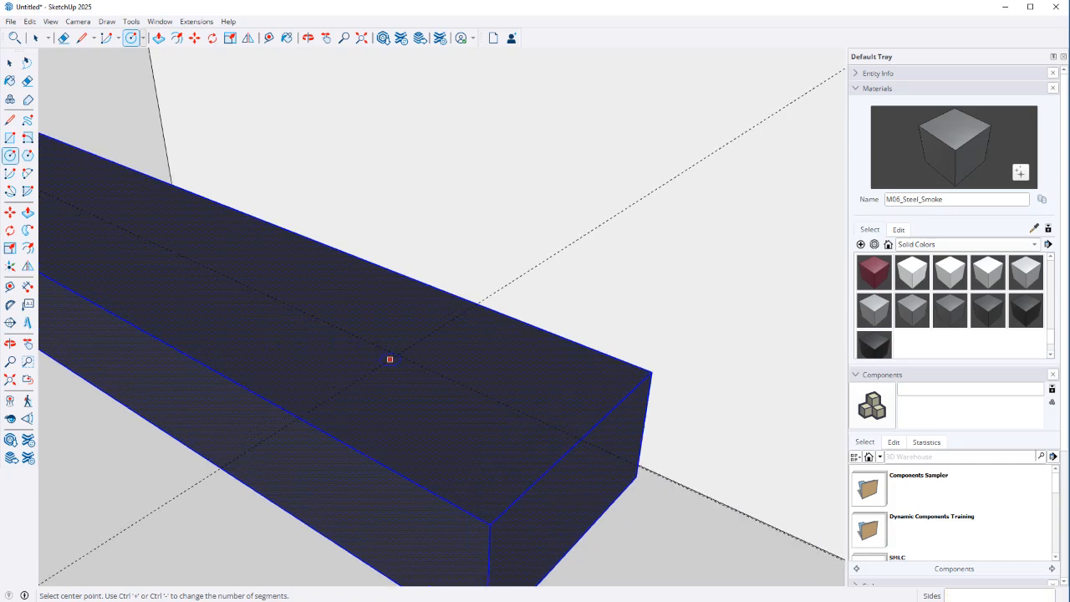
{"action": "scroll", "coordinate": [397, 354], "scroll_direction": "up", "scroll_amount": 2}
{"action": "left_click", "coordinate": [395, 357]}
{"action": "scroll", "coordinate": [400, 354], "scroll_direction": "up", "scroll_amount": 3}
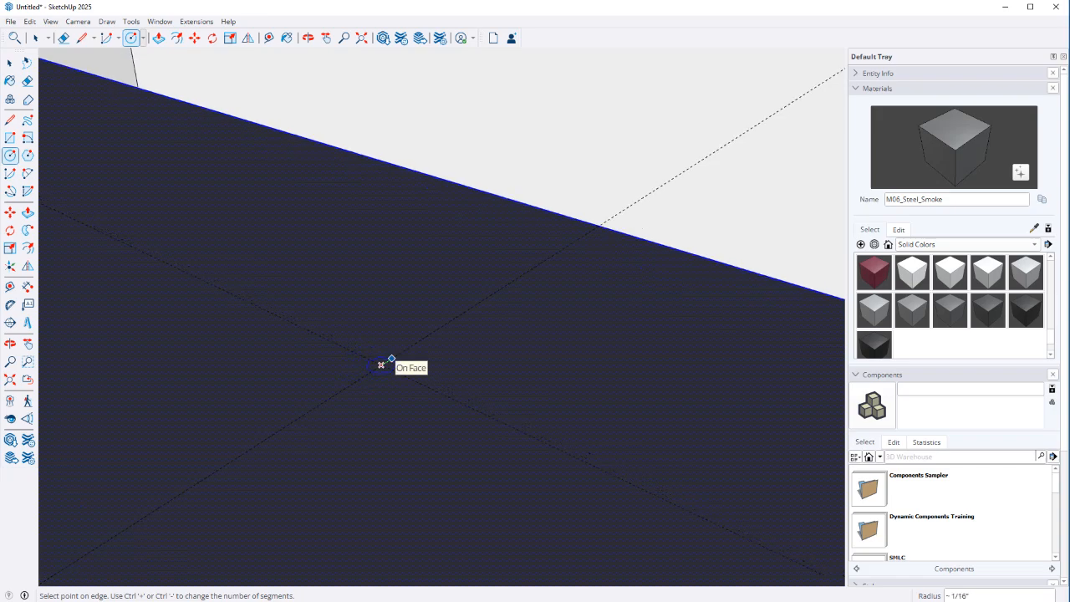
{"action": "type", "text": "1/1"}
{"action": "key", "text": "Return"}
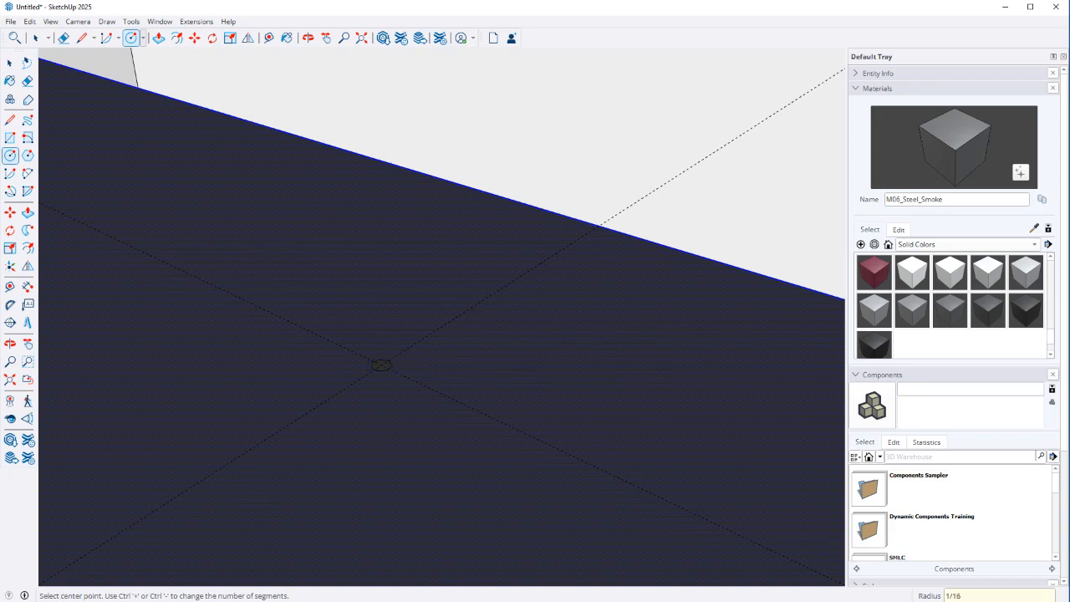
{"action": "key", "text": "space"}
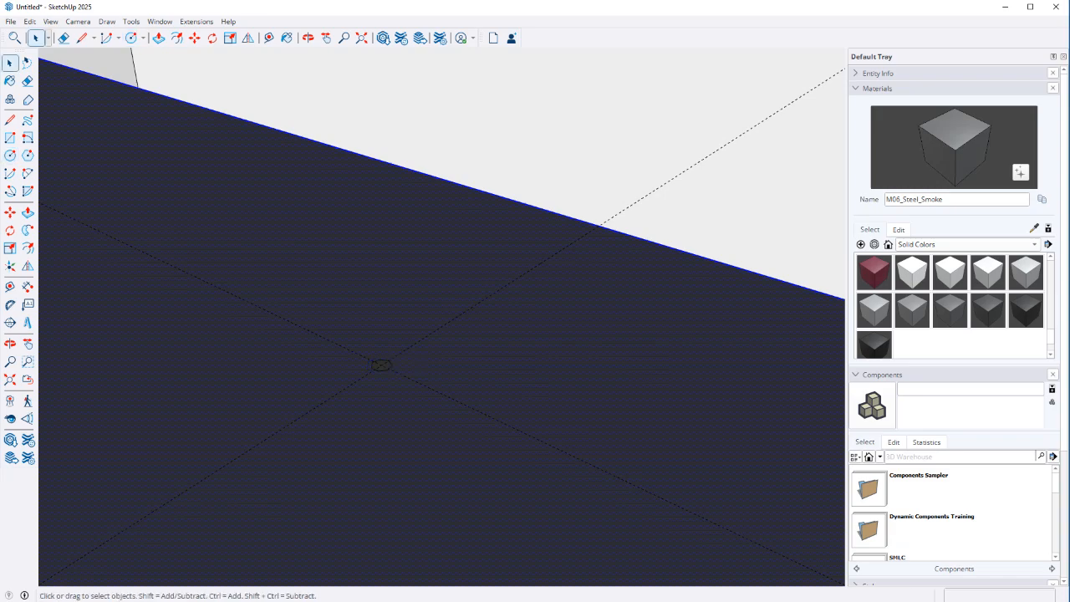
Extrude the small circle 2' upward into a thin suspension rod
{"action": "key", "text": "p"}
{"action": "left_click", "coordinate": [385, 365]}
{"action": "scroll", "coordinate": [456, 184], "scroll_direction": "down", "scroll_amount": 10}
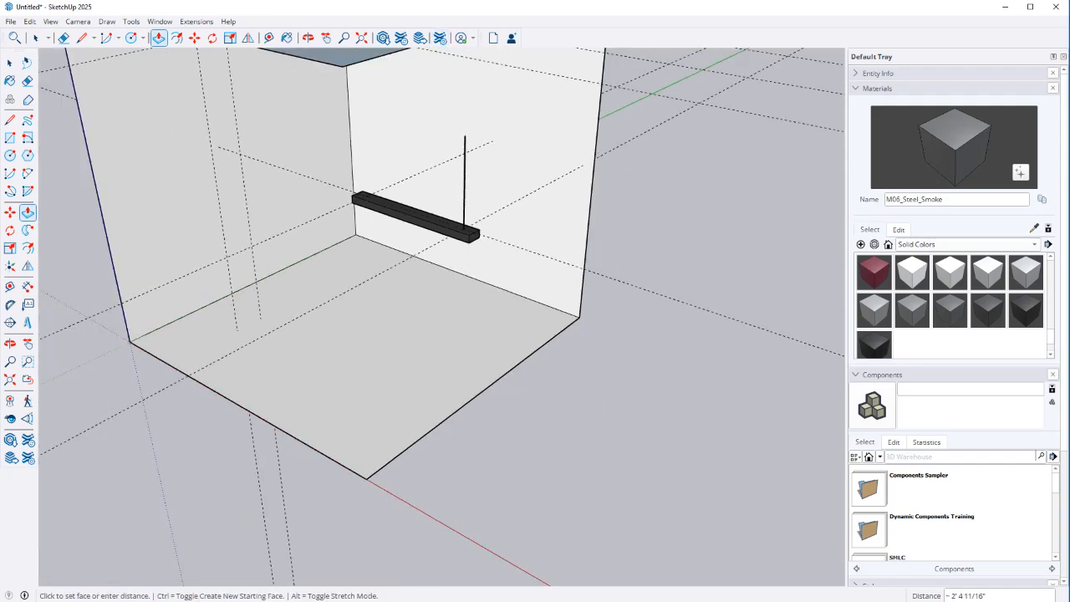
{"action": "scroll", "coordinate": [468, 133], "scroll_direction": "down", "scroll_amount": 3}
{"action": "scroll", "coordinate": [472, 92], "scroll_direction": "down", "scroll_amount": 2}
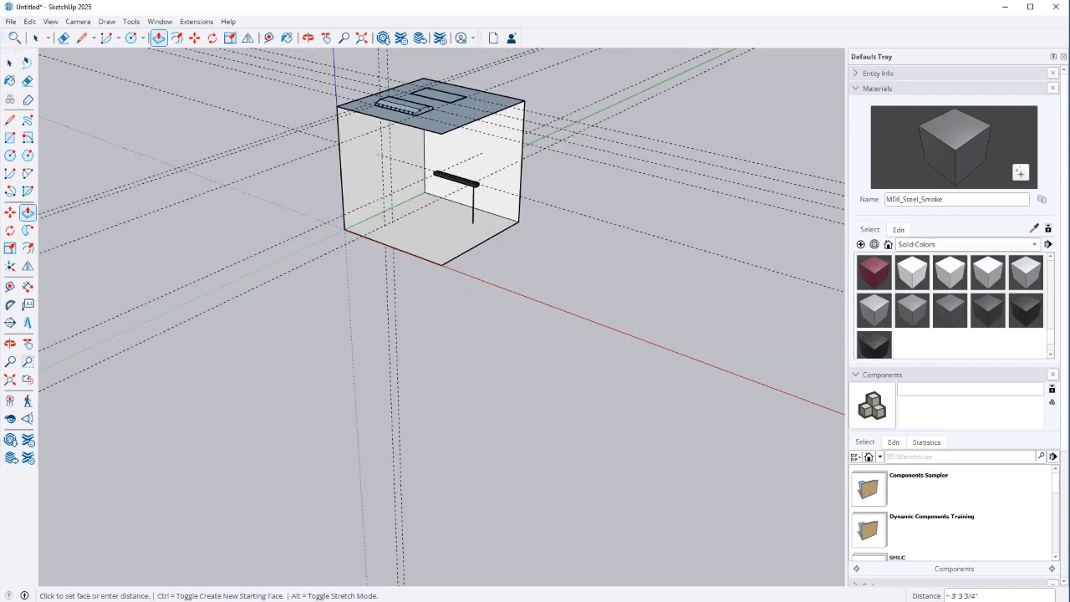
{"action": "scroll", "coordinate": [460, 192], "scroll_direction": "up", "scroll_amount": 3}
{"action": "scroll", "coordinate": [459, 193], "scroll_direction": "down", "scroll_amount": 3}
{"action": "scroll", "coordinate": [457, 196], "scroll_direction": "up", "scroll_amount": 3}
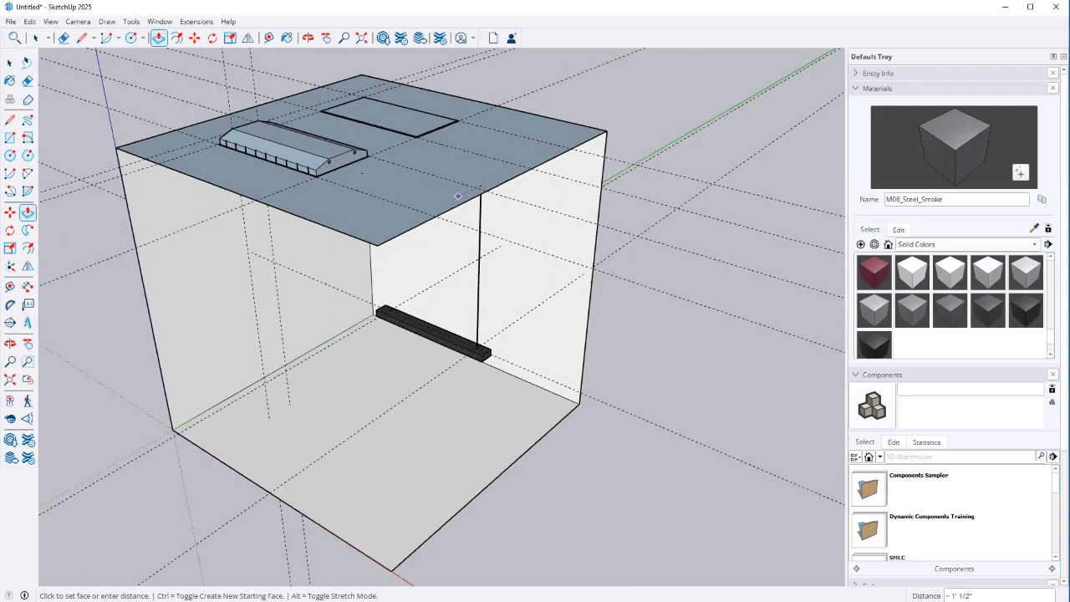
{"action": "scroll", "coordinate": [468, 276], "scroll_direction": "up", "scroll_amount": 2}
{"action": "type", "text": "2'"}
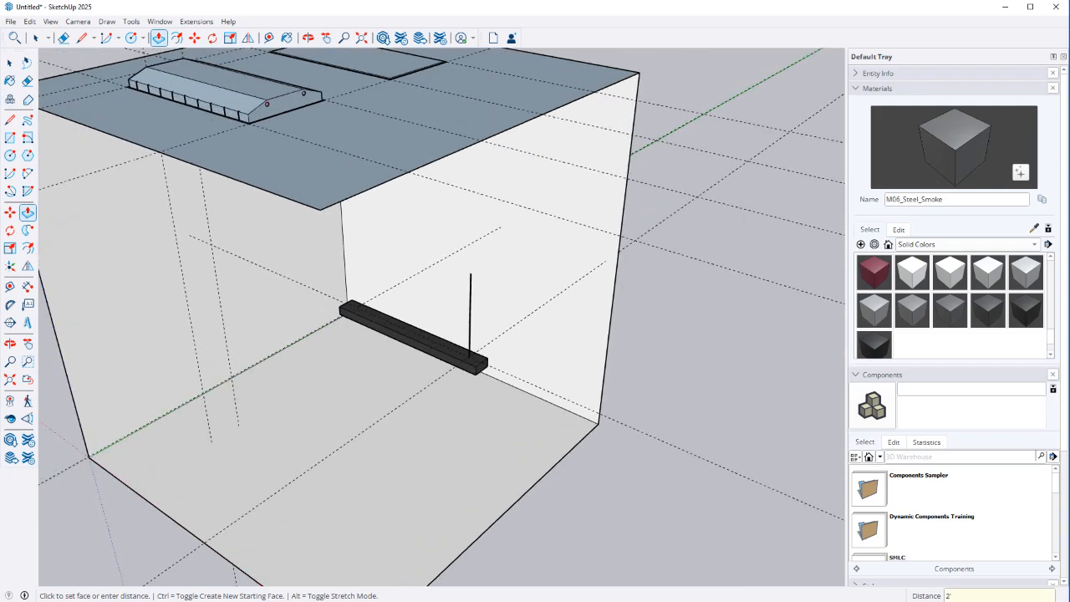
{"action": "key", "text": "space"}
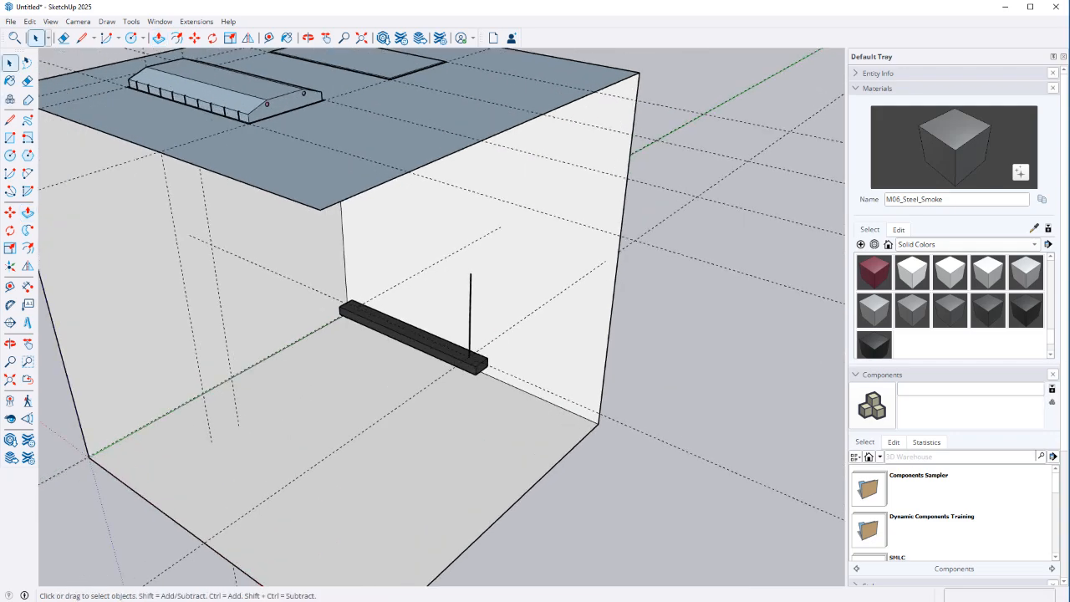
Copy the suspension rod 3' 4" along the box to the guide intersection near its far end
{"action": "scroll", "coordinate": [465, 303], "scroll_direction": "up", "scroll_amount": 4}
{"action": "left_click_drag", "start_coordinate": [391, 140], "coordinate": [510, 513]}
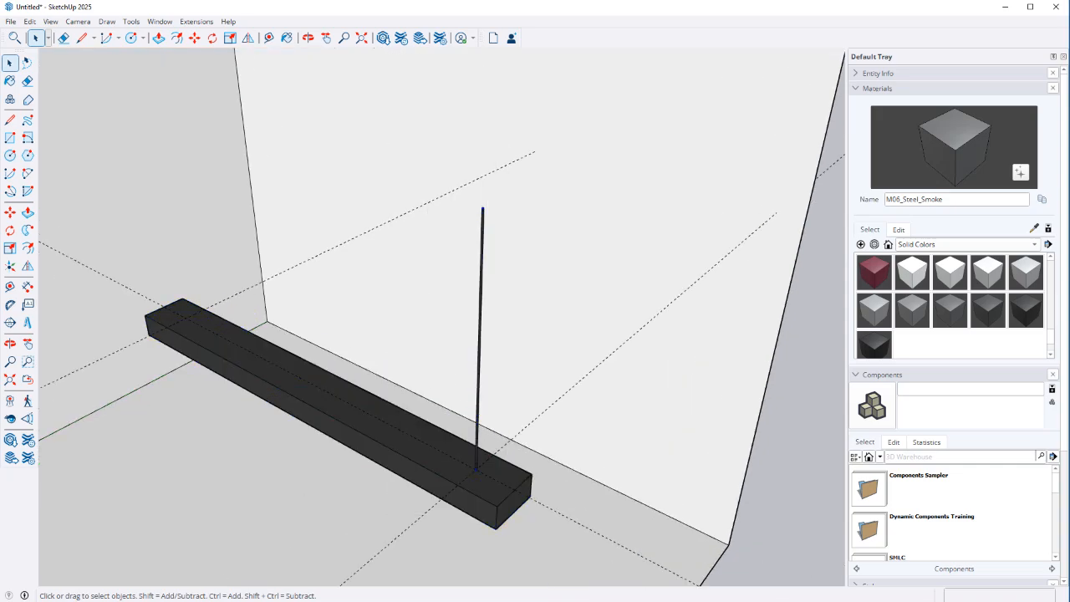
{"action": "scroll", "coordinate": [474, 470], "scroll_direction": "up", "scroll_amount": 1}
{"action": "scroll", "coordinate": [479, 299], "scroll_direction": "up", "scroll_amount": 5}
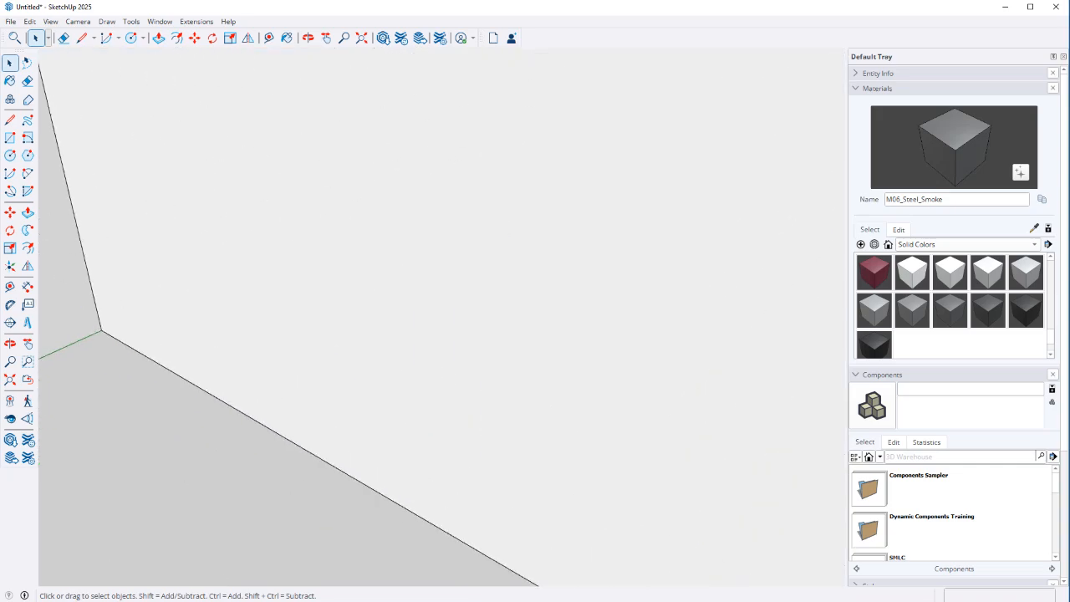
{"action": "scroll", "coordinate": [493, 340], "scroll_direction": "down", "scroll_amount": 3}
{"action": "scroll", "coordinate": [453, 472], "scroll_direction": "down", "scroll_amount": 4}
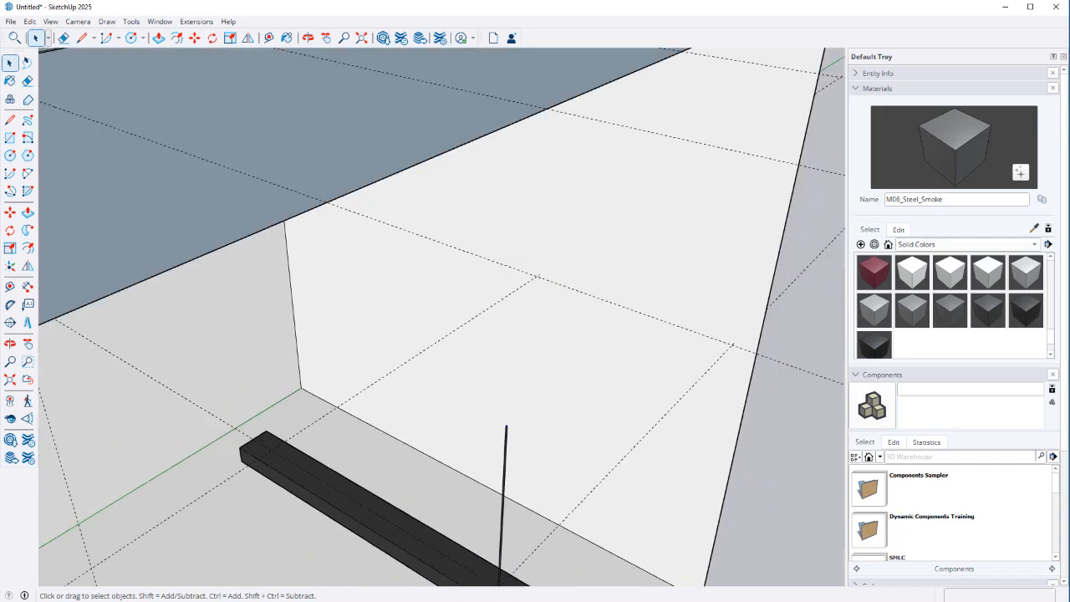
{"action": "key", "text": "m"}
{"action": "left_click", "coordinate": [614, 473]}
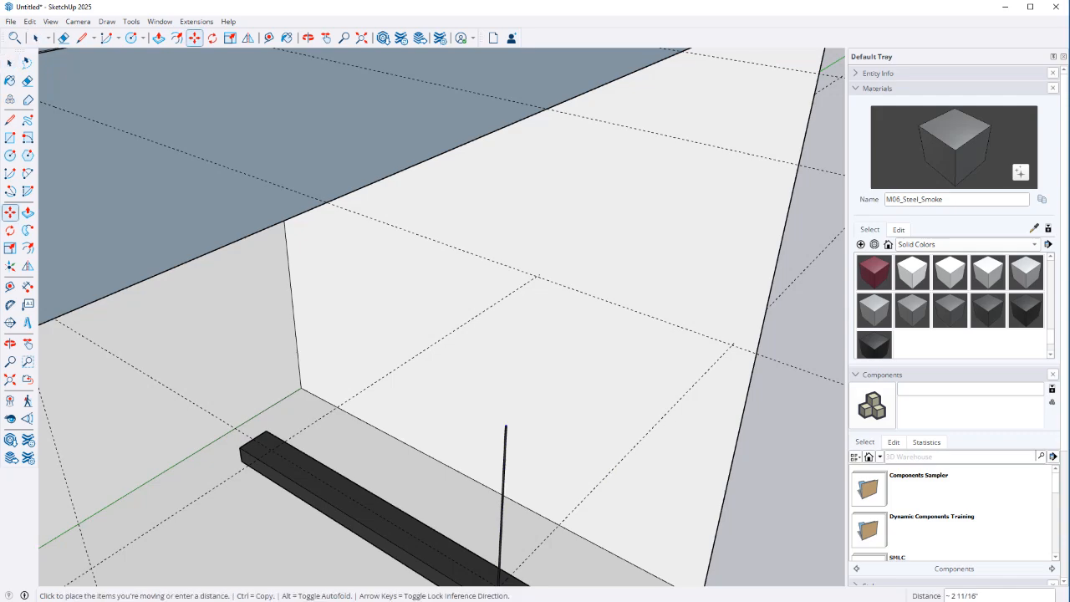
{"action": "key", "text": "ctrl"}
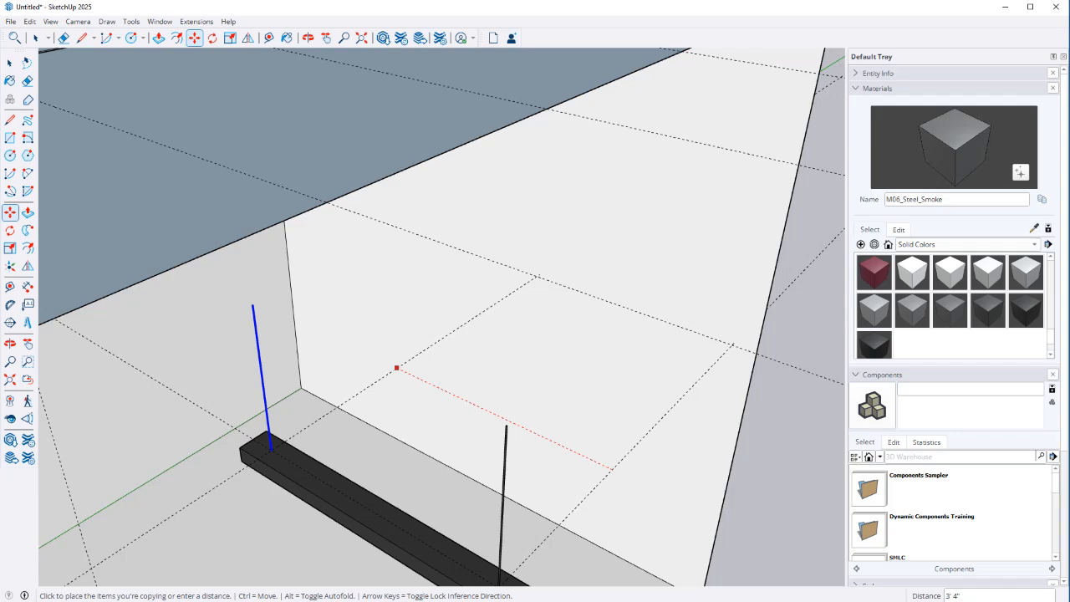
{"action": "left_click", "coordinate": [396, 368]}
{"action": "key", "text": "space"}
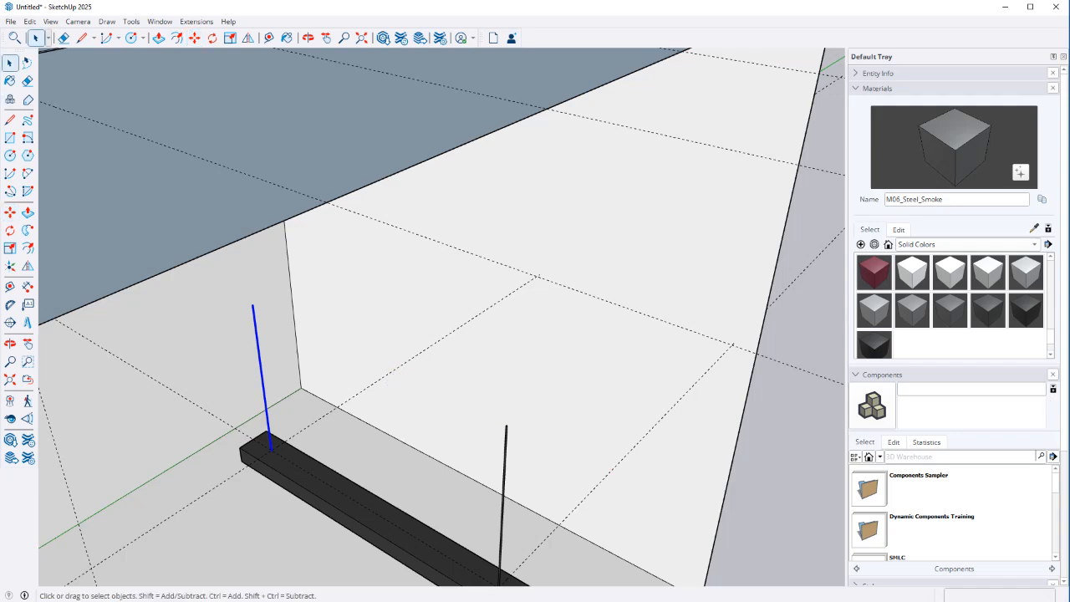
Group the dark box together with its two suspension rods
{"action": "triple_click", "coordinate": [351, 498]}
{"action": "middle_click_drag", "start_coordinate": [353, 496], "coordinate": [368, 410]}
{"action": "right_click", "coordinate": [377, 521]}
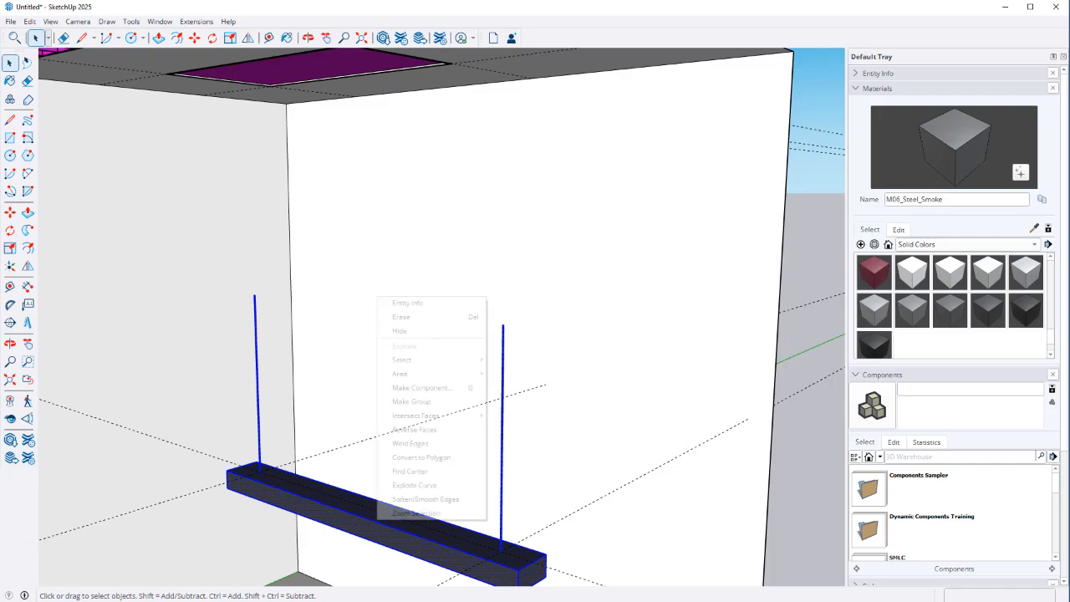
{"action": "left_click", "coordinate": [410, 402]}
{"action": "scroll", "coordinate": [396, 373], "scroll_direction": "down", "scroll_amount": 4}
{"action": "middle_click_drag", "start_coordinate": [396, 373], "coordinate": [345, 305]}
{"action": "left_click", "coordinate": [676, 418]}
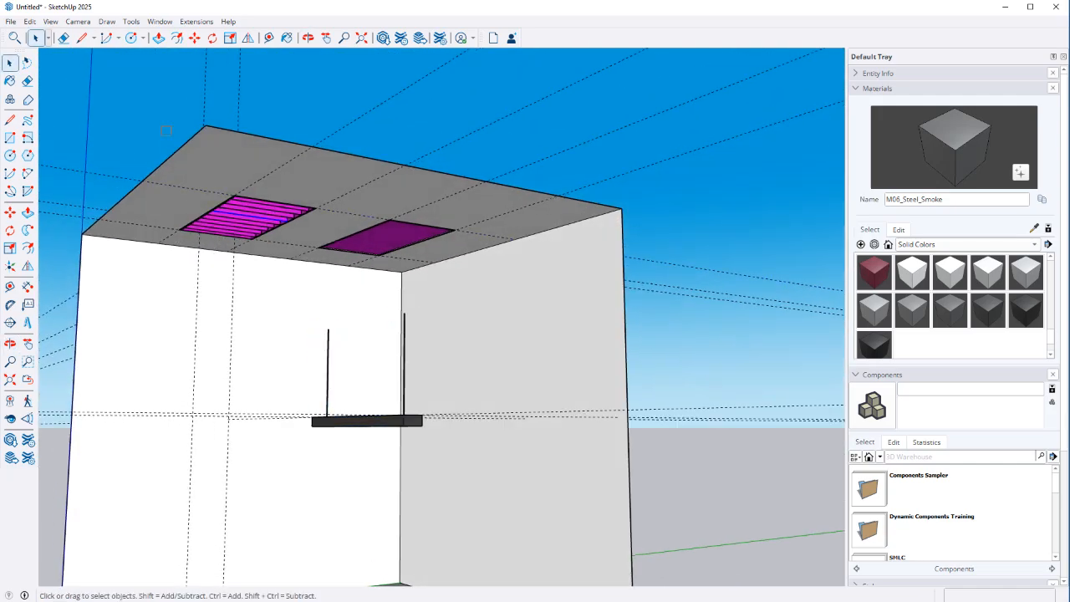
Make one group of the louvered ceiling light and another of the flat panel light
{"action": "left_click_drag", "start_coordinate": [161, 126], "coordinate": [320, 270]}
{"action": "middle_click_drag", "start_coordinate": [322, 272], "coordinate": [271, 255]}
{"action": "right_click", "coordinate": [276, 251]}
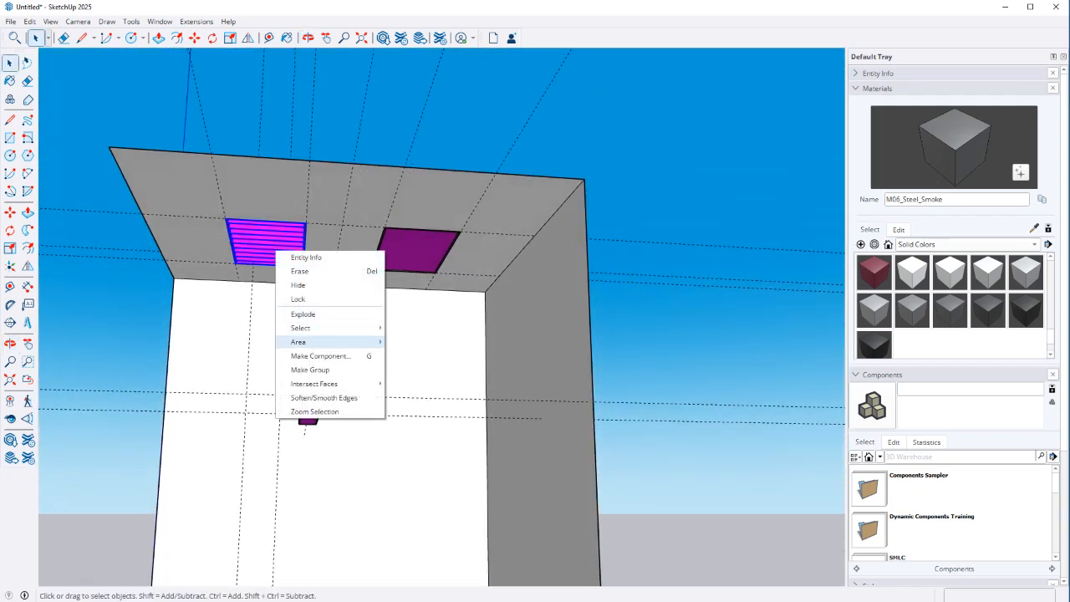
{"action": "left_click", "coordinate": [310, 370]}
{"action": "left_click_drag", "start_coordinate": [340, 175], "coordinate": [463, 308]}
{"action": "right_click", "coordinate": [418, 249]}
{"action": "left_click", "coordinate": [439, 363]}
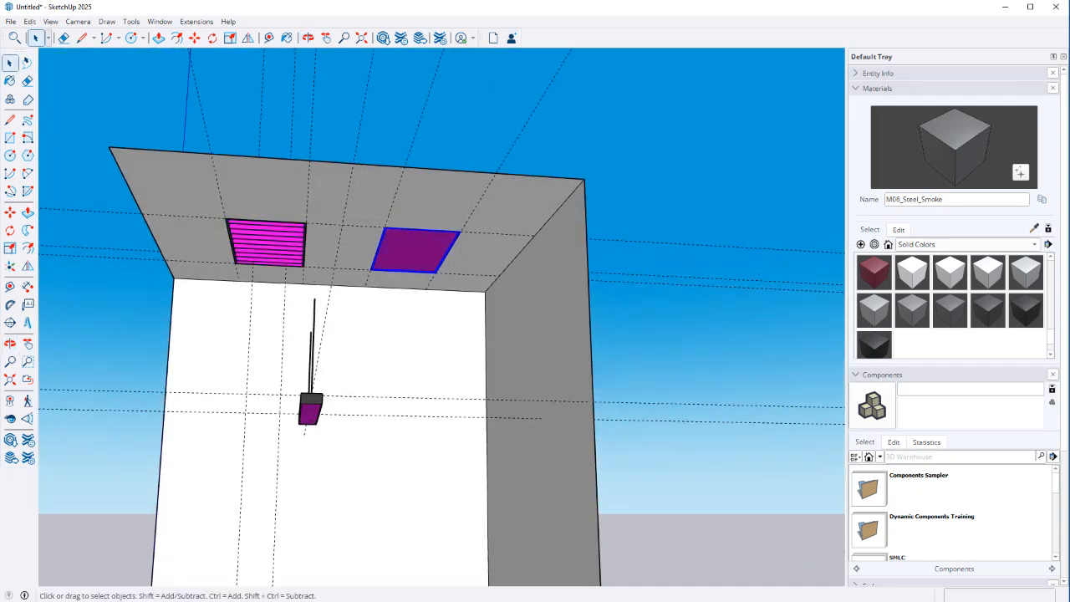
Move the suspended fixture 2 1/2" sideways from its bottom edge midpoint to align with the ceiling guide beside the louvered light
{"action": "left_click", "coordinate": [314, 314]}
{"action": "scroll", "coordinate": [314, 313], "scroll_direction": "up", "scroll_amount": 3}
{"action": "scroll", "coordinate": [310, 495], "scroll_direction": "down", "scroll_amount": 1}
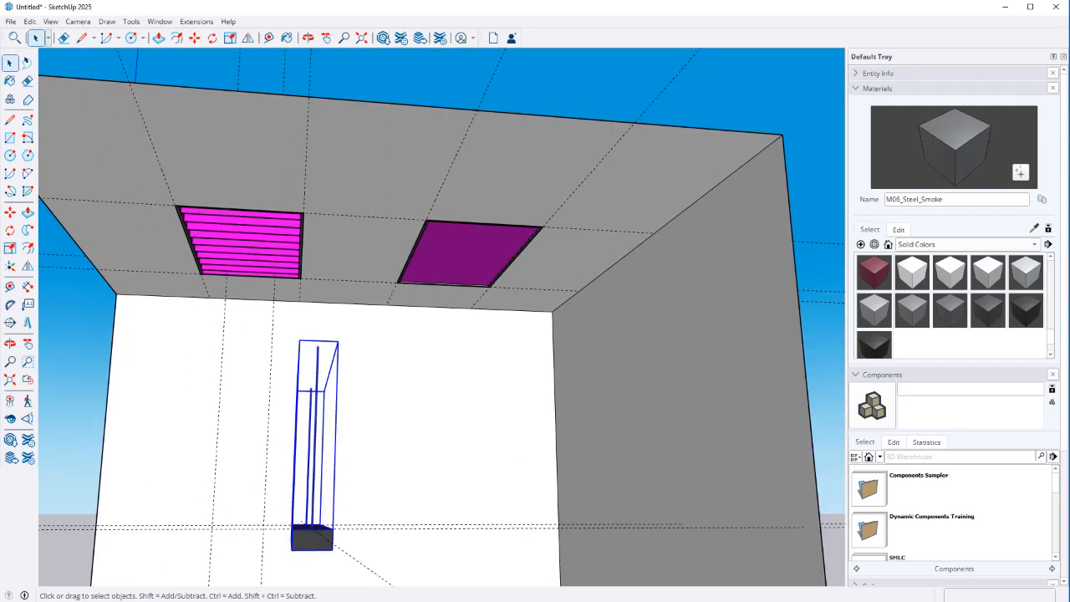
{"action": "key", "text": "m"}
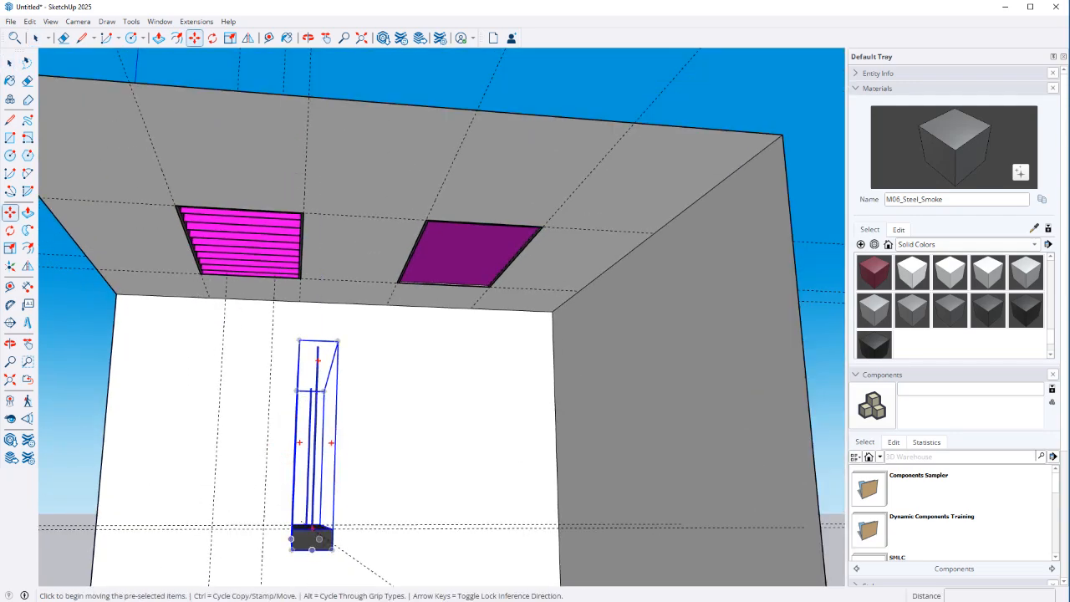
{"action": "left_click", "coordinate": [312, 542]}
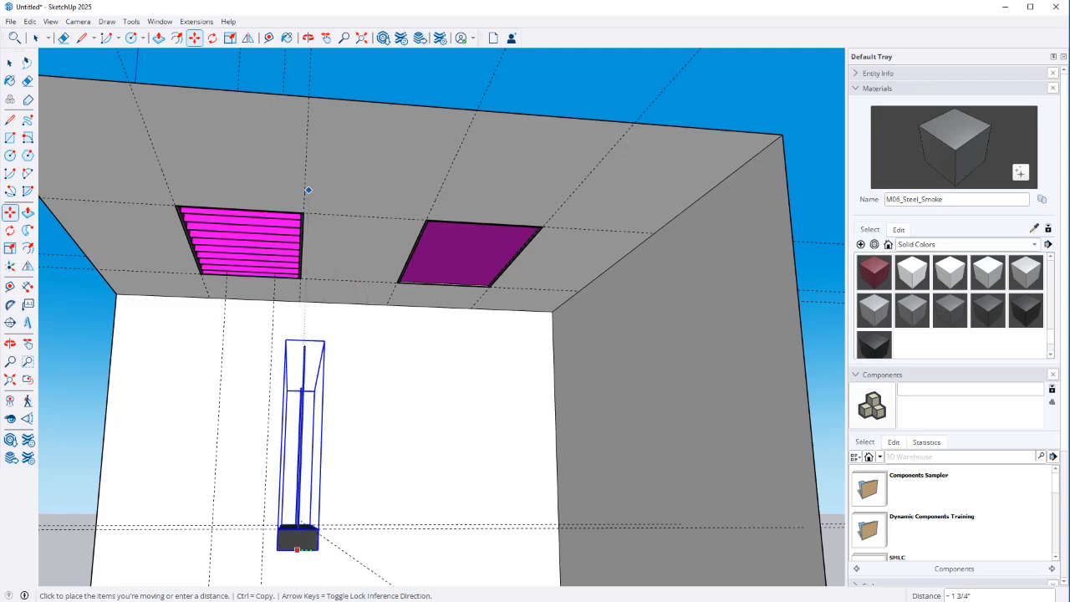
{"action": "left_click", "coordinate": [306, 176]}
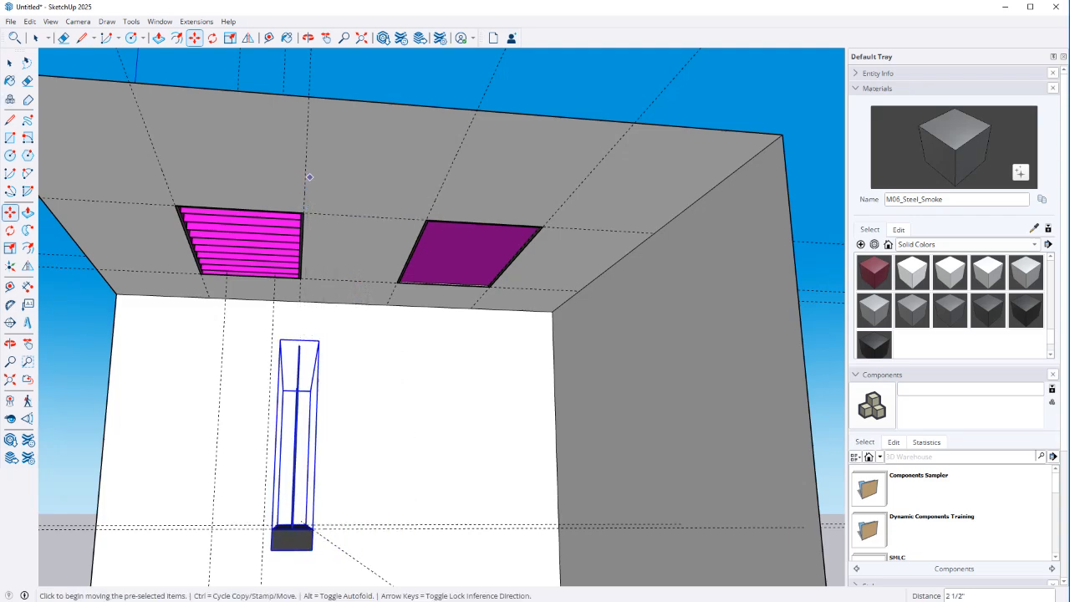
Shift the suspended fixture 1' sideways, away from the louvered light towards the flat panel light's side
{"action": "left_click", "coordinate": [305, 174]}
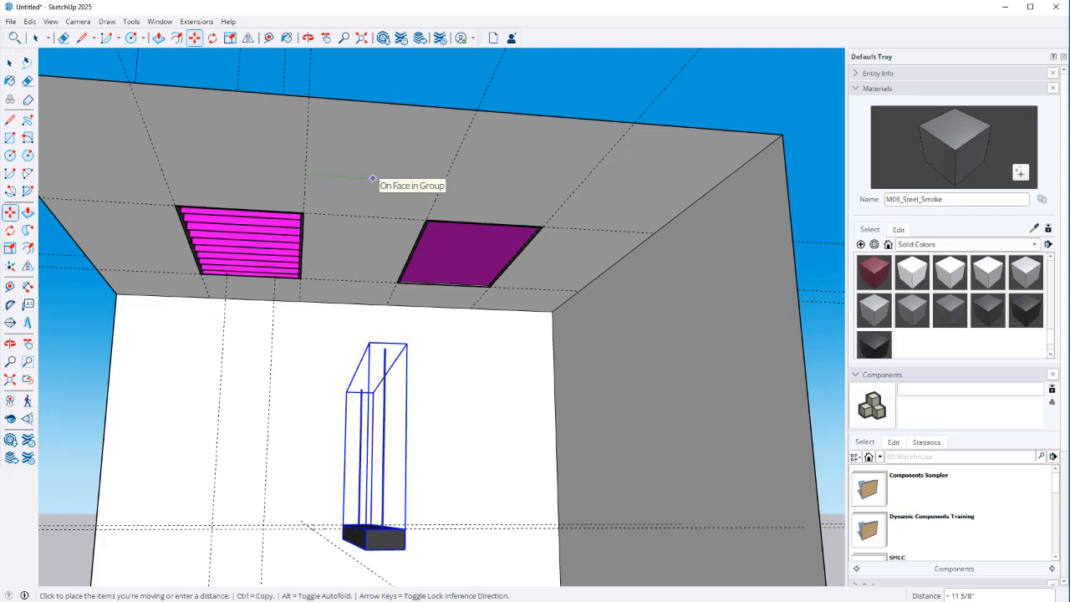
{"action": "key", "text": "Return"}
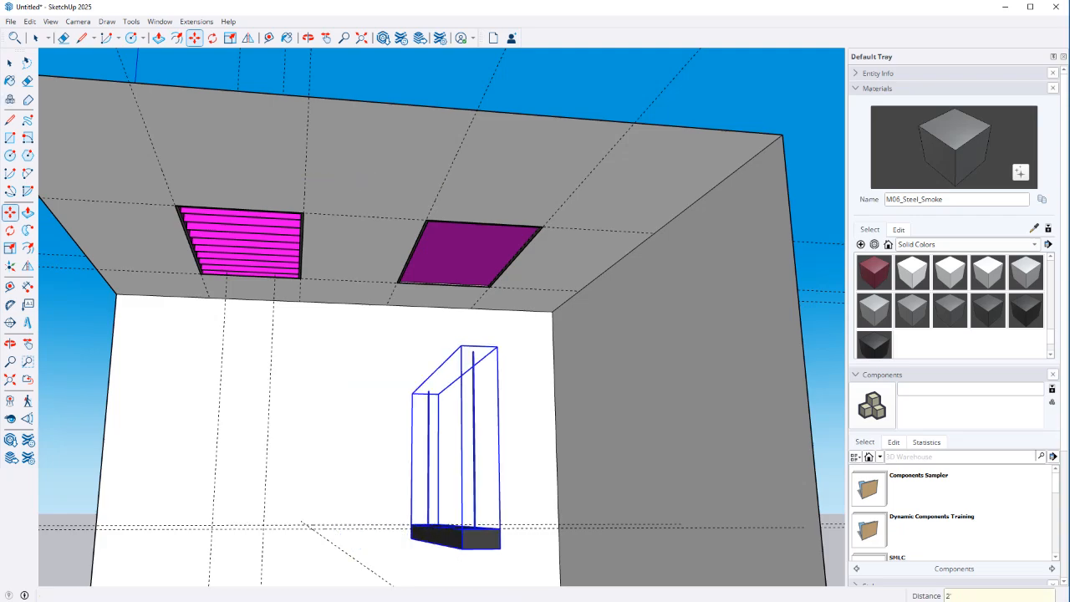
{"action": "key", "text": "Return"}
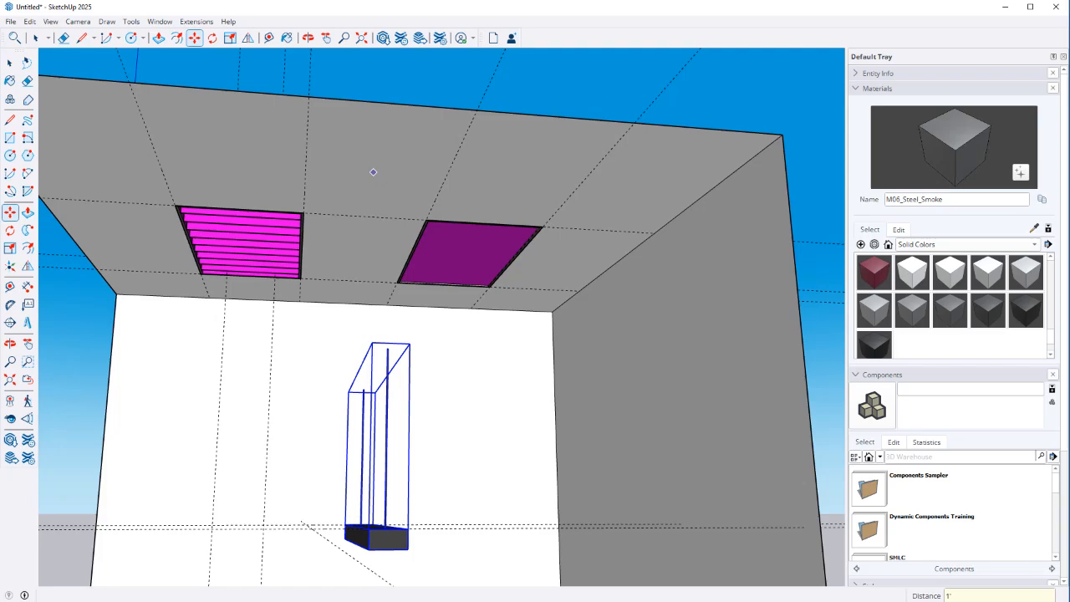
Raise the suspended fixture vertically until its rod tops meet the ceiling, then deselect it
{"action": "middle_click_drag", "start_coordinate": [348, 205], "coordinate": [420, 268]}
{"action": "middle_click_drag", "start_coordinate": [501, 388], "coordinate": [511, 381]}
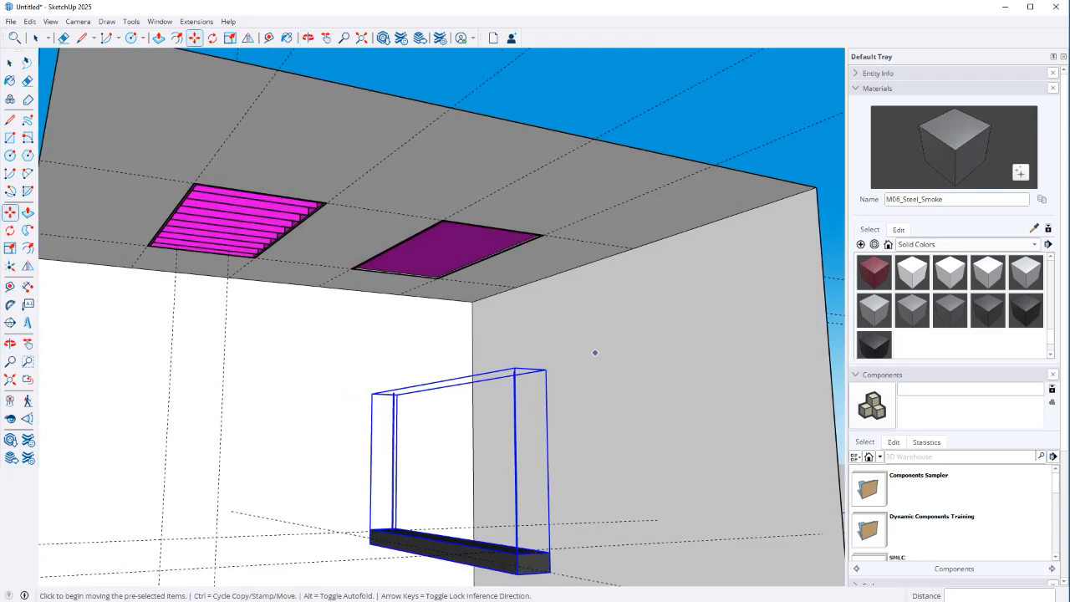
{"action": "scroll", "coordinate": [540, 394], "scroll_direction": "up", "scroll_amount": 4}
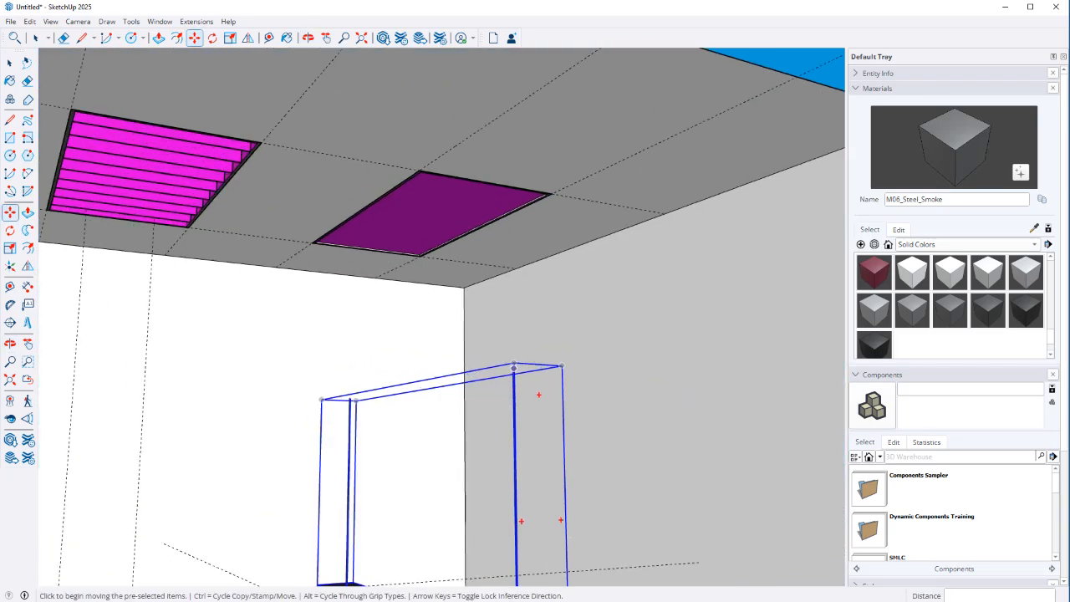
{"action": "left_click", "coordinate": [512, 376]}
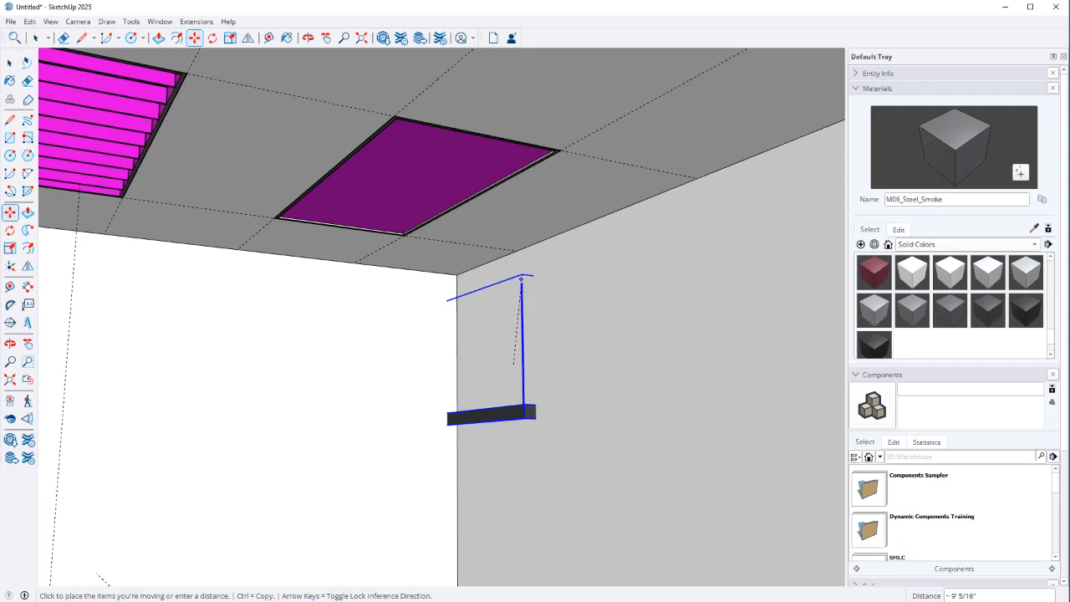
{"action": "scroll", "coordinate": [524, 165], "scroll_direction": "down", "scroll_amount": 6}
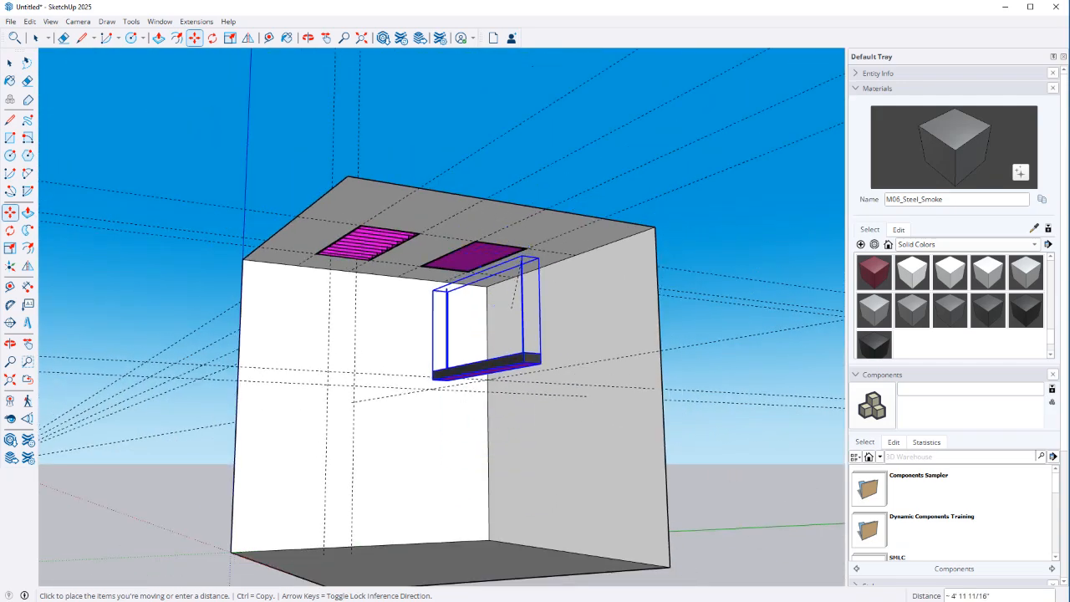
{"action": "key", "text": "Up"}
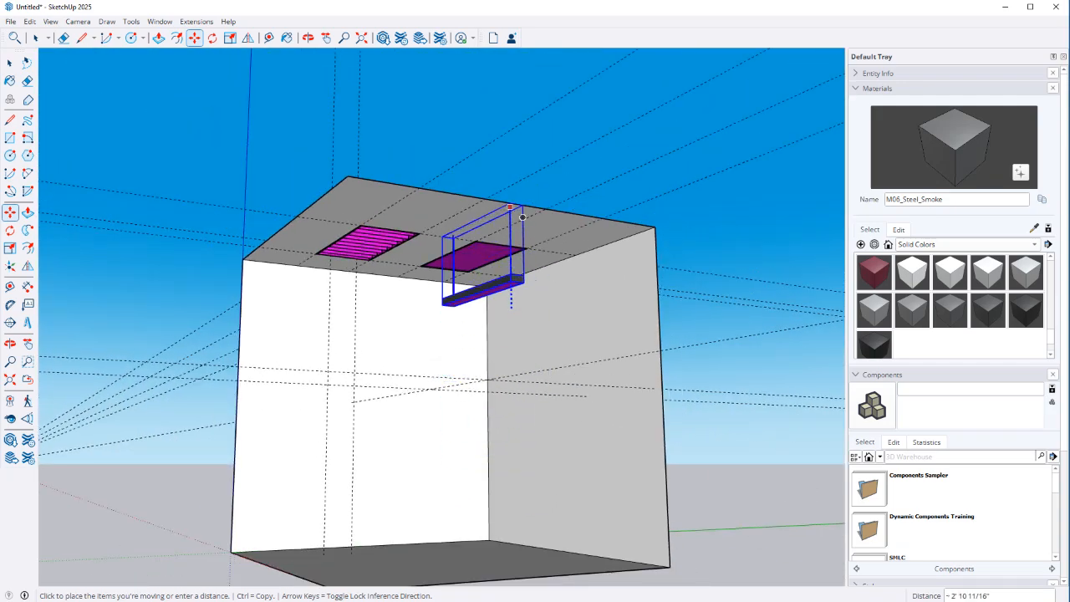
{"action": "left_click", "coordinate": [535, 215]}
{"action": "key", "text": "space"}
{"action": "middle_click_drag", "start_coordinate": [535, 280], "coordinate": [614, 266]}
{"action": "scroll", "coordinate": [621, 265], "scroll_direction": "up", "scroll_amount": 4}
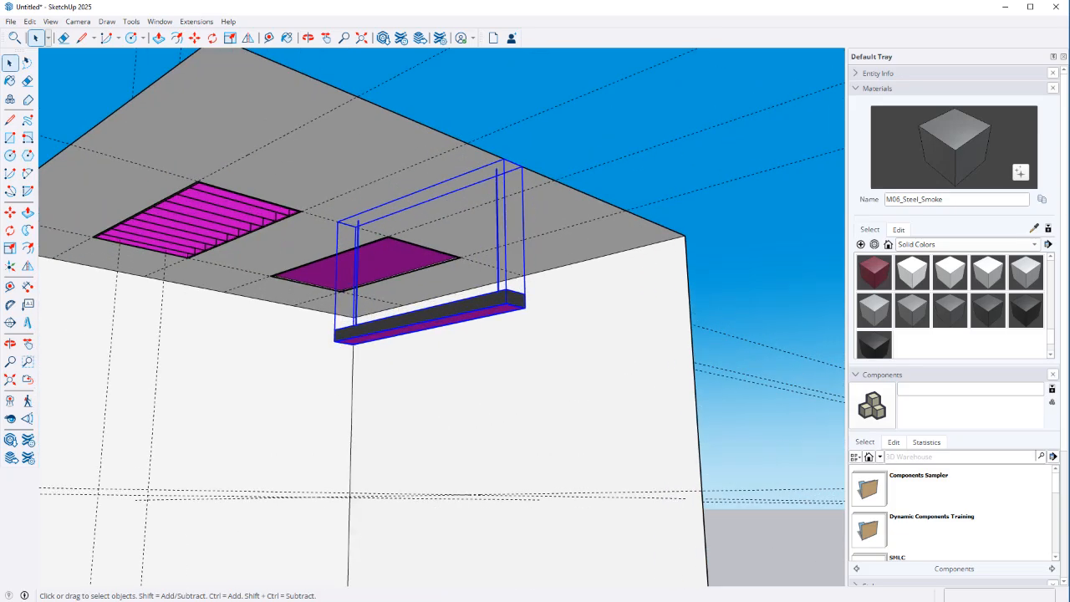
{"action": "left_click", "coordinate": [736, 251]}
Examine the recessed lights and suspended fixture from below, and the light housings from above the ceiling
{"action": "middle_click_drag", "start_coordinate": [735, 251], "coordinate": [732, 253]}
{"action": "middle_click_drag", "start_coordinate": [196, 221], "coordinate": [335, 131]}
{"action": "scroll", "coordinate": [314, 100], "scroll_direction": "up", "scroll_amount": 3}
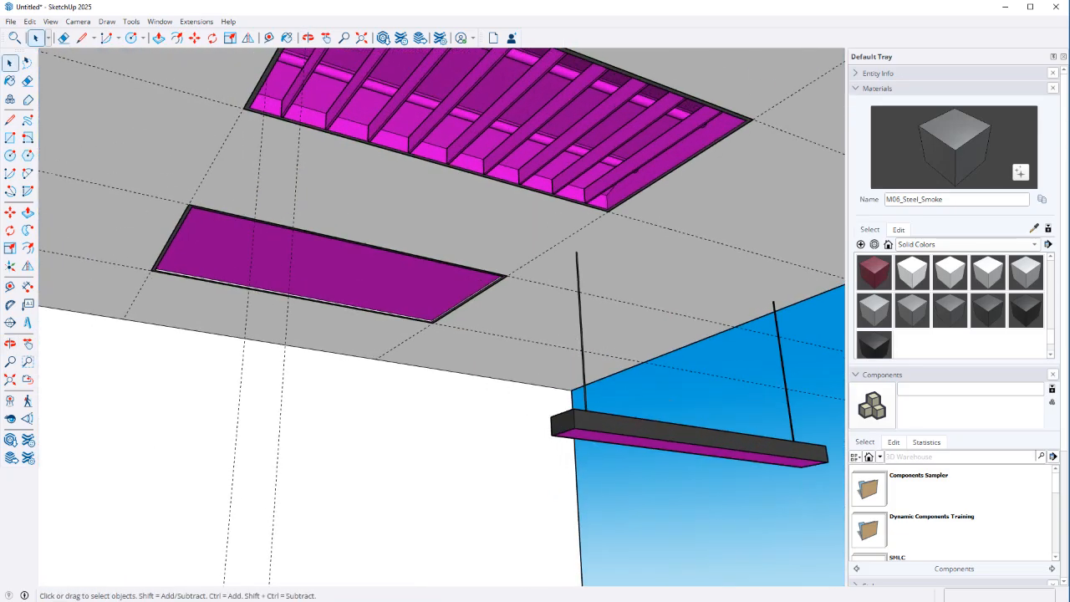
{"action": "scroll", "coordinate": [338, 241], "scroll_direction": "down", "scroll_amount": 3}
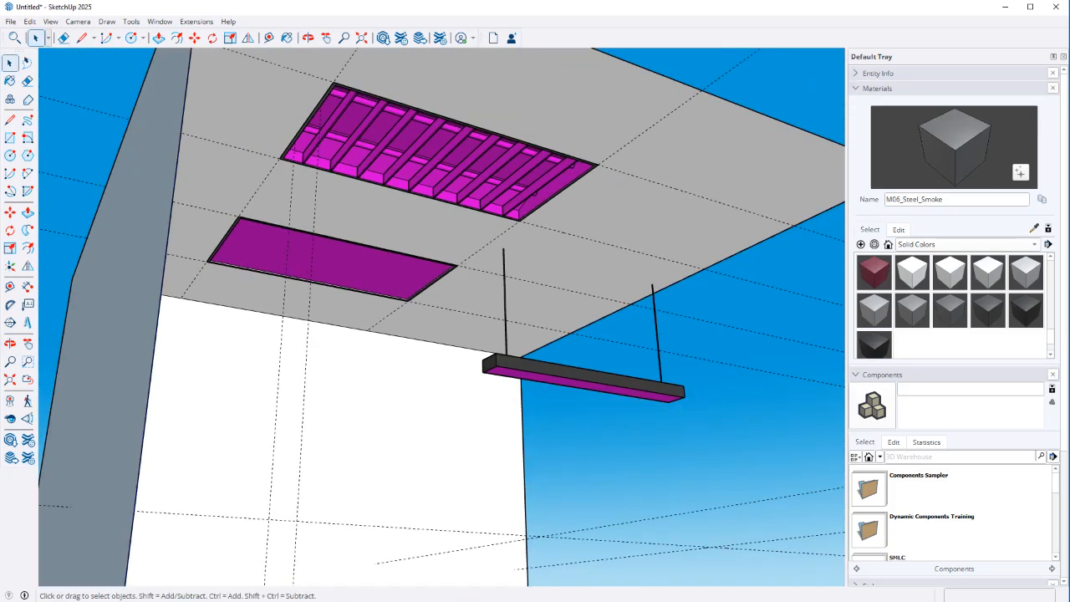
{"action": "middle_click_drag", "start_coordinate": [338, 241], "coordinate": [625, 453]}
{"action": "scroll", "coordinate": [353, 448], "scroll_direction": "down", "scroll_amount": 2}
{"action": "scroll", "coordinate": [355, 449], "scroll_direction": "down", "scroll_amount": 1}
{"action": "scroll", "coordinate": [461, 489], "scroll_direction": "up", "scroll_amount": 4}
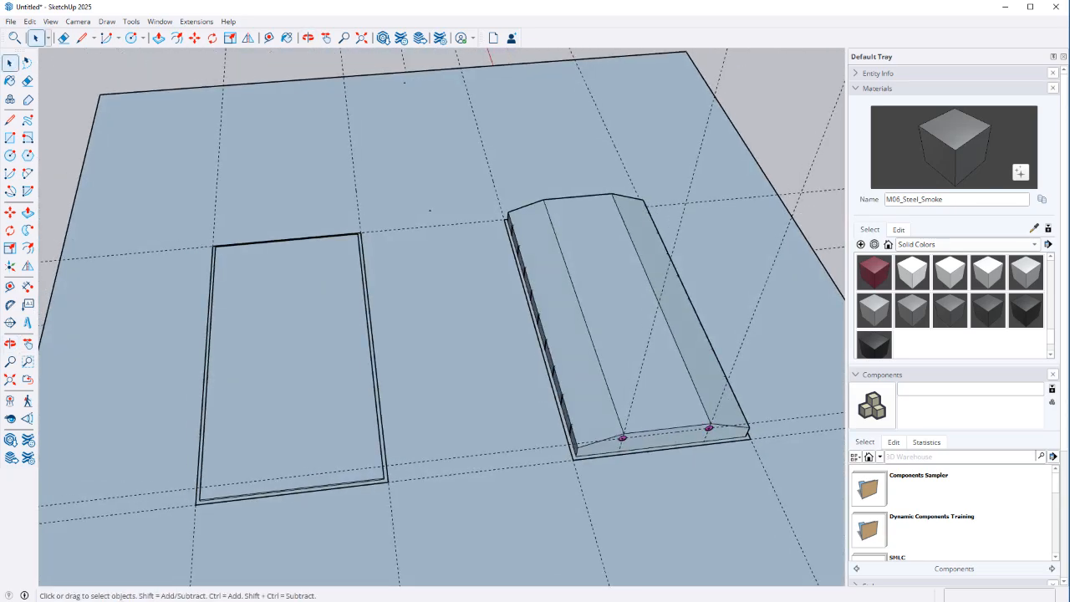
{"action": "middle_click_drag", "start_coordinate": [344, 311], "coordinate": [500, 288]}
{"action": "scroll", "coordinate": [501, 289], "scroll_direction": "up", "scroll_amount": 4}
{"action": "key", "text": "c"}
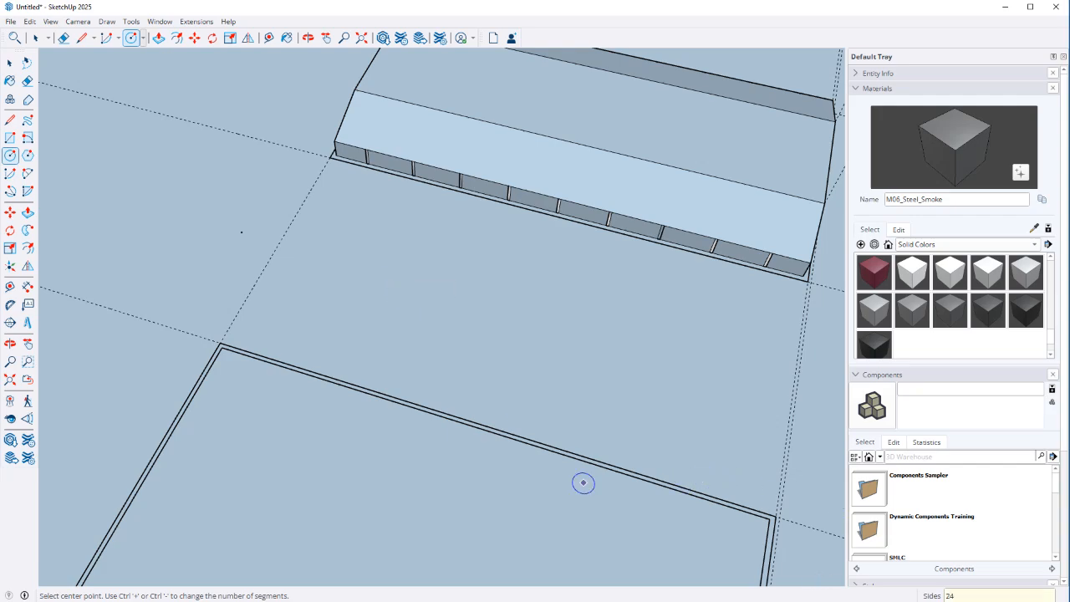
{"action": "left_click", "coordinate": [355, 265]}
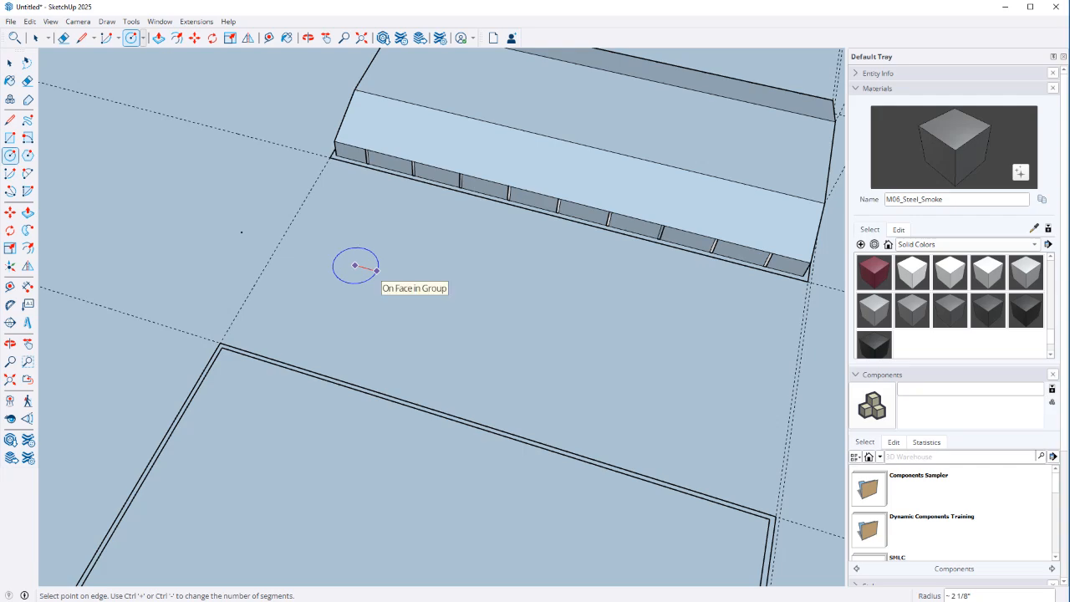
{"action": "type", "text": "4"}
{"action": "key", "text": "Return"}
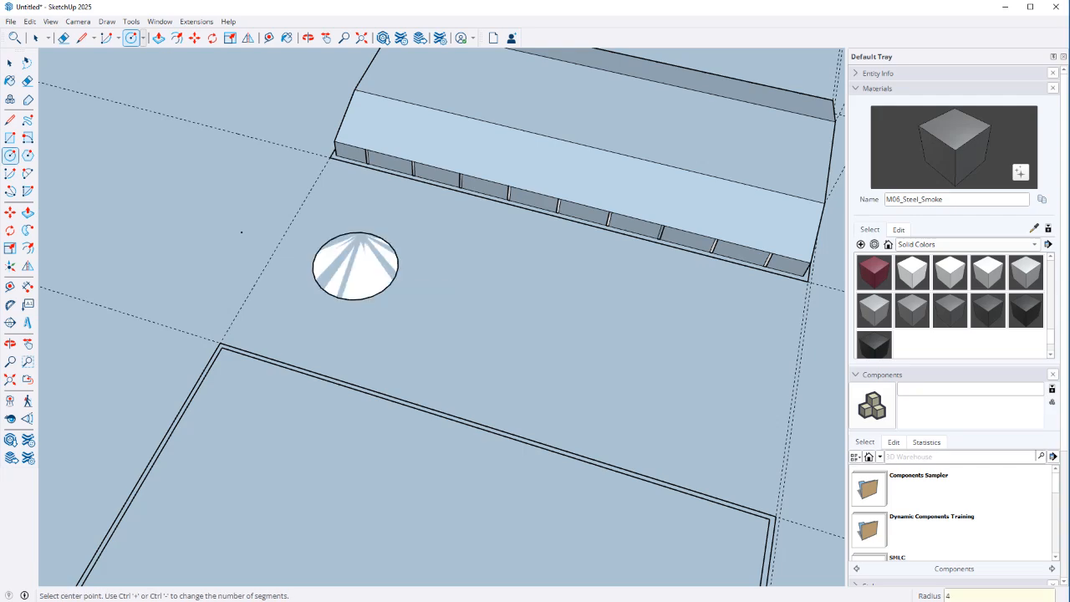
{"action": "key", "text": "ctrl+z"}
Draw a circle of 3" radius on the ceiling's upper face between the two recessed lights and extrude it 6" upward
{"action": "left_click", "coordinate": [342, 262]}
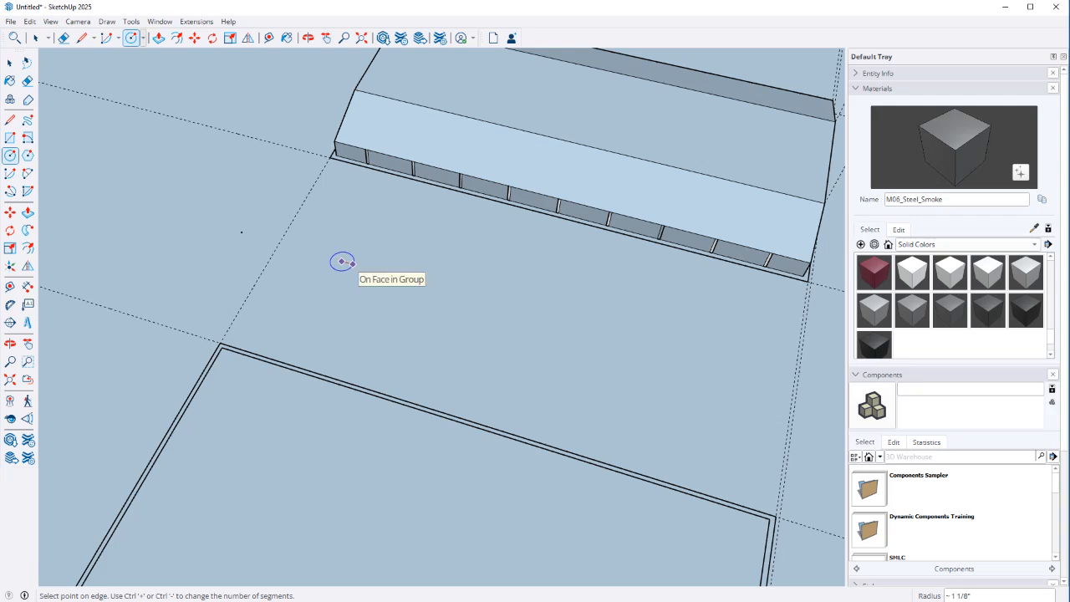
{"action": "type", "text": "3"}
{"action": "key", "text": "Return"}
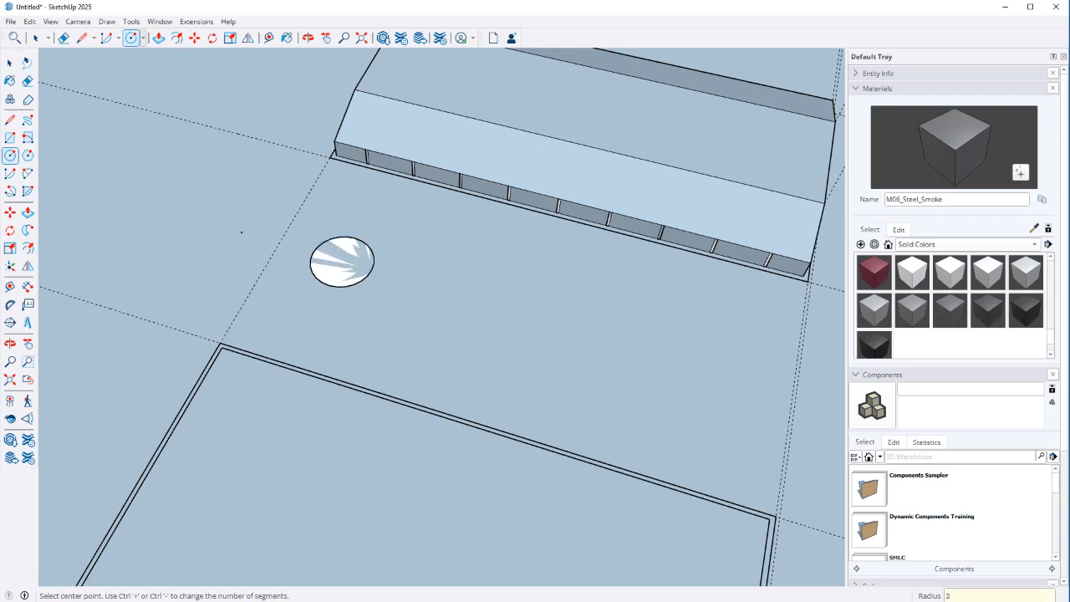
{"action": "key", "text": "p"}
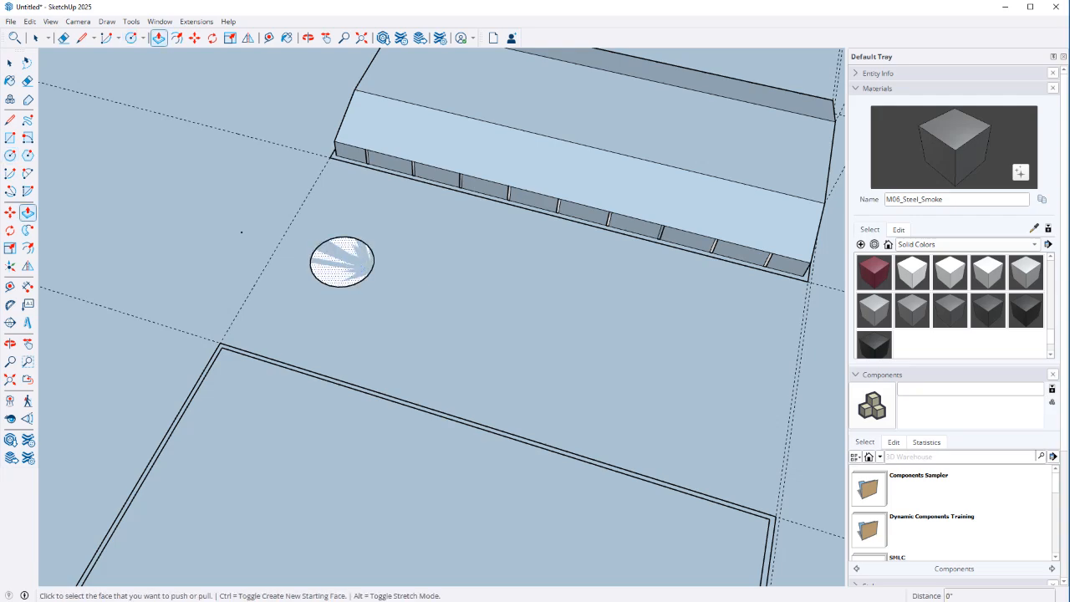
{"action": "left_click", "coordinate": [342, 262]}
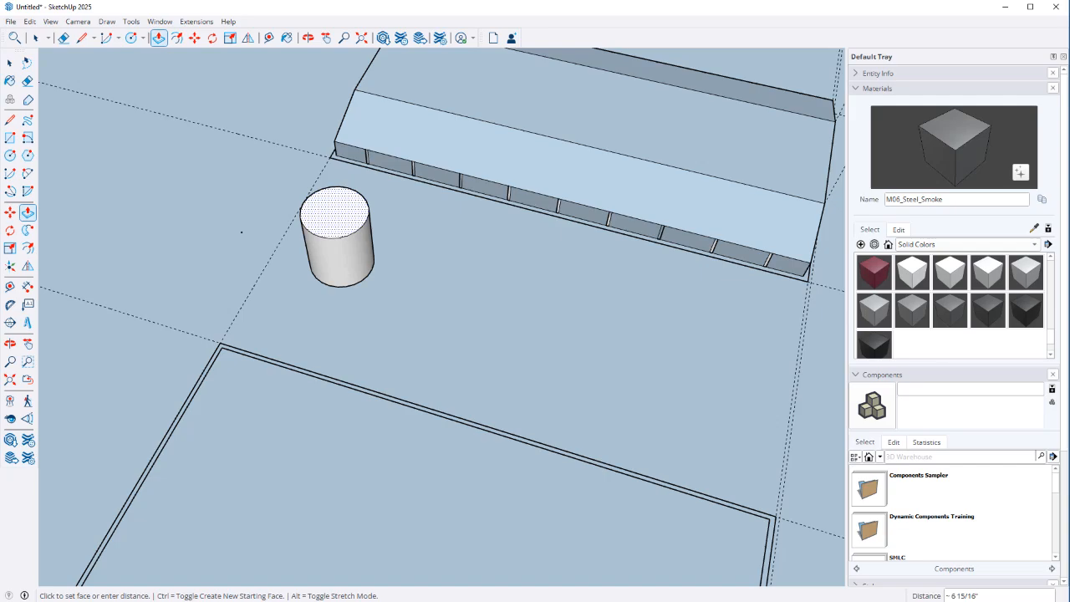
{"action": "type", "text": "6"}
{"action": "key", "text": "Return"}
{"action": "key", "text": "space"}
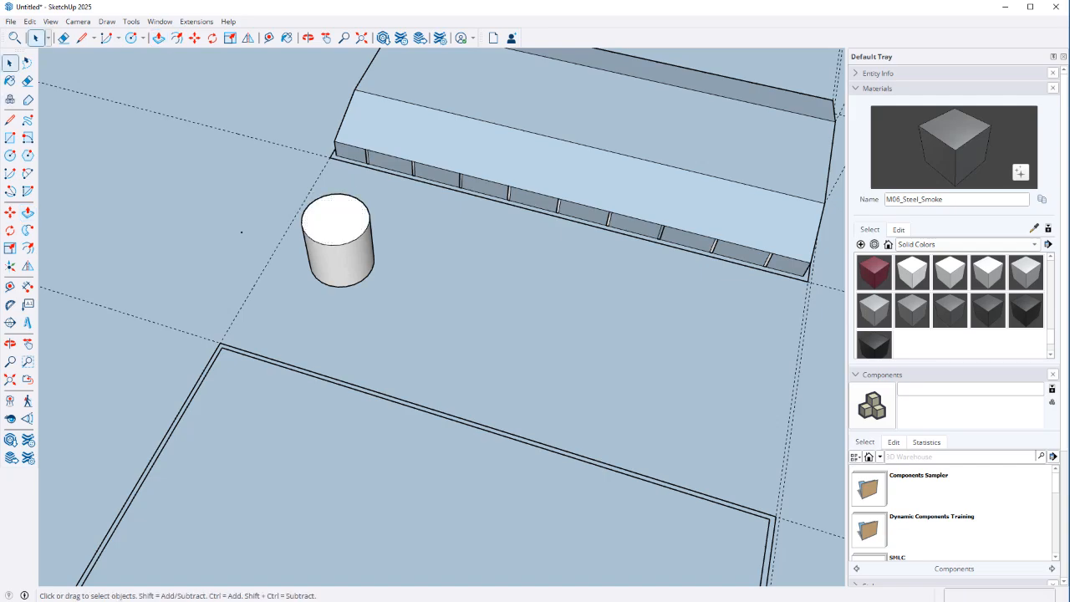
Move the cylinder sideways off the ceiling into the open space outside the room
{"action": "middle_click_drag", "start_coordinate": [336, 219], "coordinate": [543, 143]}
{"action": "scroll", "coordinate": [585, 217], "scroll_direction": "down", "scroll_amount": 8}
{"action": "left_click", "coordinate": [629, 188]}
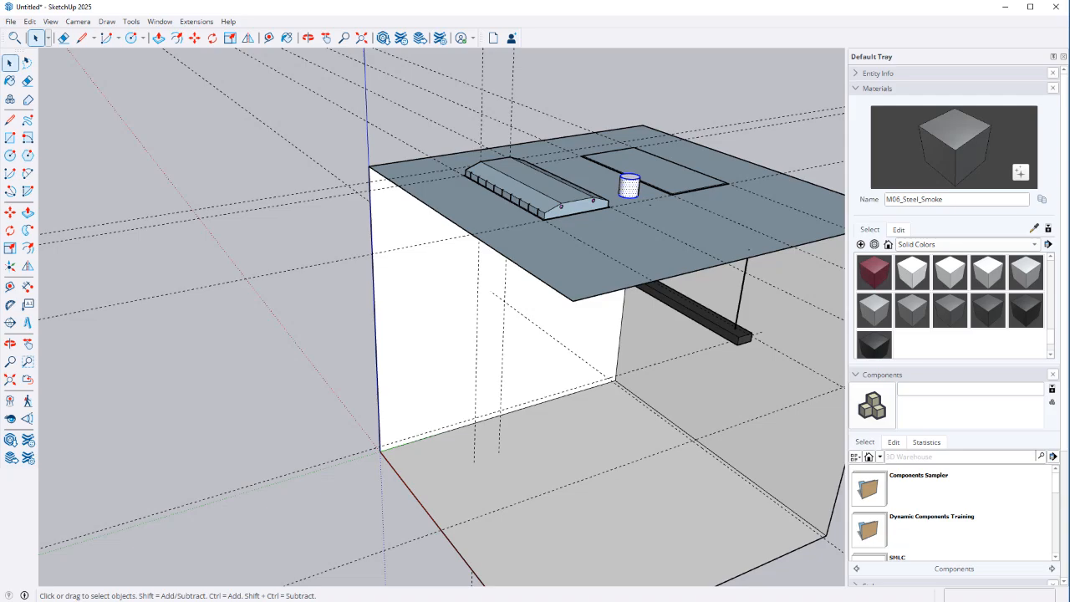
{"action": "key", "text": "m"}
{"action": "left_click", "coordinate": [640, 209]}
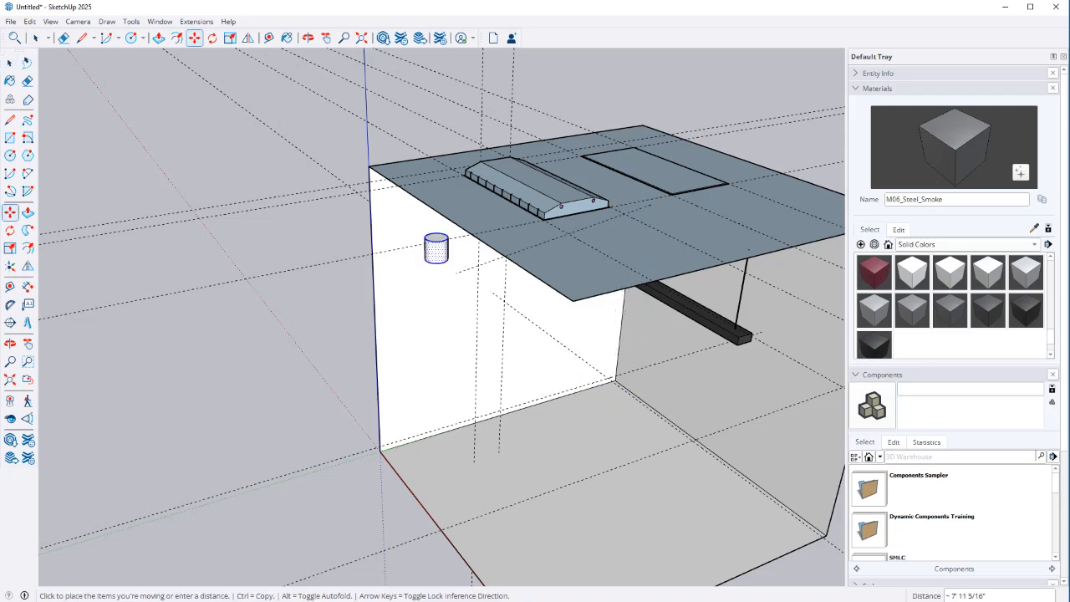
{"action": "left_click", "coordinate": [309, 265]}
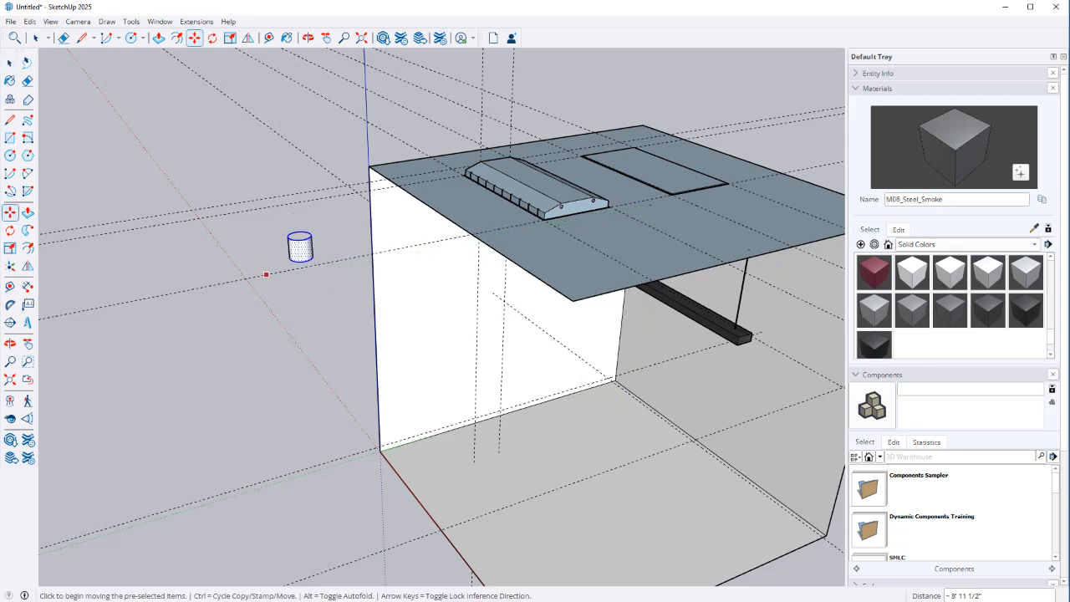
{"action": "left_click", "coordinate": [266, 275]}
{"action": "left_click", "coordinate": [407, 354]}
Offset the cylinder's bottom face outward to form a narrow rim, and delete the inner circular face to open the underside
{"action": "middle_click_drag", "start_coordinate": [407, 355], "coordinate": [401, 242]}
{"action": "scroll", "coordinate": [404, 215], "scroll_direction": "up", "scroll_amount": 2}
{"action": "key", "text": "space"}
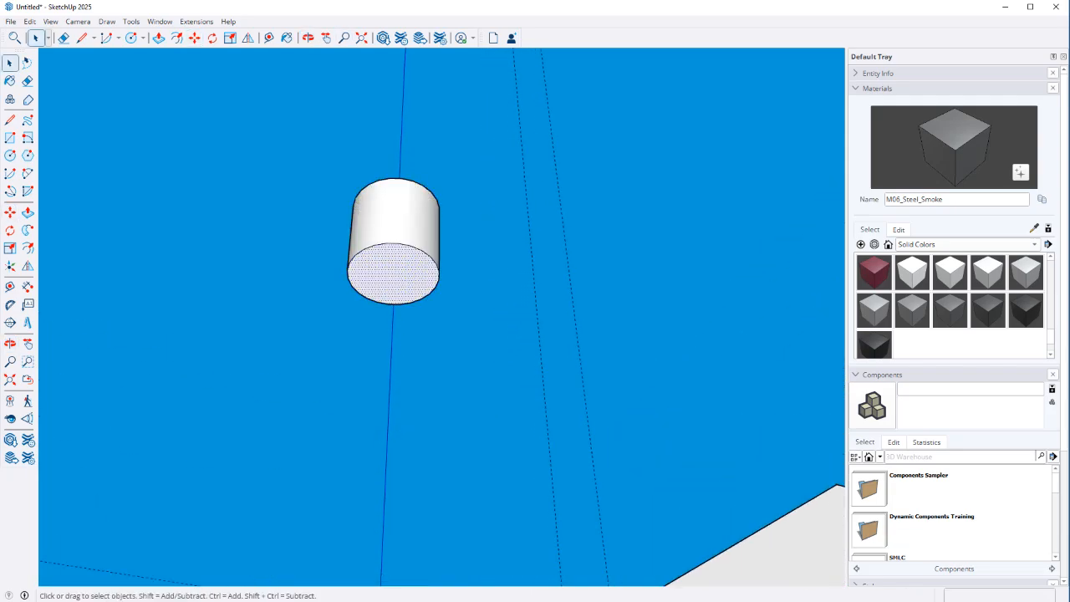
{"action": "scroll", "coordinate": [392, 242], "scroll_direction": "up", "scroll_amount": 3}
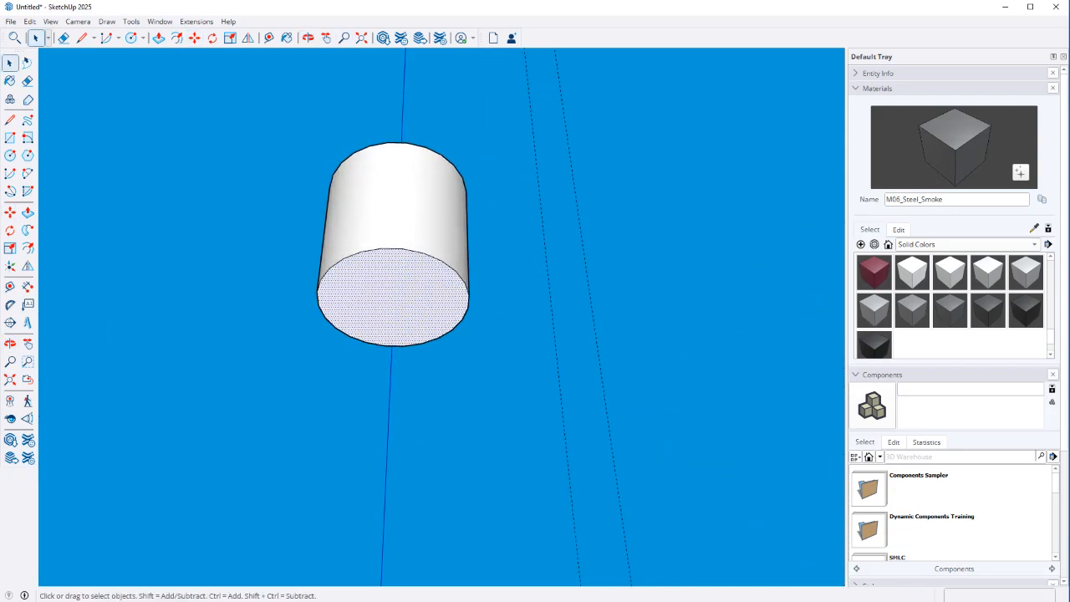
{"action": "key", "text": "f"}
{"action": "left_click", "coordinate": [459, 277]}
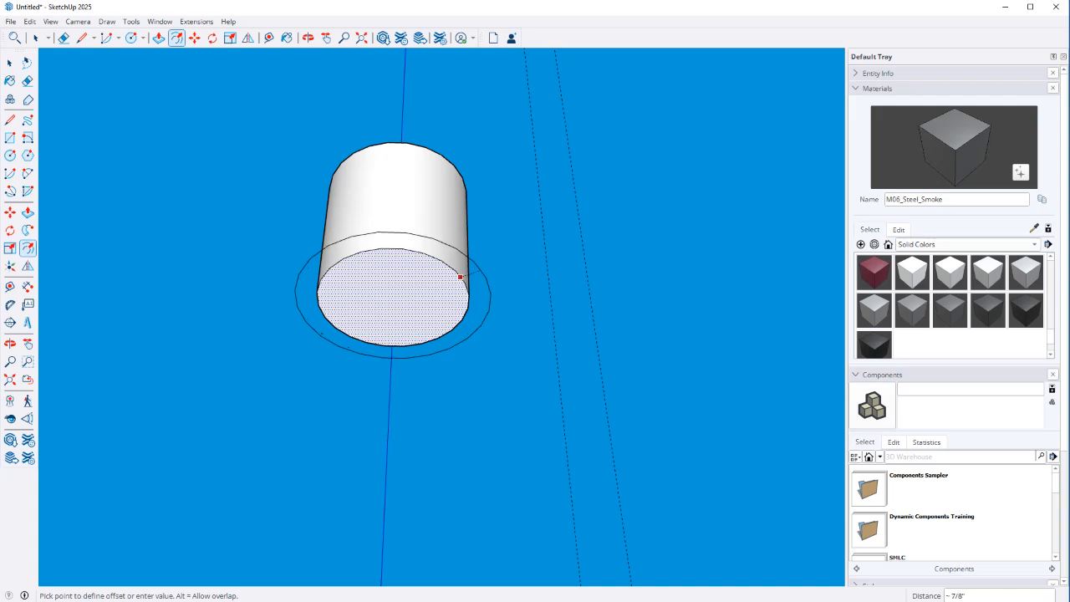
{"action": "type", "text": "2"}
{"action": "key", "text": "Return"}
{"action": "middle_click_drag", "start_coordinate": [399, 338], "coordinate": [396, 346]}
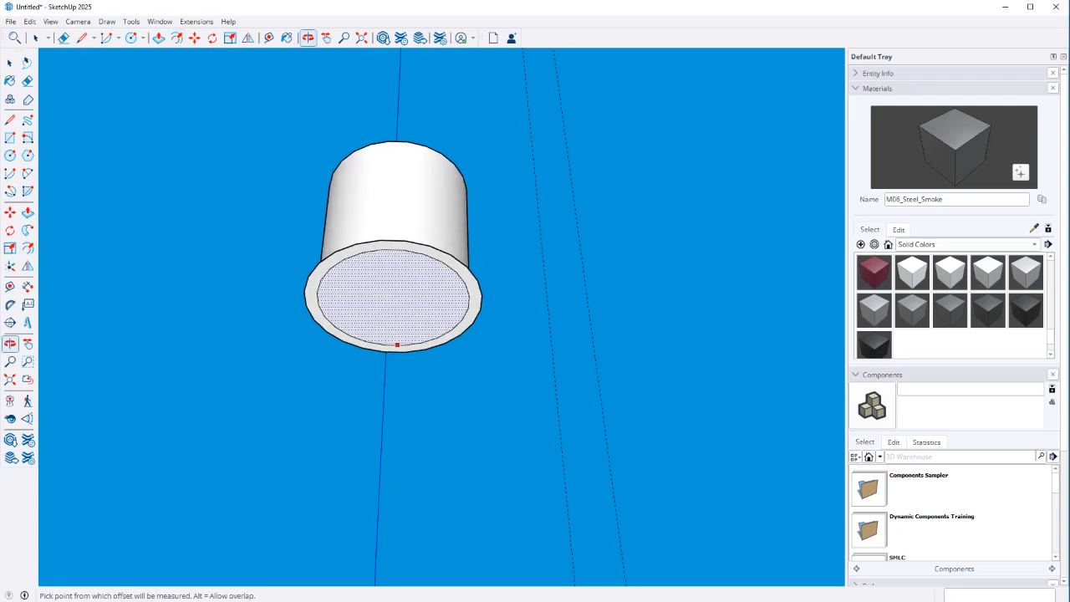
{"action": "key", "text": "space"}
{"action": "key", "text": "Delete"}
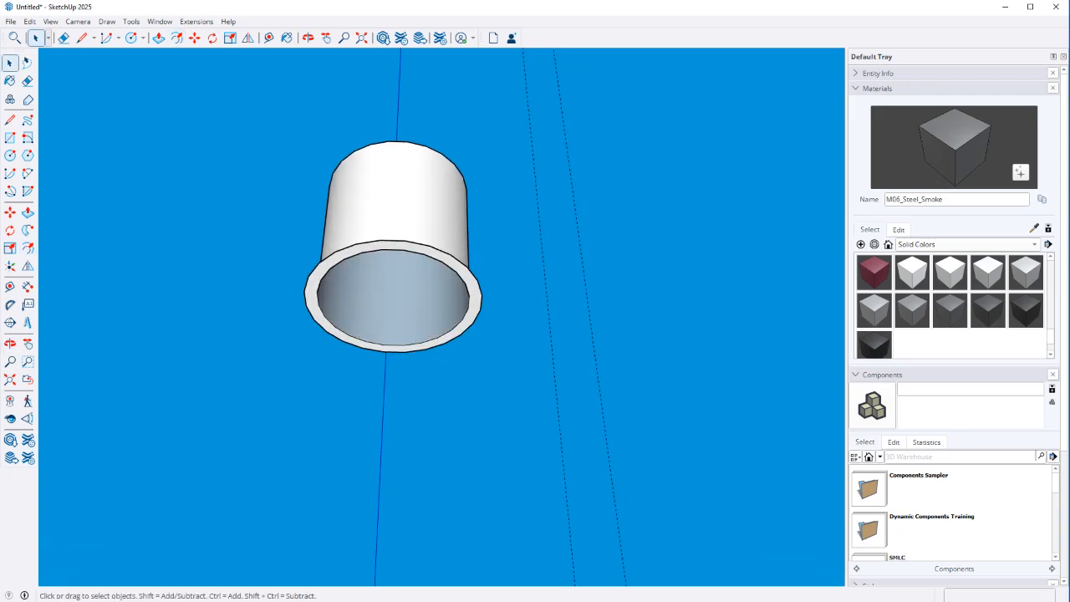
Try extruding the rim 0.25" upward around the cylinder's base, and undo that extrusion
{"action": "middle_click_drag", "start_coordinate": [397, 276], "coordinate": [355, 418]}
{"action": "scroll", "coordinate": [334, 359], "scroll_direction": "up", "scroll_amount": 4}
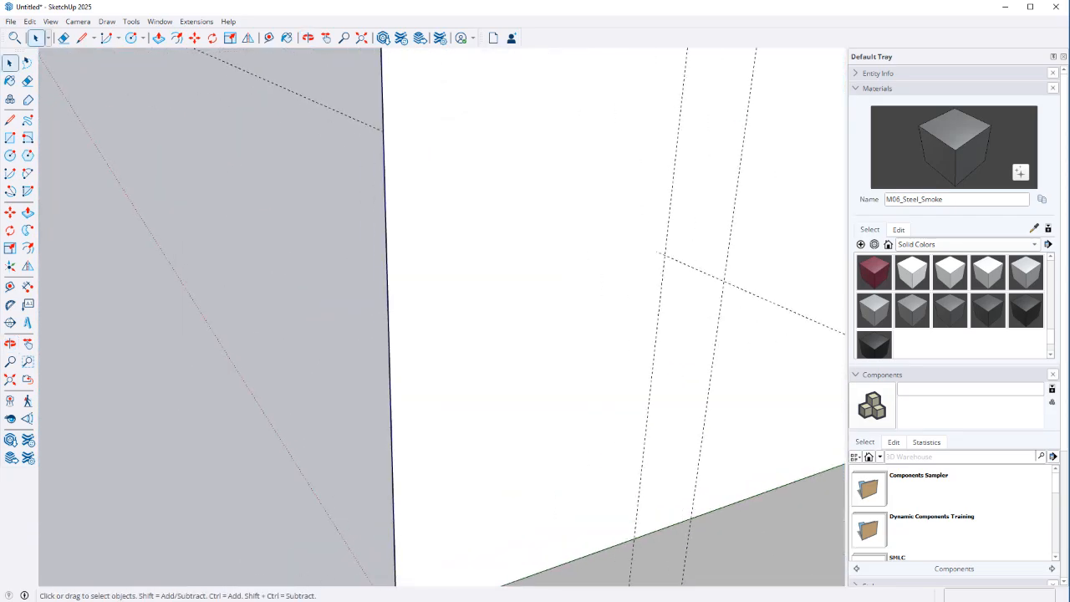
{"action": "scroll", "coordinate": [335, 360], "scroll_direction": "down", "scroll_amount": 2}
{"action": "scroll", "coordinate": [501, 334], "scroll_direction": "down", "scroll_amount": 3}
{"action": "scroll", "coordinate": [502, 335], "scroll_direction": "up", "scroll_amount": 4}
{"action": "scroll", "coordinate": [501, 334], "scroll_direction": "down", "scroll_amount": 2}
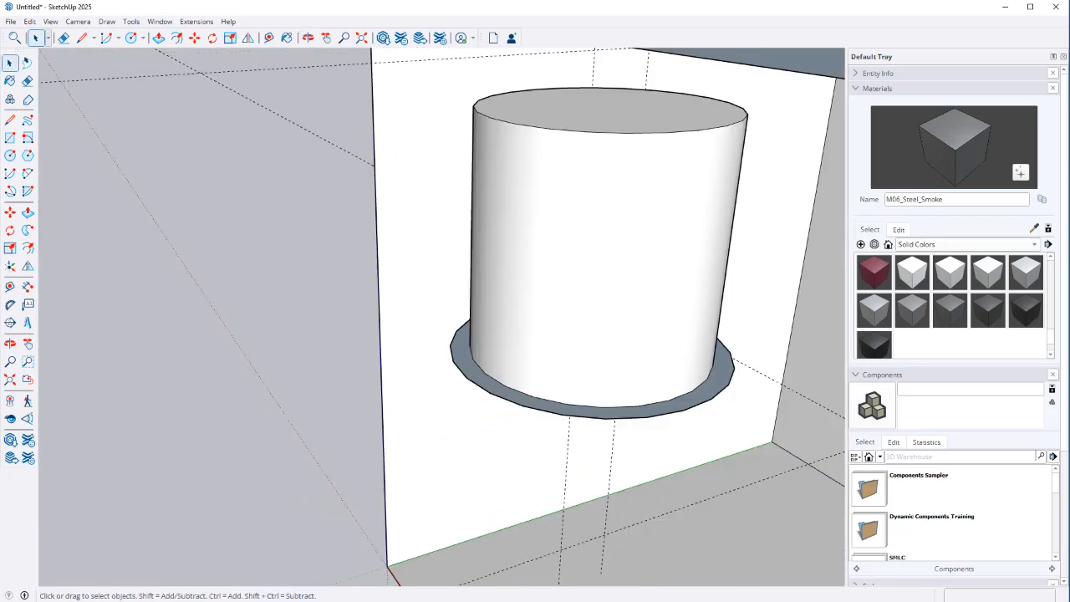
{"action": "key", "text": "p"}
{"action": "left_click", "coordinate": [501, 391]}
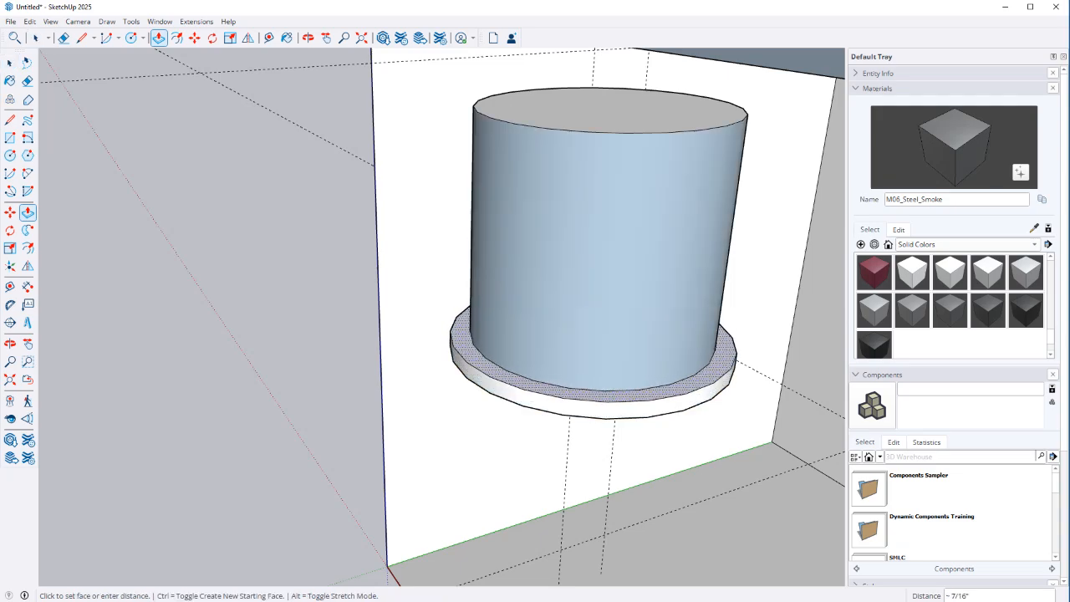
{"action": "type", "text": ".25"}
{"action": "key", "text": "Return"}
{"action": "middle_click_drag", "start_coordinate": [569, 406], "coordinate": [577, 159]}
{"action": "key", "text": "space"}
{"action": "scroll", "coordinate": [581, 268], "scroll_direction": "up", "scroll_amount": 2}
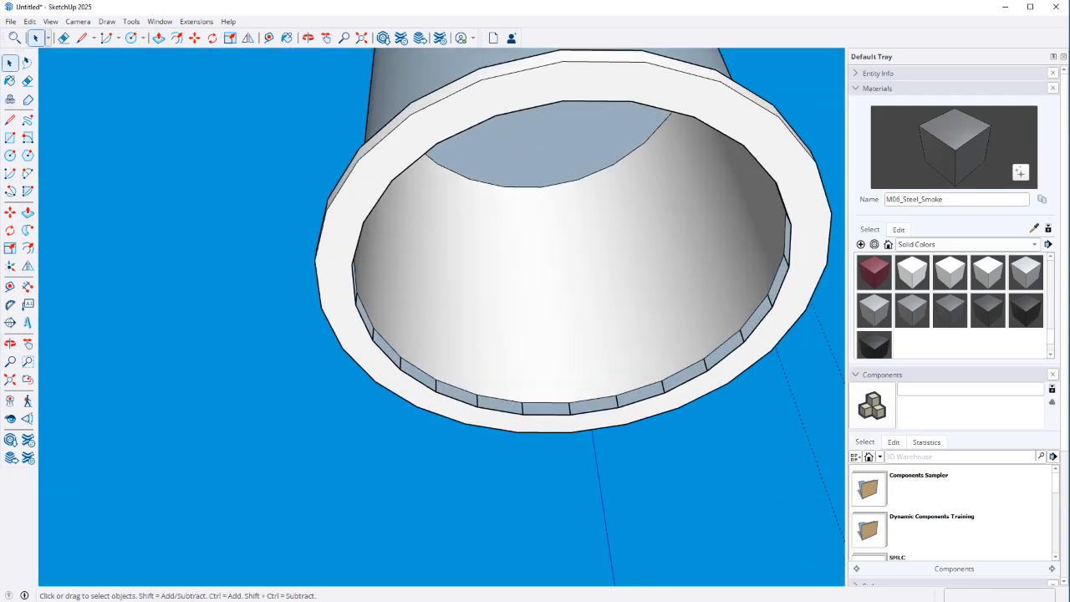
{"action": "key", "text": "ctrl+z"}
Reverse the cylinder's curved wall so that its front side faces inward
{"action": "left_click", "coordinate": [604, 339]}
{"action": "right_click", "coordinate": [605, 340]}
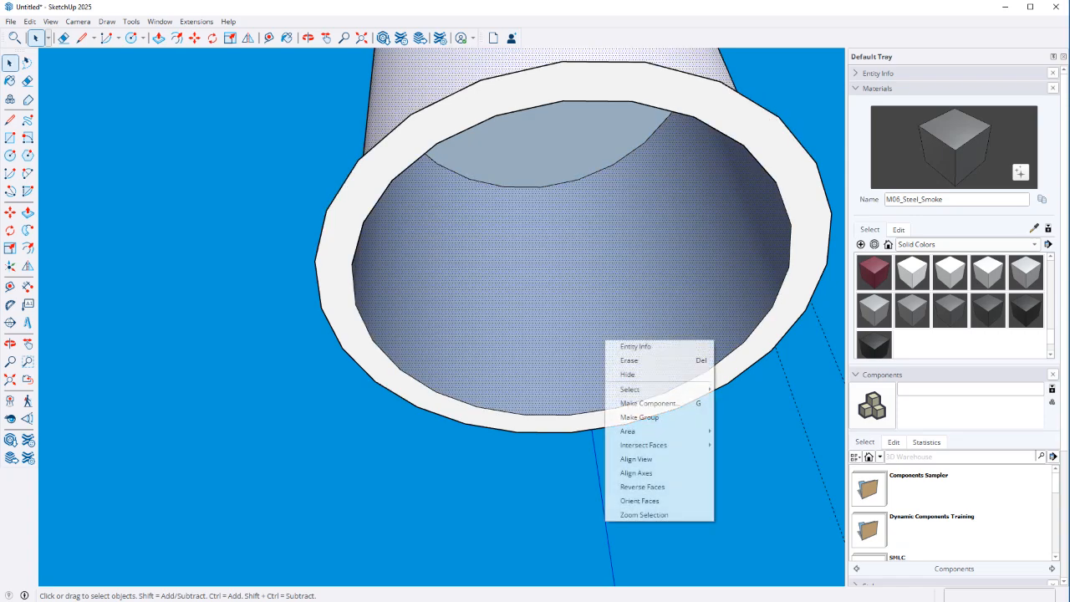
{"action": "left_click", "coordinate": [642, 487]}
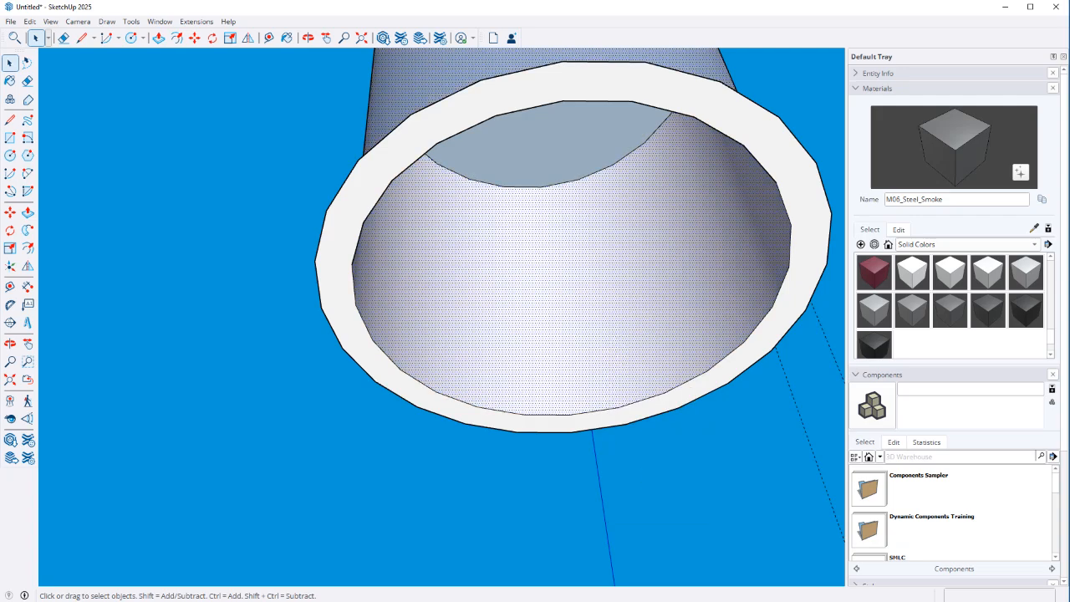
Extrude the rim at the cylinder's base 1/4" downward
{"action": "left_click", "coordinate": [398, 144]}
{"action": "key", "text": "p"}
{"action": "left_click", "coordinate": [399, 145]}
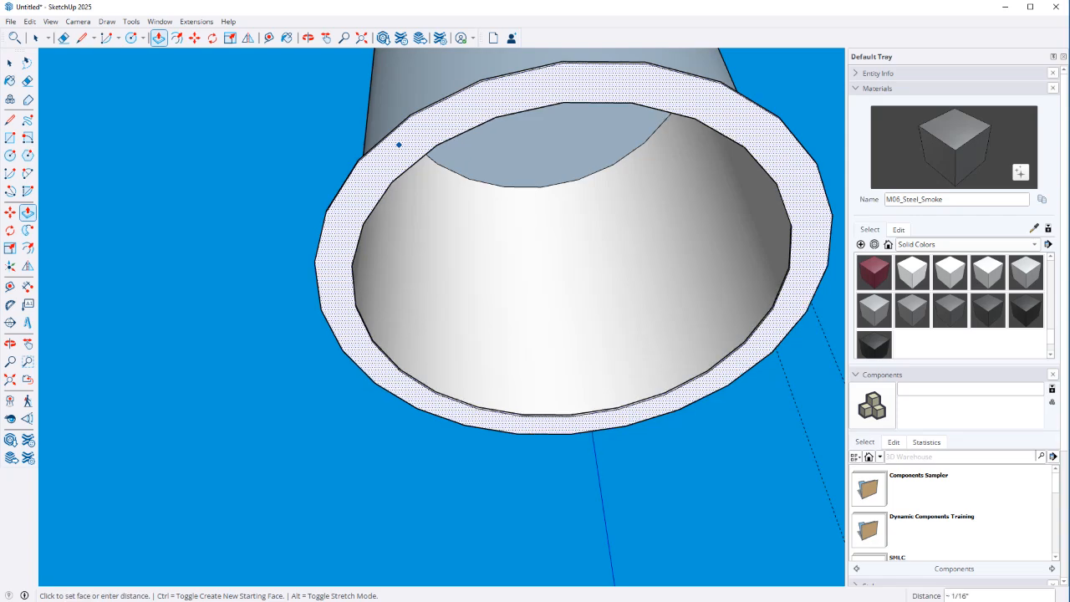
{"action": "type", "text": "1/4"}
{"action": "key", "text": "Return"}
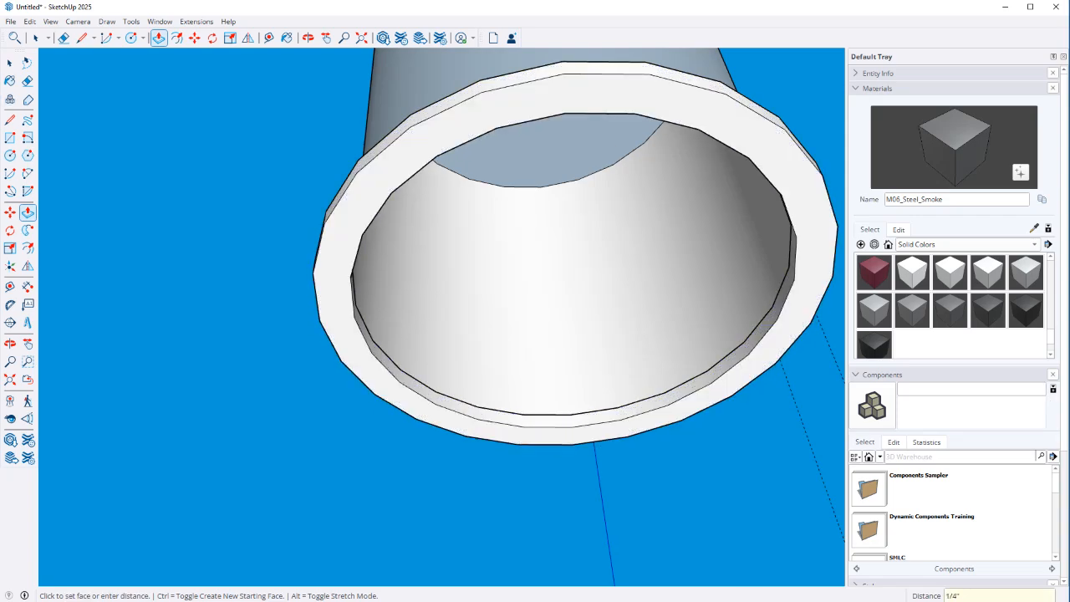
{"action": "middle_click_drag", "start_coordinate": [399, 145], "coordinate": [416, 264]}
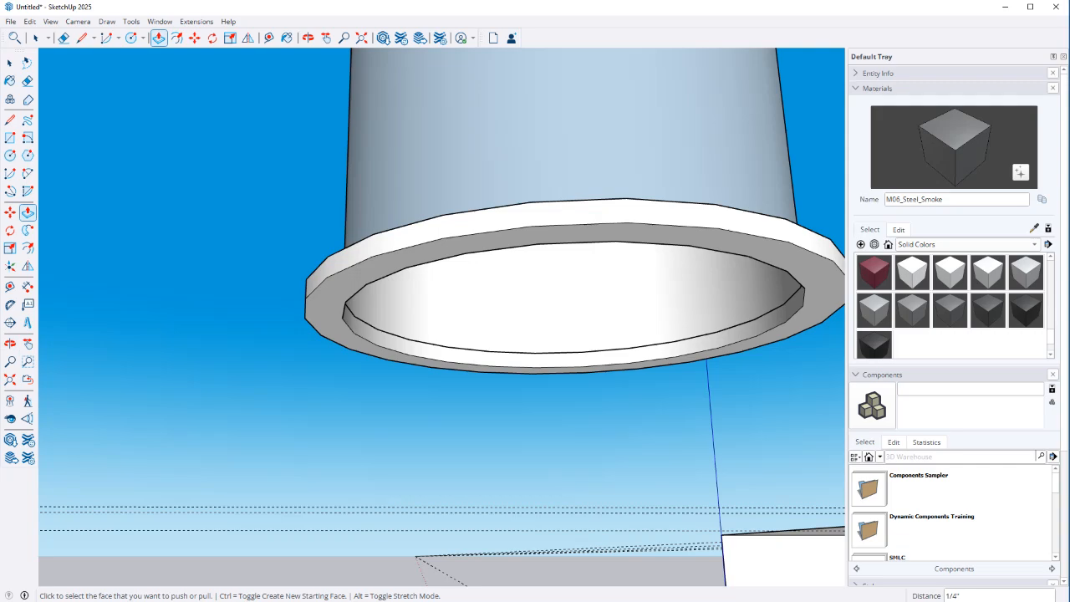
Delete the seam edge inside the can above the rim, and delete the face closing the opening
{"action": "key", "text": "space"}
{"action": "left_click", "coordinate": [420, 231]}
{"action": "left_click", "coordinate": [420, 221]}
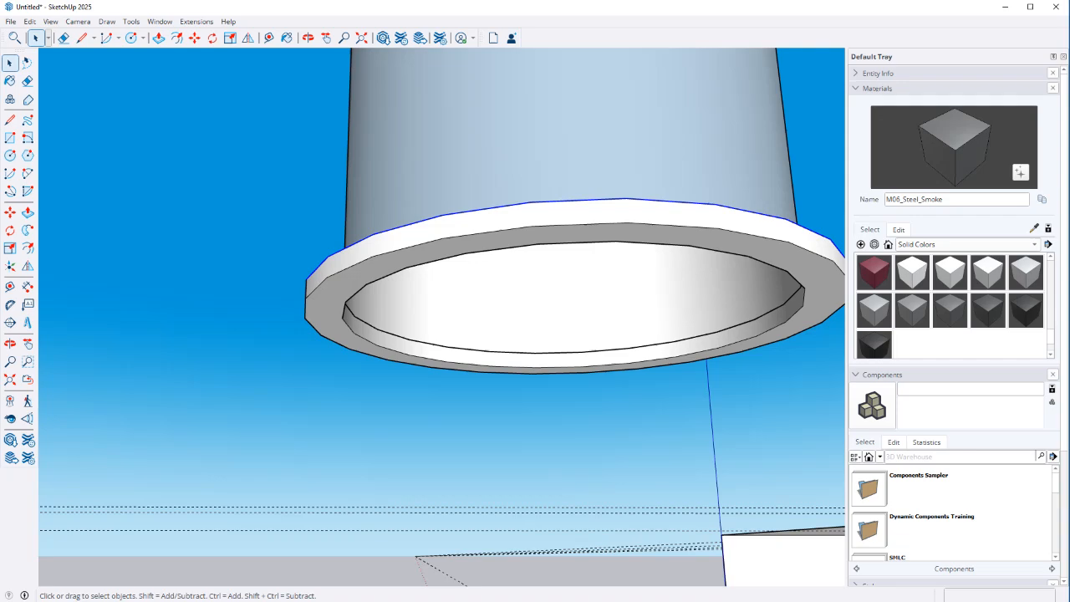
{"action": "left_click", "coordinate": [426, 342]}
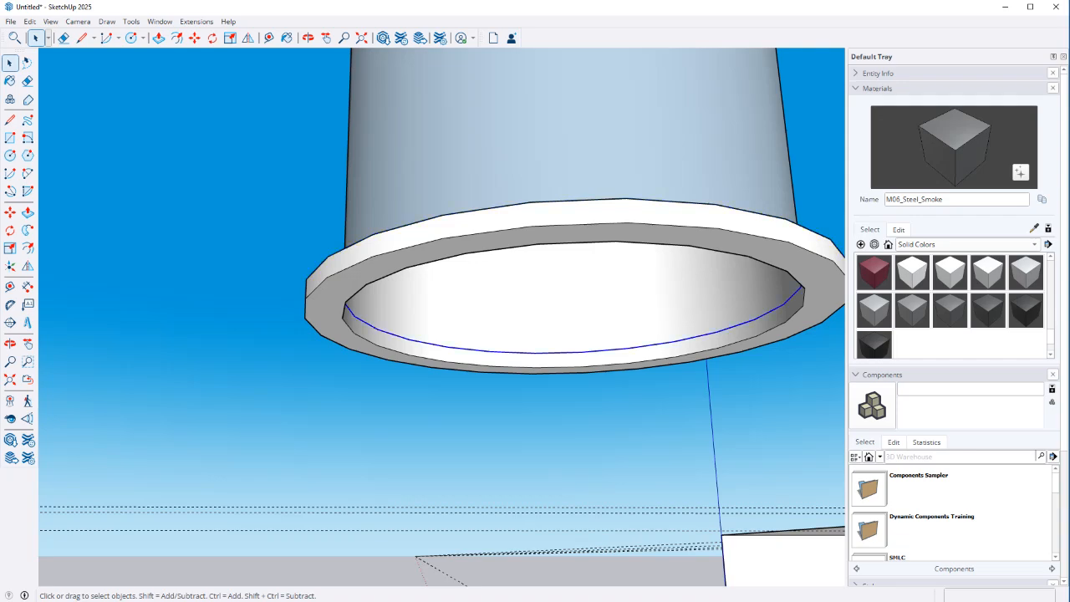
{"action": "key", "text": "Delete"}
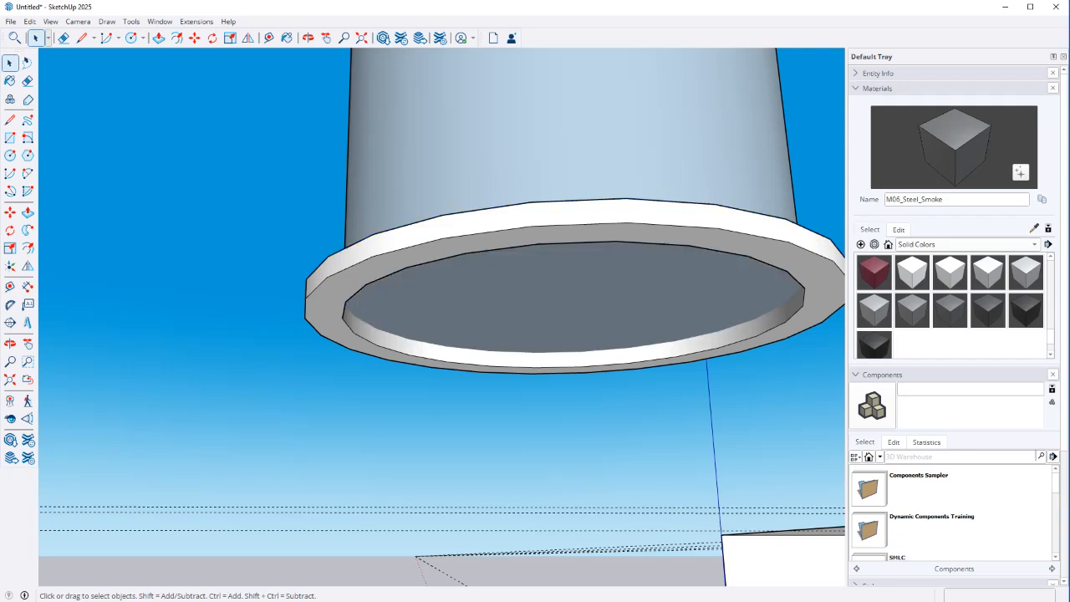
{"action": "left_click", "coordinate": [535, 294]}
{"action": "middle_click_drag", "start_coordinate": [535, 295], "coordinate": [523, 201]}
{"action": "key", "text": "Delete"}
Reverse the can's top face so that its front side faces down into the can
{"action": "key", "text": "space"}
{"action": "right_click", "coordinate": [545, 173]}
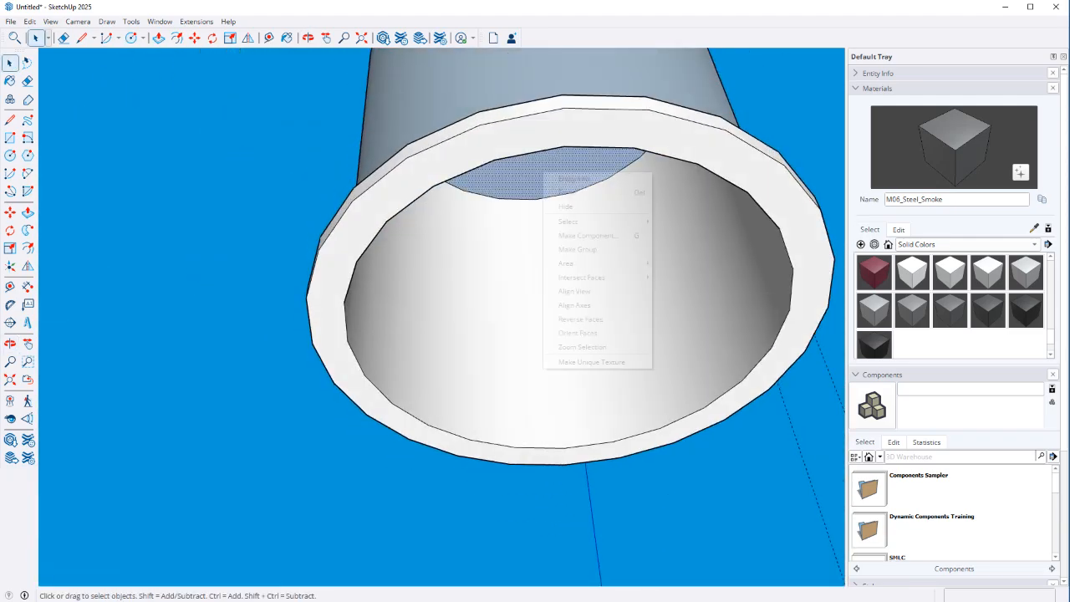
{"action": "left_click", "coordinate": [580, 319]}
{"action": "middle_click_drag", "start_coordinate": [580, 319], "coordinate": [545, 221]}
{"action": "scroll", "coordinate": [545, 220], "scroll_direction": "down", "scroll_amount": 4}
{"action": "scroll", "coordinate": [422, 259], "scroll_direction": "down", "scroll_amount": 3}
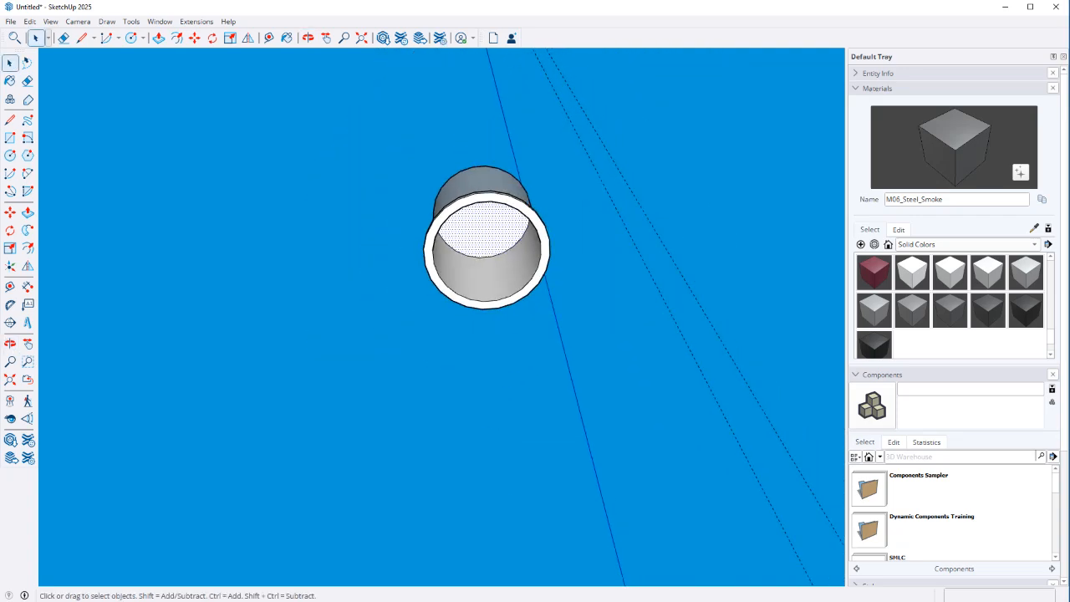
Paint all faces of the can with the M06_Steel_Smoke material
{"action": "key", "text": "ctrl+a"}
{"action": "key", "text": "b"}
{"action": "left_click", "coordinate": [485, 230]}
{"action": "key", "text": "space"}
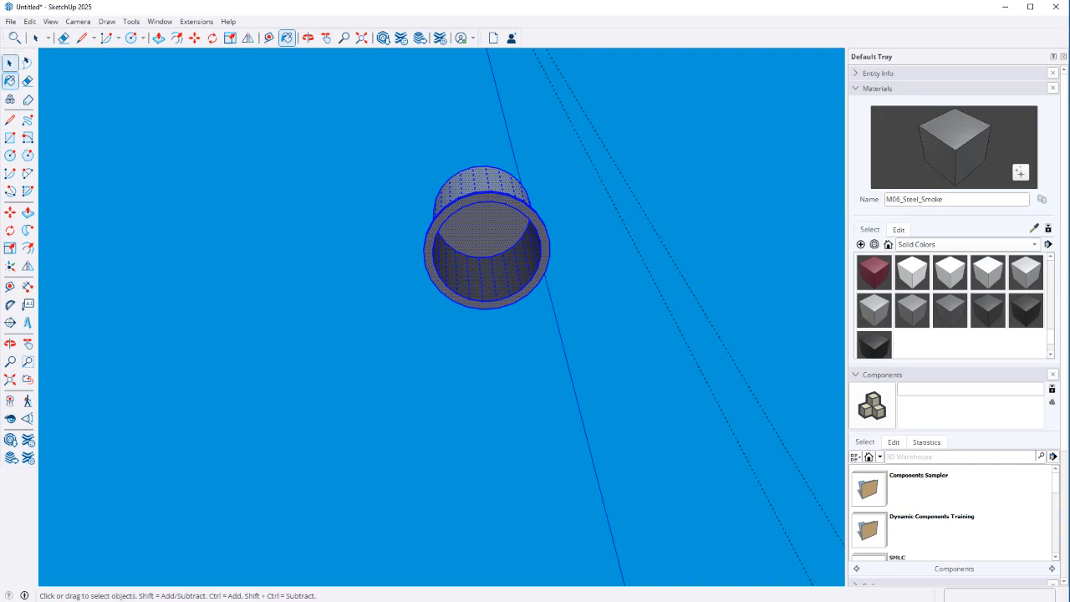
{"action": "left_click", "coordinate": [485, 231]}
Sample the magenta ~T8 Fluorescent material from the louvered light, and select the can's inner top face
{"action": "scroll", "coordinate": [484, 234], "scroll_direction": "down", "scroll_amount": 5}
{"action": "middle_click_drag", "start_coordinate": [483, 234], "coordinate": [445, 277]}
{"action": "scroll", "coordinate": [445, 278], "scroll_direction": "down", "scroll_amount": 4}
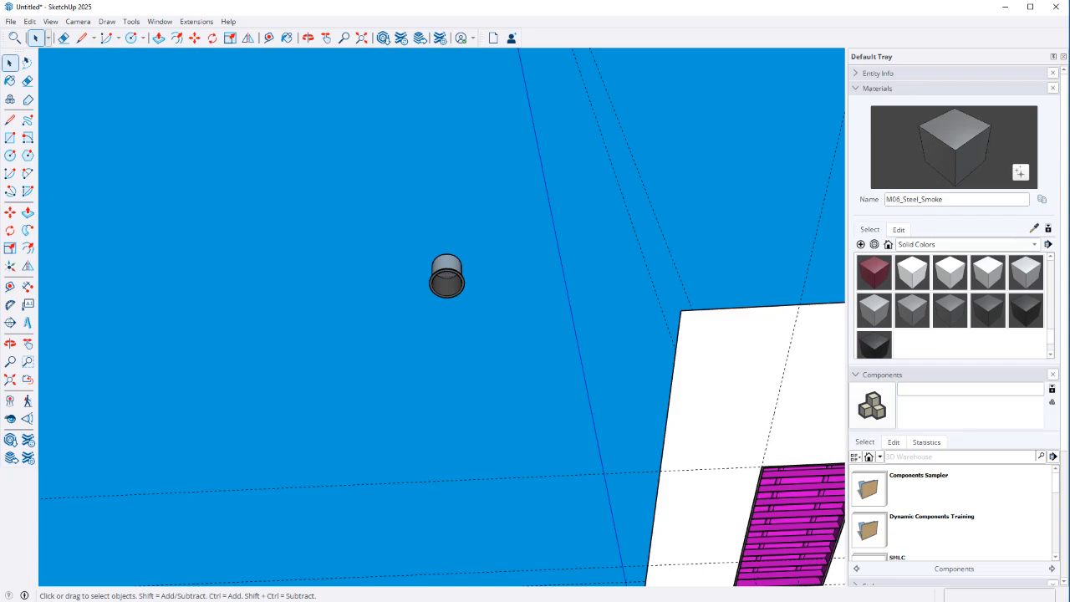
{"action": "left_click", "coordinate": [1034, 228]}
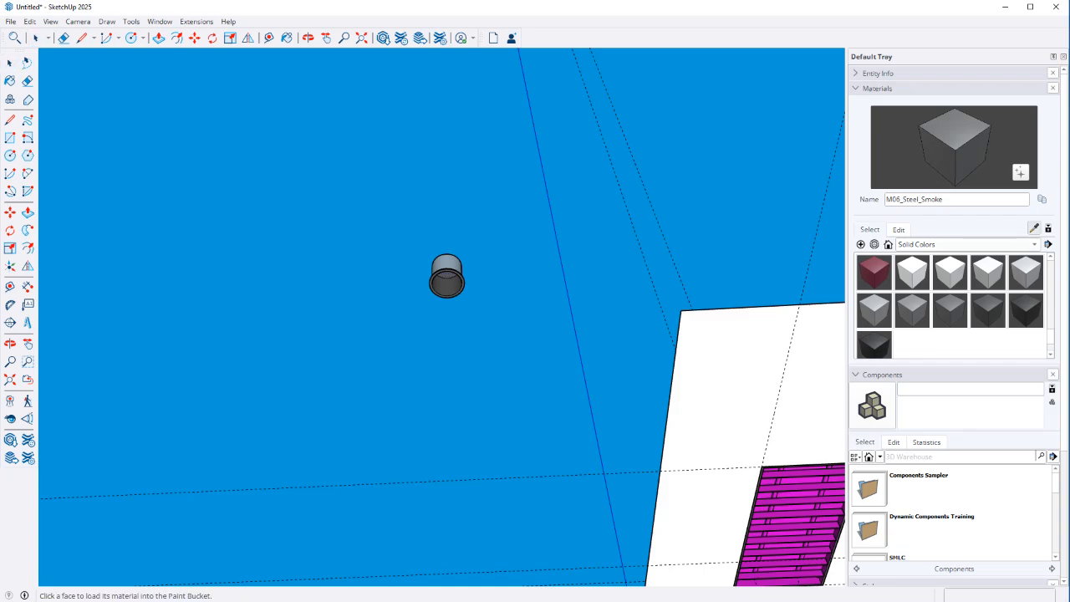
{"action": "left_click", "coordinate": [791, 520]}
{"action": "scroll", "coordinate": [444, 301], "scroll_direction": "up", "scroll_amount": 2}
{"action": "middle_click_drag", "start_coordinate": [447, 303], "coordinate": [451, 263]}
{"action": "scroll", "coordinate": [451, 260], "scroll_direction": "up", "scroll_amount": 4}
{"action": "key", "text": "space"}
{"action": "left_click", "coordinate": [451, 259]}
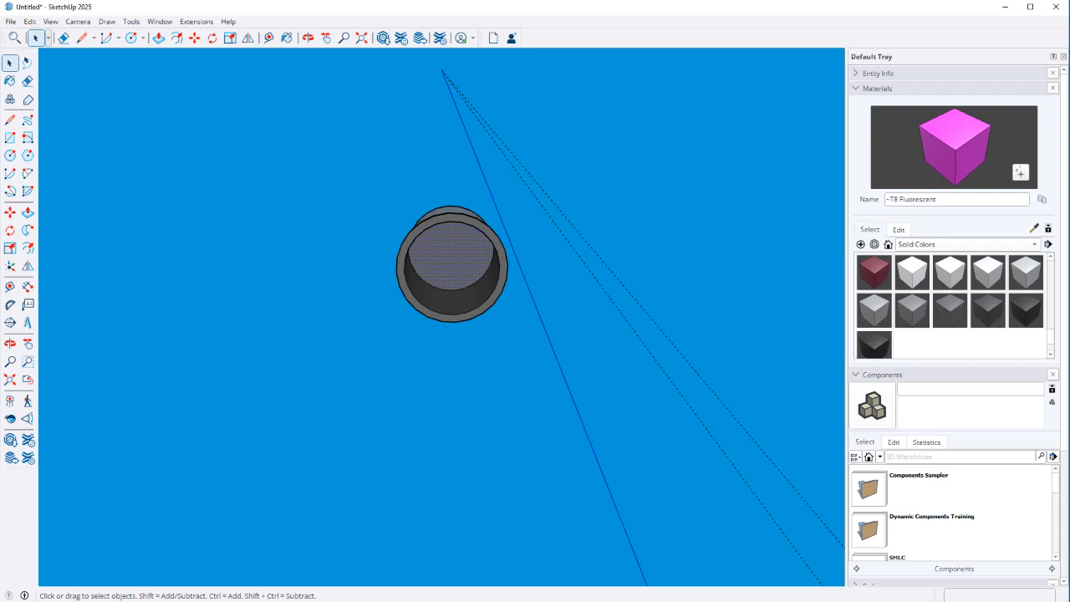
Paint the can's inner top face with K06_Magenta_Charm from the Solid Colors collection
{"action": "left_click", "coordinate": [888, 244]}
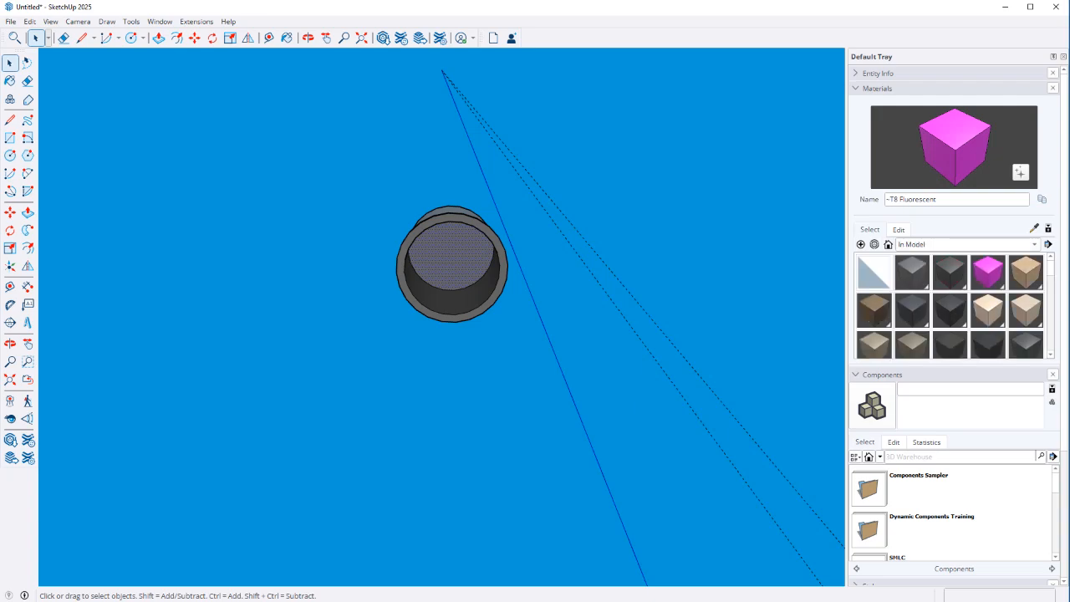
{"action": "left_click", "coordinate": [968, 244]}
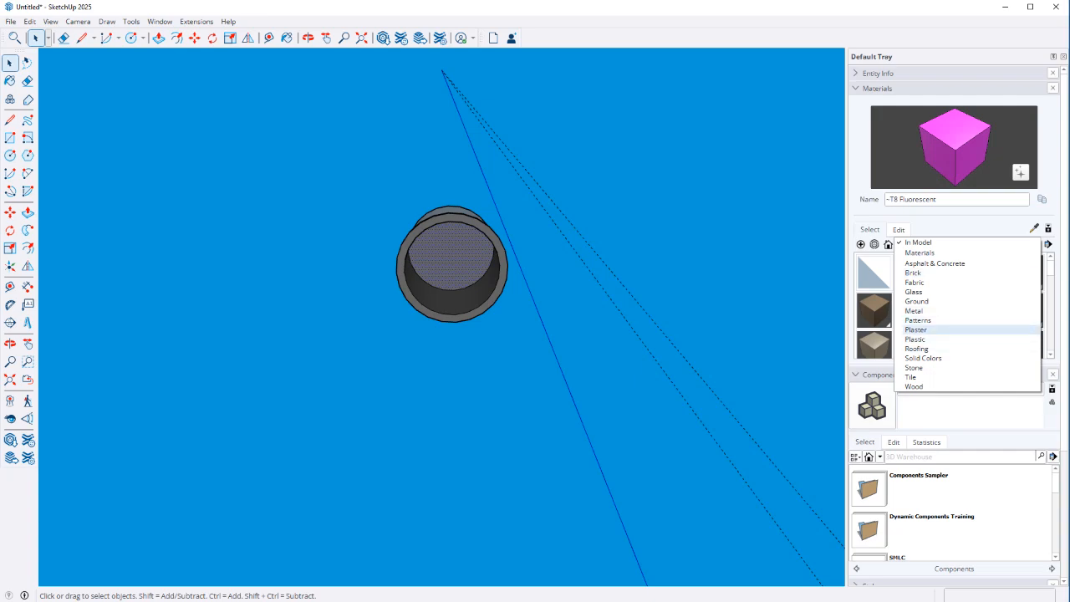
{"action": "key", "text": "Escape"}
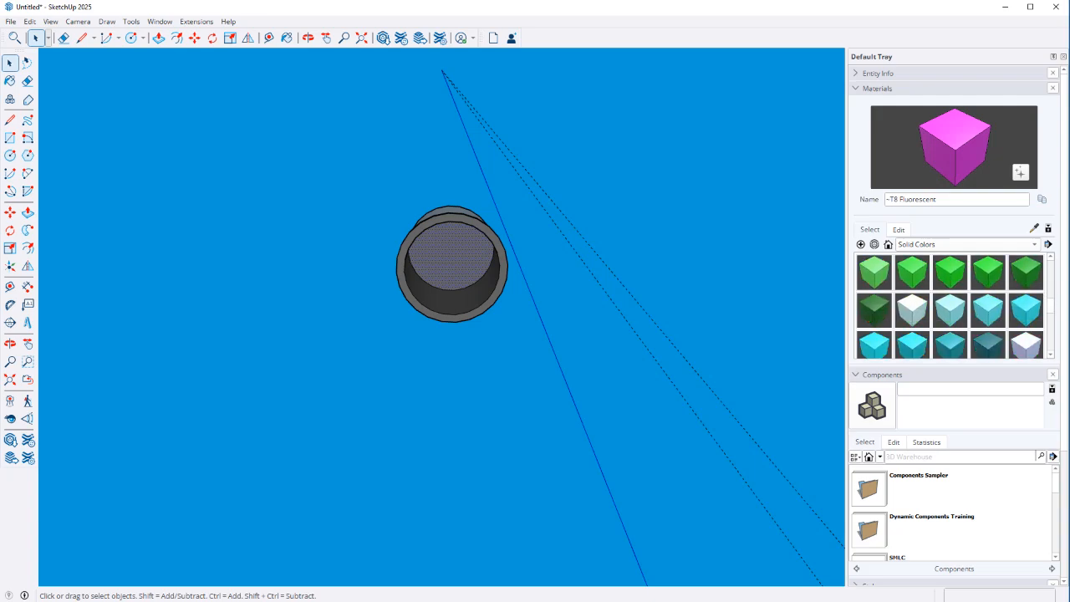
{"action": "left_click", "coordinate": [874, 310]}
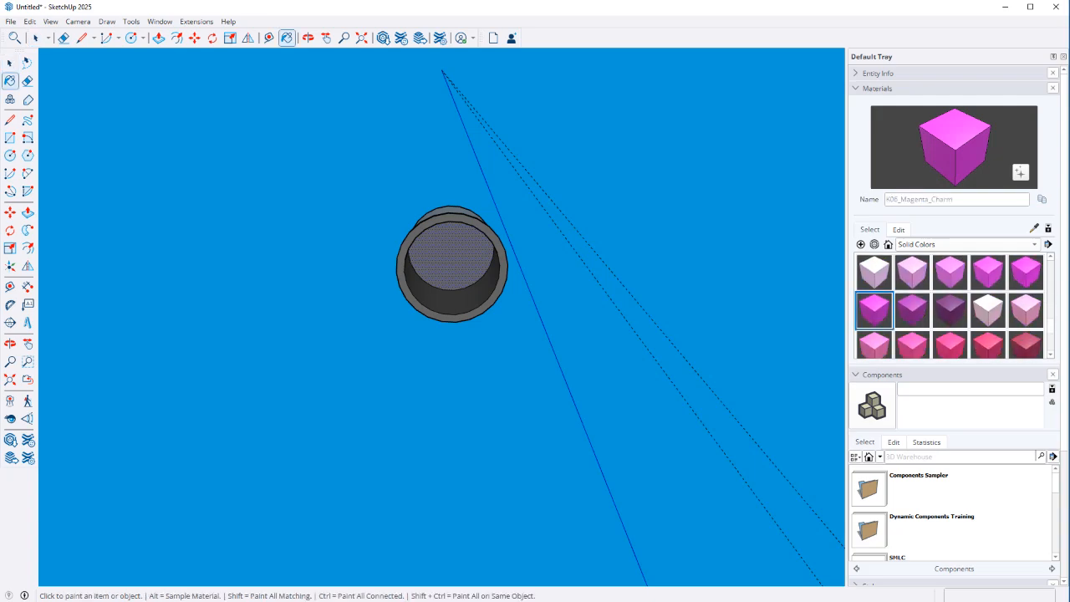
{"action": "left_click", "coordinate": [452, 256]}
Rename the can's magenta material 4" Can Light
{"action": "double_click", "coordinate": [951, 200]}
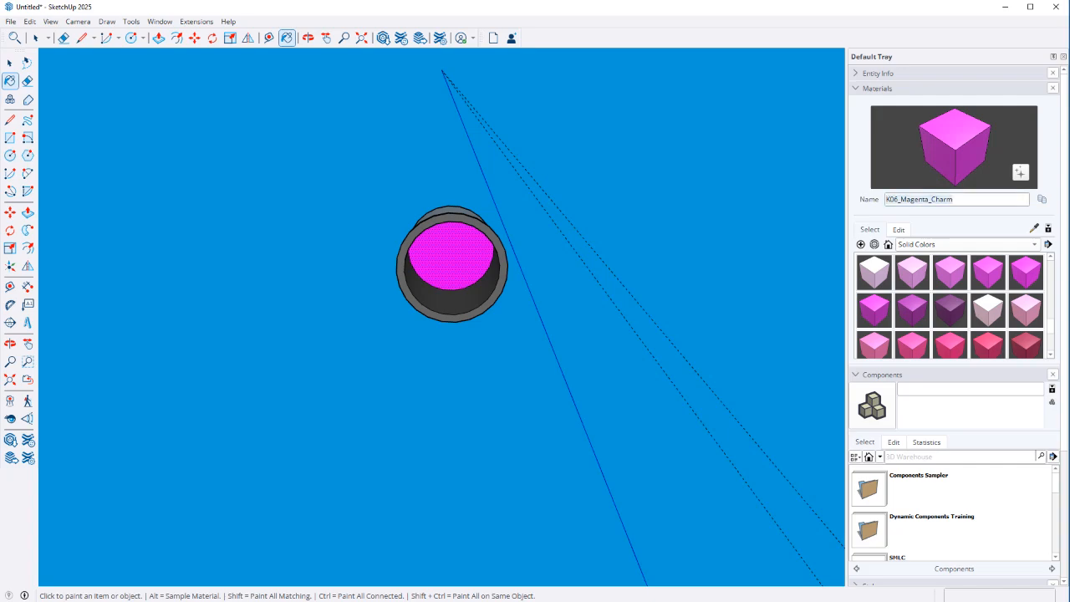
{"action": "type", "text": "4\" Can L"}
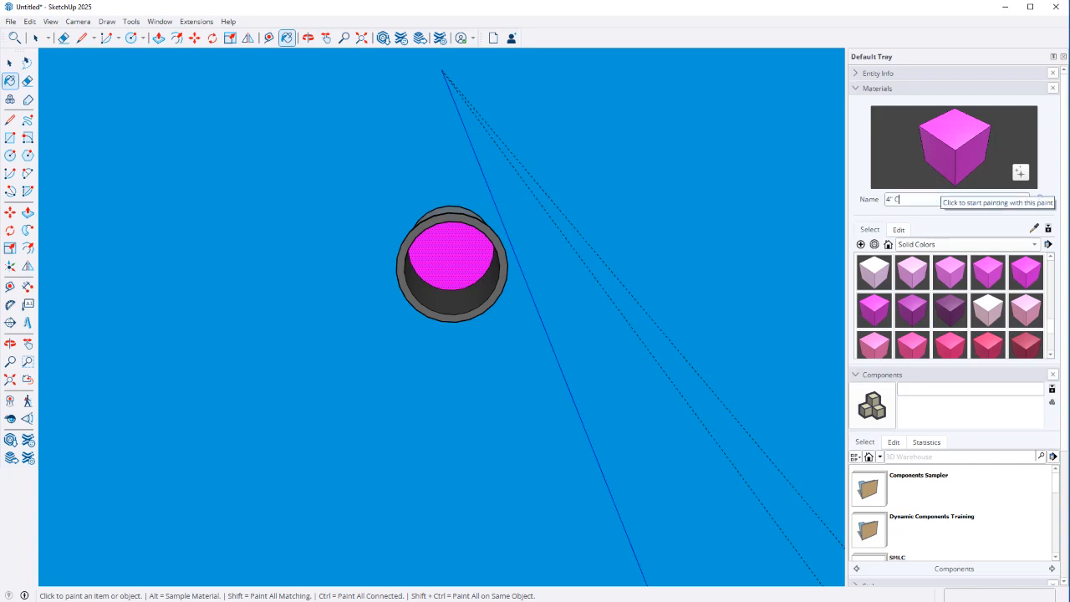
{"action": "type", "text": "ight"}
{"action": "middle_click_drag", "start_coordinate": [535, 259], "coordinate": [539, 309]}
{"action": "key", "text": "space"}
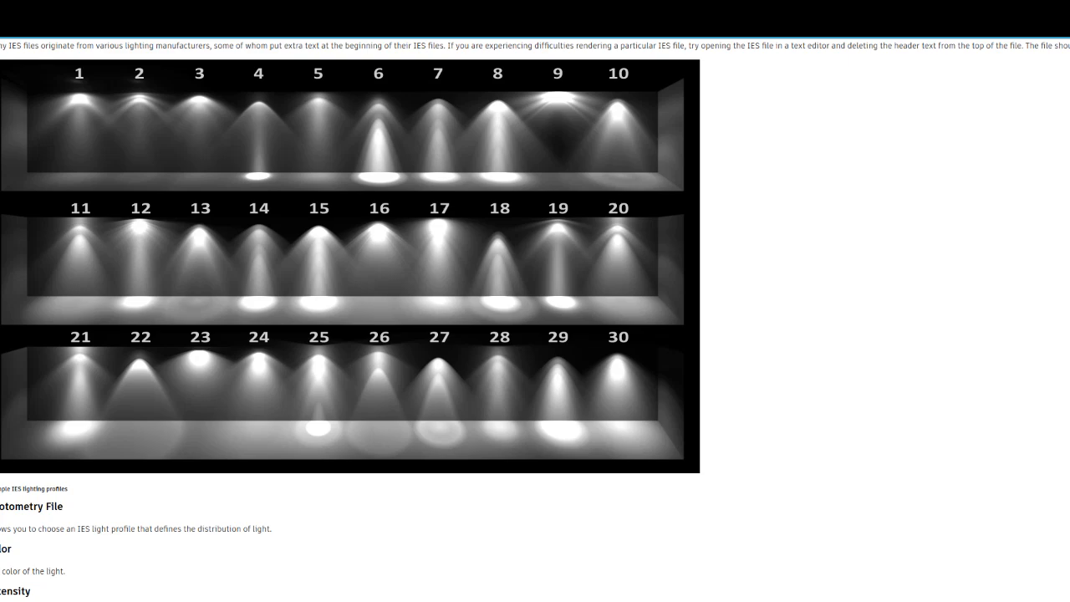
Examine the sample IES lighting profiles and the light property descriptions on the documentation web page
{"action": "scroll", "coordinate": [365, 292], "scroll_direction": "down", "scroll_amount": 1}
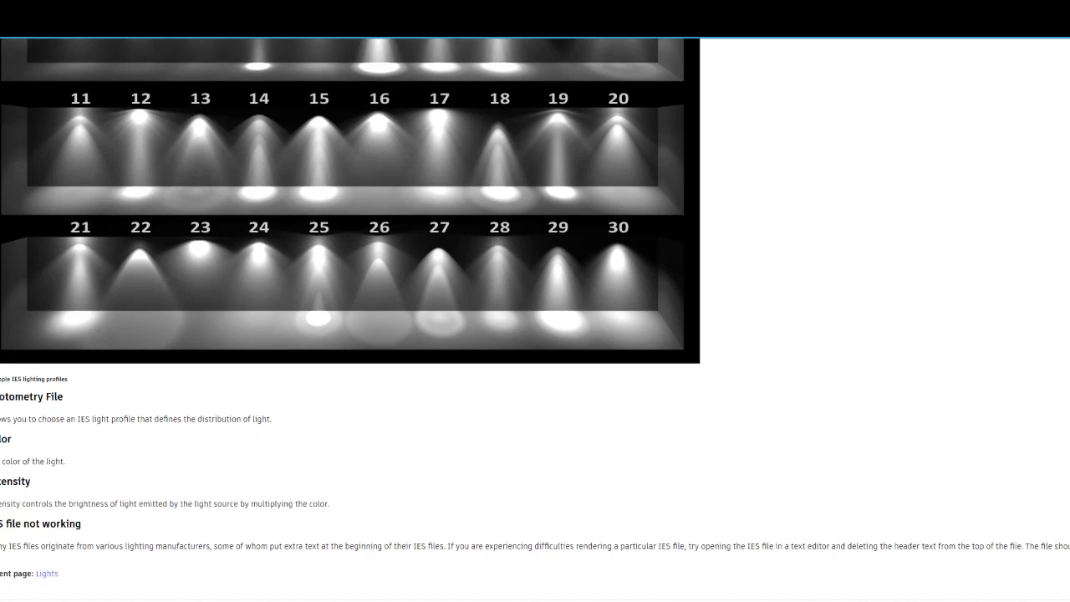
{"action": "scroll", "coordinate": [365, 292], "scroll_direction": "up", "scroll_amount": 2}
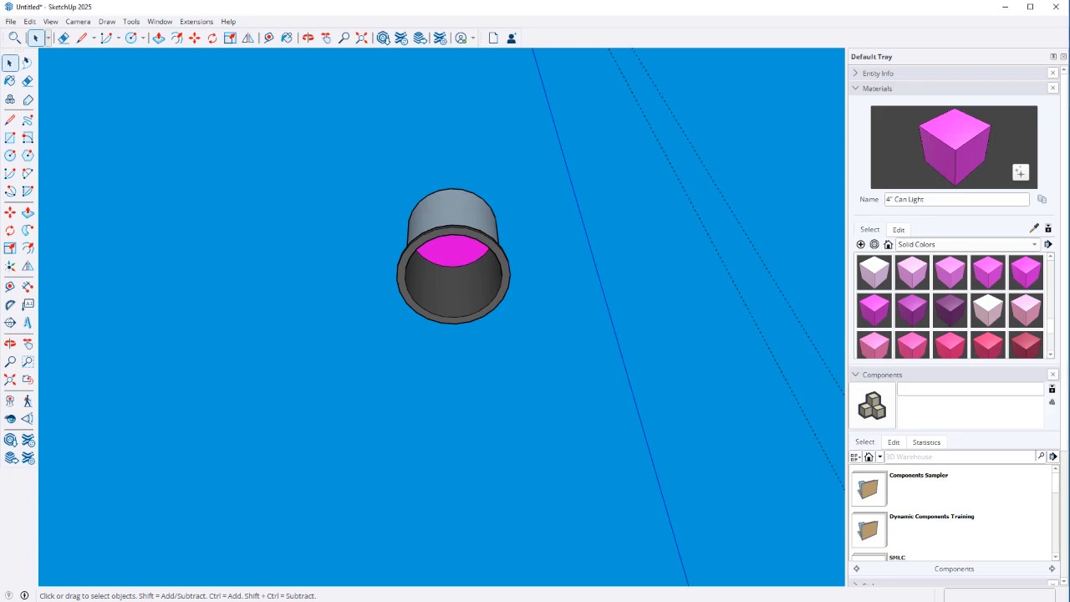
Select the whole can light geometry and intersect its faces with the model
{"action": "middle_click_drag", "start_coordinate": [420, 219], "coordinate": [460, 273]}
{"action": "scroll", "coordinate": [460, 273], "scroll_direction": "down", "scroll_amount": 2}
{"action": "triple_click", "coordinate": [461, 275]}
{"action": "right_click", "coordinate": [458, 259]}
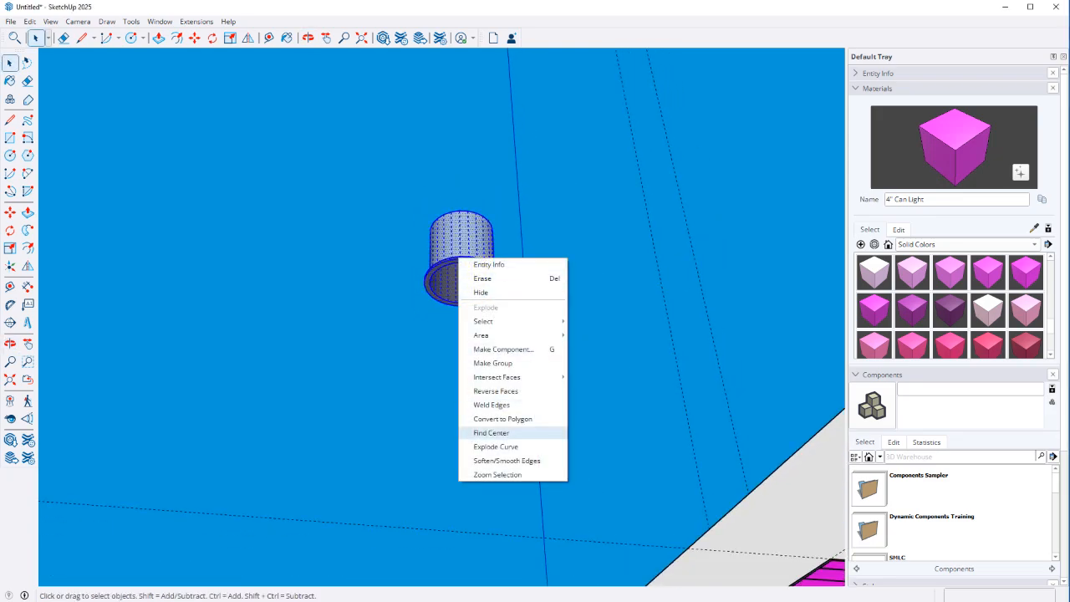
{"action": "mouse_move", "coordinate": [508, 377]}
{"action": "left_click", "coordinate": [595, 377]}
Move the can's magenta inner top face down 5" to make the can shallower
{"action": "scroll", "coordinate": [473, 288], "scroll_direction": "up", "scroll_amount": 4}
{"action": "middle_click_drag", "start_coordinate": [474, 289], "coordinate": [473, 201]}
{"action": "scroll", "coordinate": [489, 167], "scroll_direction": "down", "scroll_amount": 2}
{"action": "key", "text": "m"}
{"action": "left_click", "coordinate": [520, 119]}
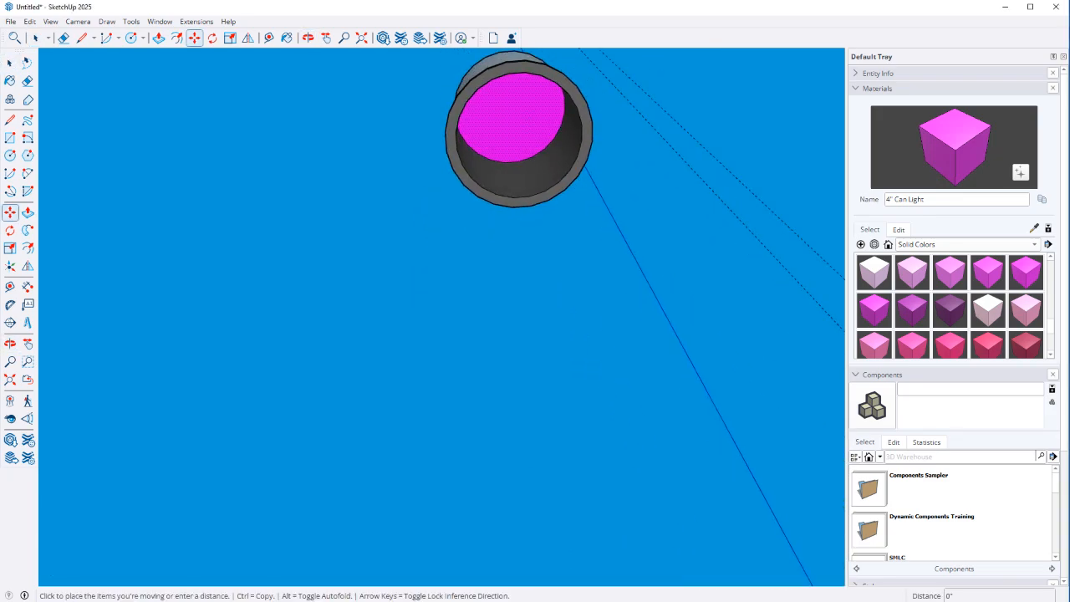
{"action": "middle_click_drag", "start_coordinate": [530, 132], "coordinate": [602, 188]}
{"action": "middle_click_drag", "start_coordinate": [539, 335], "coordinate": [539, 355]}
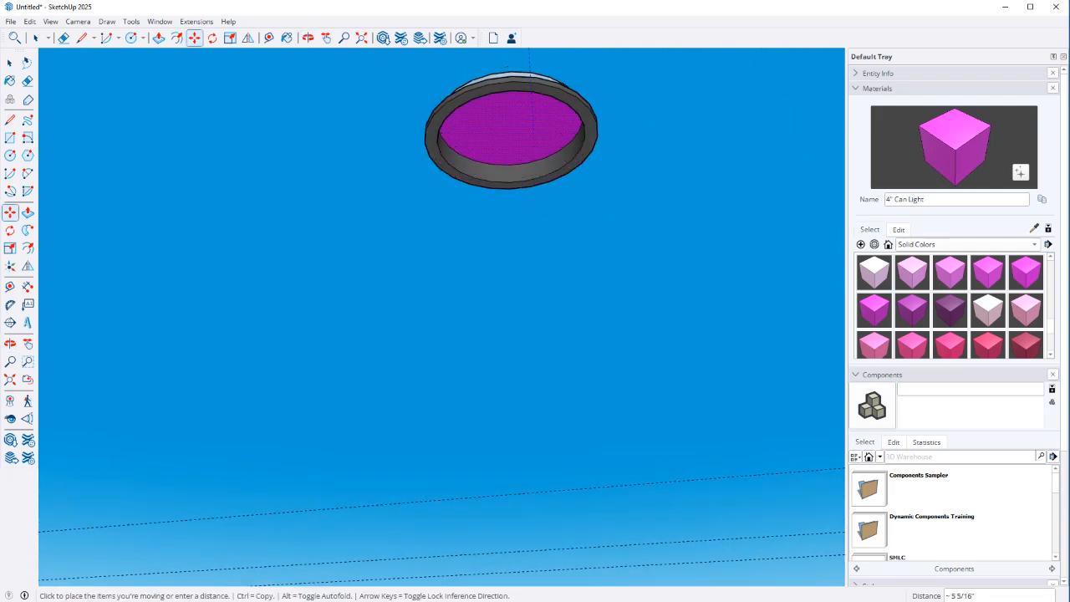
{"action": "type", "text": "7"}
{"action": "key", "text": "Return"}
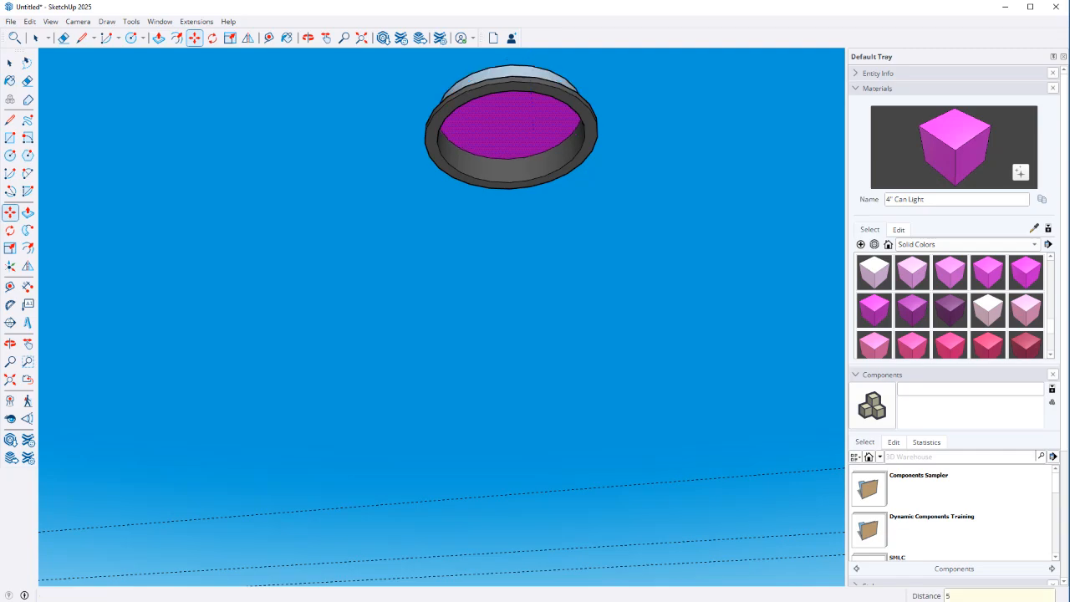
Select all of the shortened can light's geometry and make it a group
{"action": "key", "text": "space"}
{"action": "double_click", "coordinate": [511, 172]}
{"action": "left_click", "coordinate": [511, 171]}
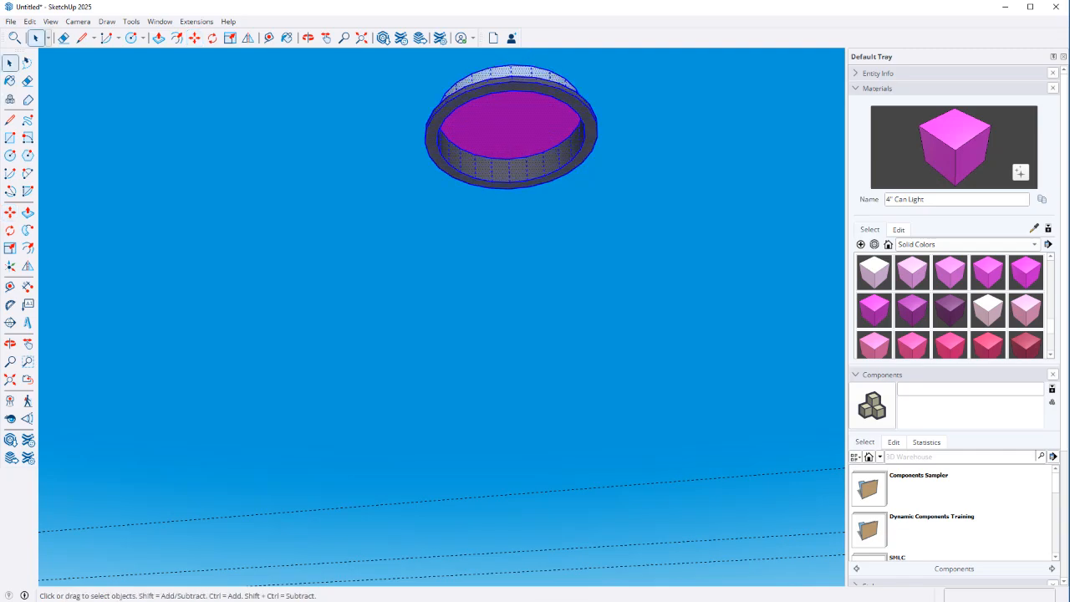
{"action": "scroll", "coordinate": [498, 180], "scroll_direction": "down", "scroll_amount": 3}
{"action": "right_click", "coordinate": [493, 177]}
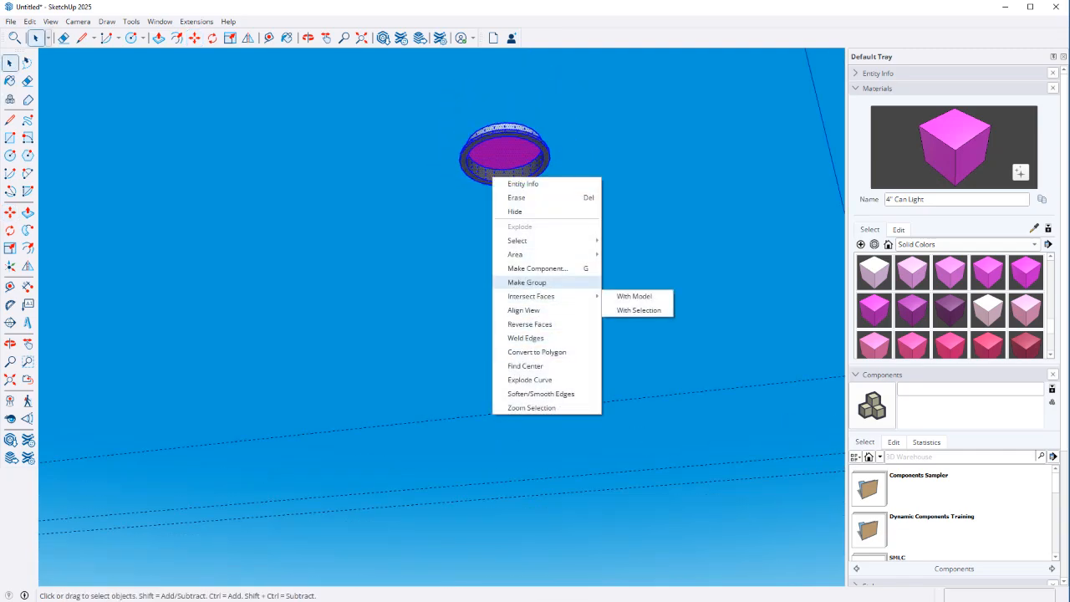
{"action": "left_click", "coordinate": [526, 281]}
Move the can light group by its upper rim point onto the room's ceiling beside the louvered light
{"action": "key", "text": "m"}
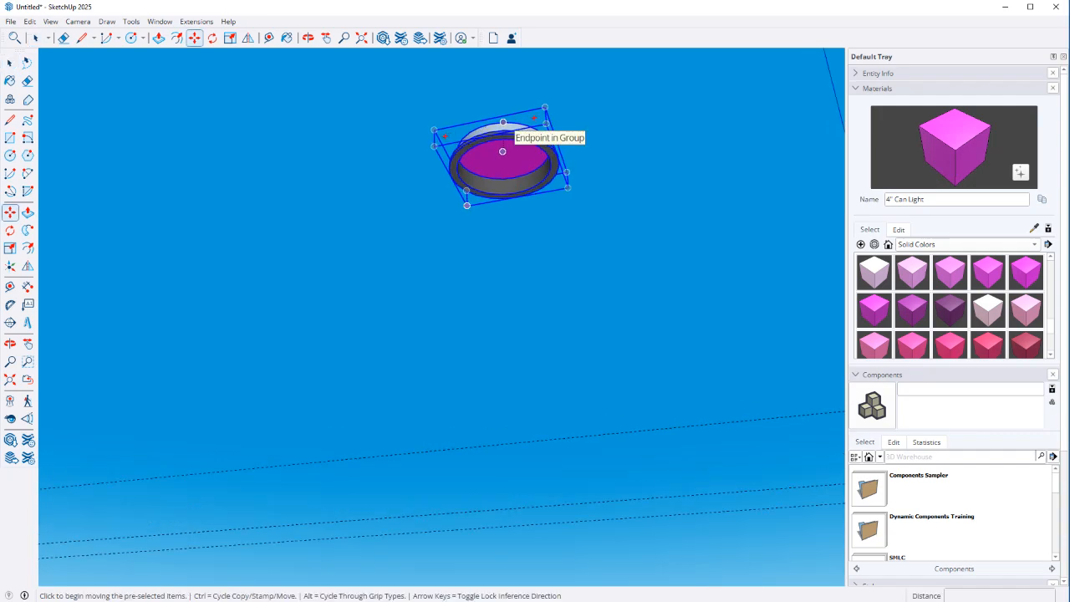
{"action": "scroll", "coordinate": [501, 136], "scroll_direction": "up", "scroll_amount": 3}
{"action": "left_click", "coordinate": [498, 138]}
{"action": "scroll", "coordinate": [346, 192], "scroll_direction": "down", "scroll_amount": 10}
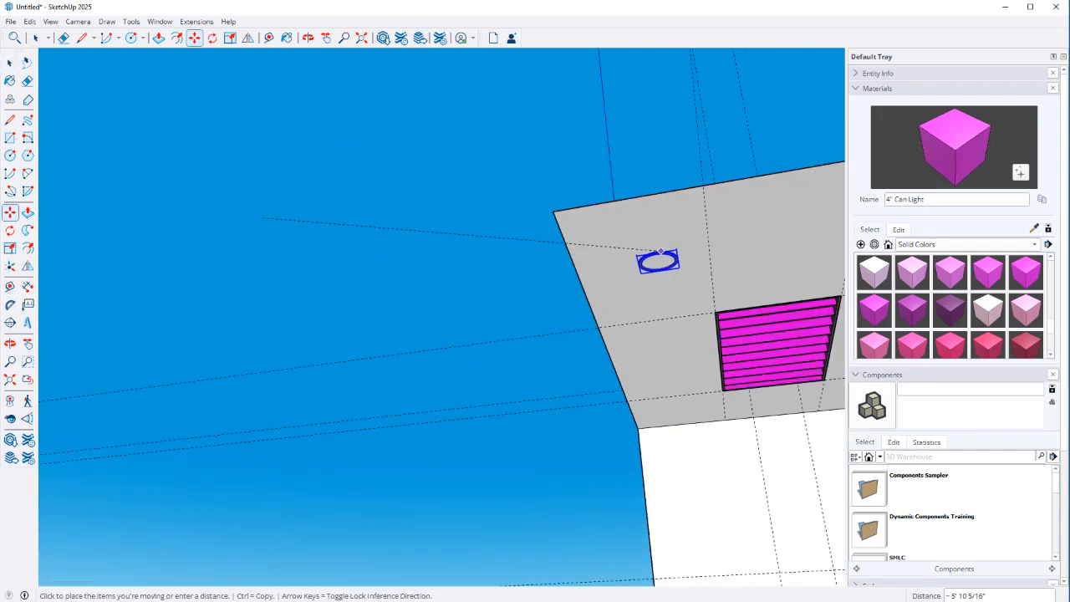
{"action": "left_click", "coordinate": [650, 252]}
{"action": "key", "text": "space"}
Draw a rectangle on the ceiling's upper surface enclosing the can light, and select the rectangle's face
{"action": "scroll", "coordinate": [643, 259], "scroll_direction": "up", "scroll_amount": 2}
{"action": "scroll", "coordinate": [656, 251], "scroll_direction": "up", "scroll_amount": 4}
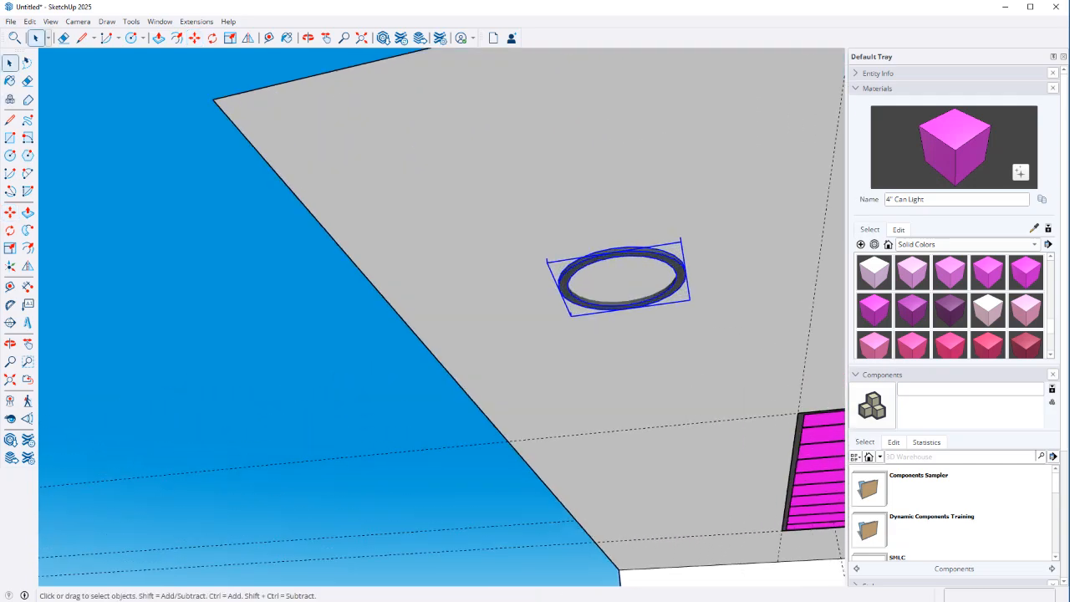
{"action": "middle_click_drag", "start_coordinate": [656, 250], "coordinate": [652, 468]}
{"action": "middle_click_drag", "start_coordinate": [619, 334], "coordinate": [656, 322]}
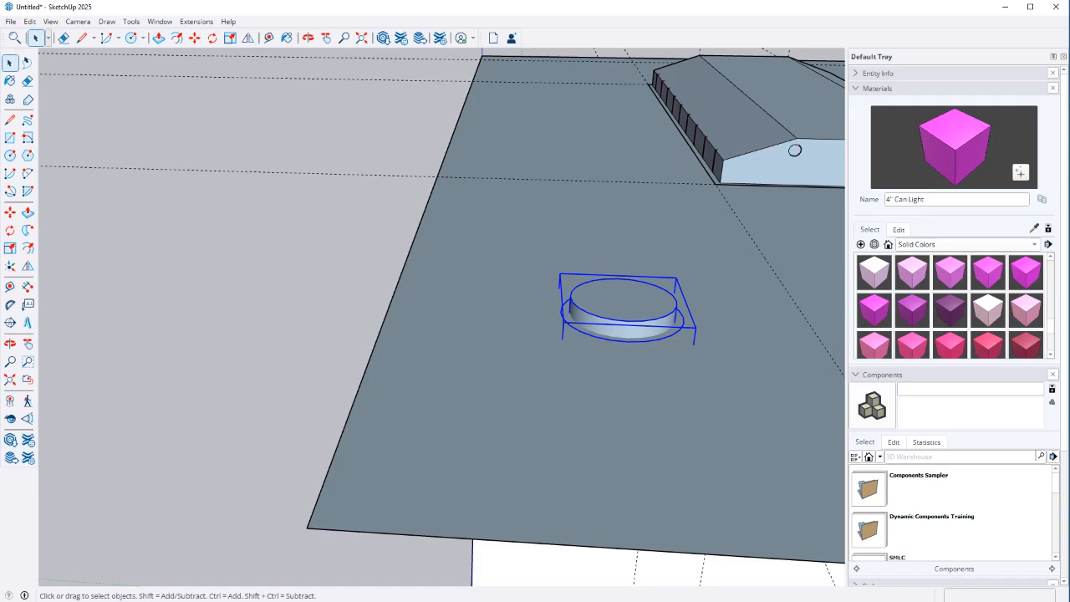
{"action": "right_click", "coordinate": [605, 350]}
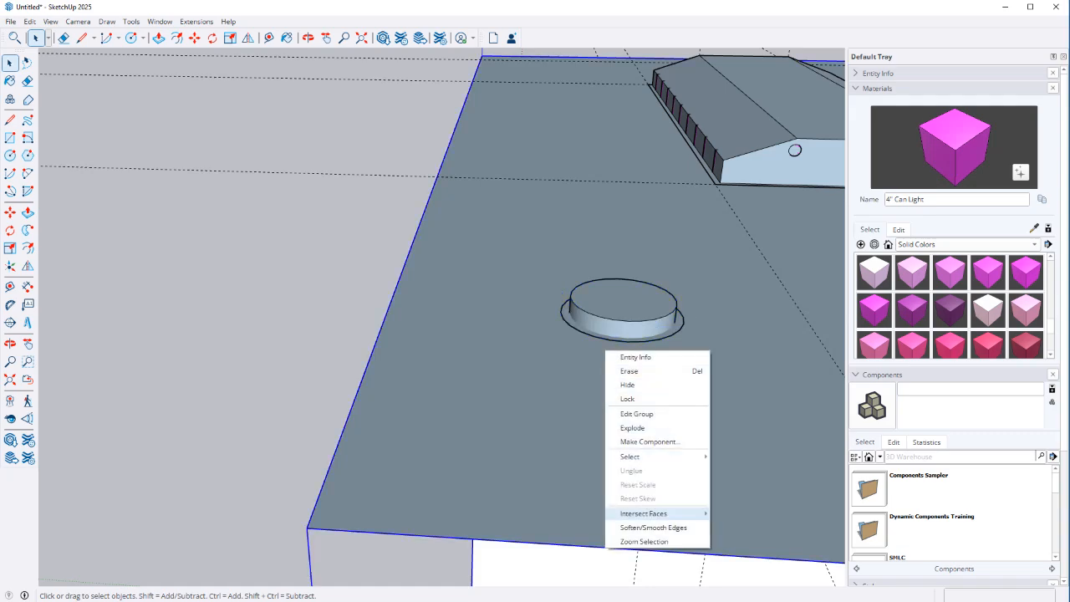
{"action": "left_click", "coordinate": [617, 331]}
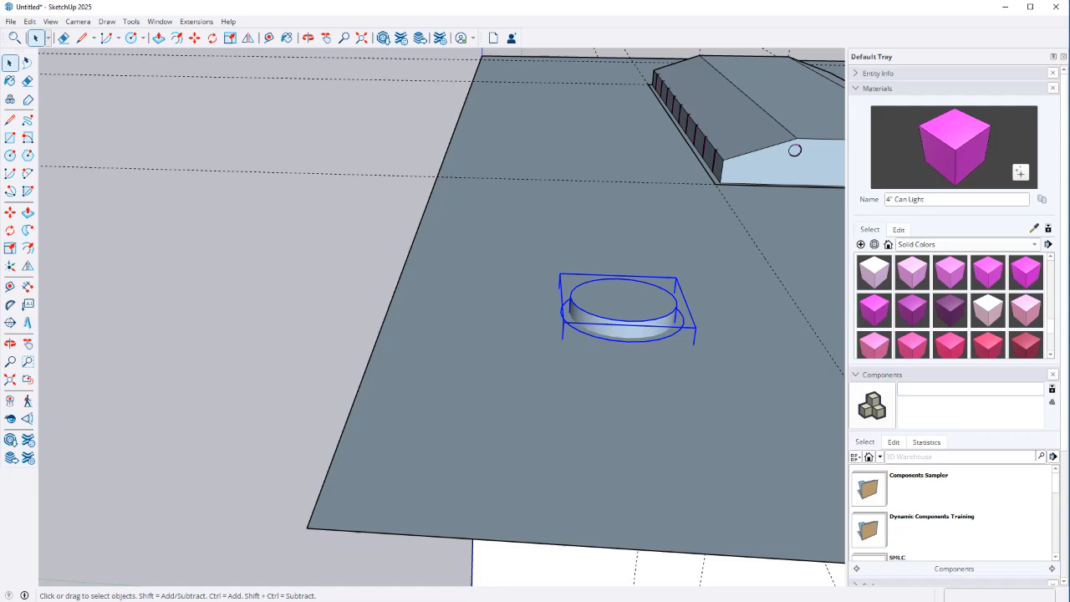
{"action": "key", "text": "m"}
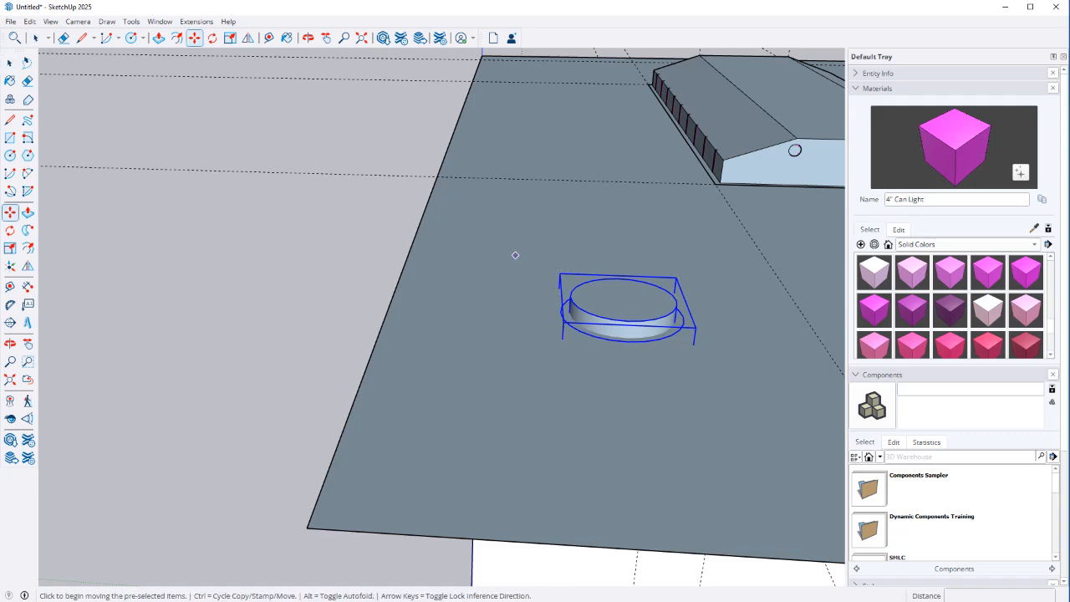
{"action": "key", "text": "r"}
{"action": "key", "text": "m"}
{"action": "key", "text": "r"}
{"action": "left_click", "coordinate": [517, 247]}
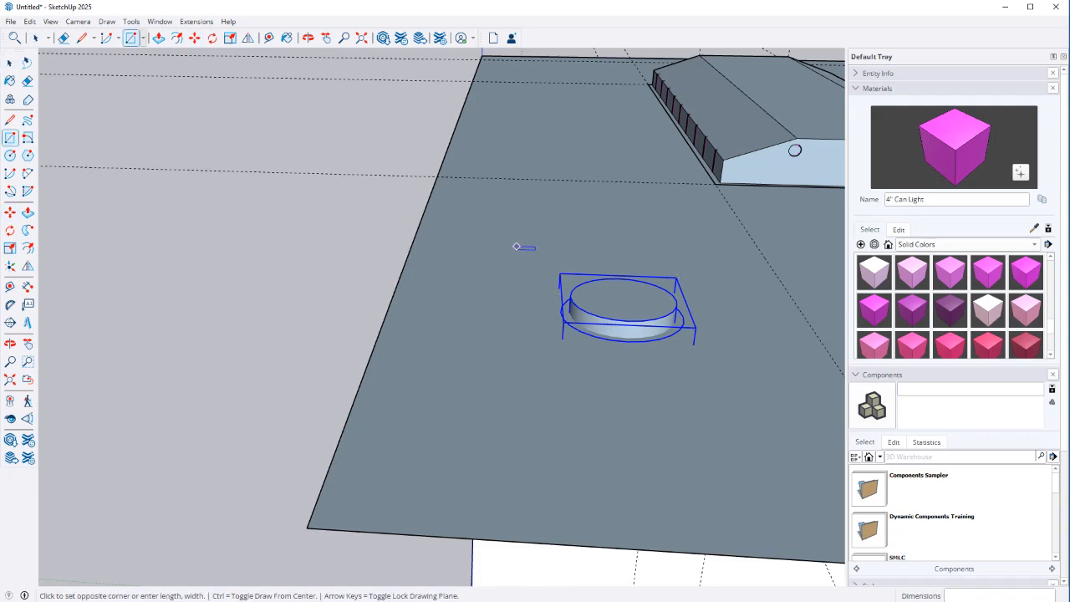
{"action": "left_click", "coordinate": [751, 398]}
{"action": "key", "text": "space"}
{"action": "left_click", "coordinate": [657, 365]}
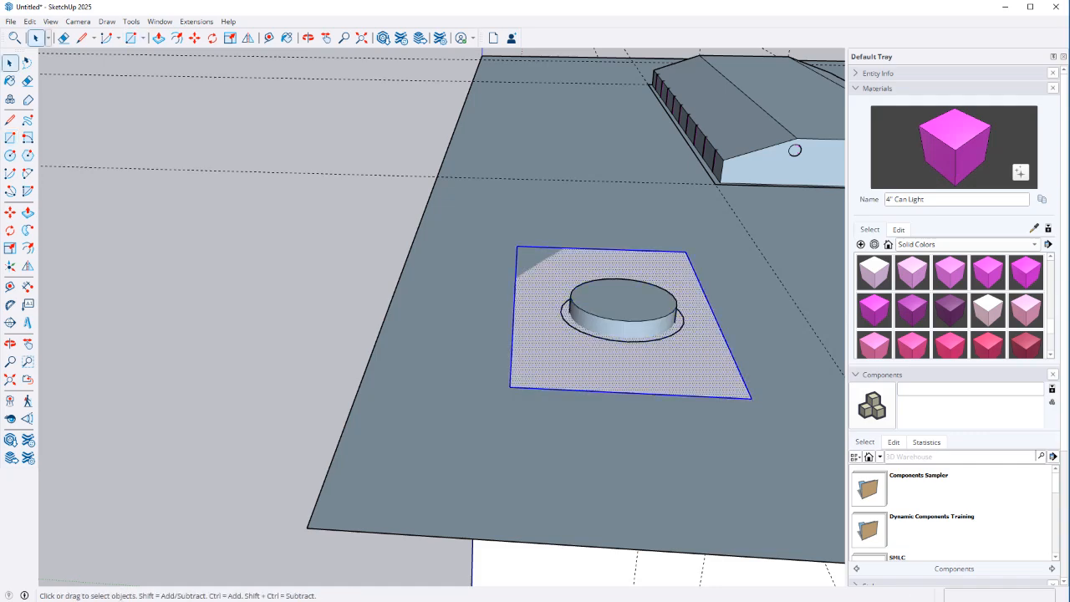
Intersect the selected rectangle around the can light with the model
{"action": "right_click", "coordinate": [657, 365]}
{"action": "mouse_move", "coordinate": [701, 484]}
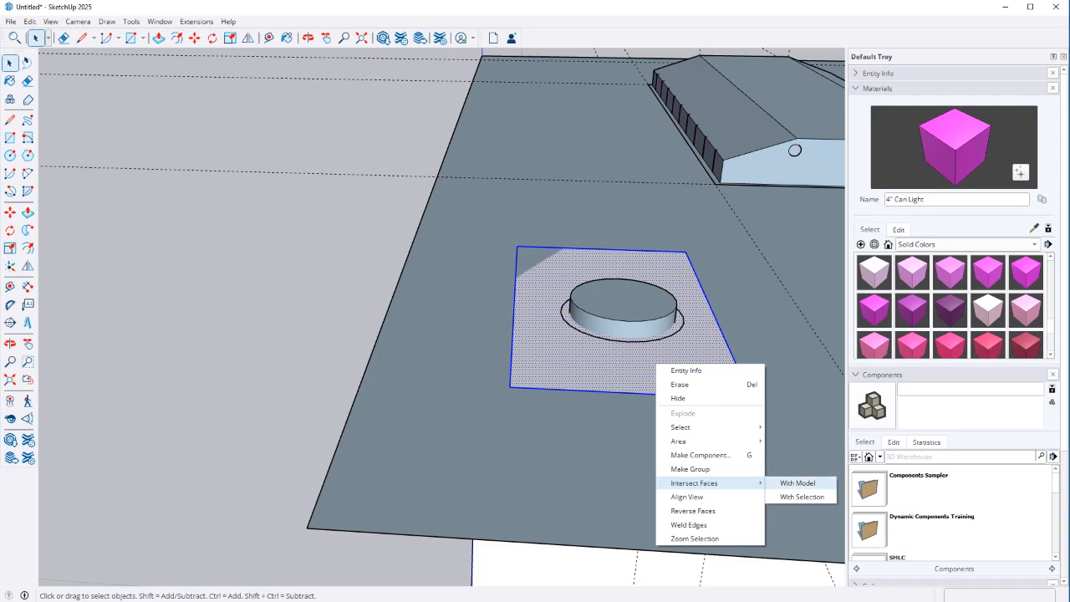
{"action": "left_click", "coordinate": [798, 483]}
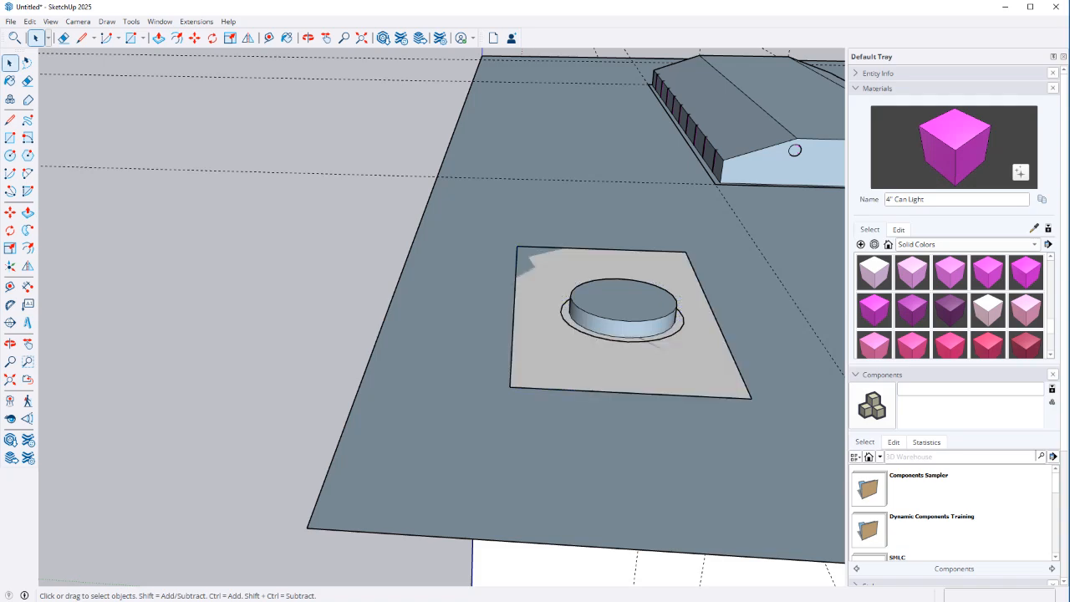
Erase all four edges of the rectangle around the can light
{"action": "key", "text": "e"}
{"action": "mouse_move", "coordinate": [548, 405]}
{"action": "left_mouse_down"}
{"action": "mouse_move", "coordinate": [539, 383]}
{"action": "mouse_move", "coordinate": [502, 361]}
{"action": "left_mouse_up"}
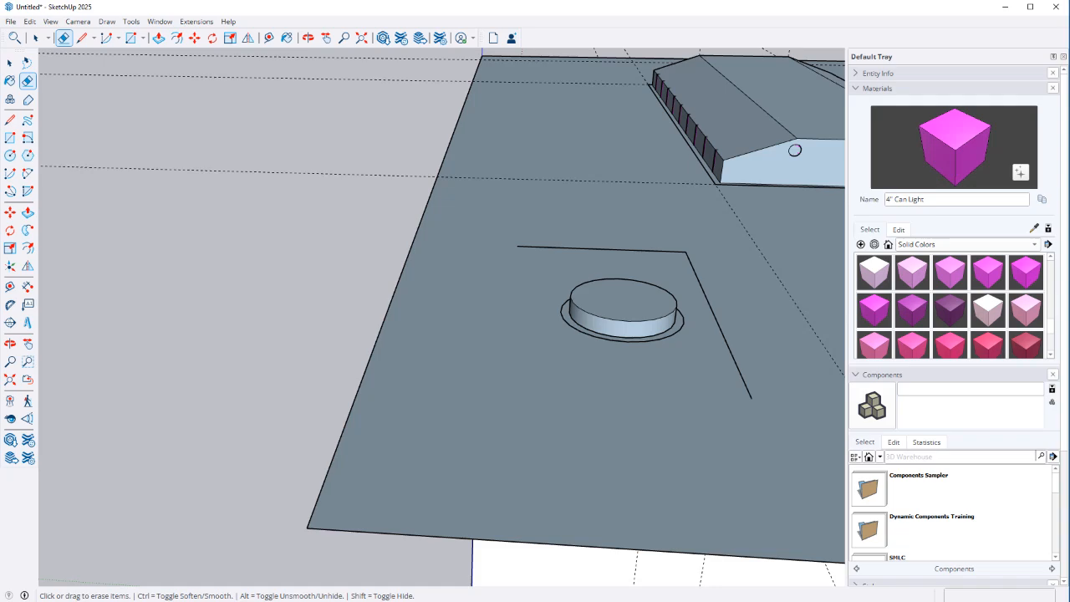
{"action": "left_click_drag", "start_coordinate": [702, 316], "coordinate": [729, 326]}
{"action": "key", "text": "space"}
{"action": "left_click_drag", "start_coordinate": [637, 266], "coordinate": [604, 233]}
{"action": "key", "text": "e"}
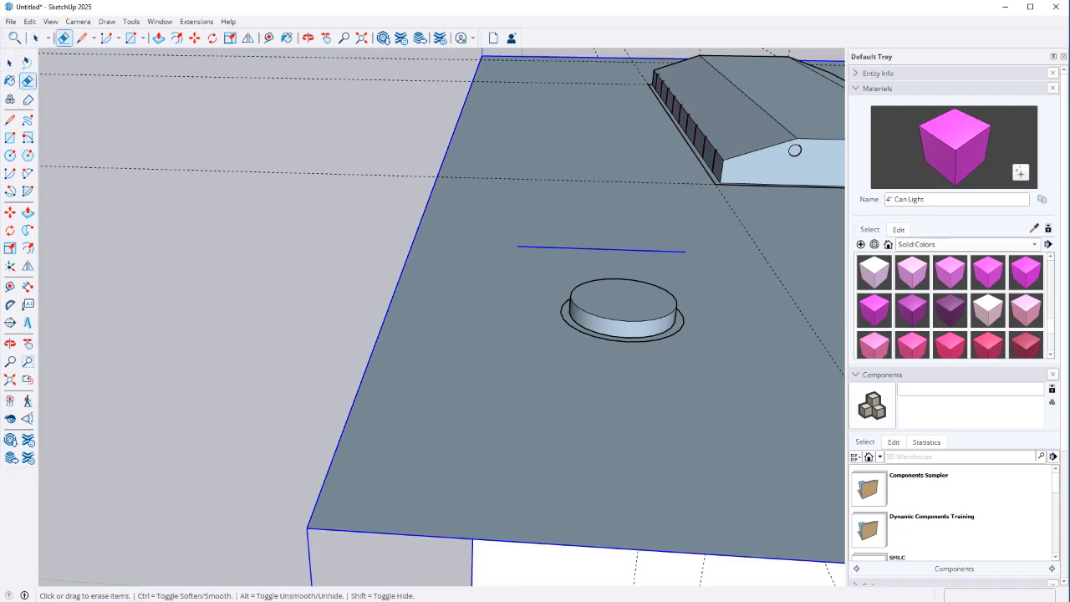
{"action": "key", "text": "space"}
{"action": "left_click", "coordinate": [384, 268]}
{"action": "key", "text": "e"}
{"action": "left_click", "coordinate": [602, 250]}
{"action": "key", "text": "space"}
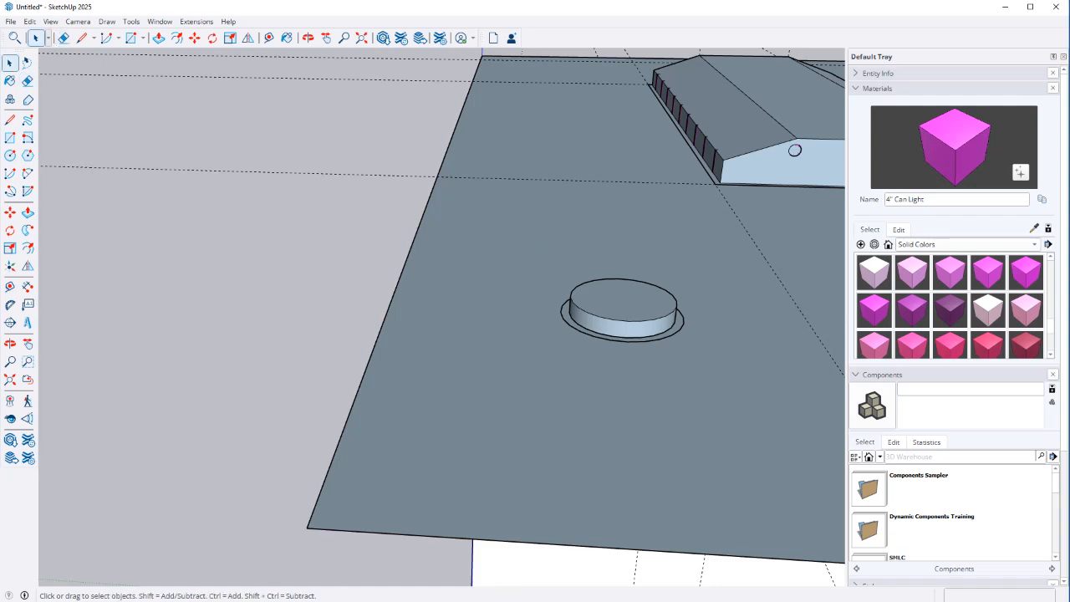
{"action": "left_click", "coordinate": [577, 251]}
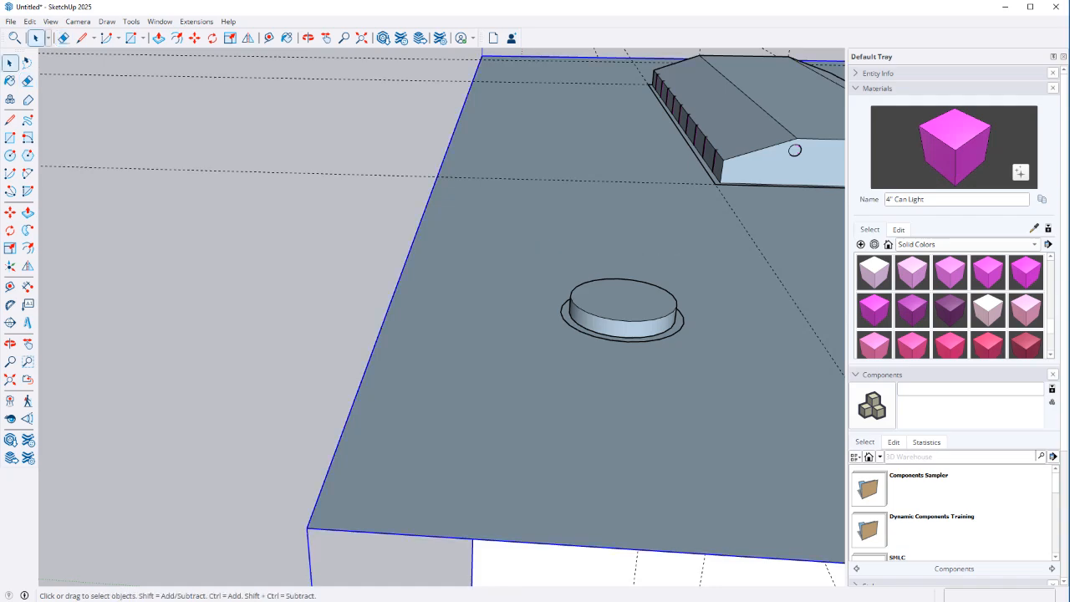
Temporarily move the can light aside and examine the surface beneath it from above and below
{"action": "left_click", "coordinate": [623, 311]}
{"action": "key", "text": "m"}
{"action": "left_click", "coordinate": [614, 316]}
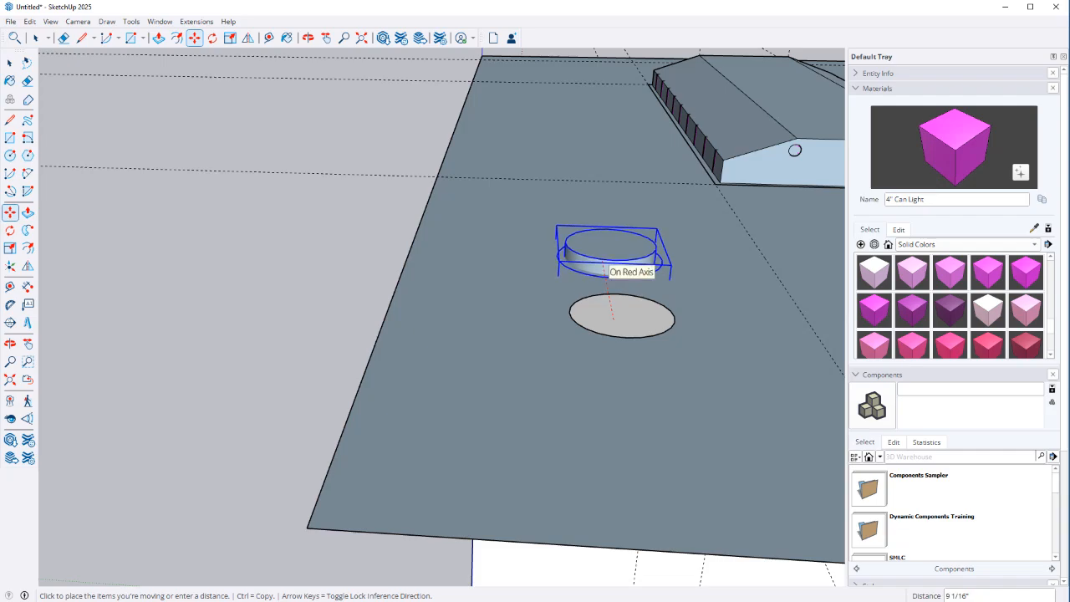
{"action": "key", "text": "Escape"}
{"action": "middle_click_drag", "start_coordinate": [621, 320], "coordinate": [605, 190]}
{"action": "key", "text": "space"}
{"action": "left_click", "coordinate": [622, 287]}
Undo the edge erasing, the face intersection and the original rectangle around the can light
{"action": "middle_click_drag", "start_coordinate": [622, 287], "coordinate": [627, 418]}
{"action": "key", "text": "ctrl+z"}
{"action": "key", "text": "ctrl+z"}
{"action": "key", "text": "ctrl+z"}
{"action": "key", "text": "ctrl+z"}
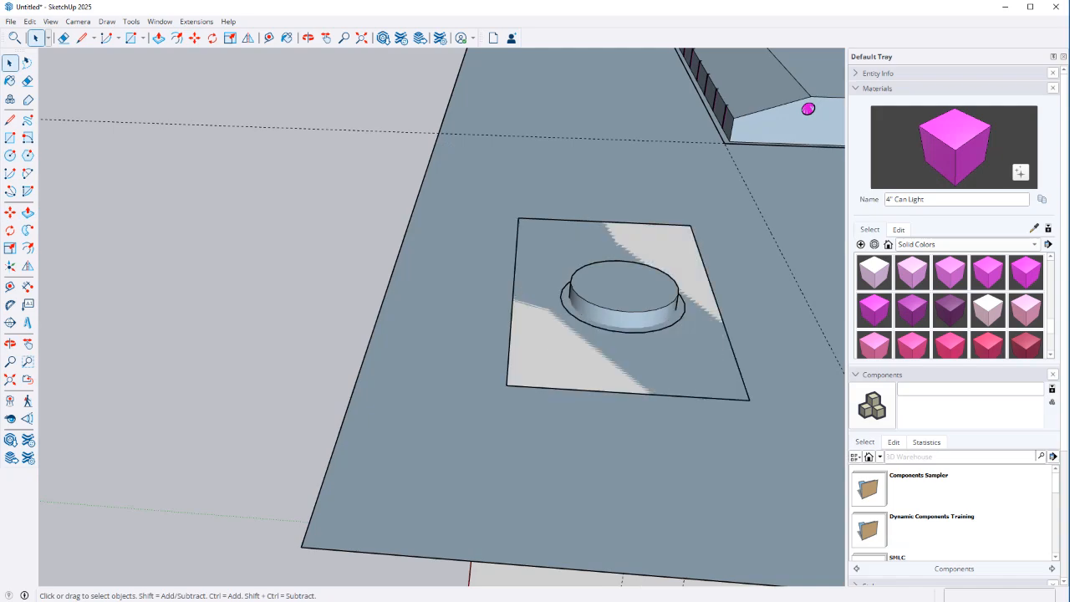
Draw a rectangle about 1' 3 3/4" by 9 7/16" on the ceiling surface, enclosing the can light
{"action": "key", "text": "r"}
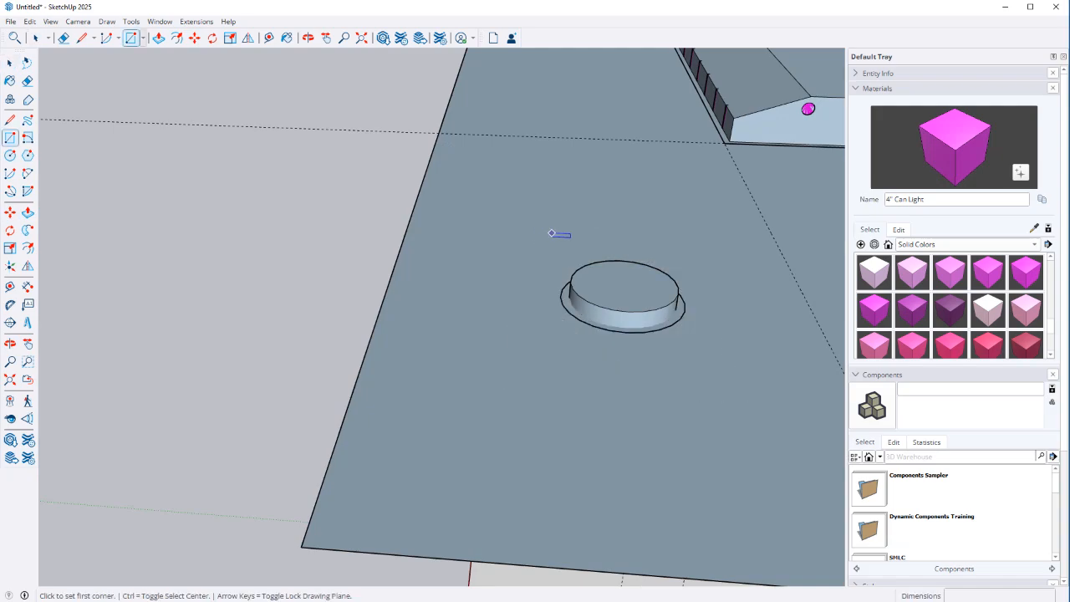
{"action": "left_click", "coordinate": [541, 232]}
{"action": "left_click", "coordinate": [729, 374]}
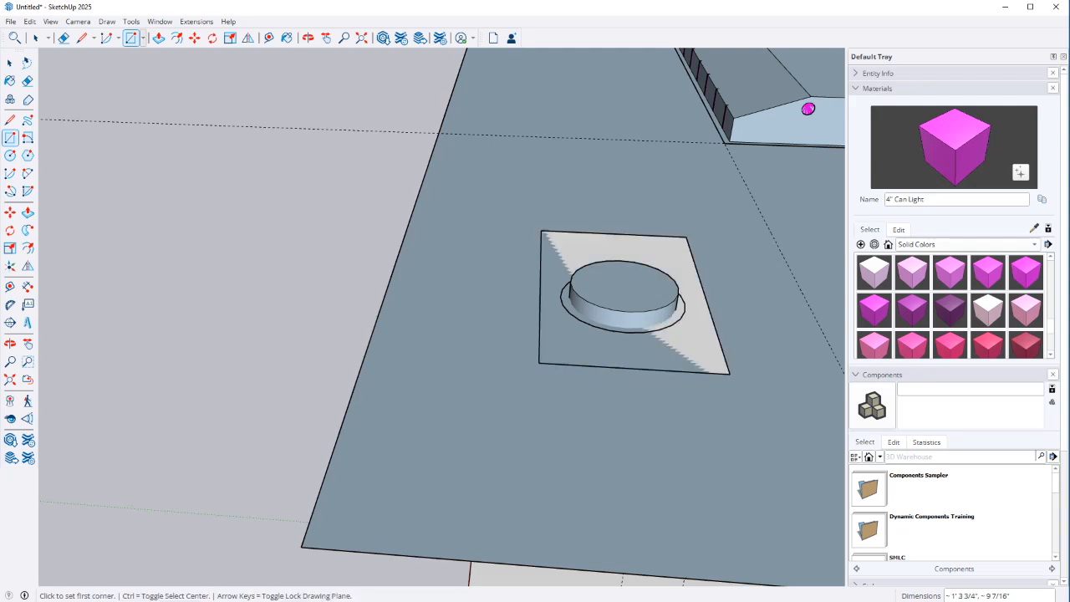
Intersect the new rectangle and the can light together with the model
{"action": "key", "text": "space"}
{"action": "double_click", "coordinate": [695, 339]}
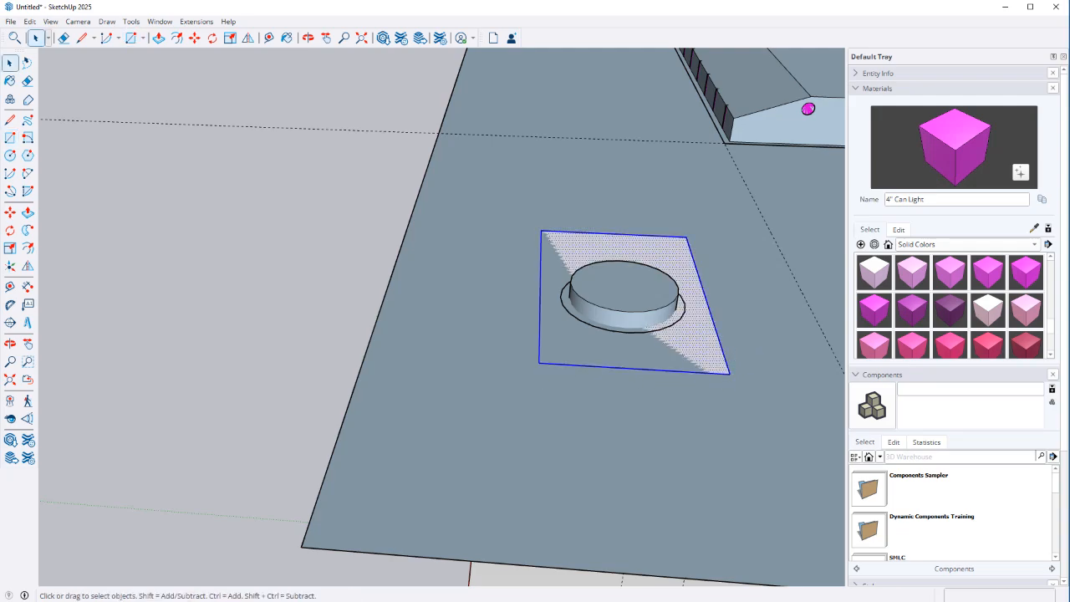
{"action": "left_click", "coordinate": [667, 351]}
{"action": "right_click", "coordinate": [667, 351]}
{"action": "mouse_move", "coordinate": [719, 483]}
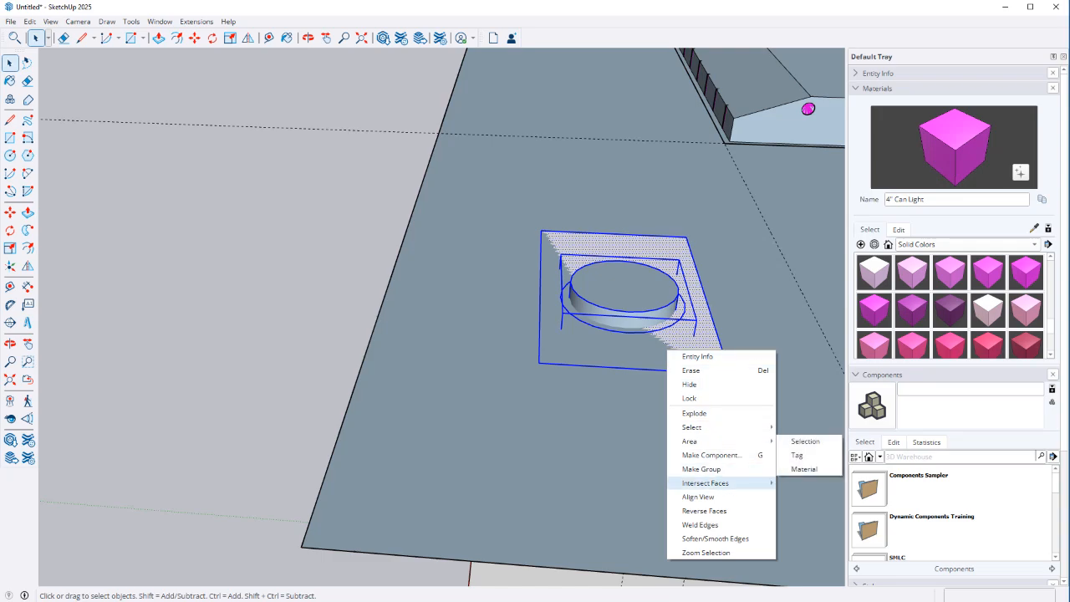
{"action": "left_click", "coordinate": [804, 484]}
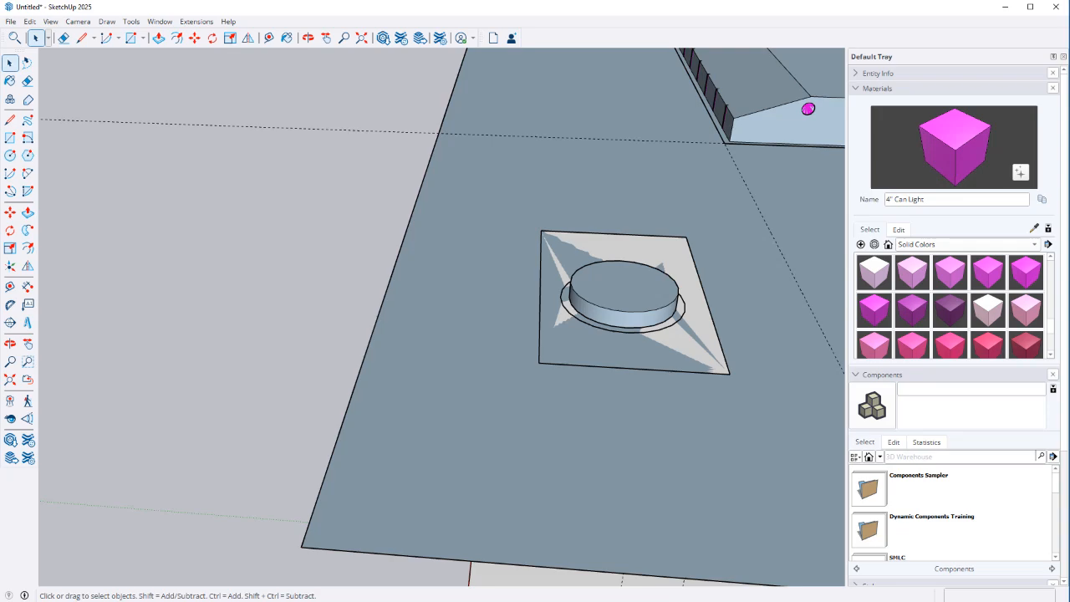
Erase the outer rectangle edges, leaving only the circular geometry at the can light
{"action": "key", "text": "e"}
{"action": "left_click_drag", "start_coordinate": [721, 336], "coordinate": [684, 379]}
{"action": "left_click_drag", "start_coordinate": [536, 266], "coordinate": [576, 228]}
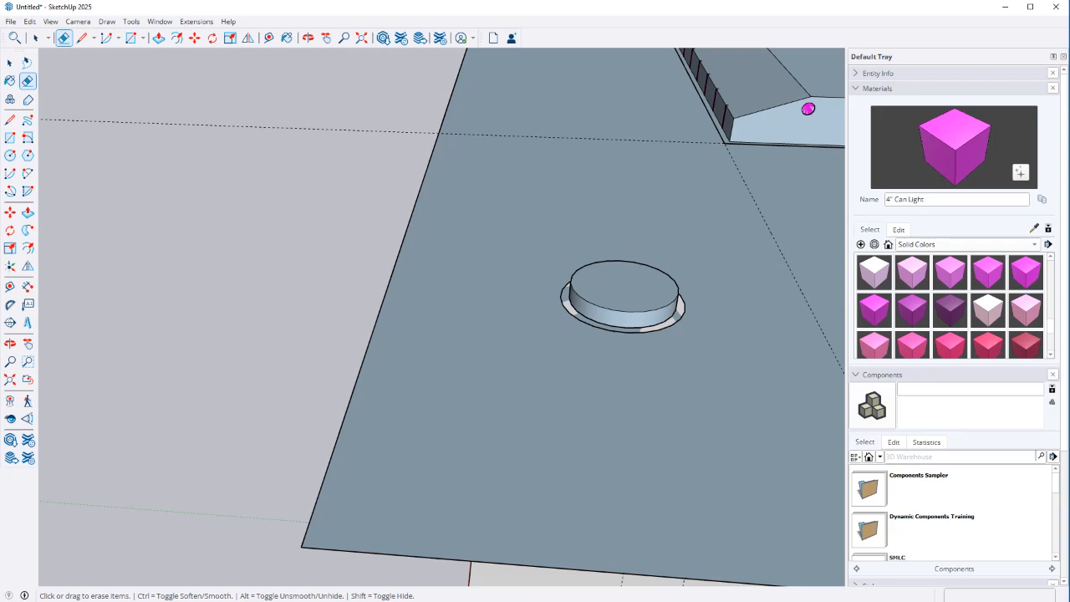
Temporarily move the can light off its spot to examine the circular faces beneath, cancelling the move
{"action": "key", "text": "space"}
{"action": "left_click", "coordinate": [623, 289]}
{"action": "key", "text": "m"}
{"action": "left_click", "coordinate": [628, 300]}
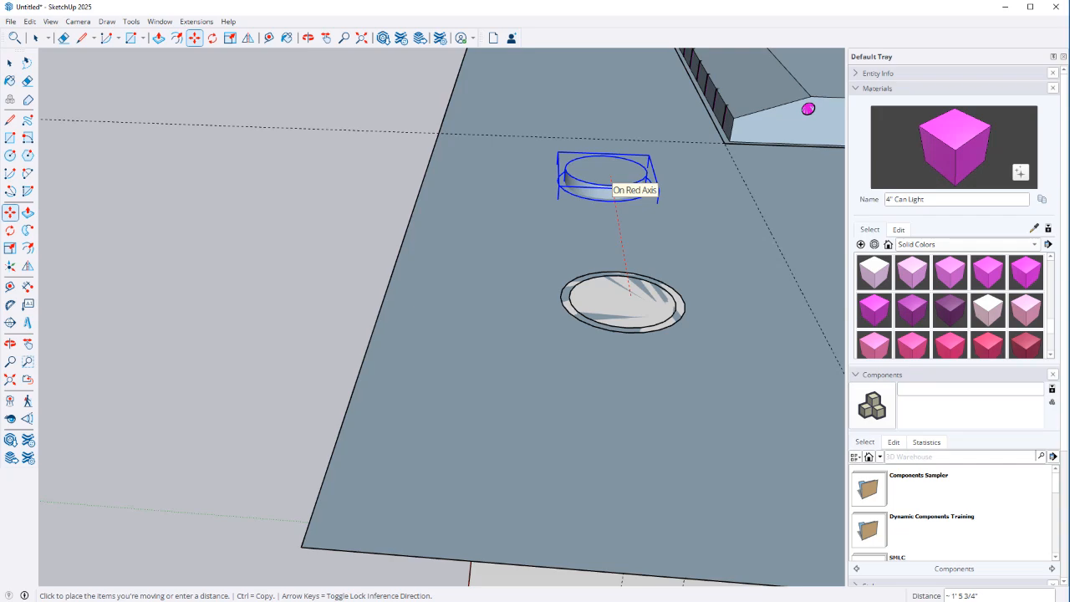
{"action": "key", "text": "Escape"}
{"action": "key", "text": "space"}
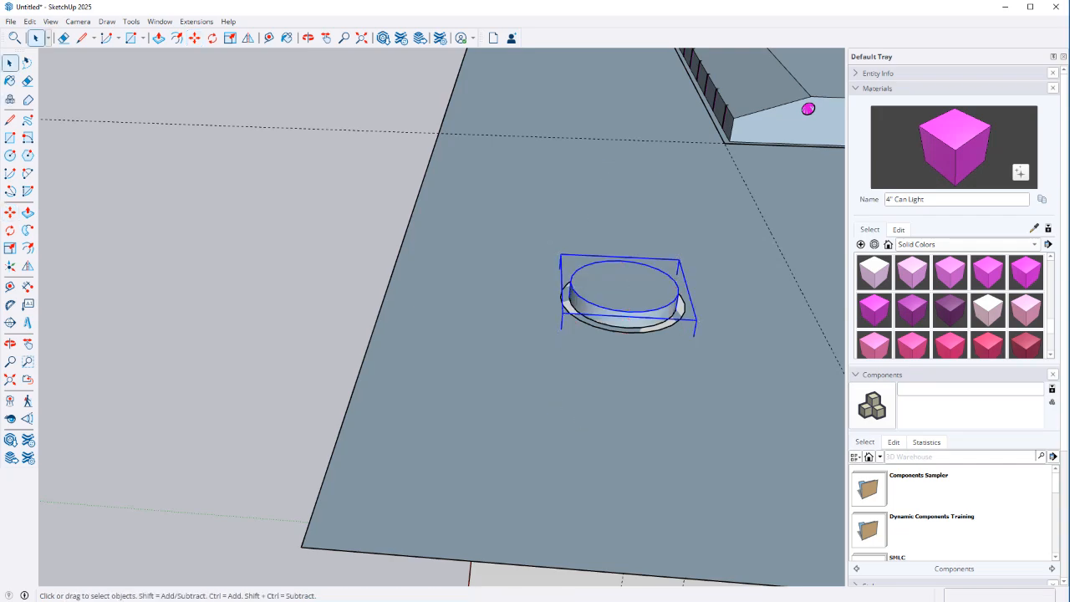
Cut the inner circular face under the can light and paste it in place inside the ceiling group
{"action": "middle_click_drag", "start_coordinate": [535, 334], "coordinate": [535, 234]}
{"action": "left_click", "coordinate": [618, 306]}
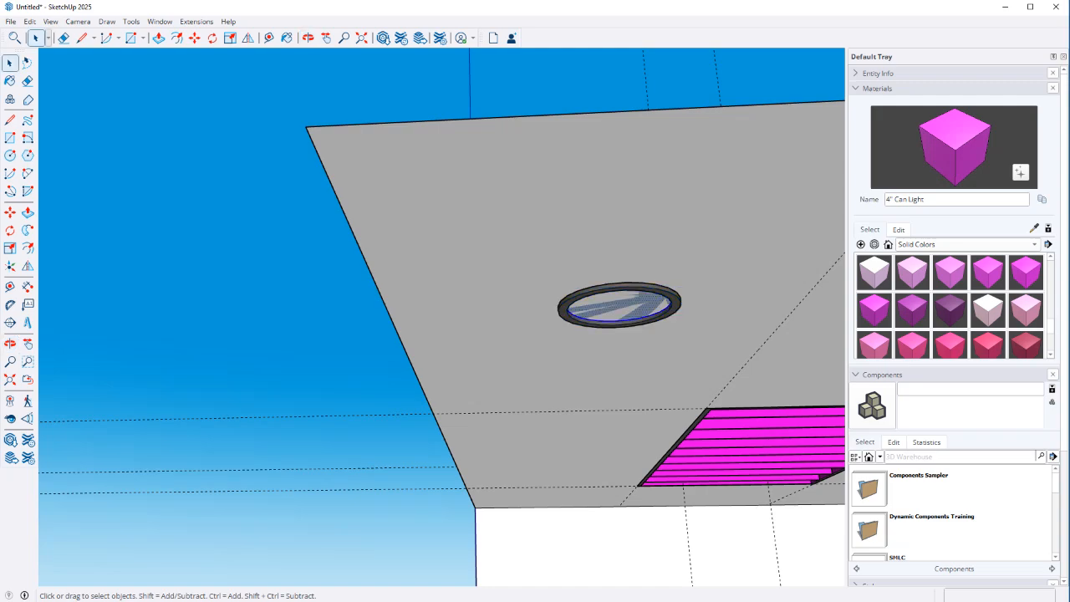
{"action": "key", "text": "Delete"}
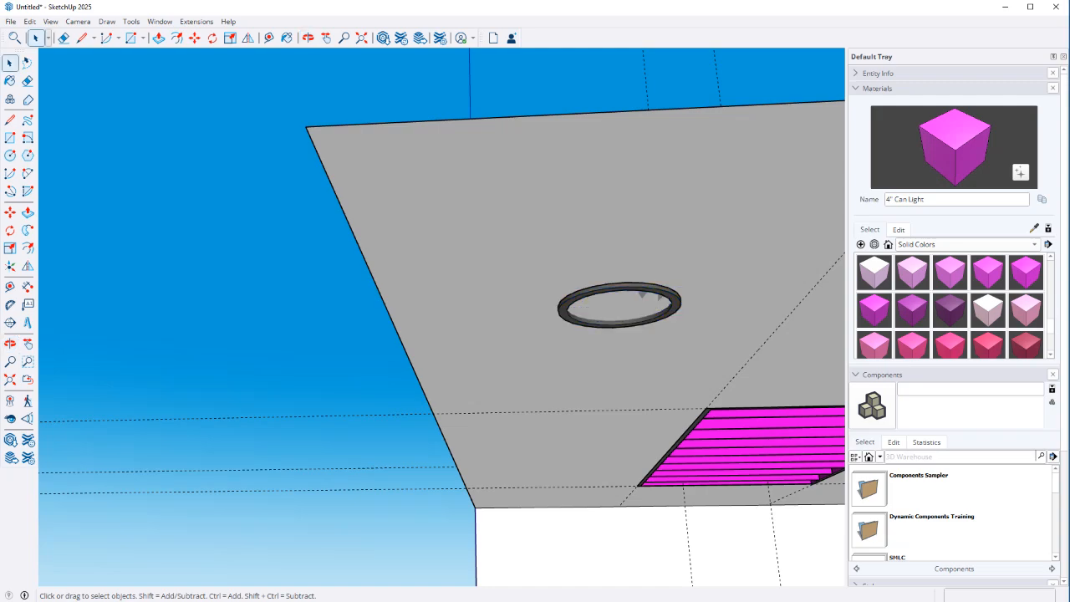
{"action": "key", "text": "Escape"}
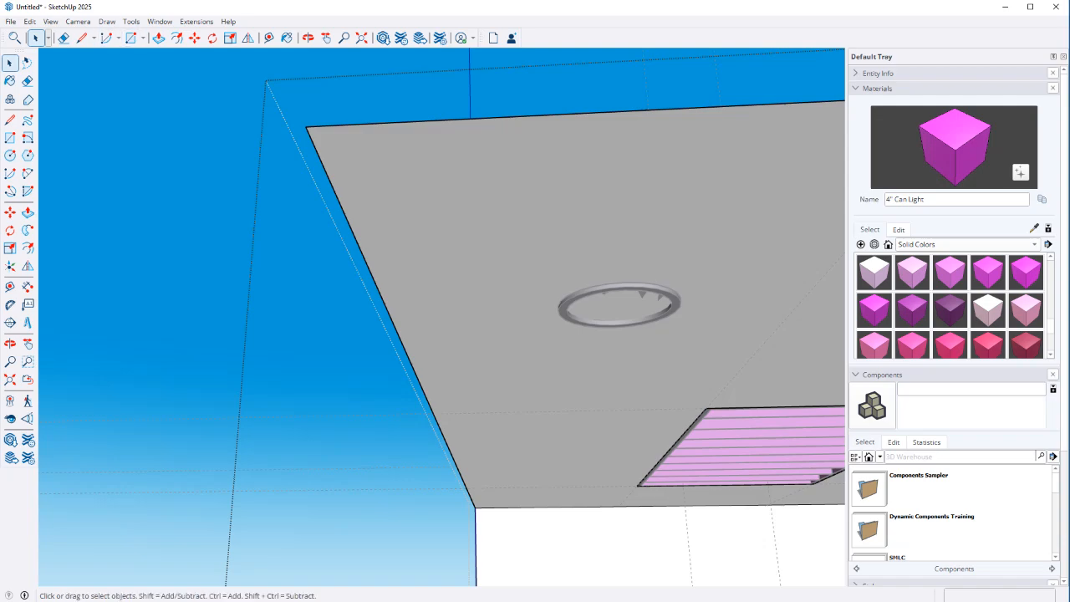
{"action": "left_click", "coordinate": [30, 21]}
{"action": "left_click", "coordinate": [59, 105]}
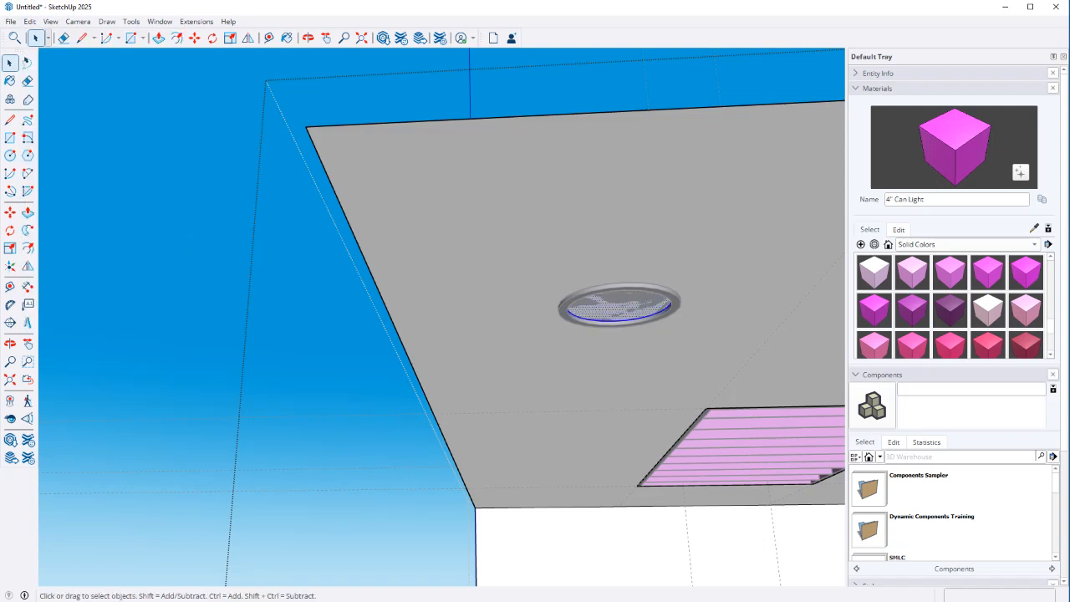
Delete only the circular face inside the ceiling group to open the ceiling's underside, keeping its edge
{"action": "scroll", "coordinate": [610, 307], "scroll_direction": "up", "scroll_amount": 5}
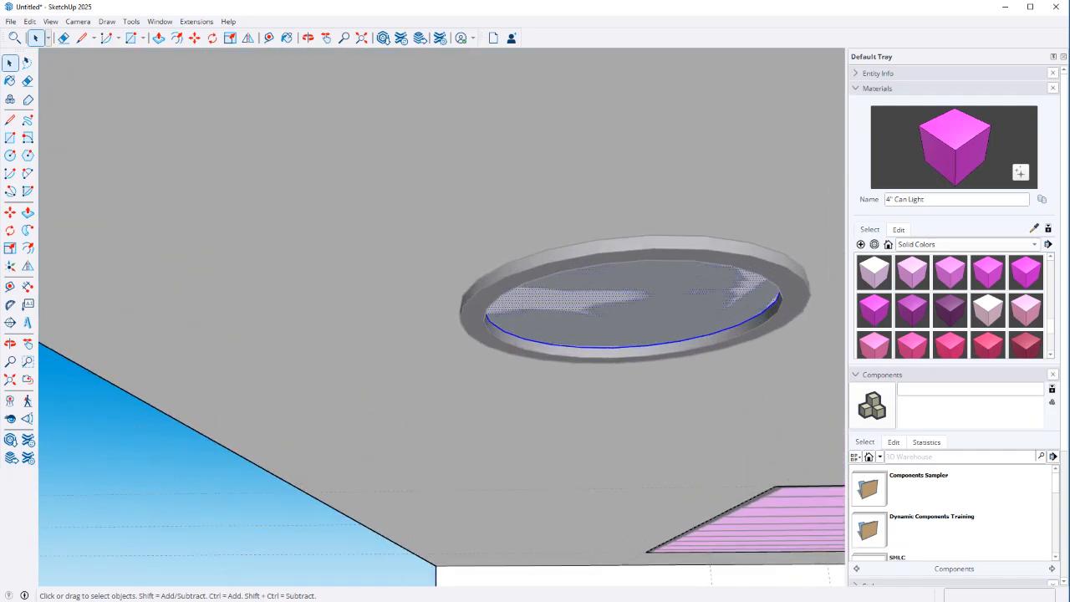
{"action": "key", "text": "Delete"}
{"action": "mouse_move", "coordinate": [610, 307]}
{"action": "middle_mouse_down"}
{"action": "mouse_move", "coordinate": [623, 387]}
{"action": "mouse_move", "coordinate": [614, 431]}
{"action": "mouse_move", "coordinate": [622, 292]}
{"action": "middle_mouse_up"}
{"action": "left_click", "coordinate": [623, 289]}
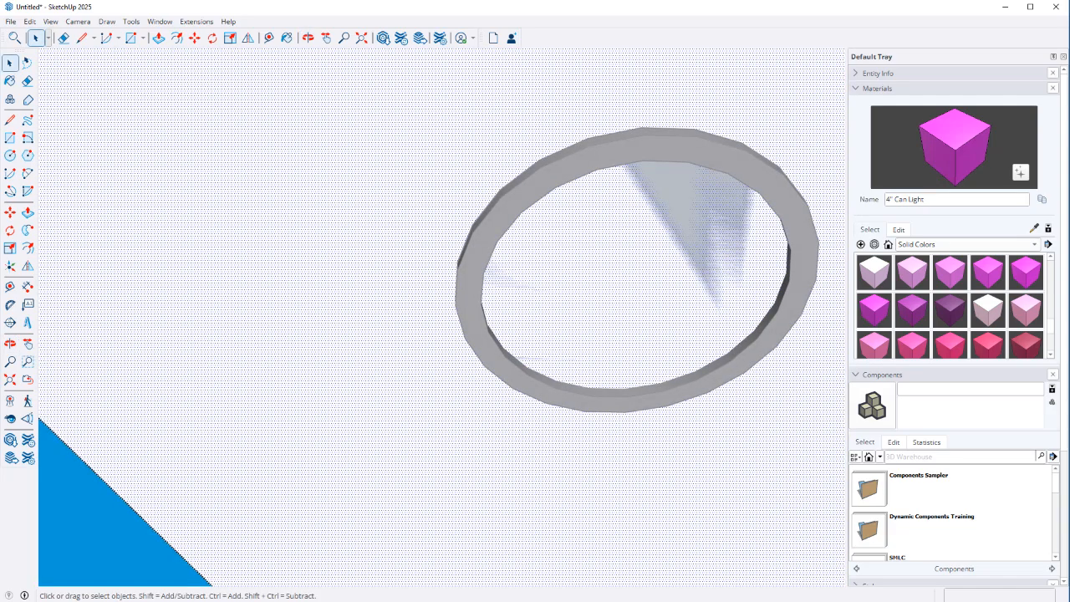
{"action": "key", "text": "ctrl+z"}
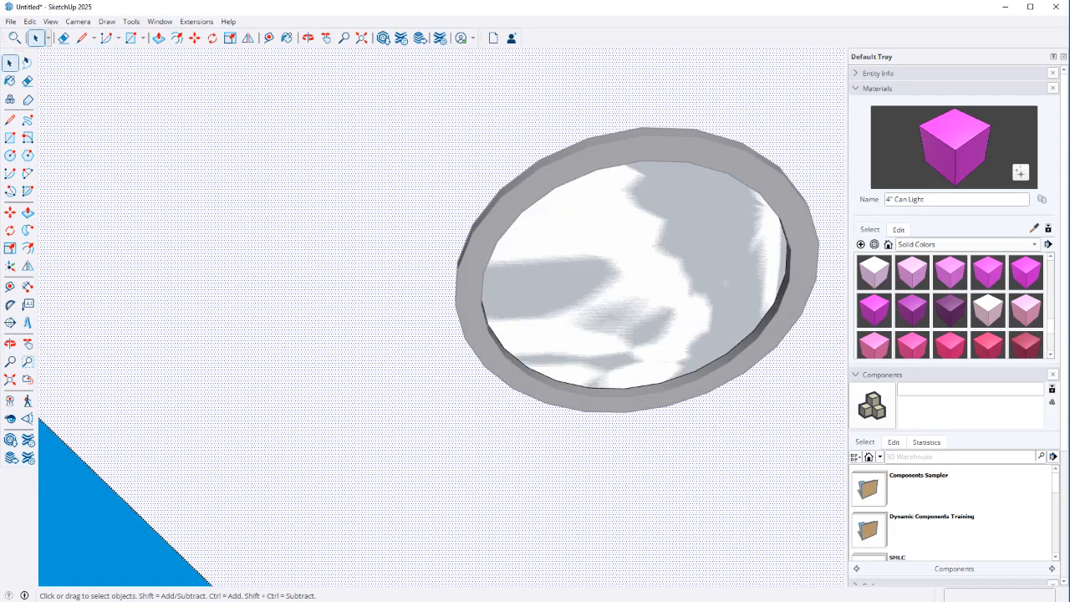
{"action": "left_click", "coordinate": [642, 284]}
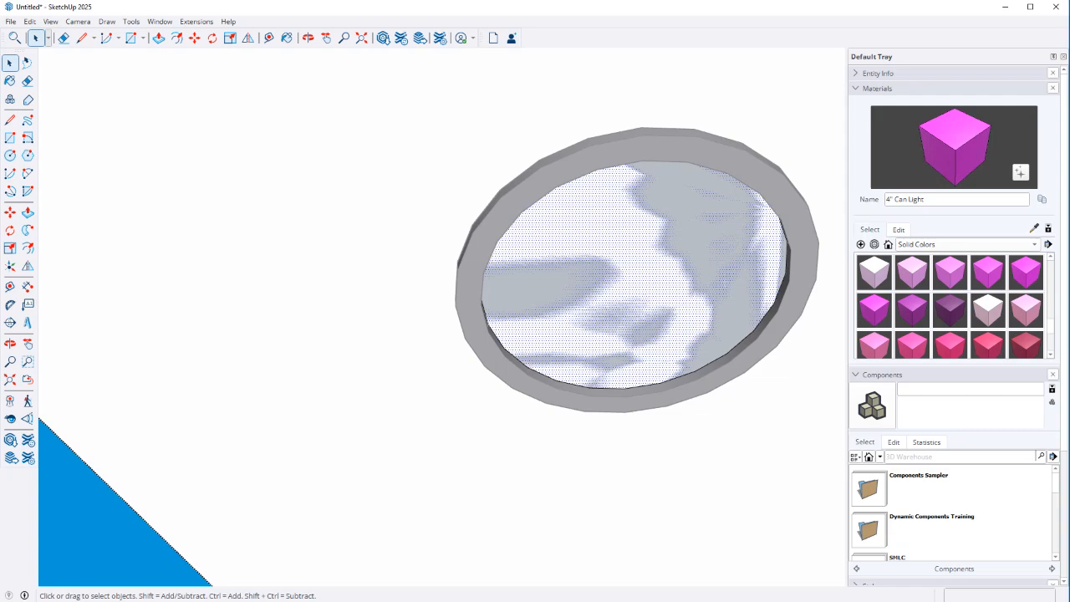
{"action": "key", "text": "Delete"}
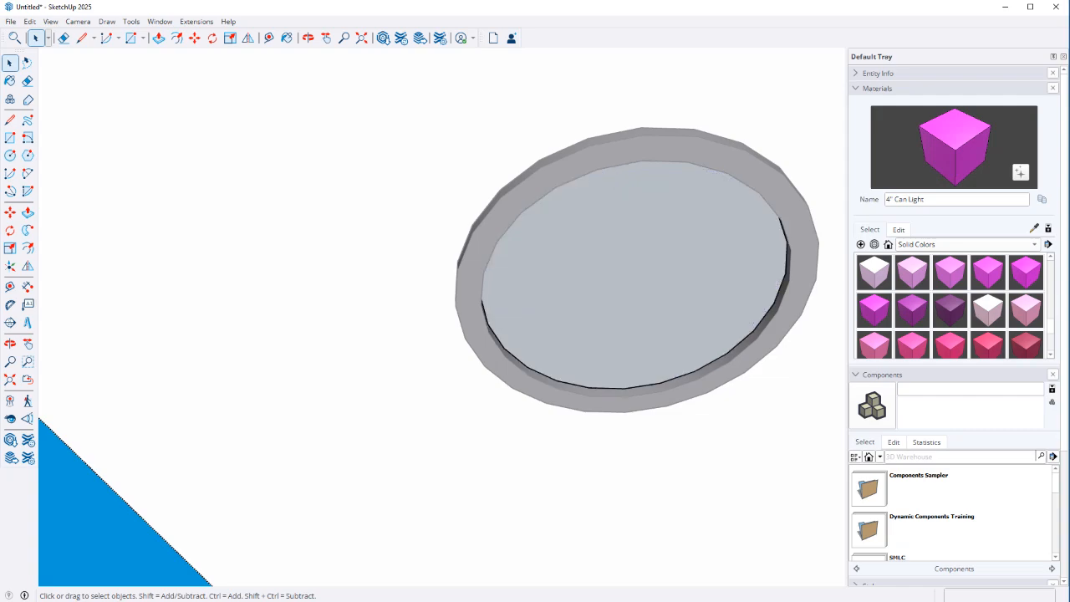
Leave the ceiling group and examine the can light opening from below and above
{"action": "left_click", "coordinate": [642, 284]}
{"action": "double_click", "coordinate": [642, 285]}
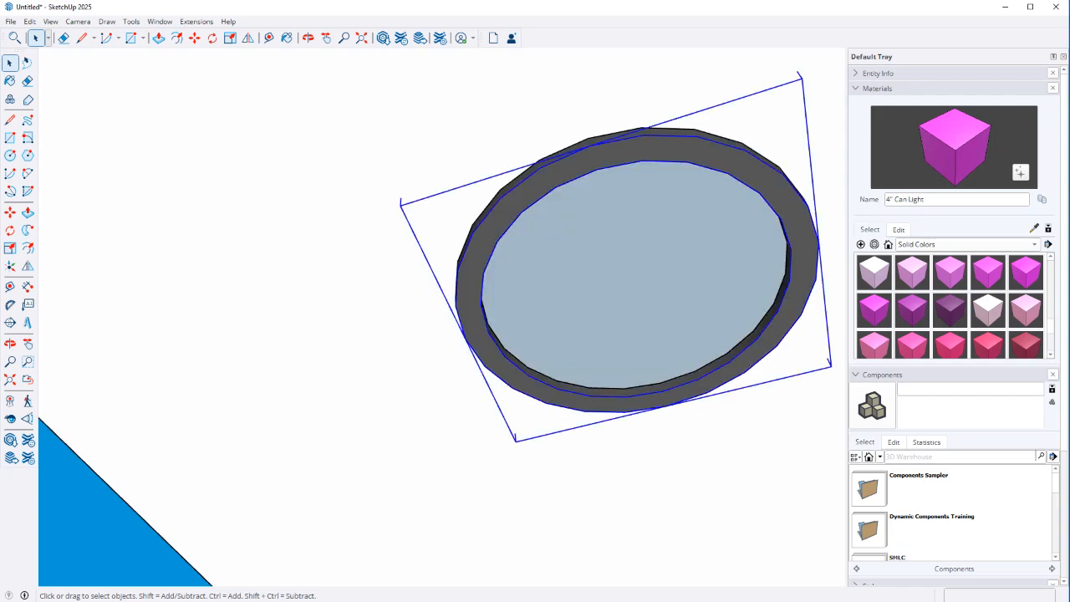
{"action": "left_click", "coordinate": [365, 162]}
{"action": "scroll", "coordinate": [365, 162], "scroll_direction": "down", "scroll_amount": 2}
{"action": "double_click", "coordinate": [527, 232]}
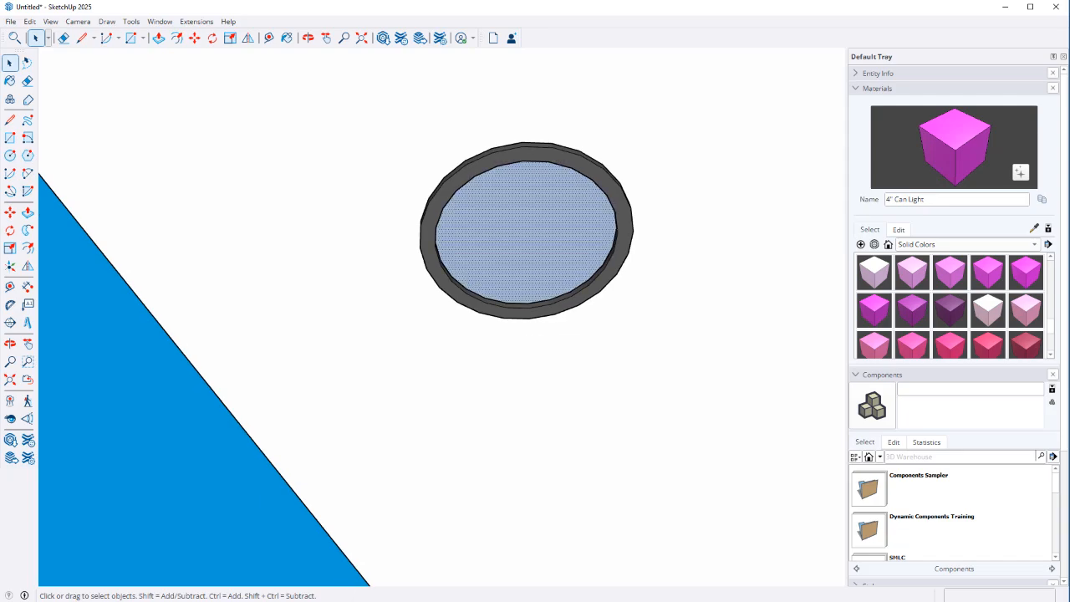
{"action": "middle_click_drag", "start_coordinate": [527, 232], "coordinate": [539, 401]}
{"action": "double_click", "coordinate": [543, 284]}
{"action": "key", "text": "Escape"}
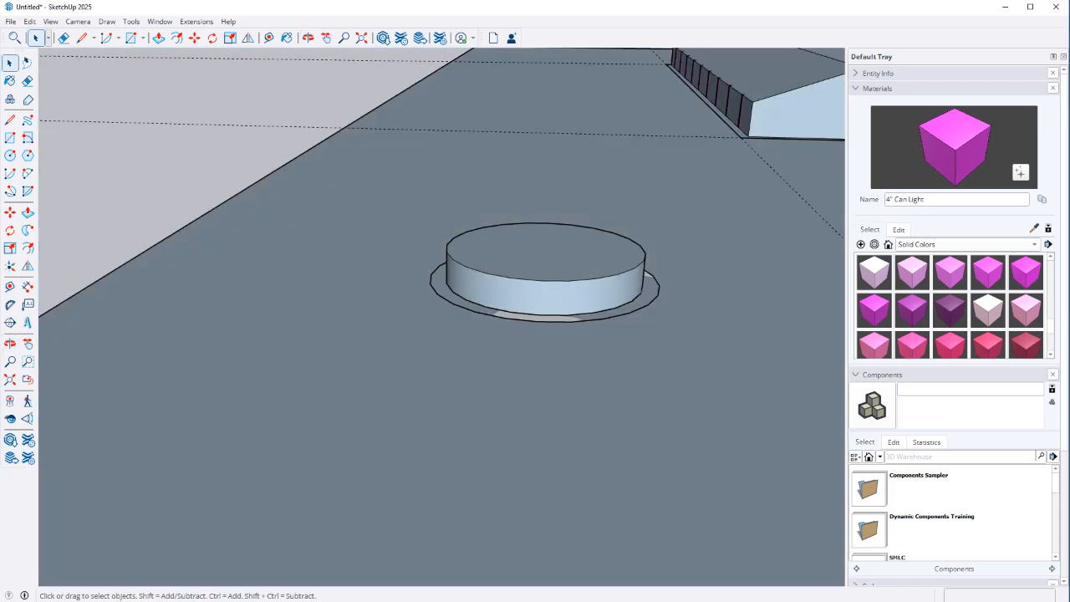
Show back edges and delete the leftover loose ring geometry around the can light, keeping the light itself
{"action": "left_click", "coordinate": [544, 274]}
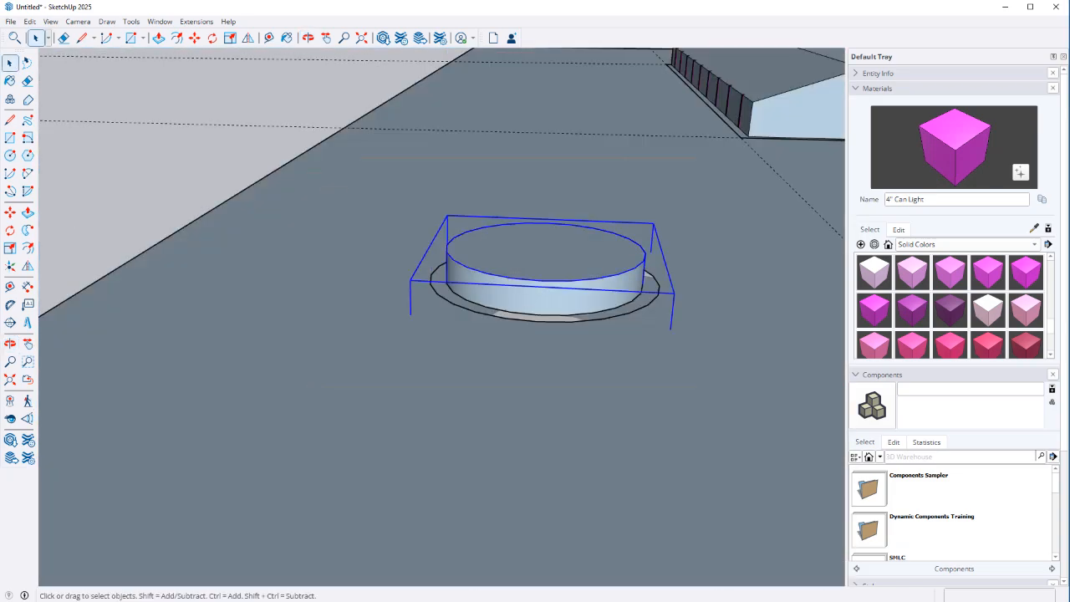
{"action": "double_click", "coordinate": [540, 318], "text": "shift"}
{"action": "key", "text": "k"}
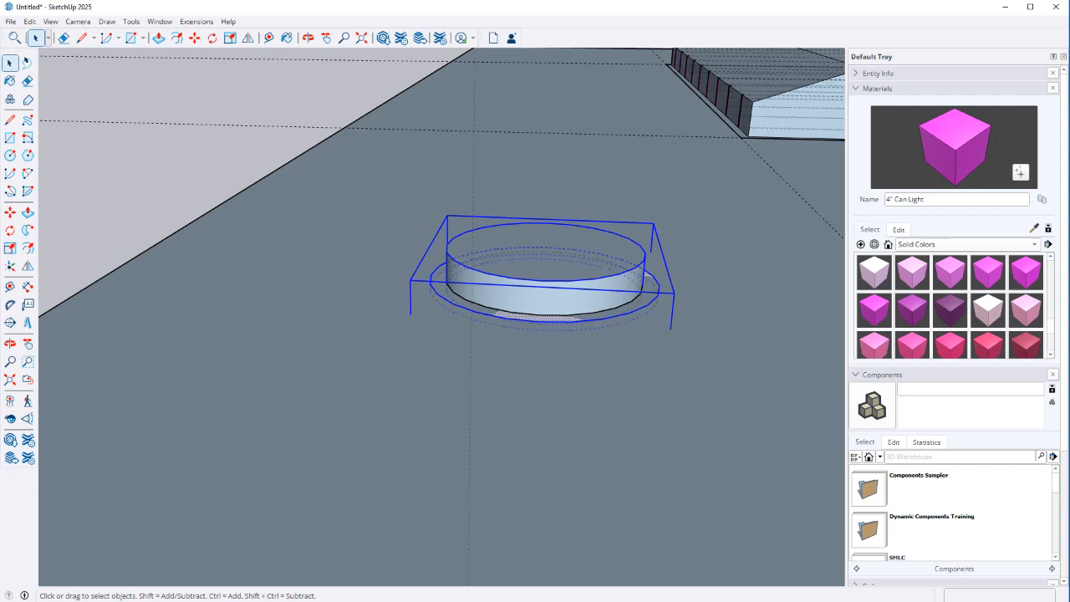
{"action": "key", "text": "ctrl+t"}
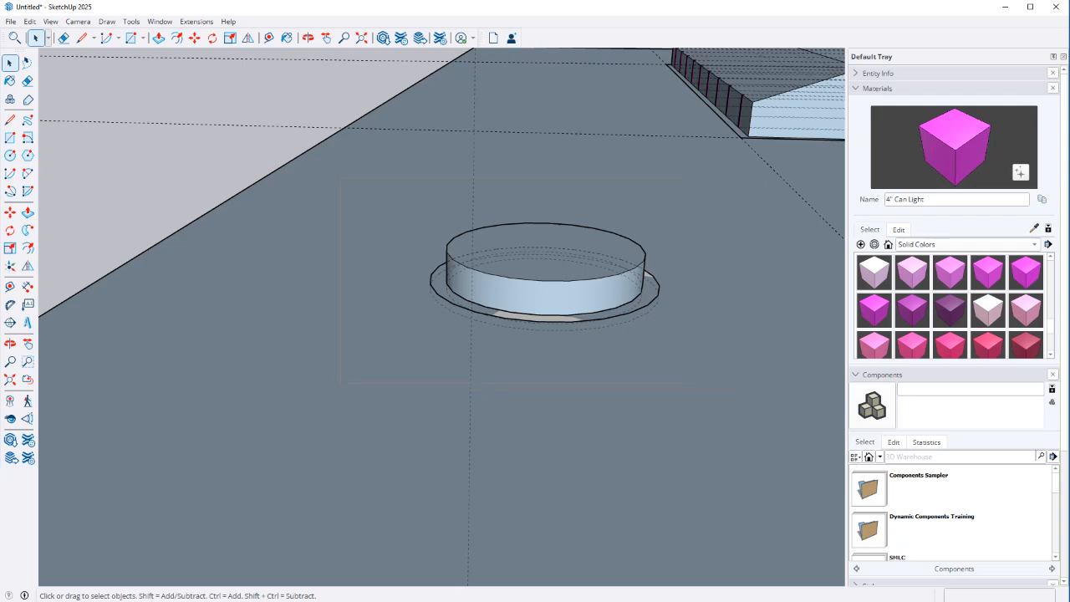
{"action": "left_click_drag", "start_coordinate": [341, 177], "coordinate": [740, 390]}
{"action": "left_click", "coordinate": [548, 297], "text": "shift"}
{"action": "key", "text": "Delete"}
Examine the can light and its ceiling opening from below, inside and outside the ceiling group
{"action": "double_click", "coordinate": [543, 367]}
{"action": "middle_click_drag", "start_coordinate": [544, 368], "coordinate": [548, 158]}
{"action": "double_click", "coordinate": [543, 393]}
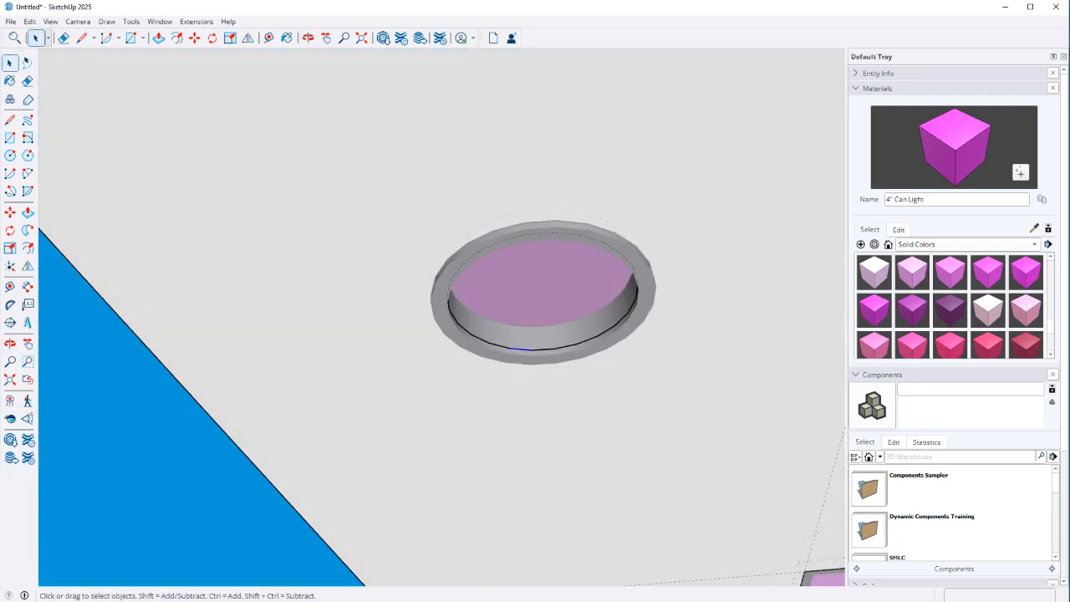
{"action": "key", "text": "Escape"}
{"action": "left_click", "coordinate": [543, 395]}
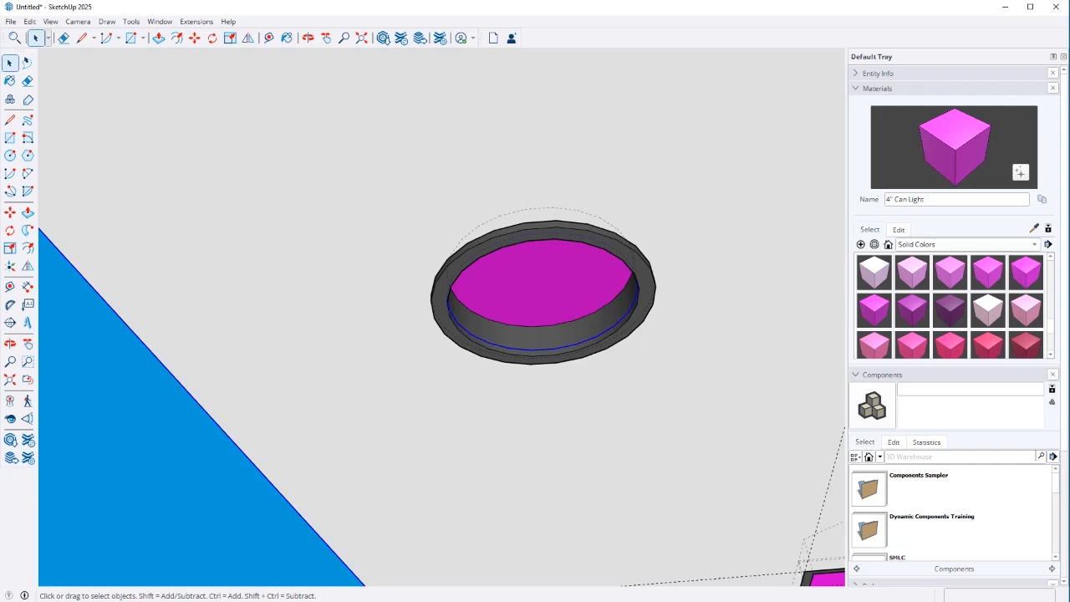
{"action": "key", "text": "Escape"}
{"action": "scroll", "coordinate": [489, 407], "scroll_direction": "down", "scroll_amount": 5}
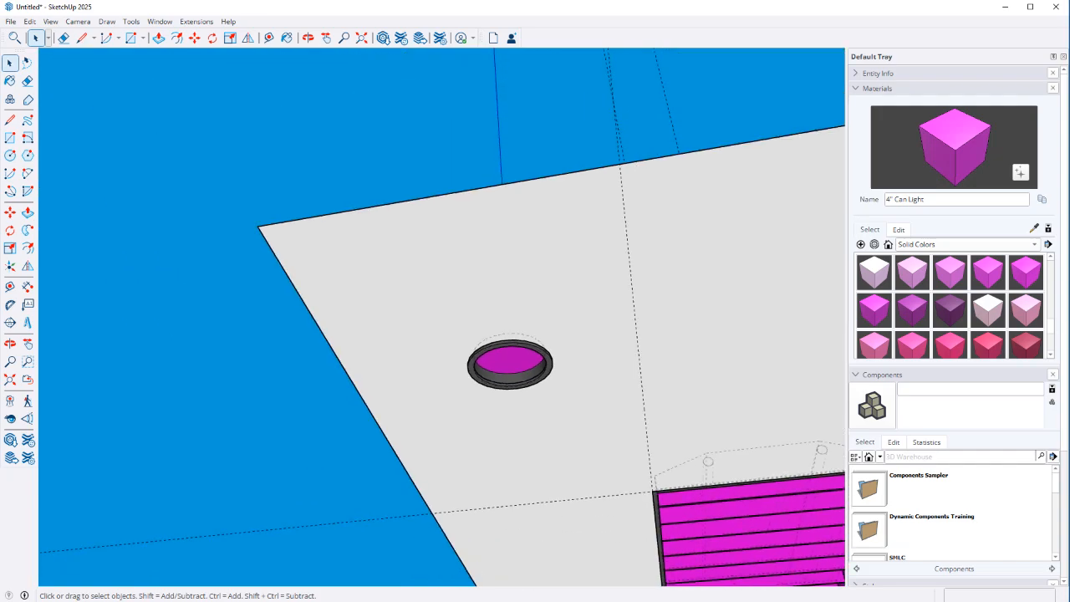
{"action": "middle_click_drag", "start_coordinate": [488, 407], "coordinate": [602, 405]}
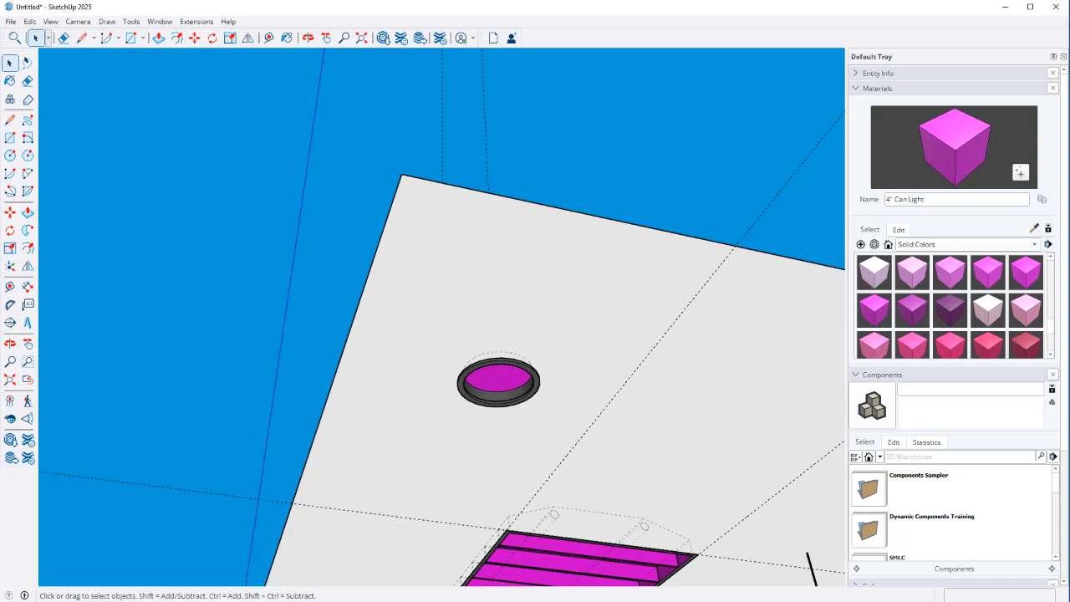
Copy the recessed can light about 5' along the red axis, placing a second one near the ceiling's front edge
{"action": "middle_click_drag", "start_coordinate": [501, 406], "coordinate": [514, 487]}
{"action": "scroll", "coordinate": [514, 488], "scroll_direction": "up", "scroll_amount": 3}
{"action": "scroll", "coordinate": [481, 505], "scroll_direction": "down", "scroll_amount": 5}
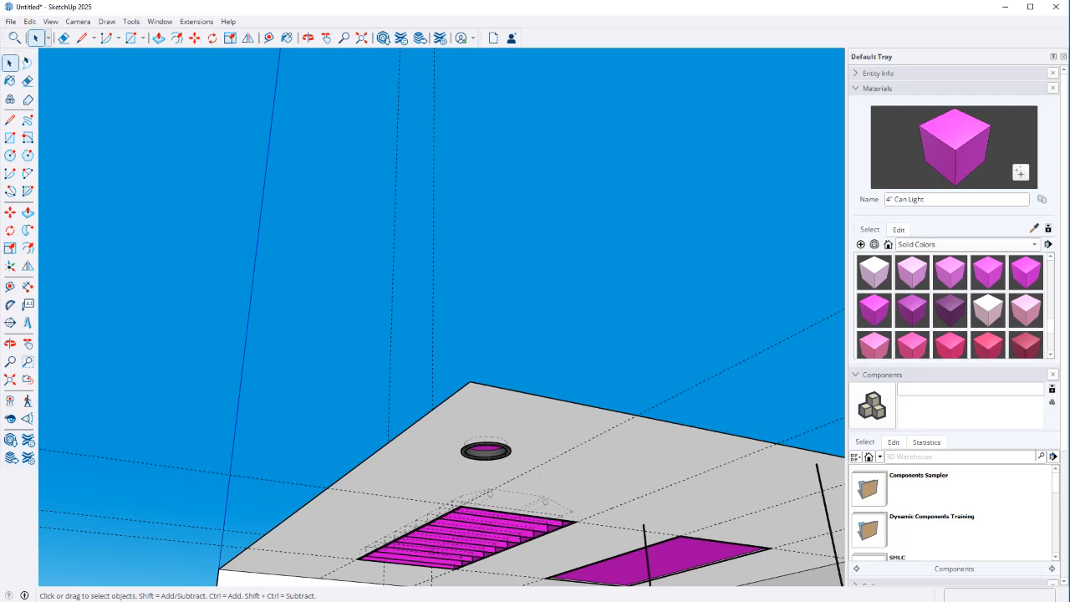
{"action": "scroll", "coordinate": [526, 295], "scroll_direction": "down", "scroll_amount": 4}
{"action": "scroll", "coordinate": [506, 553], "scroll_direction": "up", "scroll_amount": 4}
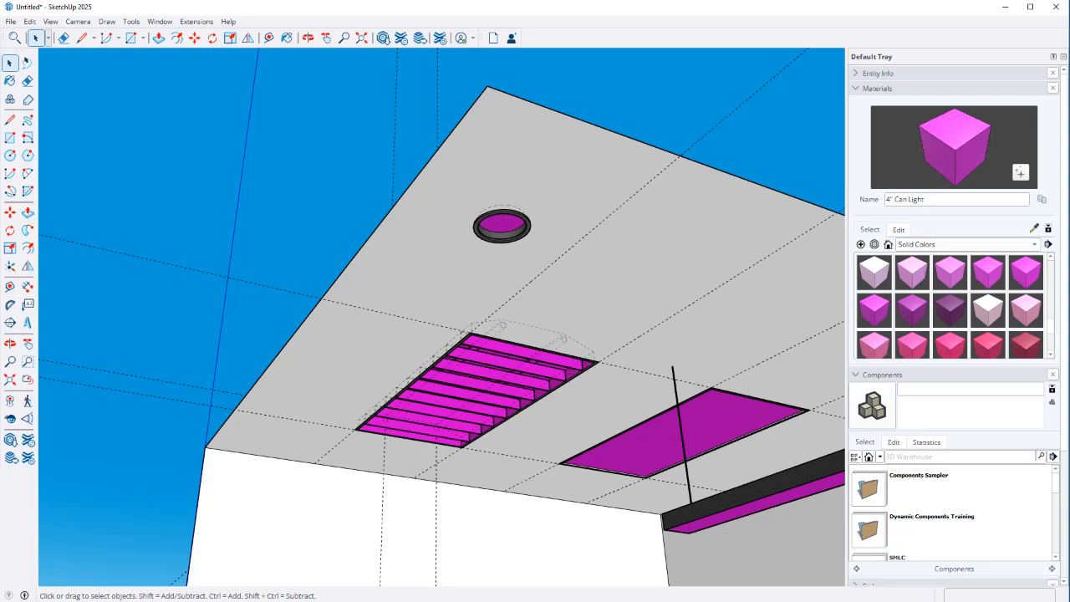
{"action": "middle_click_drag", "start_coordinate": [485, 221], "coordinate": [501, 468]}
{"action": "middle_click_drag", "start_coordinate": [443, 359], "coordinate": [552, 389]}
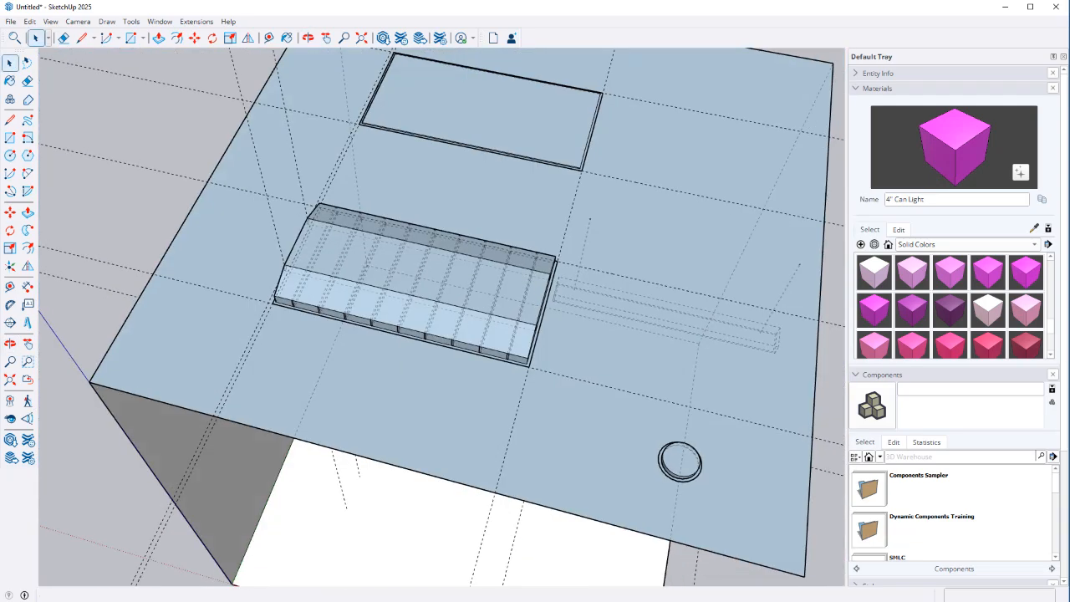
{"action": "key", "text": "m"}
{"action": "key", "text": "ctrl"}
{"action": "left_click", "coordinate": [662, 461]}
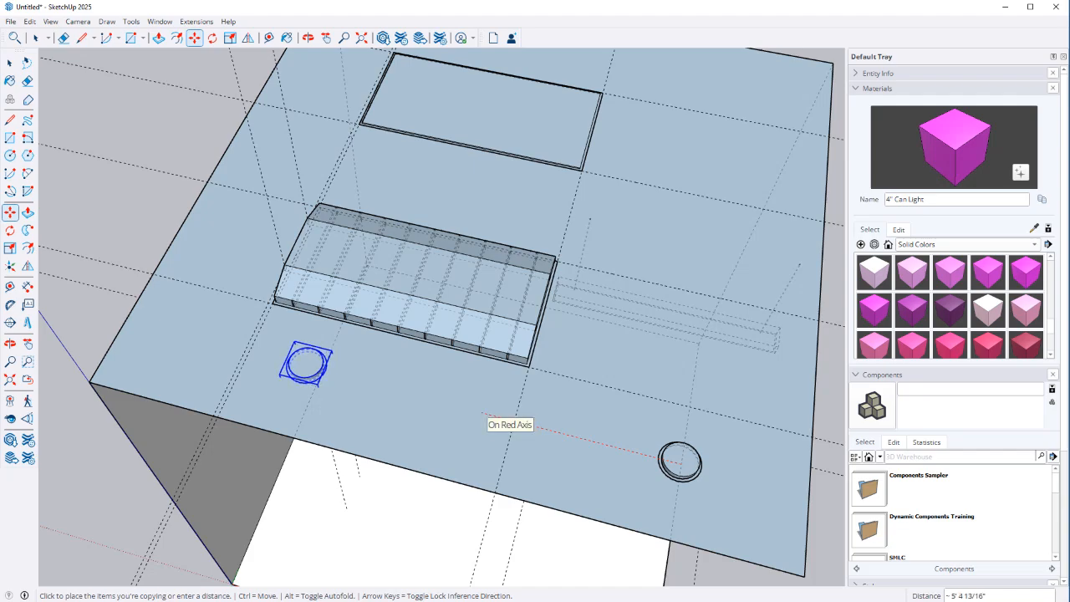
{"action": "left_click", "coordinate": [482, 414]}
{"action": "key", "text": "space"}
Inside the ceiling group, copy the can light's circular opening edge 60" along the red axis beneath the second light
{"action": "left_click", "coordinate": [482, 416]}
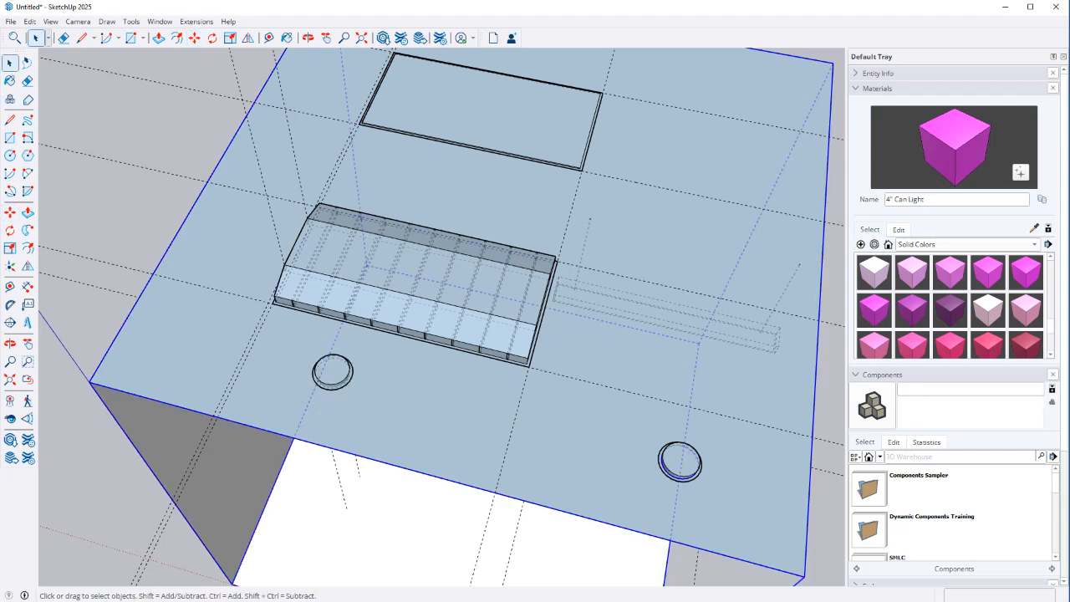
{"action": "double_click", "coordinate": [481, 416]}
{"action": "middle_click_drag", "start_coordinate": [481, 415], "coordinate": [486, 151]}
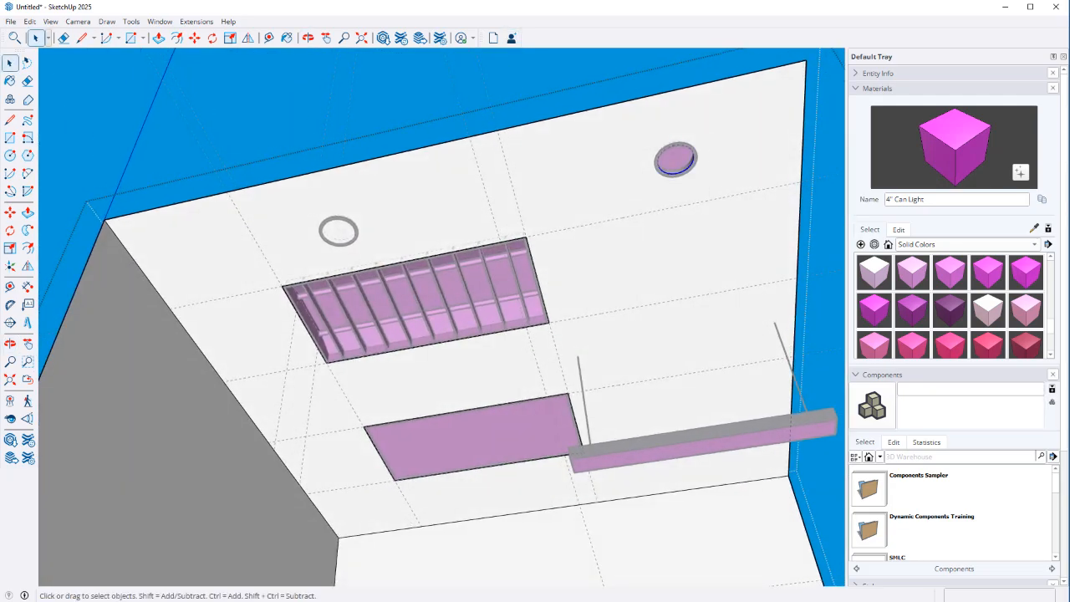
{"action": "key", "text": "m"}
{"action": "left_click", "coordinate": [691, 105]}
{"action": "key", "text": "ctrl"}
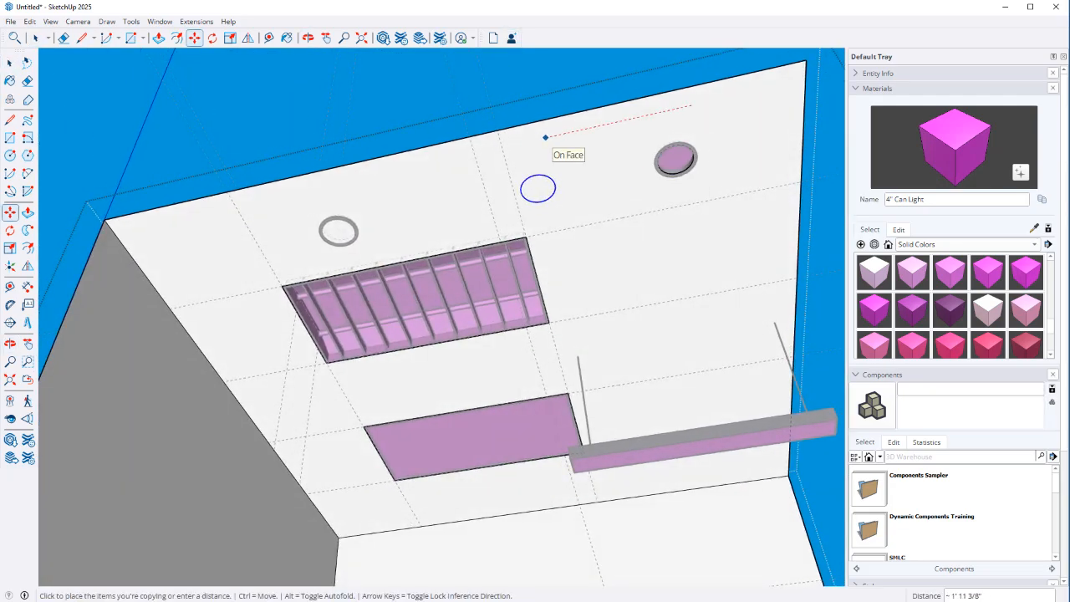
{"action": "type", "text": "60"}
{"action": "key", "text": "Return"}
{"action": "key", "text": "space"}
{"action": "left_click", "coordinate": [545, 137]}
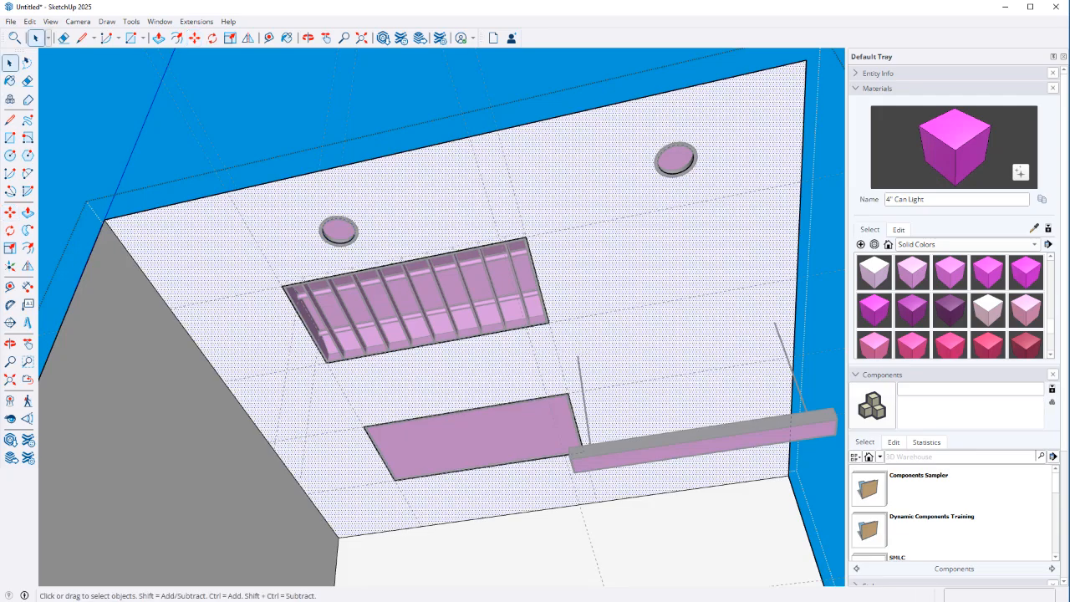
Leave the ceiling group and examine the second can light's opening and all ceiling fixtures from below
{"action": "scroll", "coordinate": [335, 230], "scroll_direction": "up", "scroll_amount": 10}
{"action": "middle_click_drag", "start_coordinate": [367, 264], "coordinate": [431, 265]}
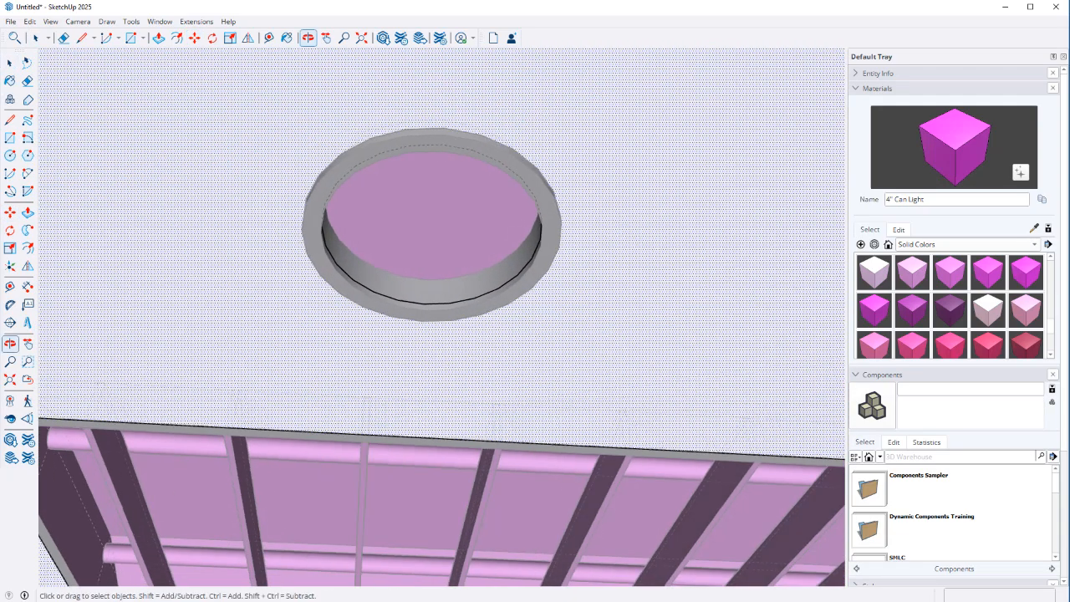
{"action": "scroll", "coordinate": [441, 318], "scroll_direction": "down", "scroll_amount": 12}
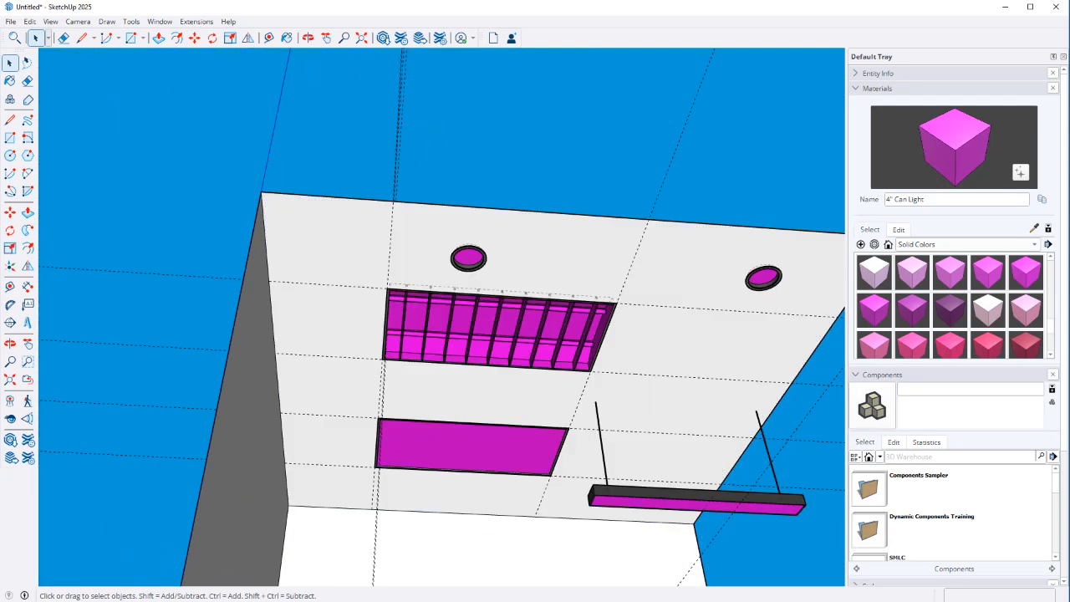
{"action": "middle_click_drag", "start_coordinate": [468, 318], "coordinate": [292, 326]}
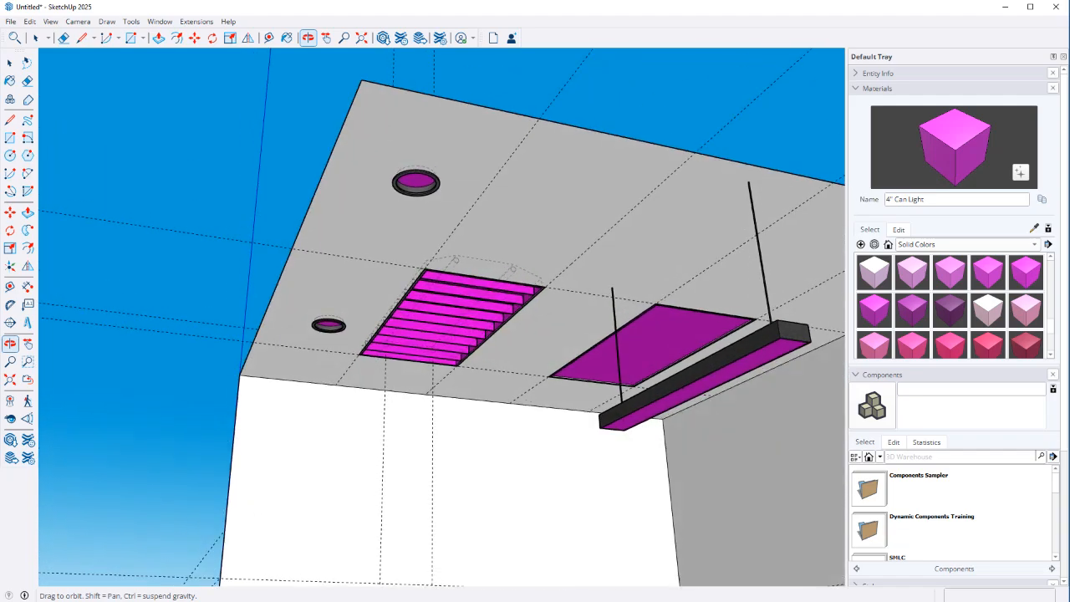
{"action": "scroll", "coordinate": [317, 309], "scroll_direction": "down", "scroll_amount": 3}
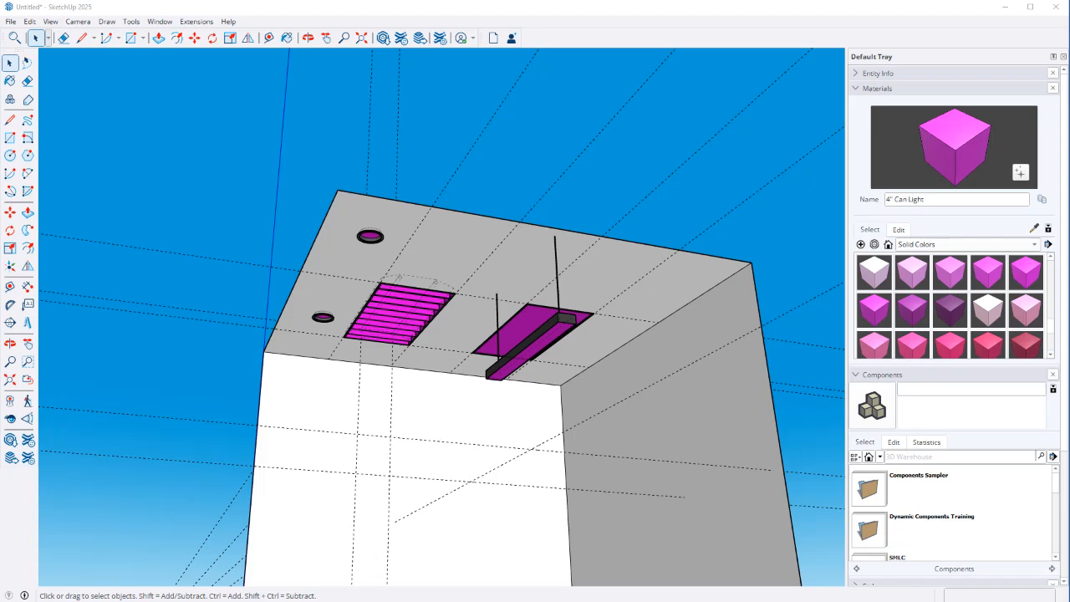
{"action": "mouse_move", "coordinate": [1069, 175]}
{"action": "left_mouse_down"}
{"action": "mouse_move", "coordinate": [778, 1]}
{"action": "mouse_move", "coordinate": [755, 0]}
{"action": "left_mouse_up"}
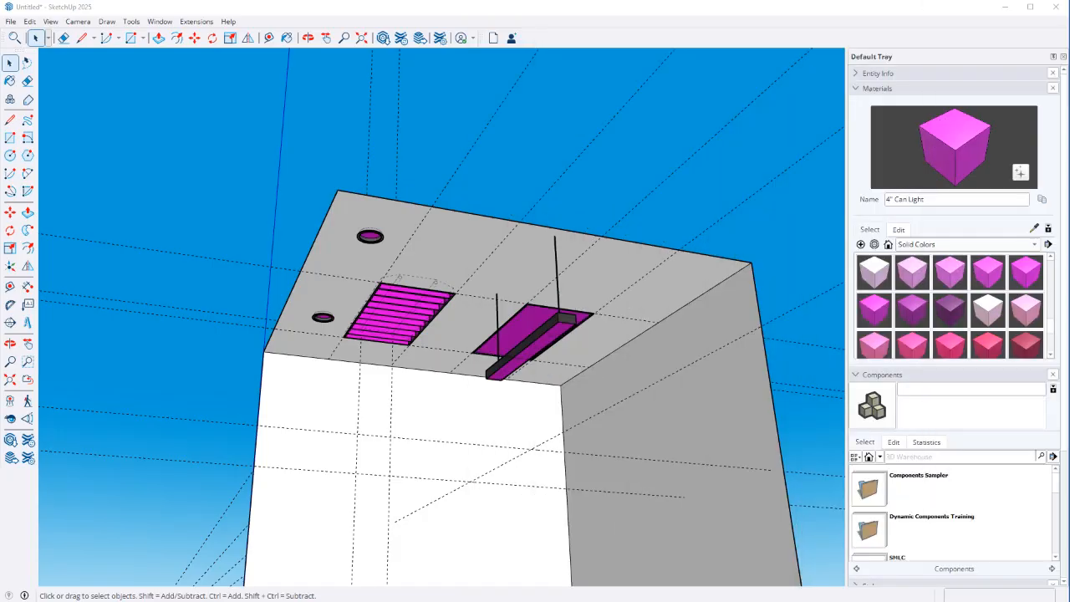
{"action": "middle_click_drag", "start_coordinate": [401, 359], "coordinate": [480, 409]}
{"action": "scroll", "coordinate": [360, 443], "scroll_direction": "up", "scroll_amount": 6}
{"action": "key", "text": "r"}
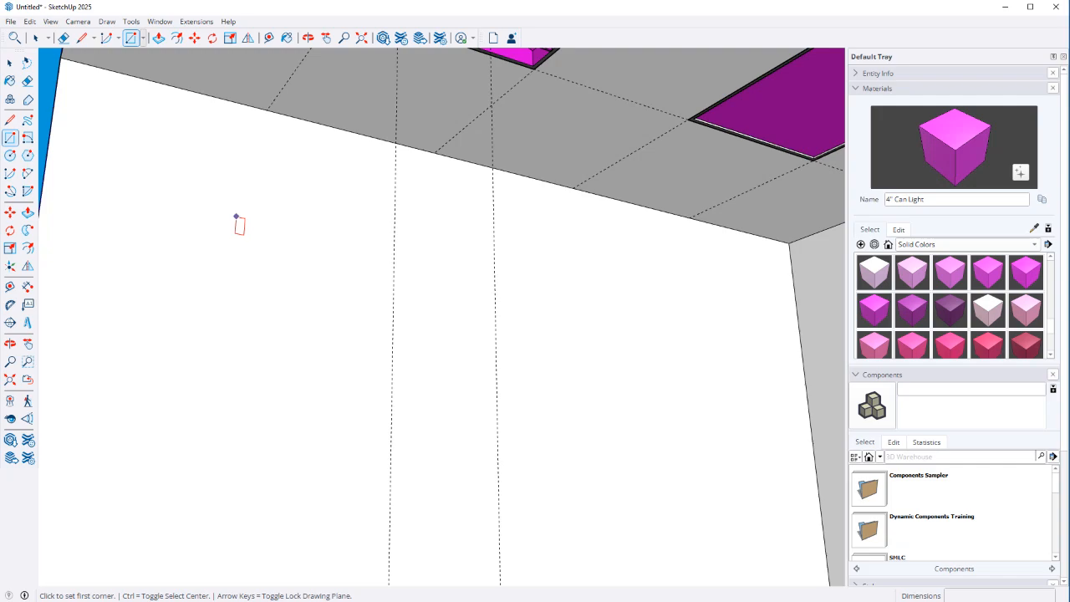
{"action": "left_click", "coordinate": [231, 224]}
{"action": "key", "text": "Escape"}
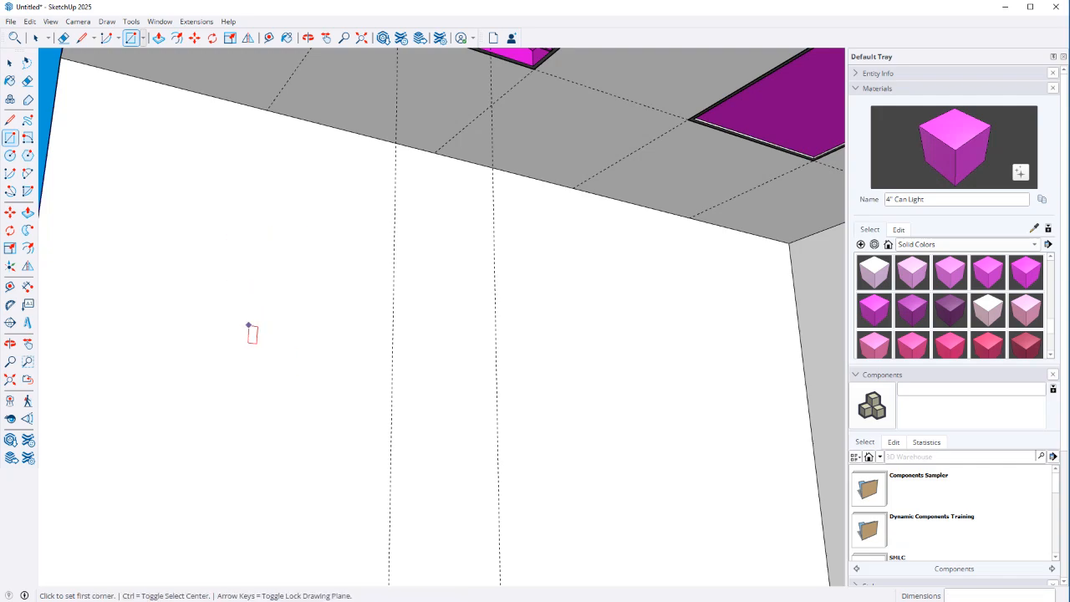
Draw a 6" horizontal line on the white wall and a 10" vertical line straight down from its midpoint
{"action": "key", "text": "l"}
{"action": "left_click", "coordinate": [203, 243]}
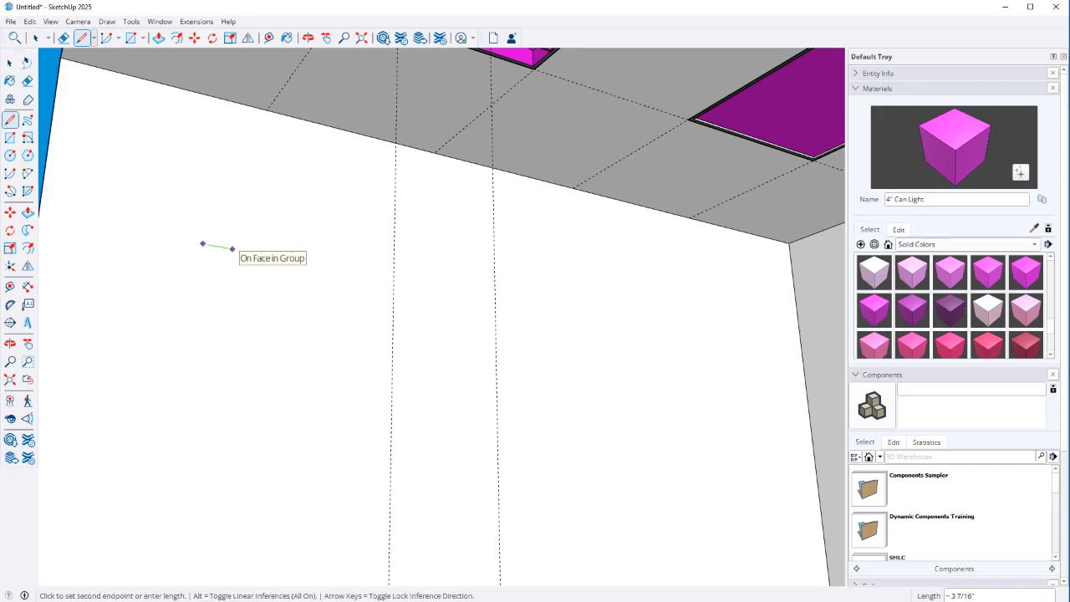
{"action": "type", "text": "5"}
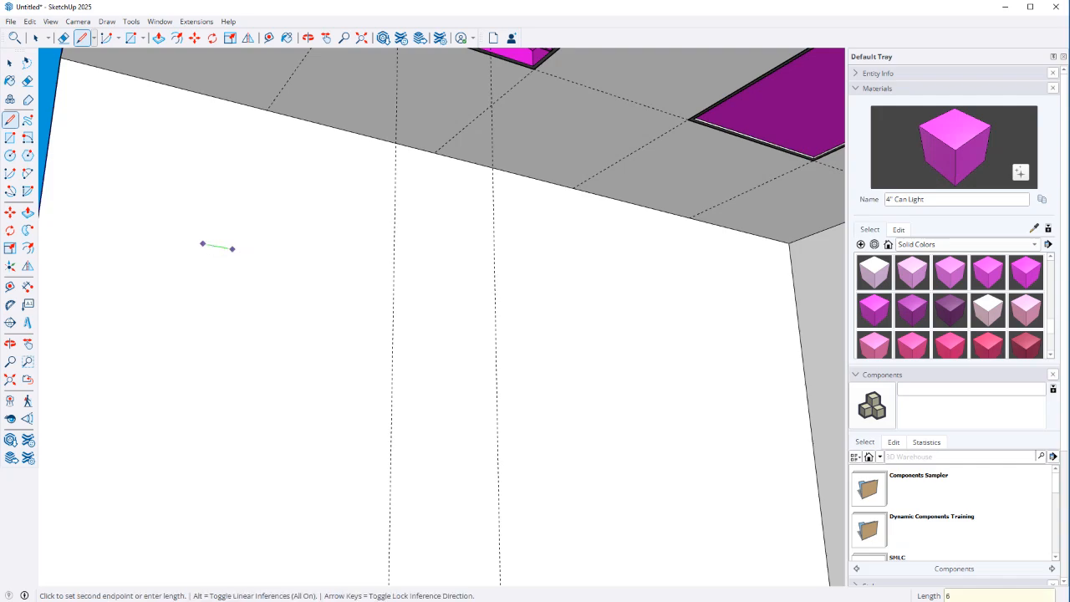
{"action": "key", "text": "Return"}
{"action": "key", "text": "Escape"}
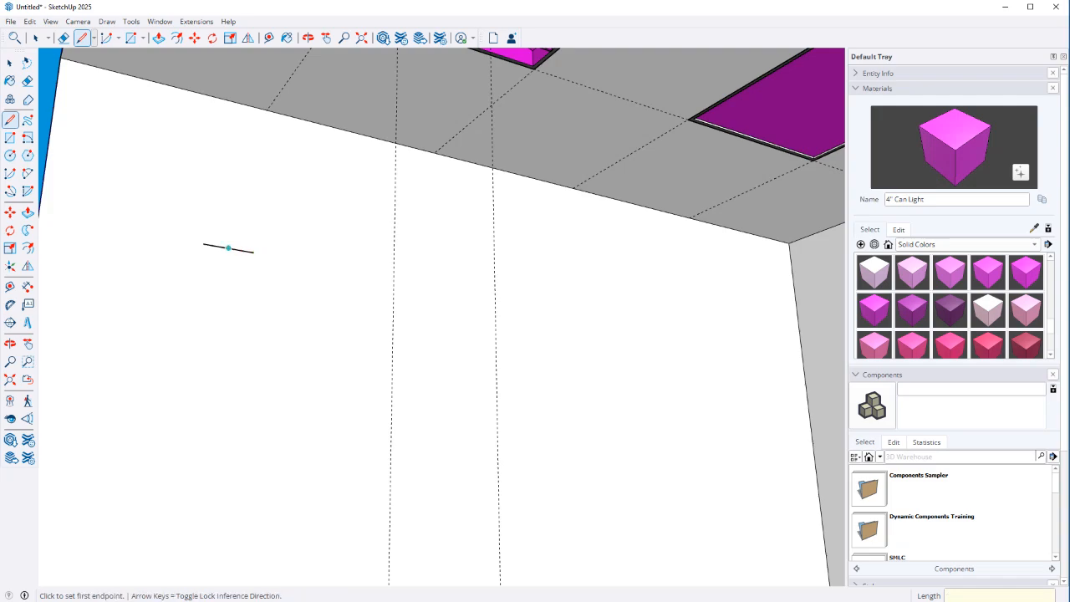
{"action": "left_click", "coordinate": [228, 248]}
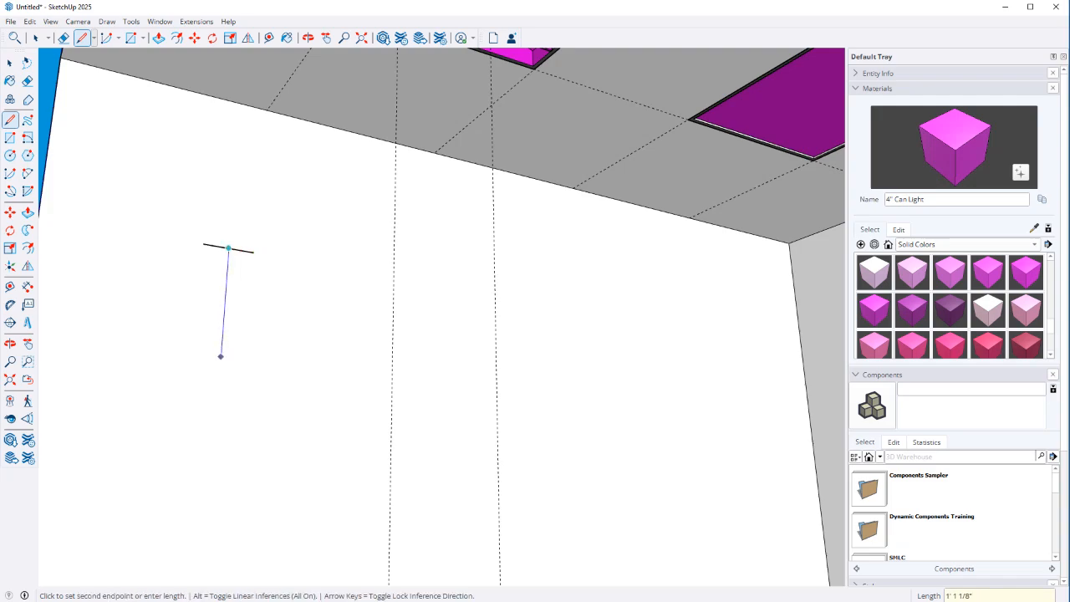
{"action": "type", "text": "8"}
{"action": "key", "text": "Return"}
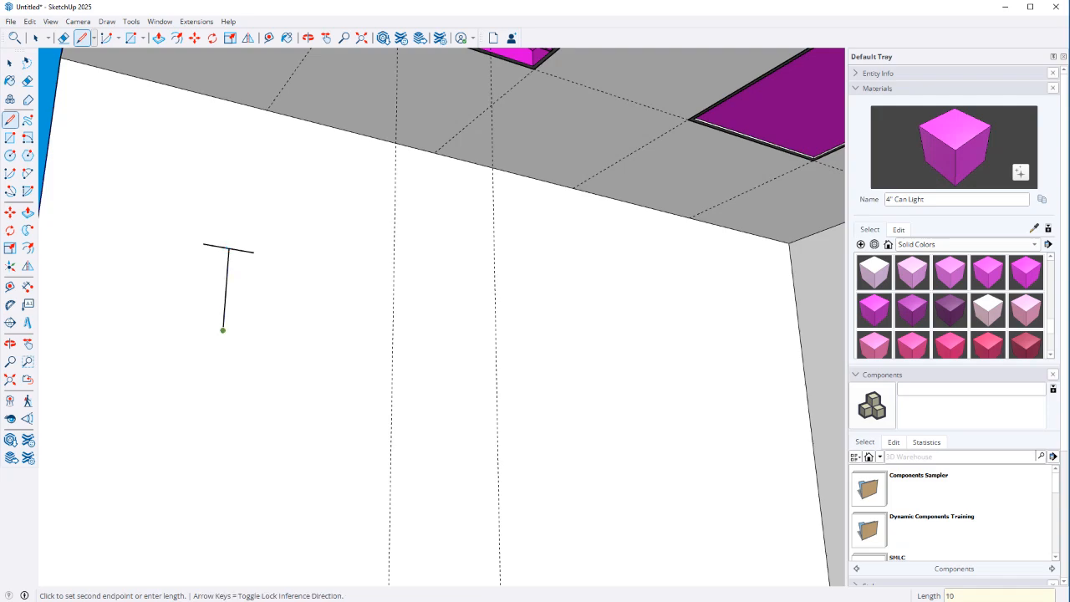
Draw a 1.5" horizontal line to each side of the vertical line's lower end
{"action": "left_click", "coordinate": [222, 329]}
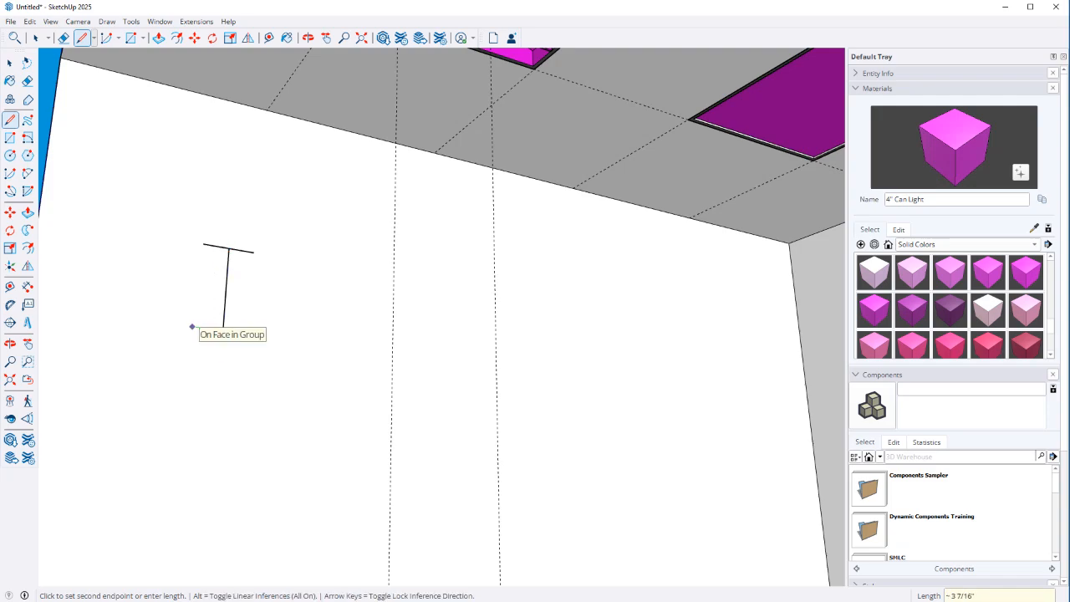
{"action": "key", "text": "Return"}
{"action": "key", "text": "space"}
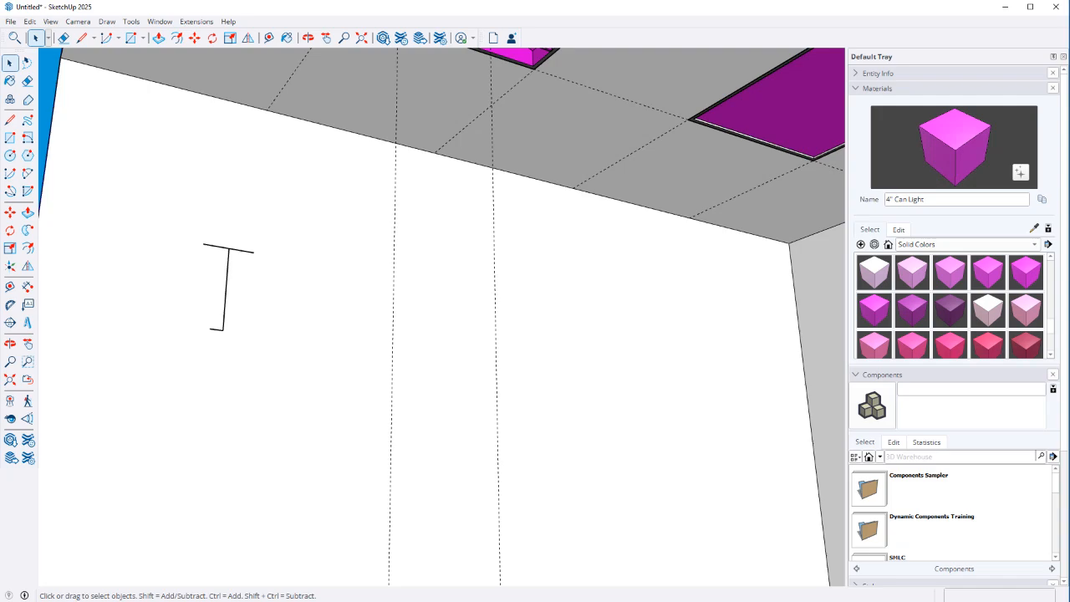
{"action": "key", "text": "l"}
{"action": "left_click", "coordinate": [222, 329]}
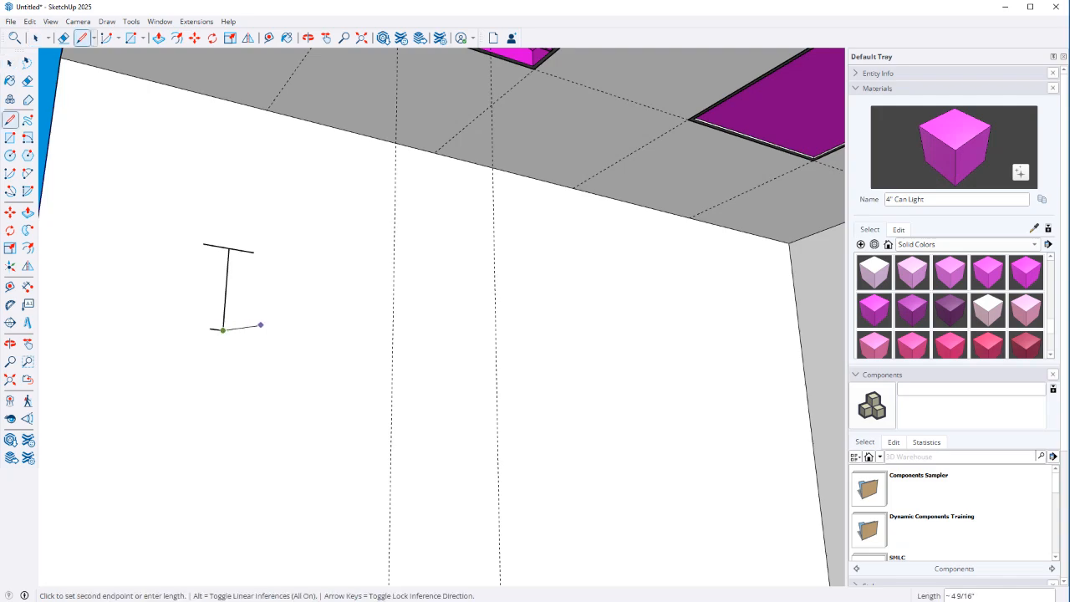
{"action": "type", "text": "1.5"}
{"action": "key", "text": "Return"}
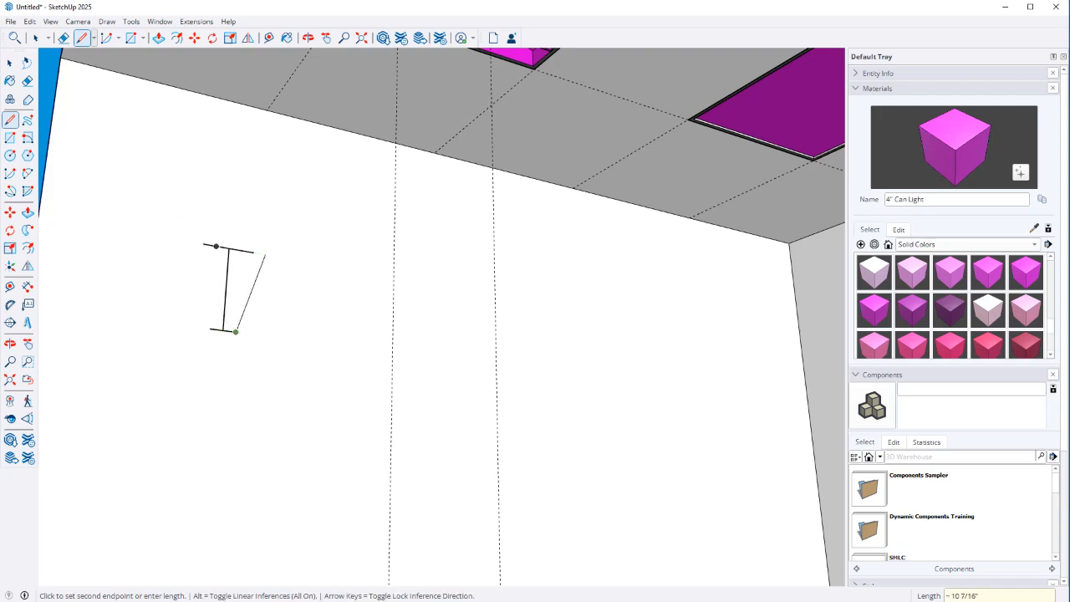
Connect the upper and lower line ends with slanted sides to close the tapered profile, and erase its centre line
{"action": "left_click", "coordinate": [253, 252]}
{"action": "left_click", "coordinate": [203, 244]}
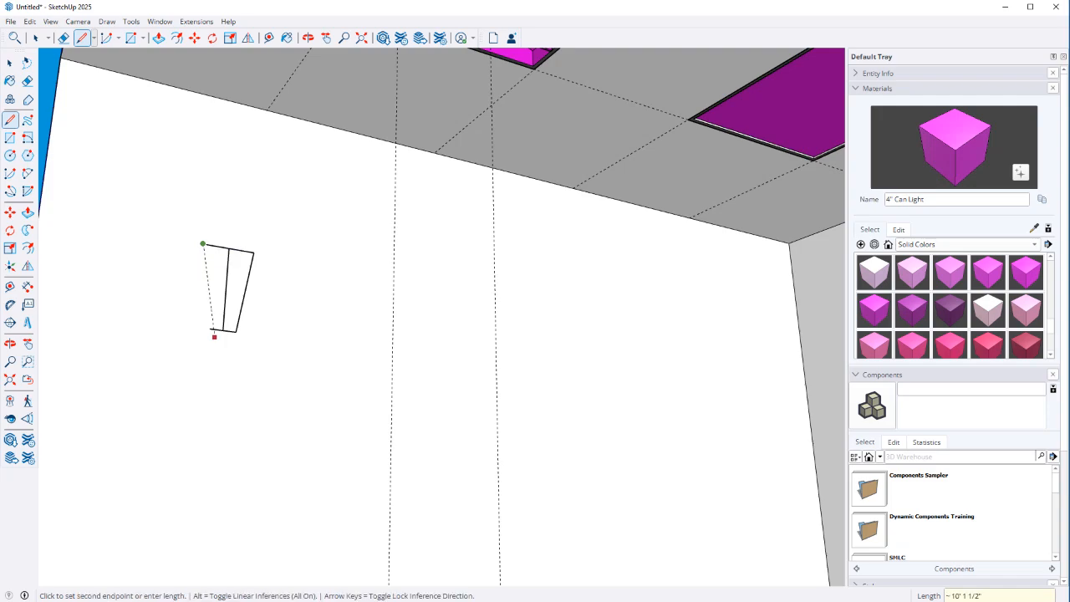
{"action": "left_click", "coordinate": [210, 329]}
{"action": "key", "text": "e"}
{"action": "left_click", "coordinate": [226, 289]}
{"action": "key", "text": "space"}
Push/Pull the tapered face 4" out from the wall
{"action": "scroll", "coordinate": [226, 289], "scroll_direction": "up", "scroll_amount": 2}
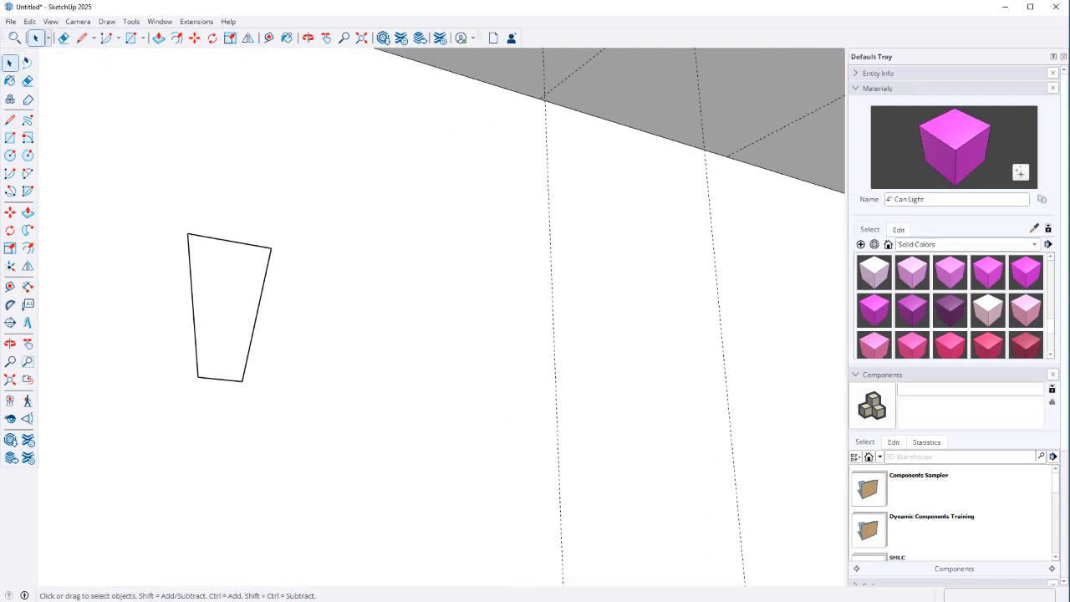
{"action": "scroll", "coordinate": [229, 285], "scroll_direction": "up", "scroll_amount": 2}
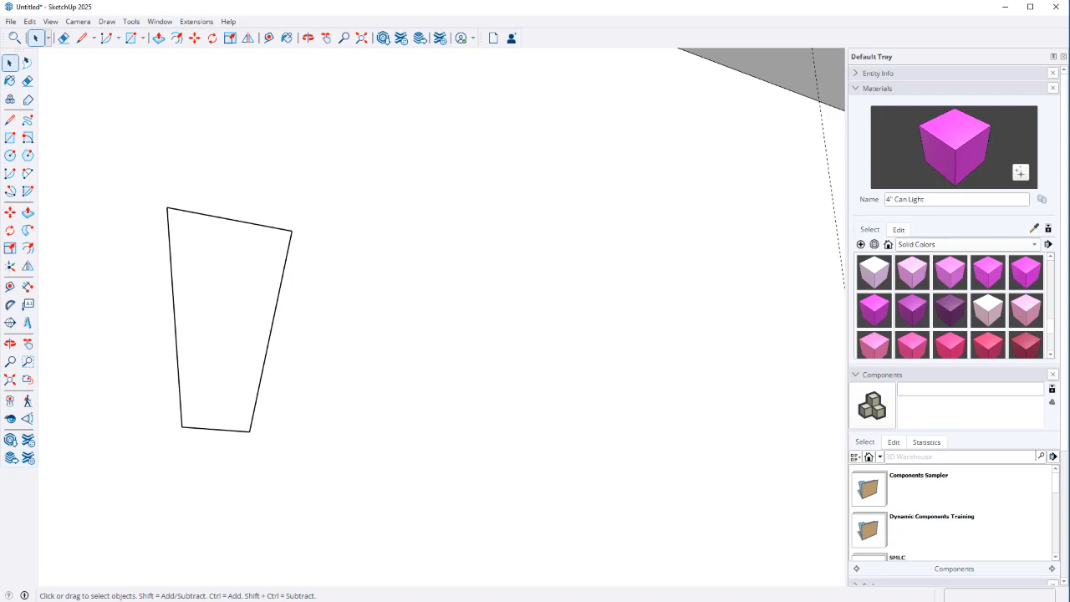
{"action": "key", "text": "p"}
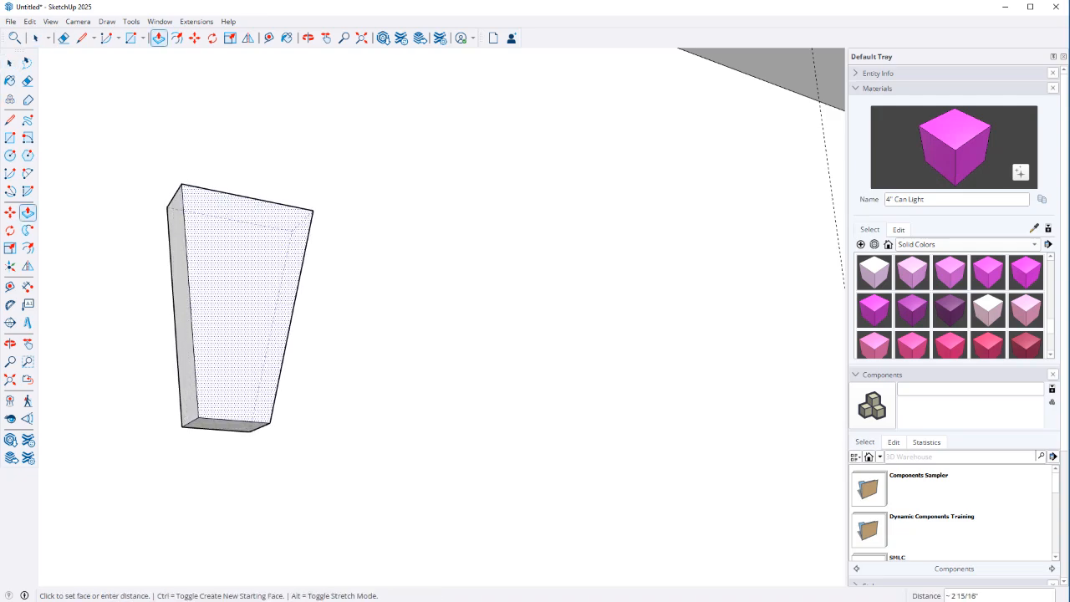
{"action": "type", "text": "4"}
{"action": "key", "text": "Return"}
{"action": "key", "text": "space"}
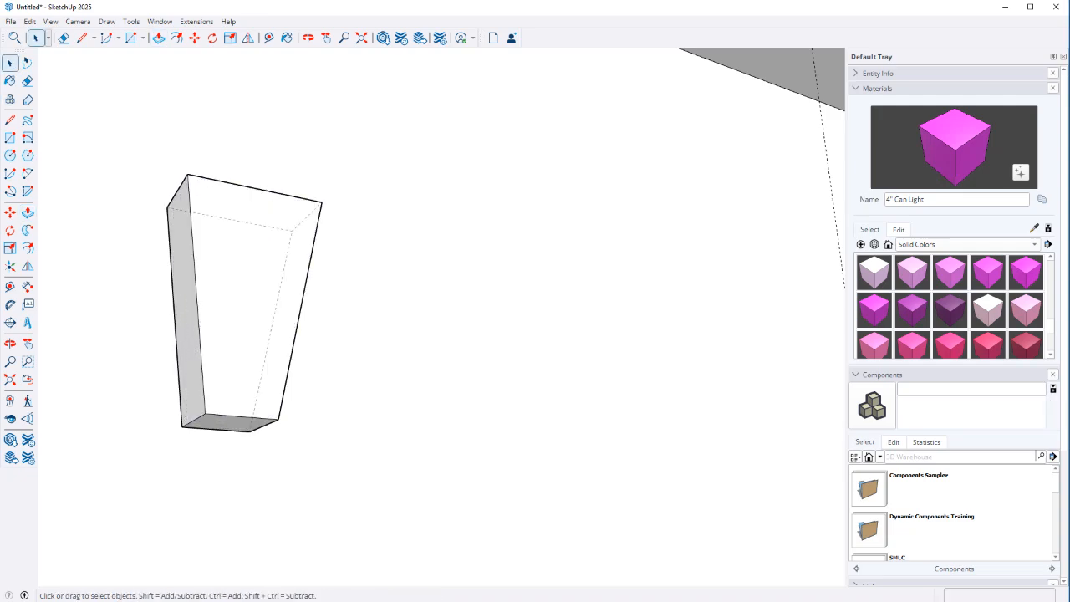
Offset the edges of the tapered solid's bottom face 0.25" inward
{"action": "middle_click_drag", "start_coordinate": [242, 281], "coordinate": [245, 270]}
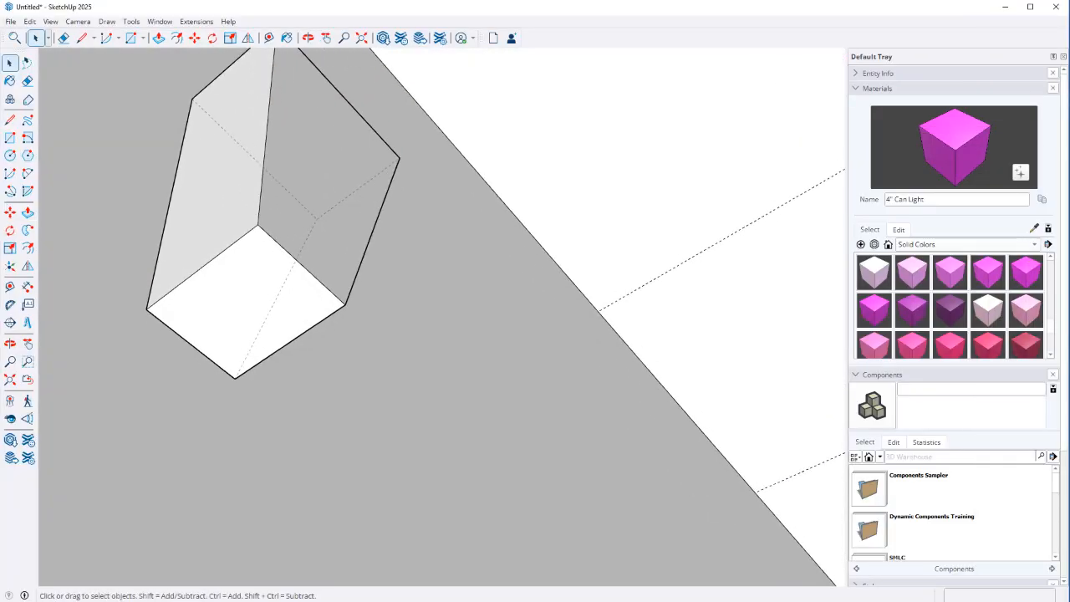
{"action": "key", "text": "r"}
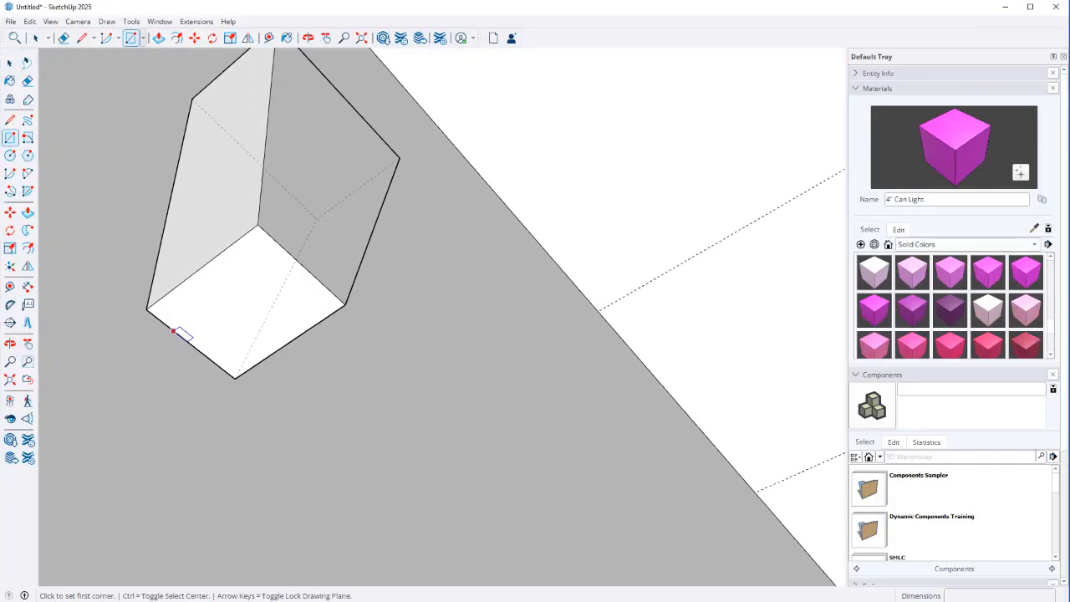
{"action": "left_click", "coordinate": [173, 332]}
{"action": "key", "text": "space"}
{"action": "left_click", "coordinate": [189, 323]}
{"action": "key", "text": "f"}
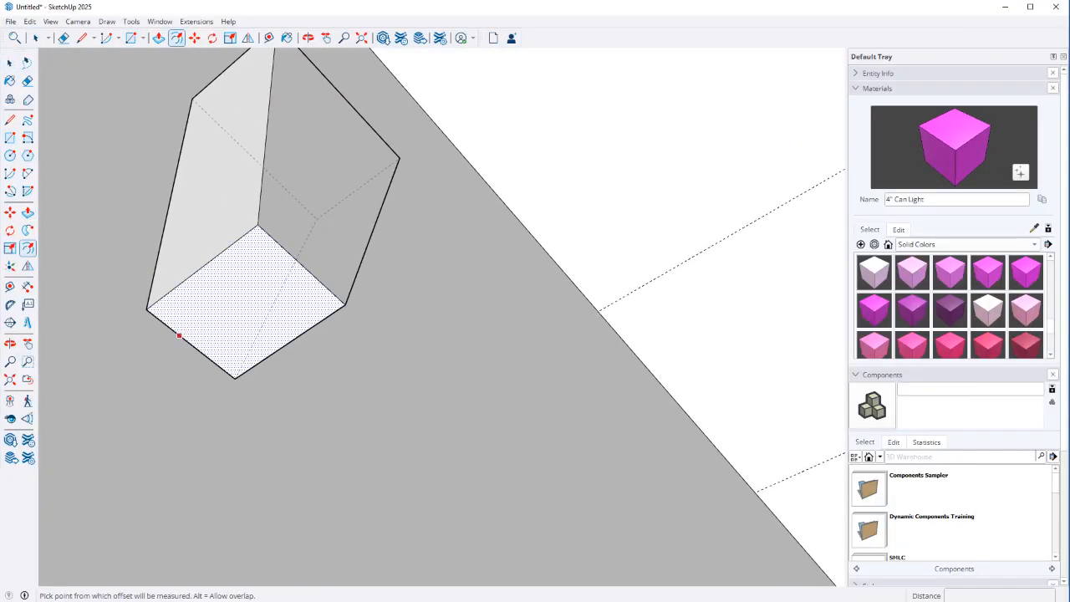
{"action": "left_click", "coordinate": [178, 334]}
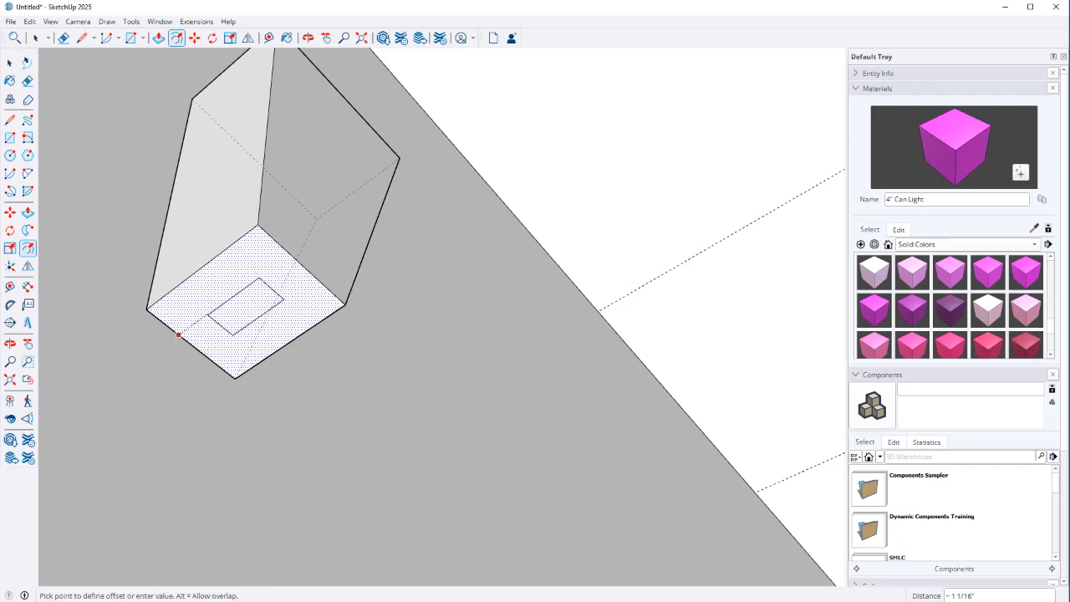
{"action": "type", "text": ".25"}
{"action": "key", "text": "Return"}
{"action": "key", "text": "space"}
Push the inner bottom face of the tapered solid about 1/8" inward to form a shallow recess
{"action": "left_click", "coordinate": [266, 302]}
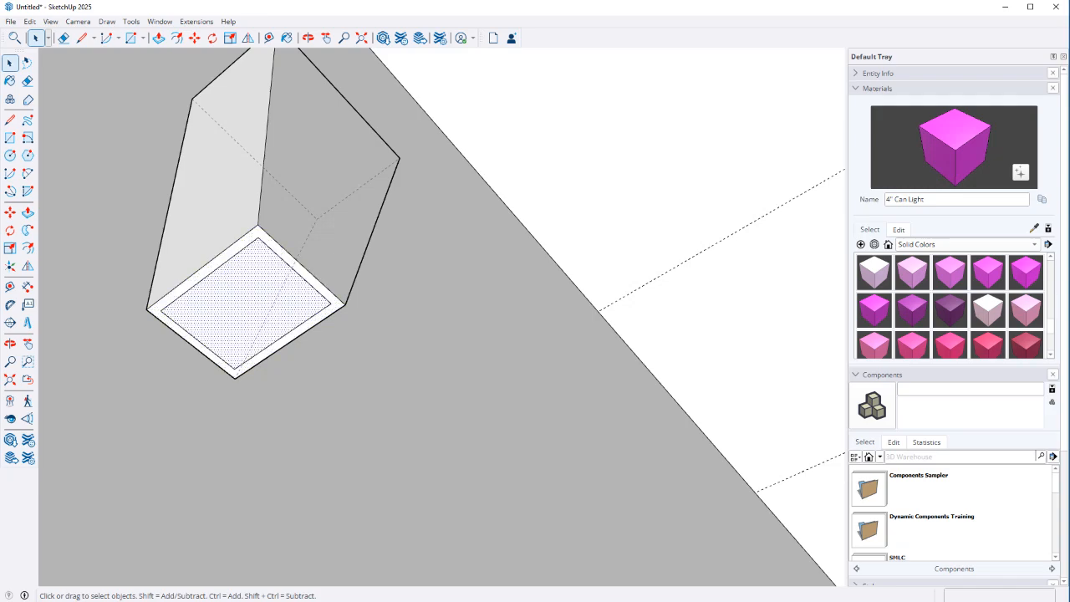
{"action": "scroll", "coordinate": [266, 302], "scroll_direction": "up", "scroll_amount": 1}
{"action": "key", "text": "p"}
{"action": "left_click", "coordinate": [247, 306]}
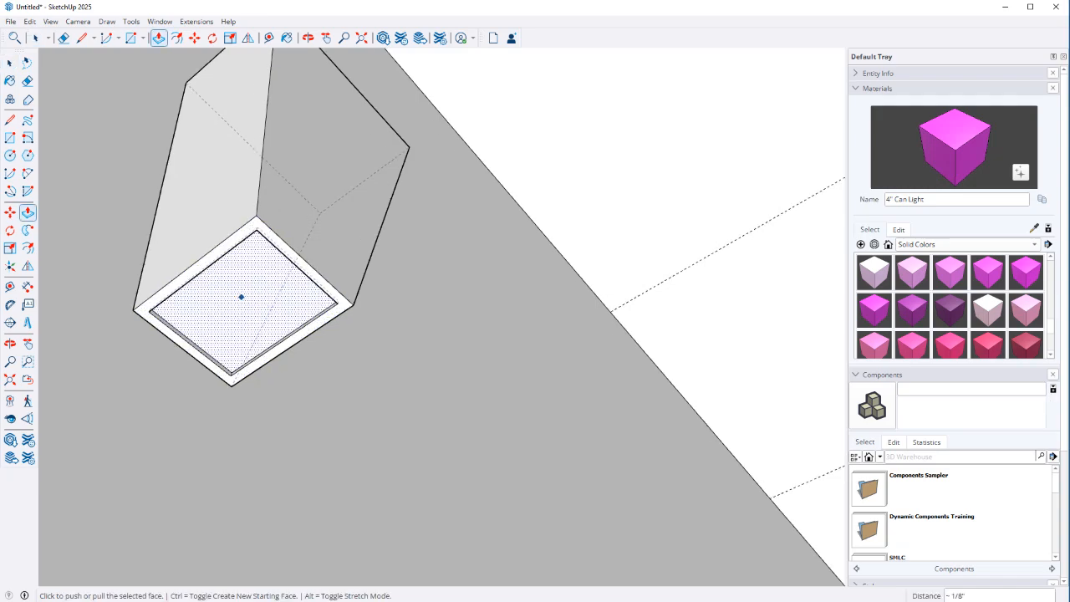
Push/Pull the inner bottom face of the tapered solid 0.25" further inward to deepen its recess
{"action": "left_click", "coordinate": [240, 297]}
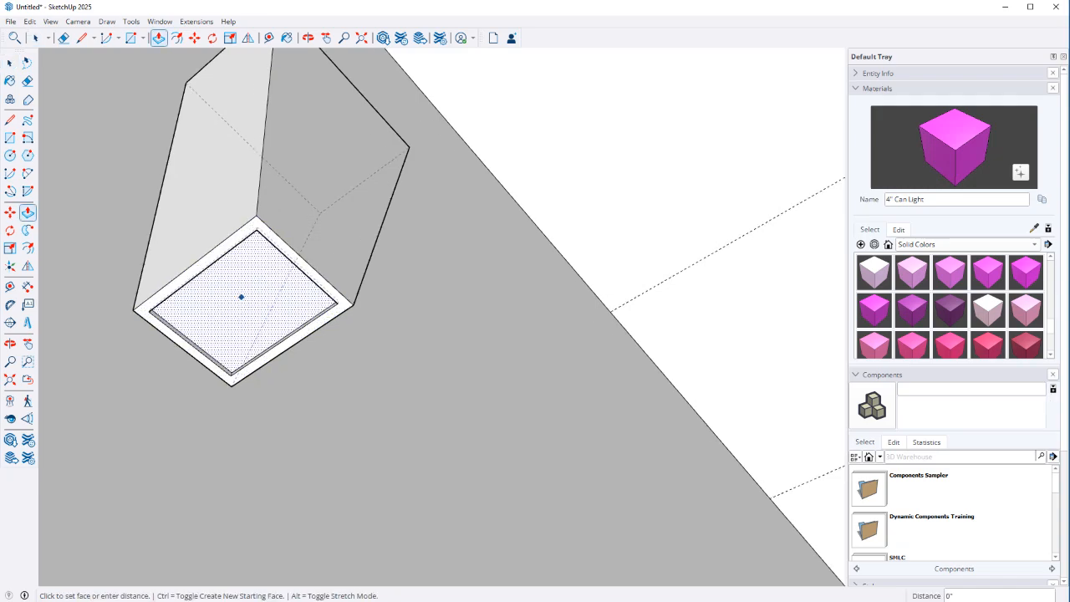
{"action": "key", "text": "Return"}
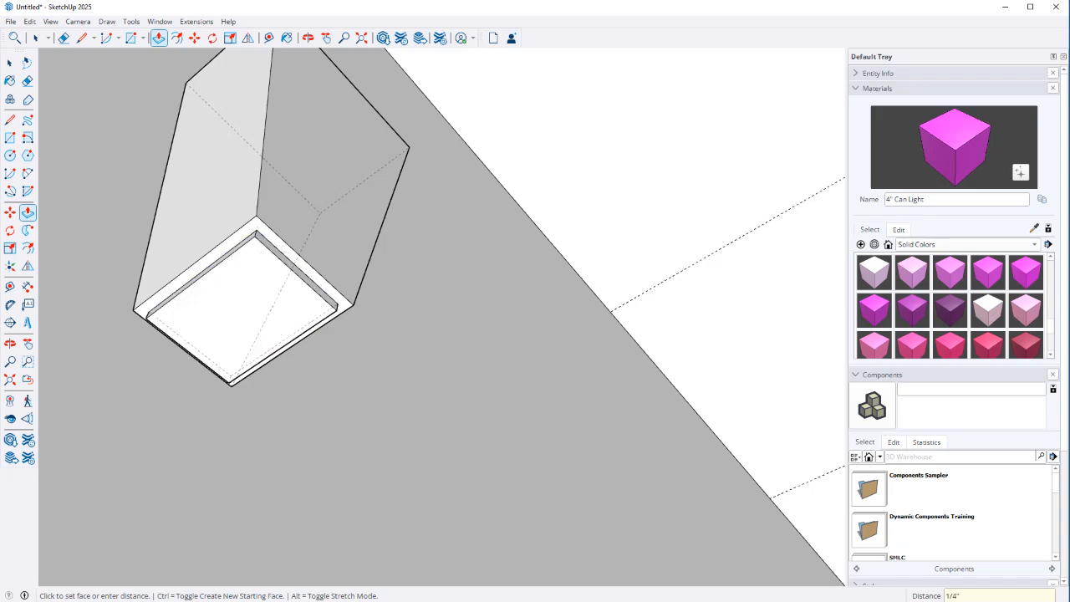
{"action": "type", "text": "-.25"}
{"action": "key", "text": "Return"}
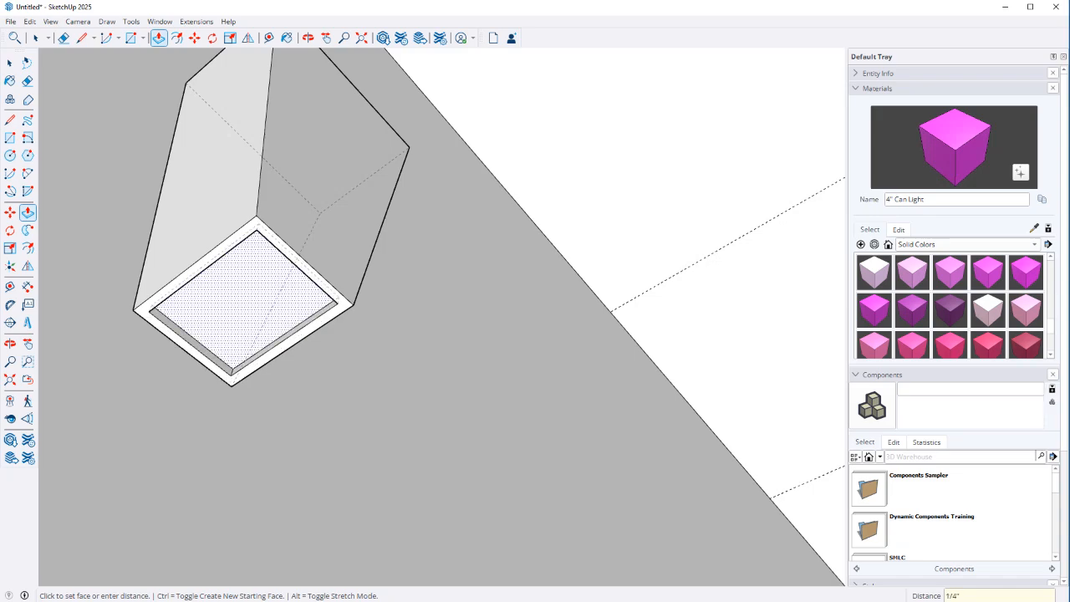
Offset the edges of the tapered solid's top face 0.25" inward
{"action": "middle_click_drag", "start_coordinate": [242, 302], "coordinate": [343, 427]}
{"action": "scroll", "coordinate": [343, 426], "scroll_direction": "down", "scroll_amount": 2}
{"action": "middle_click_drag", "start_coordinate": [276, 192], "coordinate": [274, 272]}
{"action": "key", "text": "space"}
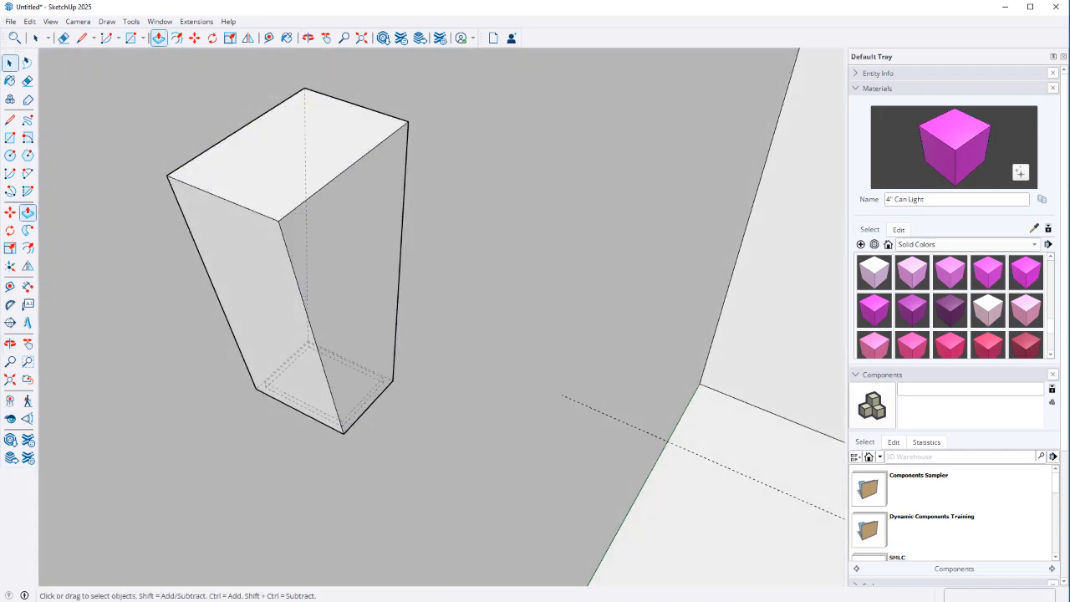
{"action": "left_click", "coordinate": [255, 171]}
{"action": "key", "text": "f"}
{"action": "left_click", "coordinate": [232, 203]}
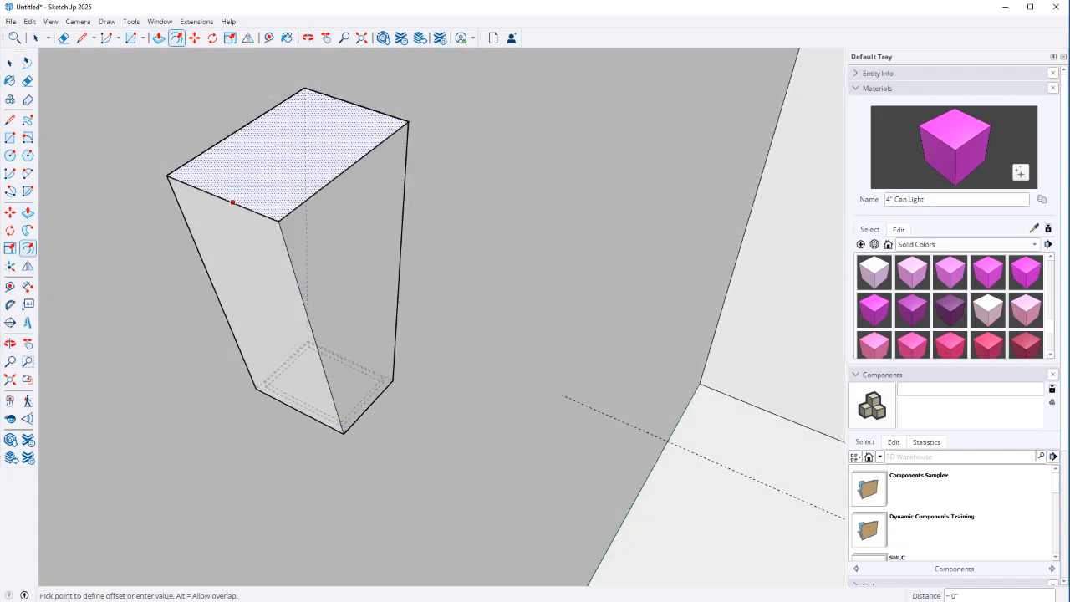
{"action": "type", "text": ".25"}
{"action": "key", "text": "Return"}
{"action": "type", "text": "-"}
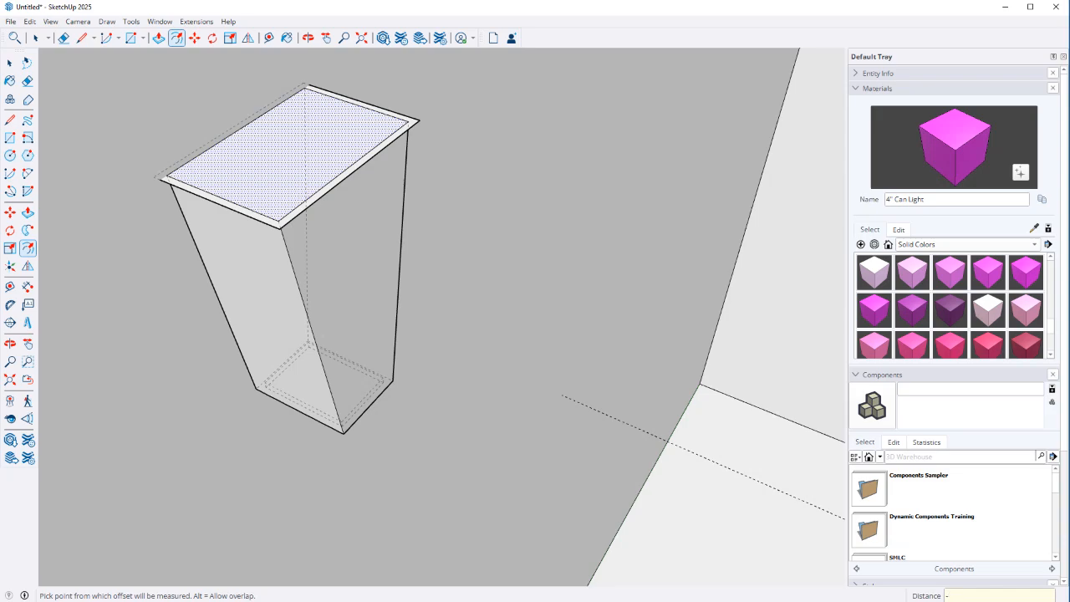
{"action": "type", "text": ".25"}
{"action": "key", "text": "Return"}
{"action": "key", "text": "space"}
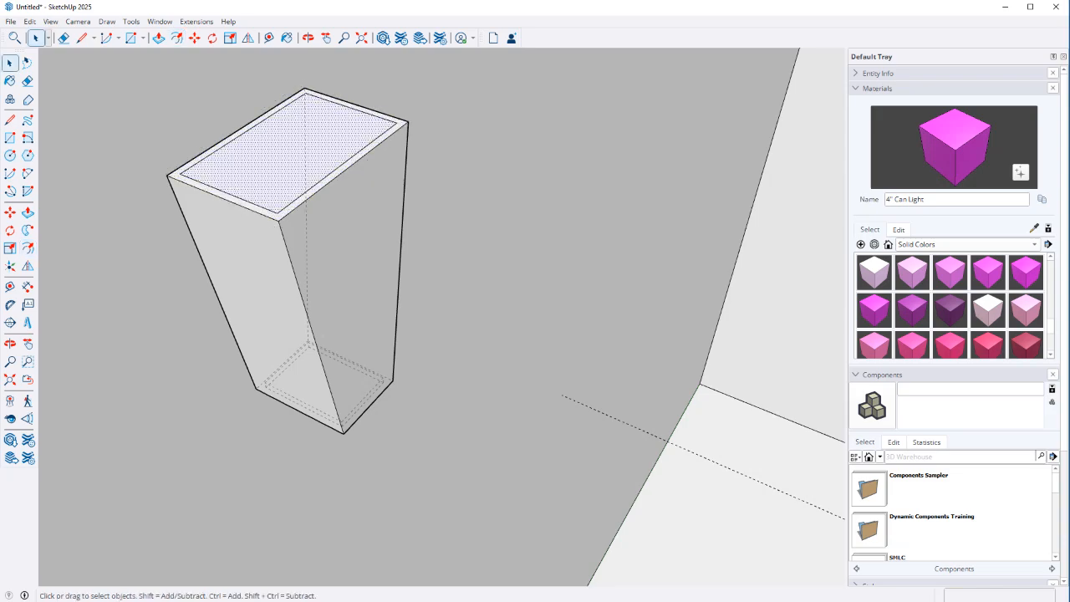
Push the inner top face of the tapered solid 1/4" down to form a shallow recess
{"action": "key", "text": "p"}
{"action": "left_click", "coordinate": [291, 143]}
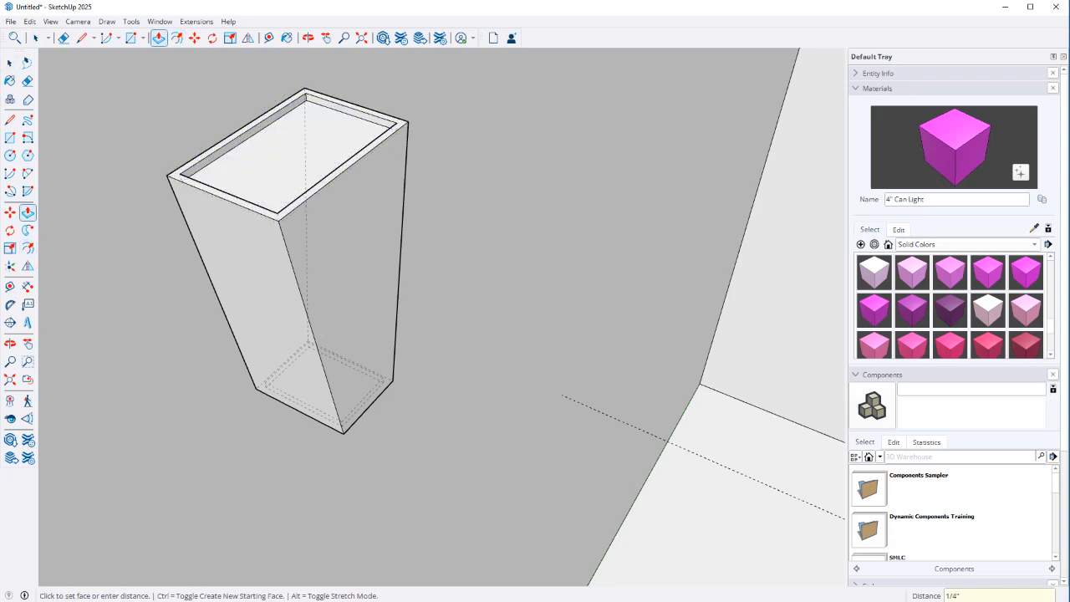
{"action": "key", "text": "space"}
{"action": "double_click", "coordinate": [354, 260]}
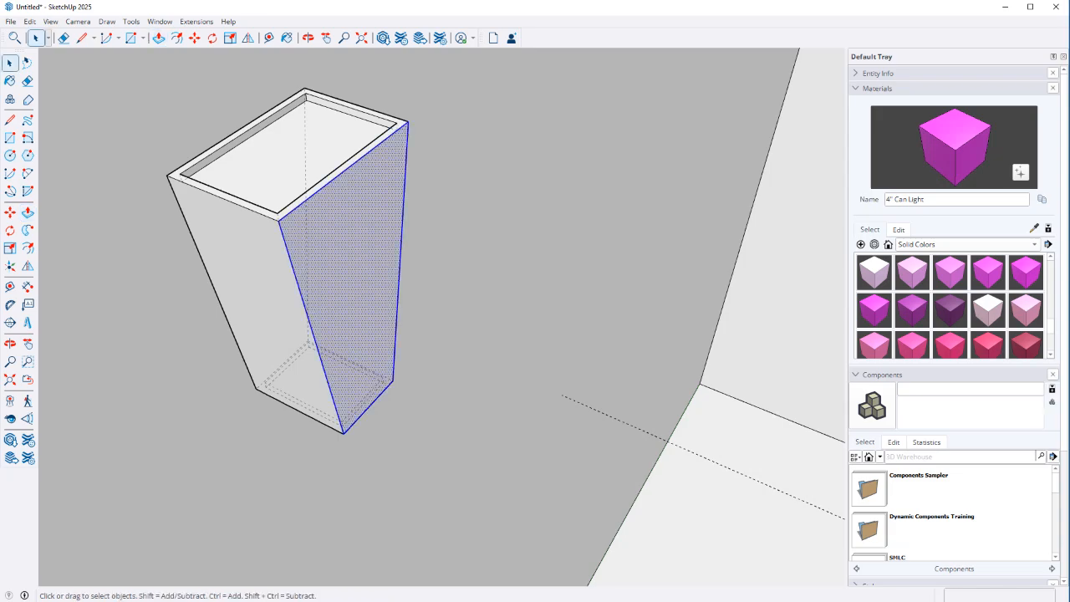
{"action": "middle_click_drag", "start_coordinate": [390, 339], "coordinate": [354, 300]}
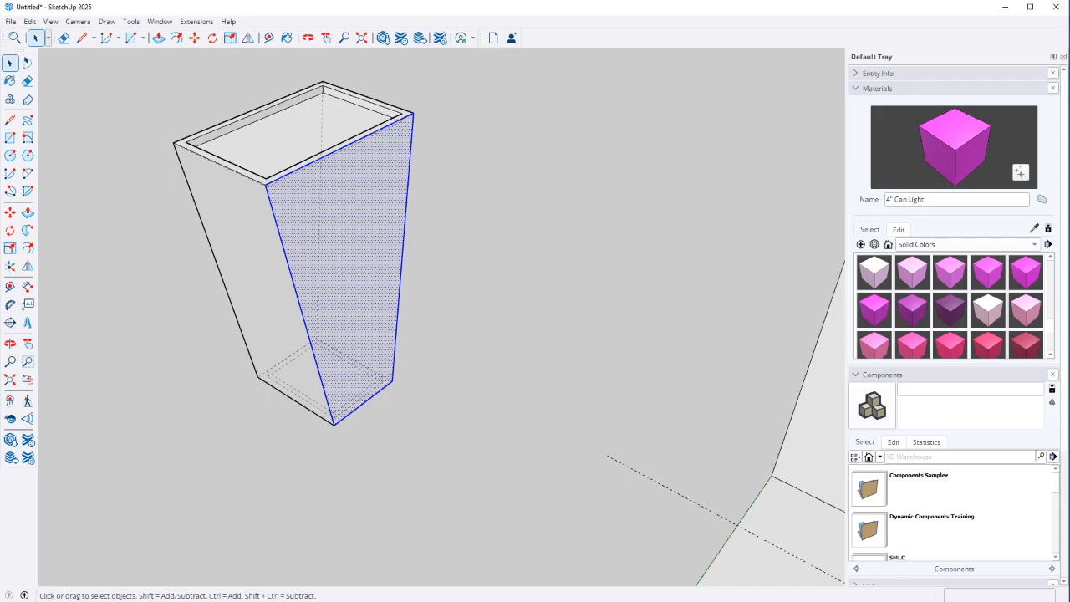
Paint the recessed top face with K06_Magenta_Charm and rename that material "Wall Sconce 1?"
{"action": "key", "text": "b"}
{"action": "left_click", "coordinate": [294, 135]}
{"action": "key", "text": "space"}
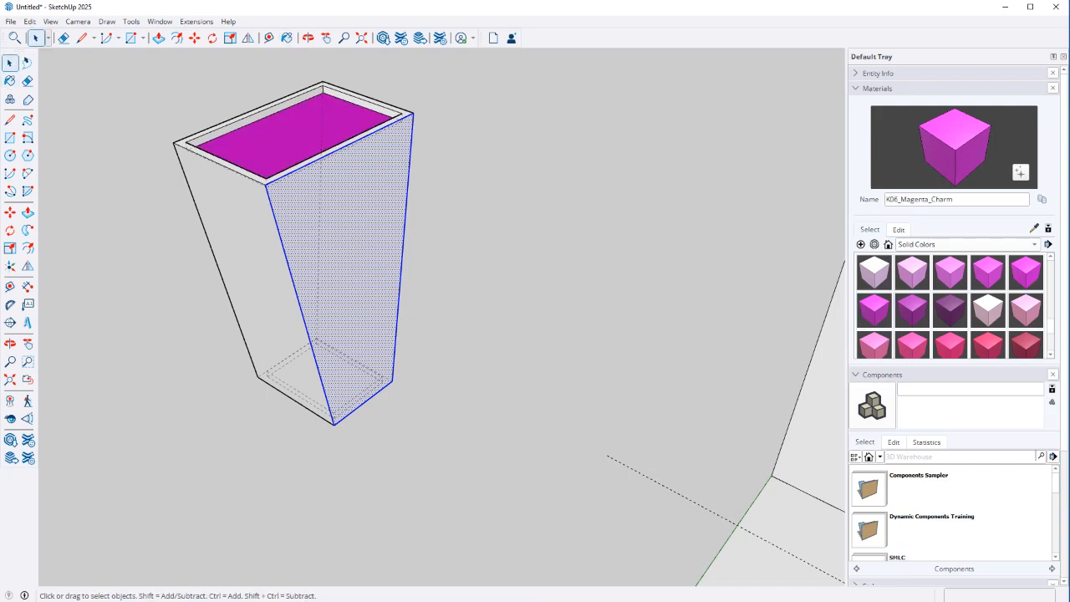
{"action": "type", "text": "b"}
{"action": "type", "text": "Wa"}
{"action": "type", "text": "ll Sca"}
{"action": "key", "text": "BackSpace"}
{"action": "type", "text": "once 1?"}
Paint the recessed bottom face of the tapered light with the "Wall Sconce 1?" material
{"action": "middle_click_drag", "start_coordinate": [434, 392], "coordinate": [335, 192]}
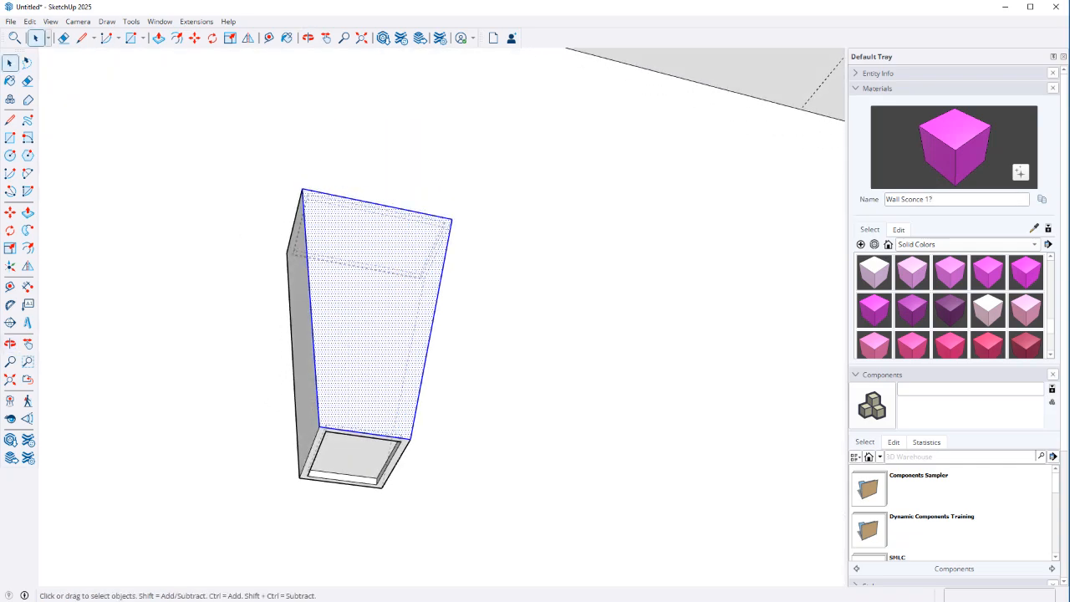
{"action": "middle_click_drag", "start_coordinate": [359, 335], "coordinate": [346, 288]}
{"action": "key", "text": "b"}
{"action": "left_click", "coordinate": [352, 444]}
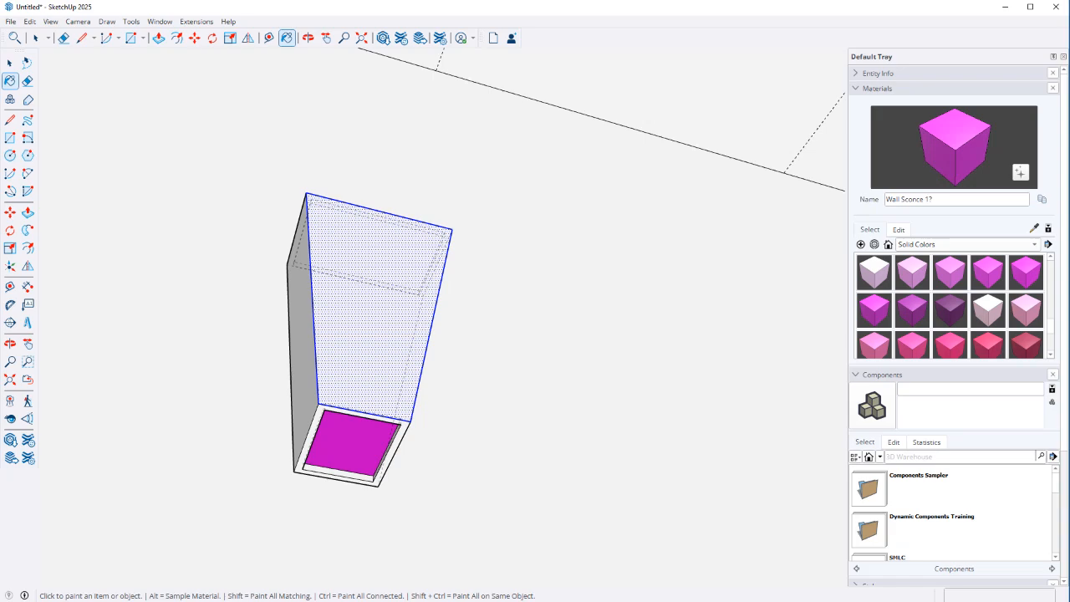
{"action": "key", "text": "space"}
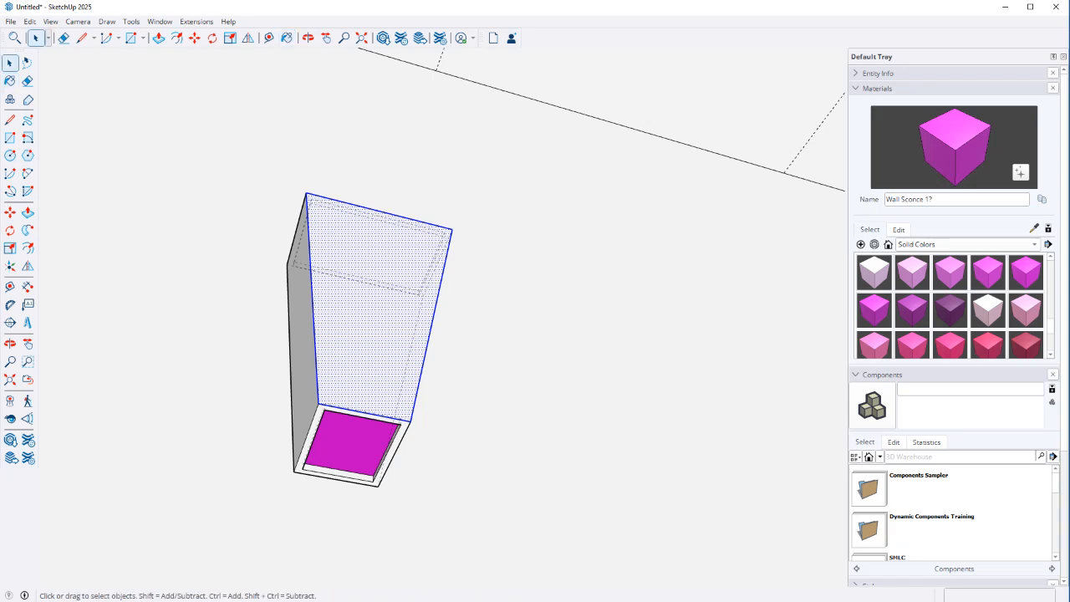
Paint the body of the tapered light with M02_Ash_Whisper, keeping the recessed end faces magenta
{"action": "triple_click", "coordinate": [367, 317]}
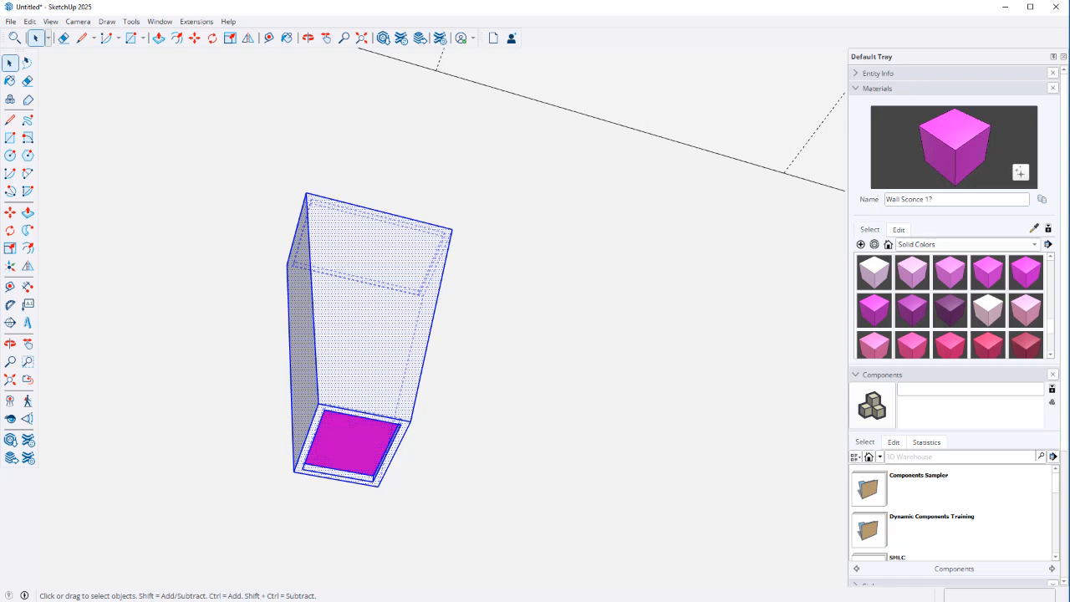
{"action": "middle_click_drag", "start_coordinate": [360, 251], "coordinate": [372, 384]}
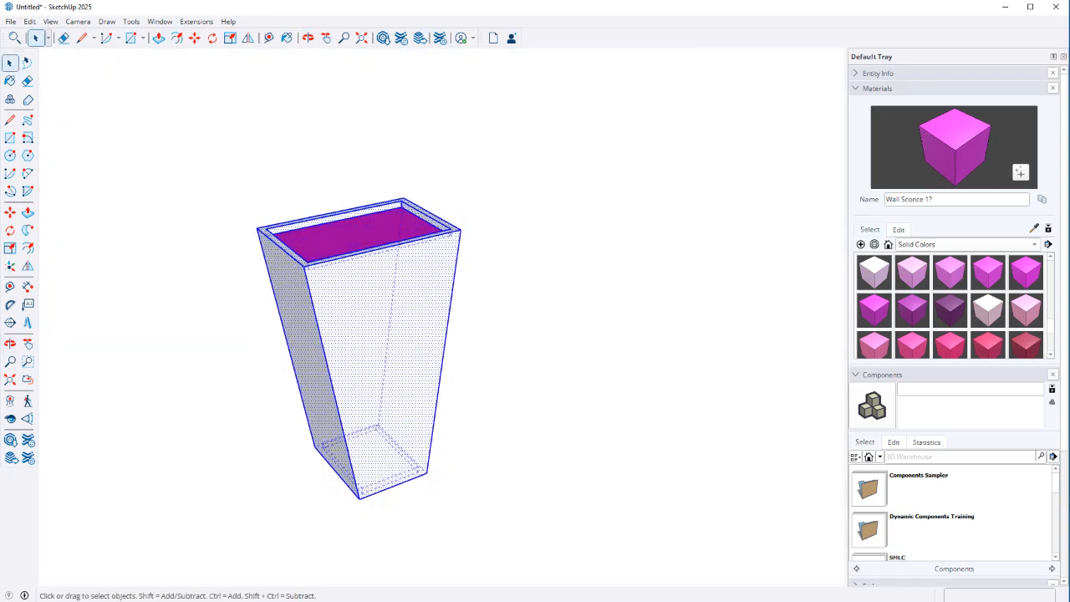
{"action": "scroll", "coordinate": [950, 305], "scroll_direction": "down", "scroll_amount": 10}
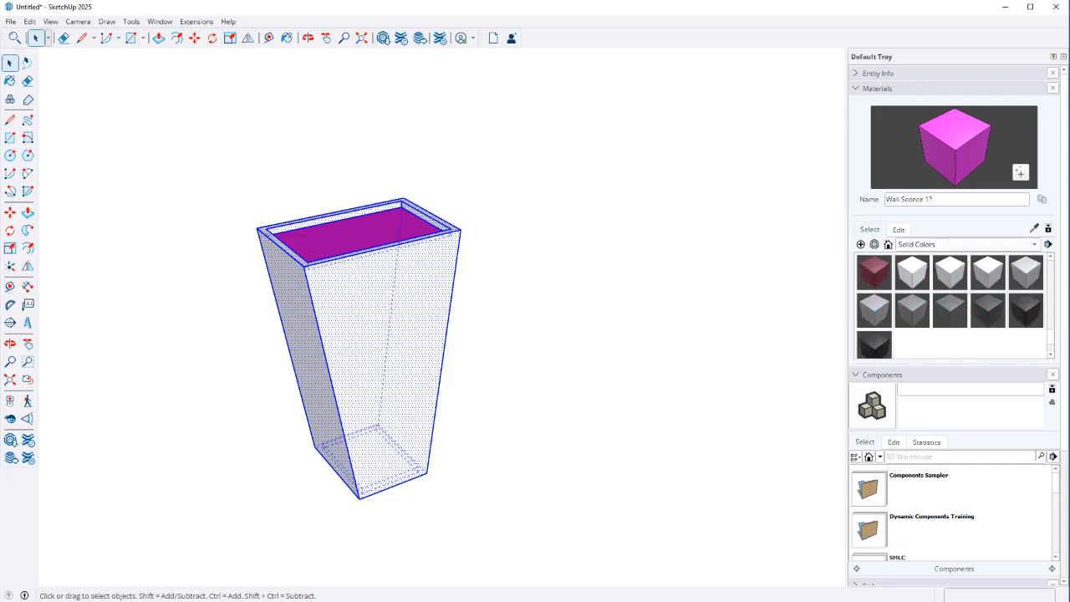
{"action": "left_click", "coordinate": [988, 272]}
{"action": "left_click", "coordinate": [377, 351]}
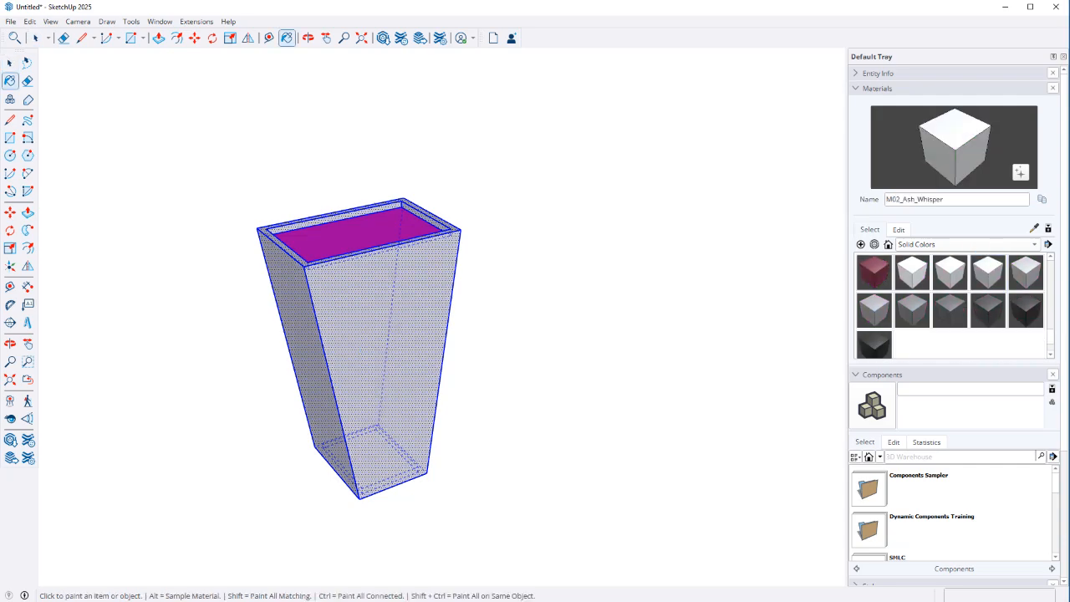
{"action": "key", "text": "space"}
{"action": "left_click", "coordinate": [518, 360]}
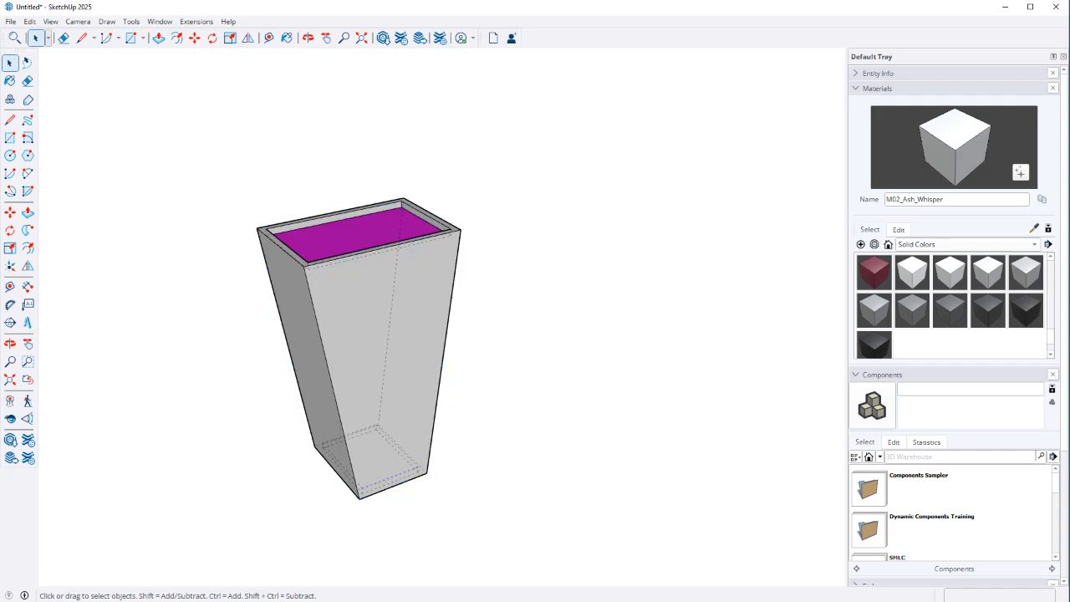
Copy the whole tapered light about 1' 1 3/16" sideways along the green axis
{"action": "middle_click_drag", "start_coordinate": [518, 360], "coordinate": [418, 360]}
{"action": "left_click", "coordinate": [341, 360]}
{"action": "key", "text": "m"}
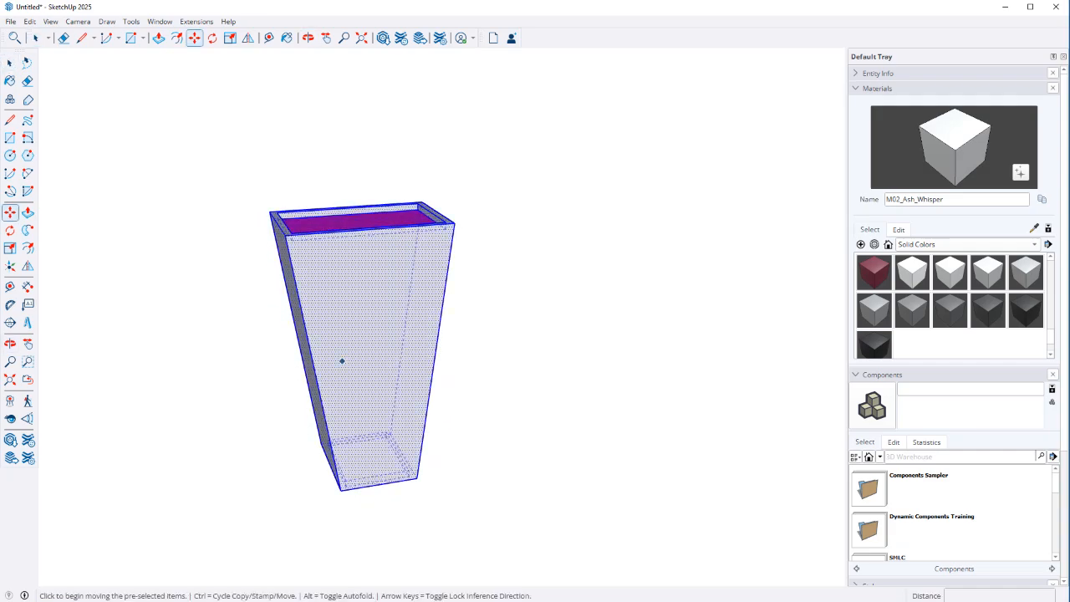
{"action": "left_click", "coordinate": [341, 360]}
{"action": "key", "text": "ctrl"}
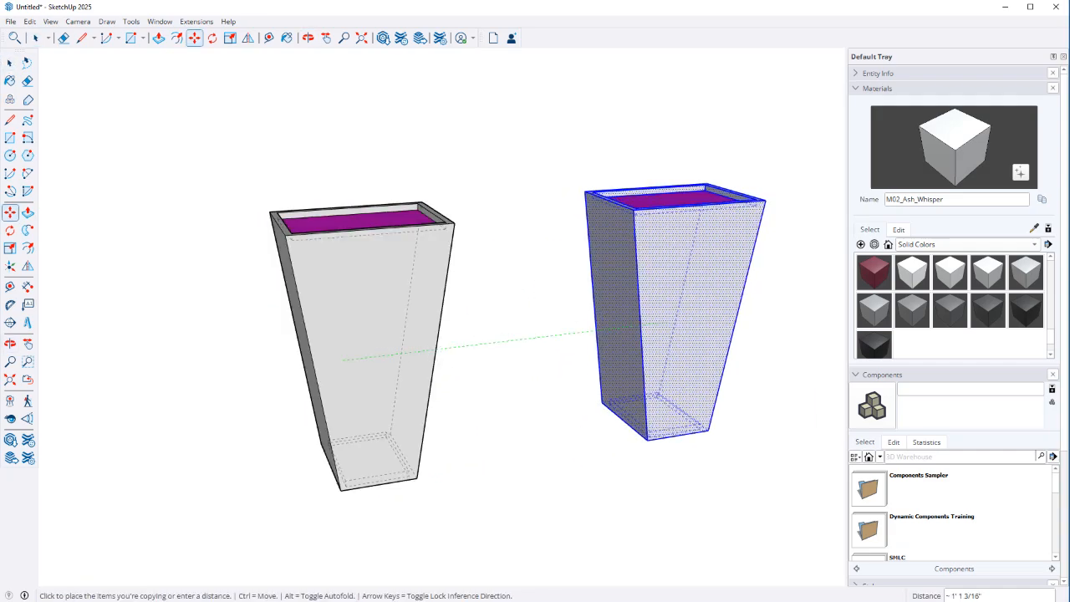
{"action": "left_click", "coordinate": [594, 332]}
Rotate the copied light 180° in the plane of its front face so it stands upside down
{"action": "key", "text": "q"}
{"action": "left_click", "coordinate": [687, 306]}
{"action": "left_click", "coordinate": [710, 275]}
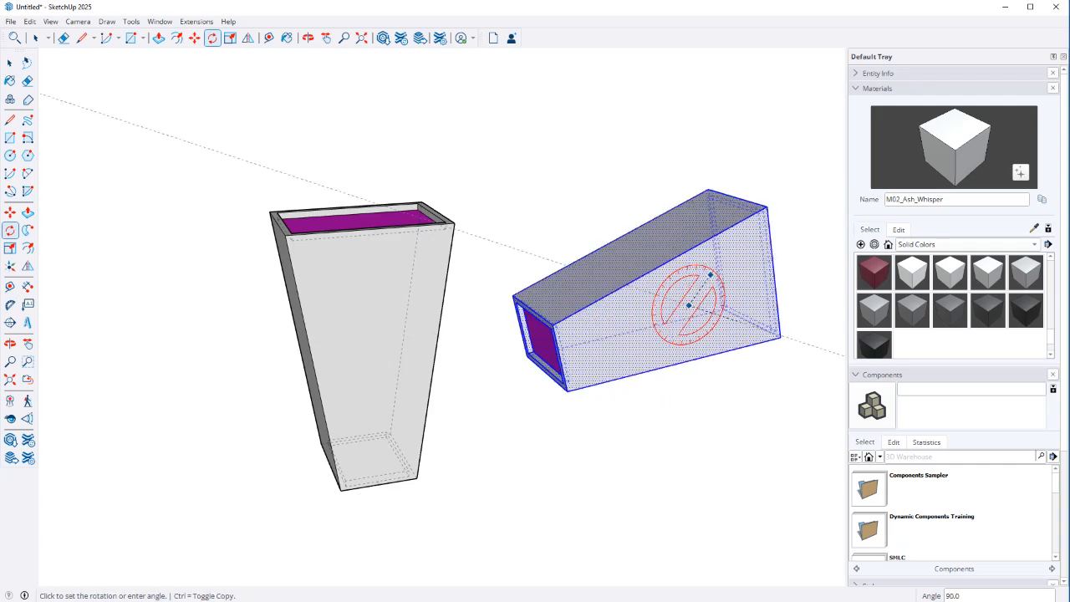
{"action": "type", "text": "180"}
{"action": "key", "text": "Return"}
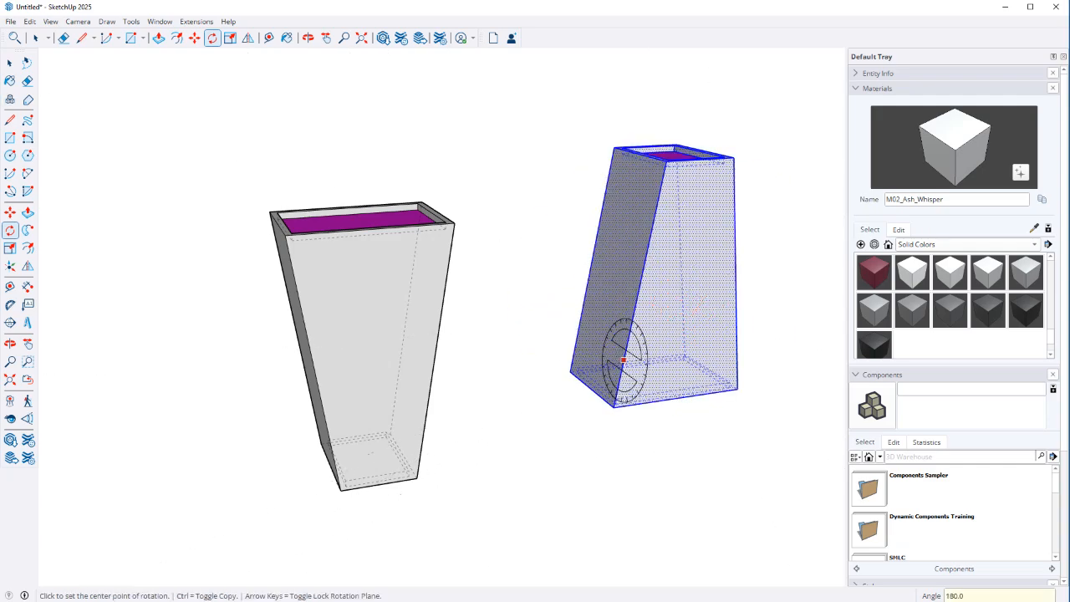
Paint the rotated copy of the wall light with M09_Shadow_Night
{"action": "key", "text": "space"}
{"action": "left_click", "coordinate": [874, 344]}
{"action": "left_click", "coordinate": [679, 293]}
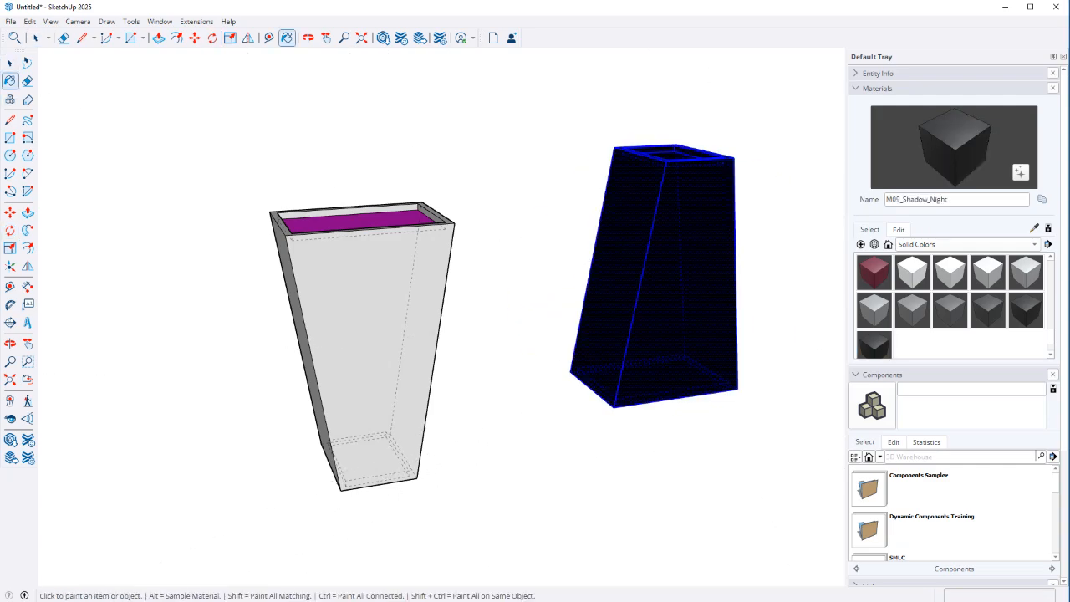
Paint the recessed top and bottom faces of the black copy with the "Wall Sconce 1?" material
{"action": "mouse_move", "coordinate": [451, 259]}
{"action": "middle_mouse_down"}
{"action": "mouse_move", "coordinate": [393, 372]}
{"action": "mouse_move", "coordinate": [476, 76]}
{"action": "mouse_move", "coordinate": [384, 143]}
{"action": "middle_mouse_up"}
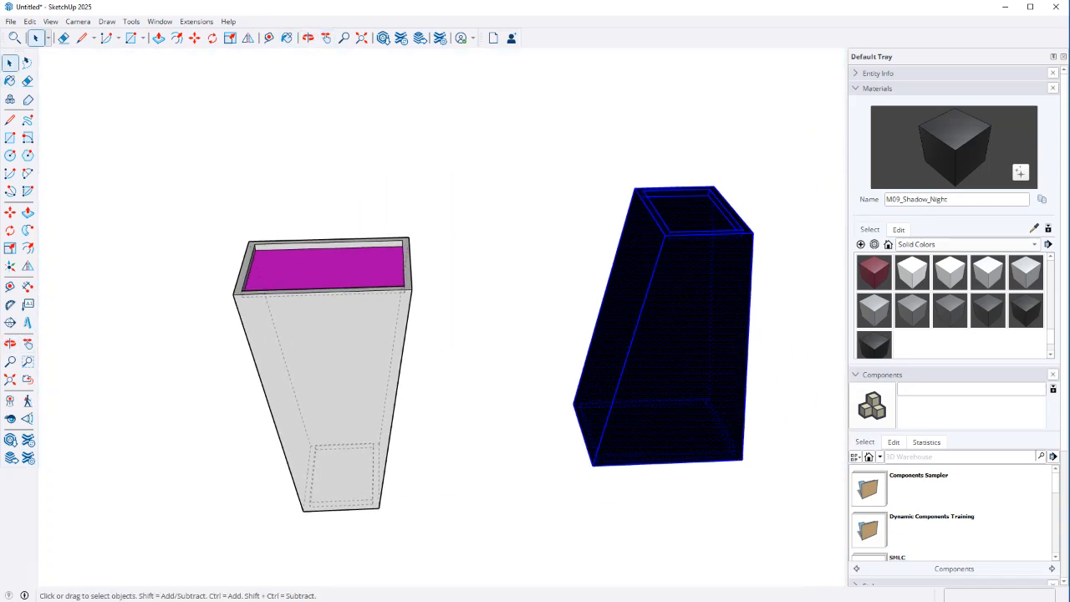
{"action": "left_click", "coordinate": [698, 214]}
{"action": "key", "text": "b"}
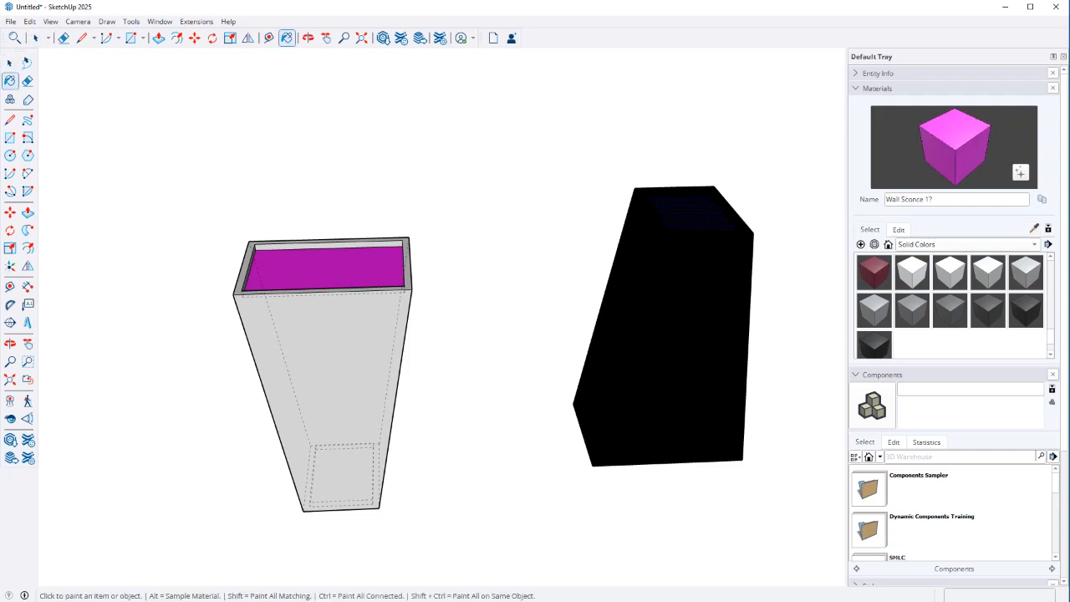
{"action": "left_click", "coordinate": [695, 214]}
{"action": "middle_click_drag", "start_coordinate": [696, 214], "coordinate": [679, 79]}
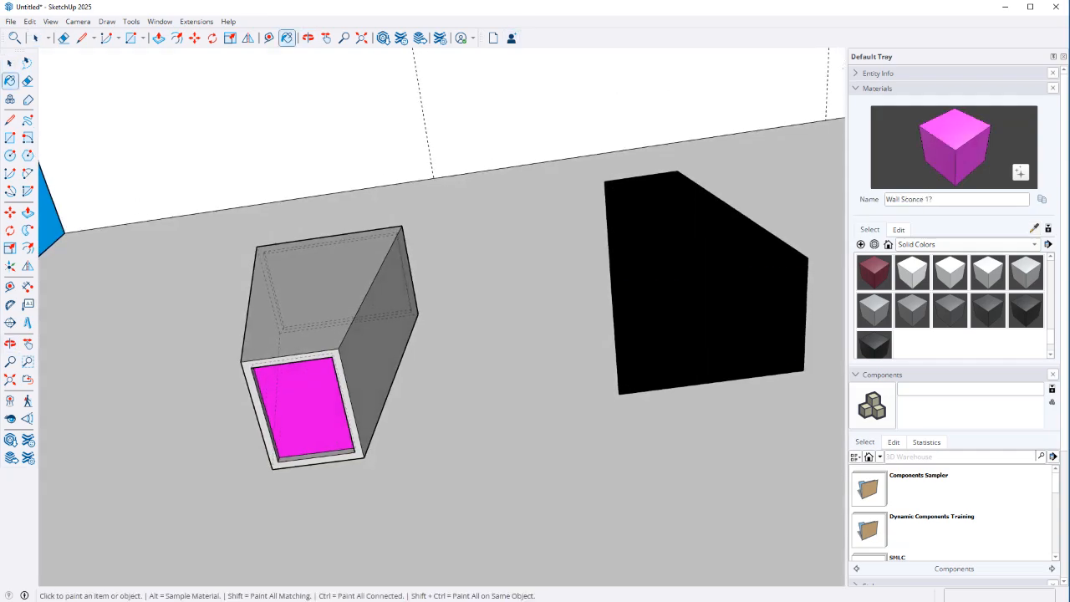
{"action": "left_click", "coordinate": [711, 326]}
{"action": "key", "text": "space"}
{"action": "mouse_move", "coordinate": [711, 326]}
{"action": "middle_mouse_down"}
{"action": "mouse_move", "coordinate": [710, 344]}
{"action": "mouse_move", "coordinate": [539, 498]}
{"action": "middle_mouse_up"}
{"action": "scroll", "coordinate": [519, 489], "scroll_direction": "down", "scroll_amount": 5}
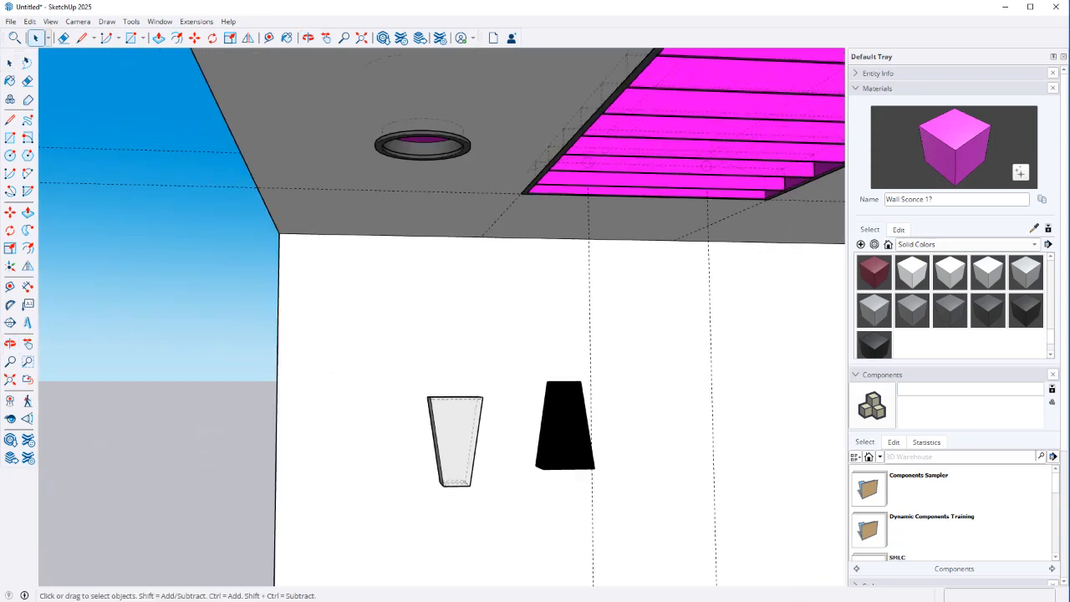
Bring up the web browser and look at the reference photo of commercial wall sconces
{"action": "left_click", "coordinate": [490, 478]}
{"action": "triple_click", "coordinate": [459, 443]}
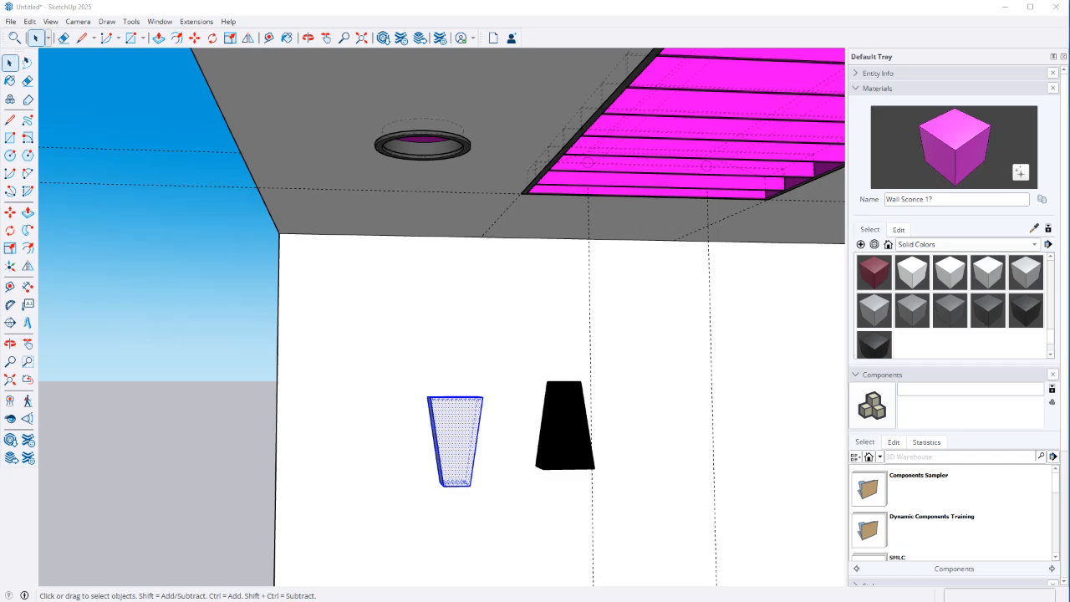
{"action": "left_click_drag", "start_coordinate": [1069, 2], "coordinate": [687, 3]}
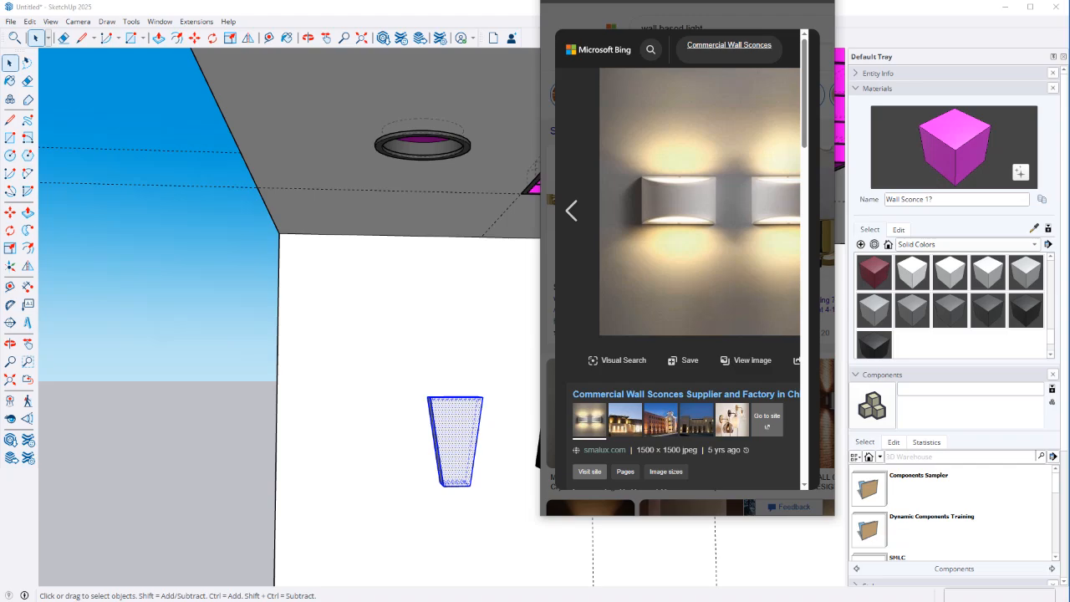
{"action": "left_click_drag", "start_coordinate": [711, 3], "coordinate": [1069, 2]}
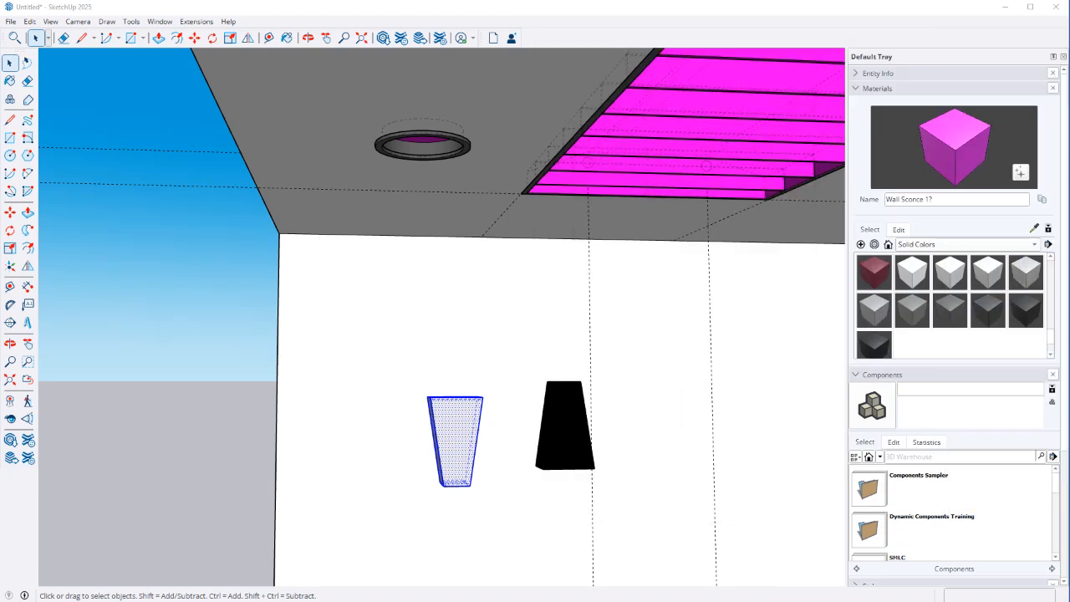
Make a group from all the geometry of the light-coloured wall sconce
{"action": "middle_click_drag", "start_coordinate": [443, 335], "coordinate": [577, 393]}
{"action": "triple_click", "coordinate": [463, 396], "text": "shift"}
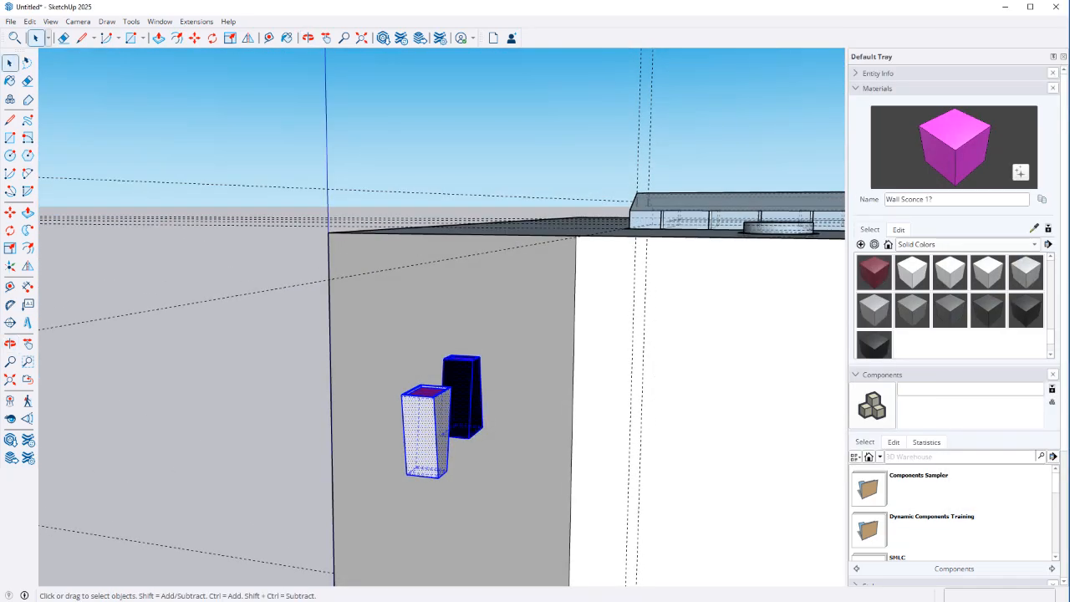
{"action": "triple_click", "coordinate": [429, 432]}
{"action": "right_click", "coordinate": [429, 432]}
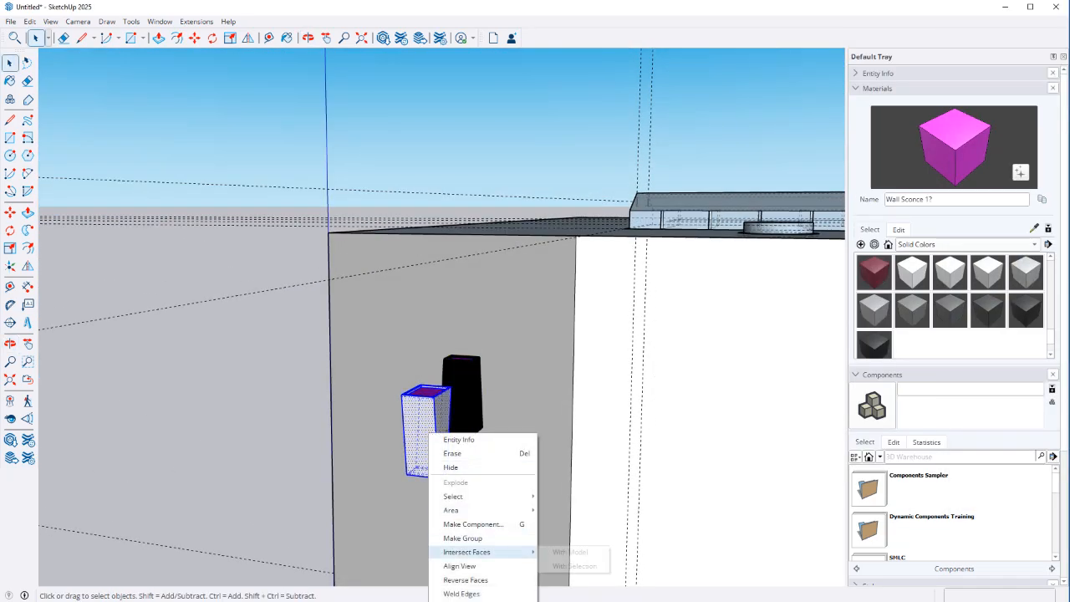
{"action": "left_click", "coordinate": [462, 538]}
Make a group from all the geometry of the black wall sconce, and select both sconce groups
{"action": "triple_click", "coordinate": [479, 387]}
{"action": "right_click", "coordinate": [479, 387]}
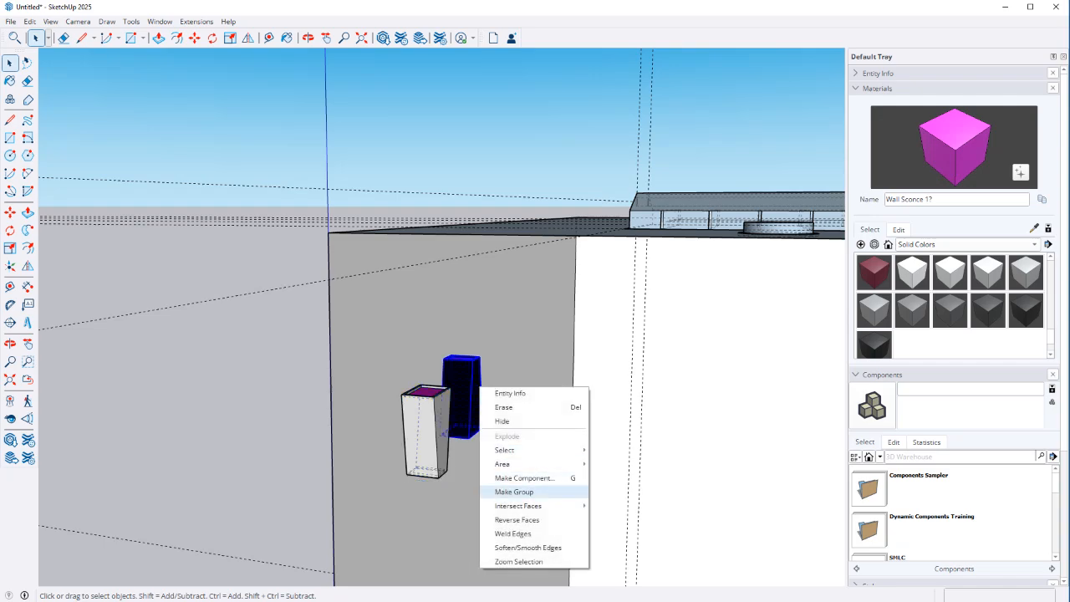
{"action": "left_click", "coordinate": [514, 491]}
{"action": "left_click", "coordinate": [424, 430], "text": "ctrl"}
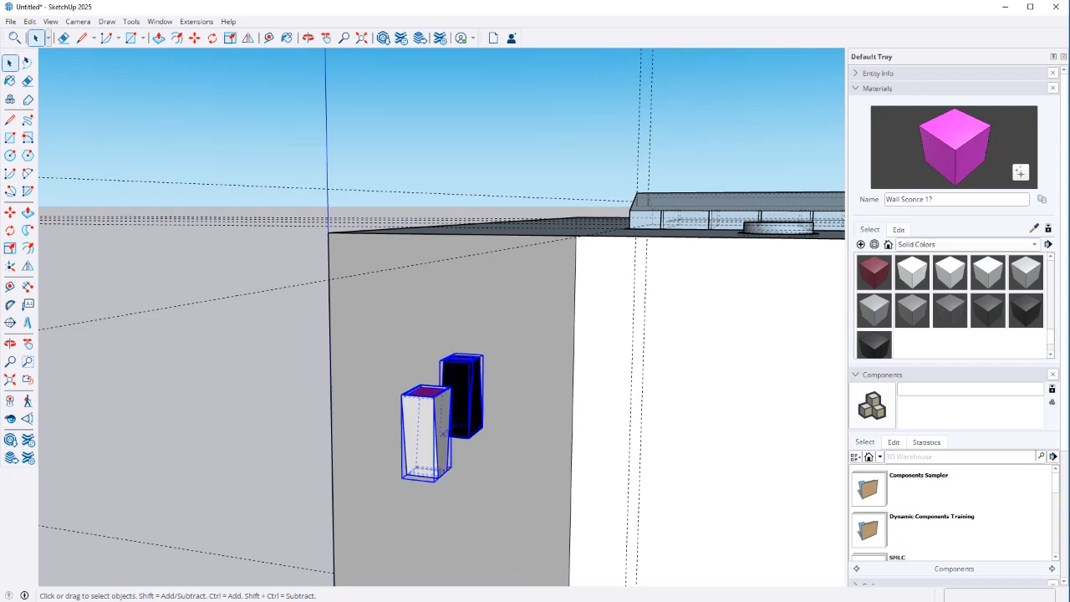
Move both selected sconce groups about 5' 11" along the wall, towards its far end
{"action": "key", "text": "m"}
{"action": "left_click", "coordinate": [356, 511]}
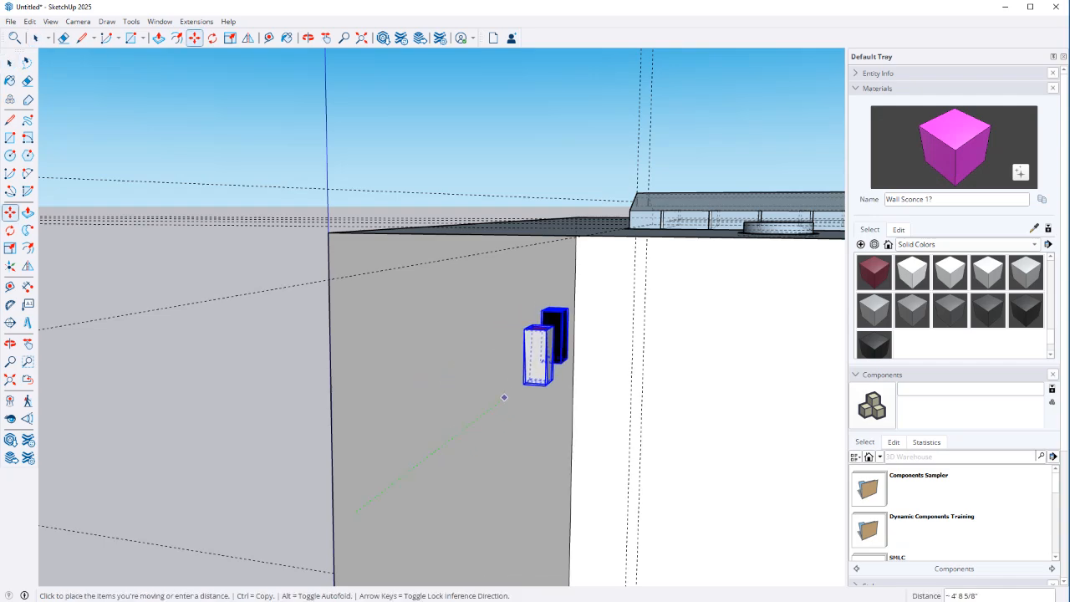
{"action": "left_click", "coordinate": [522, 384]}
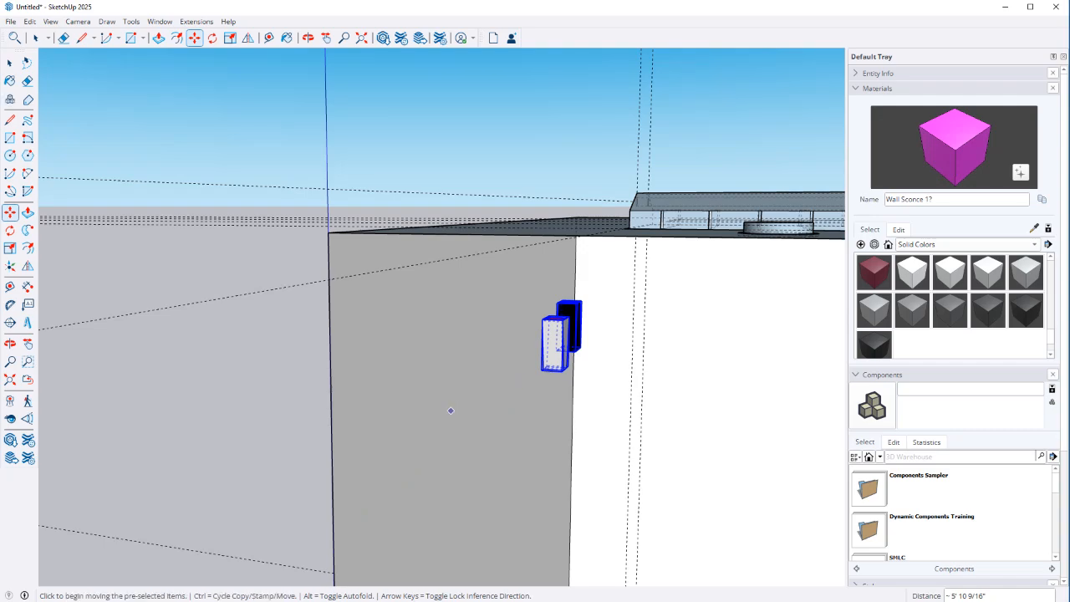
Draw an 8" line along the green axis against the wall, in the space freed beside the tapered sconces
{"action": "middle_click_drag", "start_coordinate": [451, 410], "coordinate": [802, 458]}
{"action": "middle_click_drag", "start_coordinate": [785, 242], "coordinate": [450, 309]}
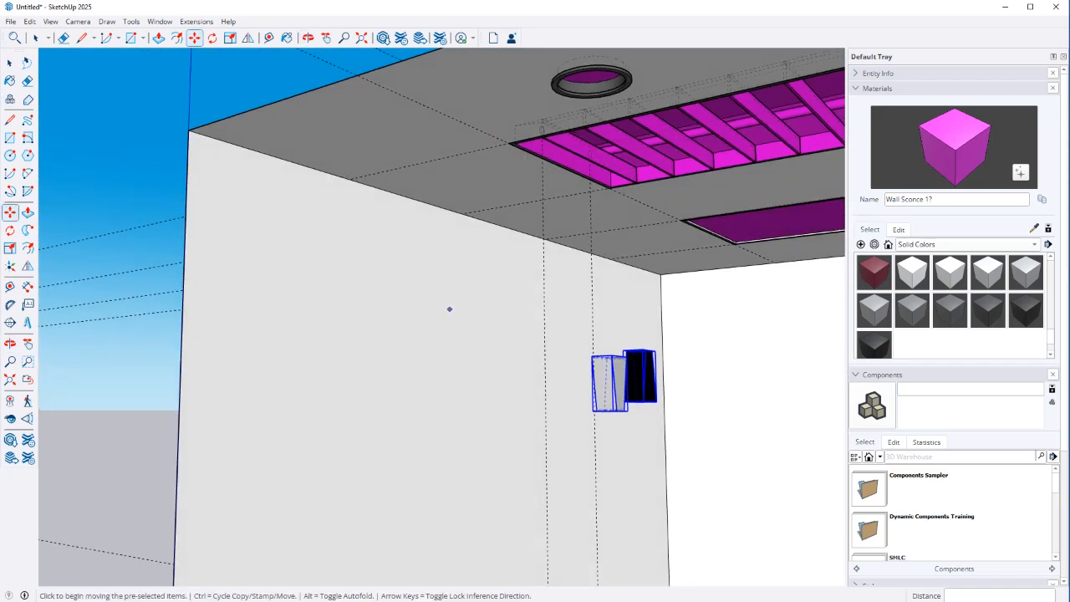
{"action": "key", "text": "t"}
{"action": "left_click", "coordinate": [379, 391]}
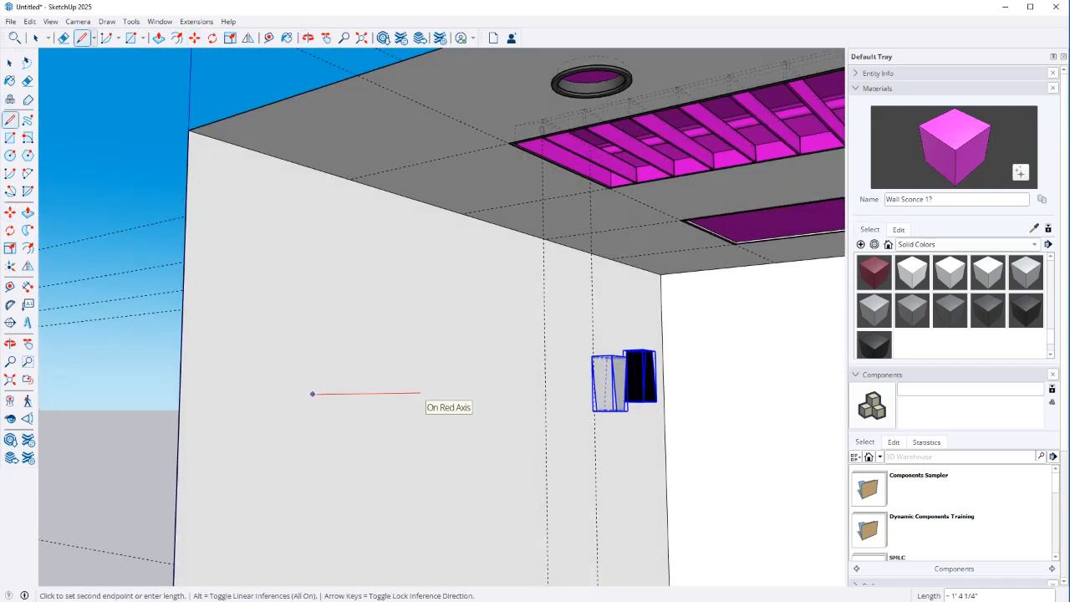
{"action": "middle_click_drag", "start_coordinate": [390, 393], "coordinate": [448, 578]}
{"action": "key", "text": "l"}
{"action": "left_click", "coordinate": [373, 521]}
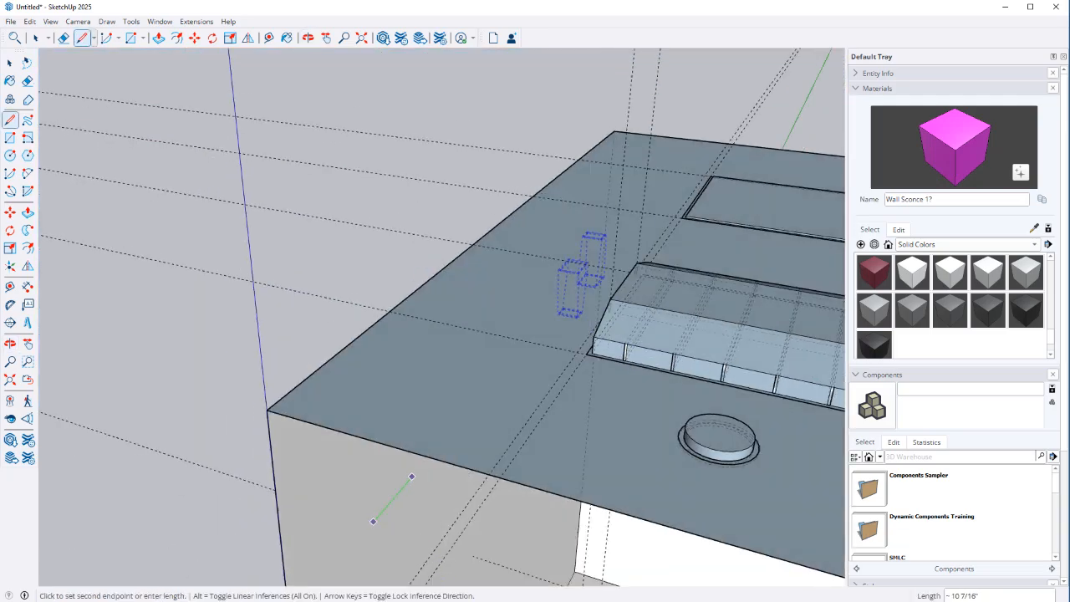
{"action": "left_click", "coordinate": [403, 487]}
Draw a two-point arc between the line's endpoints, bulging 4" along the red axis, to close a half-circle face
{"action": "key", "text": "a"}
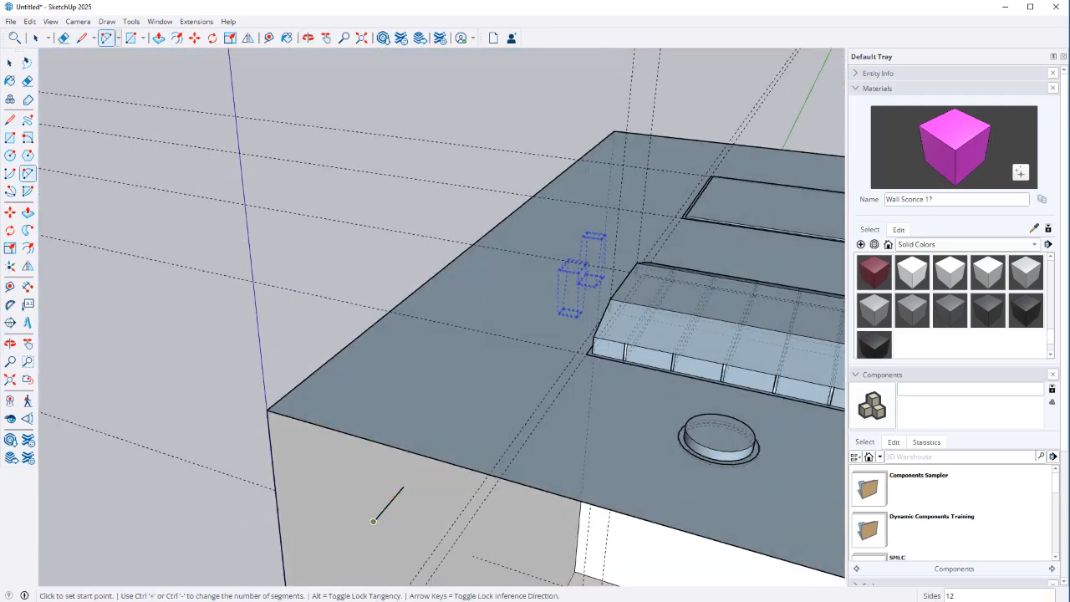
{"action": "left_click", "coordinate": [373, 521]}
{"action": "left_click", "coordinate": [403, 488]}
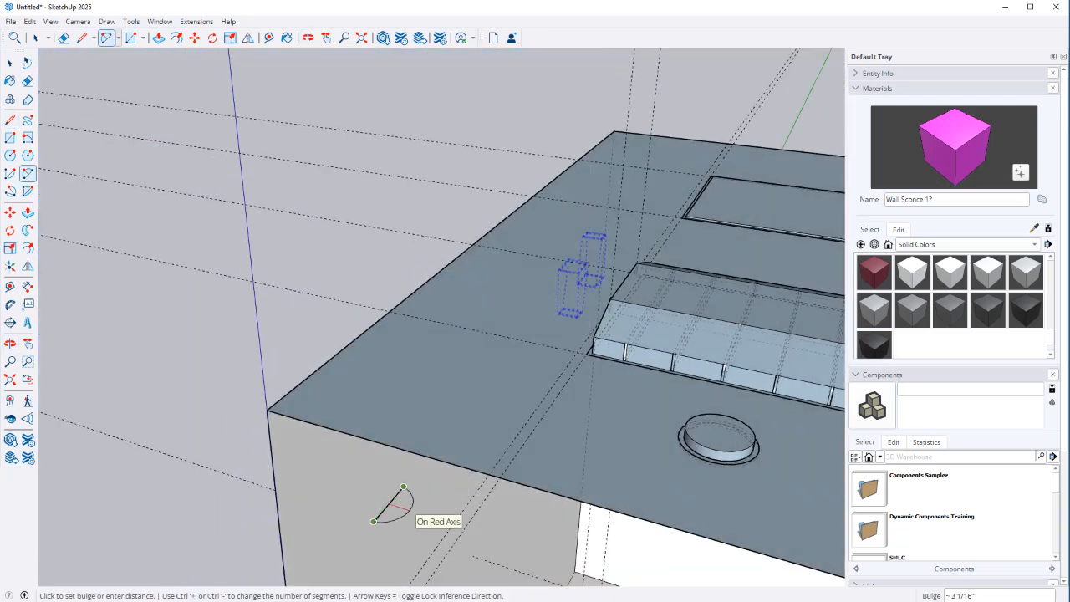
{"action": "left_click", "coordinate": [418, 504]}
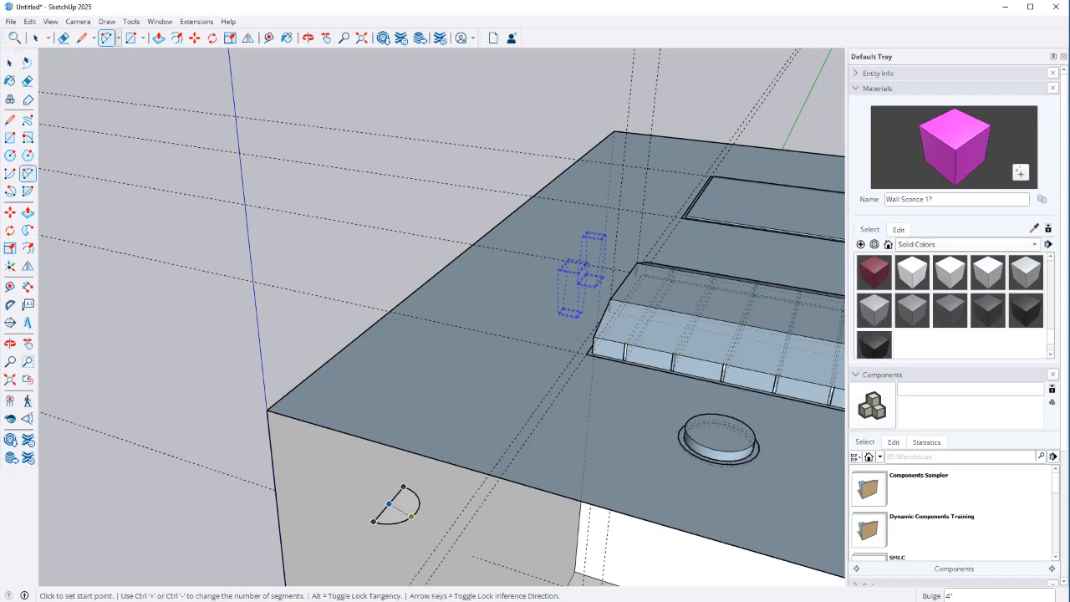
Extrude the half-circle face upward to form the body of a half-round wall sconce
{"action": "mouse_move", "coordinate": [418, 504]}
{"action": "middle_mouse_down"}
{"action": "mouse_move", "coordinate": [413, 515]}
{"action": "mouse_move", "coordinate": [407, 501]}
{"action": "middle_mouse_up"}
{"action": "key", "text": "p"}
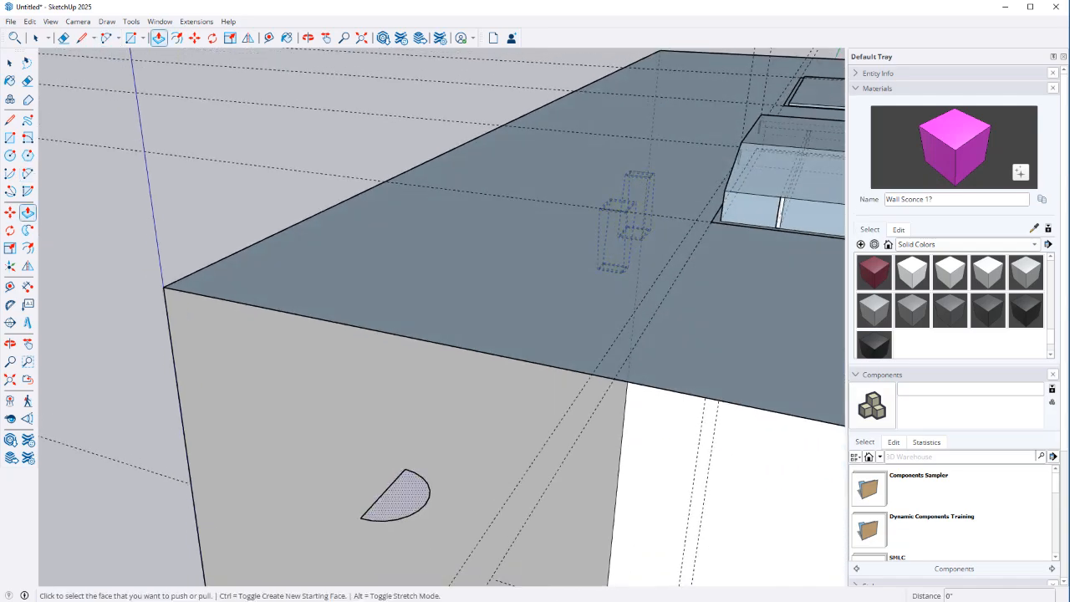
{"action": "left_click", "coordinate": [408, 501]}
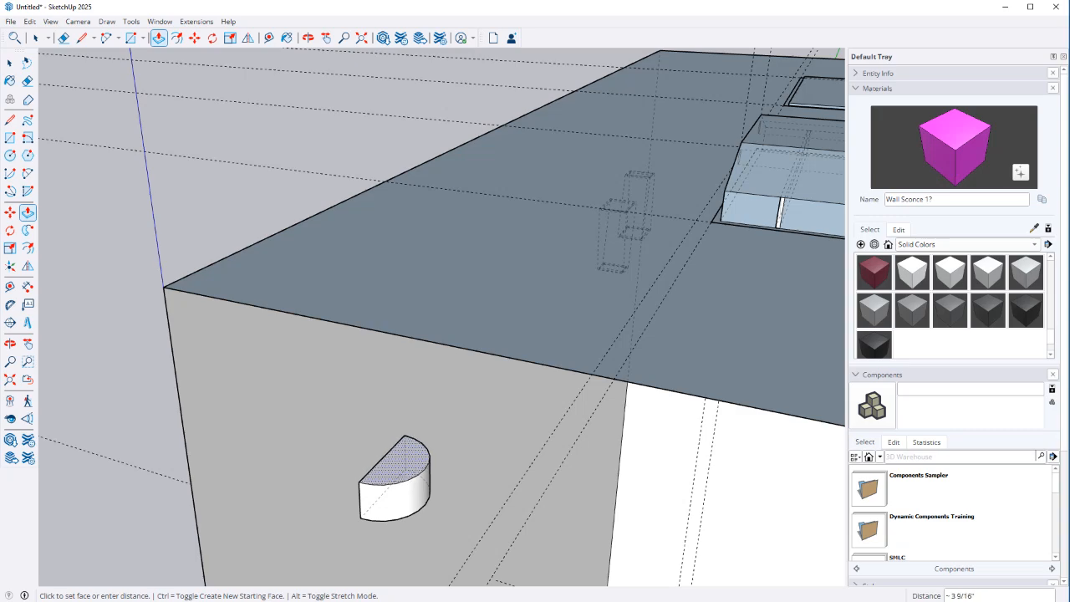
{"action": "type", "text": "4"}
{"action": "key", "text": "Return"}
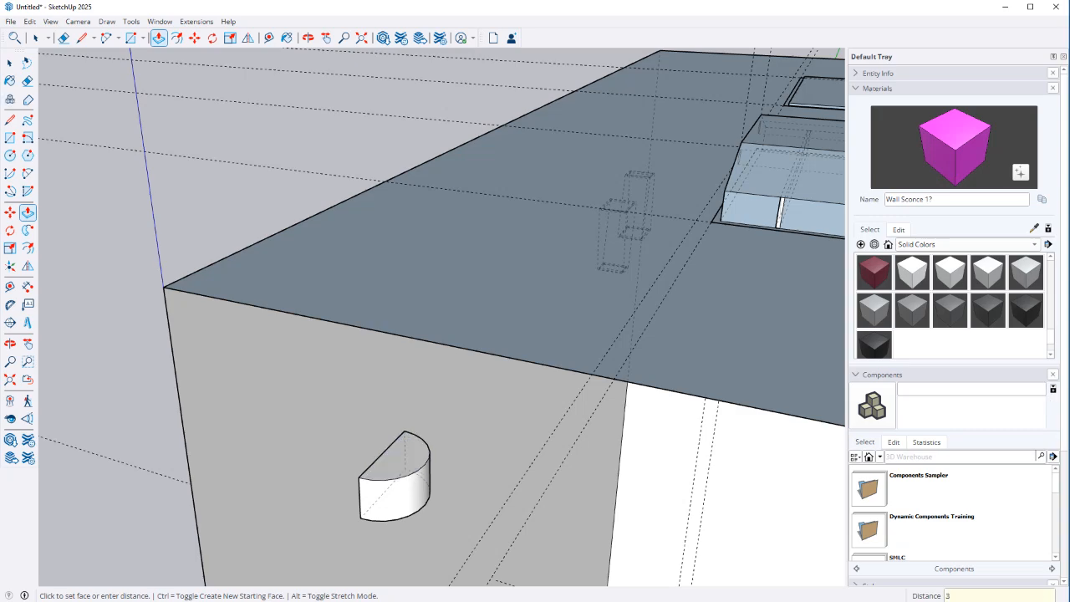
Offset the outline of the half-round sconce's top face inward by 0.25"
{"action": "key", "text": "space"}
{"action": "middle_click_drag", "start_coordinate": [443, 318], "coordinate": [543, 293]}
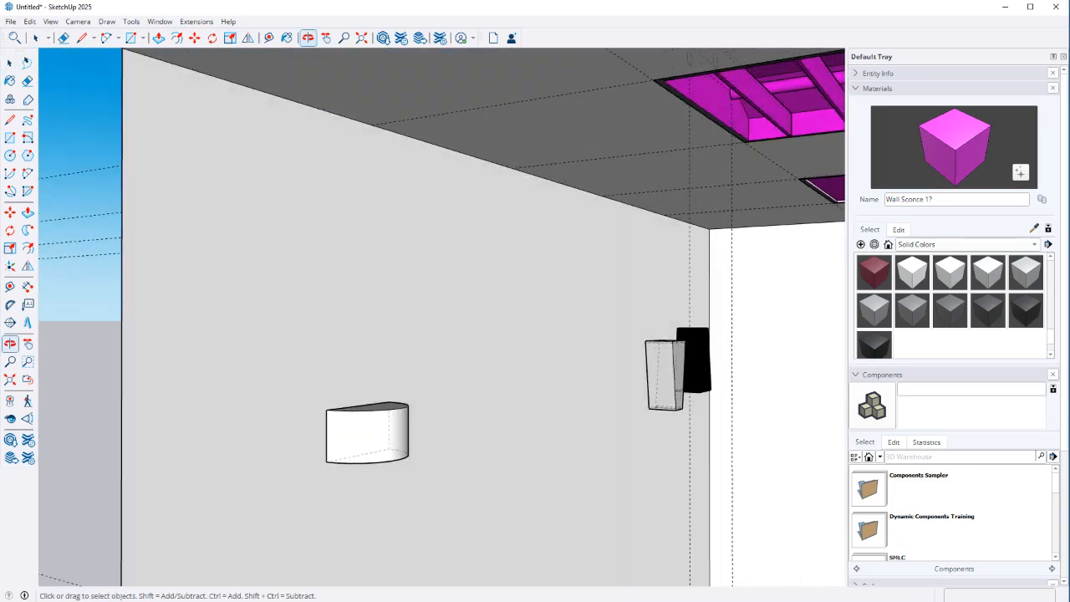
{"action": "middle_click_drag", "start_coordinate": [393, 342], "coordinate": [385, 451]}
{"action": "scroll", "coordinate": [384, 456], "scroll_direction": "up", "scroll_amount": 4}
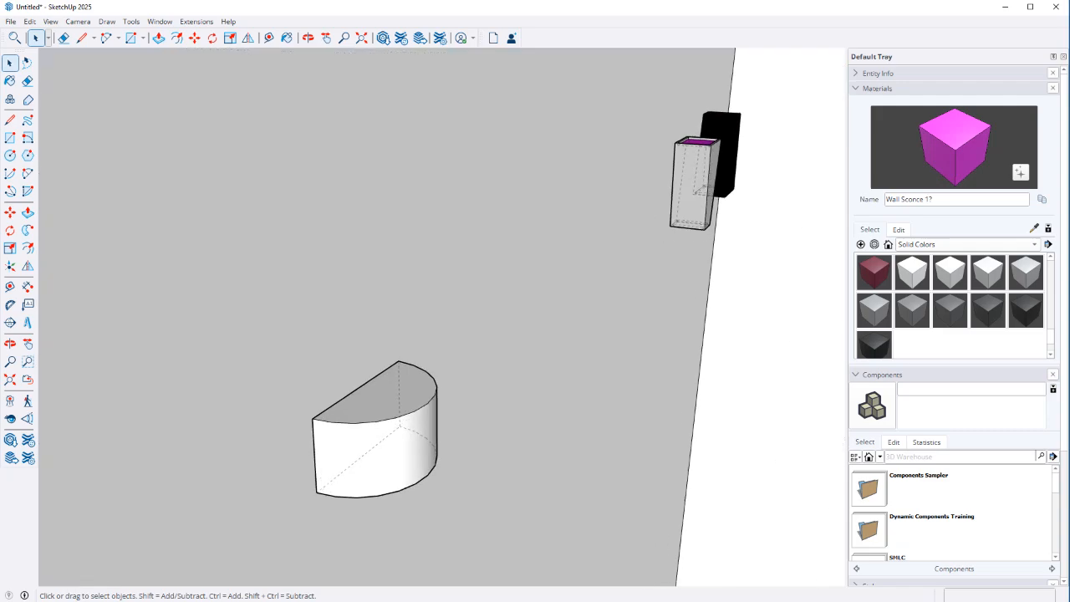
{"action": "key", "text": "f"}
{"action": "left_click", "coordinate": [362, 420]}
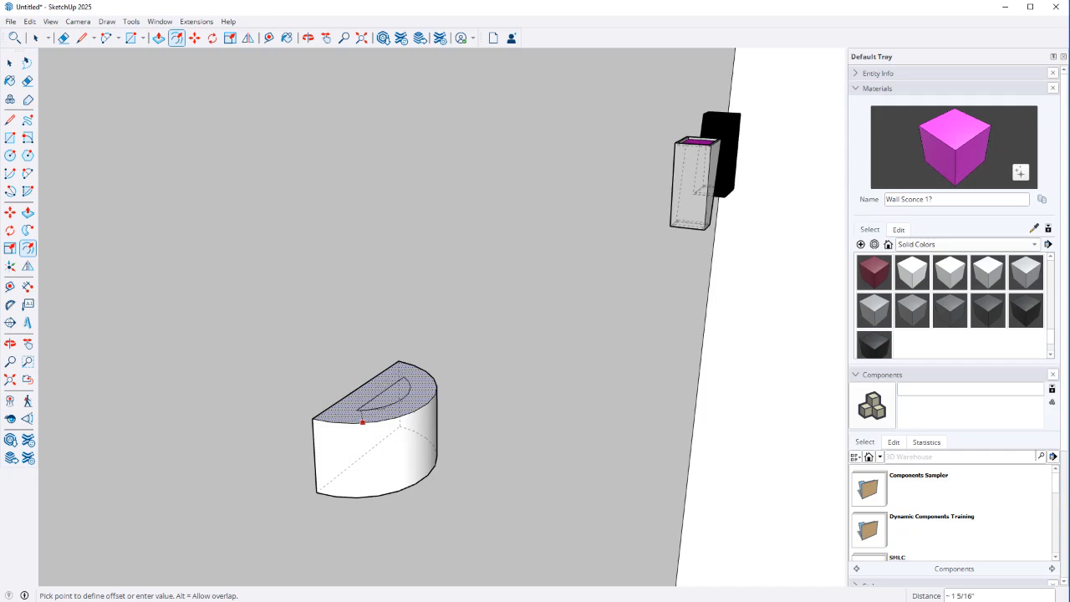
{"action": "type", "text": ".25"}
{"action": "key", "text": "Return"}
Push the inner top face down towards the base to hollow out the half-round sconce
{"action": "key", "text": "p"}
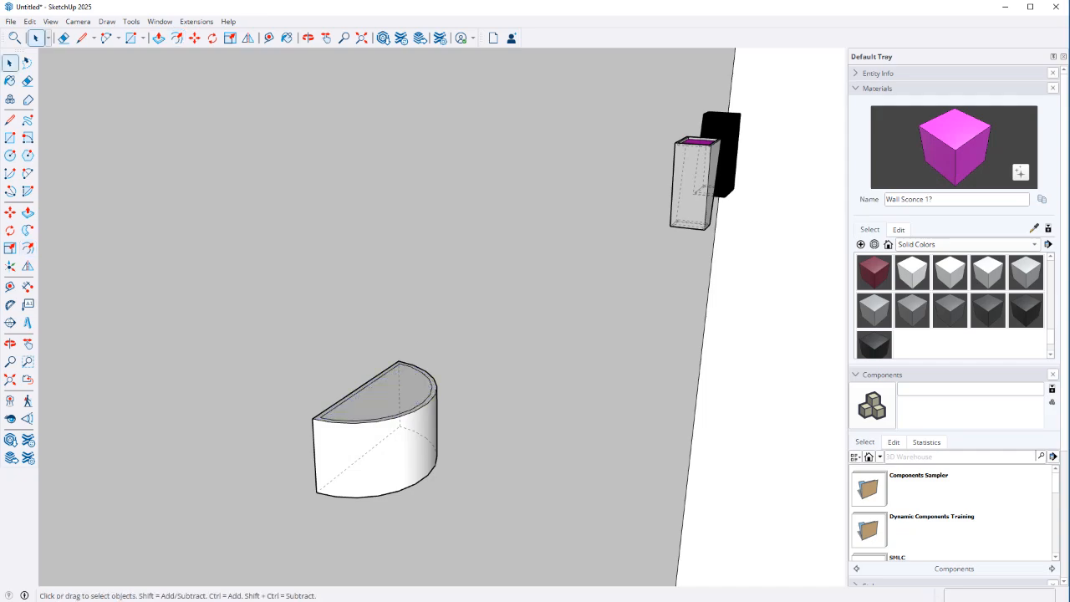
{"action": "left_click", "coordinate": [389, 394]}
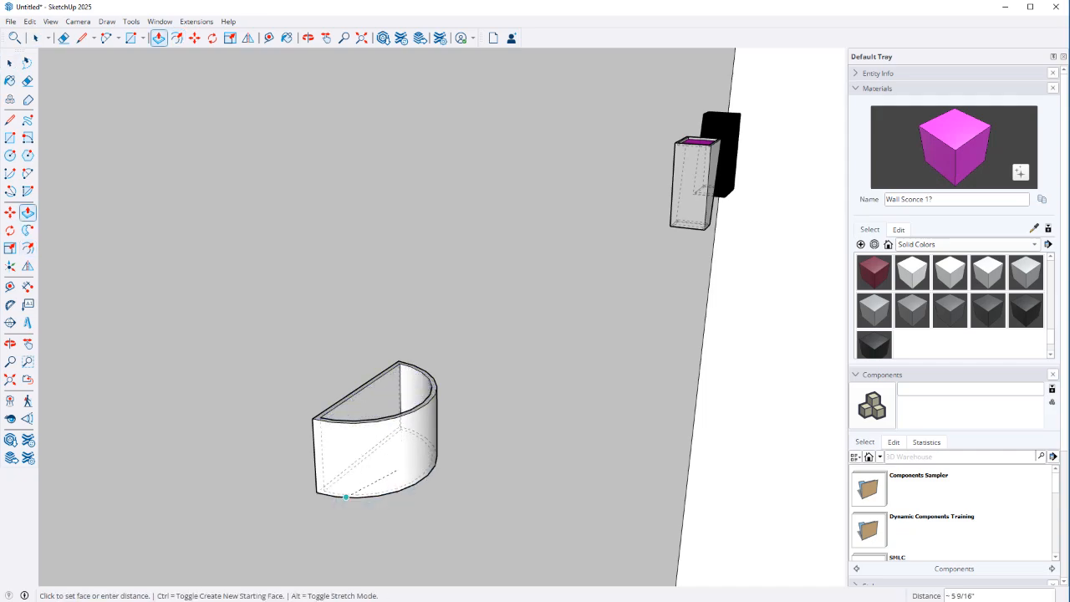
{"action": "left_click", "coordinate": [361, 456]}
{"action": "key", "text": "space"}
Select all connected geometry of the half-round sconce and make it a group
{"action": "middle_click_drag", "start_coordinate": [363, 455], "coordinate": [376, 410]}
{"action": "double_click", "coordinate": [377, 419]}
{"action": "left_click", "coordinate": [378, 420]}
{"action": "right_click", "coordinate": [422, 405]}
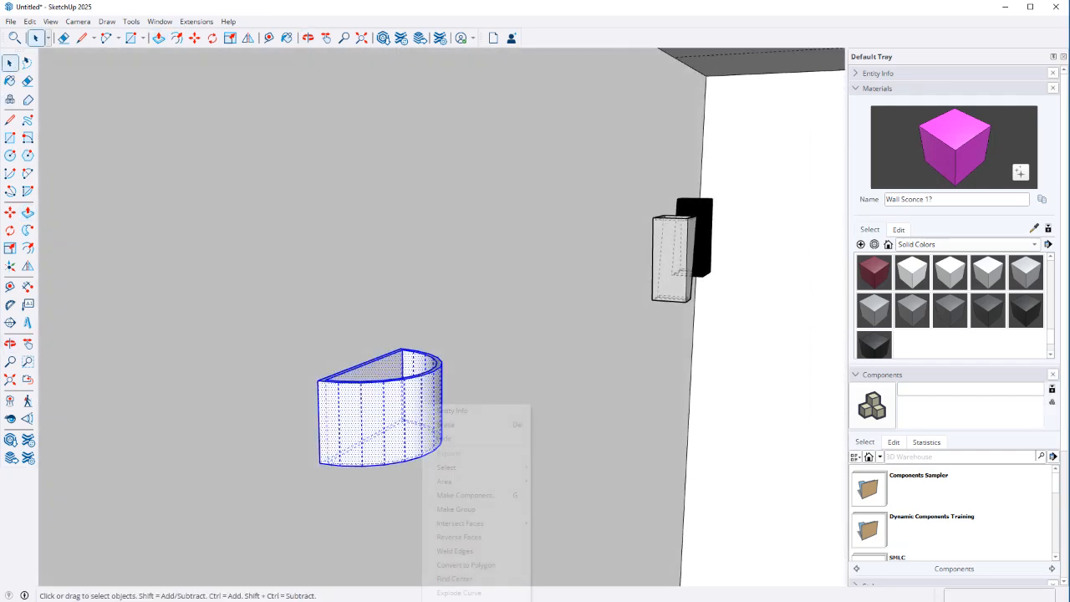
{"action": "left_click", "coordinate": [455, 509]}
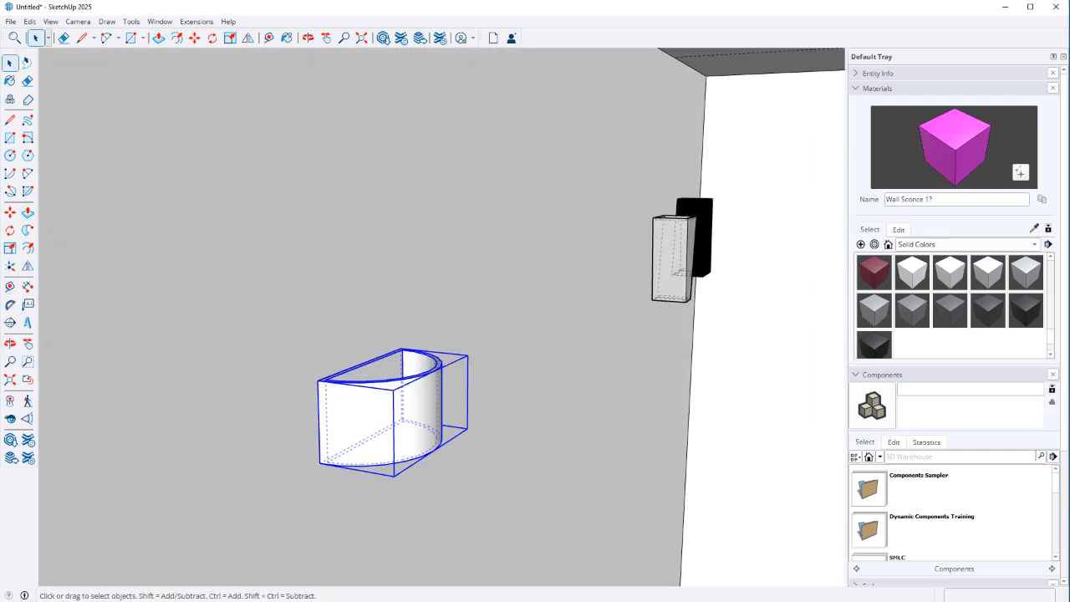
Draw a rectangular face about 8" by 8 3/4" from the half-round group's top back corners, extending out from the wall
{"action": "key", "text": "l"}
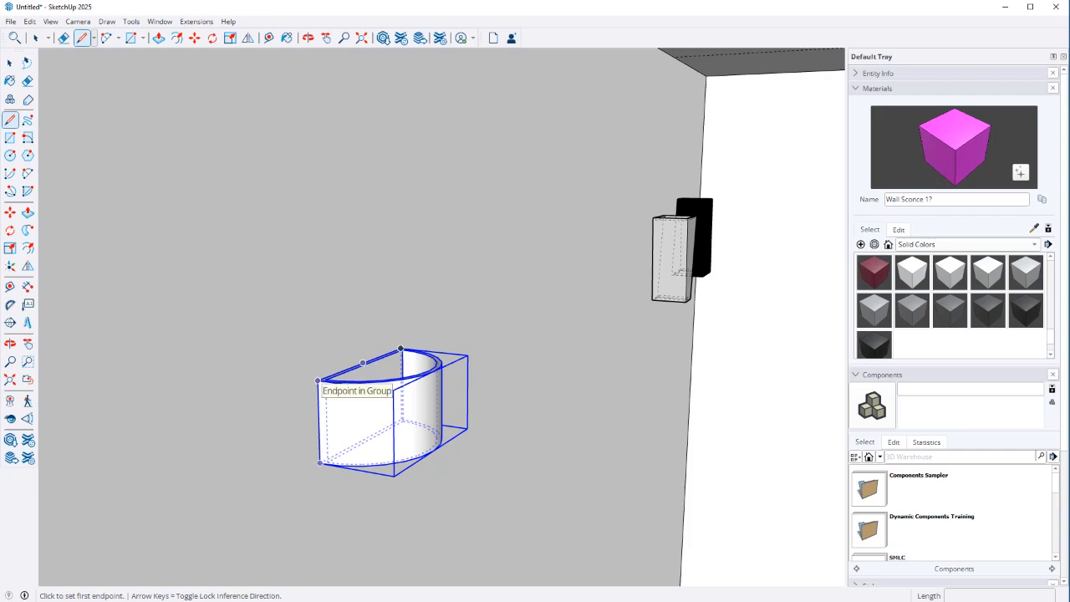
{"action": "left_click", "coordinate": [318, 380]}
{"action": "left_click", "coordinate": [492, 402]}
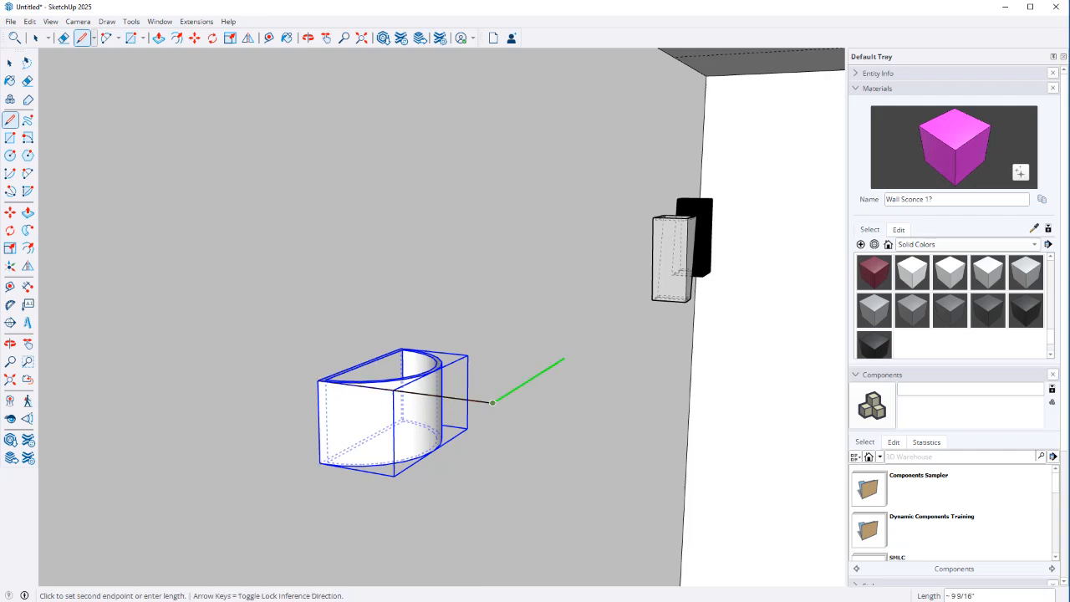
{"action": "scroll", "coordinate": [401, 350], "scroll_direction": "up", "scroll_amount": 5}
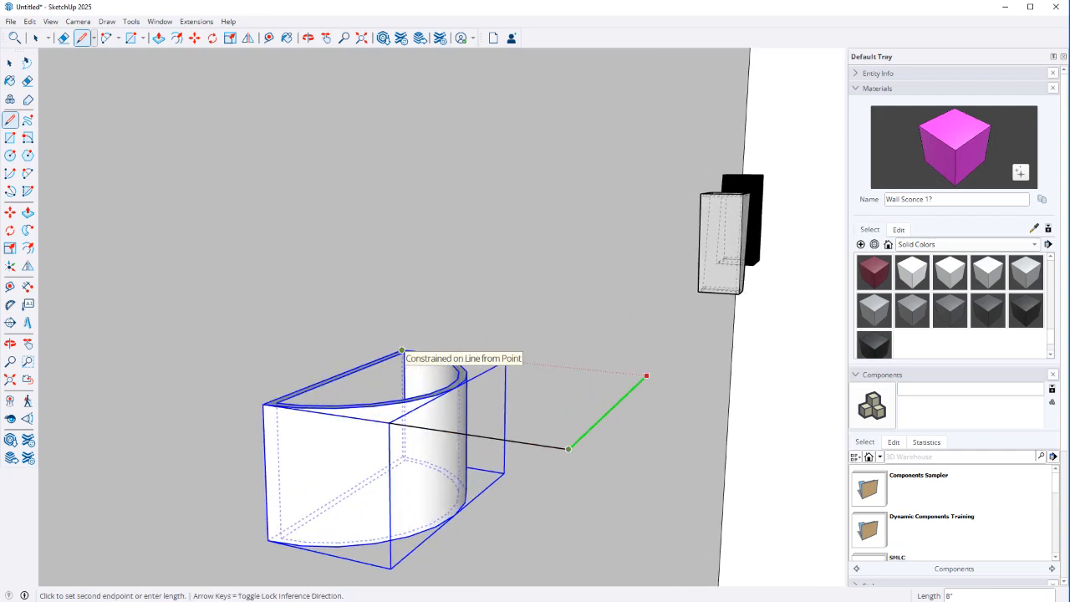
{"action": "left_click", "coordinate": [404, 354]}
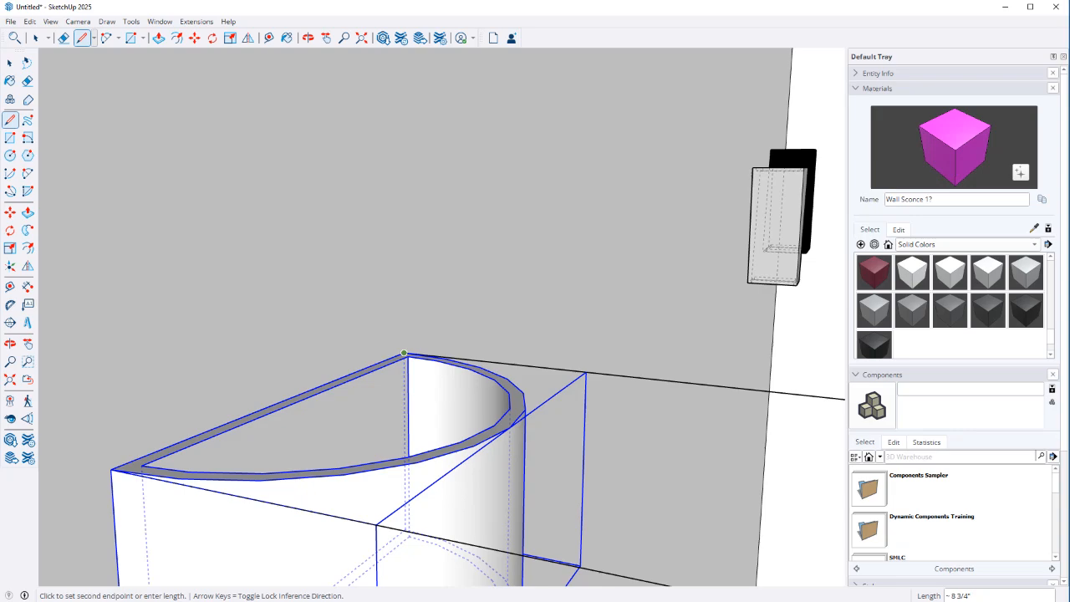
{"action": "left_click", "coordinate": [111, 469]}
{"action": "scroll", "coordinate": [111, 468], "scroll_direction": "down", "scroll_amount": 10}
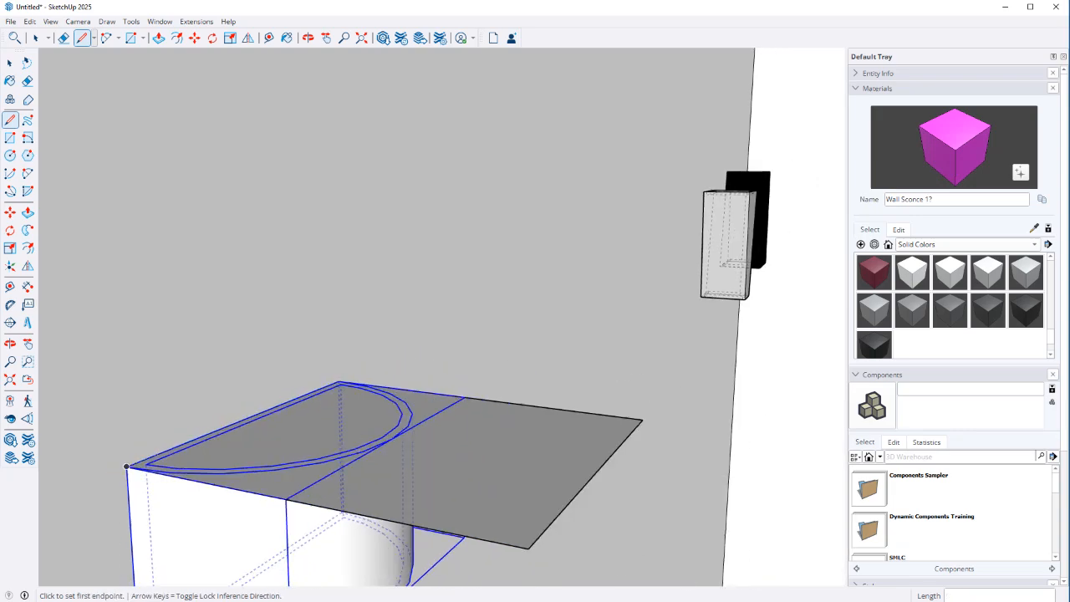
{"action": "key", "text": "space"}
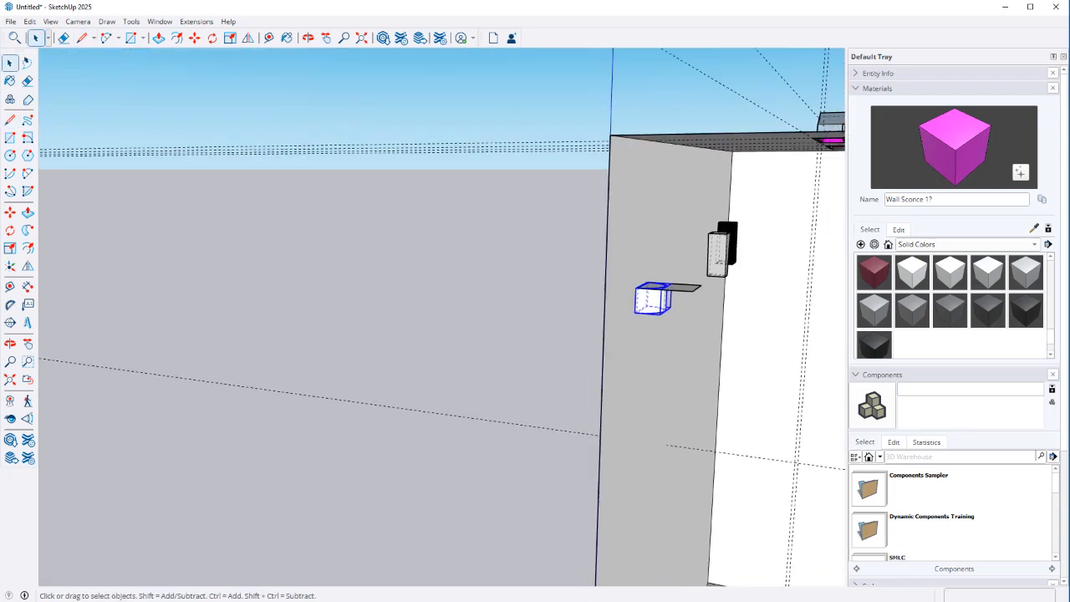
Rotate the rectangular face about 8.1 degrees downward around its wall-side edge so it slopes through the sconce
{"action": "scroll", "coordinate": [705, 283], "scroll_direction": "up", "scroll_amount": 8}
{"action": "scroll", "coordinate": [431, 326], "scroll_direction": "down", "scroll_amount": 2}
{"action": "scroll", "coordinate": [355, 335], "scroll_direction": "down", "scroll_amount": 3}
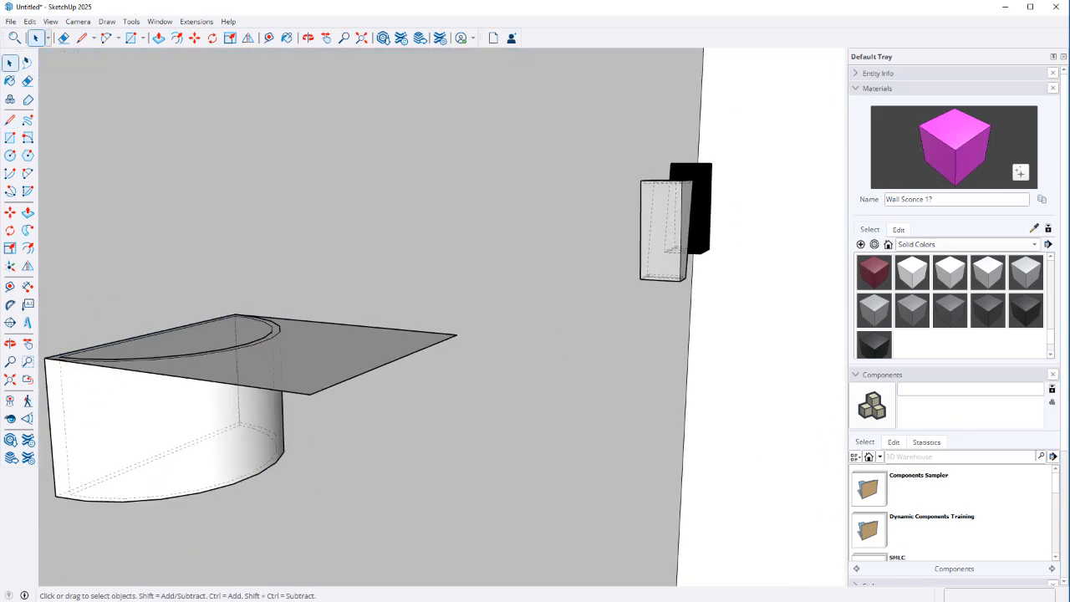
{"action": "left_click", "coordinate": [179, 358]}
{"action": "middle_click_drag", "start_coordinate": [179, 358], "coordinate": [354, 321], "text": "shift"}
{"action": "key", "text": "q"}
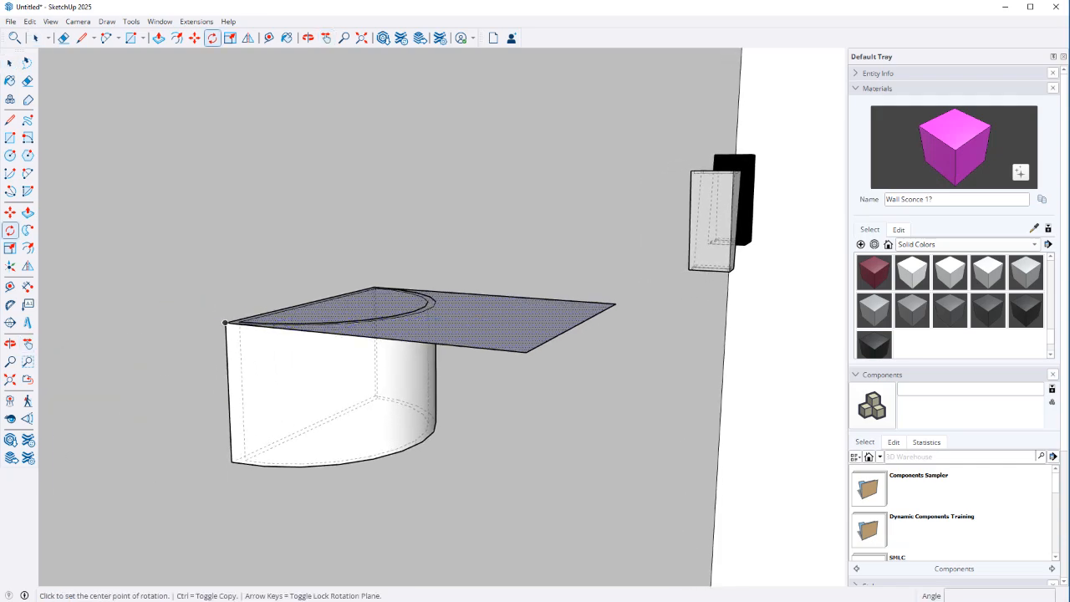
{"action": "left_click", "coordinate": [225, 323]}
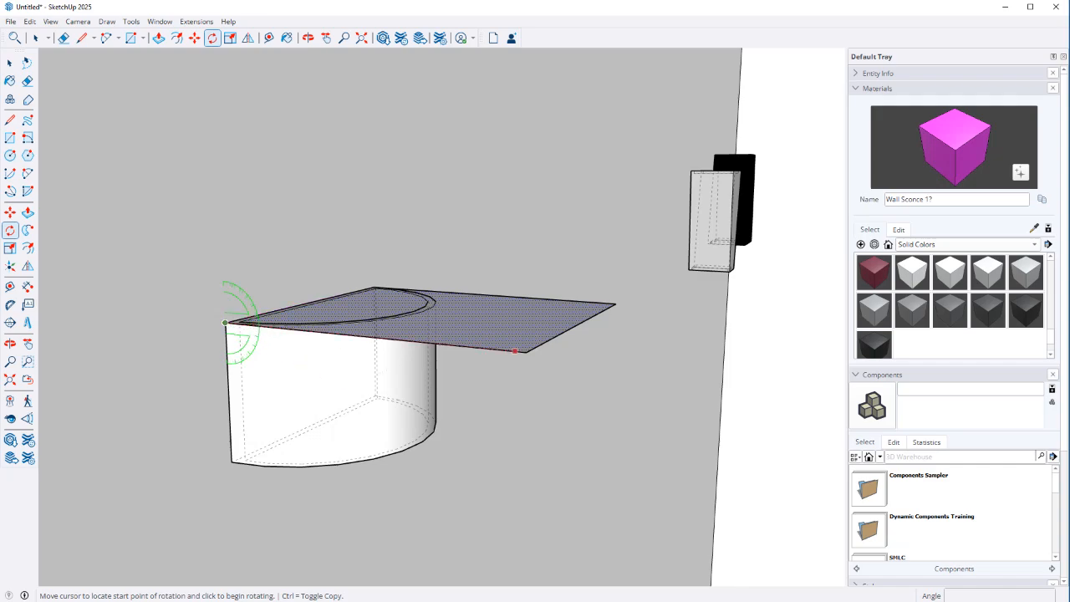
{"action": "left_click", "coordinate": [526, 351]}
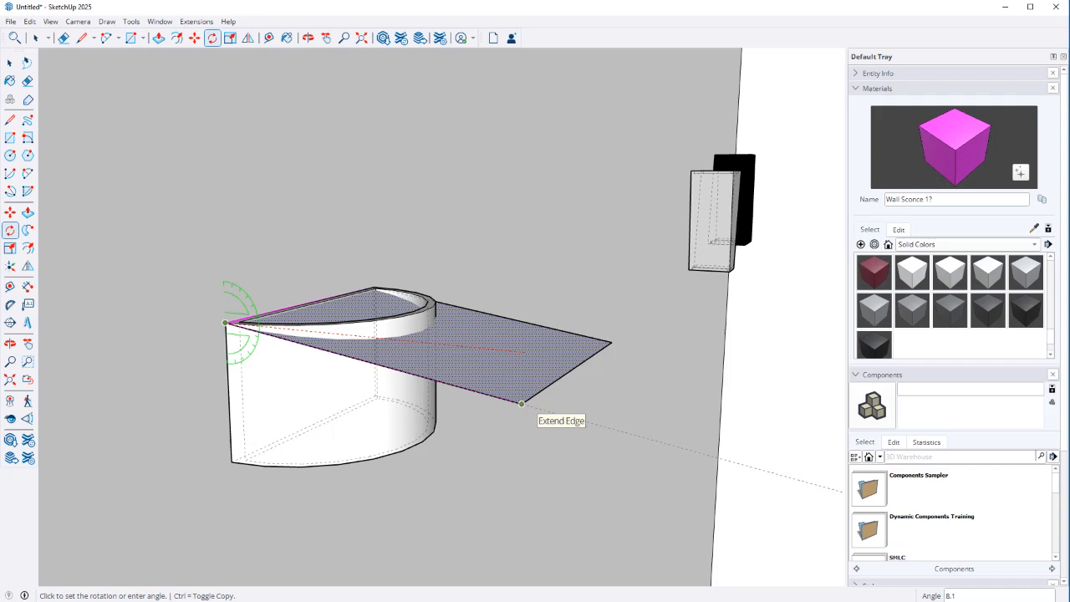
{"action": "left_click", "coordinate": [521, 404]}
{"action": "key", "text": "space"}
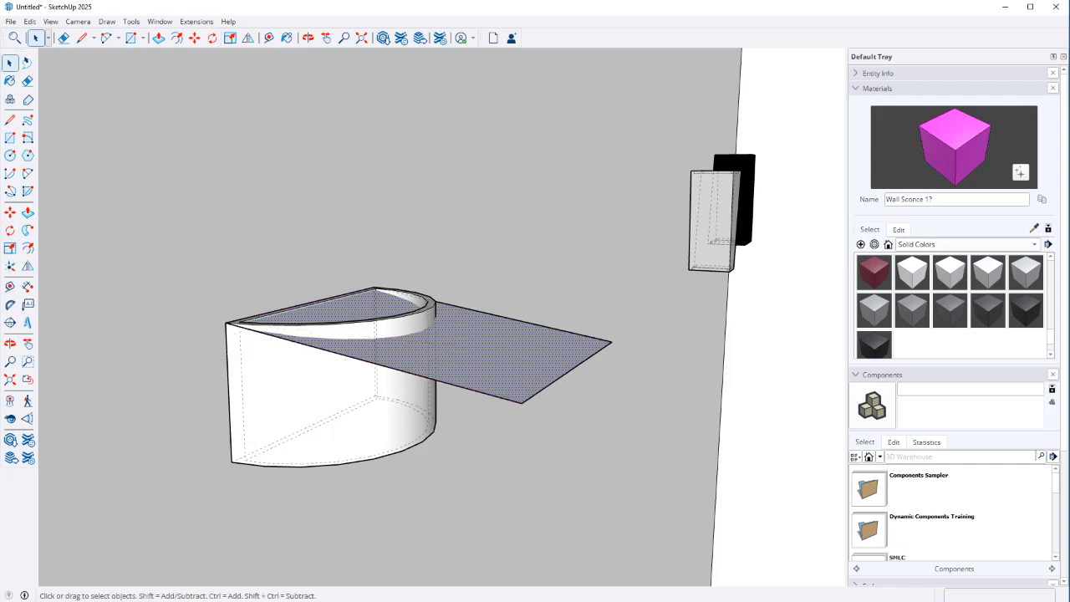
Make a copy of the sloped face rotated 180 degrees about the red axis at the midpoint of the sconce's near vertical edge
{"action": "key", "text": "q"}
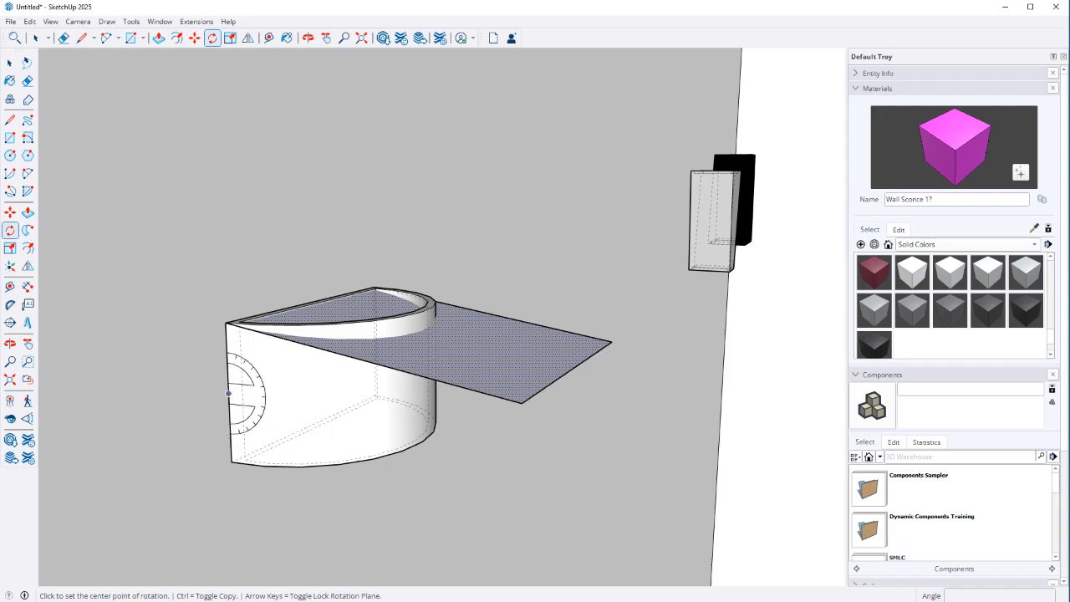
{"action": "left_click", "coordinate": [228, 393]}
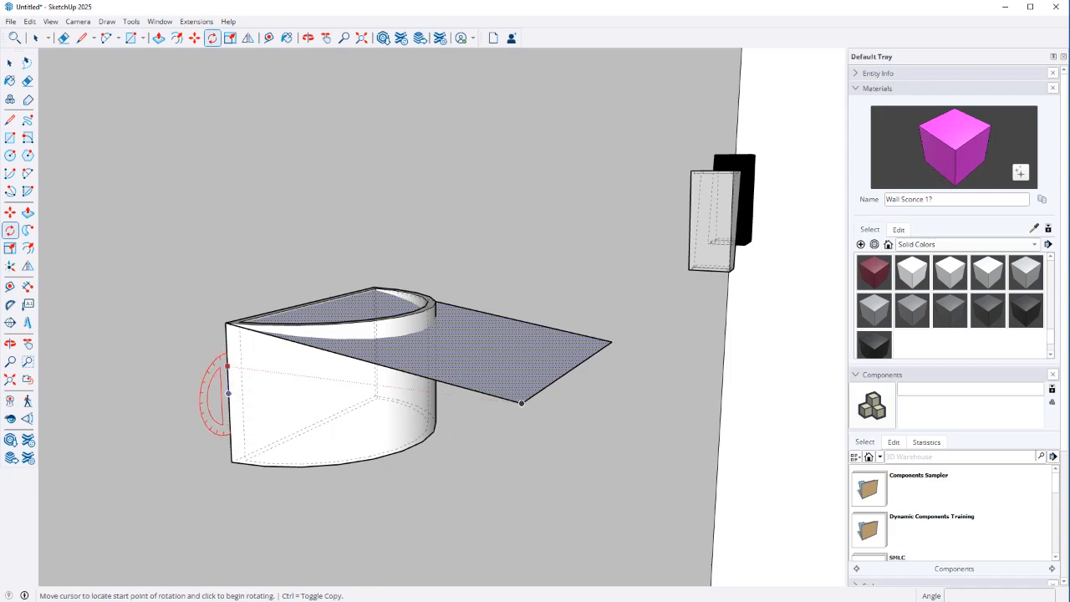
{"action": "key", "text": "ctrl"}
{"action": "left_click", "coordinate": [520, 403]}
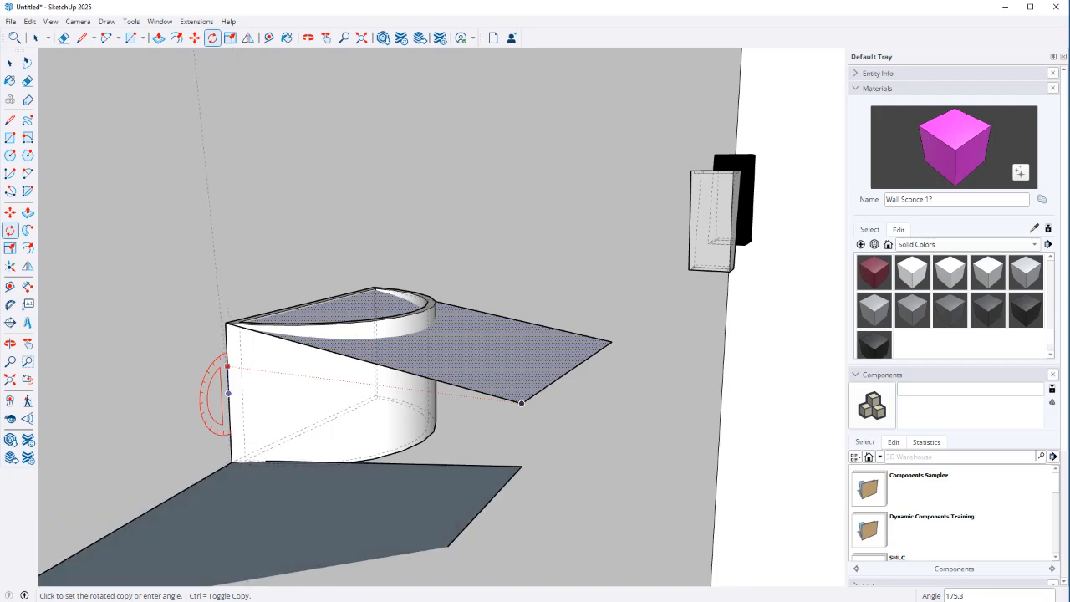
{"action": "key", "text": "Escape"}
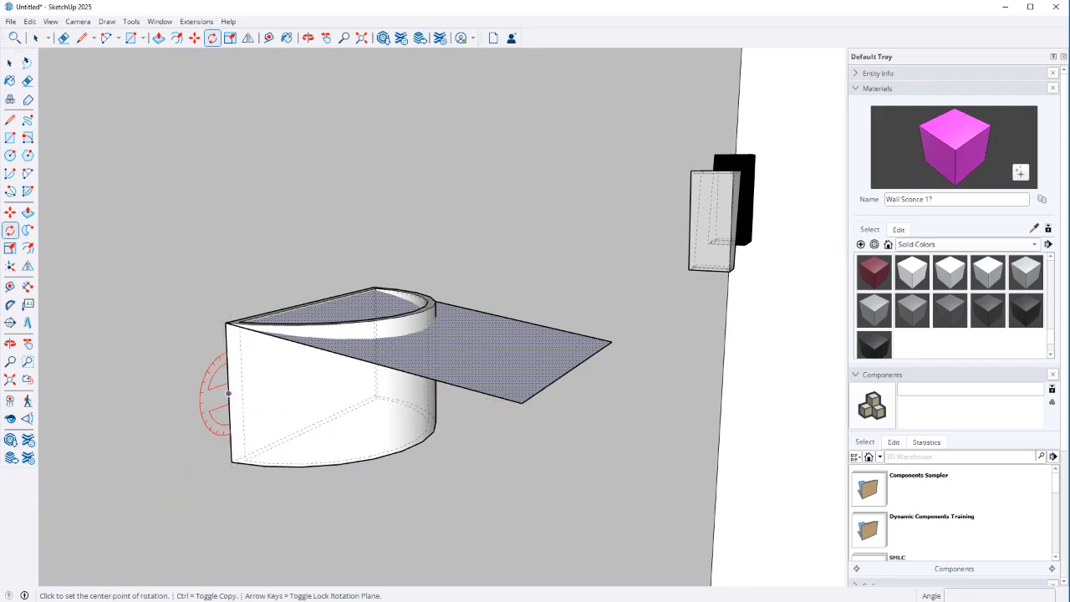
{"action": "left_click", "coordinate": [228, 392]}
{"action": "left_click", "coordinate": [227, 373]}
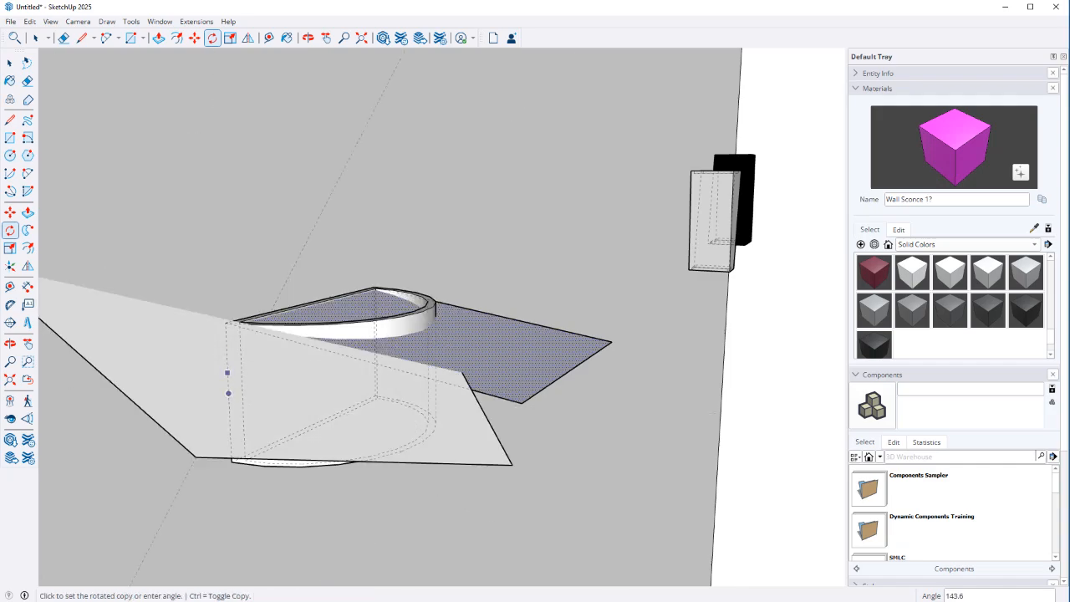
{"action": "key", "text": "Escape"}
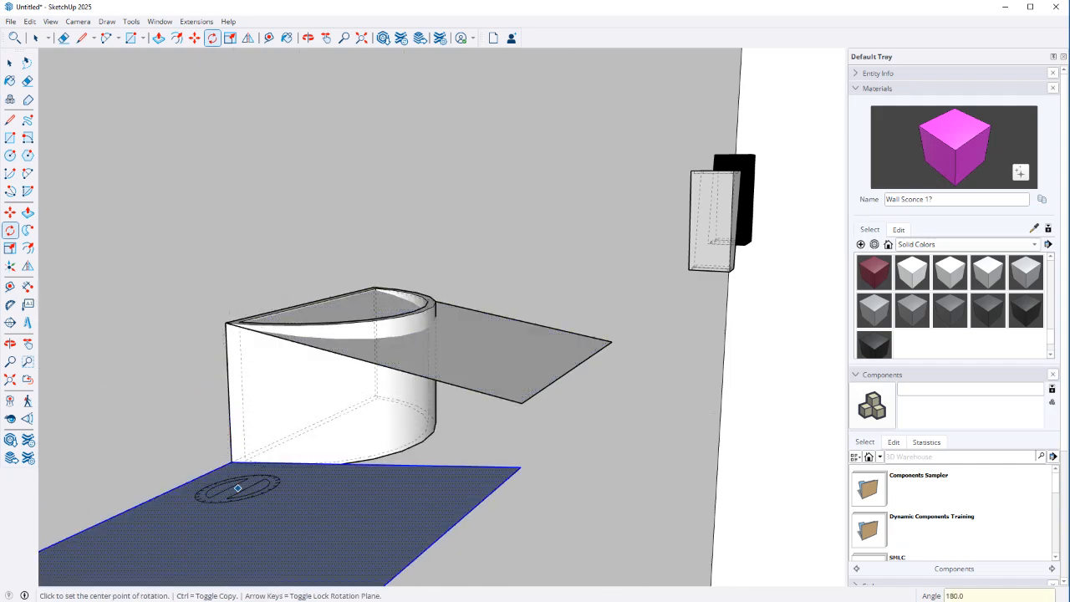
Move the copied sloped face 8" onto the half-round sconce's bottom back edge, extending out from the wall beneath the upper sloped face
{"action": "scroll", "coordinate": [230, 452], "scroll_direction": "down", "scroll_amount": 2}
{"action": "key", "text": "space"}
{"action": "key", "text": "m"}
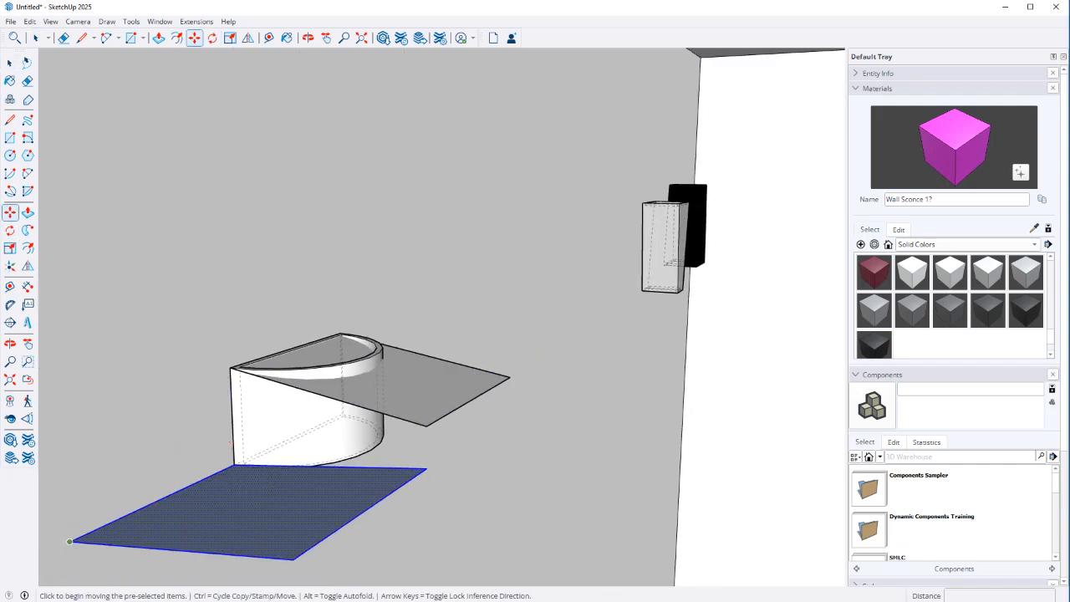
{"action": "left_click", "coordinate": [71, 540]}
{"action": "left_click", "coordinate": [234, 464]}
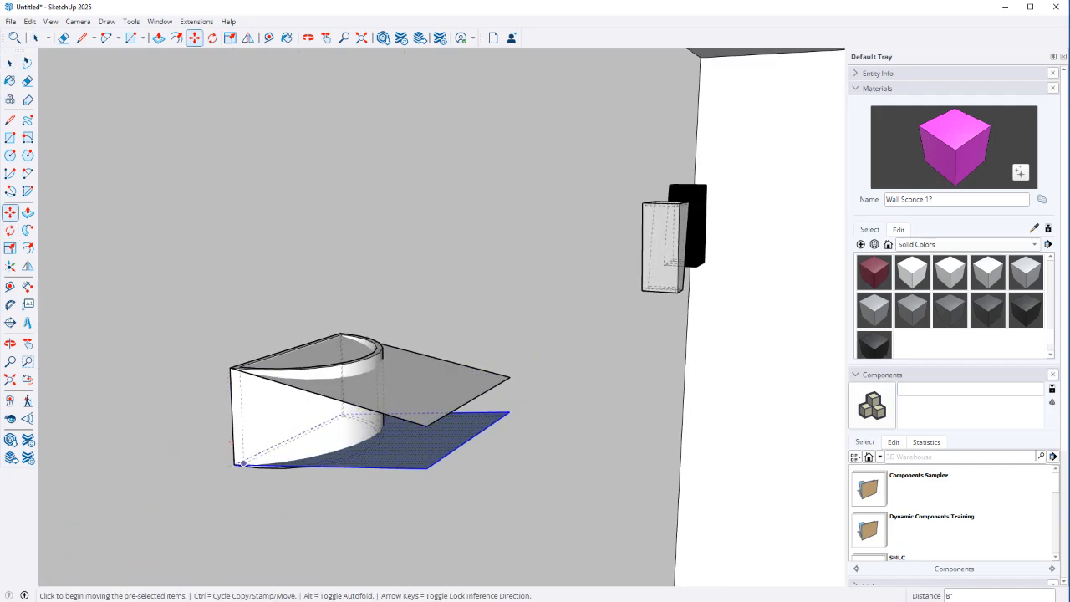
Draw a vertical rectangle joining the outer edges of the upper and lower sloped faces
{"action": "key", "text": "r"}
{"action": "left_click", "coordinate": [509, 377]}
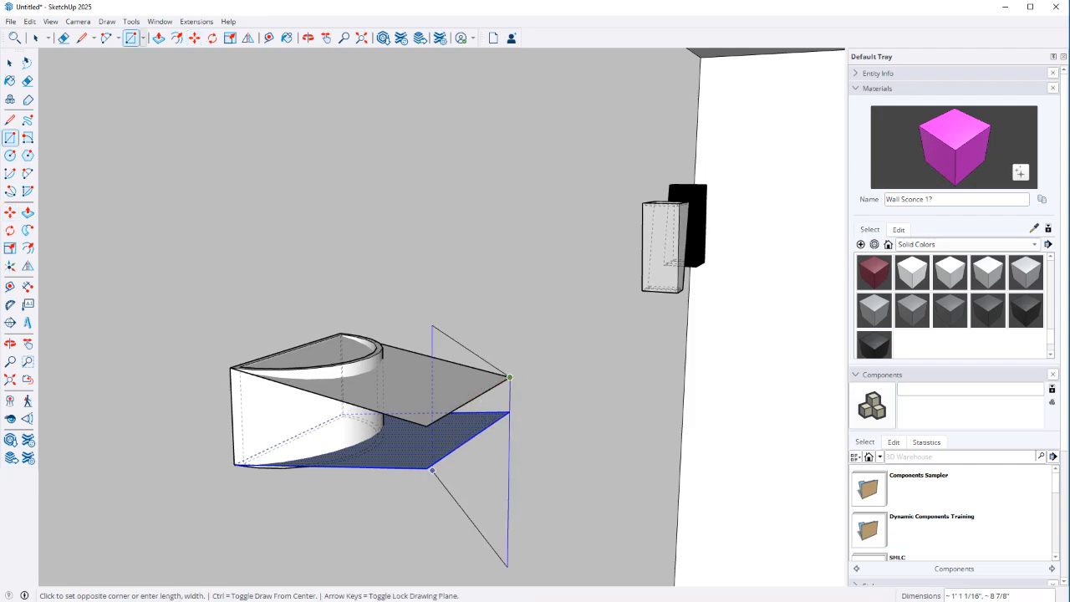
{"action": "left_click", "coordinate": [427, 468]}
Cut all the connected sloped faces and paste them in place inside the half-round sconce group
{"action": "key", "text": "space"}
{"action": "triple_click", "coordinate": [442, 389]}
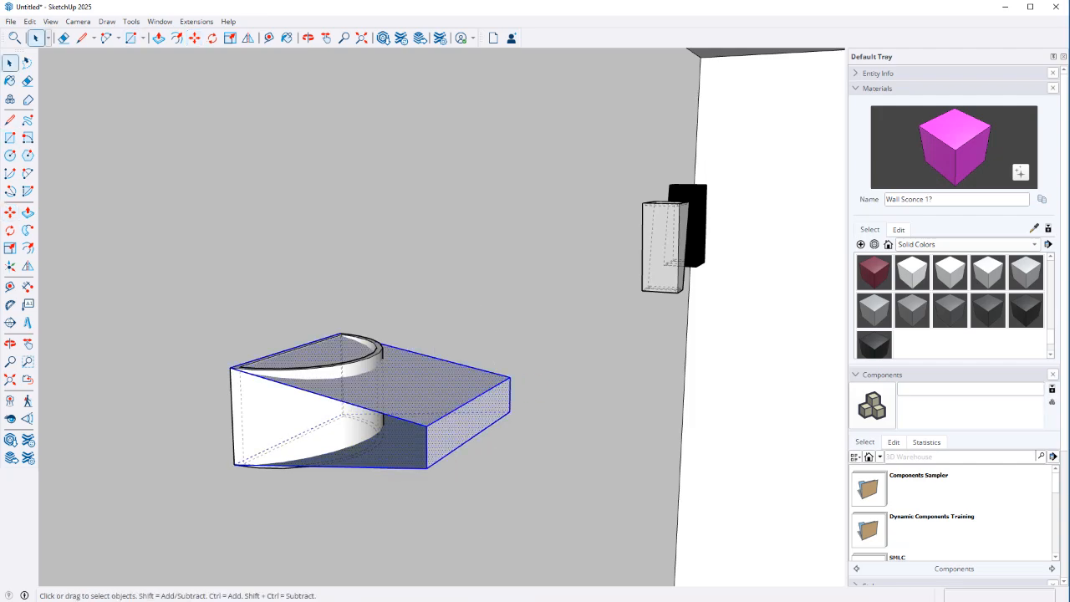
{"action": "scroll", "coordinate": [300, 477], "scroll_direction": "up", "scroll_amount": 2}
{"action": "middle_click_drag", "start_coordinate": [300, 477], "coordinate": [336, 468]}
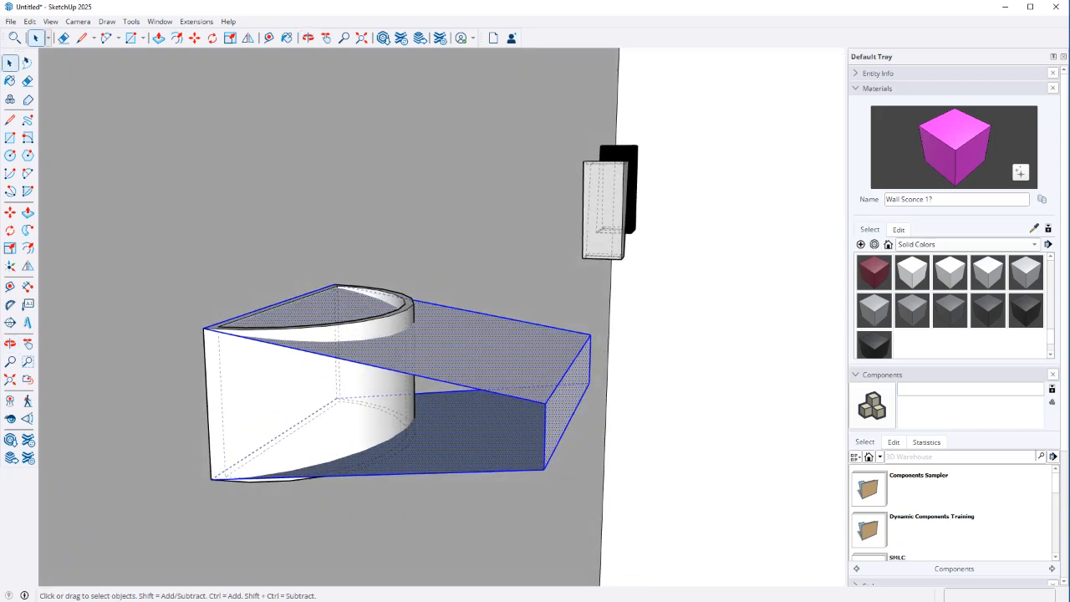
{"action": "key", "text": "Delete"}
{"action": "double_click", "coordinate": [336, 443]}
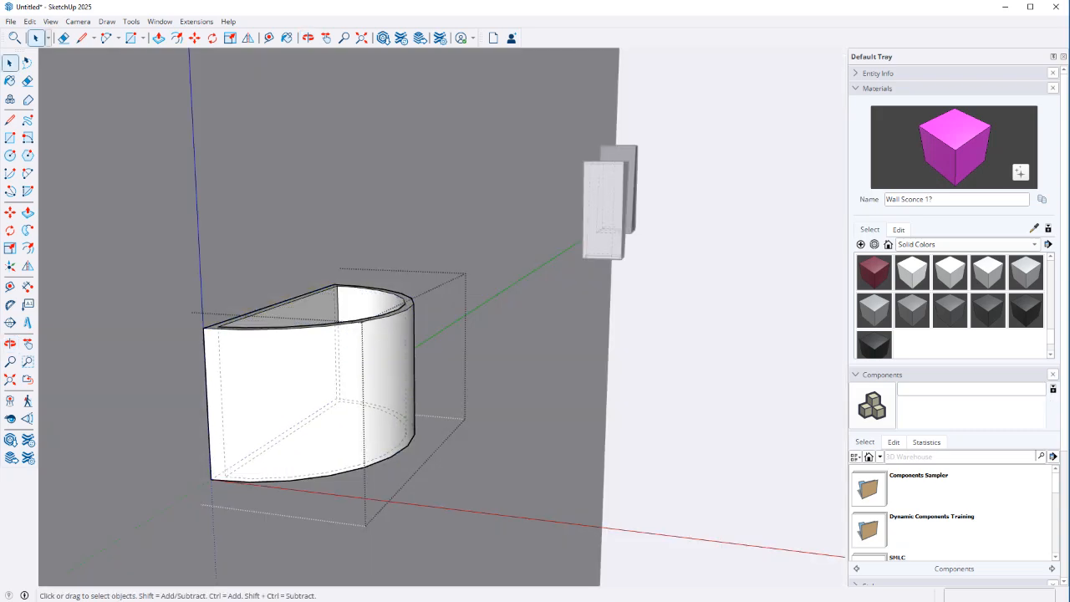
{"action": "left_click", "coordinate": [30, 21]}
{"action": "left_click", "coordinate": [60, 106]}
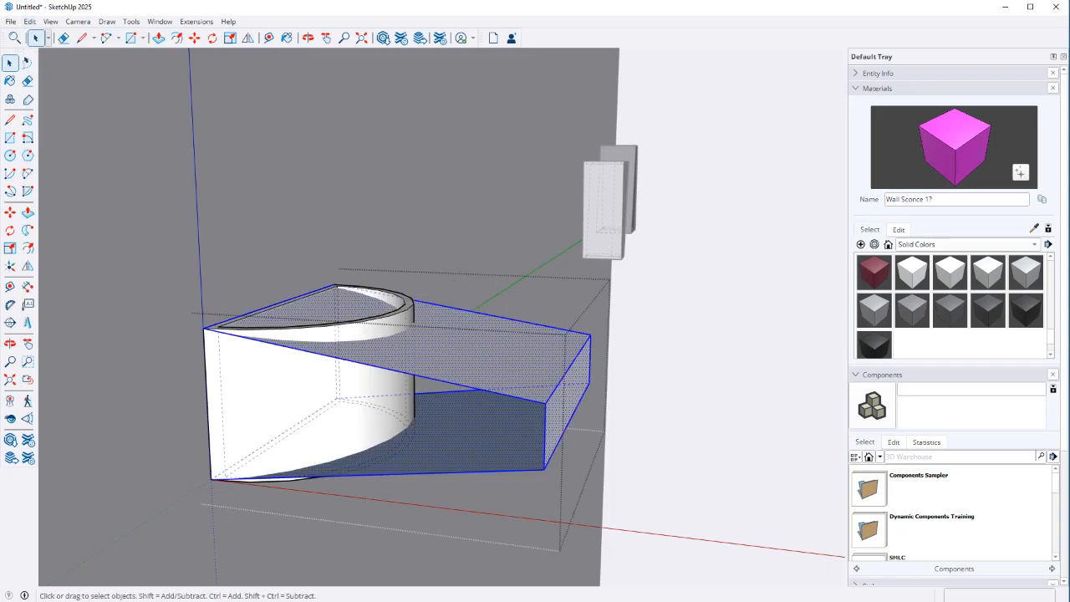
Select everything inside the group and intersect its faces with the selection
{"action": "key", "text": "ctrl+a"}
{"action": "right_click", "coordinate": [285, 413]}
{"action": "mouse_move", "coordinate": [323, 531]}
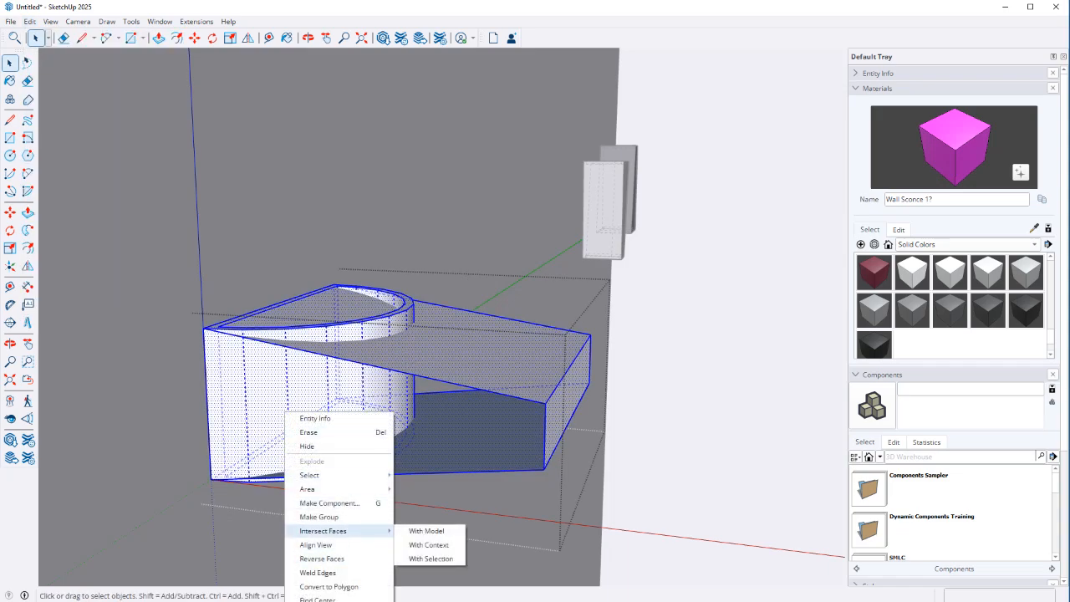
{"action": "left_click", "coordinate": [430, 558]}
Erase the cutting faces' projecting edges and the sconce geometry above and below the sloped cuts
{"action": "middle_click_drag", "start_coordinate": [456, 505], "coordinate": [433, 502]}
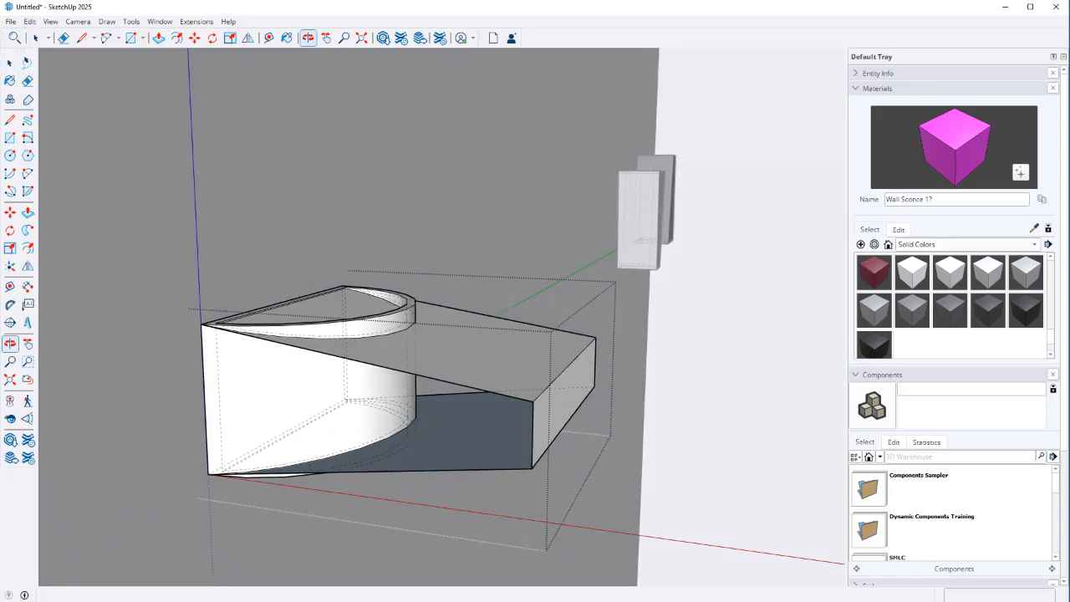
{"action": "key", "text": "e"}
{"action": "mouse_move", "coordinate": [456, 493]}
{"action": "left_mouse_down"}
{"action": "mouse_move", "coordinate": [462, 456]}
{"action": "mouse_move", "coordinate": [566, 401]}
{"action": "mouse_move", "coordinate": [572, 435]}
{"action": "left_mouse_up"}
{"action": "left_click_drag", "start_coordinate": [597, 361], "coordinate": [529, 442]}
{"action": "scroll", "coordinate": [425, 283], "scroll_direction": "up", "scroll_amount": 3}
{"action": "left_click_drag", "start_coordinate": [394, 311], "coordinate": [423, 321]}
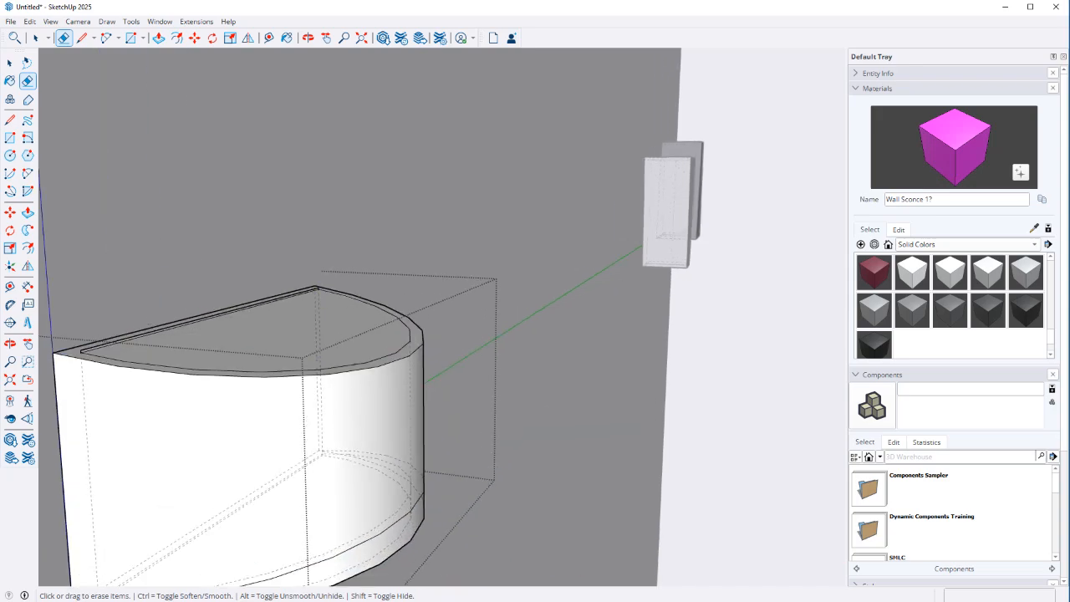
{"action": "left_click_drag", "start_coordinate": [430, 538], "coordinate": [408, 526]}
{"action": "key", "text": "space"}
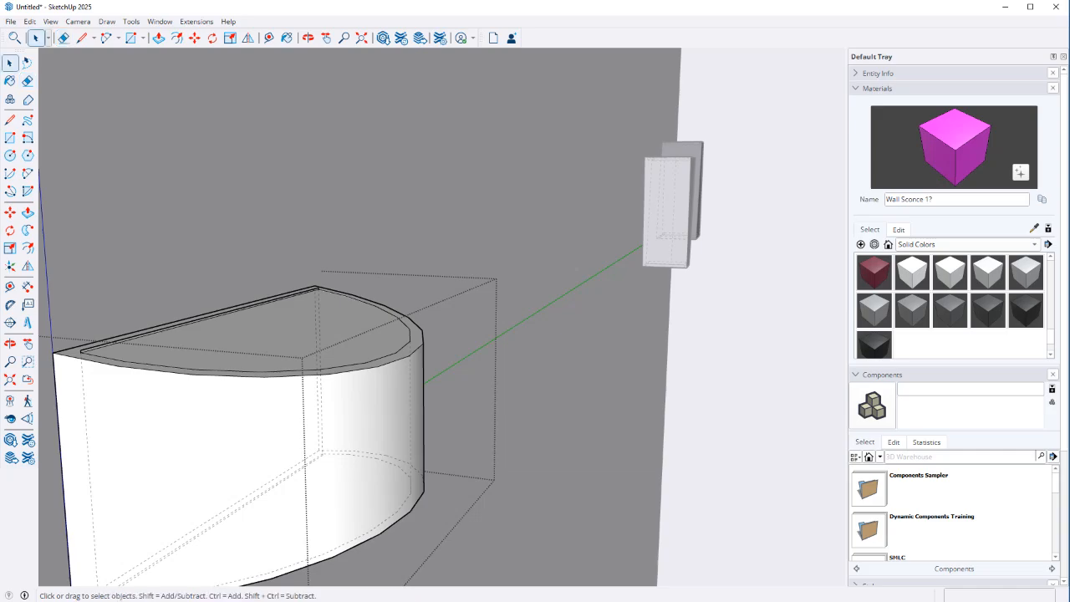
Delete the inner faces covering the sconce's sloped upper and lower openings so it is hollow
{"action": "left_click", "coordinate": [266, 336]}
{"action": "key", "text": "Delete"}
{"action": "middle_click_drag", "start_coordinate": [265, 368], "coordinate": [209, 168]}
{"action": "left_click", "coordinate": [226, 439]}
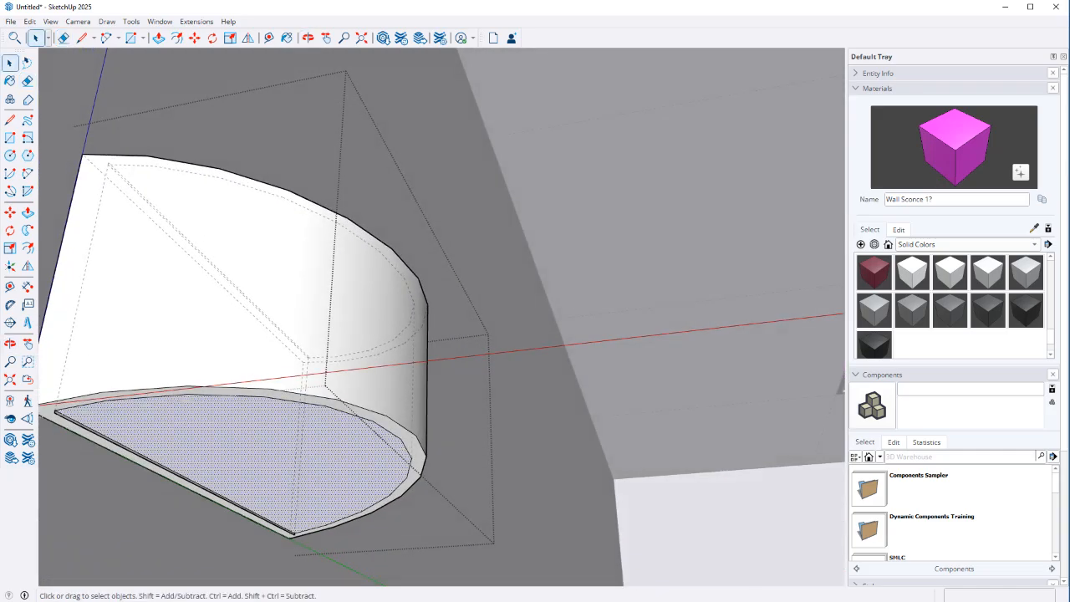
{"action": "key", "text": "Delete"}
{"action": "scroll", "coordinate": [292, 535], "scroll_direction": "up", "scroll_amount": 5}
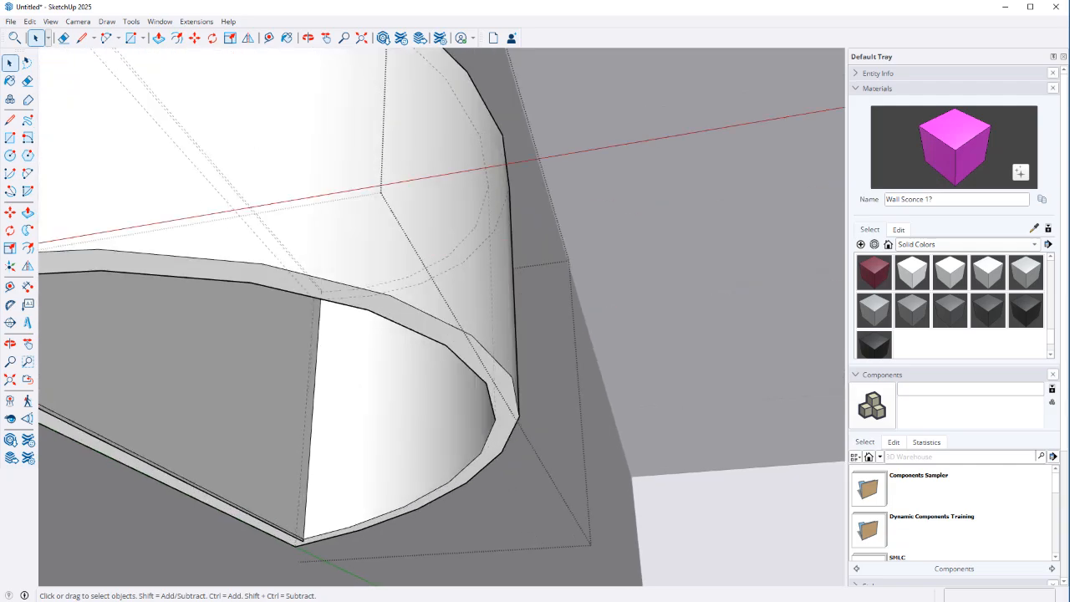
Erase the leftover stray edges around the inner rims of the sconce's upper and lower openings
{"action": "key", "text": "e"}
{"action": "left_click", "coordinate": [288, 514]}
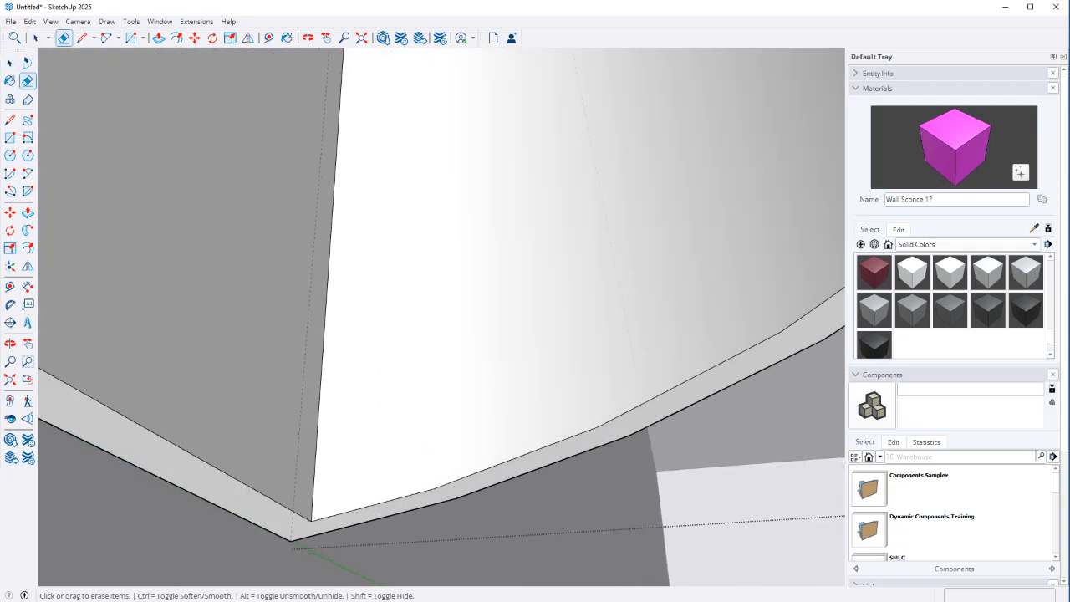
{"action": "scroll", "coordinate": [334, 526], "scroll_direction": "down", "scroll_amount": 7}
{"action": "middle_click_drag", "start_coordinate": [343, 276], "coordinate": [401, 468]}
{"action": "key", "text": "e"}
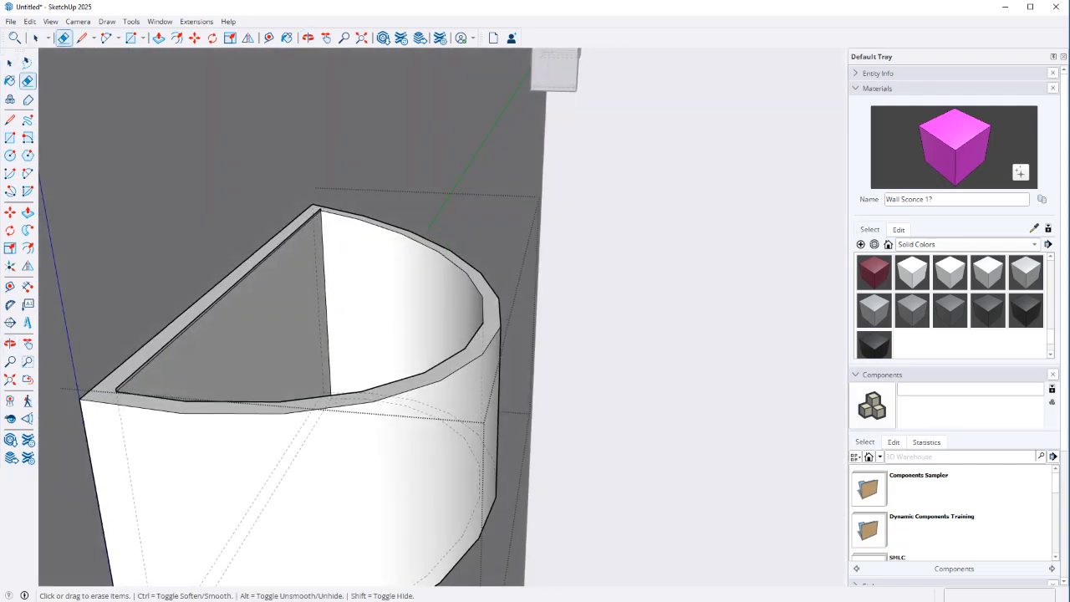
{"action": "scroll", "coordinate": [256, 318], "scroll_direction": "up", "scroll_amount": 3}
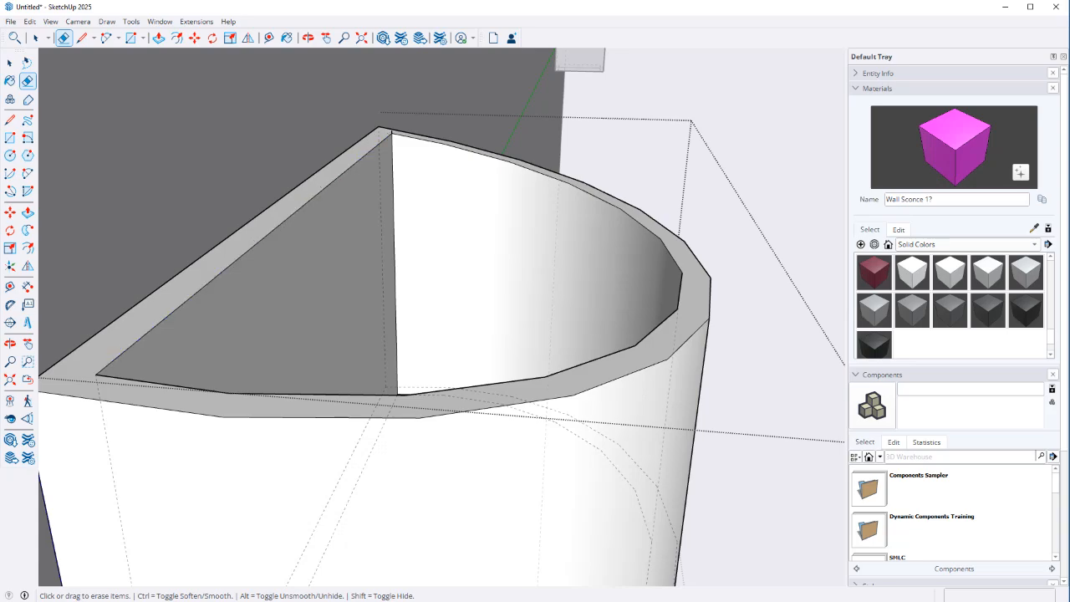
{"action": "scroll", "coordinate": [418, 125], "scroll_direction": "up", "scroll_amount": 3}
{"action": "scroll", "coordinate": [344, 165], "scroll_direction": "down", "scroll_amount": 5}
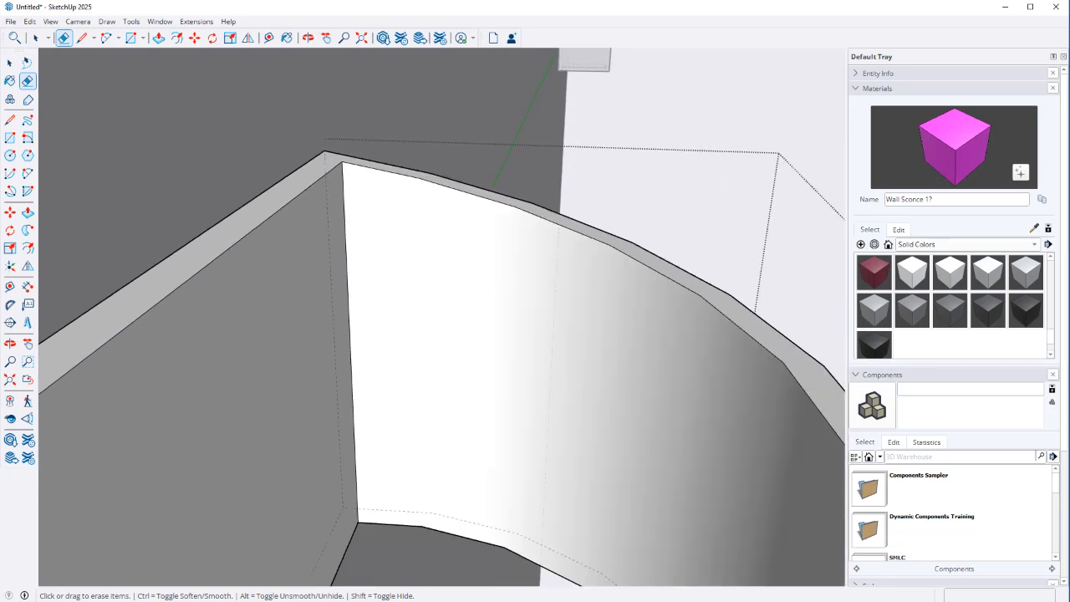
{"action": "middle_click_drag", "start_coordinate": [284, 443], "coordinate": [251, 368]}
{"action": "scroll", "coordinate": [264, 274], "scroll_direction": "down", "scroll_amount": 2}
{"action": "scroll", "coordinate": [184, 230], "scroll_direction": "up", "scroll_amount": 3}
{"action": "scroll", "coordinate": [184, 255], "scroll_direction": "up", "scroll_amount": 2}
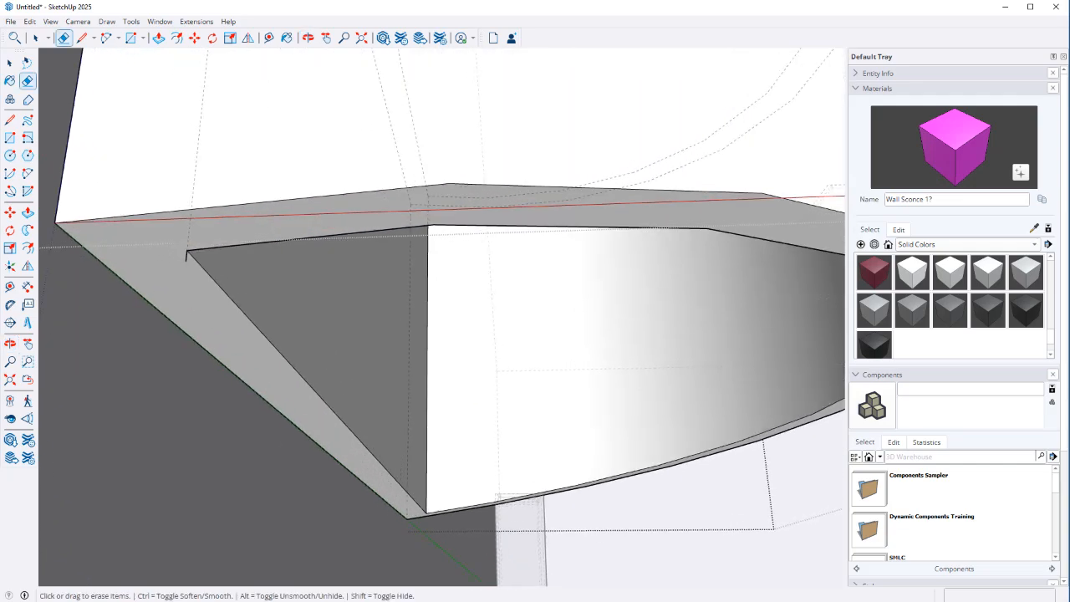
Select all of the half-round sconce's geometry and paint it with the M06_Steel_Smoke material
{"action": "key", "text": "space"}
{"action": "key", "text": "ctrl+a"}
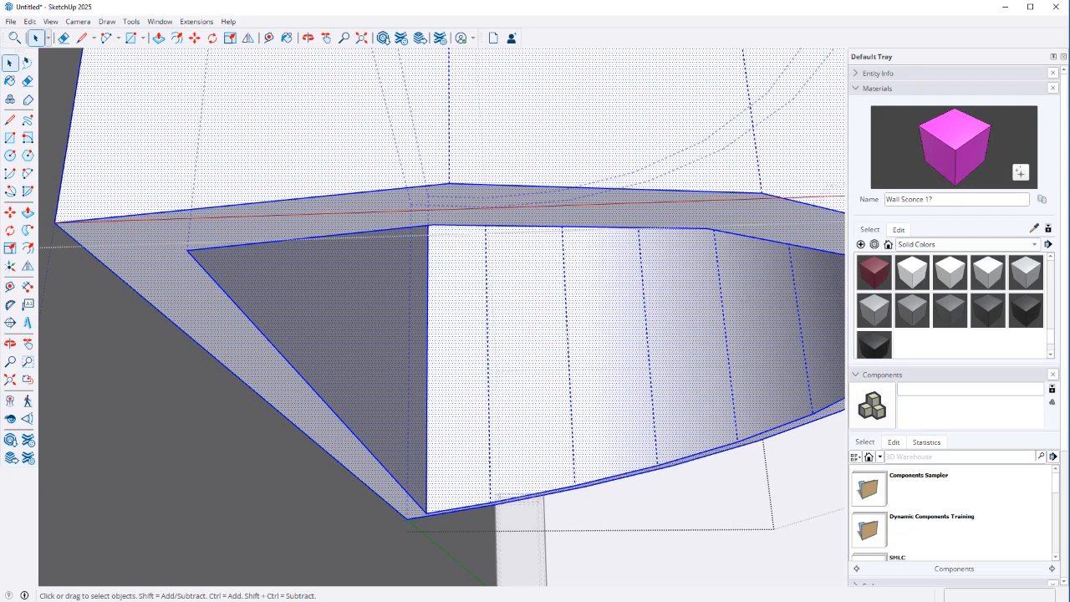
{"action": "left_click", "coordinate": [949, 309]}
{"action": "left_click", "coordinate": [535, 335]}
{"action": "key", "text": "space"}
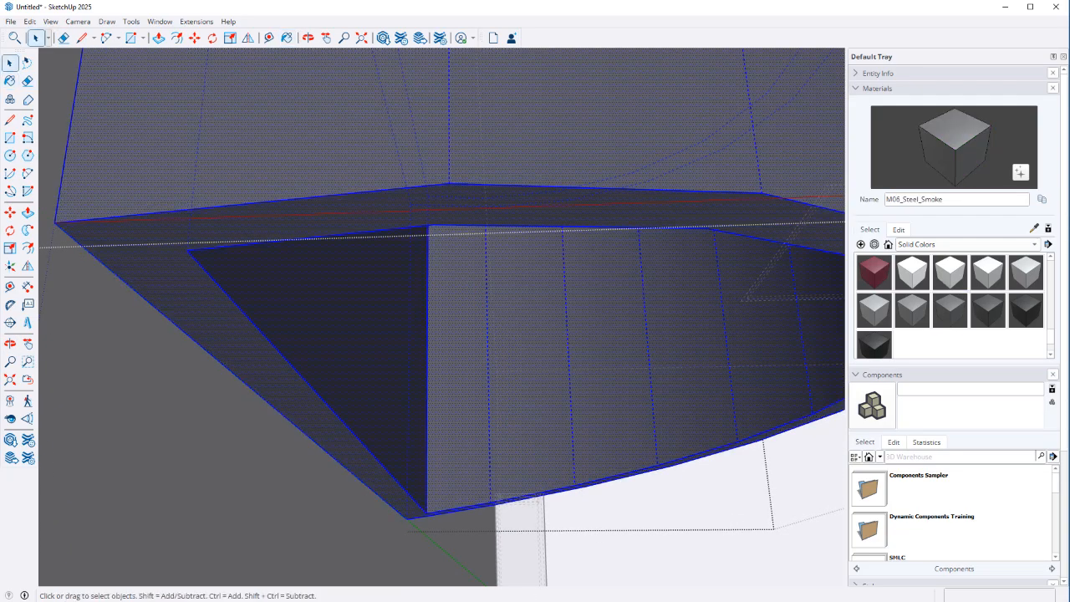
Sample the magenta "Wall Sconce 1?" material from the inner face of the tapered light wall sconce
{"action": "middle_click_drag", "start_coordinate": [417, 335], "coordinate": [418, 250]}
{"action": "scroll", "coordinate": [418, 335], "scroll_direction": "down", "scroll_amount": 5}
{"action": "middle_click_drag", "start_coordinate": [418, 293], "coordinate": [418, 376]}
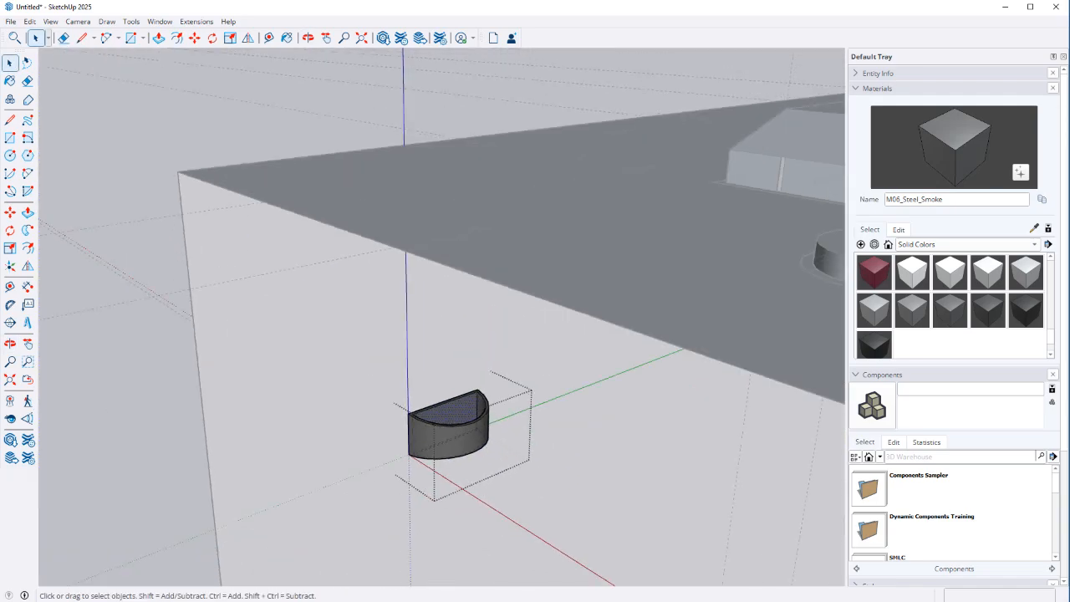
{"action": "middle_click_drag", "start_coordinate": [443, 334], "coordinate": [485, 292]}
{"action": "scroll", "coordinate": [443, 376], "scroll_direction": "up", "scroll_amount": 3}
{"action": "scroll", "coordinate": [443, 377], "scroll_direction": "down", "scroll_amount": 2}
{"action": "left_click", "coordinate": [1034, 228]}
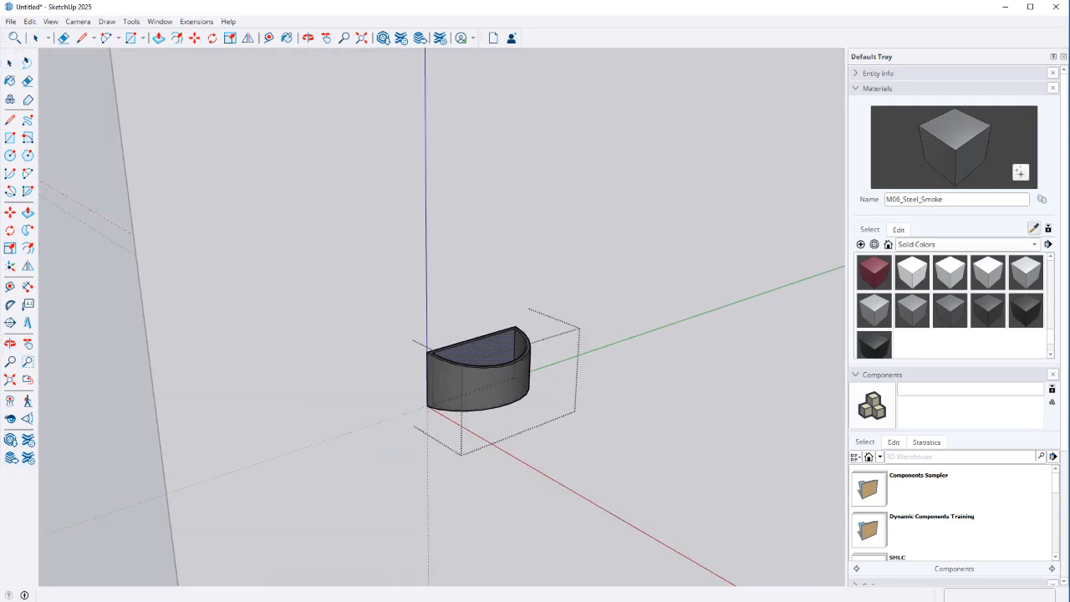
{"action": "key", "text": "h"}
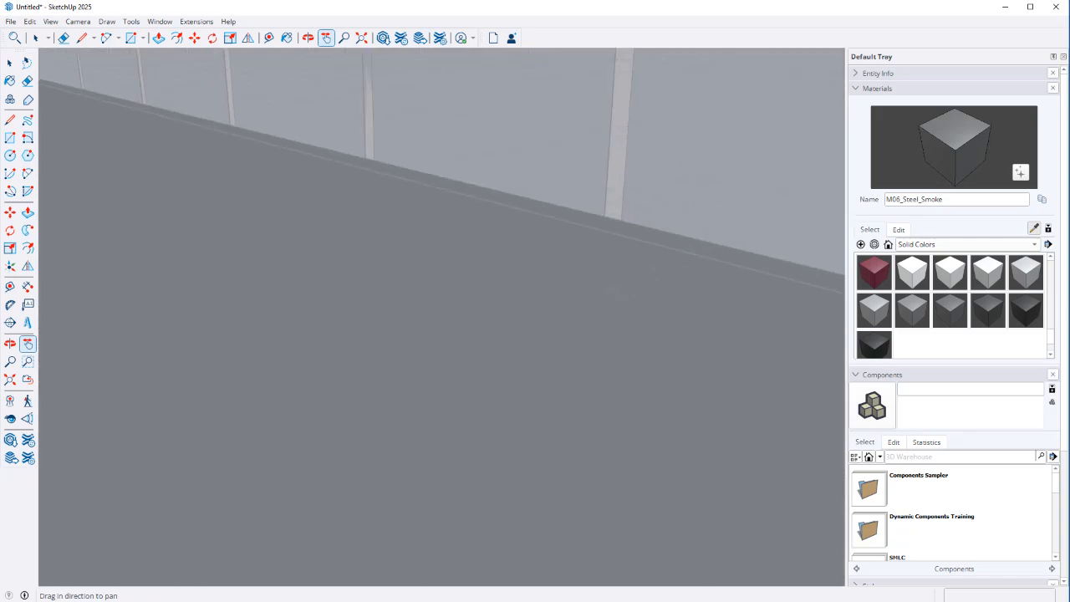
{"action": "middle_click_drag", "start_coordinate": [468, 351], "coordinate": [451, 251], "text": "shift"}
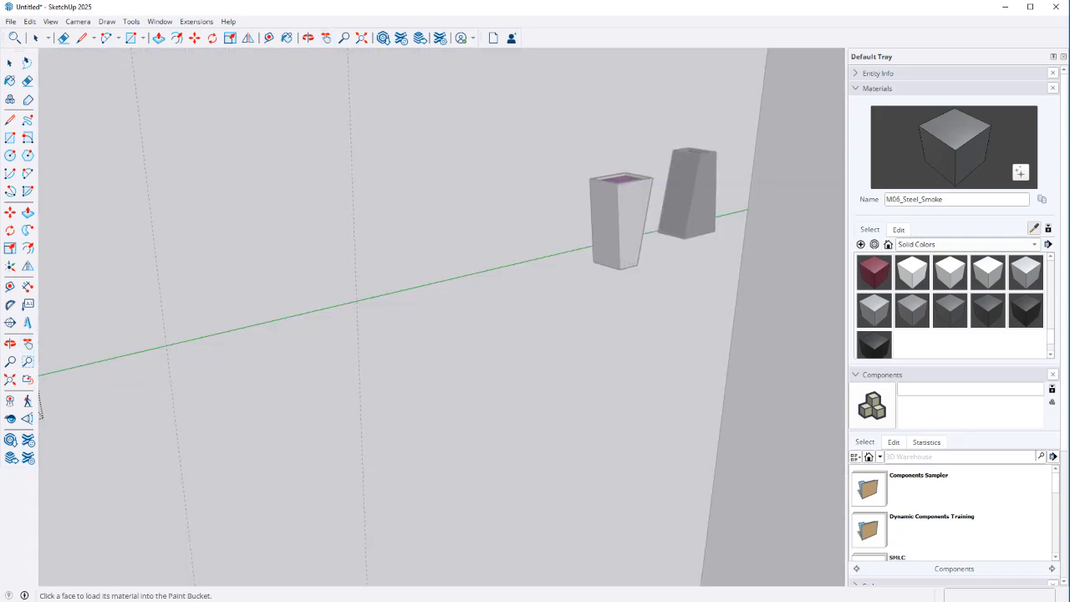
{"action": "scroll", "coordinate": [620, 178], "scroll_direction": "up", "scroll_amount": 5}
{"action": "left_click", "coordinate": [628, 191]}
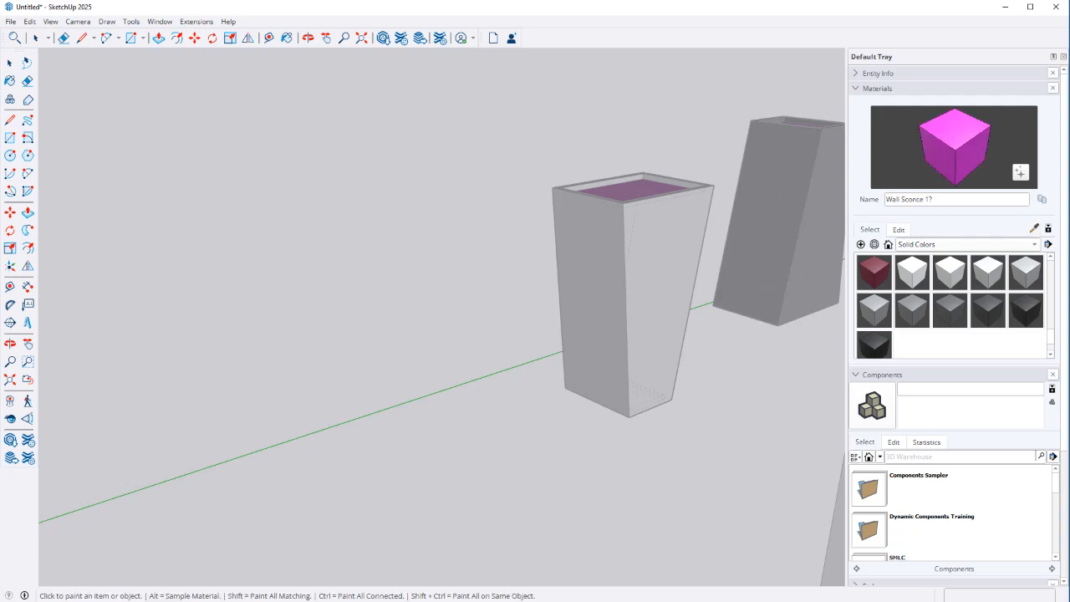
Paint the inside faces of the half-round sconce with the "Wall Sconce 1?" material and leave the group
{"action": "scroll", "coordinate": [628, 191], "scroll_direction": "down", "scroll_amount": 3}
{"action": "mouse_move", "coordinate": [629, 191]}
{"action": "middle_mouse_down", "text": "shift"}
{"action": "mouse_move", "coordinate": [616, 220]}
{"action": "mouse_move", "coordinate": [718, 109]}
{"action": "mouse_move", "coordinate": [757, 317]}
{"action": "middle_mouse_up", "text": "shift"}
{"action": "middle_click_drag", "start_coordinate": [577, 318], "coordinate": [699, 334]}
{"action": "key", "text": "space"}
{"action": "key", "text": "b"}
{"action": "left_click", "coordinate": [523, 231]}
{"action": "key", "text": "space"}
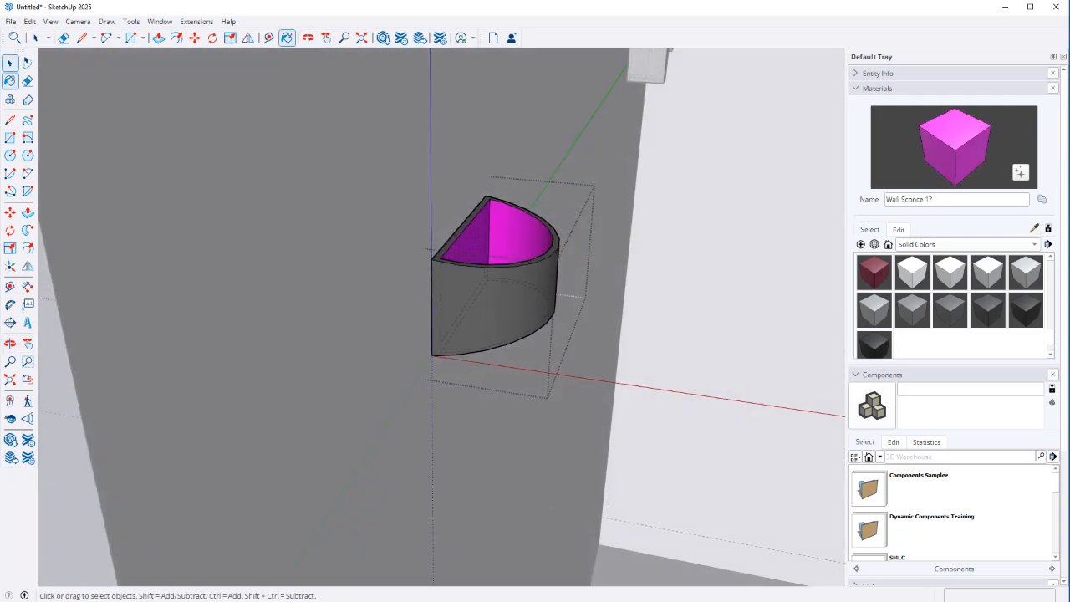
{"action": "left_click", "coordinate": [510, 418]}
Examine the finished half-round sconce from below and from outside the room, alongside the other light fixtures
{"action": "scroll", "coordinate": [506, 418], "scroll_direction": "down", "scroll_amount": 8}
{"action": "middle_click_drag", "start_coordinate": [511, 443], "coordinate": [464, 209]}
{"action": "scroll", "coordinate": [495, 370], "scroll_direction": "up", "scroll_amount": 4}
{"action": "scroll", "coordinate": [459, 175], "scroll_direction": "up", "scroll_amount": 3}
{"action": "scroll", "coordinate": [372, 219], "scroll_direction": "down", "scroll_amount": 4}
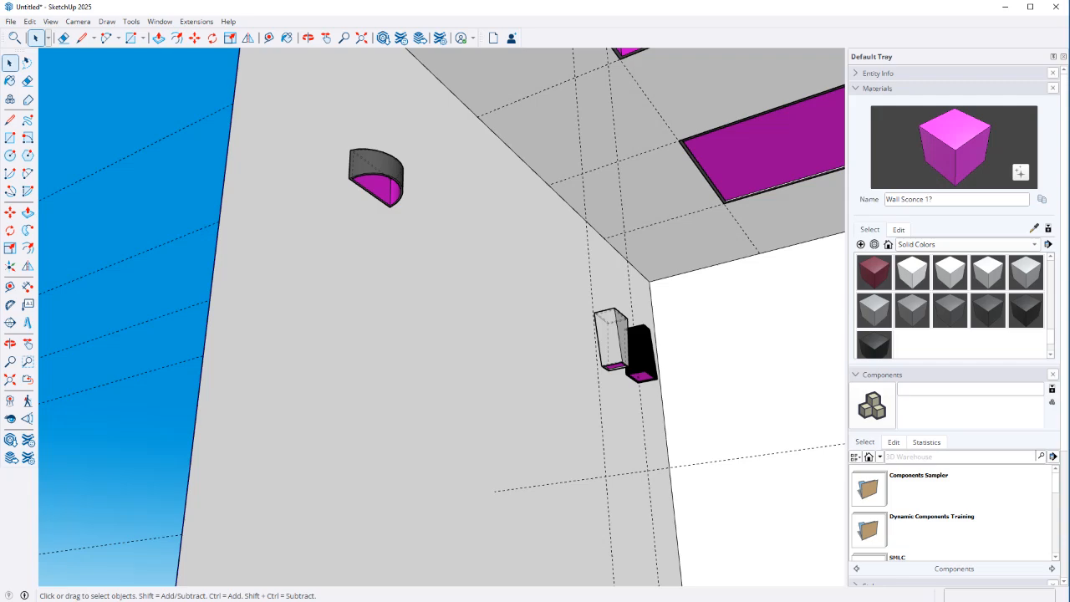
{"action": "scroll", "coordinate": [669, 292], "scroll_direction": "down", "scroll_amount": 3}
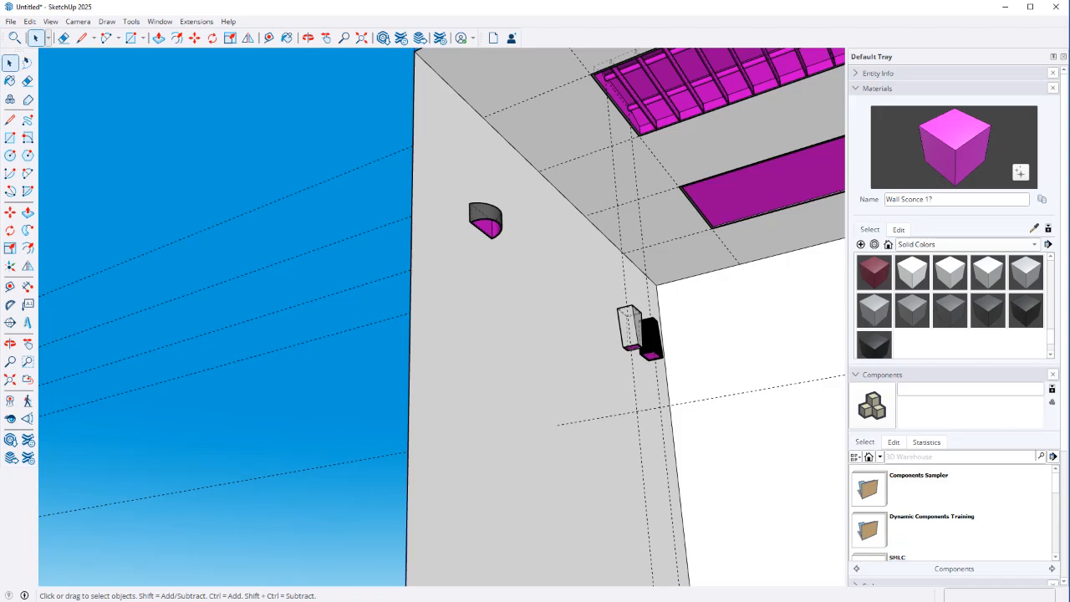
{"action": "mouse_move", "coordinate": [502, 250]}
{"action": "middle_mouse_down"}
{"action": "mouse_move", "coordinate": [501, 393]}
{"action": "mouse_move", "coordinate": [577, 468]}
{"action": "mouse_move", "coordinate": [511, 402]}
{"action": "mouse_move", "coordinate": [167, 271]}
{"action": "mouse_move", "coordinate": [368, 347]}
{"action": "mouse_move", "coordinate": [376, 184]}
{"action": "mouse_move", "coordinate": [313, 196]}
{"action": "mouse_move", "coordinate": [327, 347]}
{"action": "middle_mouse_up"}
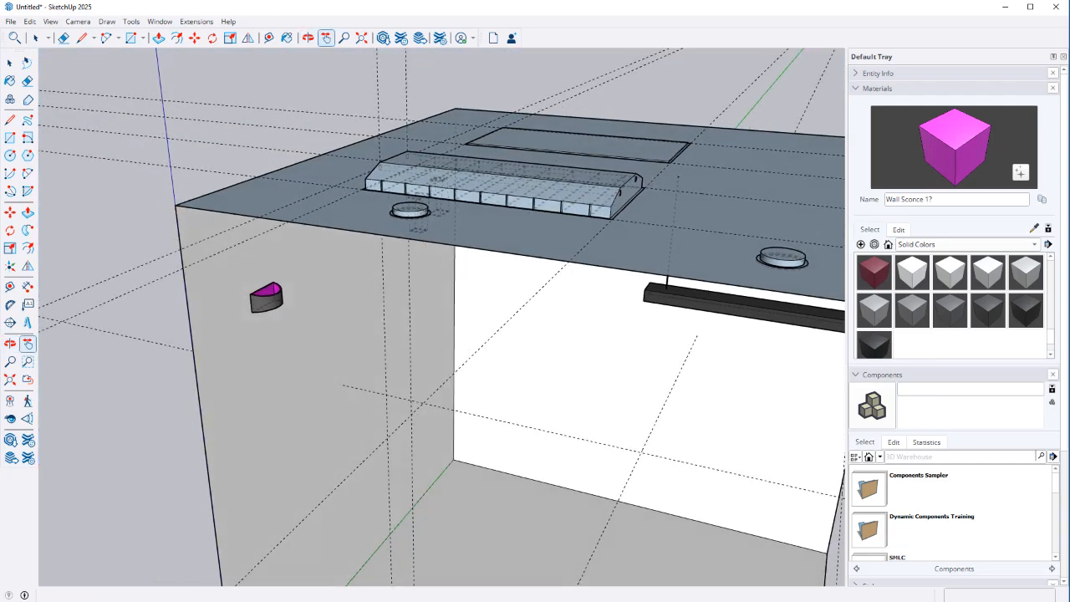
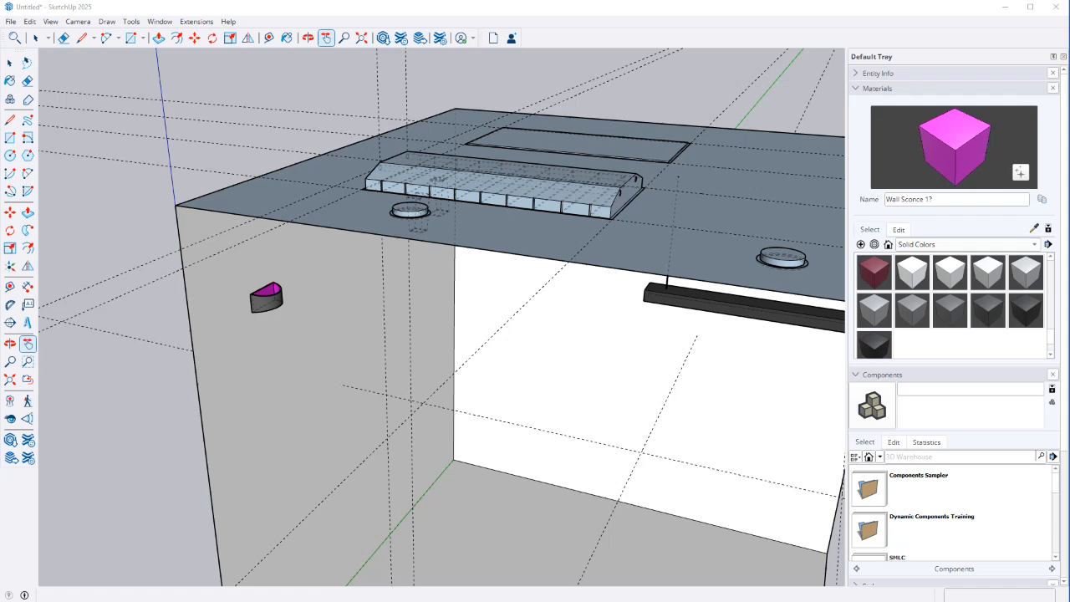
Draw a vertical rectangular face 4 inches wide and 2 inches tall, standing on the room floor near the front edge
{"action": "mouse_move", "coordinate": [387, 548]}
{"action": "left_mouse_down"}
{"action": "mouse_move", "coordinate": [290, 227]}
{"action": "mouse_move", "coordinate": [247, 237]}
{"action": "left_mouse_up"}
{"action": "scroll", "coordinate": [291, 226], "scroll_direction": "up", "scroll_amount": 3}
{"action": "key", "text": "e"}
{"action": "middle_click_drag", "start_coordinate": [331, 281], "coordinate": [383, 285]}
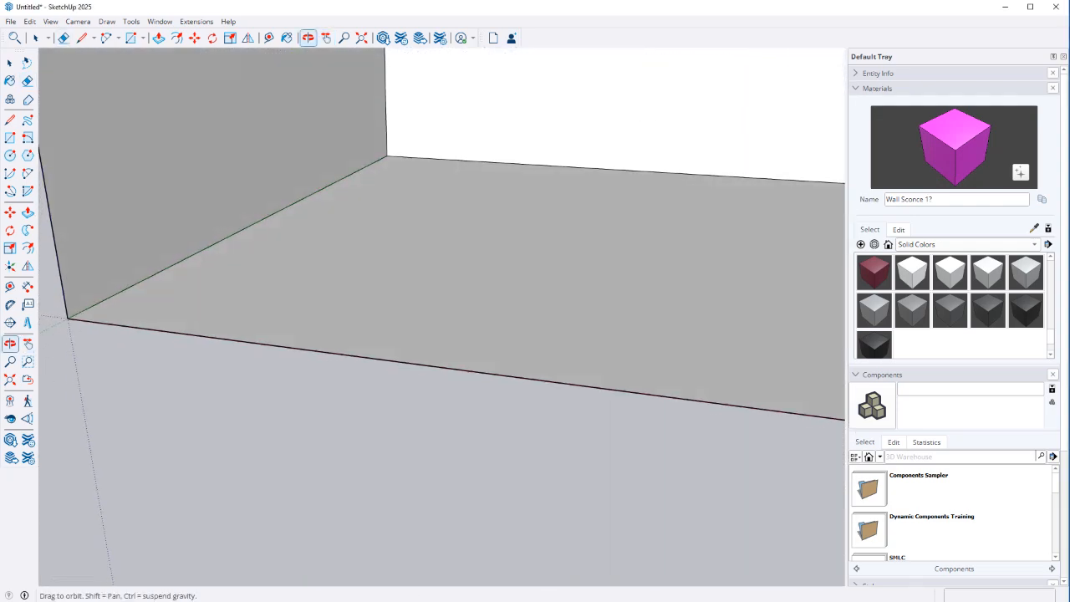
{"action": "scroll", "coordinate": [383, 285], "scroll_direction": "up", "scroll_amount": 2}
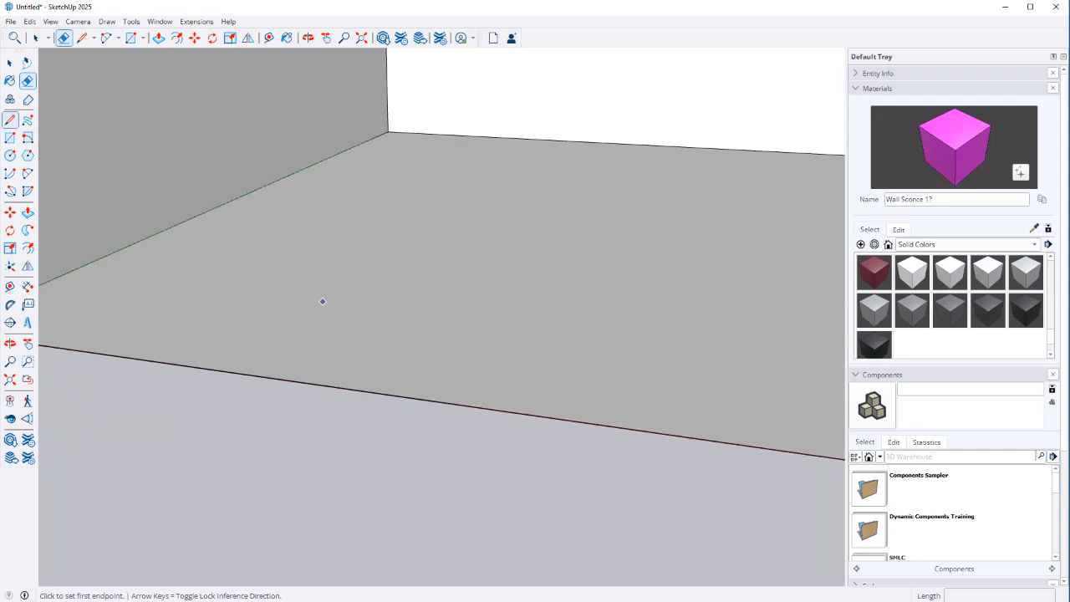
{"action": "key", "text": "l"}
{"action": "left_click", "coordinate": [330, 318]}
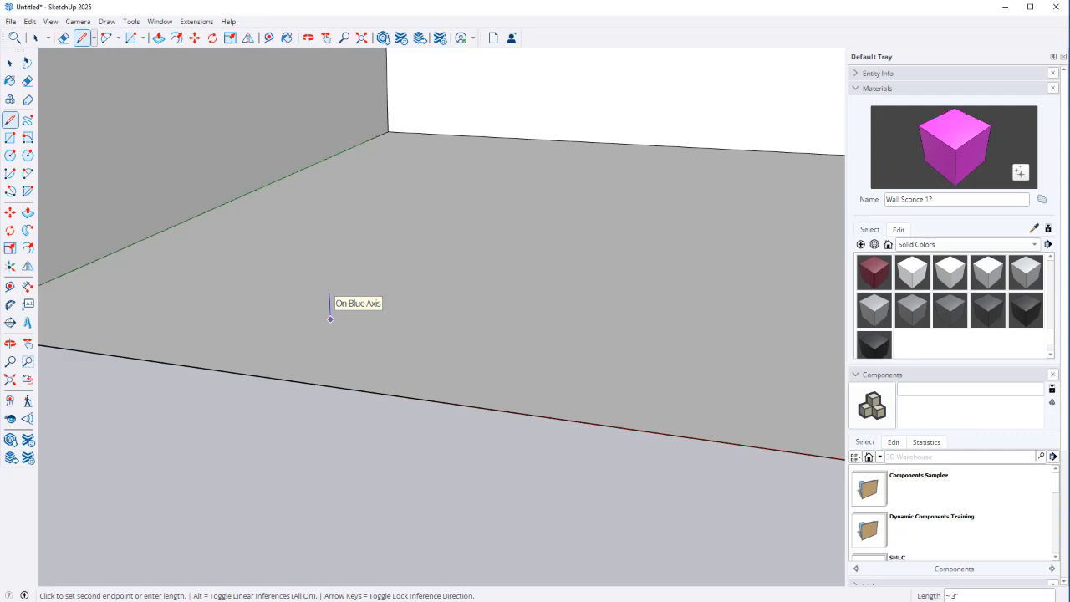
{"action": "type", "text": "2"}
{"action": "key", "text": "Return"}
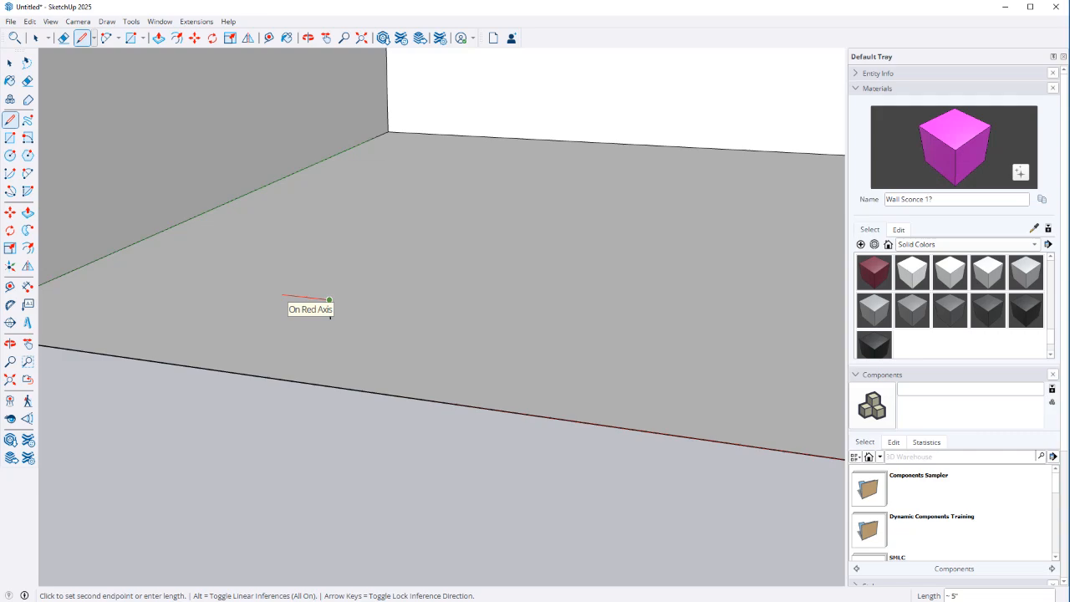
{"action": "left_click", "coordinate": [292, 295]}
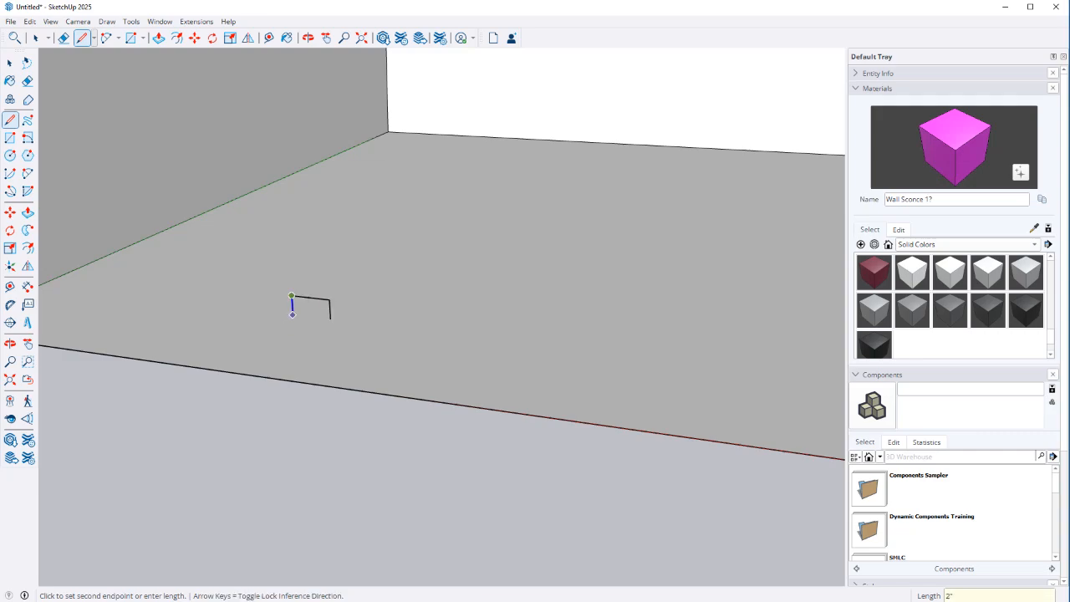
{"action": "left_click", "coordinate": [330, 319]}
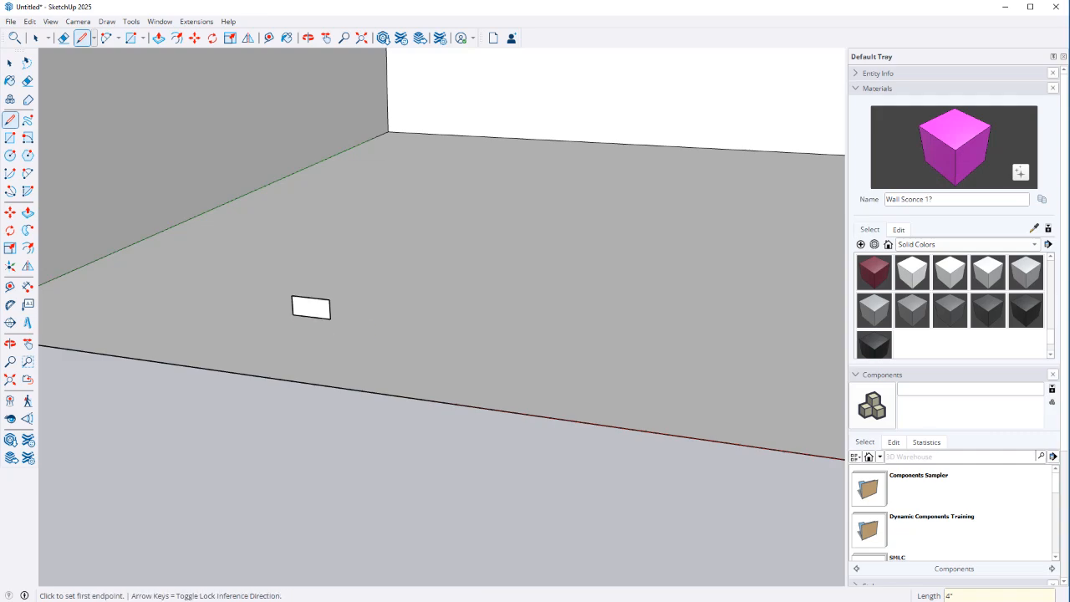
Draw a horizontal circle of 4-inch radius on the floor, centred on the small rectangle's lower inner corner
{"action": "key", "text": "c"}
{"action": "left_click", "coordinate": [331, 319]}
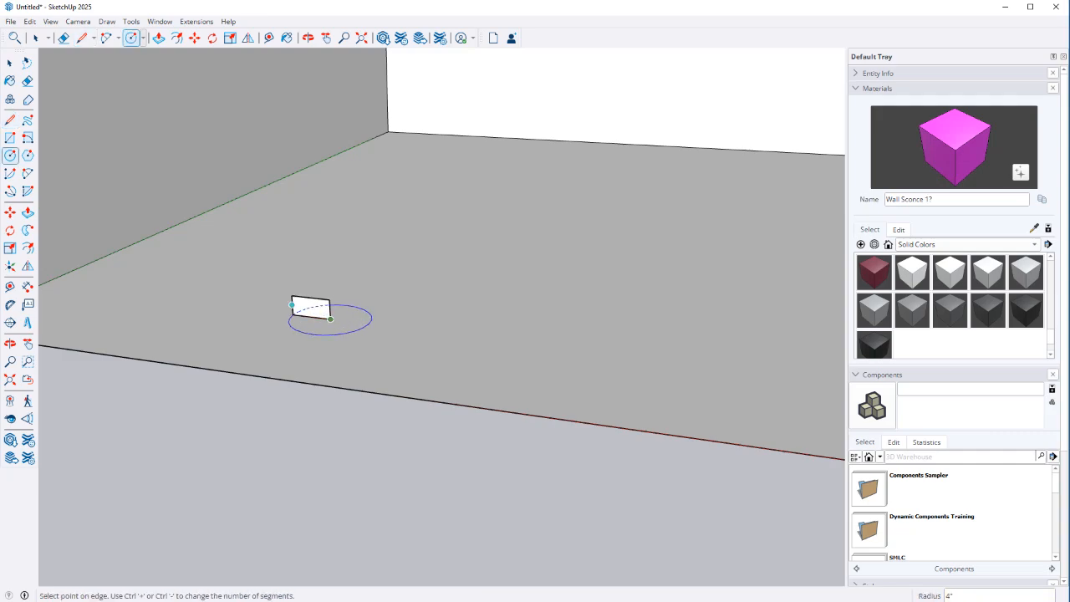
{"action": "left_click", "coordinate": [292, 315]}
{"action": "key", "text": "space"}
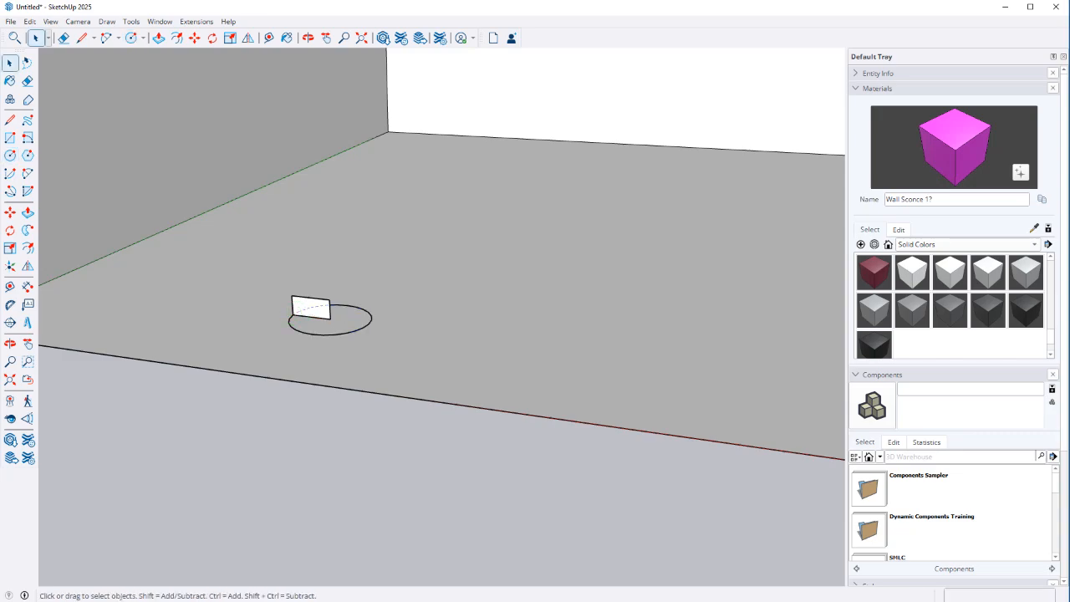
Draw a 6-foot vertical line straight up from the centre of the floor circle
{"action": "middle_click_drag", "start_coordinate": [295, 317], "coordinate": [319, 323]}
{"action": "scroll", "coordinate": [326, 317], "scroll_direction": "up", "scroll_amount": 5}
{"action": "scroll", "coordinate": [351, 317], "scroll_direction": "down", "scroll_amount": 5}
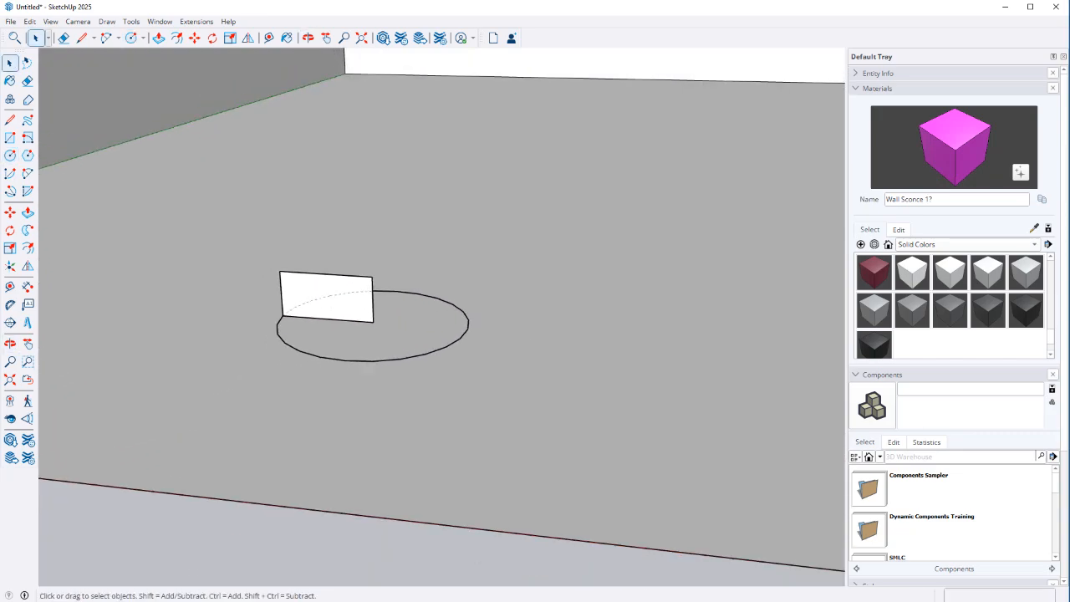
{"action": "key", "text": "l"}
{"action": "left_click", "coordinate": [372, 318]}
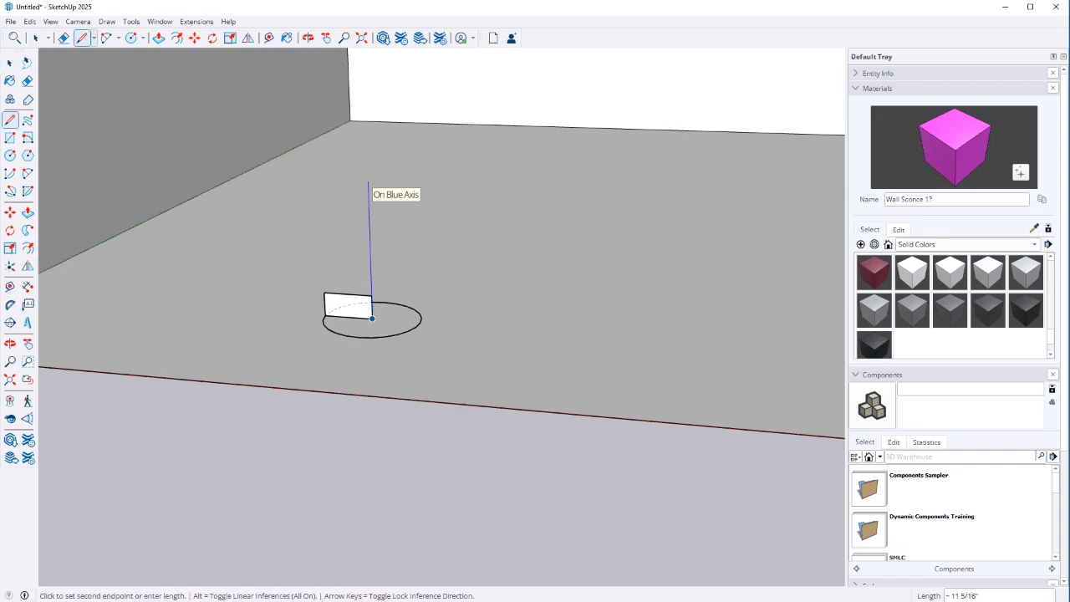
{"action": "type", "text": "6'"}
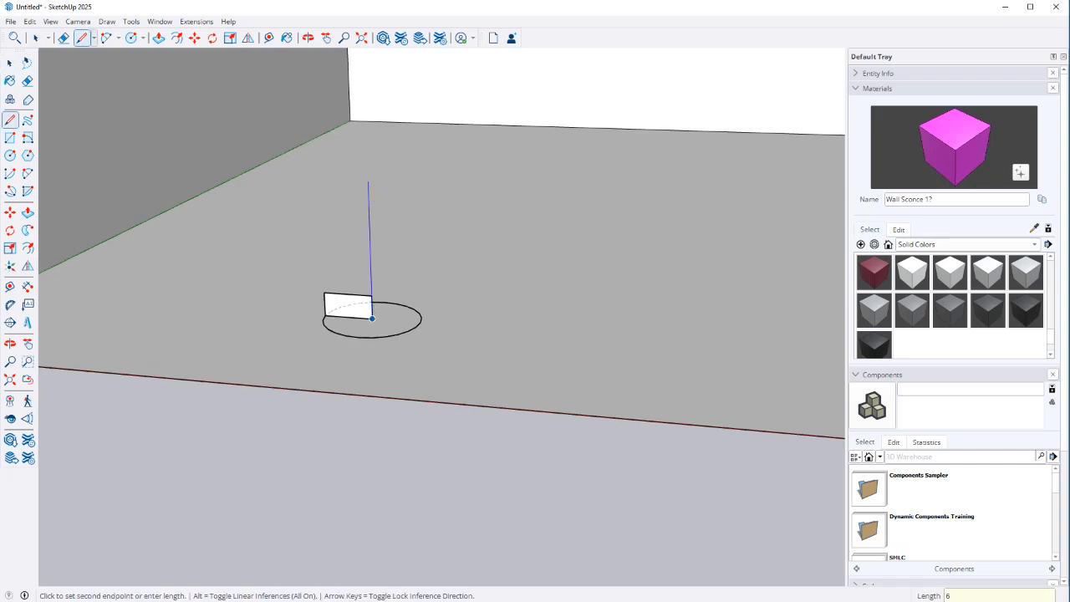
{"action": "key", "text": "Return"}
{"action": "scroll", "coordinate": [454, 376], "scroll_direction": "down", "scroll_amount": 3}
{"action": "key", "text": "space"}
Draw a 4-inch horizontal line from the vertical line's upper end, ending in line with the small rectangle's outer edge
{"action": "scroll", "coordinate": [396, 303], "scroll_direction": "down", "scroll_amount": 4}
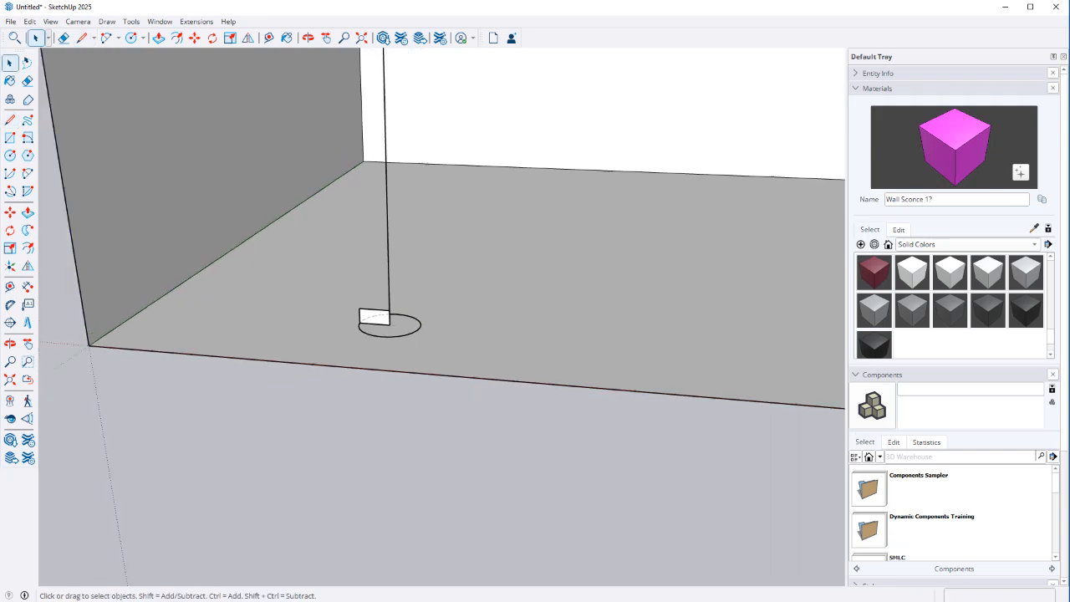
{"action": "middle_click_drag", "start_coordinate": [396, 303], "coordinate": [403, 333]}
{"action": "scroll", "coordinate": [403, 333], "scroll_direction": "down", "scroll_amount": 3}
{"action": "scroll", "coordinate": [368, 151], "scroll_direction": "up", "scroll_amount": 7}
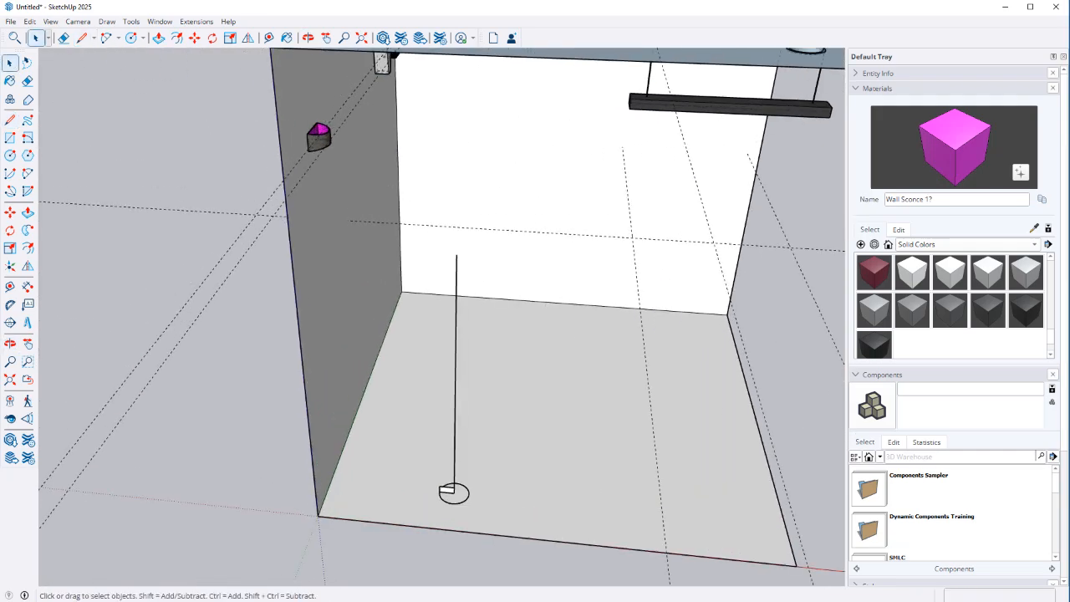
{"action": "middle_click_drag", "start_coordinate": [481, 276], "coordinate": [467, 556]}
{"action": "key", "text": "l"}
{"action": "scroll", "coordinate": [466, 557], "scroll_direction": "down", "scroll_amount": 3}
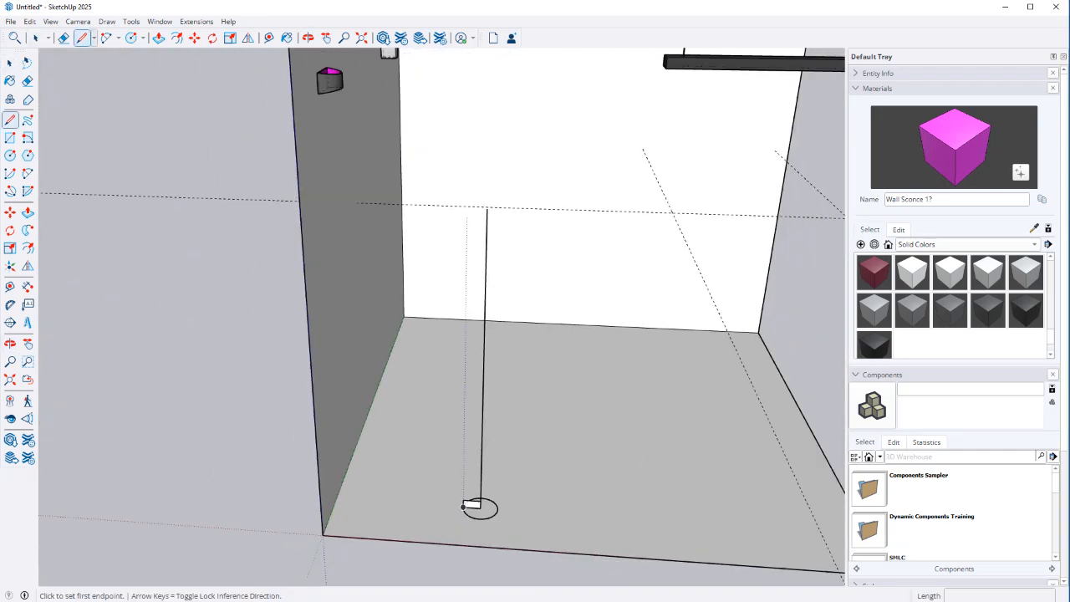
{"action": "left_click", "coordinate": [486, 208]}
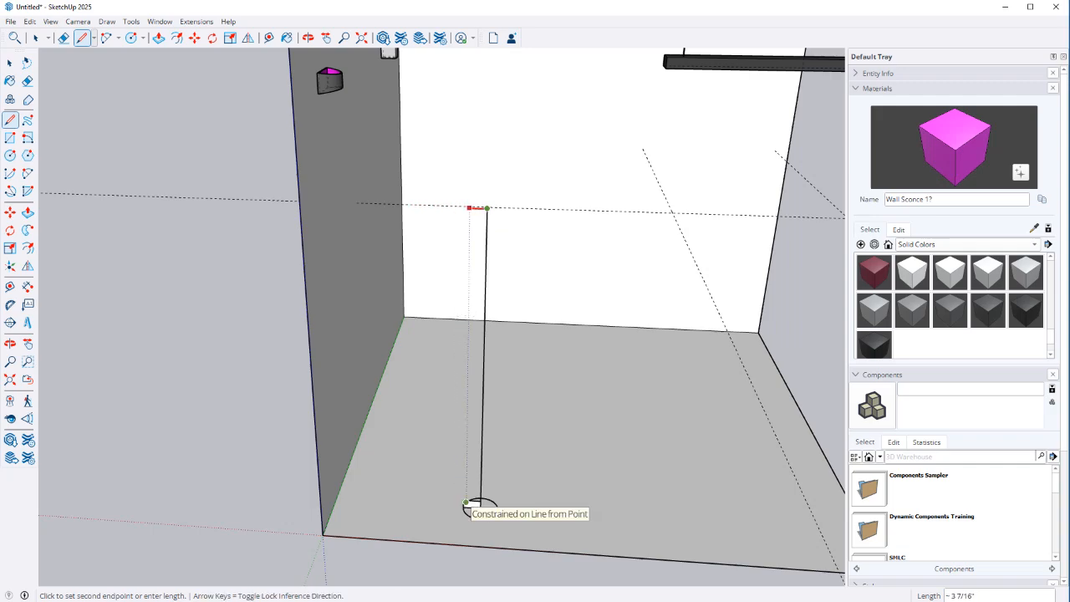
{"action": "scroll", "coordinate": [468, 500], "scroll_direction": "up", "scroll_amount": 2}
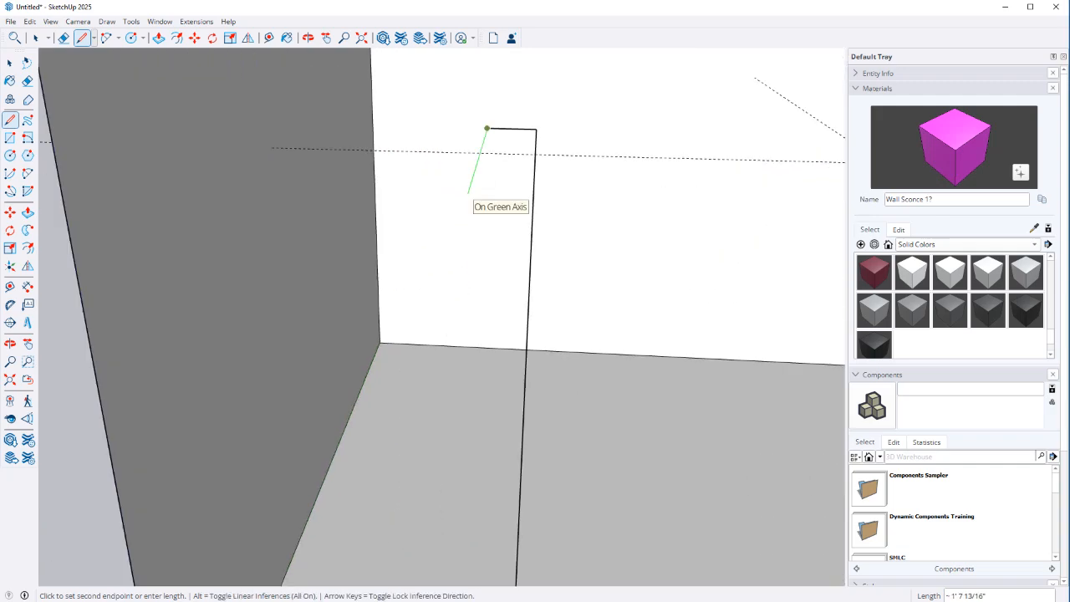
{"action": "scroll", "coordinate": [485, 343], "scroll_direction": "down", "scroll_amount": 2}
{"action": "scroll", "coordinate": [485, 201], "scroll_direction": "up", "scroll_amount": 4}
{"action": "key", "text": "space"}
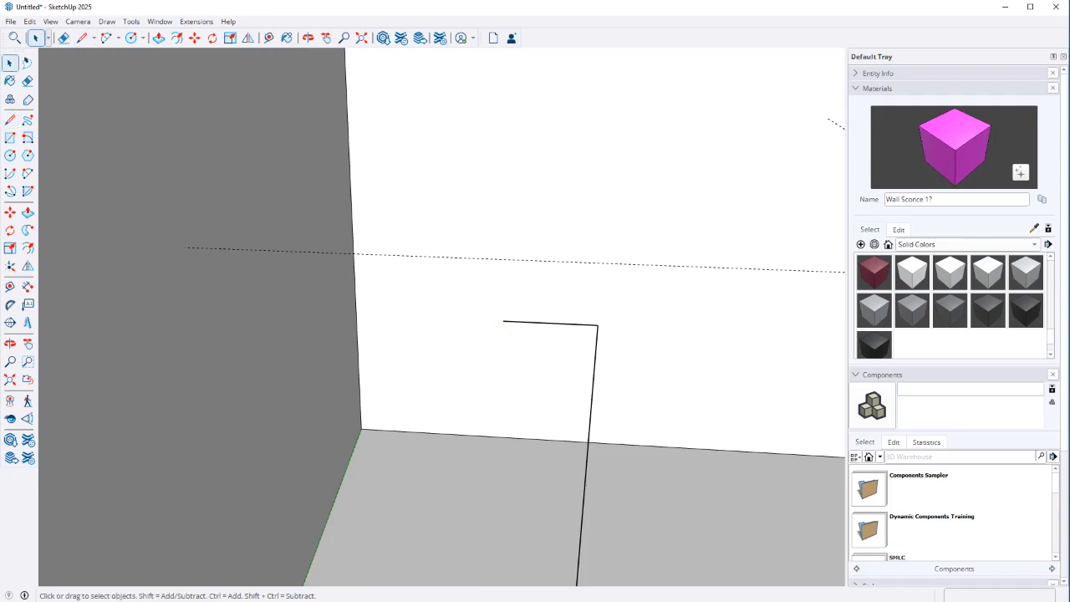
Place a guide 3 inches below the horizontal line at the upper end of the vertical line
{"action": "mouse_move", "coordinate": [506, 294]}
{"action": "middle_mouse_down"}
{"action": "mouse_move", "coordinate": [505, 218]}
{"action": "mouse_move", "coordinate": [503, 284]}
{"action": "middle_mouse_up"}
{"action": "key", "text": "t"}
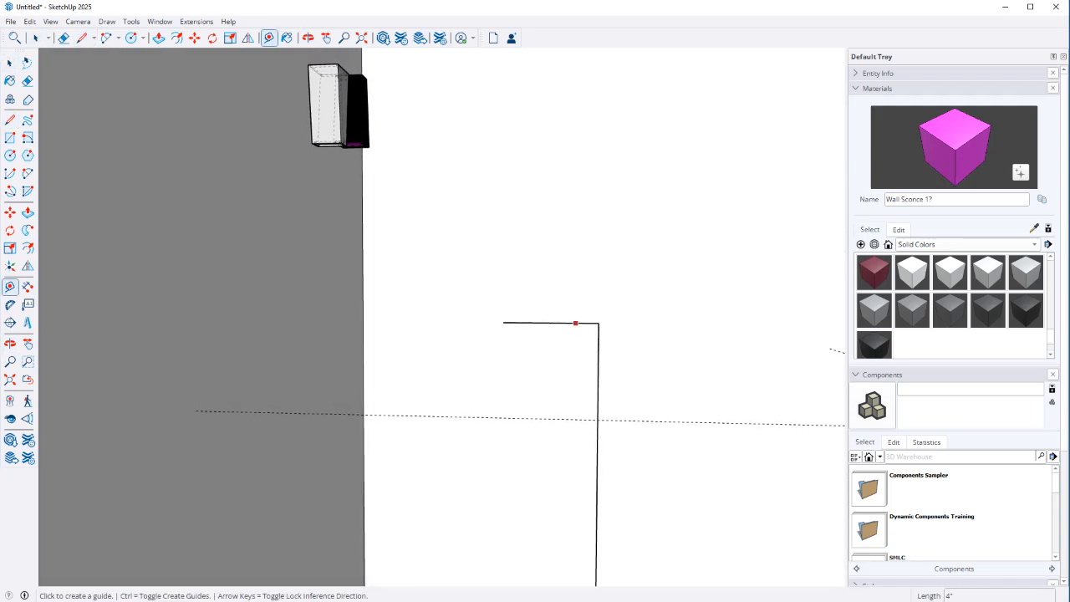
{"action": "left_click", "coordinate": [502, 323]}
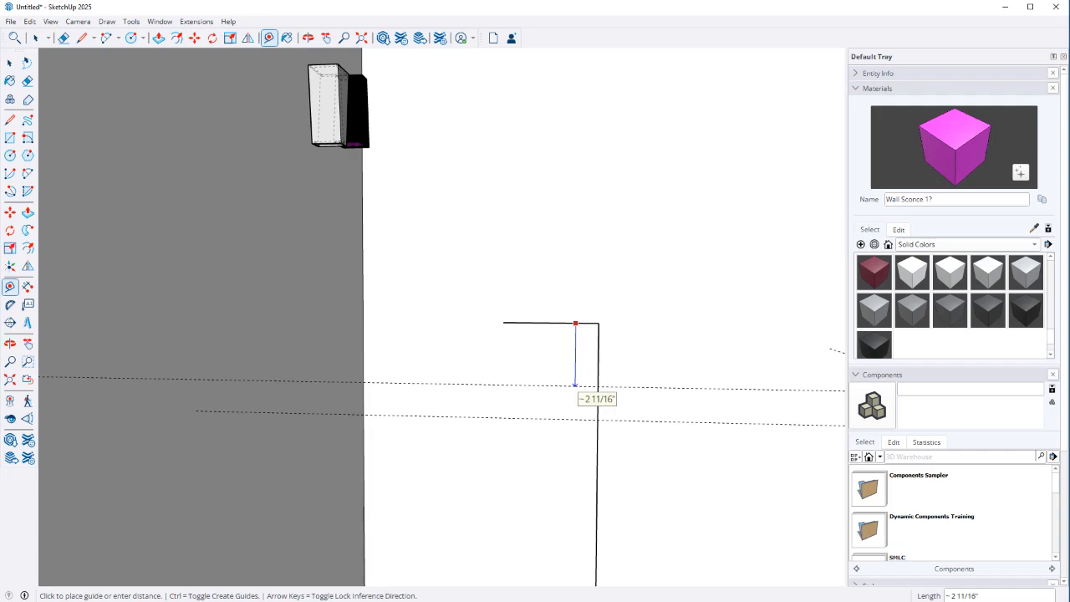
{"action": "type", "text": "3"}
{"action": "key", "text": "Return"}
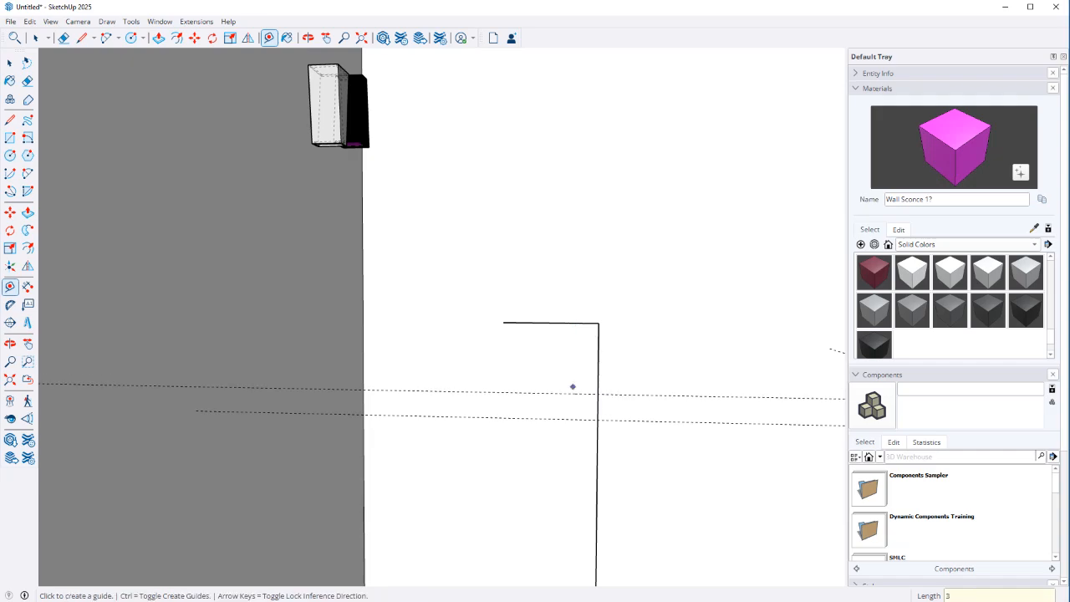
Draw a 1.5-inch line along the new guide, from the vertical line toward the side wall
{"action": "key", "text": "l"}
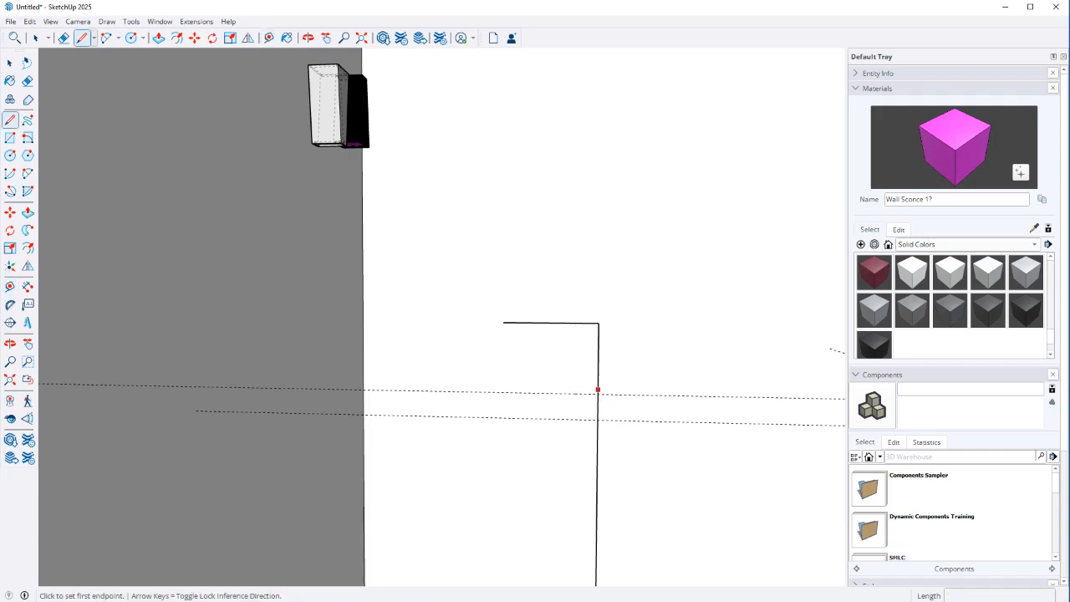
{"action": "left_click", "coordinate": [598, 394]}
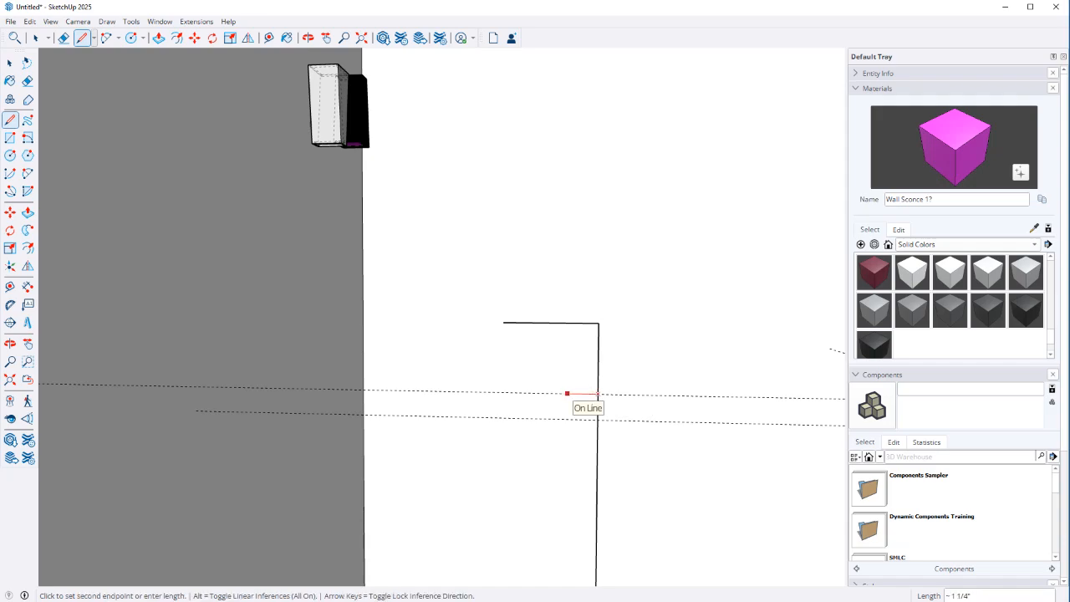
{"action": "type", "text": "2"}
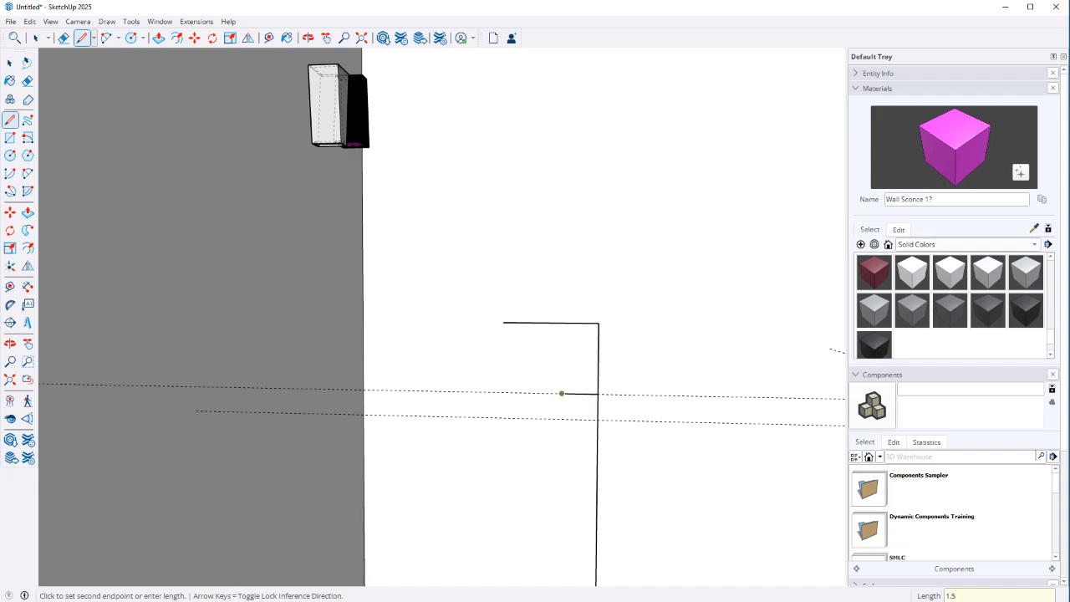
Try to outline the lamp head with one arc from the vertical line to the 1.5-inch line's end and another up to the 4-inch line's end
{"action": "scroll", "coordinate": [534, 426], "scroll_direction": "up", "scroll_amount": 4}
{"action": "key", "text": "a"}
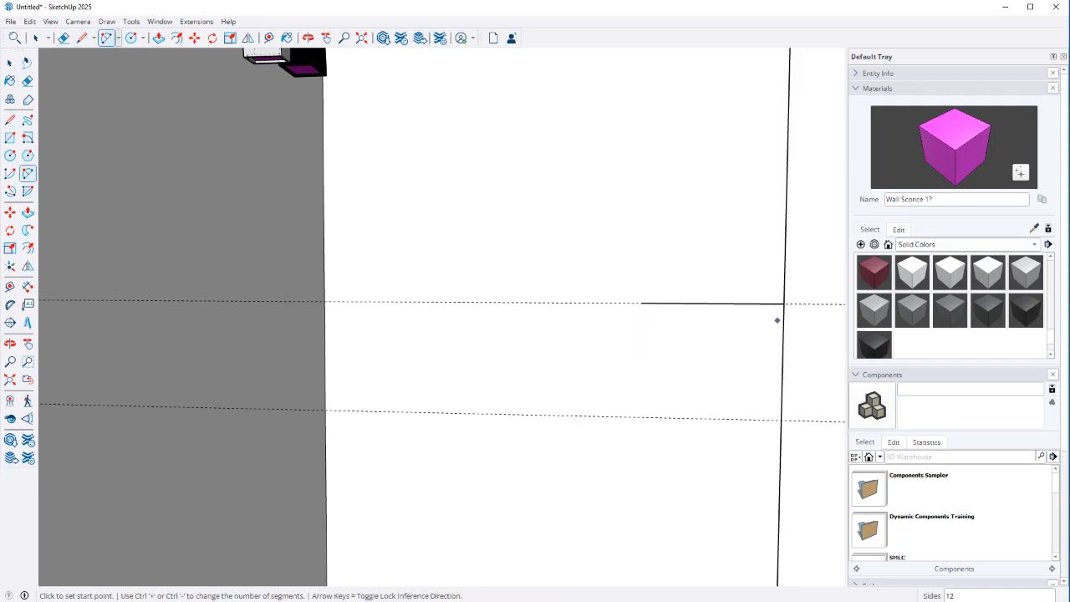
{"action": "scroll", "coordinate": [661, 343], "scroll_direction": "down", "scroll_amount": 2}
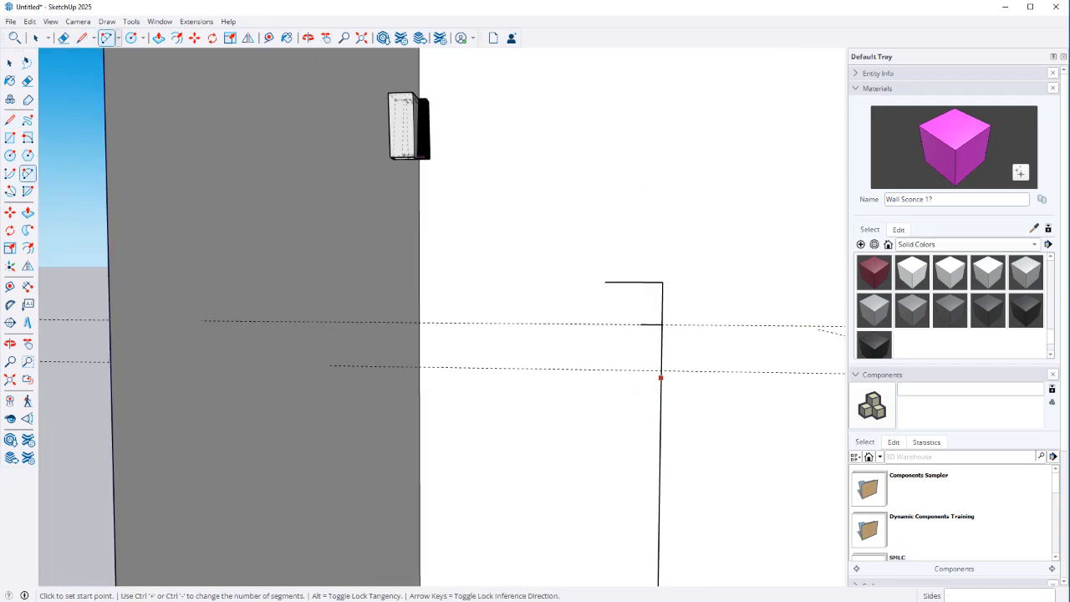
{"action": "left_click", "coordinate": [661, 378]}
{"action": "left_click", "coordinate": [640, 324]}
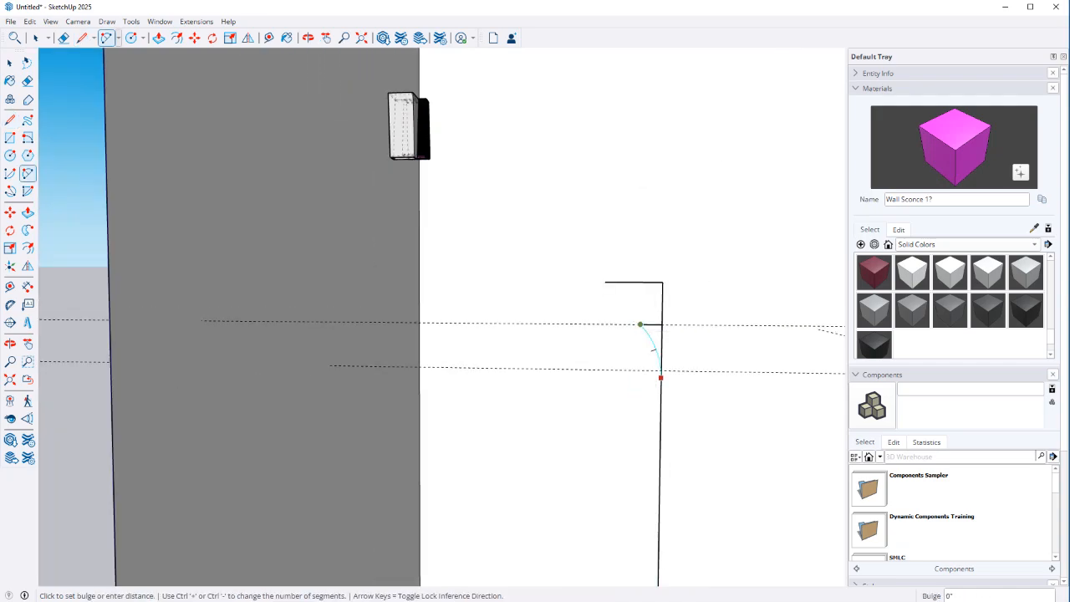
{"action": "scroll", "coordinate": [653, 349], "scroll_direction": "up", "scroll_amount": 3}
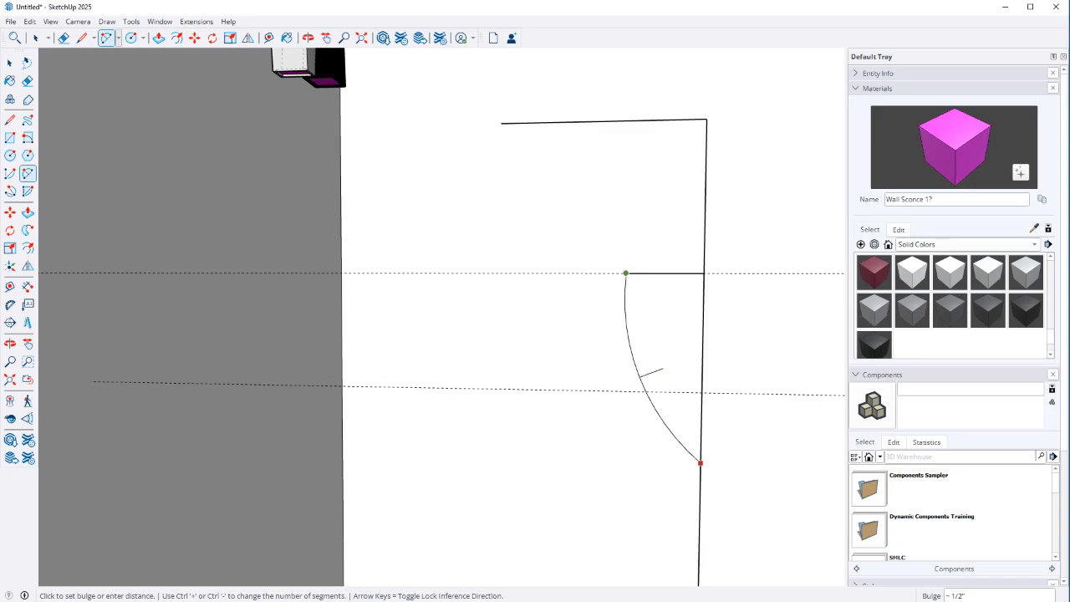
{"action": "left_click", "coordinate": [648, 370]}
{"action": "middle_click_drag", "start_coordinate": [648, 369], "coordinate": [457, 119]}
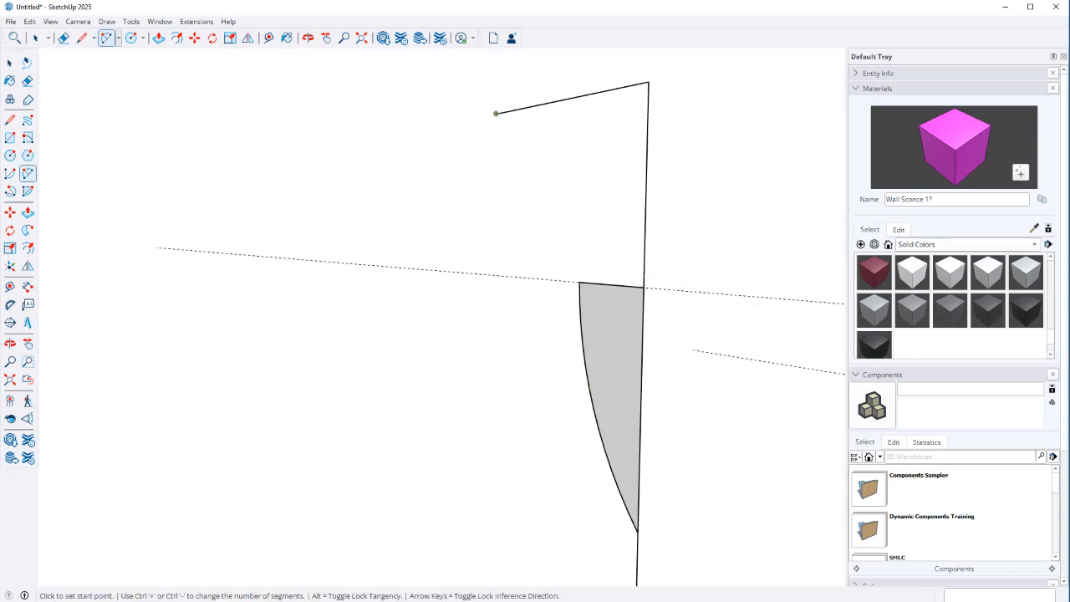
{"action": "left_click", "coordinate": [496, 112]}
{"action": "left_click", "coordinate": [580, 281]}
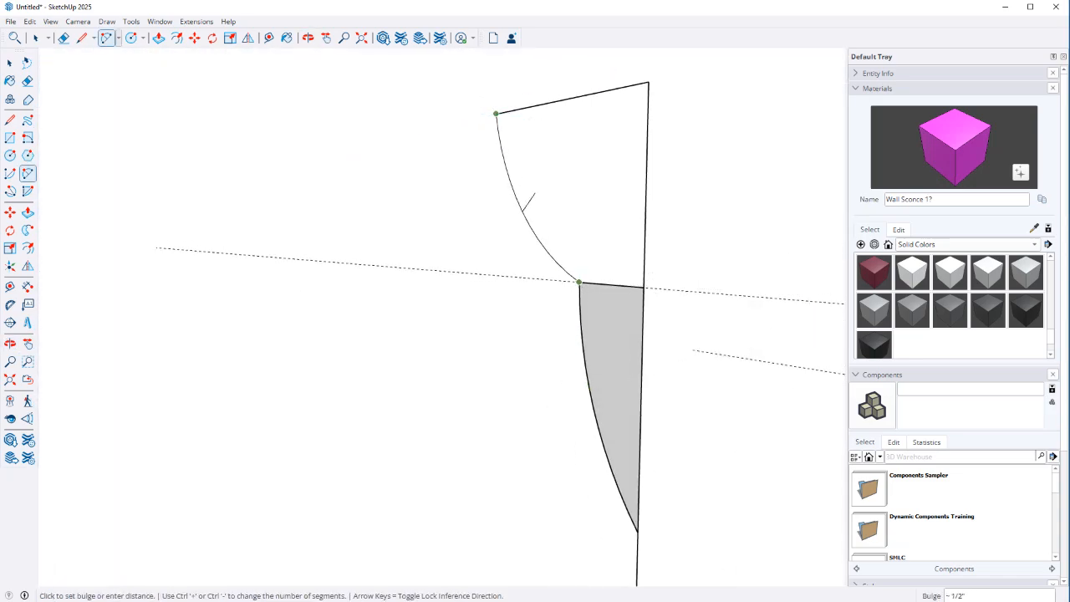
{"action": "middle_click_drag", "start_coordinate": [67, 219], "coordinate": [152, 199]}
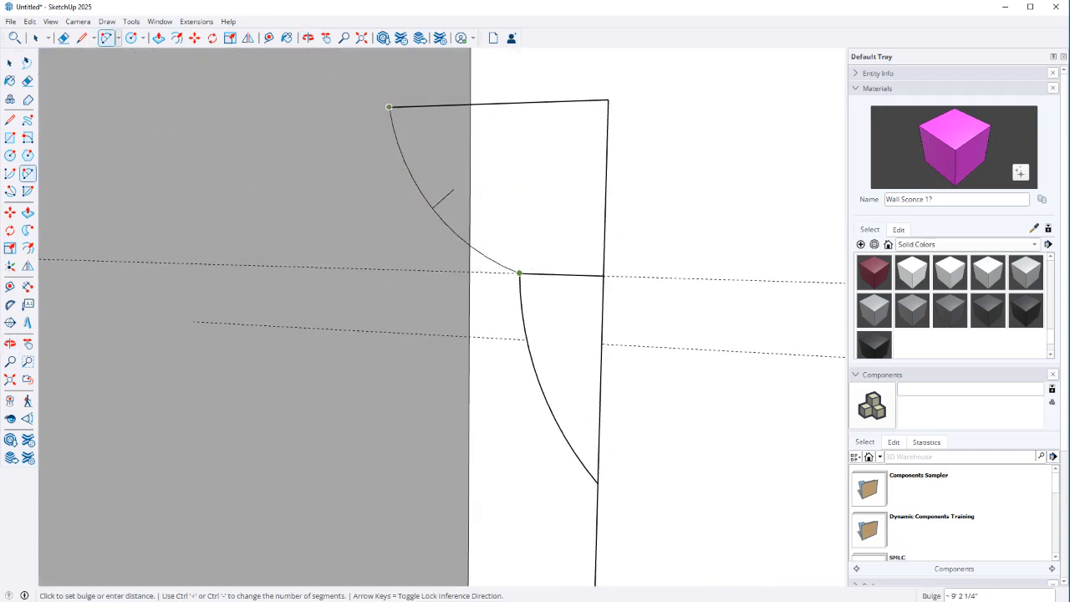
{"action": "key", "text": "Escape"}
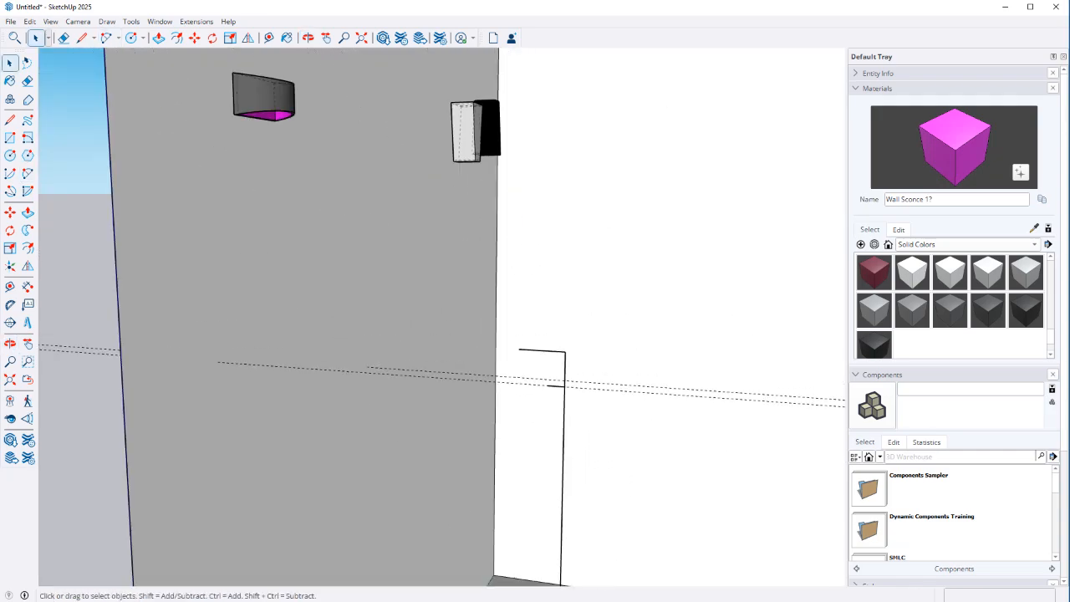
Place a guide parallel to the vertical line, offset 0.25 inch toward the side wall
{"action": "scroll", "coordinate": [547, 430], "scroll_direction": "down", "scroll_amount": 2}
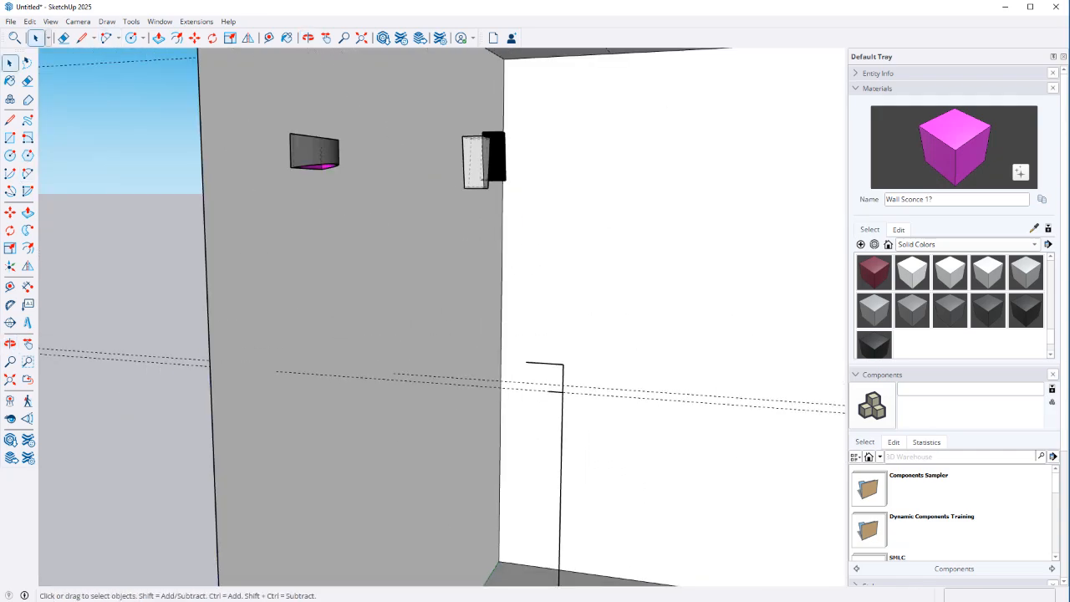
{"action": "middle_click_drag", "start_coordinate": [556, 476], "coordinate": [581, 275], "text": "shift"}
{"action": "scroll", "coordinate": [606, 479], "scroll_direction": "up", "scroll_amount": 2}
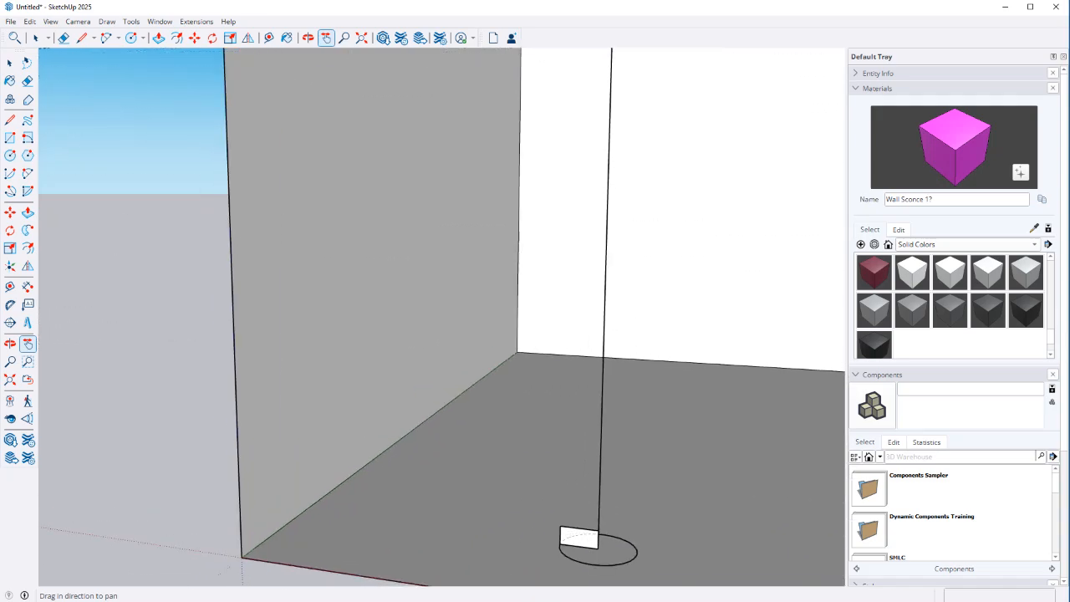
{"action": "key", "text": "t"}
{"action": "left_click", "coordinate": [598, 502]}
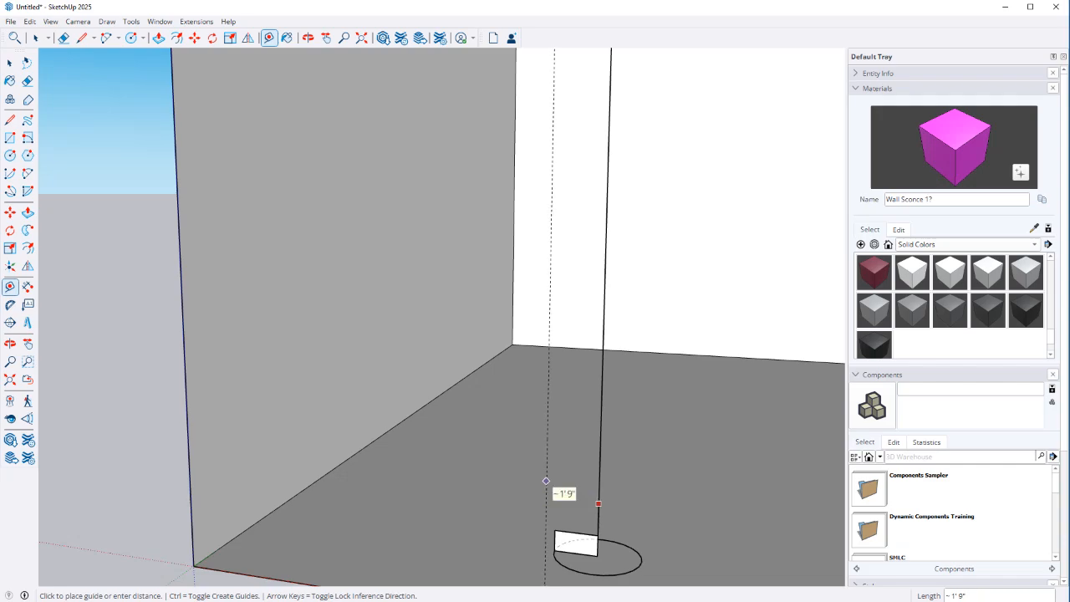
{"action": "key", "text": "Return"}
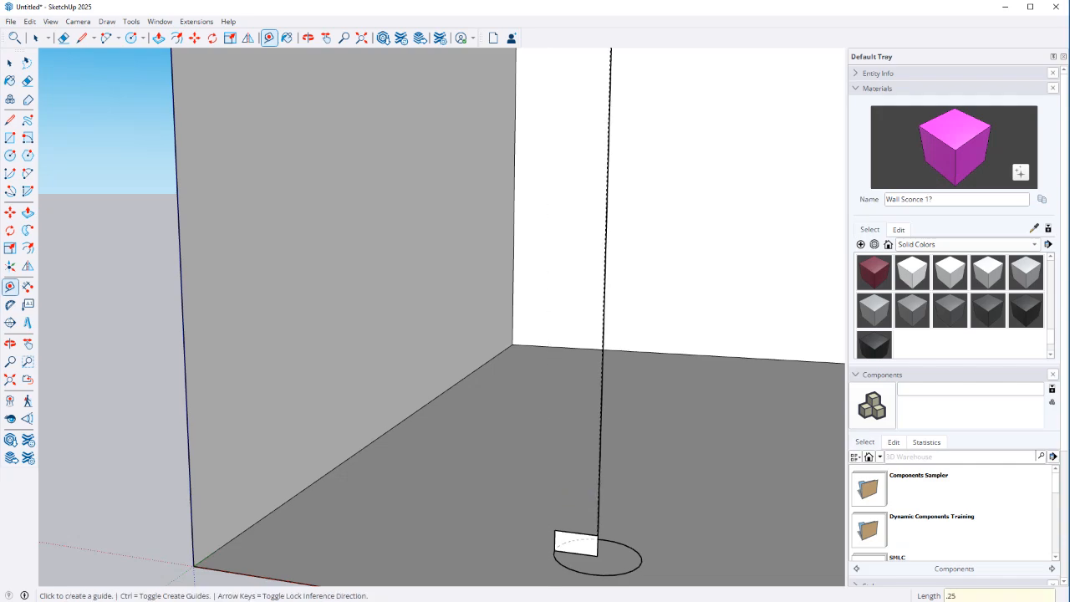
Place a guide parallel to the lamp's vertical line, offset 0.5 inch toward the side wall
{"action": "type", "text": ".5"}
{"action": "key", "text": "Return"}
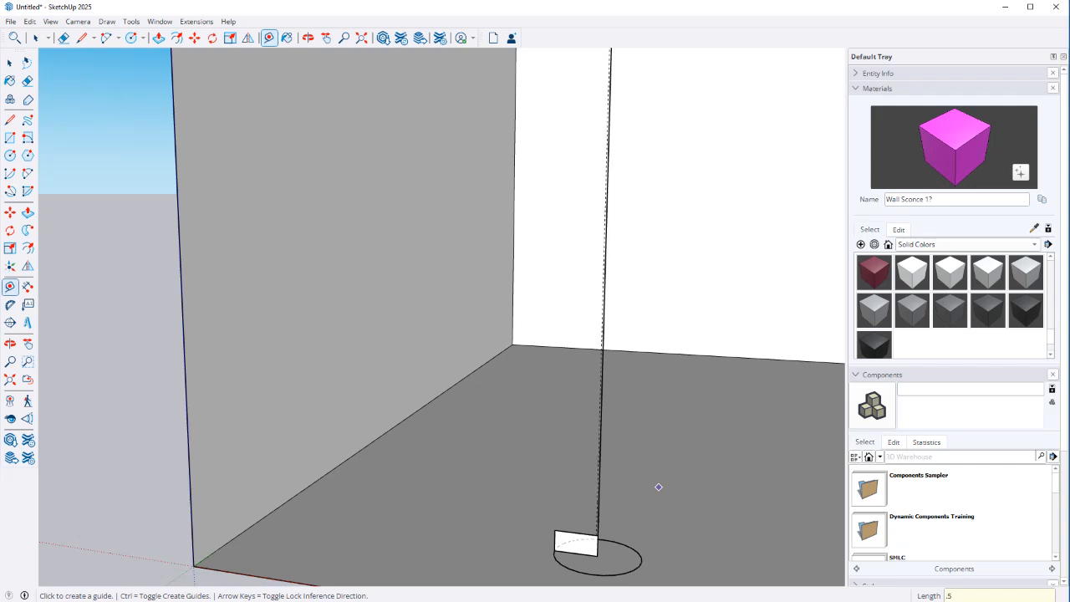
{"action": "scroll", "coordinate": [646, 488], "scroll_direction": "up", "scroll_amount": 5}
{"action": "key", "text": "space"}
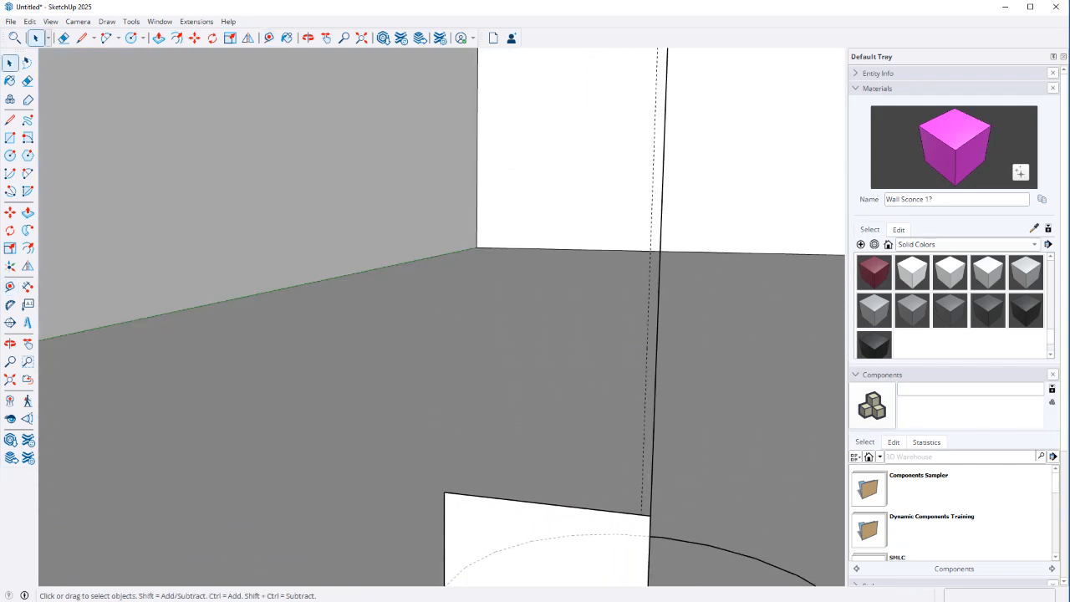
{"action": "key", "text": "l"}
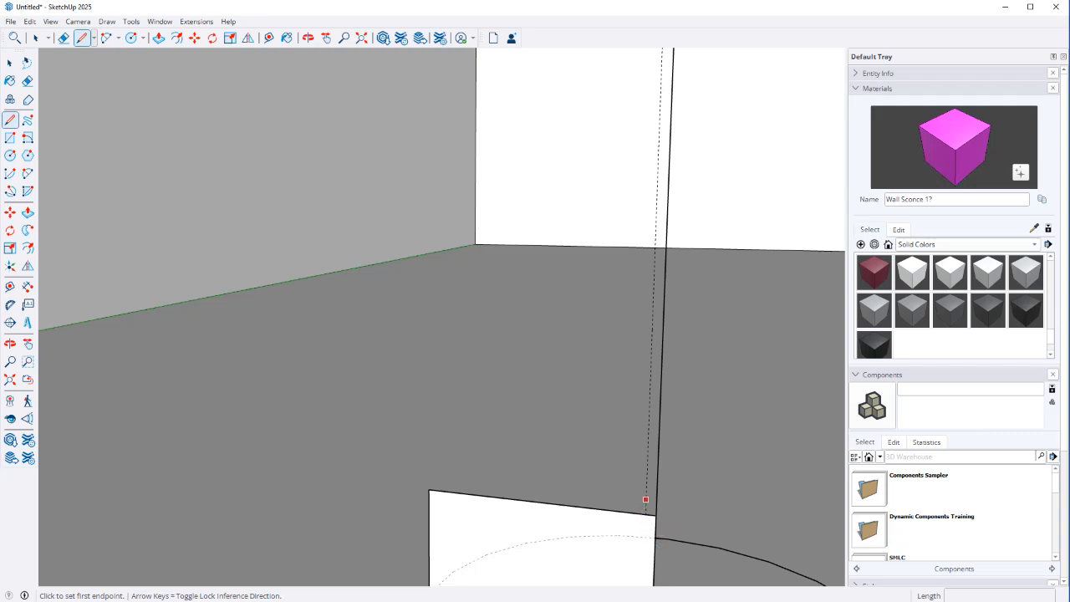
{"action": "key", "text": "t"}
{"action": "left_click", "coordinate": [657, 503]}
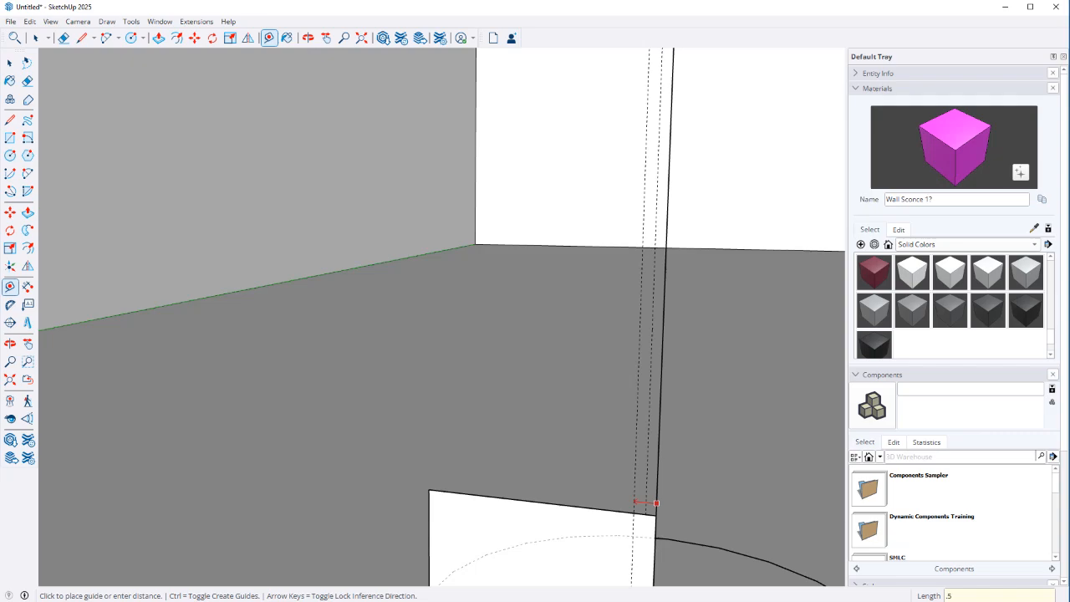
{"action": "key", "text": "Return"}
Draw the pole's outer edge along the 0.5-inch guide, from the base rectangle's upper edge to the 1.5-inch line
{"action": "key", "text": "l"}
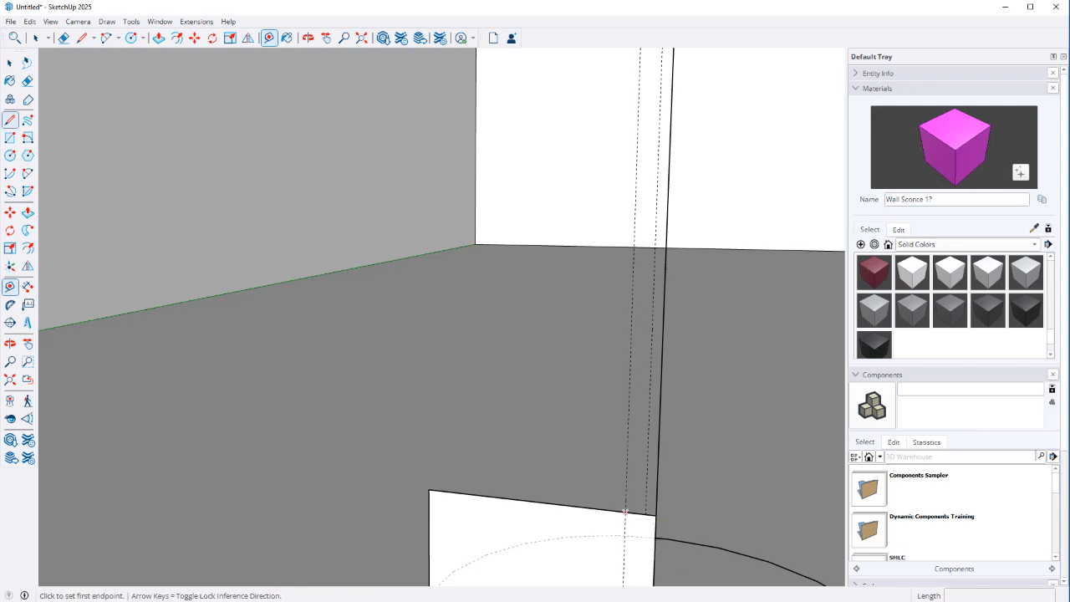
{"action": "left_click", "coordinate": [625, 511]}
{"action": "scroll", "coordinate": [643, 559], "scroll_direction": "down", "scroll_amount": 8}
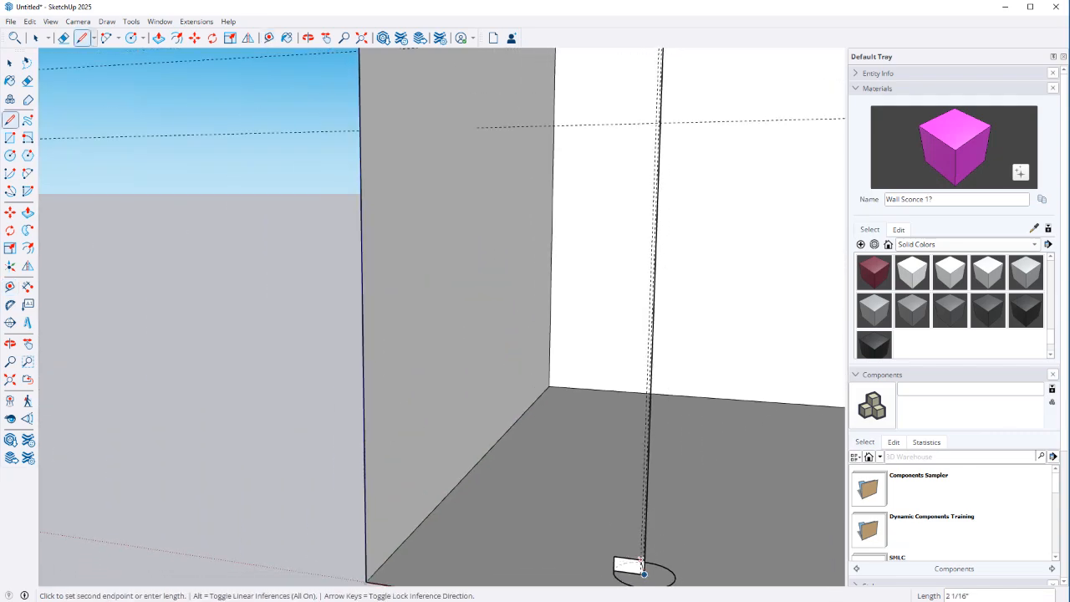
{"action": "scroll", "coordinate": [679, 134], "scroll_direction": "up", "scroll_amount": 4}
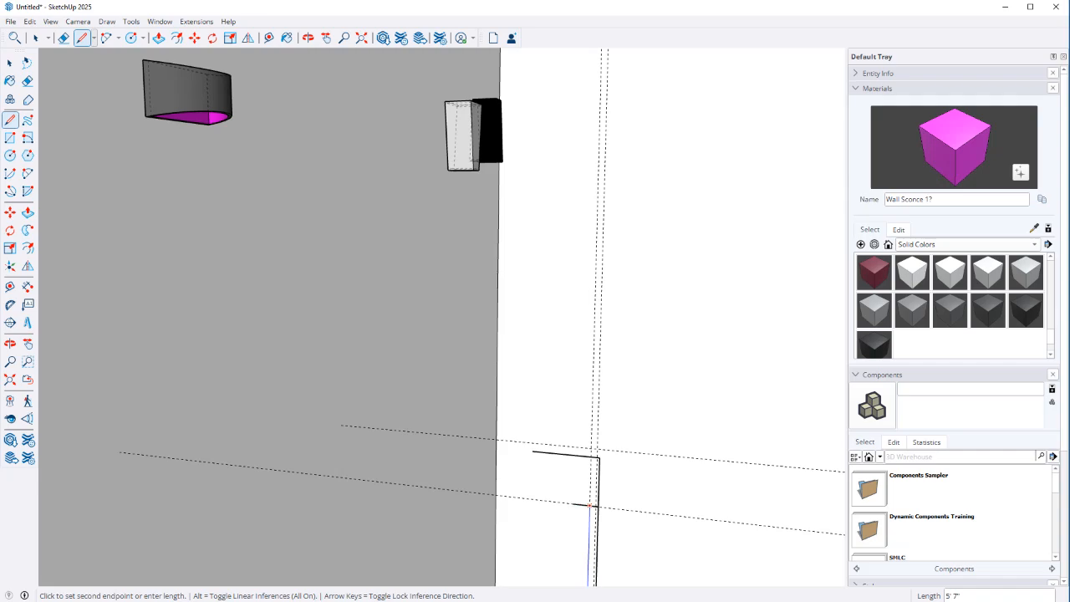
{"action": "left_click", "coordinate": [589, 505]}
{"action": "key", "text": "space"}
Draw an arc from the 1.5-inch line's free end down to the pole's outer edge, bulging toward the side wall
{"action": "mouse_move", "coordinate": [573, 504]}
{"action": "middle_mouse_down", "text": "shift"}
{"action": "mouse_move", "coordinate": [616, 140]}
{"action": "mouse_move", "coordinate": [592, 140]}
{"action": "middle_mouse_up", "text": "shift"}
{"action": "scroll", "coordinate": [577, 159], "scroll_direction": "up", "scroll_amount": 4}
{"action": "key", "text": "a"}
{"action": "scroll", "coordinate": [644, 159], "scroll_direction": "down", "scroll_amount": 3}
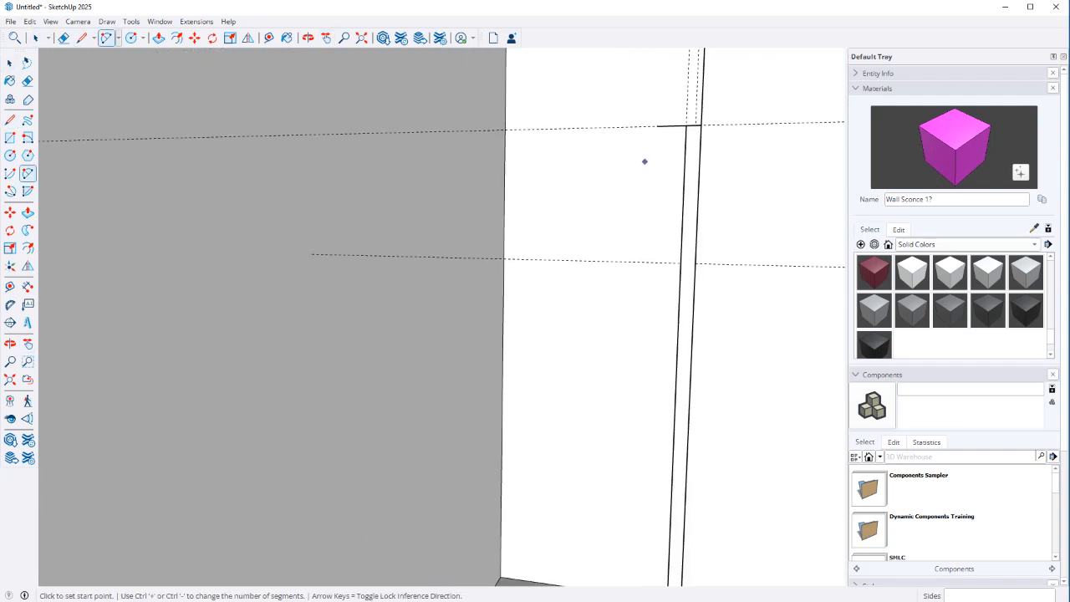
{"action": "left_click", "coordinate": [656, 126]}
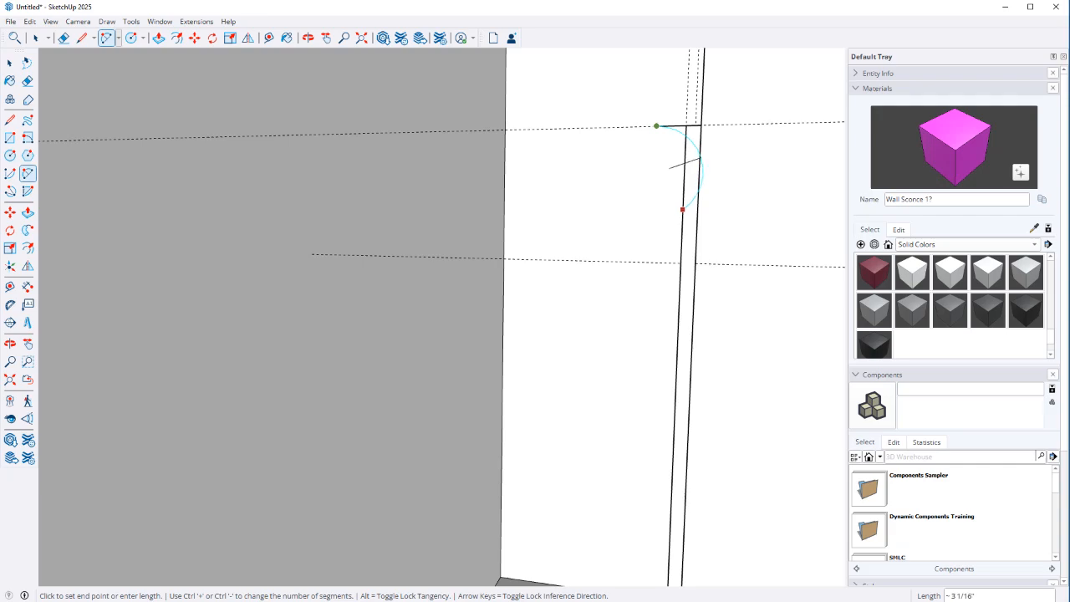
{"action": "middle_click_drag", "start_coordinate": [691, 226], "coordinate": [666, 210]}
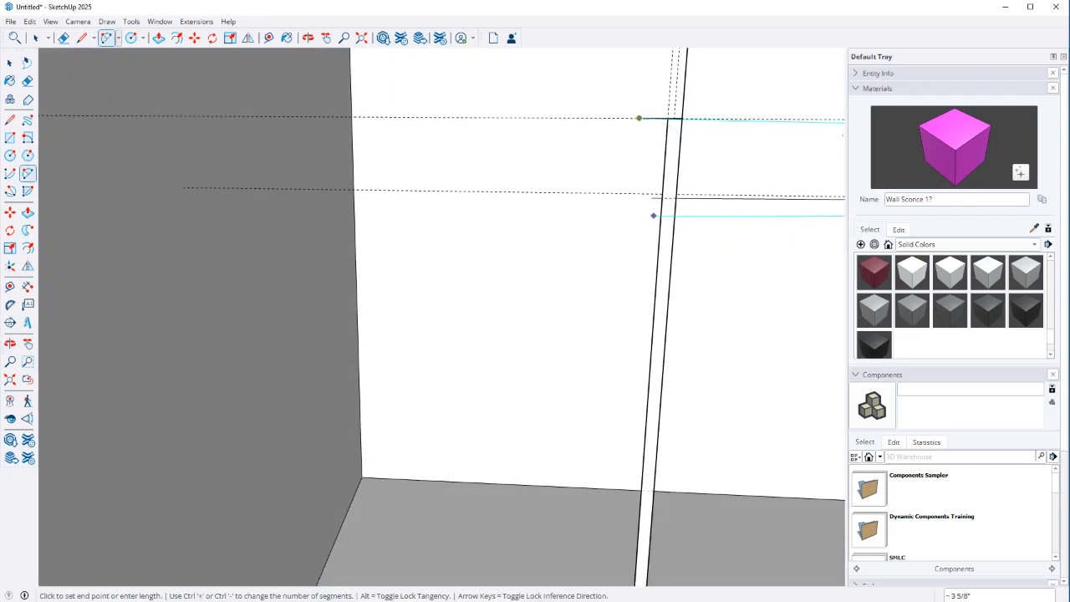
{"action": "left_click", "coordinate": [661, 205]}
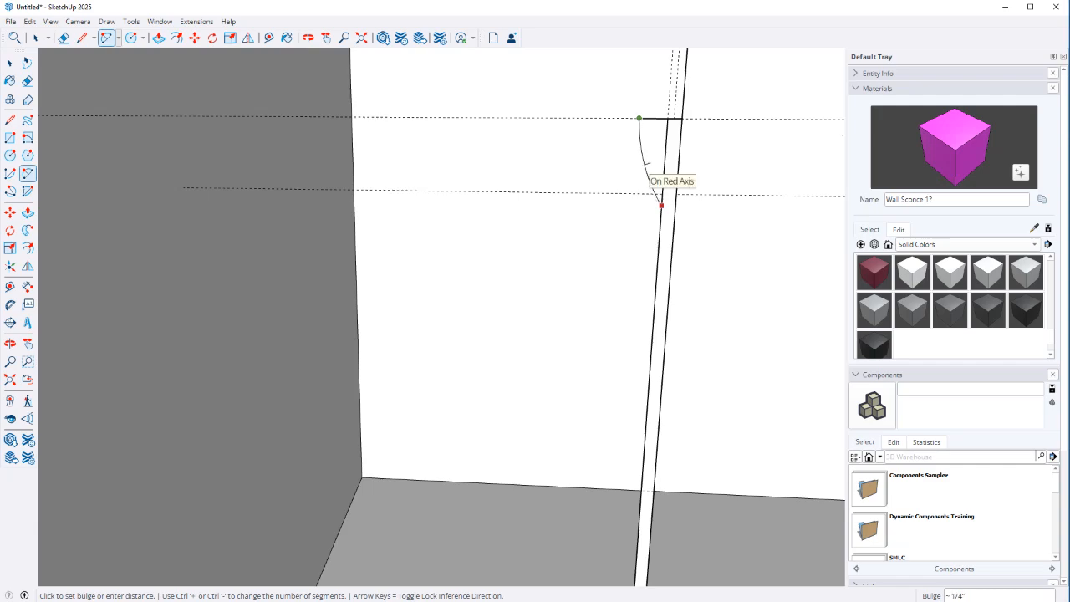
{"action": "left_click", "coordinate": [637, 163]}
Draw the bowl arc from the 1.5-inch line's free end to the 4-inch line's free end with a 13/16-inch bulge
{"action": "scroll", "coordinate": [759, 131], "scroll_direction": "down", "scroll_amount": 2}
{"action": "left_click", "coordinate": [640, 133]}
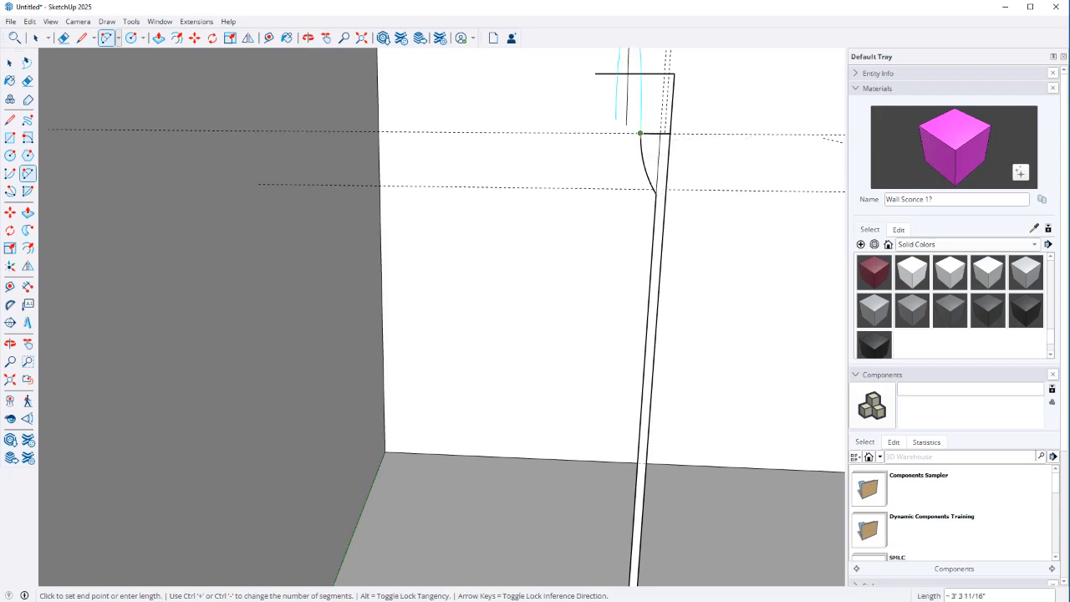
{"action": "left_click", "coordinate": [595, 74]}
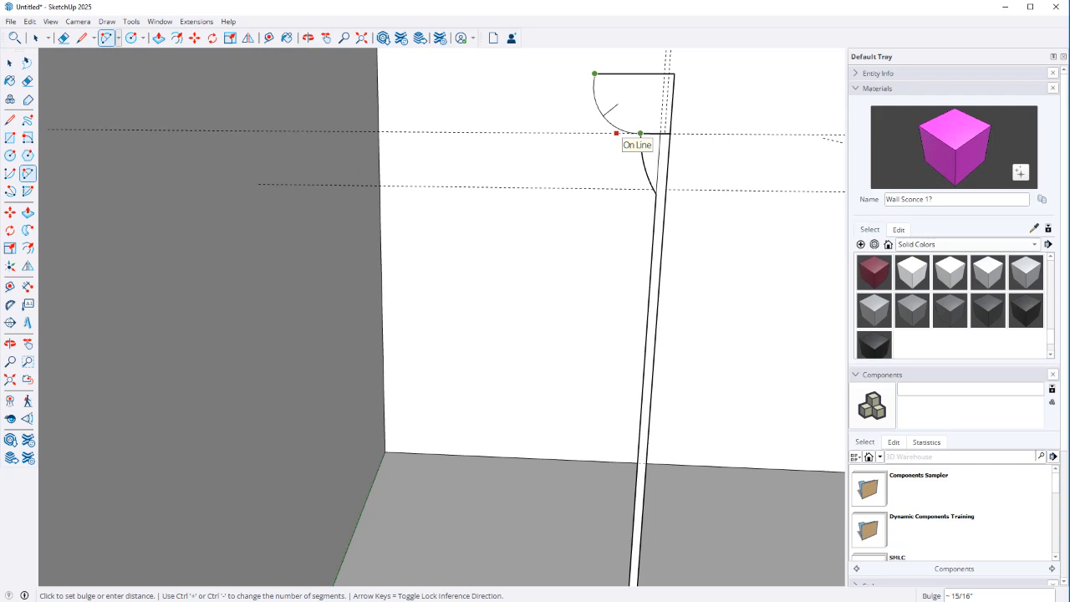
{"action": "type", "text": "16"}
{"action": "key", "text": "Return"}
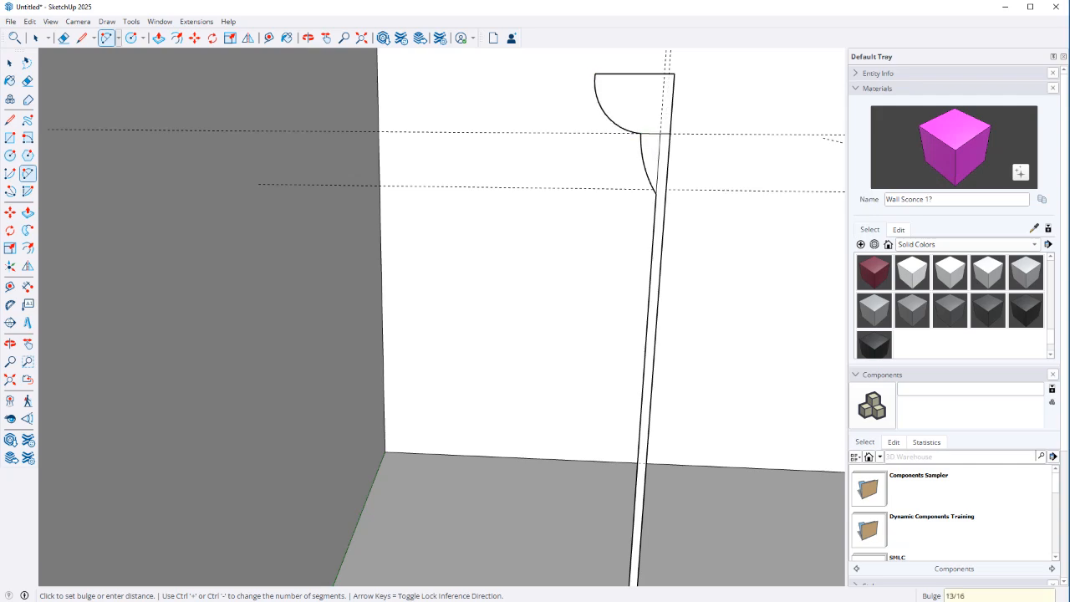
Erase the horizontal guides and the leftover line segments inside the lamp head
{"action": "key", "text": "space"}
{"action": "key", "text": "e"}
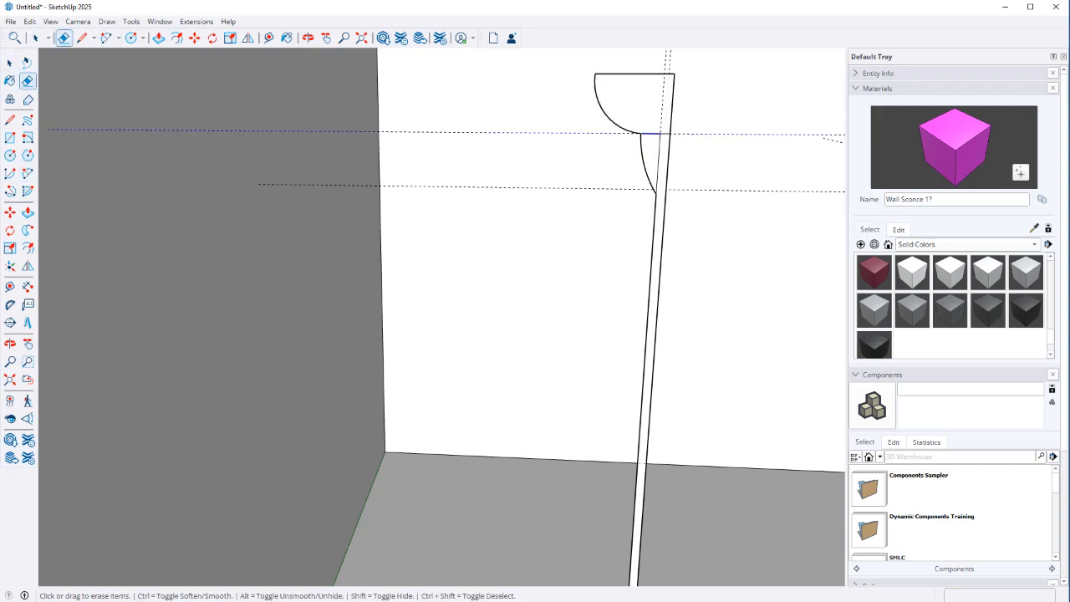
{"action": "left_click_drag", "start_coordinate": [659, 159], "coordinate": [659, 134]}
{"action": "scroll", "coordinate": [652, 334], "scroll_direction": "down", "scroll_amount": 3}
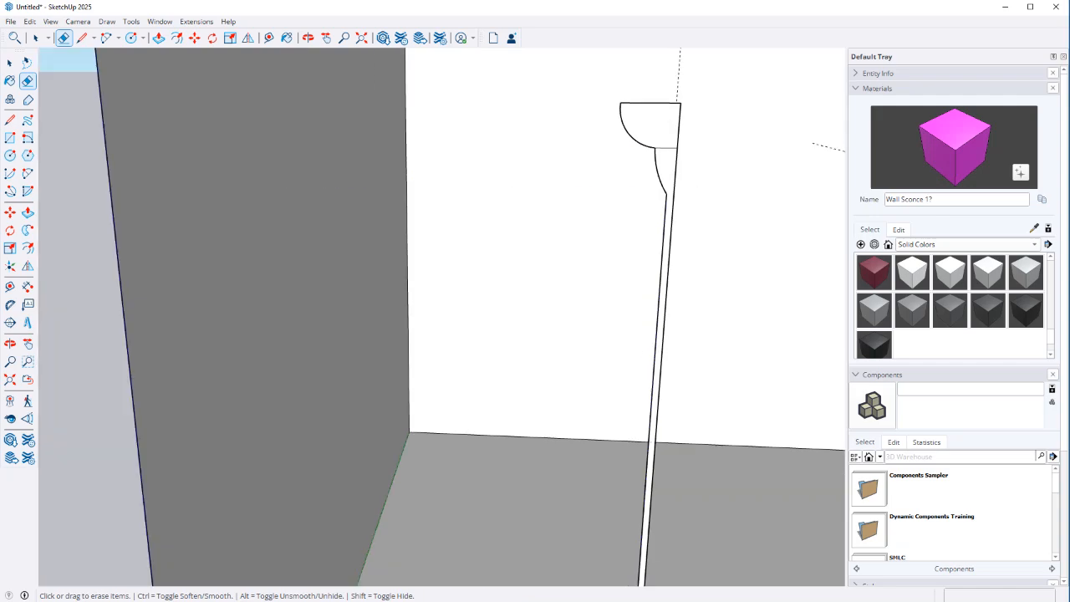
{"action": "scroll", "coordinate": [430, 317], "scroll_direction": "up", "scroll_amount": 5}
{"action": "scroll", "coordinate": [543, 335], "scroll_direction": "down", "scroll_amount": 3}
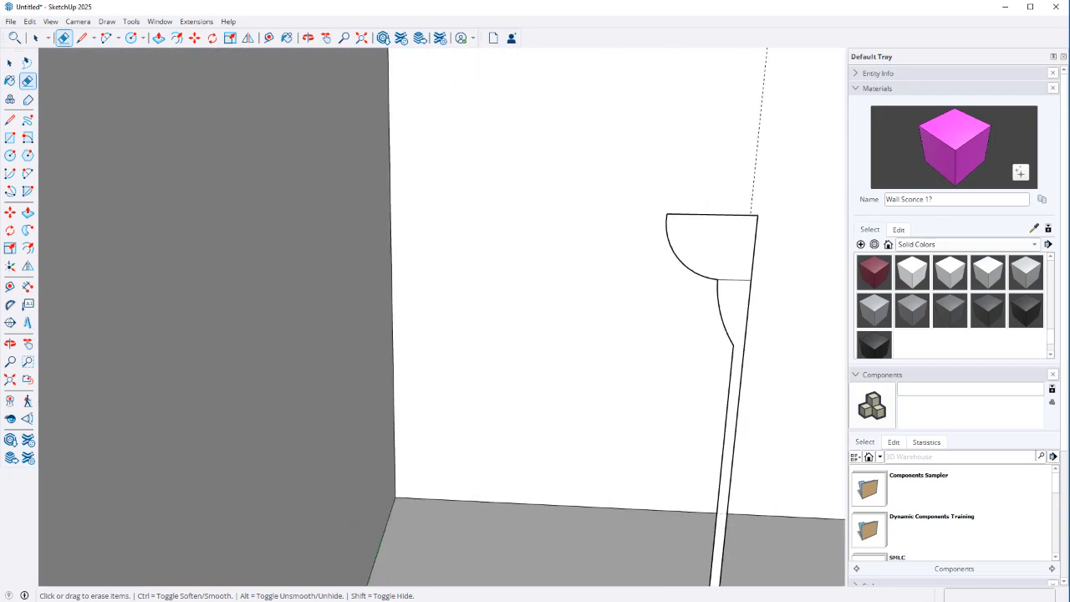
{"action": "scroll", "coordinate": [544, 335], "scroll_direction": "down", "scroll_amount": 2}
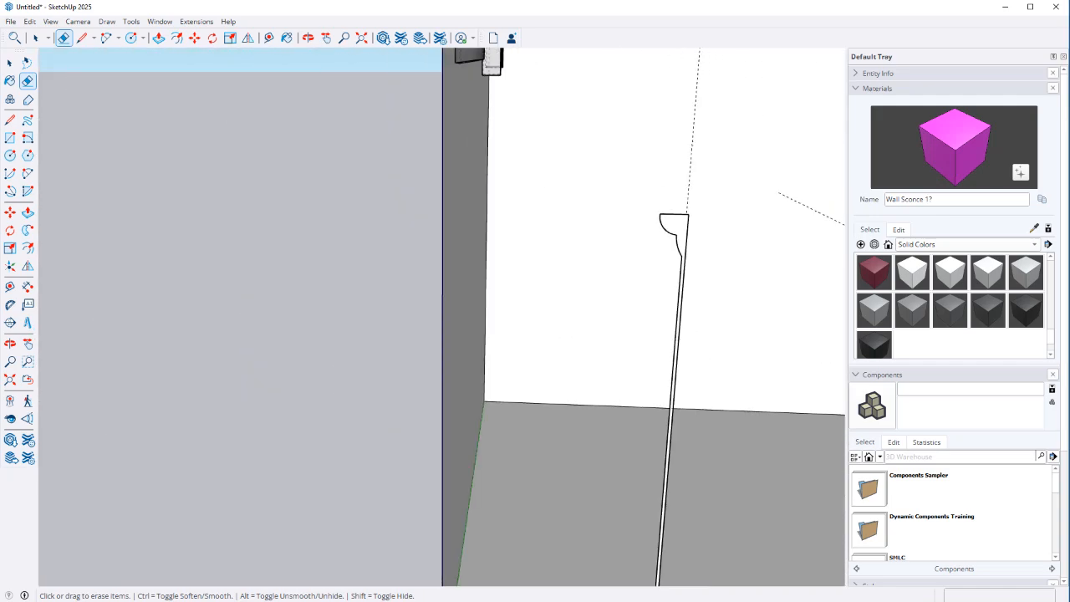
Erase the segment separating the pole from the base rectangle so the lamp profile is one face
{"action": "middle_click_drag", "start_coordinate": [543, 468], "coordinate": [526, 126], "text": "shift"}
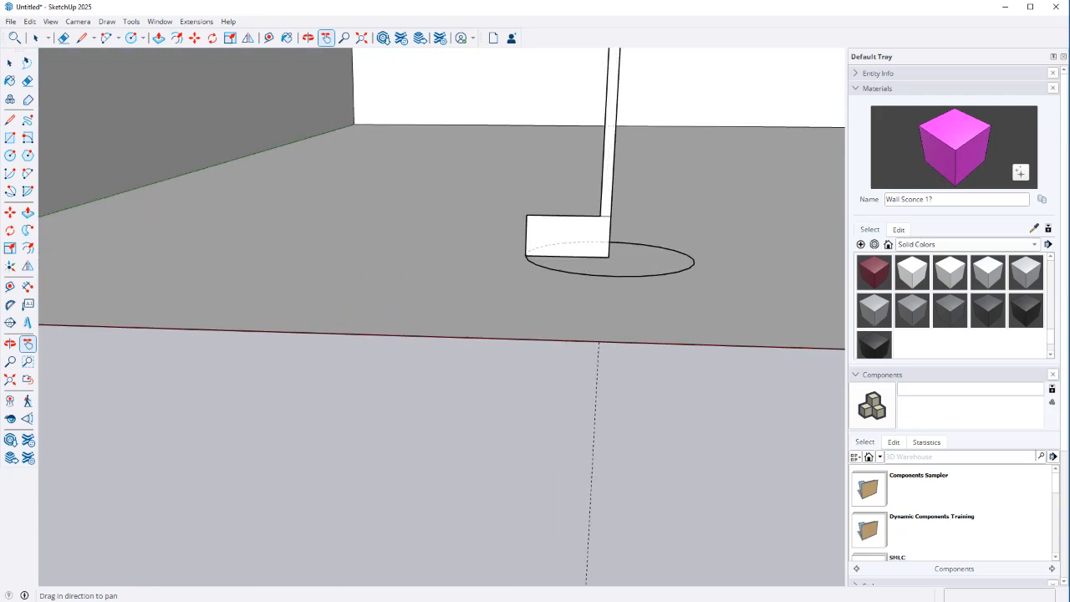
{"action": "scroll", "coordinate": [610, 216], "scroll_direction": "up", "scroll_amount": 8}
{"action": "key", "text": "e"}
{"action": "left_click", "coordinate": [589, 220]}
{"action": "scroll", "coordinate": [437, 324], "scroll_direction": "down", "scroll_amount": 5}
{"action": "key", "text": "space"}
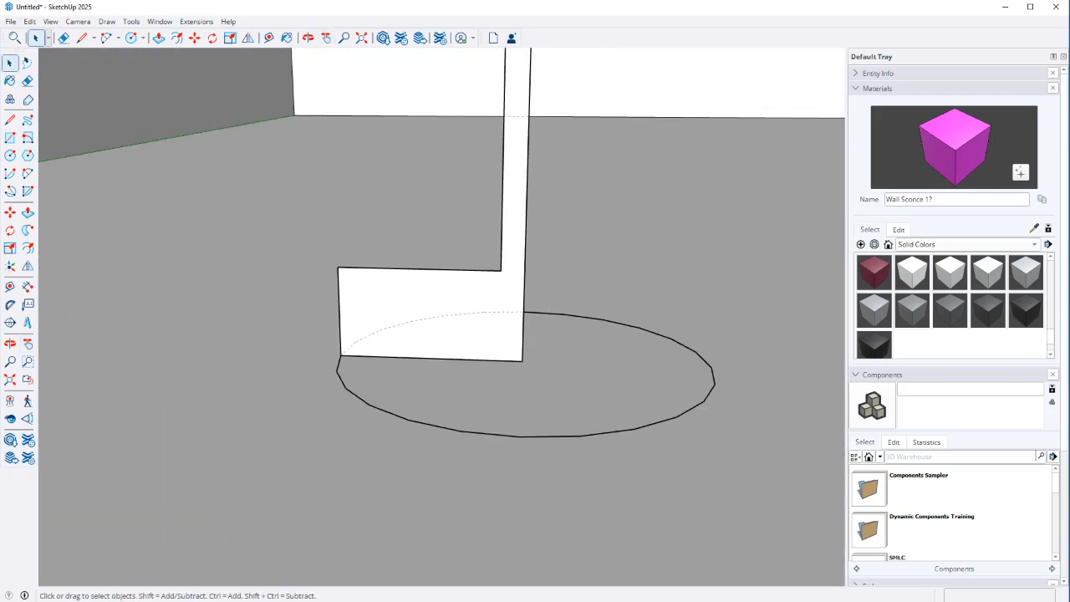
Use Follow Me to sweep the lamp profile around the full base circle
{"action": "left_click", "coordinate": [443, 317]}
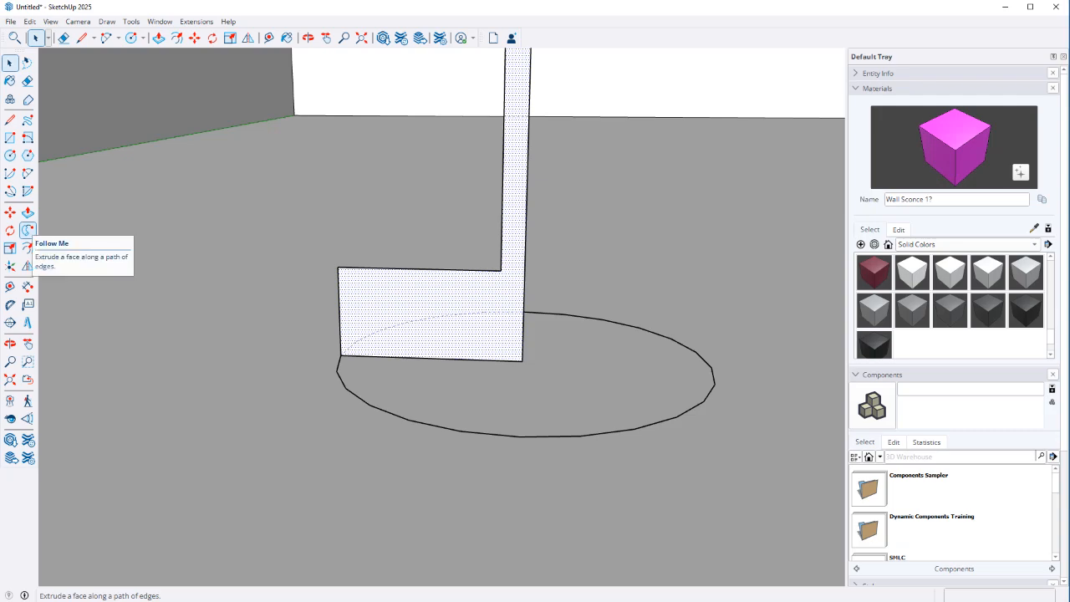
{"action": "left_click", "coordinate": [27, 231]}
{"action": "left_click", "coordinate": [368, 334]}
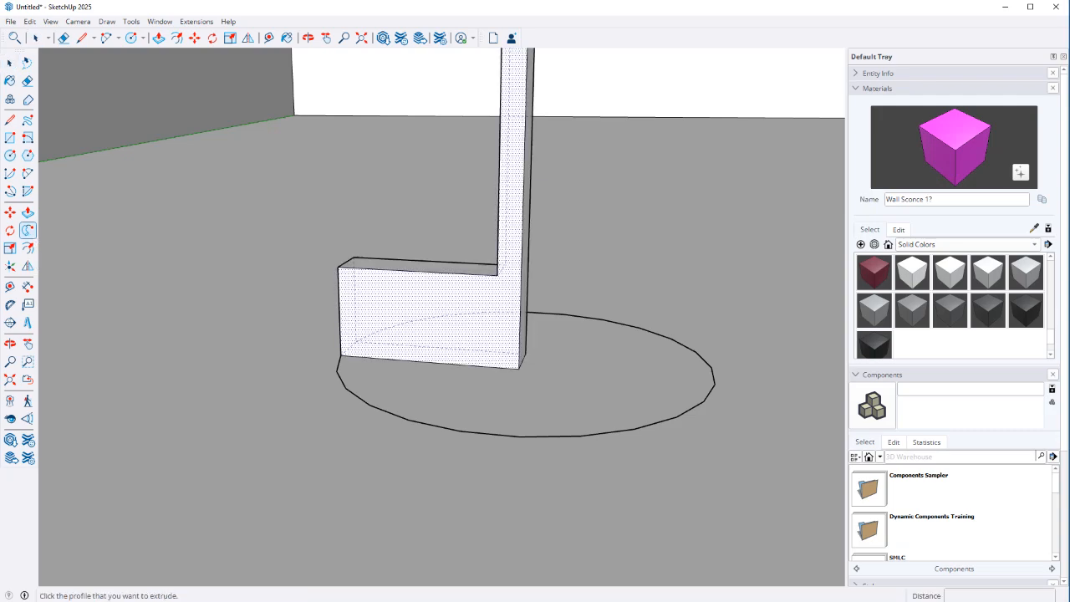
{"action": "key", "text": "ctrl+z"}
{"action": "left_click", "coordinate": [367, 335]}
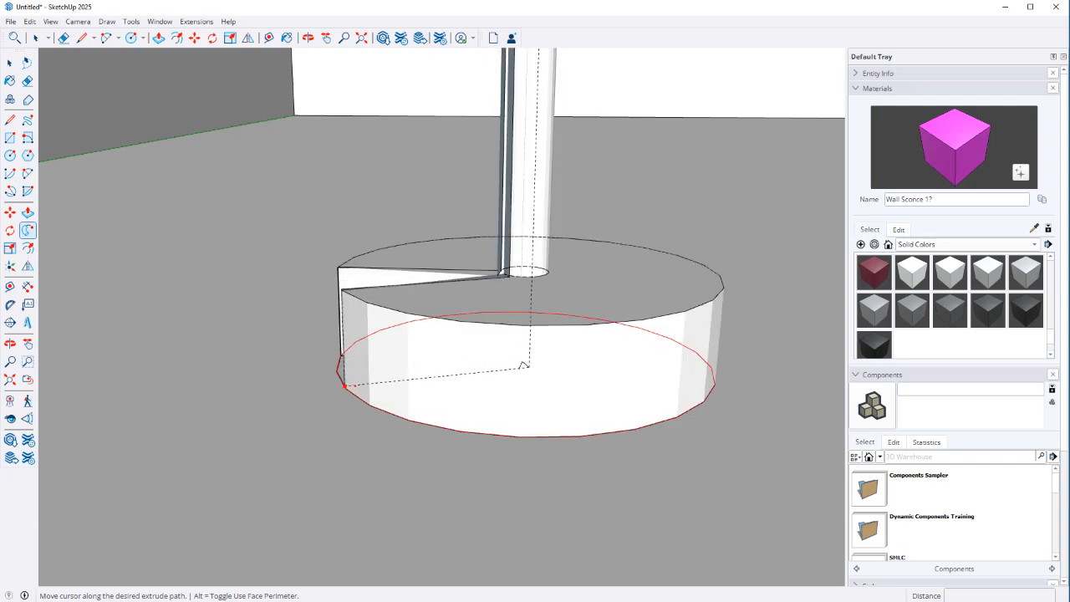
{"action": "middle_click_drag", "start_coordinate": [371, 368], "coordinate": [408, 397]}
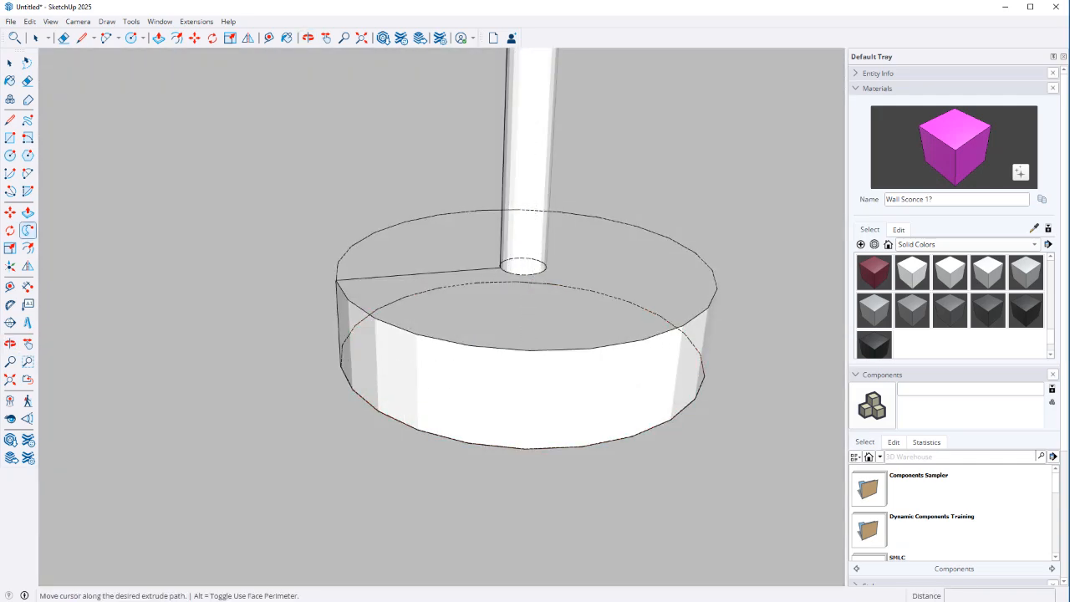
{"action": "left_click", "coordinate": [341, 365]}
{"action": "scroll", "coordinate": [408, 387], "scroll_direction": "down", "scroll_amount": 14}
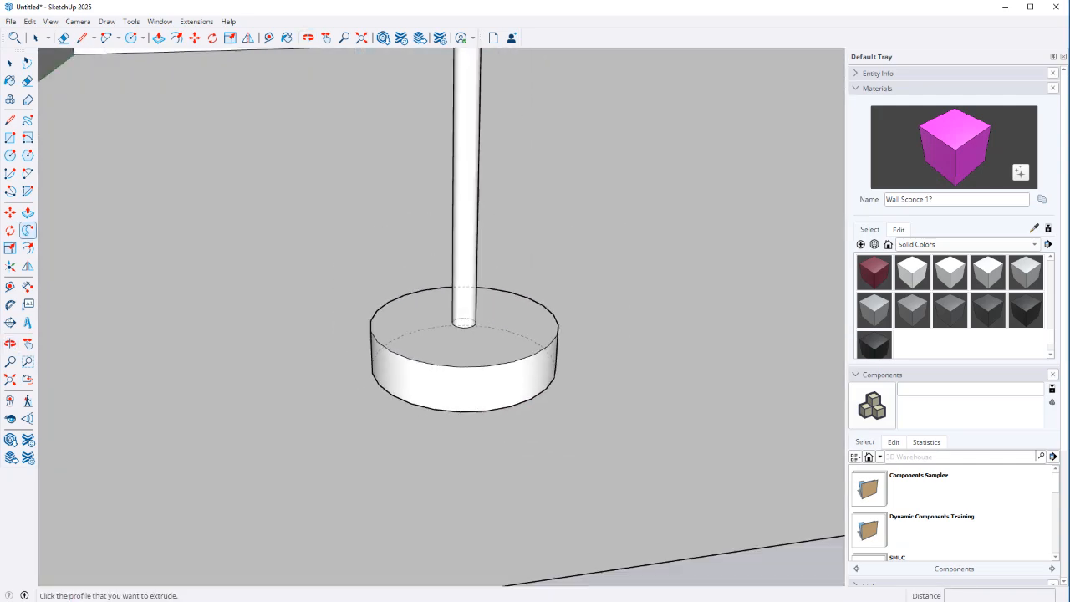
Paint the entire swept lamp with the M09_Shadow_Night material and clear the selection
{"action": "key", "text": "space"}
{"action": "middle_click_drag", "start_coordinate": [443, 284], "coordinate": [430, 171]}
{"action": "scroll", "coordinate": [430, 170], "scroll_direction": "up", "scroll_amount": 7}
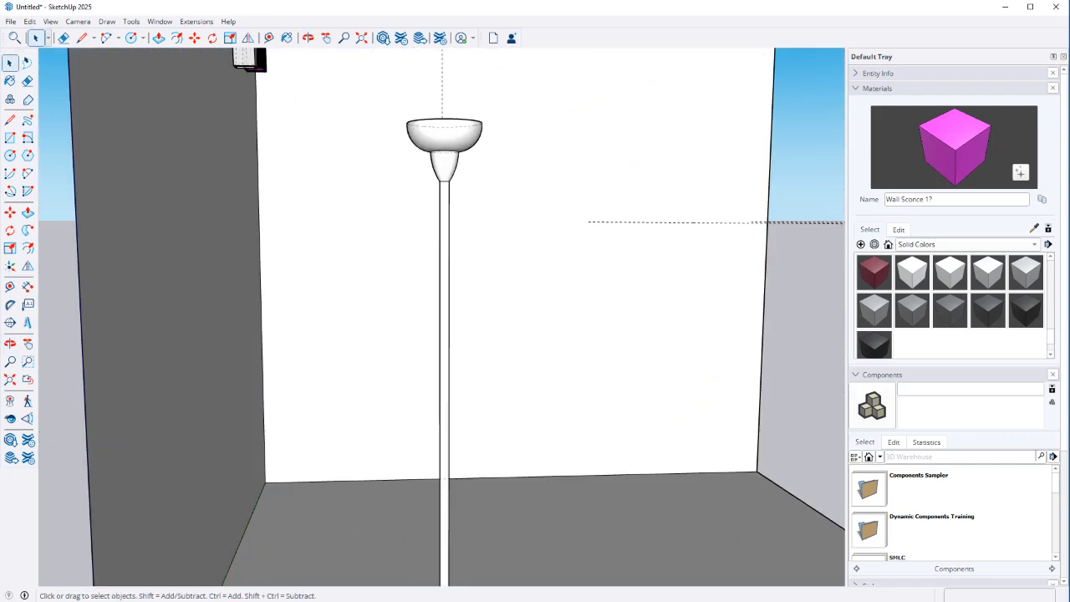
{"action": "triple_click", "coordinate": [449, 164]}
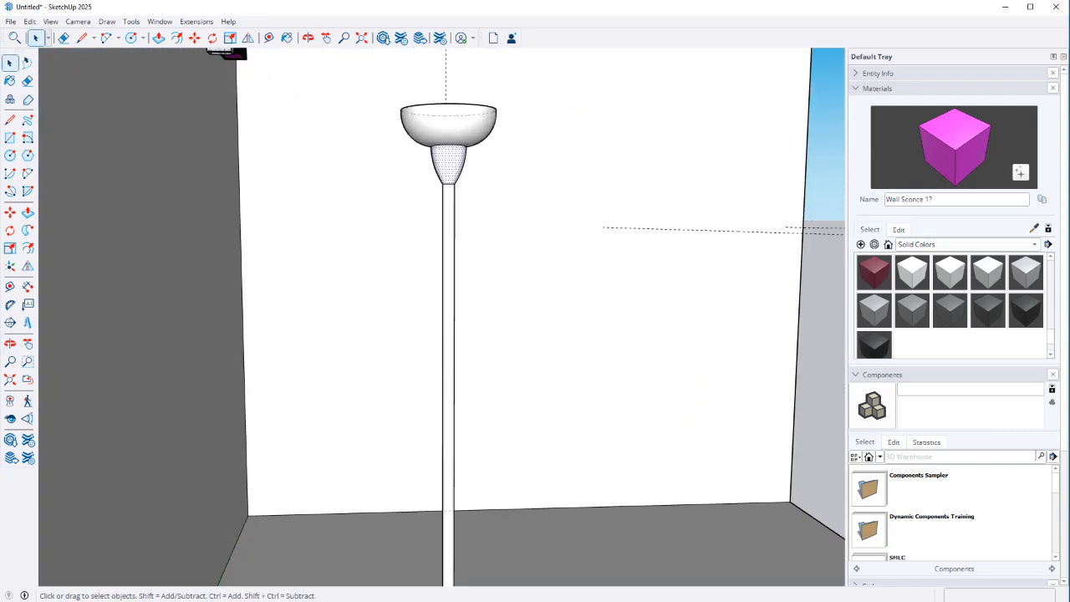
{"action": "left_click", "coordinate": [874, 345]}
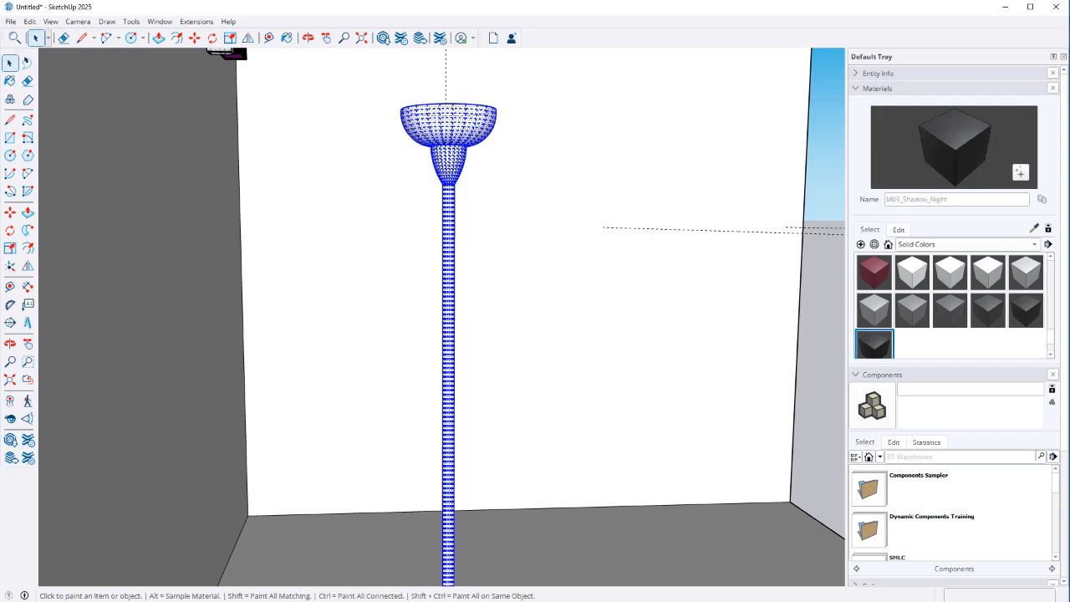
{"action": "key", "text": "space"}
{"action": "key", "text": "b"}
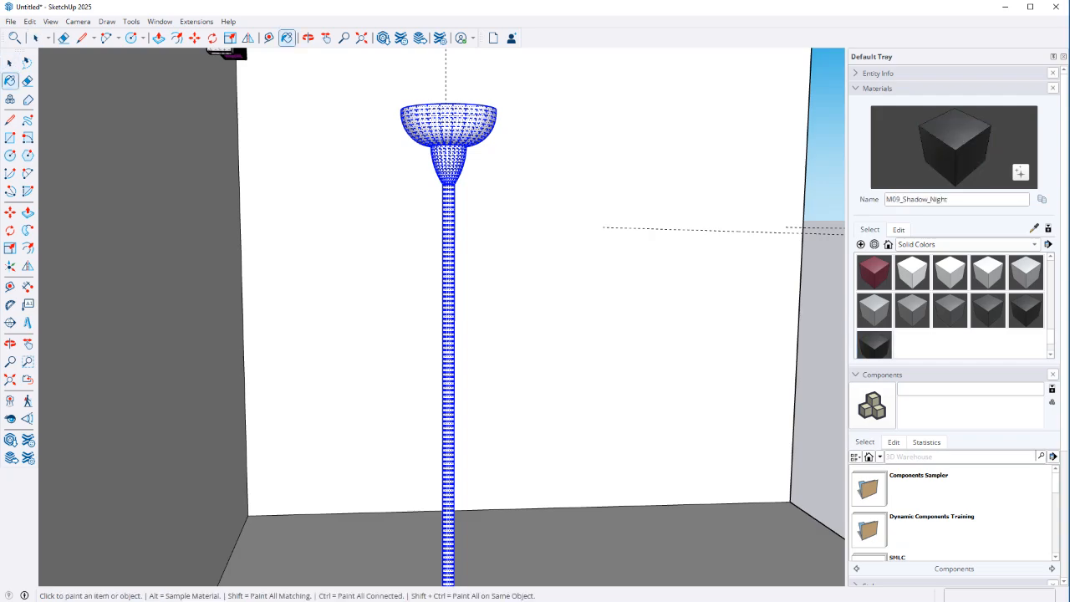
{"action": "left_click", "coordinate": [449, 165]}
{"action": "key", "text": "space"}
{"action": "key", "text": "ctrl+t"}
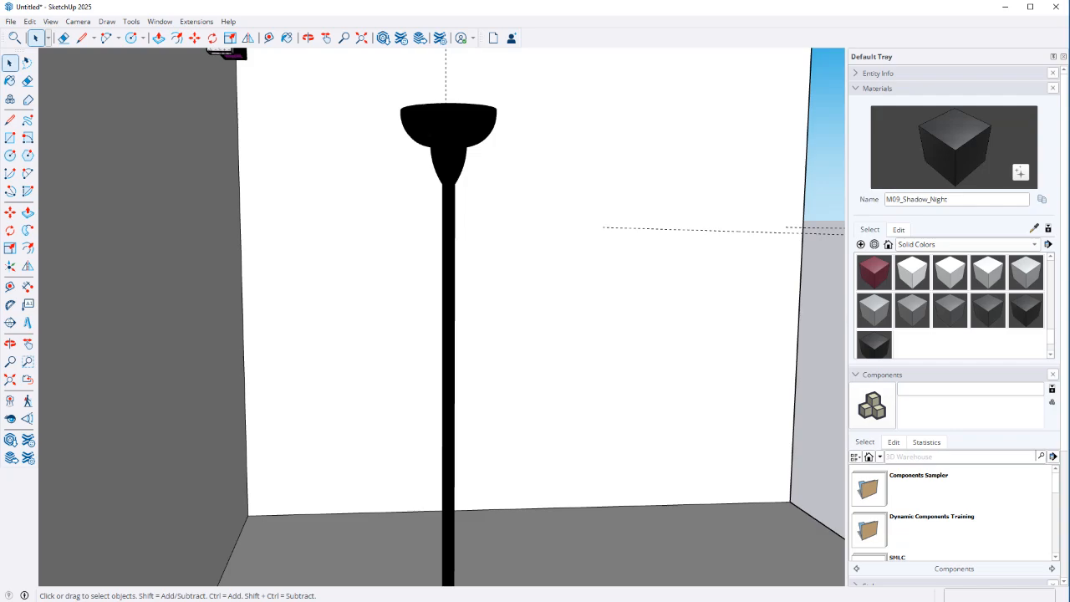
Inspect the painted lamp bowl, and undo the painting and the Follow Me sweep back to the flat profile
{"action": "middle_click_drag", "start_coordinate": [493, 226], "coordinate": [460, 292]}
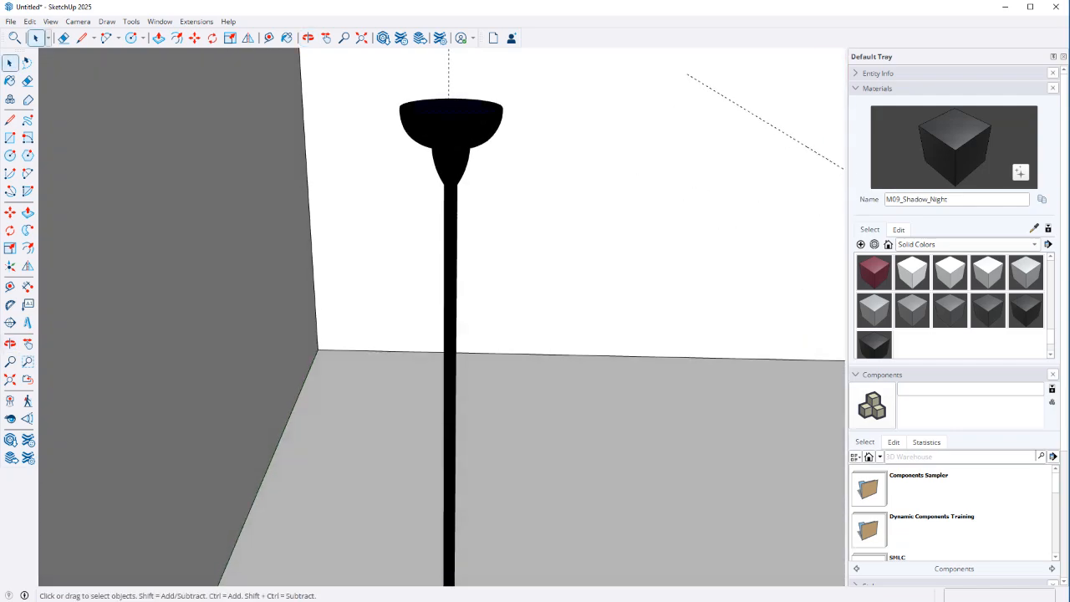
{"action": "scroll", "coordinate": [478, 94], "scroll_direction": "up", "scroll_amount": 4}
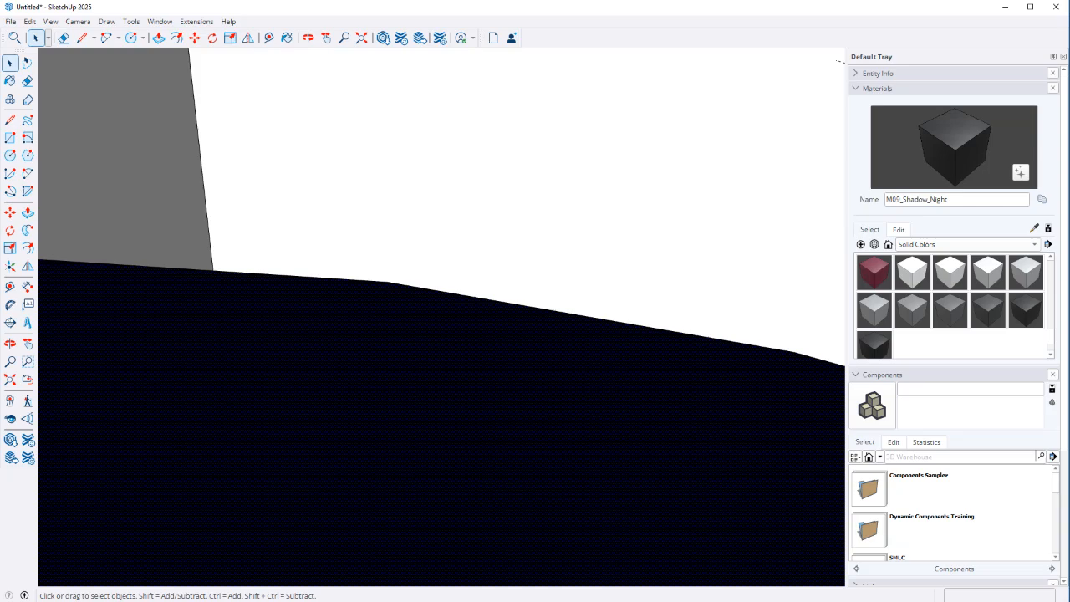
{"action": "scroll", "coordinate": [657, 370], "scroll_direction": "down", "scroll_amount": 6}
{"action": "scroll", "coordinate": [658, 369], "scroll_direction": "up", "scroll_amount": 4}
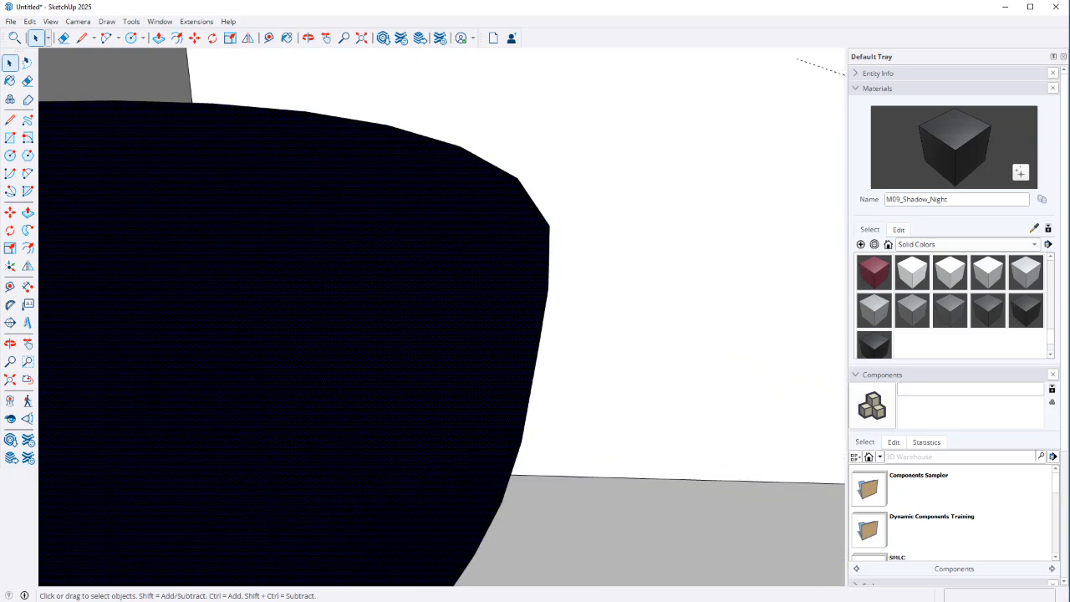
{"action": "scroll", "coordinate": [574, 234], "scroll_direction": "down", "scroll_amount": 6}
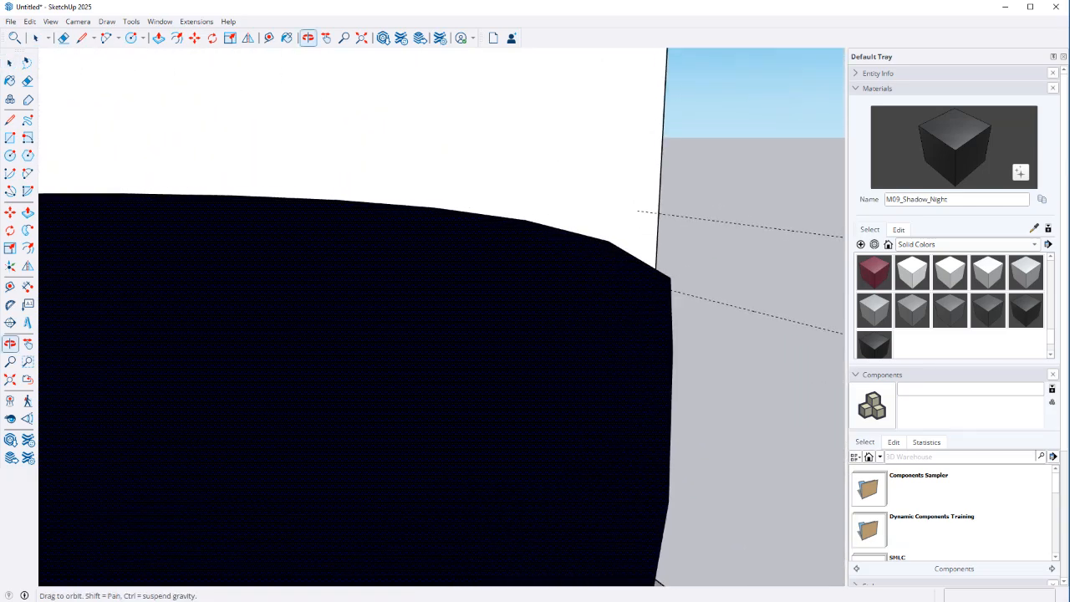
{"action": "scroll", "coordinate": [509, 251], "scroll_direction": "up", "scroll_amount": 6}
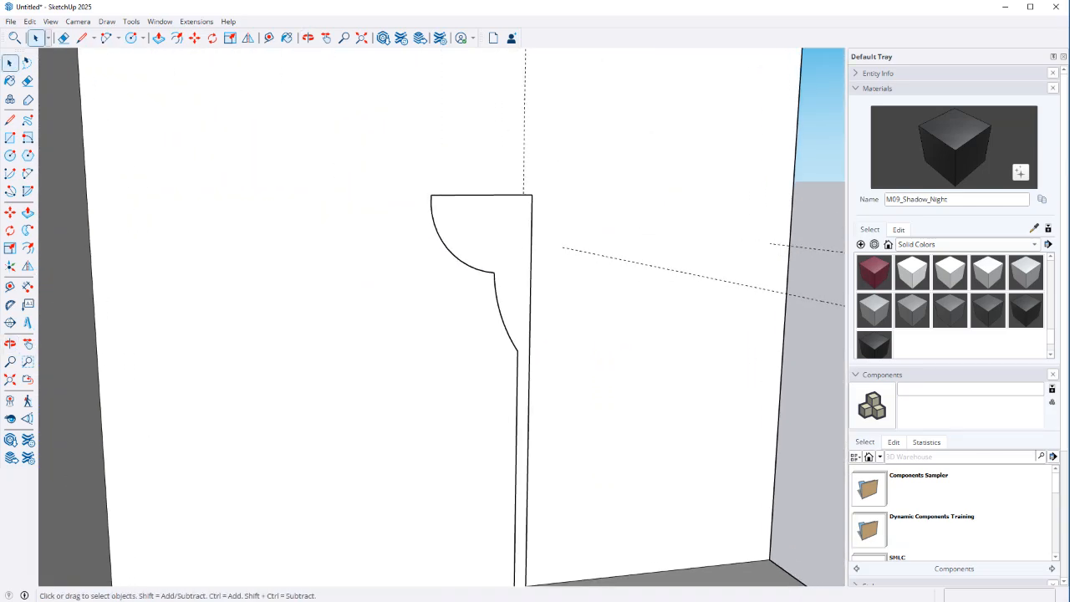
Offset the lamp bowl's curved edge about 1/16" inward
{"action": "scroll", "coordinate": [494, 316], "scroll_direction": "down", "scroll_amount": 6}
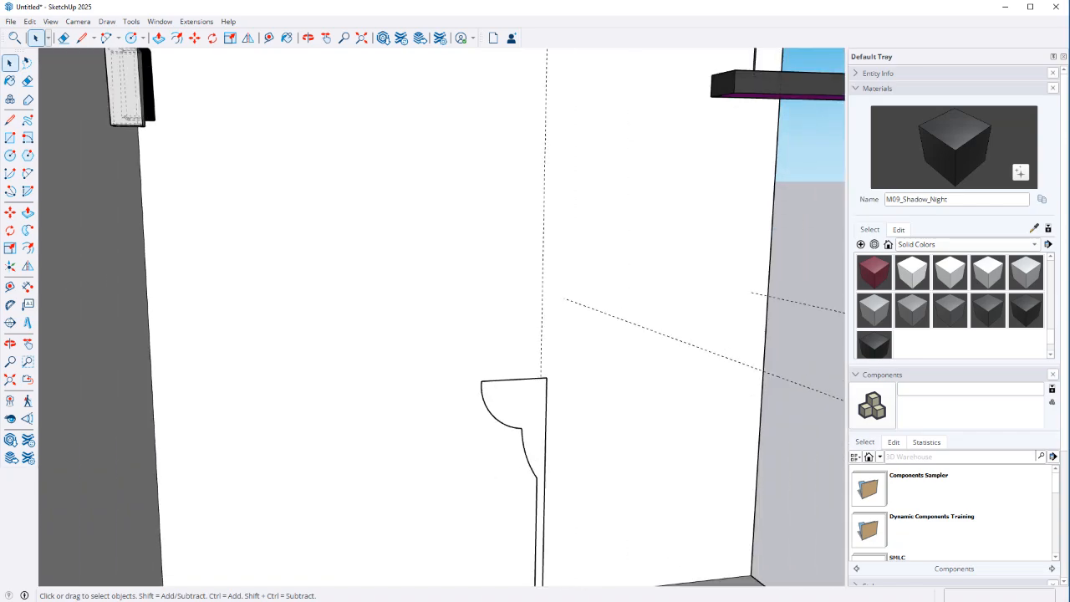
{"action": "mouse_move", "coordinate": [495, 316]}
{"action": "middle_mouse_down", "text": "shift"}
{"action": "mouse_move", "coordinate": [430, 185]}
{"action": "mouse_move", "coordinate": [449, 239]}
{"action": "middle_mouse_up", "text": "shift"}
{"action": "middle_click_drag", "start_coordinate": [340, 110], "coordinate": [369, 214], "text": "shift"}
{"action": "scroll", "coordinate": [369, 215], "scroll_direction": "up", "scroll_amount": 4}
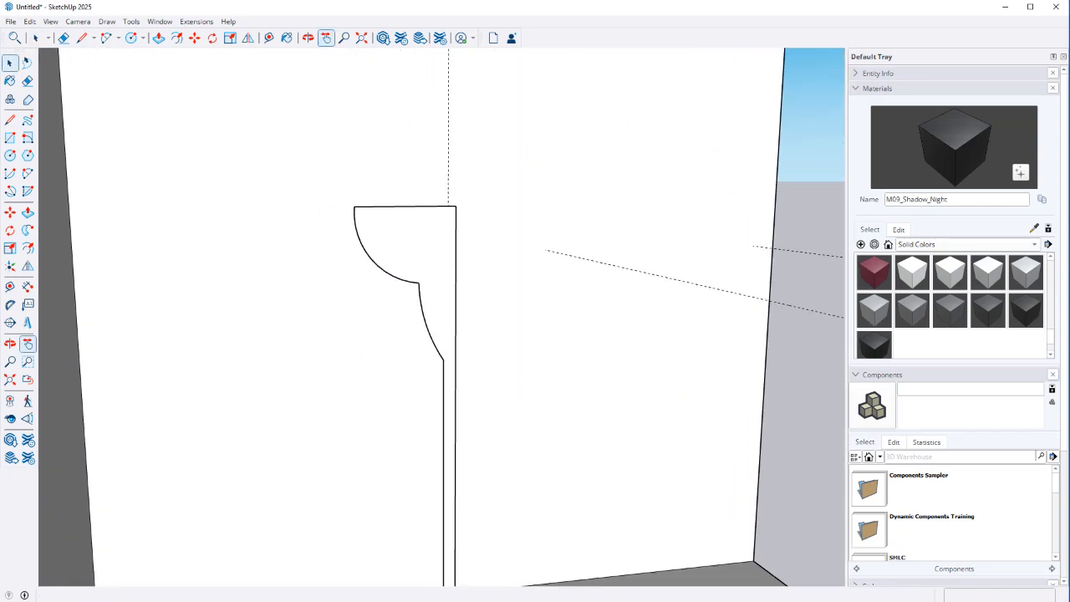
{"action": "left_click", "coordinate": [362, 251]}
{"action": "scroll", "coordinate": [361, 257], "scroll_direction": "up", "scroll_amount": 1}
{"action": "scroll", "coordinate": [368, 249], "scroll_direction": "up", "scroll_amount": 2}
{"action": "key", "text": "f"}
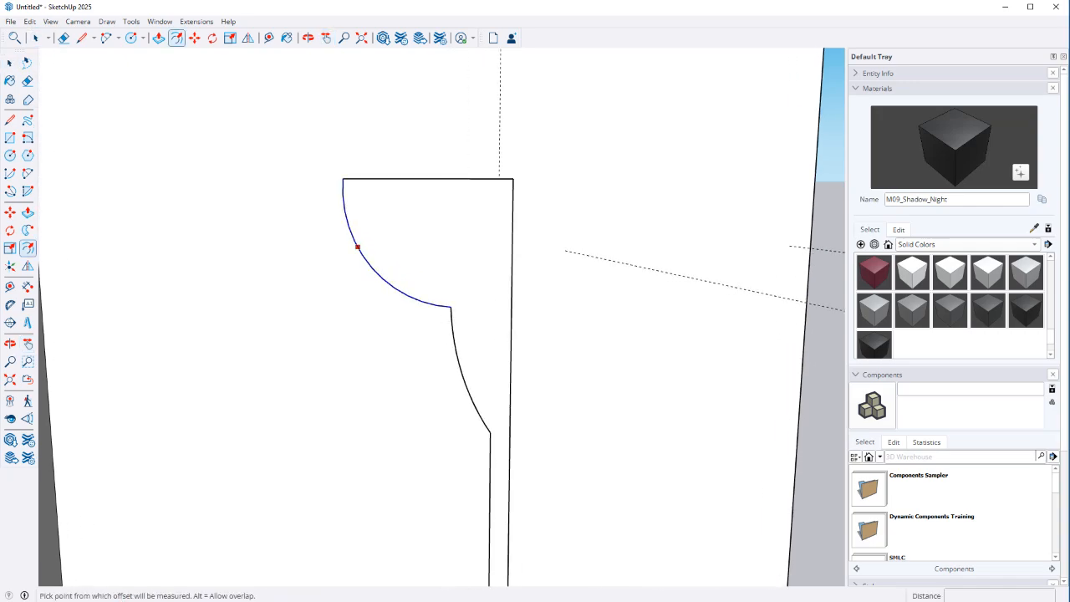
{"action": "left_click", "coordinate": [357, 246]}
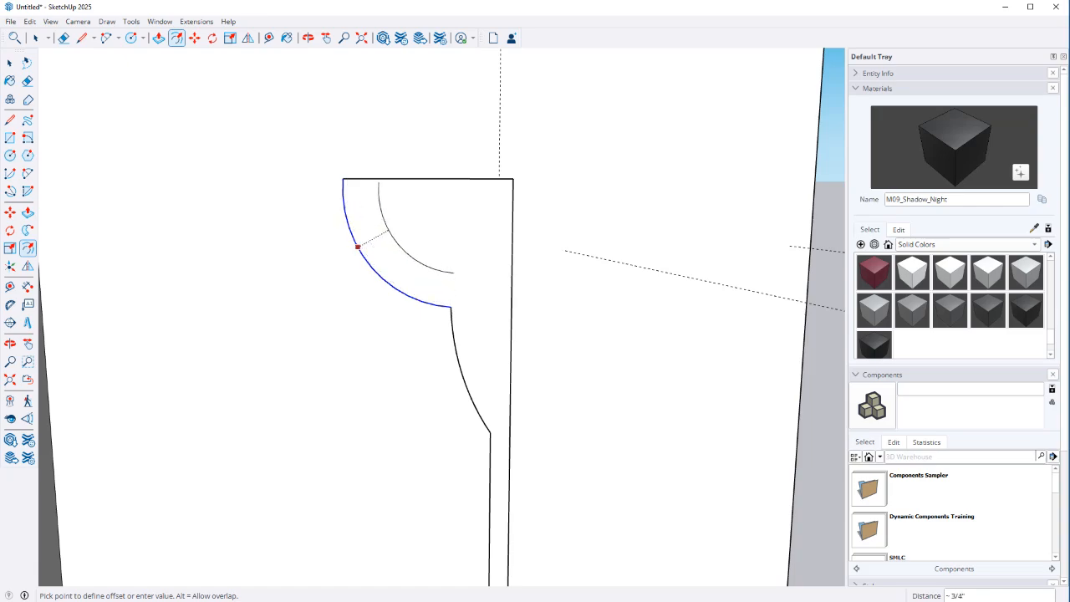
{"action": "scroll", "coordinate": [351, 249], "scroll_direction": "up", "scroll_amount": 1}
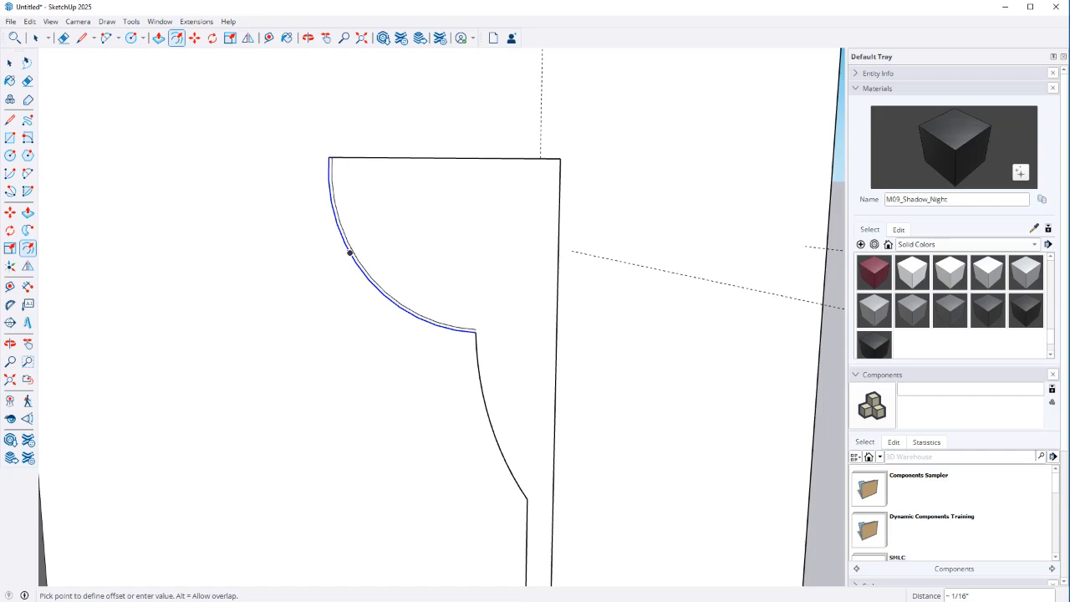
{"action": "left_click", "coordinate": [349, 252]}
Draw a straight line about 1 1/2" long from the offset arc's lower end to the profile's vertical centre edge
{"action": "key", "text": "l"}
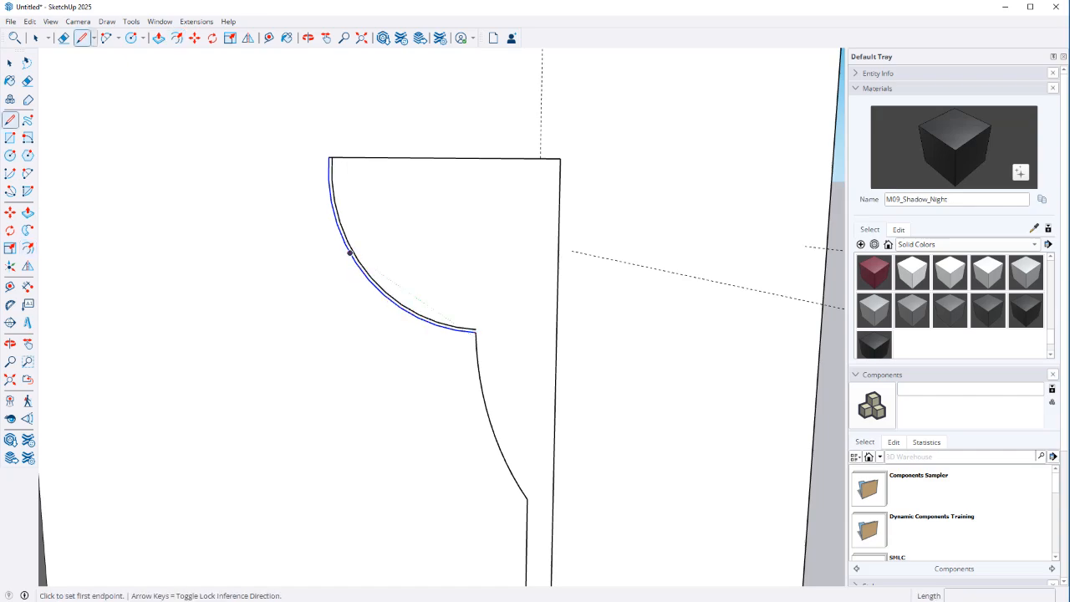
{"action": "left_click", "coordinate": [475, 330]}
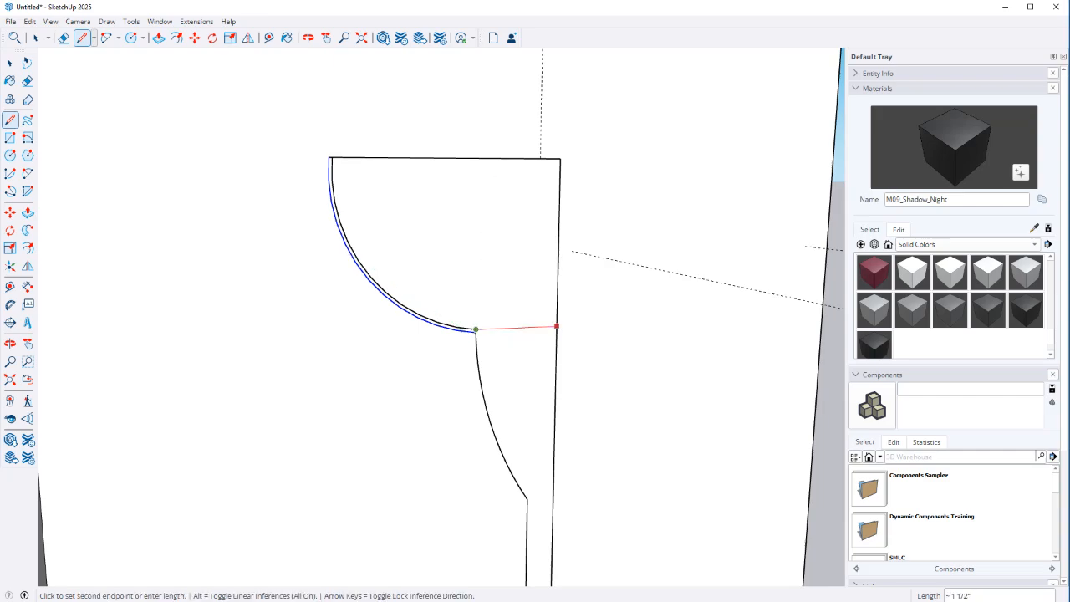
{"action": "left_click", "coordinate": [556, 326]}
{"action": "key", "text": "space"}
{"action": "scroll", "coordinate": [301, 201], "scroll_direction": "down", "scroll_amount": 5}
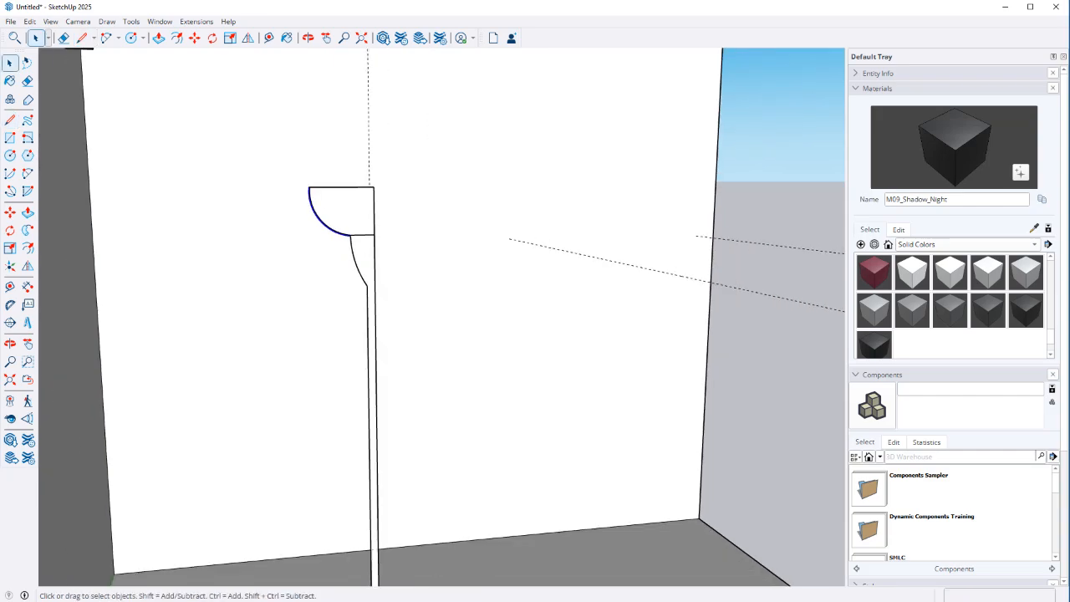
{"action": "scroll", "coordinate": [348, 236], "scroll_direction": "up", "scroll_amount": 8}
{"action": "scroll", "coordinate": [348, 236], "scroll_direction": "down", "scroll_amount": 3}
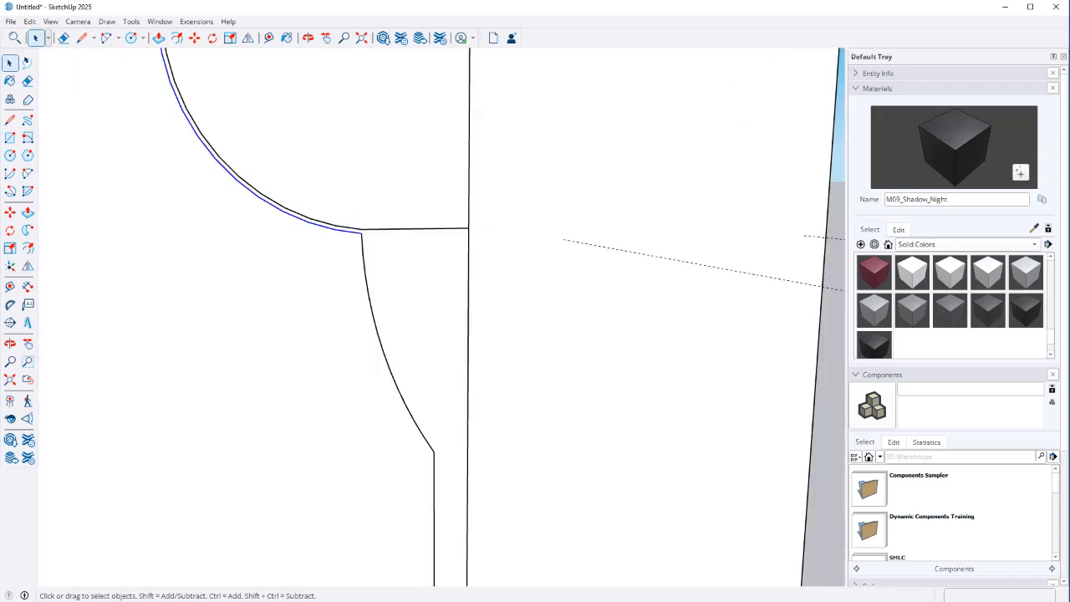
{"action": "scroll", "coordinate": [382, 252], "scroll_direction": "down", "scroll_amount": 3}
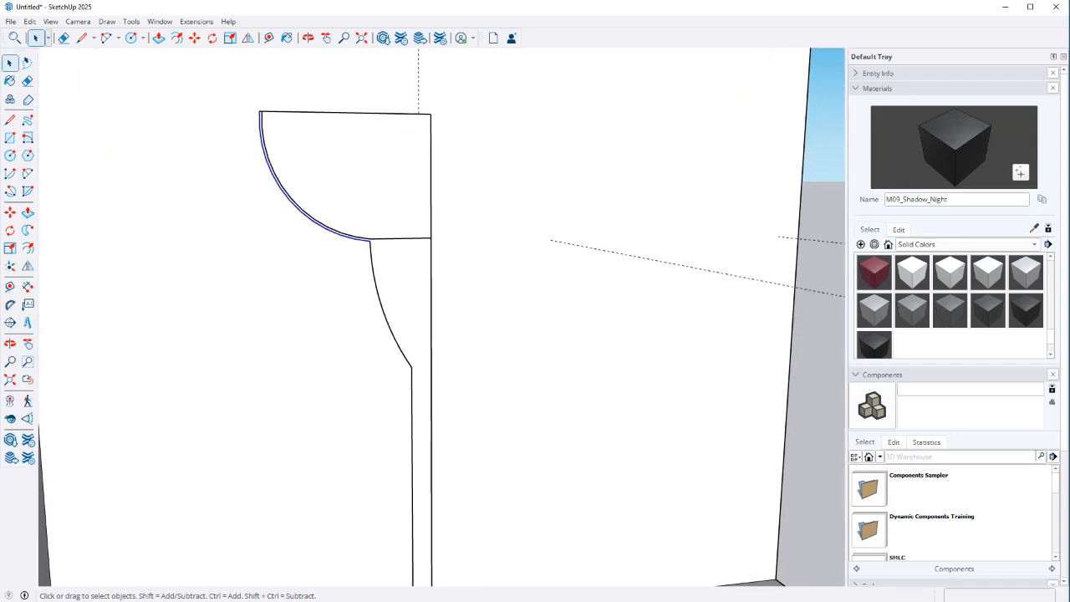
Erase the top edge and the upper centre edge that close off the bowl's interior
{"action": "key", "text": "e"}
{"action": "left_click_drag", "start_coordinate": [411, 104], "coordinate": [438, 138]}
{"action": "scroll", "coordinate": [367, 176], "scroll_direction": "down", "scroll_amount": 7}
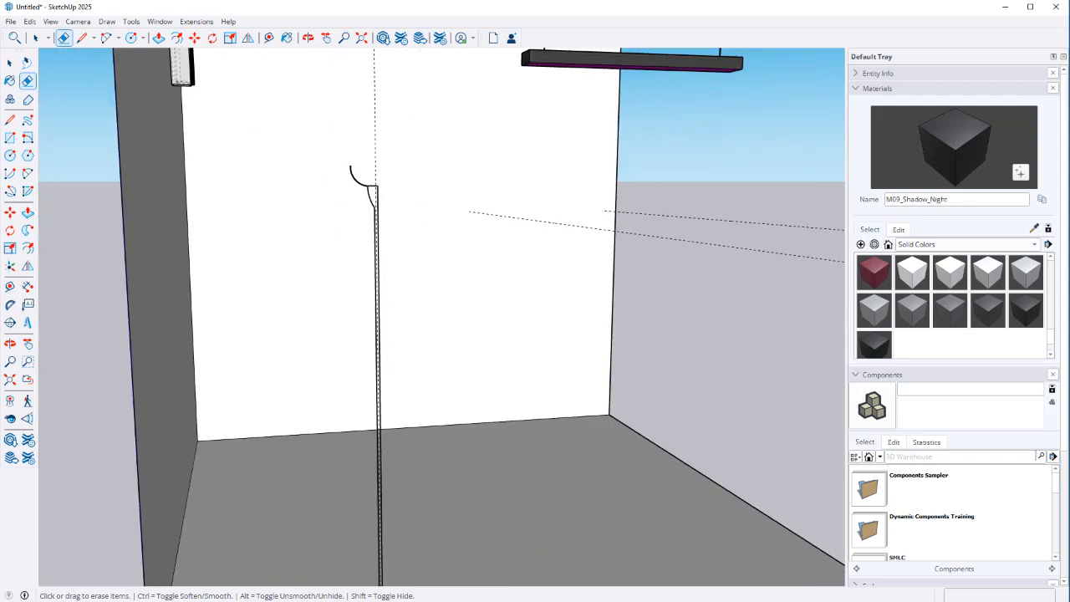
Inspect the profile from the base circle up to the bowl, and undo the erasing of the bowl's top and centre edges
{"action": "key", "text": "h"}
{"action": "mouse_move", "coordinate": [368, 501]}
{"action": "left_mouse_down"}
{"action": "mouse_move", "coordinate": [324, 328]}
{"action": "mouse_move", "coordinate": [333, 240]}
{"action": "left_mouse_up"}
{"action": "scroll", "coordinate": [326, 250], "scroll_direction": "up", "scroll_amount": 8}
{"action": "key", "text": "space"}
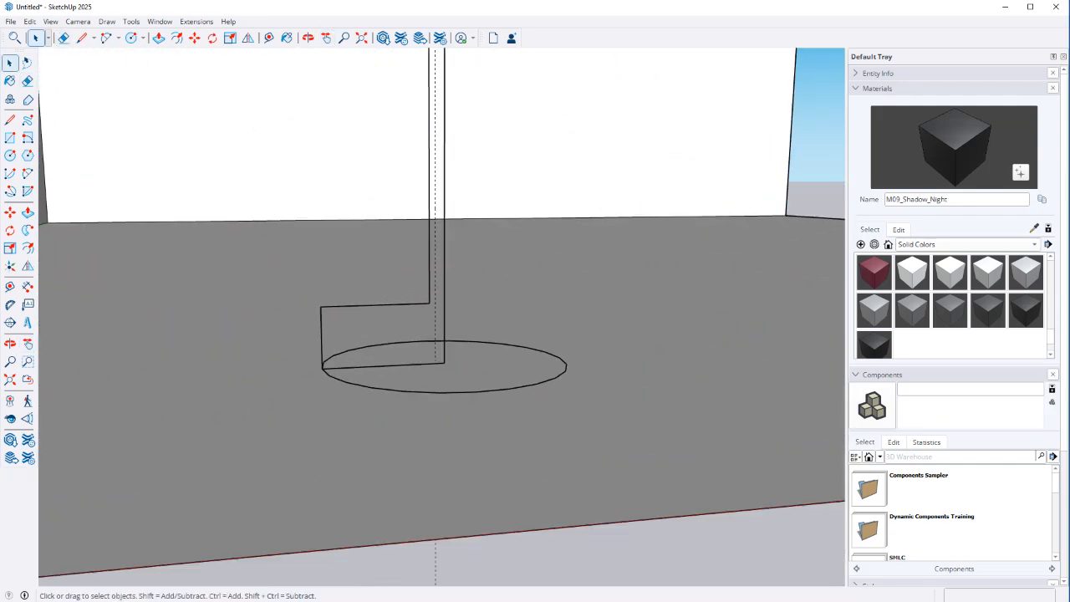
{"action": "middle_click_drag", "start_coordinate": [443, 359], "coordinate": [418, 389]}
{"action": "scroll", "coordinate": [410, 389], "scroll_direction": "down", "scroll_amount": 3}
{"action": "scroll", "coordinate": [410, 251], "scroll_direction": "down", "scroll_amount": 5}
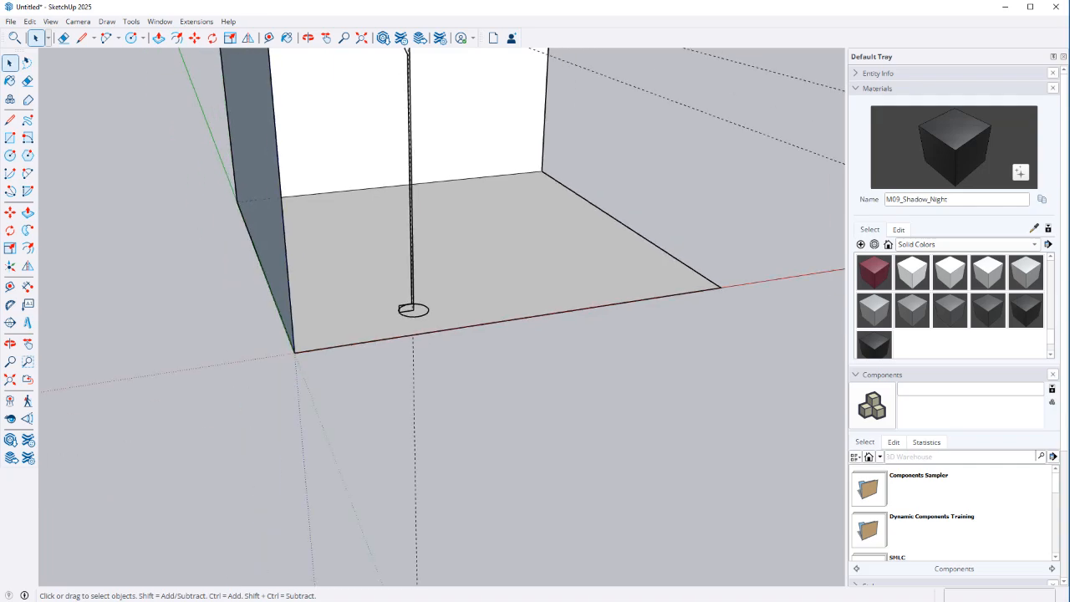
{"action": "scroll", "coordinate": [418, 251], "scroll_direction": "up", "scroll_amount": 10}
{"action": "scroll", "coordinate": [402, 251], "scroll_direction": "down", "scroll_amount": 5}
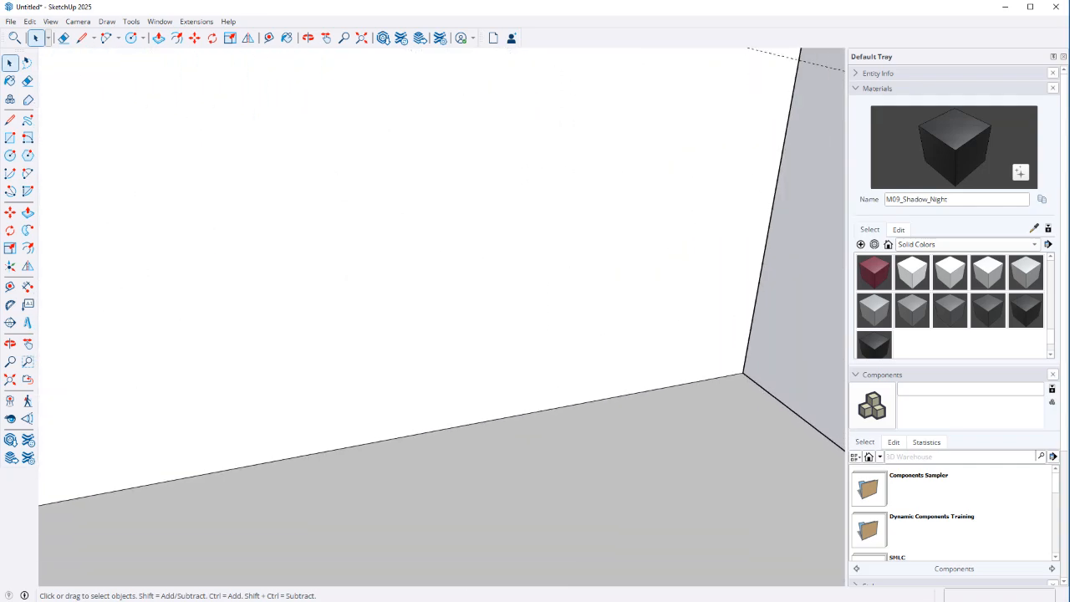
{"action": "scroll", "coordinate": [531, 443], "scroll_direction": "up", "scroll_amount": 4}
{"action": "scroll", "coordinate": [505, 397], "scroll_direction": "down", "scroll_amount": 2}
{"action": "scroll", "coordinate": [492, 307], "scroll_direction": "up", "scroll_amount": 6}
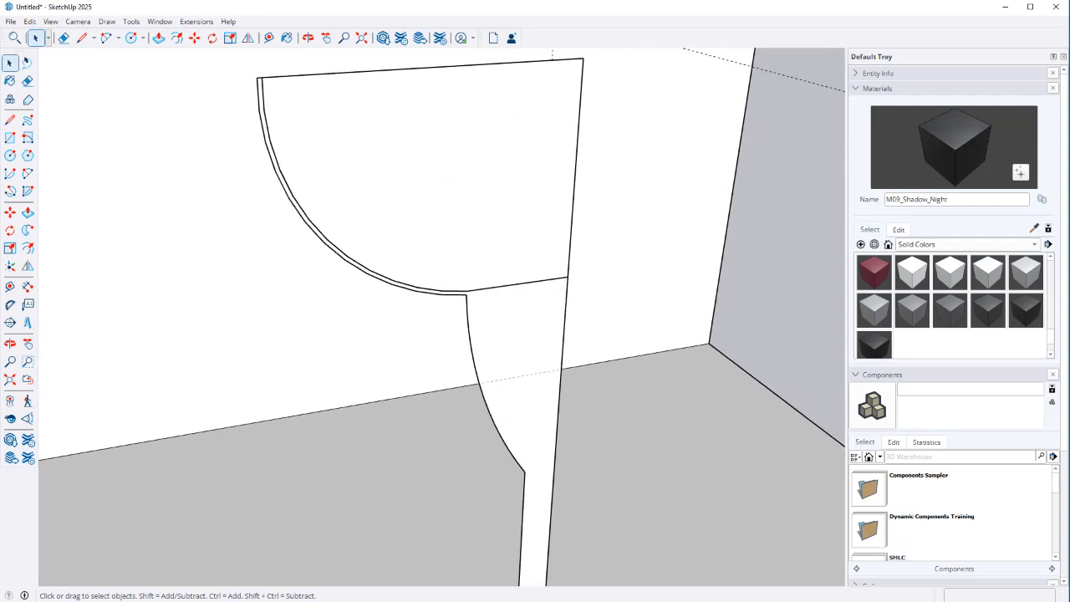
Undo the bowl's offset arc and its connecting line to restore the single-face lamp profile
{"action": "middle_click_drag", "start_coordinate": [501, 293], "coordinate": [418, 301]}
{"action": "left_click", "coordinate": [539, 302]}
{"action": "key", "text": "Delete"}
{"action": "key", "text": "f"}
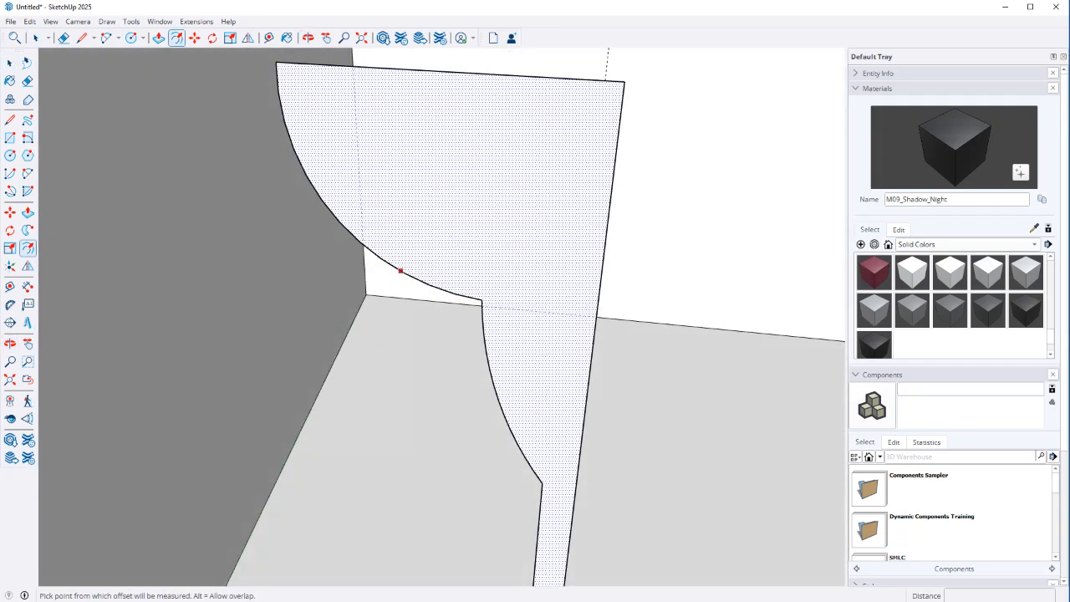
{"action": "left_click", "coordinate": [400, 270]}
{"action": "key", "text": "Escape"}
{"action": "key", "text": "l"}
{"action": "left_click", "coordinate": [483, 299]}
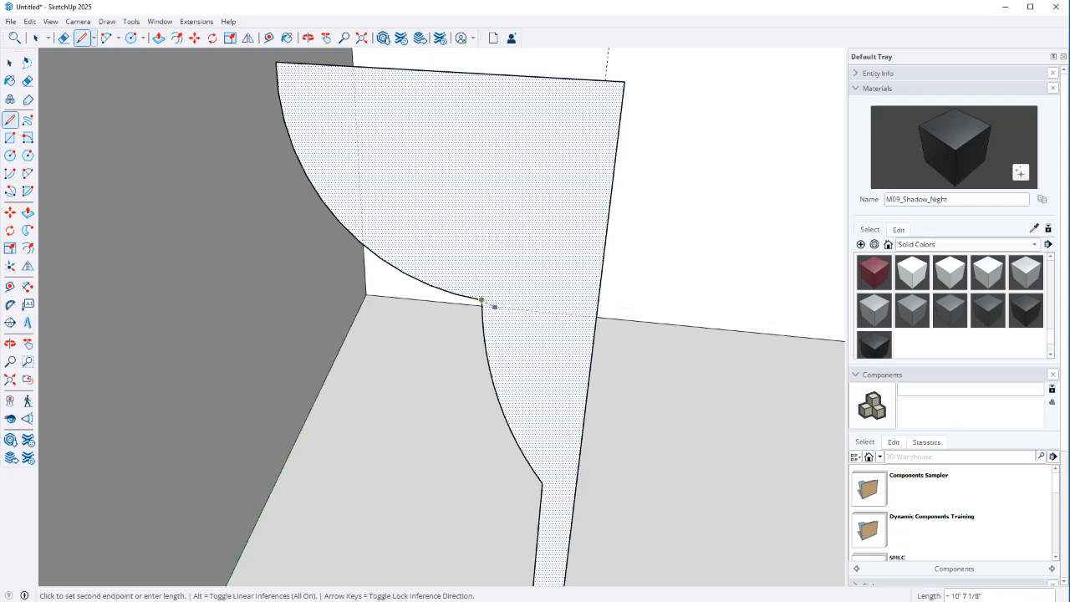
{"action": "key", "text": "space"}
Select the bowl's curved edge and offset it about 1/8" inward
{"action": "left_click", "coordinate": [419, 289]}
{"action": "left_click", "coordinate": [418, 279]}
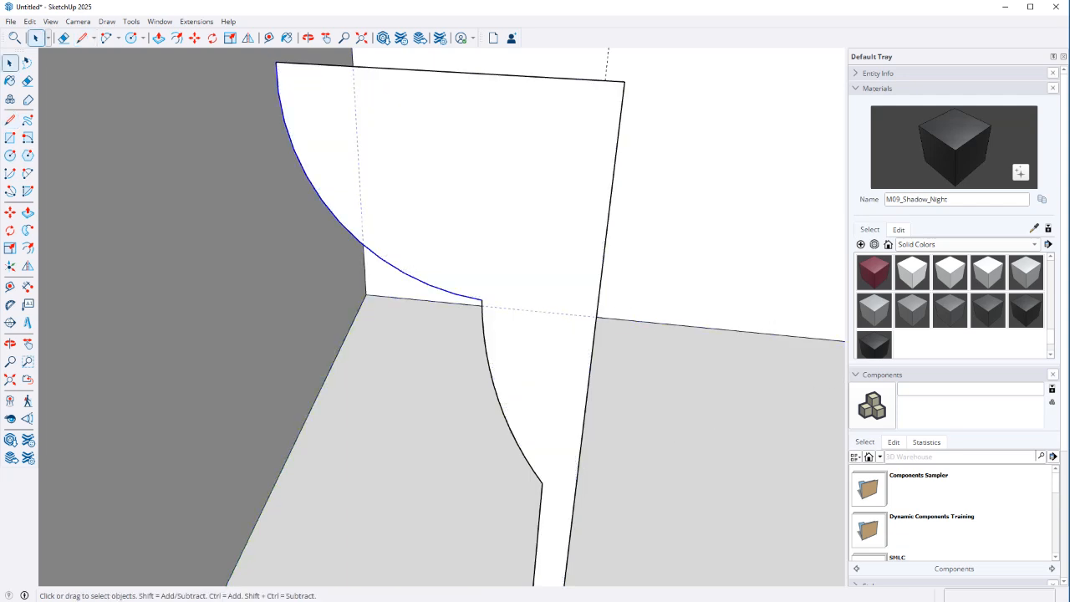
{"action": "key", "text": "f"}
{"action": "left_click", "coordinate": [440, 288]}
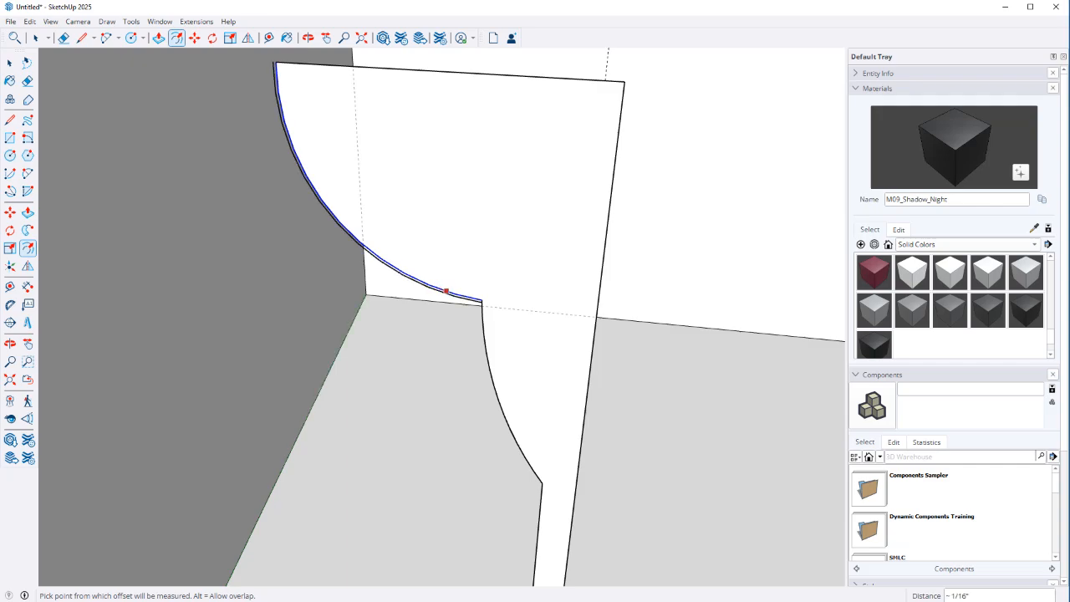
{"action": "left_click", "coordinate": [442, 289]}
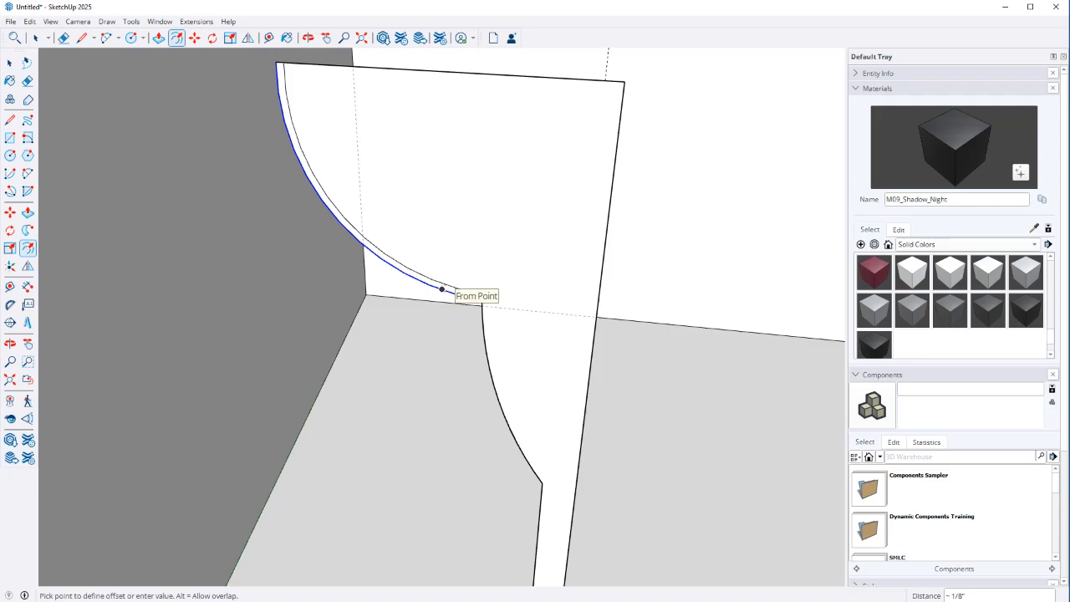
{"action": "left_click", "coordinate": [458, 294]}
Draw a line about 1 1/2" long from the inner arc's lower end to the centre edge, and erase the top and centre edges above it
{"action": "key", "text": "l"}
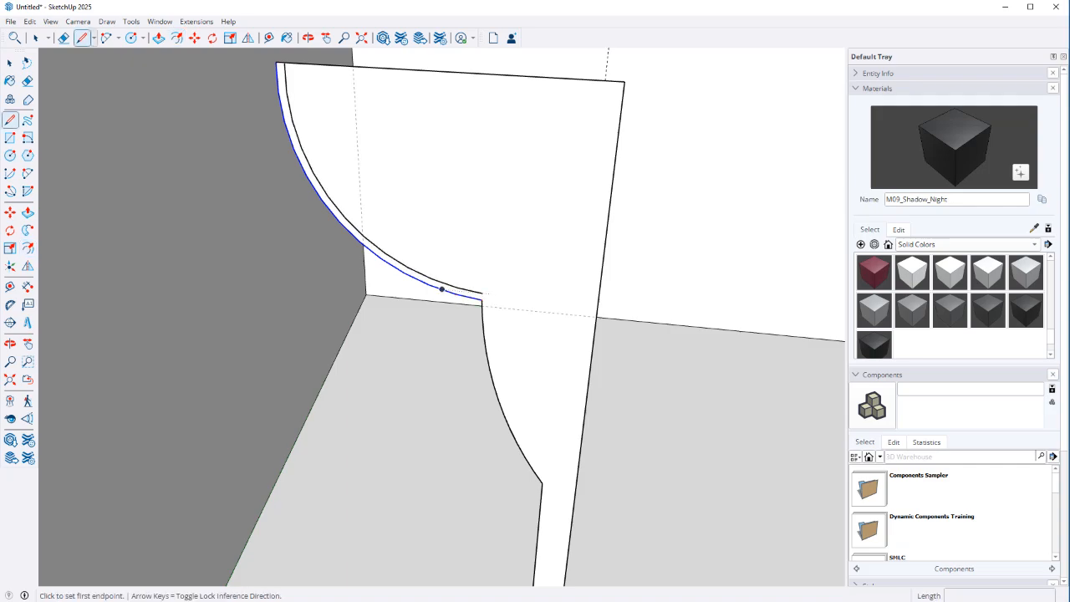
{"action": "left_click", "coordinate": [483, 294]}
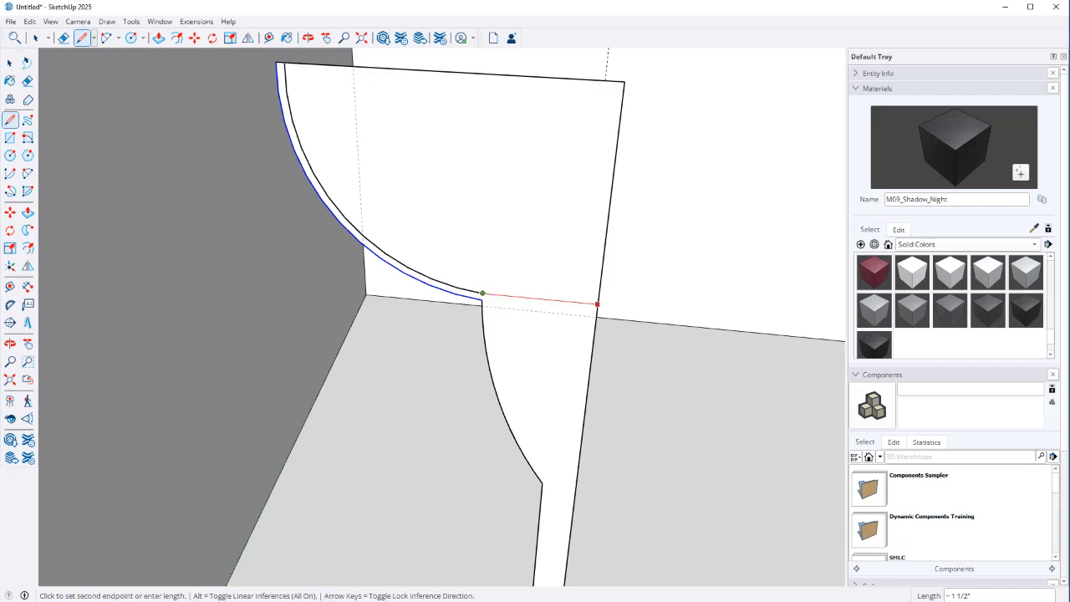
{"action": "left_click", "coordinate": [597, 305]}
{"action": "key", "text": "e"}
{"action": "left_click_drag", "start_coordinate": [623, 133], "coordinate": [577, 75]}
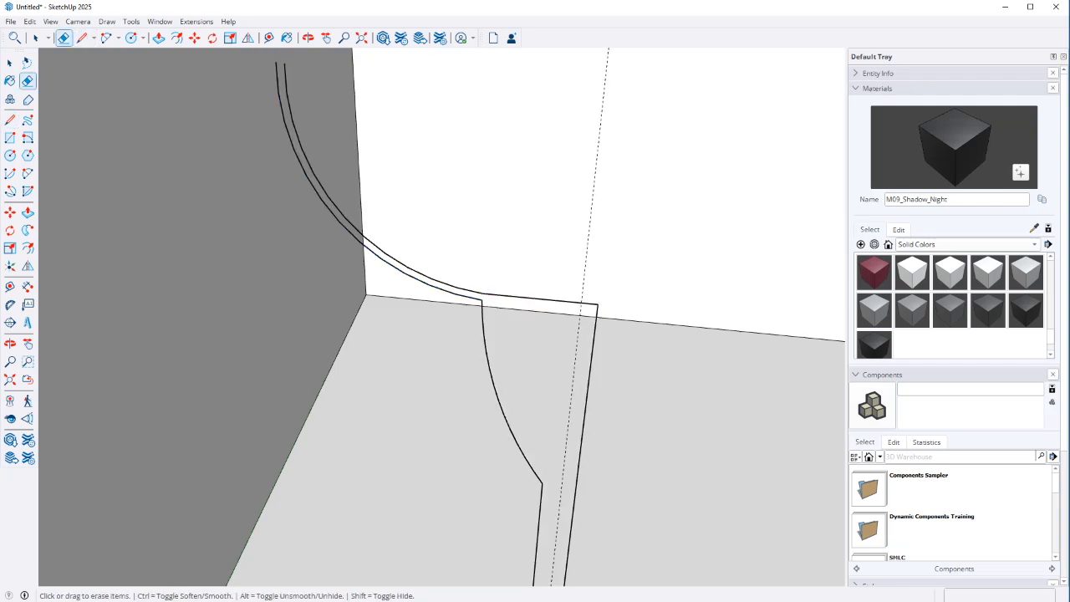
Close the bowl's rim with a short line between the upper ends of the two arcs, restoring the profile face
{"action": "key", "text": "l"}
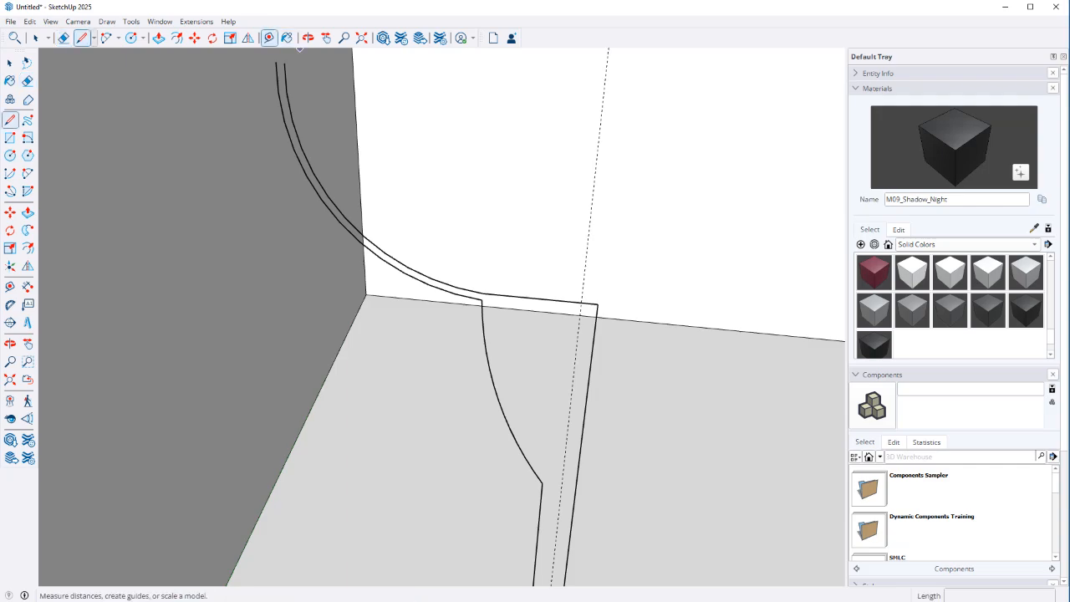
{"action": "left_click", "coordinate": [509, 97]}
{"action": "left_click", "coordinate": [285, 62]}
{"action": "key", "text": "space"}
{"action": "scroll", "coordinate": [462, 226], "scroll_direction": "down", "scroll_amount": 9}
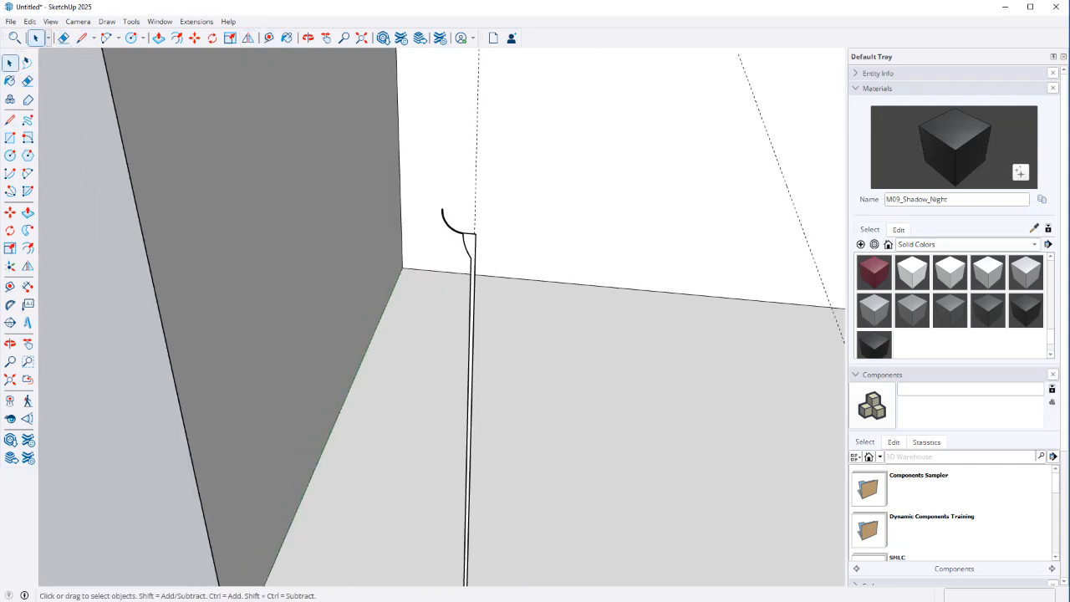
Sweep the hollow-bowl lamp profile around the base circle with Follow Me
{"action": "middle_click_drag", "start_coordinate": [462, 226], "coordinate": [462, 226], "text": "shift"}
{"action": "mouse_move", "coordinate": [465, 502]}
{"action": "middle_mouse_down", "text": "shift"}
{"action": "mouse_move", "coordinate": [430, 84]}
{"action": "mouse_move", "coordinate": [424, 220]}
{"action": "middle_mouse_up", "text": "shift"}
{"action": "scroll", "coordinate": [425, 220], "scroll_direction": "up", "scroll_amount": 4}
{"action": "left_click", "coordinate": [27, 230]}
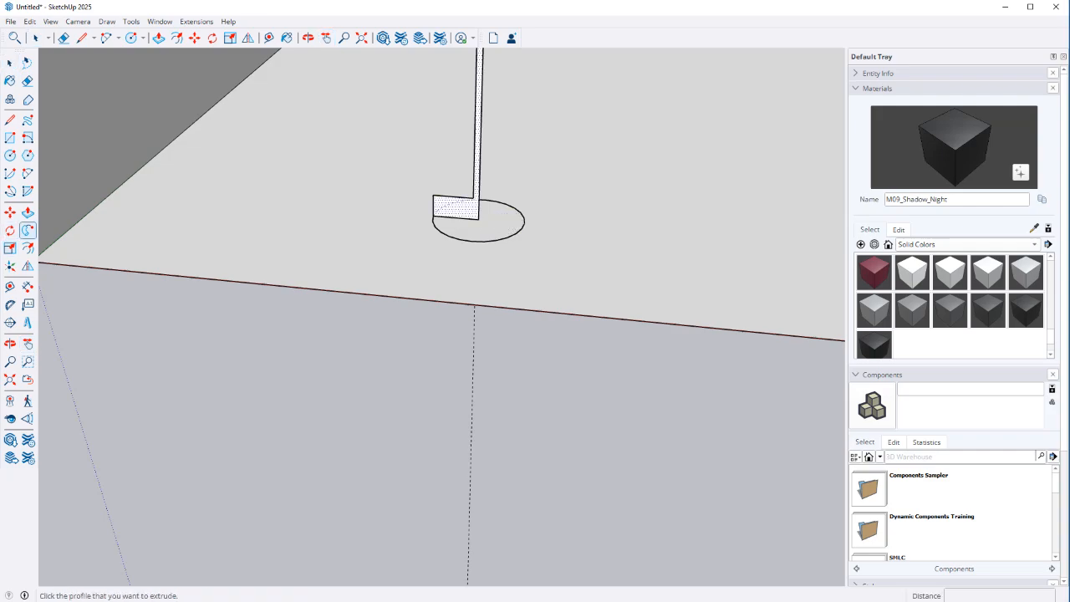
{"action": "scroll", "coordinate": [451, 205], "scroll_direction": "up", "scroll_amount": 2}
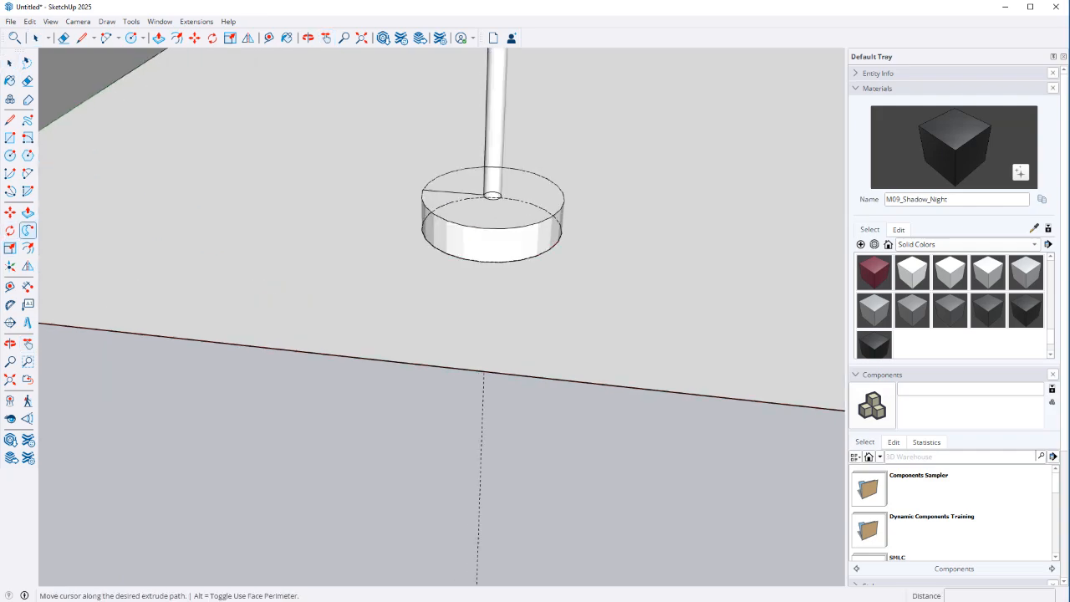
{"action": "key", "text": "space"}
Select the entire swept lamp and paint it with the M09_Shadow_Night material
{"action": "scroll", "coordinate": [480, 335], "scroll_direction": "down", "scroll_amount": 10}
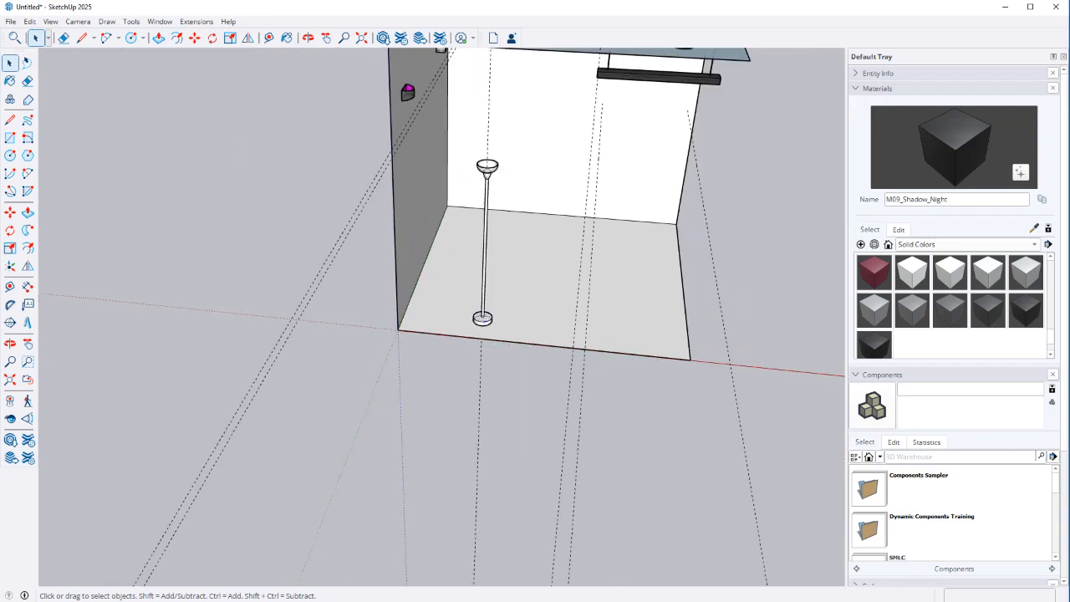
{"action": "triple_click", "coordinate": [488, 168]}
{"action": "key", "text": "b"}
{"action": "key", "text": "space"}
{"action": "scroll", "coordinate": [467, 156], "scroll_direction": "up", "scroll_amount": 5}
{"action": "key", "text": "b"}
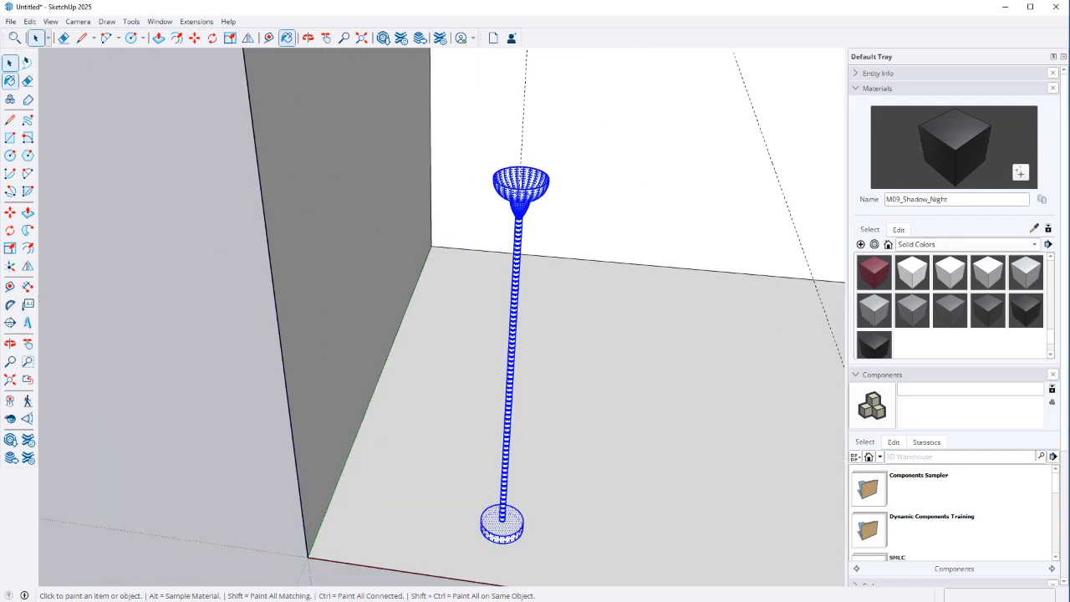
{"action": "left_click", "coordinate": [520, 181]}
{"action": "key", "text": "space"}
Select the lamp bowl's surface and paint it with the M00_Soft_Cloud material
{"action": "scroll", "coordinate": [520, 180], "scroll_direction": "up", "scroll_amount": 4}
{"action": "double_click", "coordinate": [520, 179]}
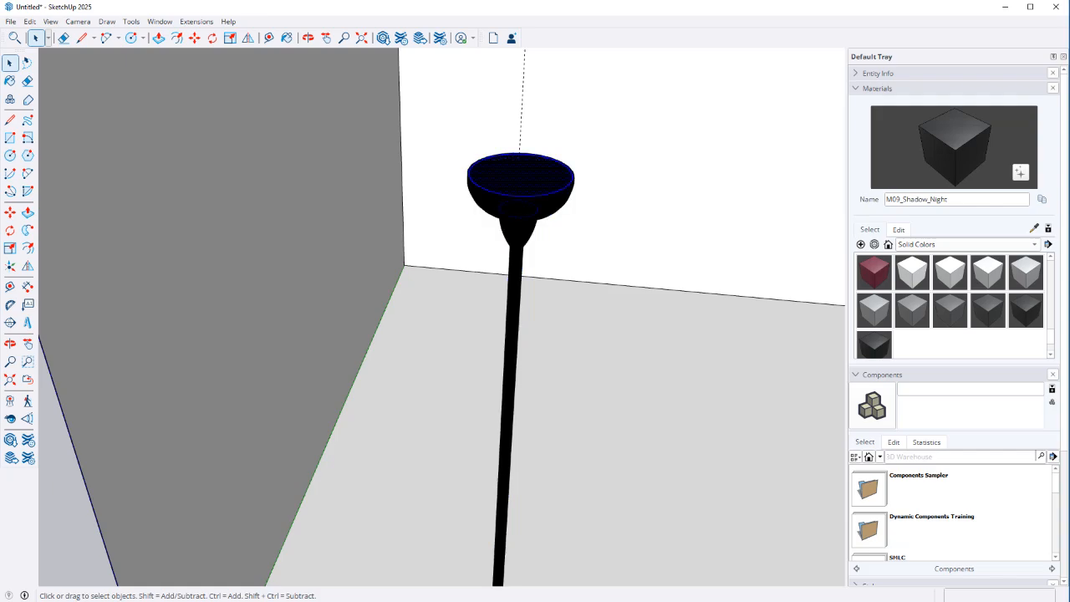
{"action": "scroll", "coordinate": [543, 190], "scroll_direction": "up", "scroll_amount": 3}
{"action": "middle_click_drag", "start_coordinate": [543, 191], "coordinate": [539, 150]}
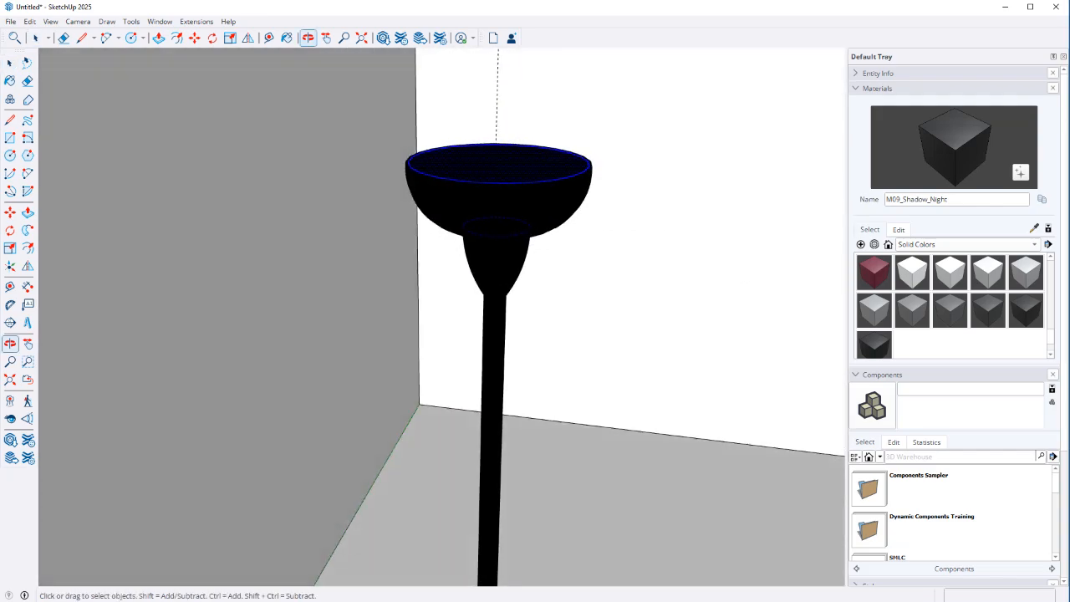
{"action": "scroll", "coordinate": [544, 167], "scroll_direction": "up", "scroll_amount": 8}
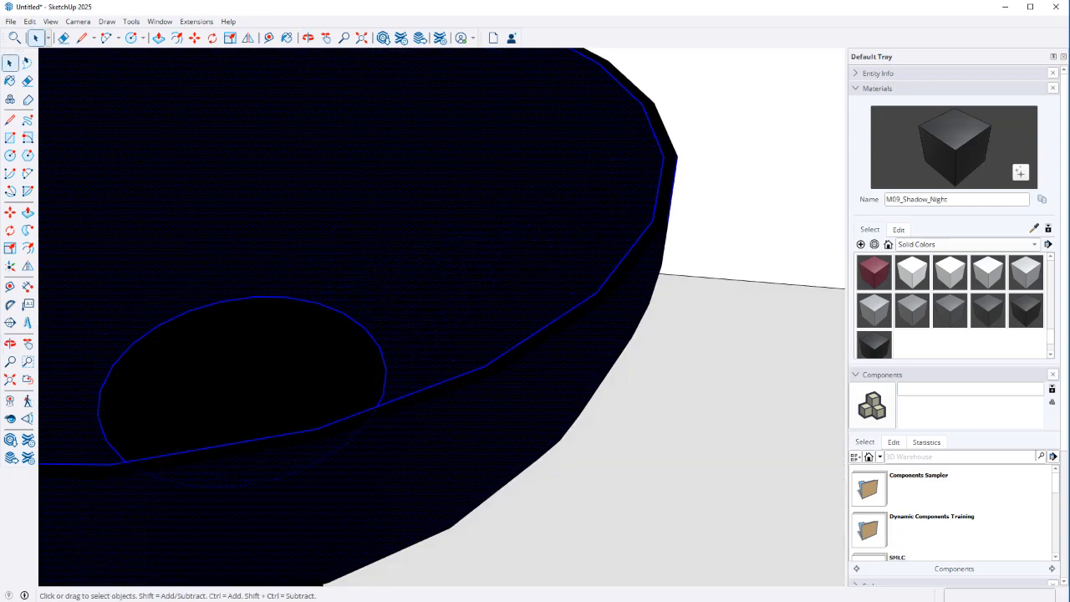
{"action": "left_click", "coordinate": [912, 273]}
{"action": "left_click", "coordinate": [552, 268]}
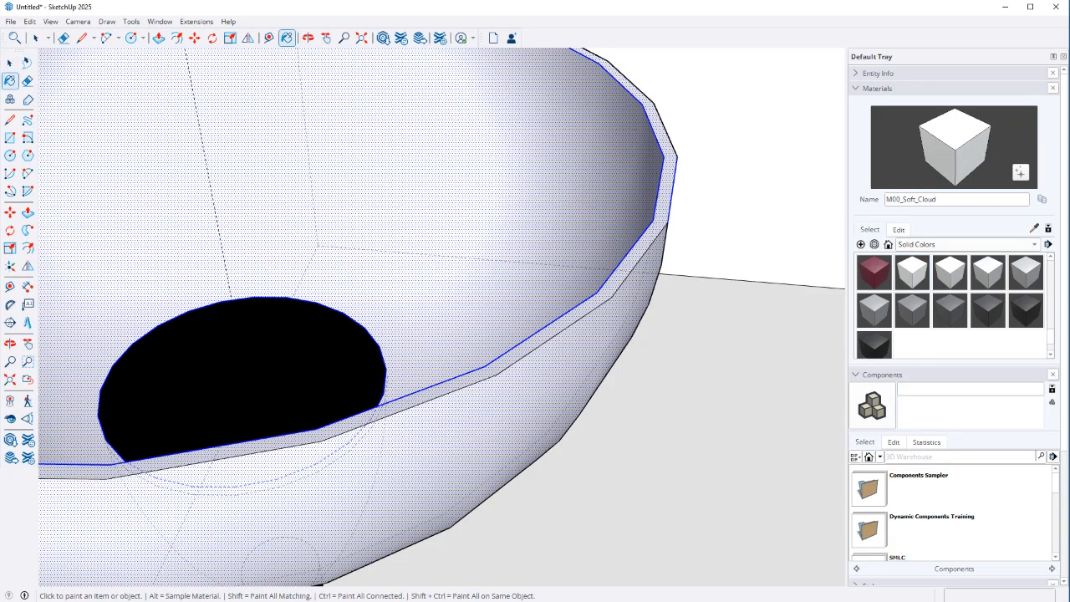
{"action": "key", "text": "space"}
Sample the magenta Wall Sconce material from the curved wall sconce and paint it onto the dark circular face inside the lamp bowl
{"action": "scroll", "coordinate": [709, 269], "scroll_direction": "down", "scroll_amount": 8}
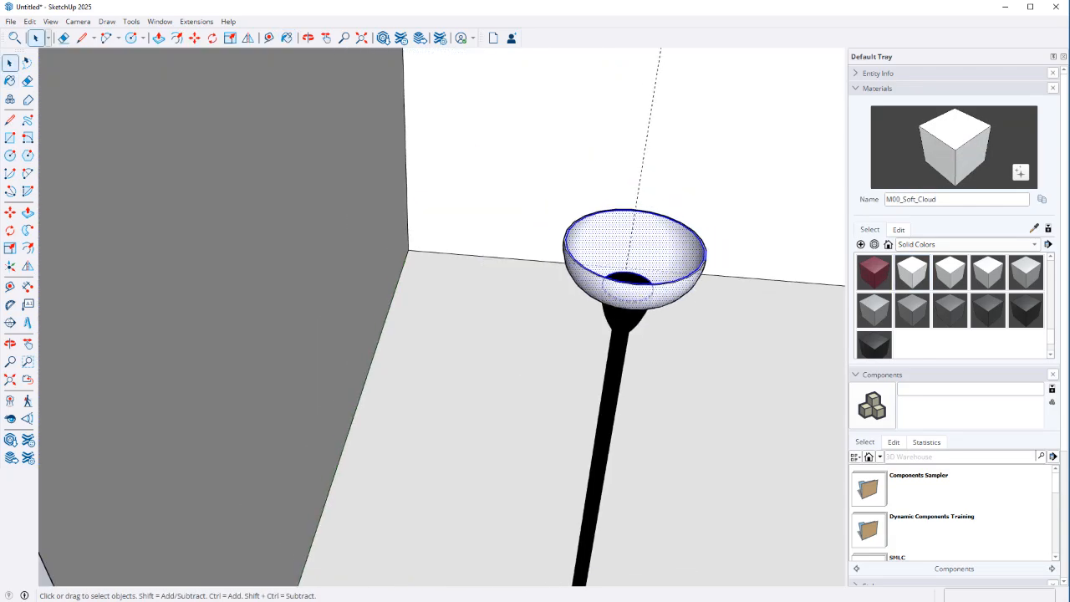
{"action": "middle_click_drag", "start_coordinate": [458, 259], "coordinate": [376, 339]}
{"action": "scroll", "coordinate": [644, 328], "scroll_direction": "up", "scroll_amount": 5}
{"action": "left_click", "coordinate": [633, 347]}
{"action": "key", "text": "b"}
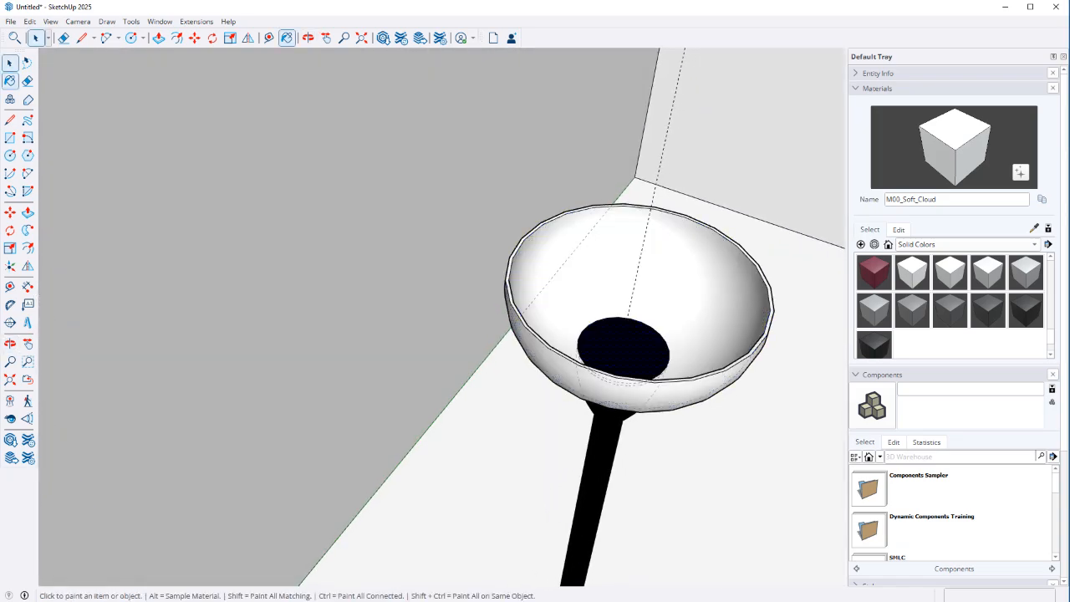
{"action": "scroll", "coordinate": [610, 305], "scroll_direction": "down", "scroll_amount": 10}
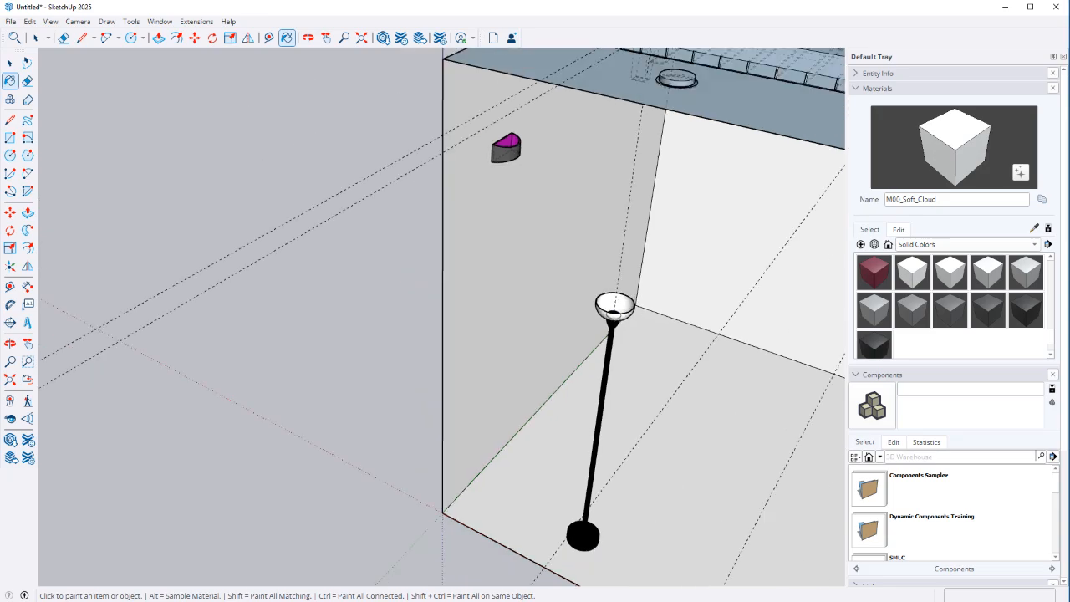
{"action": "left_click", "coordinate": [1048, 228]}
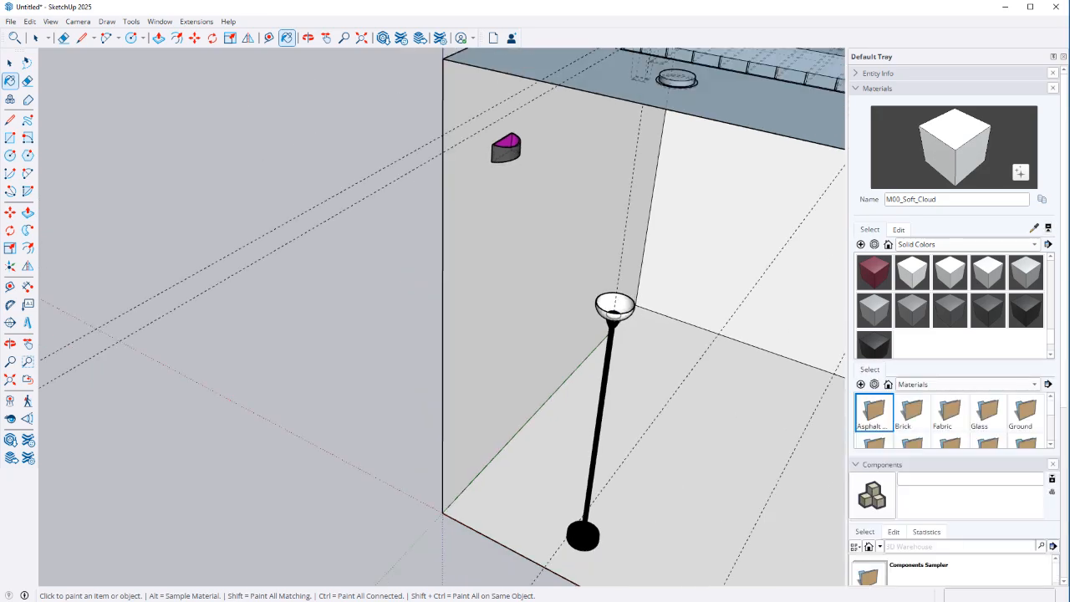
{"action": "left_click", "coordinate": [1049, 228]}
{"action": "left_click", "coordinate": [1034, 228]}
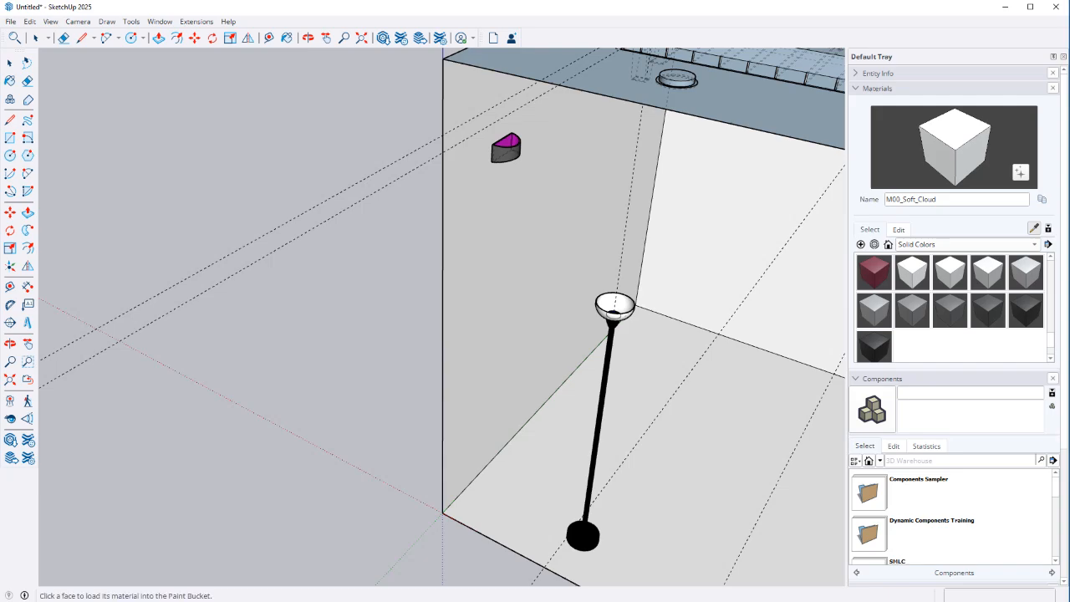
{"action": "left_click", "coordinate": [506, 146]}
{"action": "scroll", "coordinate": [615, 306], "scroll_direction": "up", "scroll_amount": 6}
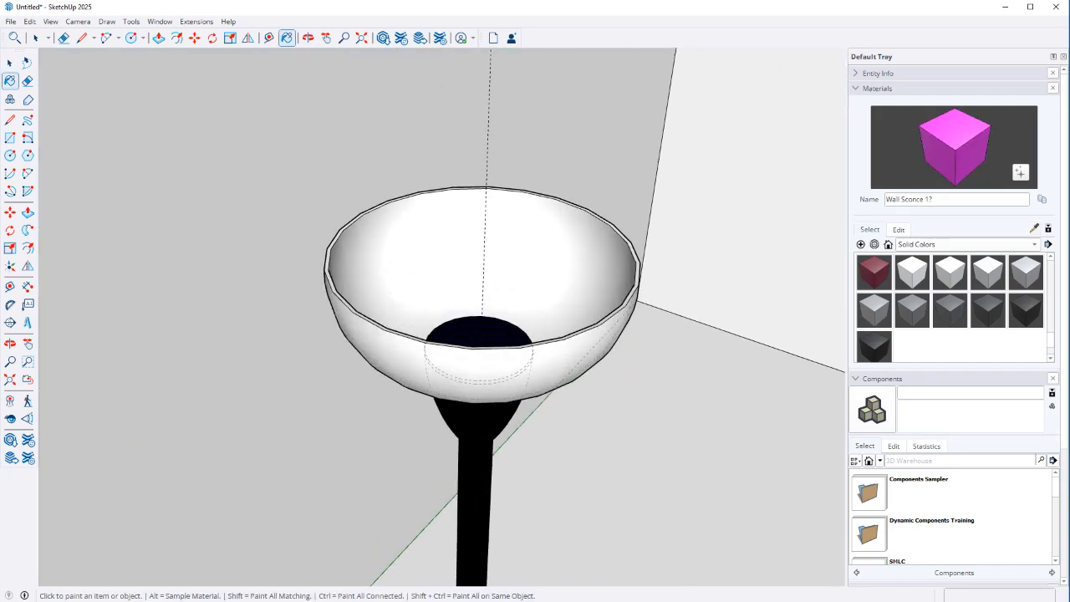
{"action": "left_click", "coordinate": [479, 334]}
{"action": "key", "text": "space"}
{"action": "scroll", "coordinate": [476, 322], "scroll_direction": "down", "scroll_amount": 5}
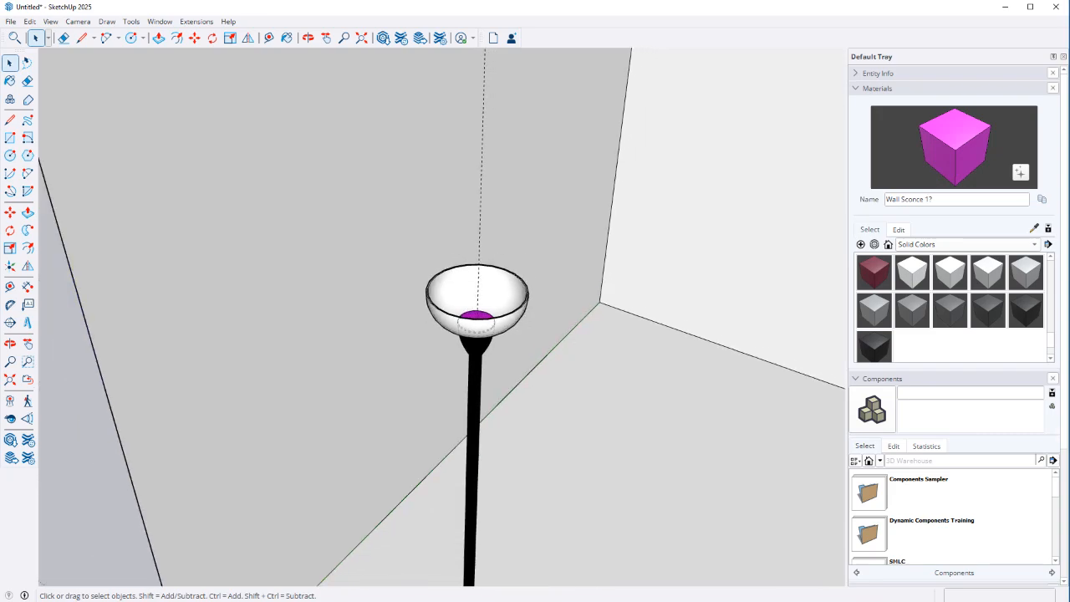
Select the floor lamp's bowl and neck and move them straight up to lengthen the pole
{"action": "scroll", "coordinate": [466, 360], "scroll_direction": "down", "scroll_amount": 4}
{"action": "middle_click_drag", "start_coordinate": [466, 359], "coordinate": [454, 142]}
{"action": "left_click_drag", "start_coordinate": [425, 149], "coordinate": [528, 224]}
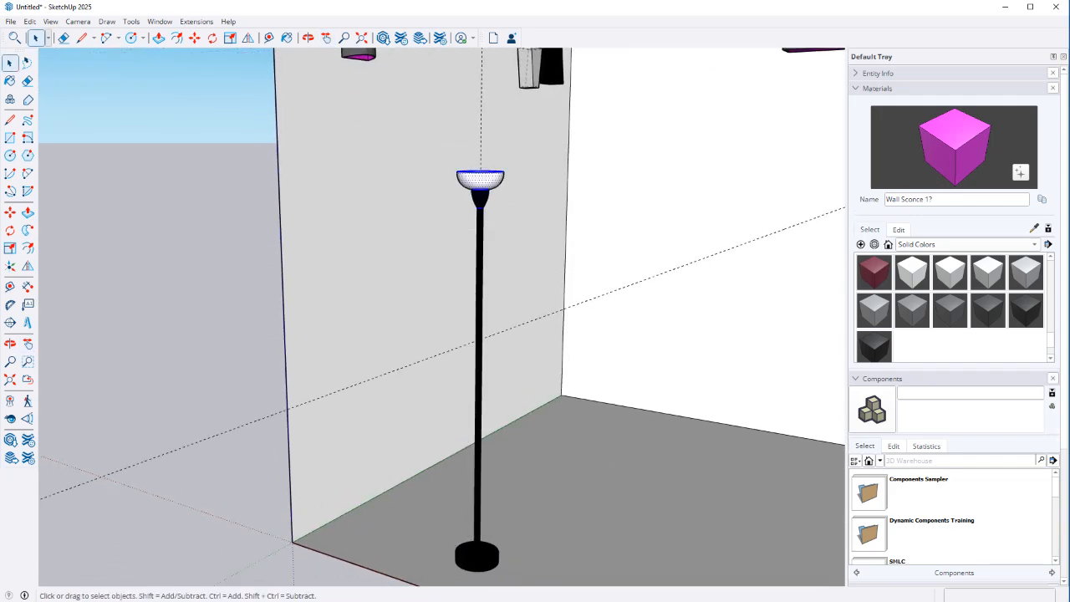
{"action": "key", "text": "m"}
{"action": "left_click", "coordinate": [479, 273]}
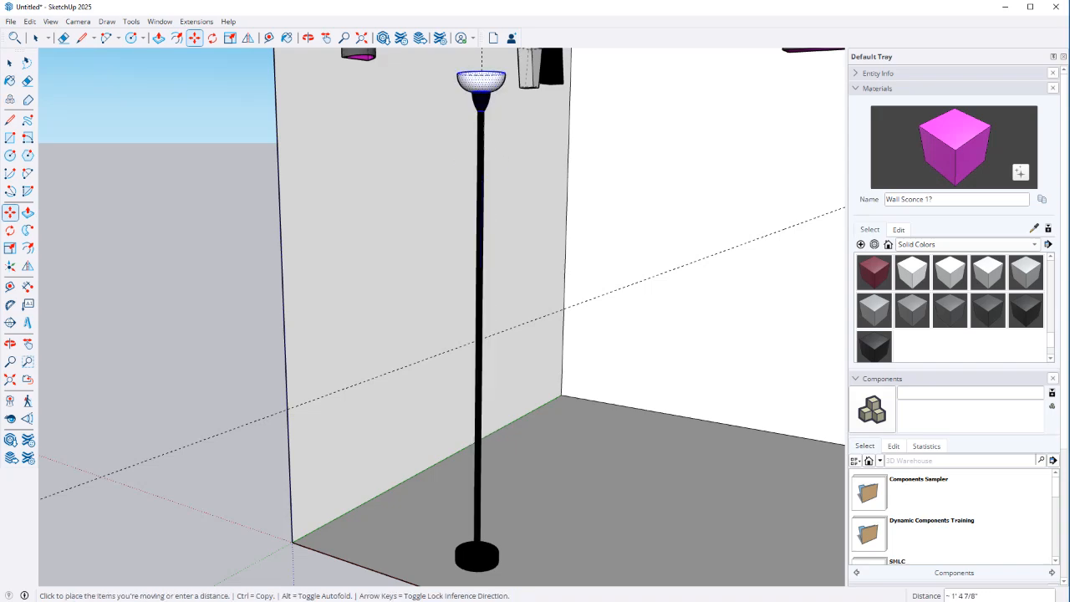
{"action": "left_click", "coordinate": [480, 196]}
{"action": "scroll", "coordinate": [483, 188], "scroll_direction": "down", "scroll_amount": 3}
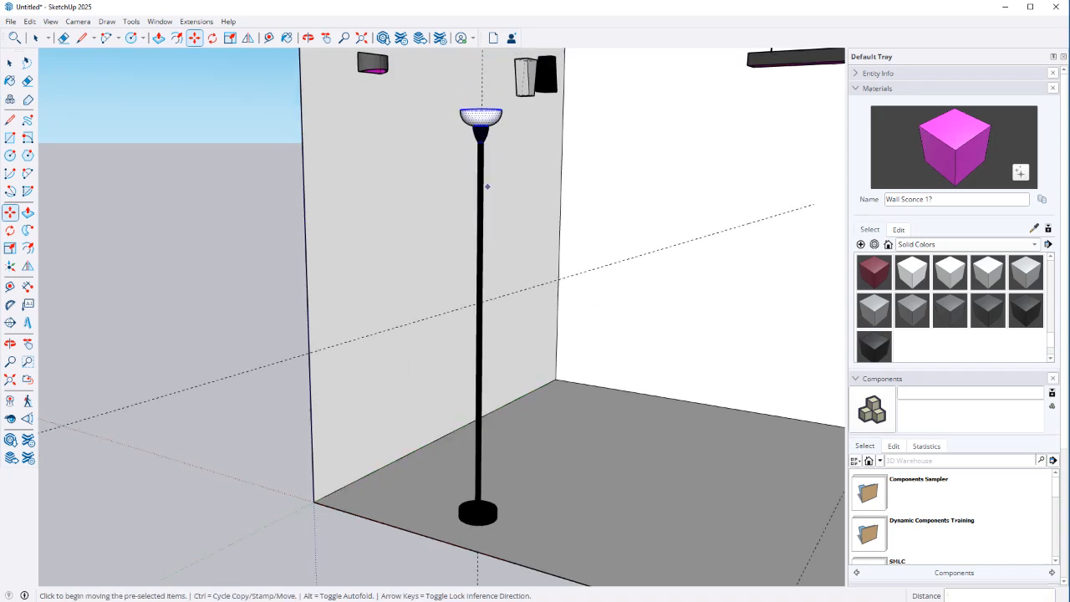
{"action": "key", "text": "space"}
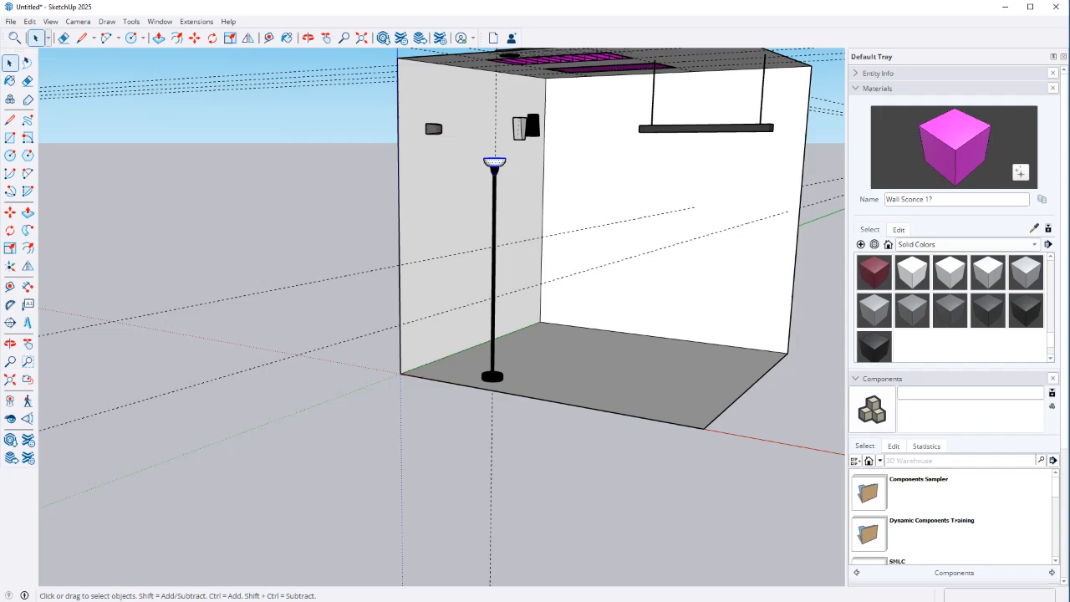
Push the top face of the floor lamp's round base down to make the base thinner
{"action": "scroll", "coordinate": [491, 399], "scroll_direction": "up", "scroll_amount": 5}
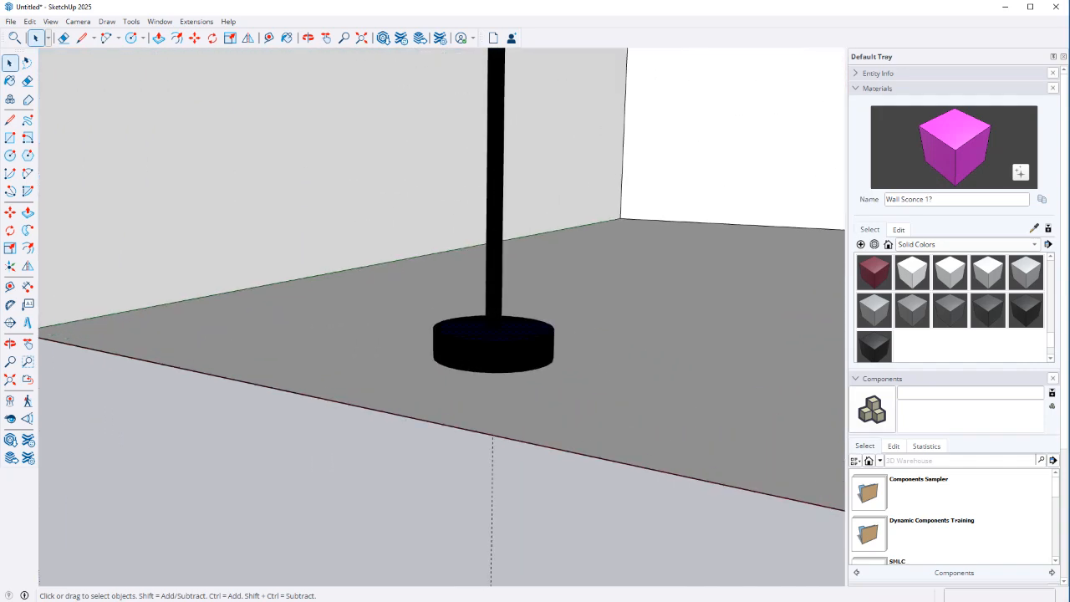
{"action": "middle_click_drag", "start_coordinate": [487, 339], "coordinate": [460, 369]}
{"action": "scroll", "coordinate": [459, 369], "scroll_direction": "up", "scroll_amount": 3}
{"action": "key", "text": "p"}
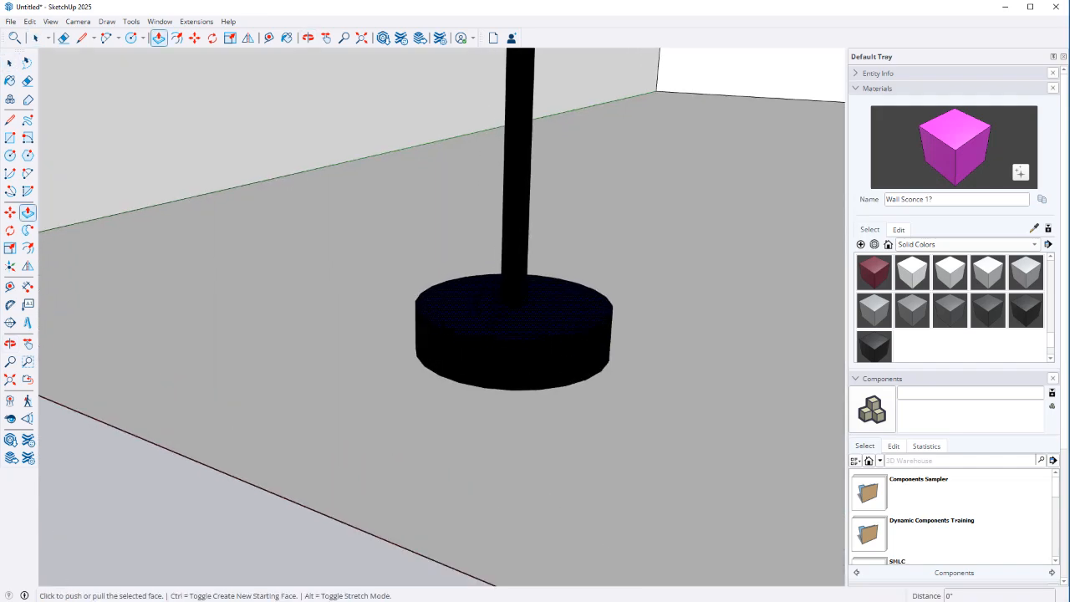
{"action": "left_click", "coordinate": [515, 289]}
{"action": "key", "text": "Return"}
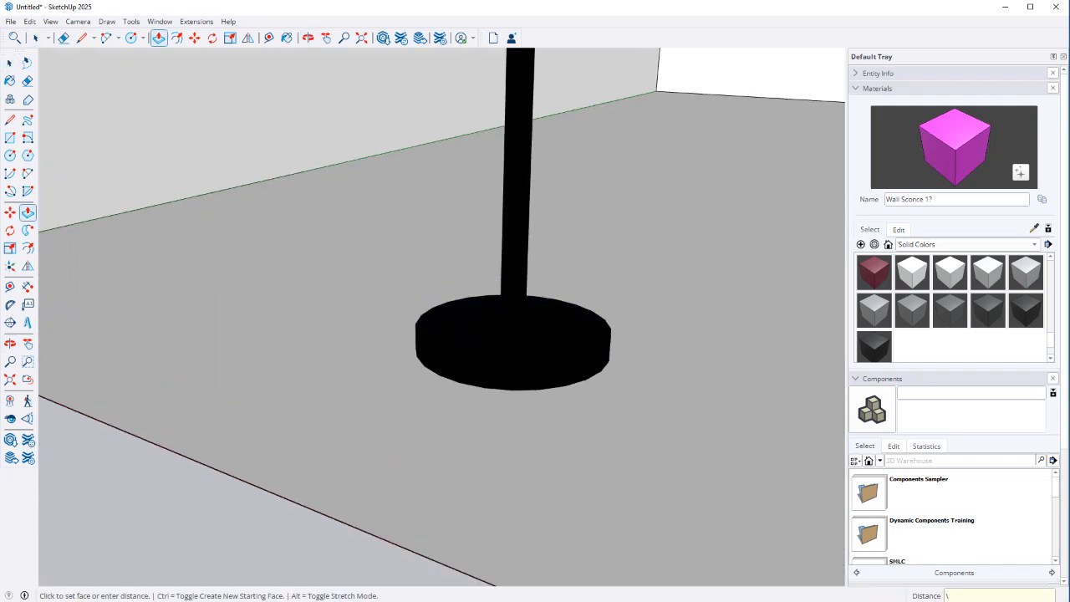
{"action": "key", "text": "space"}
Erase all the construction guide lines around the room
{"action": "scroll", "coordinate": [411, 405], "scroll_direction": "down", "scroll_amount": 8}
{"action": "scroll", "coordinate": [406, 456], "scroll_direction": "down", "scroll_amount": 3}
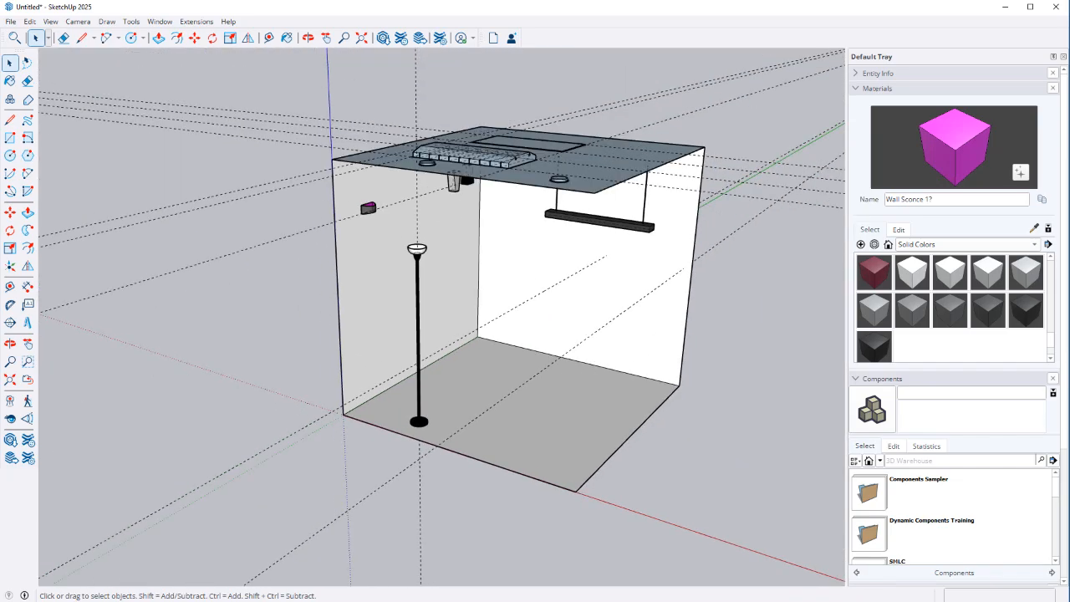
{"action": "middle_click_drag", "start_coordinate": [568, 284], "coordinate": [544, 172]}
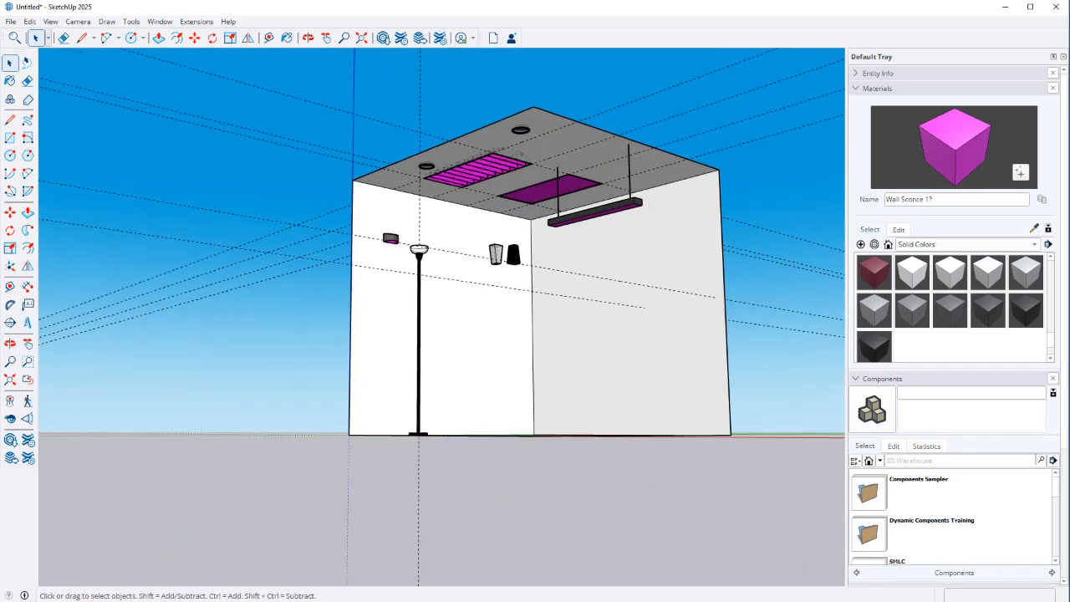
{"action": "scroll", "coordinate": [544, 171], "scroll_direction": "up", "scroll_amount": 5}
{"action": "scroll", "coordinate": [276, 225], "scroll_direction": "down", "scroll_amount": 3}
{"action": "key", "text": "e"}
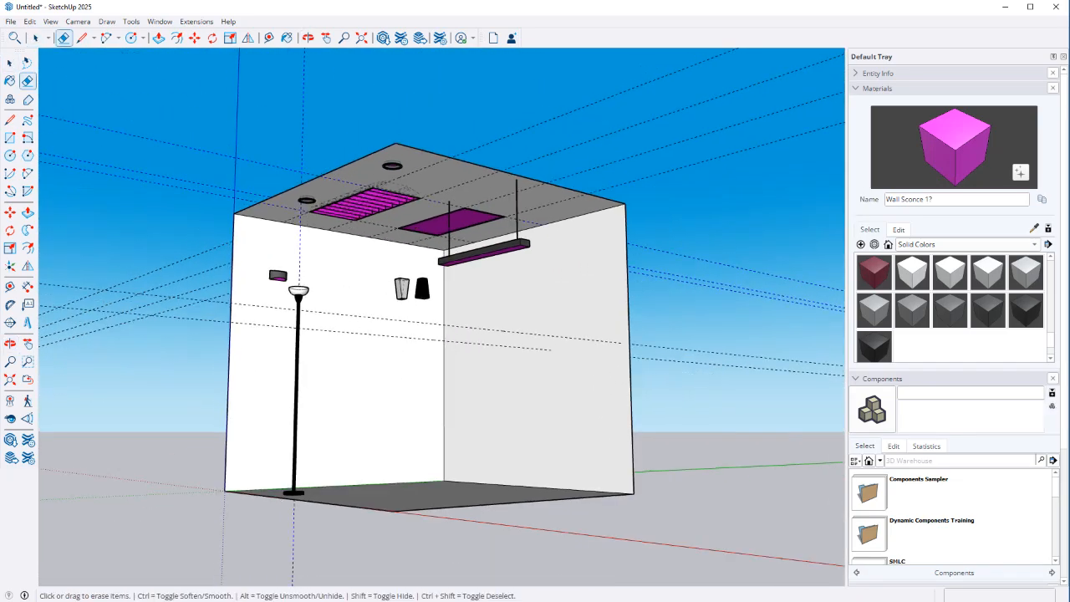
{"action": "key", "text": "space"}
Inspect the ceiling panels, recessed cans, hanging linear light and curved wall sconce from below and above
{"action": "scroll", "coordinate": [347, 199], "scroll_direction": "up", "scroll_amount": 7}
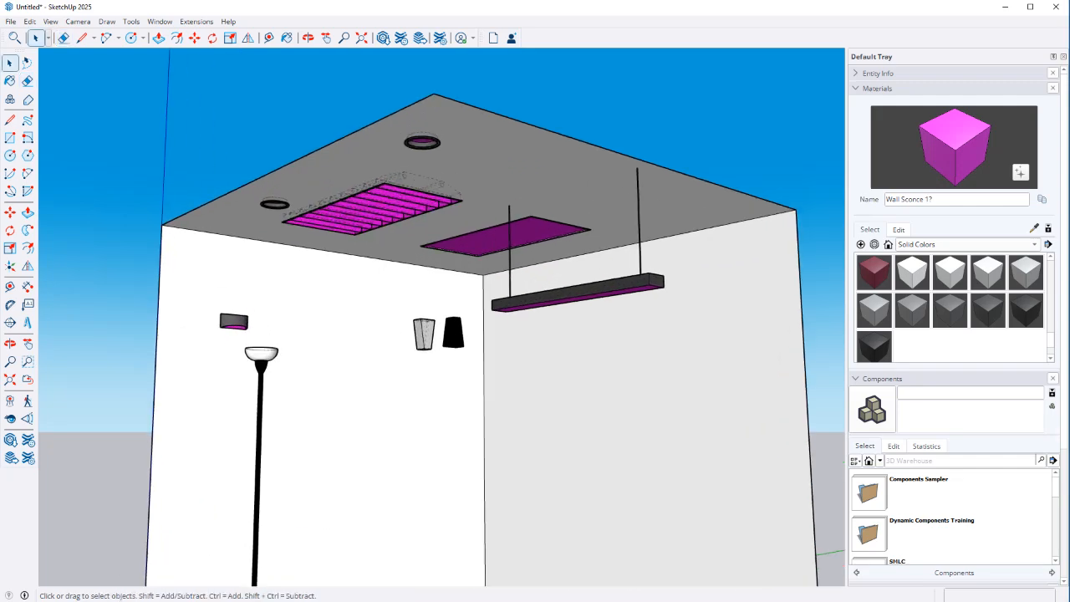
{"action": "middle_click_drag", "start_coordinate": [338, 203], "coordinate": [430, 177]}
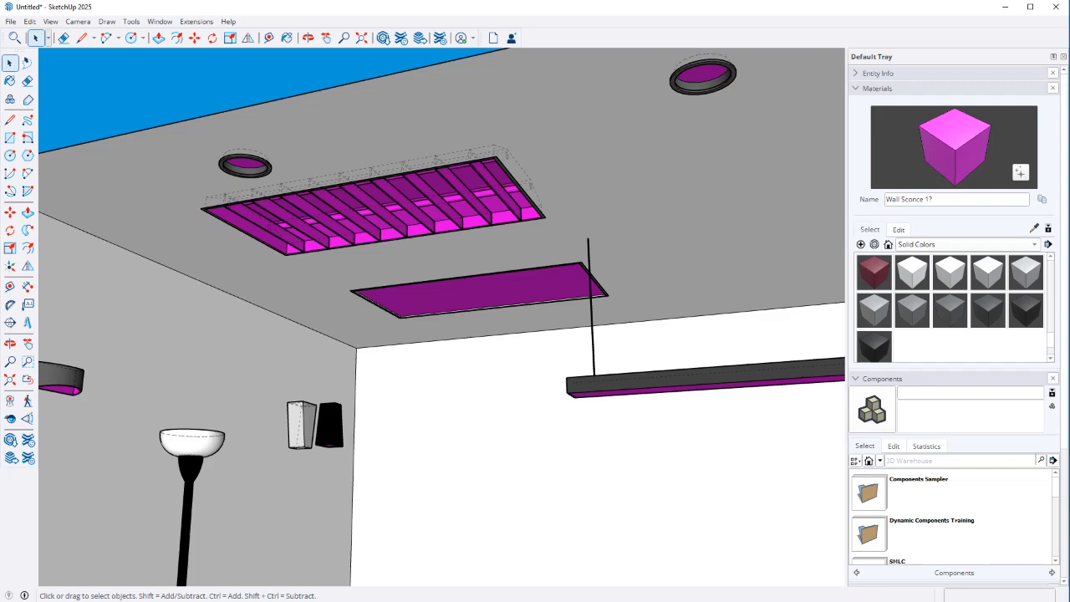
{"action": "scroll", "coordinate": [288, 180], "scroll_direction": "up", "scroll_amount": 1}
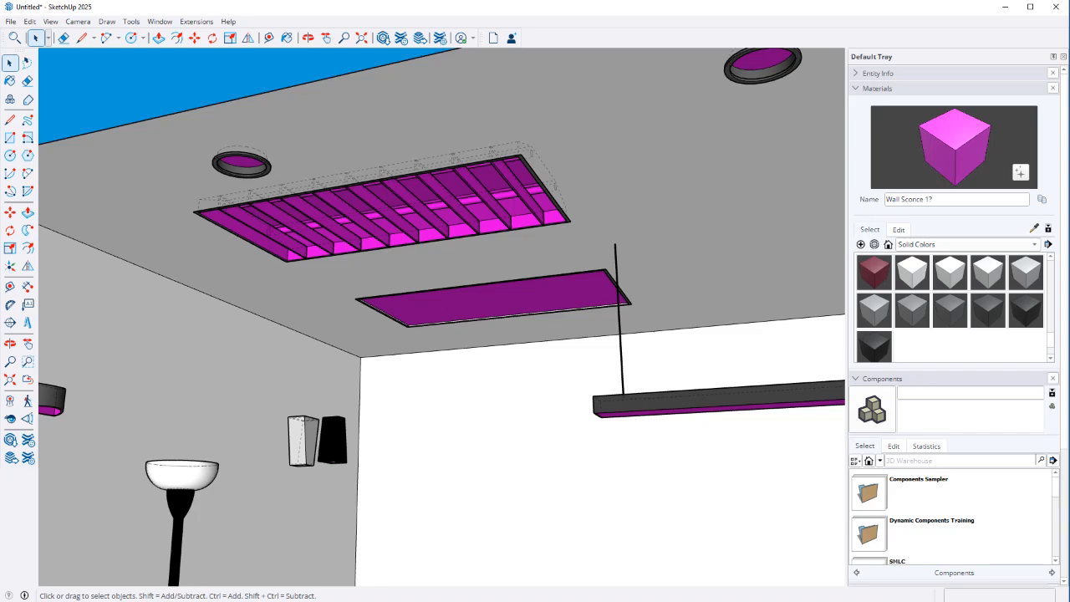
{"action": "middle_click_drag", "start_coordinate": [230, 393], "coordinate": [359, 401]}
{"action": "scroll", "coordinate": [326, 418], "scroll_direction": "down", "scroll_amount": 5}
{"action": "scroll", "coordinate": [293, 418], "scroll_direction": "up", "scroll_amount": 5}
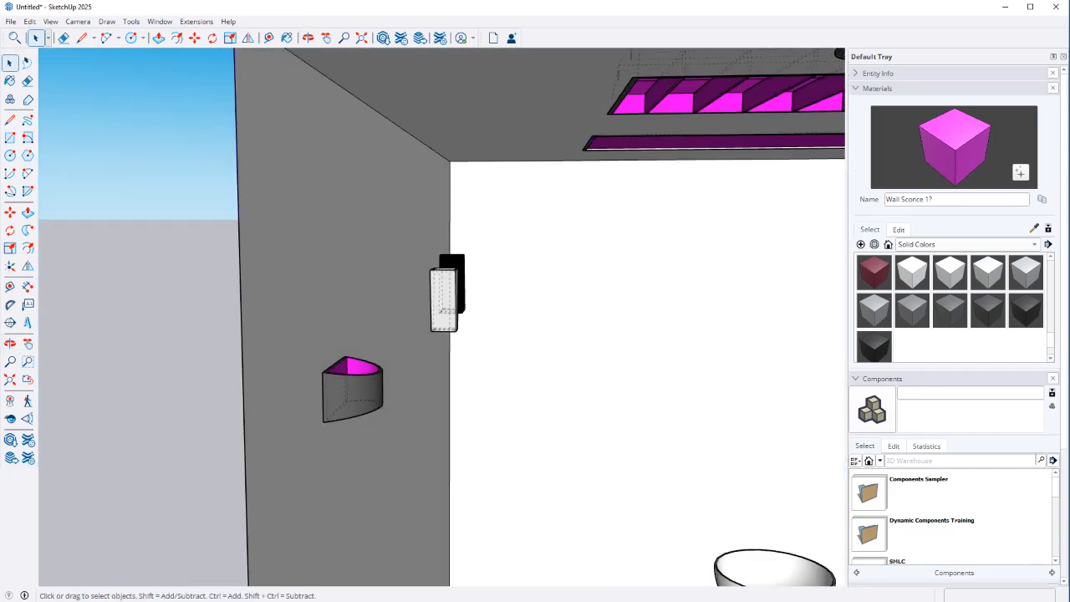
{"action": "scroll", "coordinate": [263, 417], "scroll_direction": "down", "scroll_amount": 5}
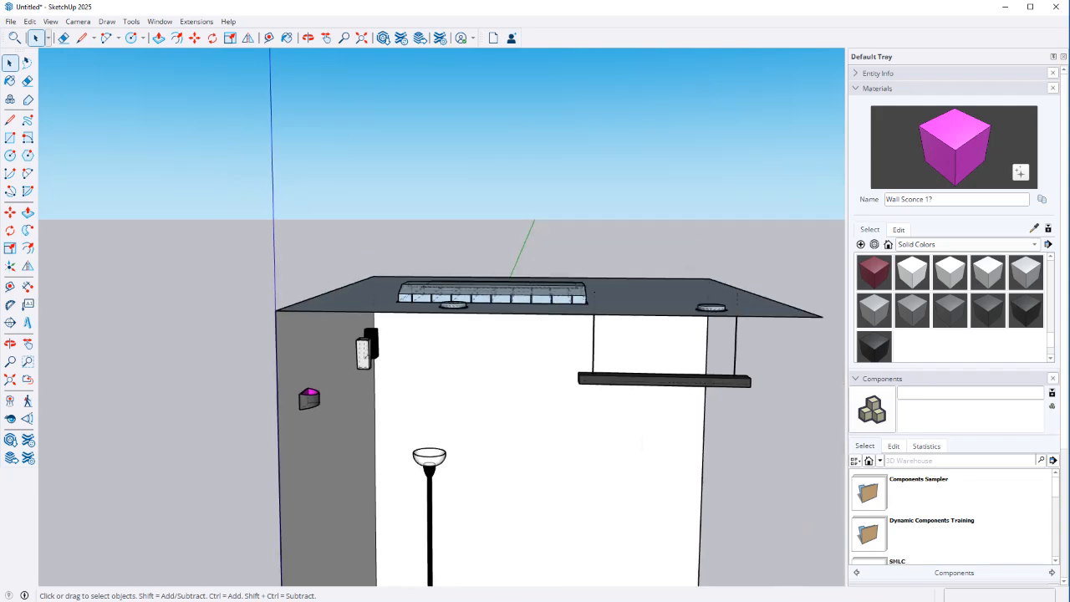
{"action": "middle_click_drag", "start_coordinate": [435, 351], "coordinate": [401, 205]}
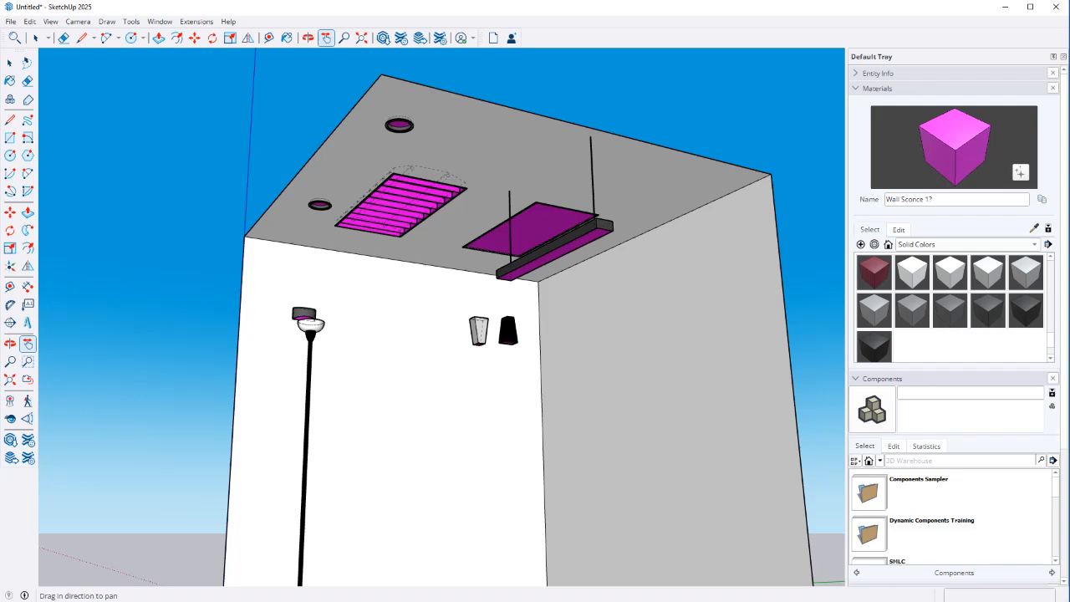
Examine the floor lamp and the tapered wall sconces near the room's corner up close
{"action": "middle_click_drag", "start_coordinate": [435, 317], "coordinate": [368, 301]}
{"action": "key", "text": "space"}
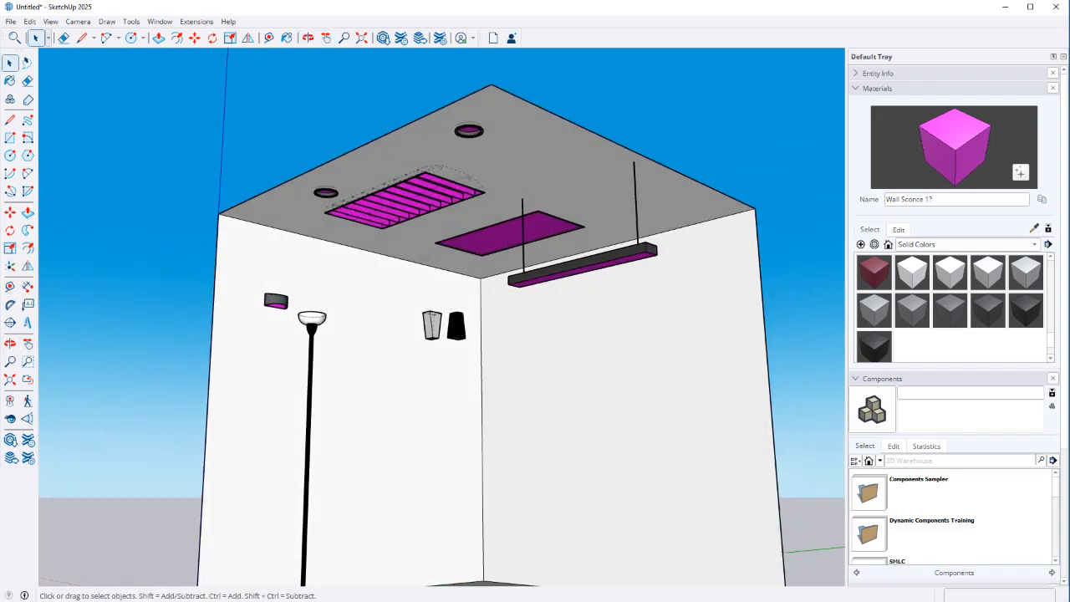
{"action": "scroll", "coordinate": [247, 377], "scroll_direction": "up", "scroll_amount": 3}
{"action": "scroll", "coordinate": [334, 351], "scroll_direction": "down", "scroll_amount": 3}
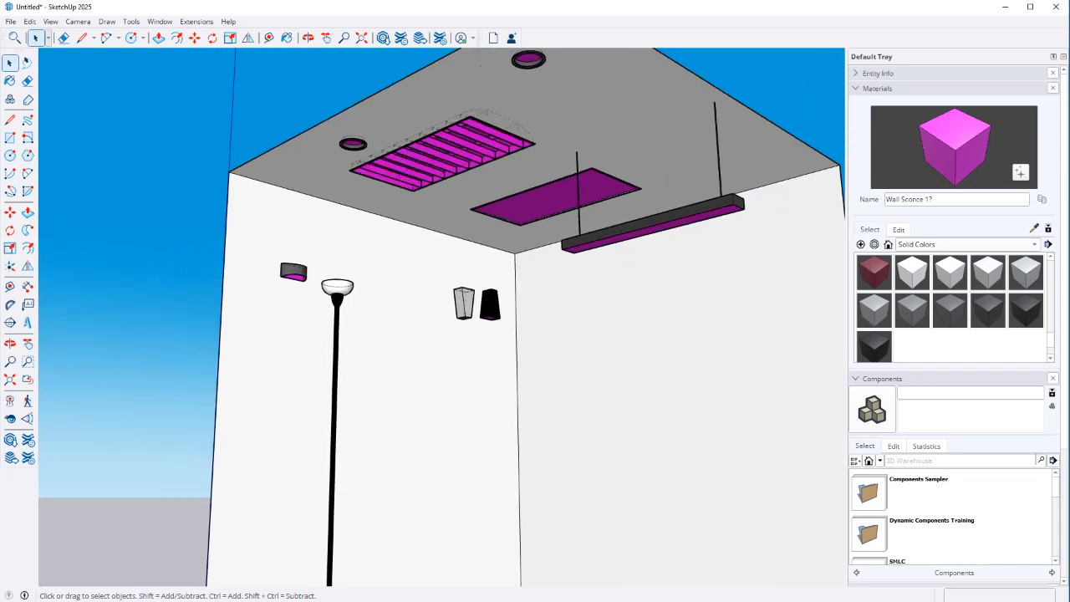
{"action": "scroll", "coordinate": [338, 291], "scroll_direction": "up", "scroll_amount": 4}
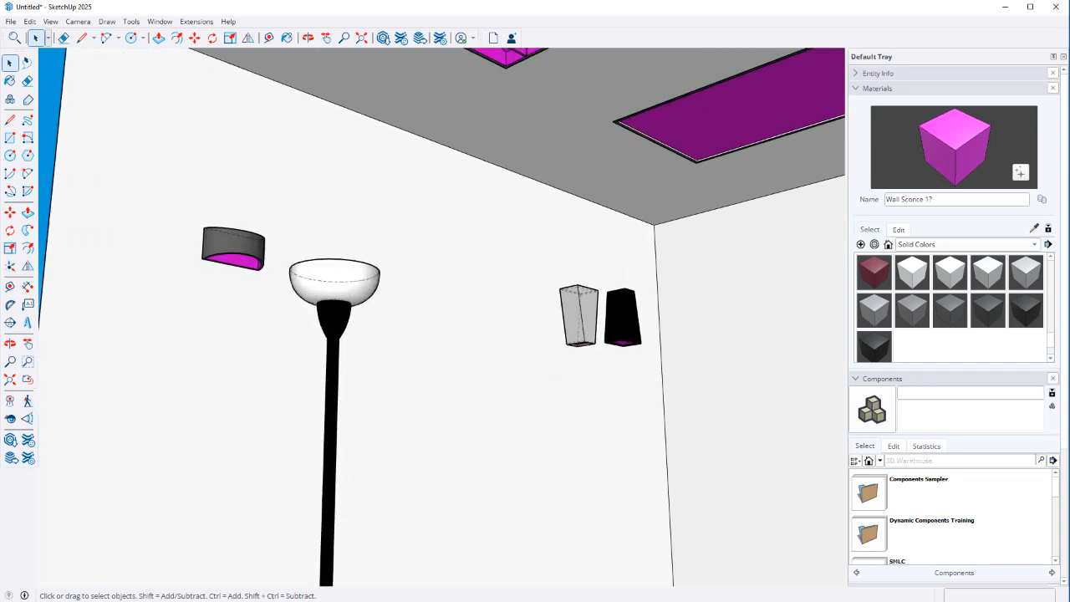
{"action": "middle_click_drag", "start_coordinate": [339, 301], "coordinate": [409, 314]}
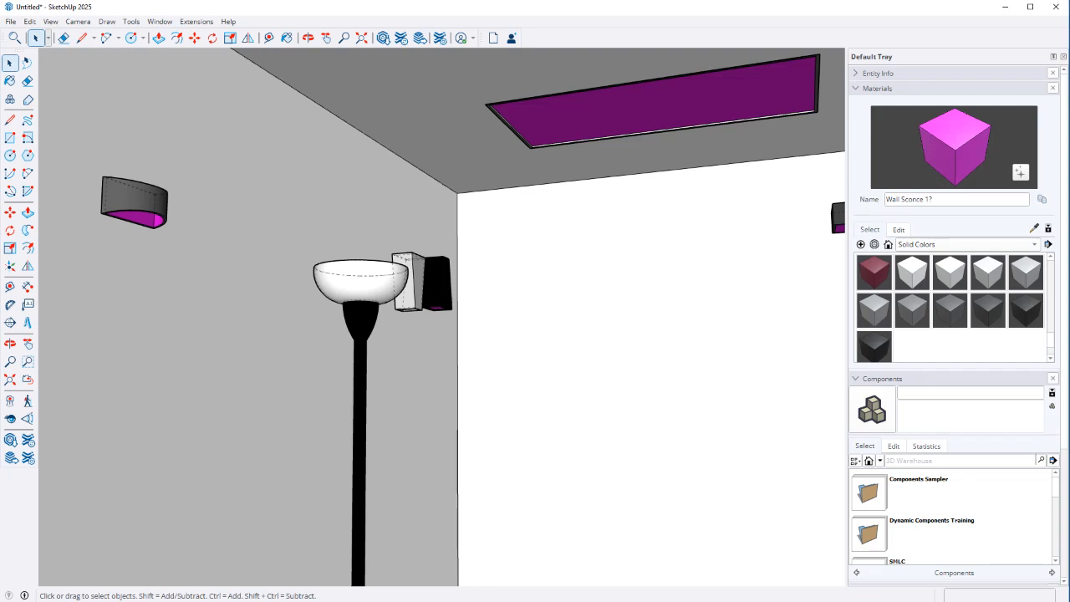
{"action": "scroll", "coordinate": [445, 416], "scroll_direction": "up", "scroll_amount": 5}
{"action": "scroll", "coordinate": [486, 409], "scroll_direction": "down", "scroll_amount": 9}
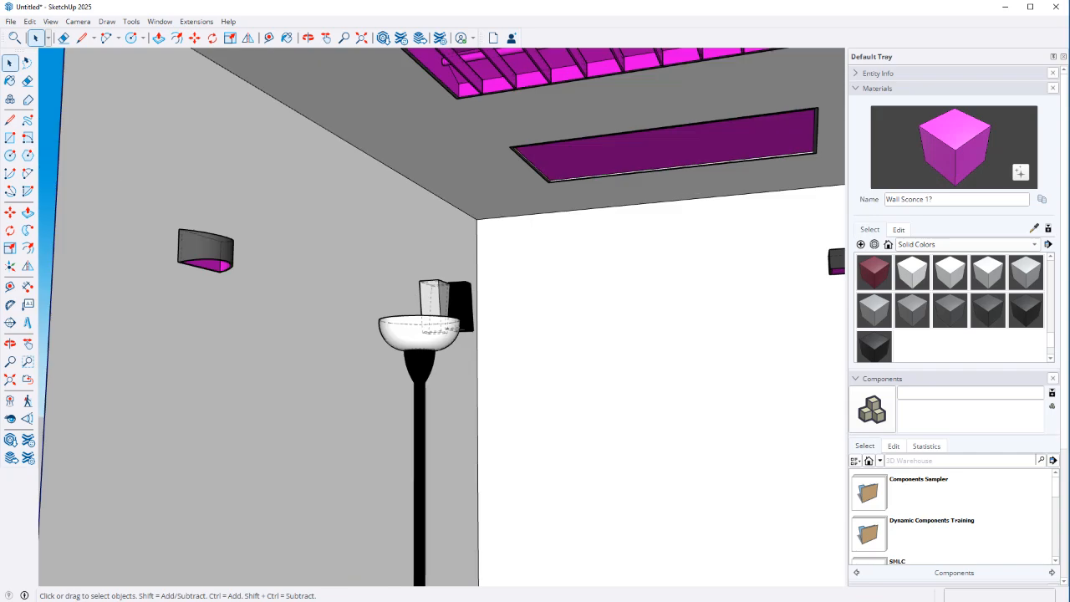
{"action": "middle_click_drag", "start_coordinate": [489, 401], "coordinate": [448, 420]}
{"action": "scroll", "coordinate": [509, 320], "scroll_direction": "up", "scroll_amount": 5}
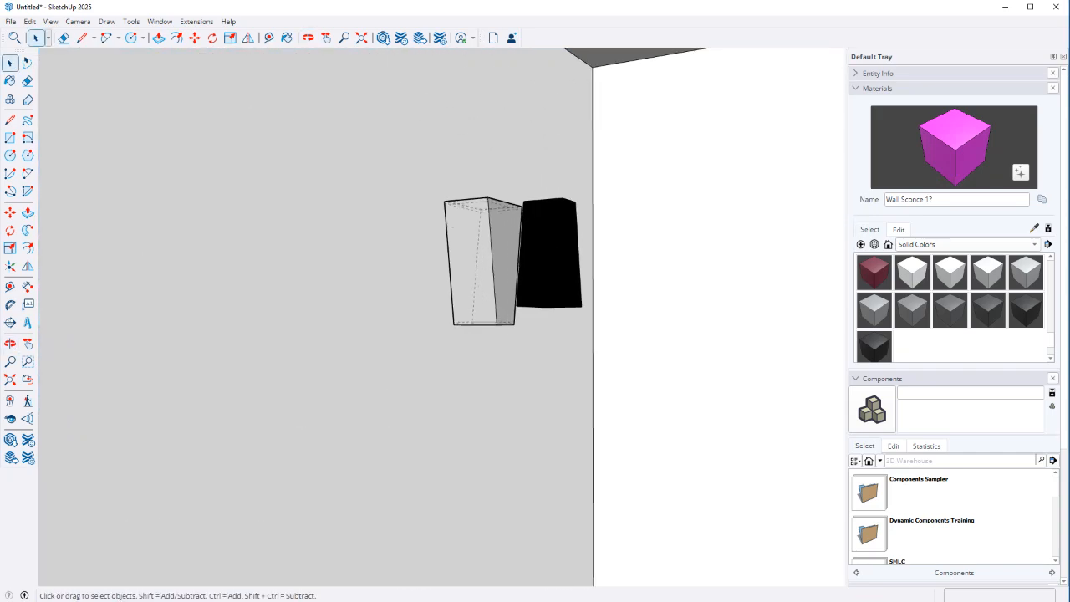
{"action": "scroll", "coordinate": [506, 284], "scroll_direction": "down", "scroll_amount": 4}
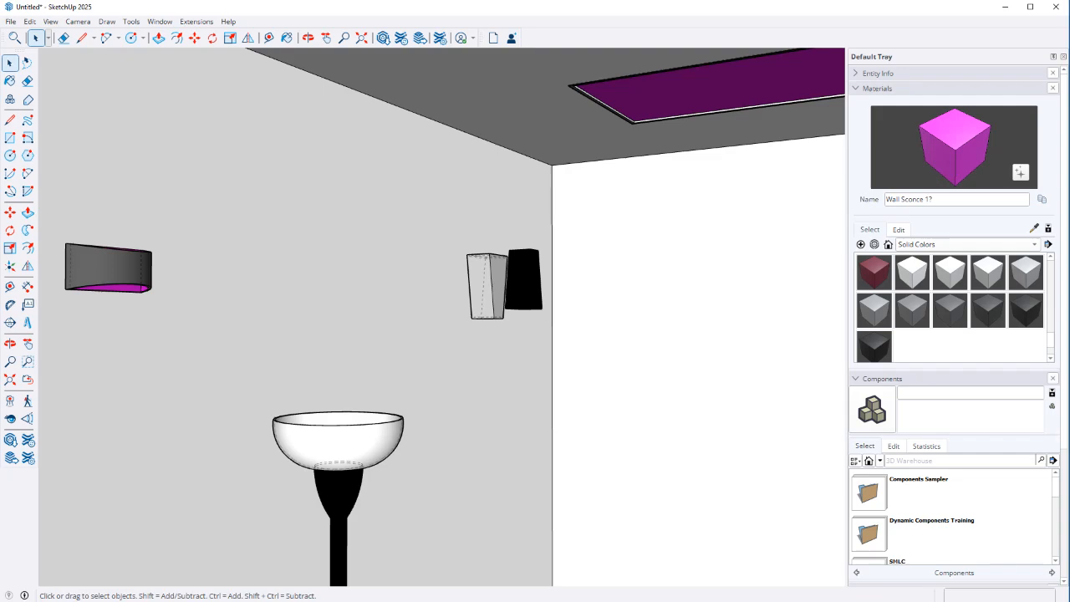
{"action": "left_click", "coordinate": [483, 286]}
{"action": "scroll", "coordinate": [481, 284], "scroll_direction": "up", "scroll_amount": 7}
{"action": "middle_click_drag", "start_coordinate": [482, 284], "coordinate": [577, 402]}
{"action": "key", "text": "m"}
{"action": "left_click", "coordinate": [576, 405]}
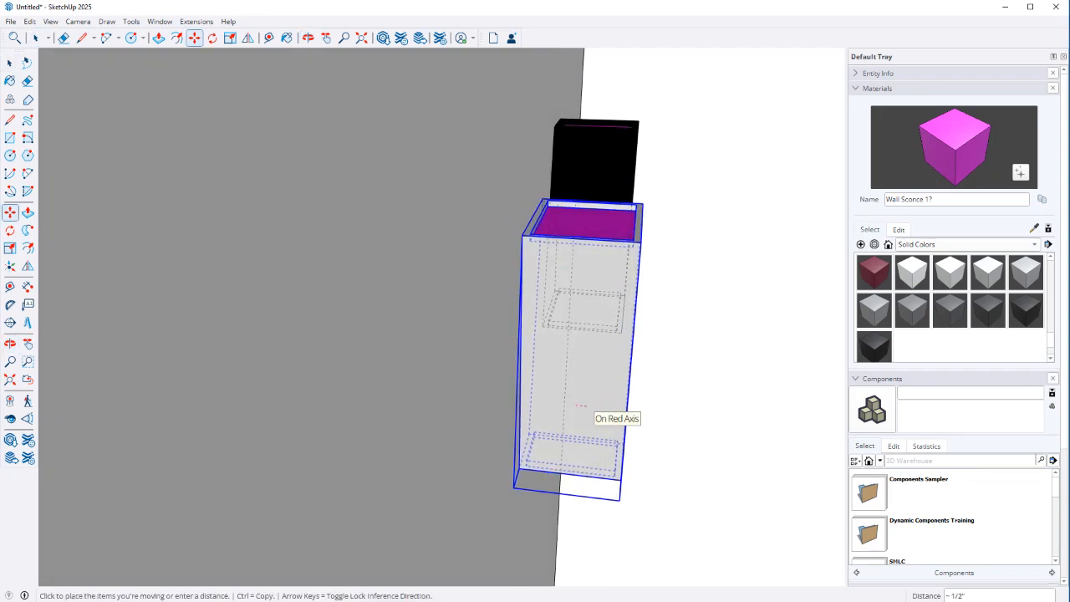
{"action": "key", "text": "Escape"}
{"action": "key", "text": "space"}
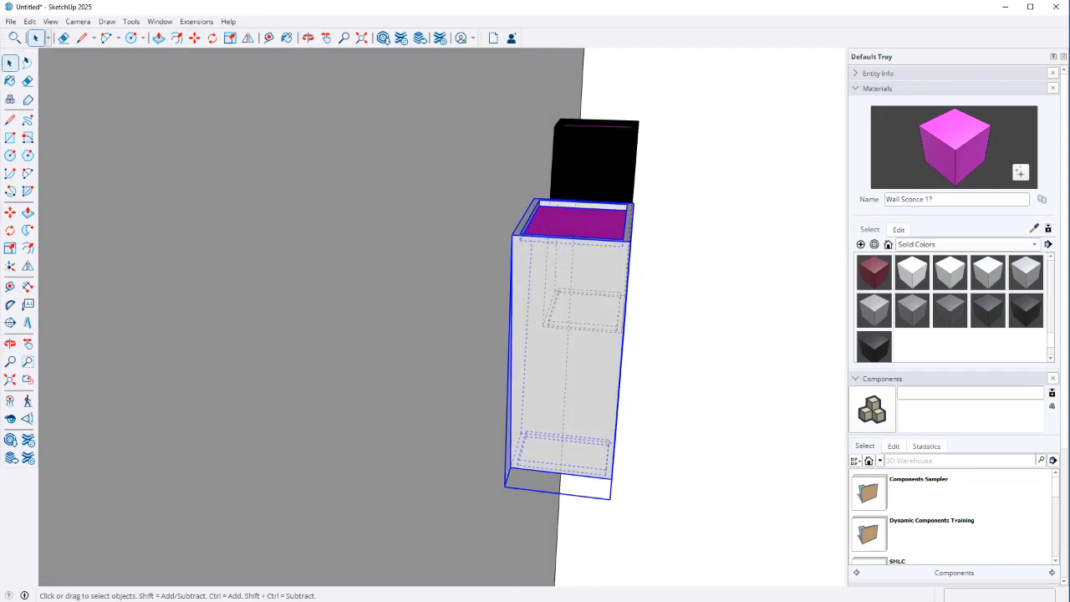
{"action": "middle_click_drag", "start_coordinate": [585, 359], "coordinate": [548, 302]}
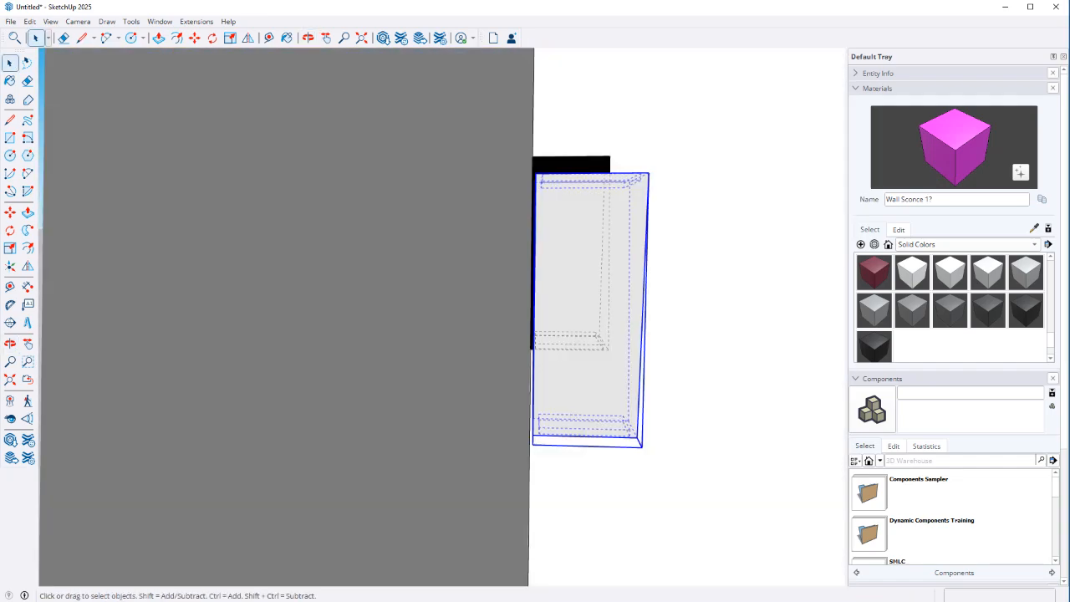
{"action": "scroll", "coordinate": [512, 359], "scroll_direction": "down", "scroll_amount": 7}
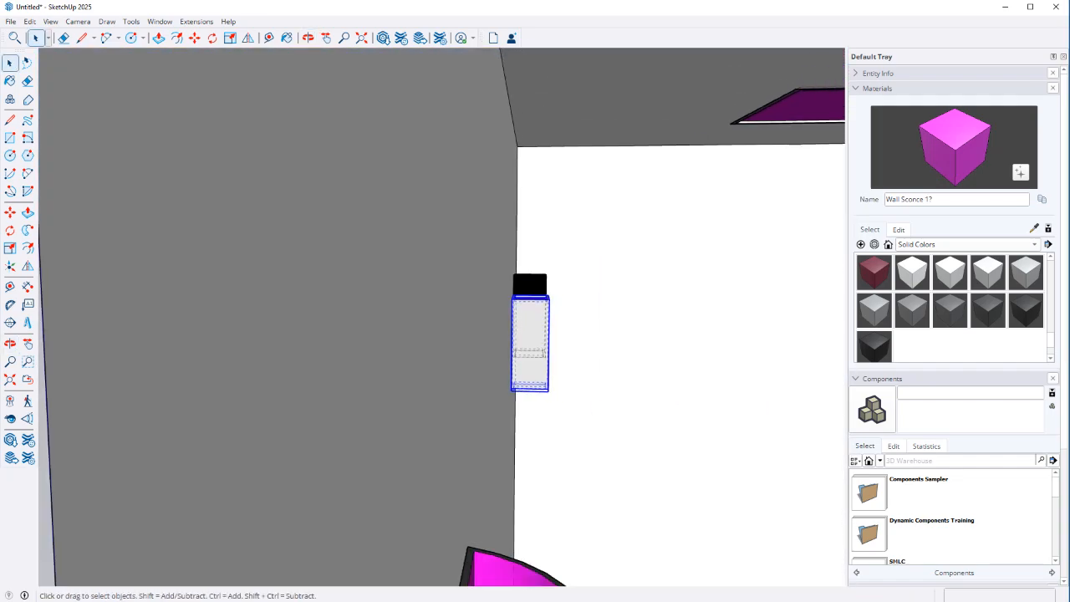
{"action": "scroll", "coordinate": [511, 360], "scroll_direction": "down", "scroll_amount": 5}
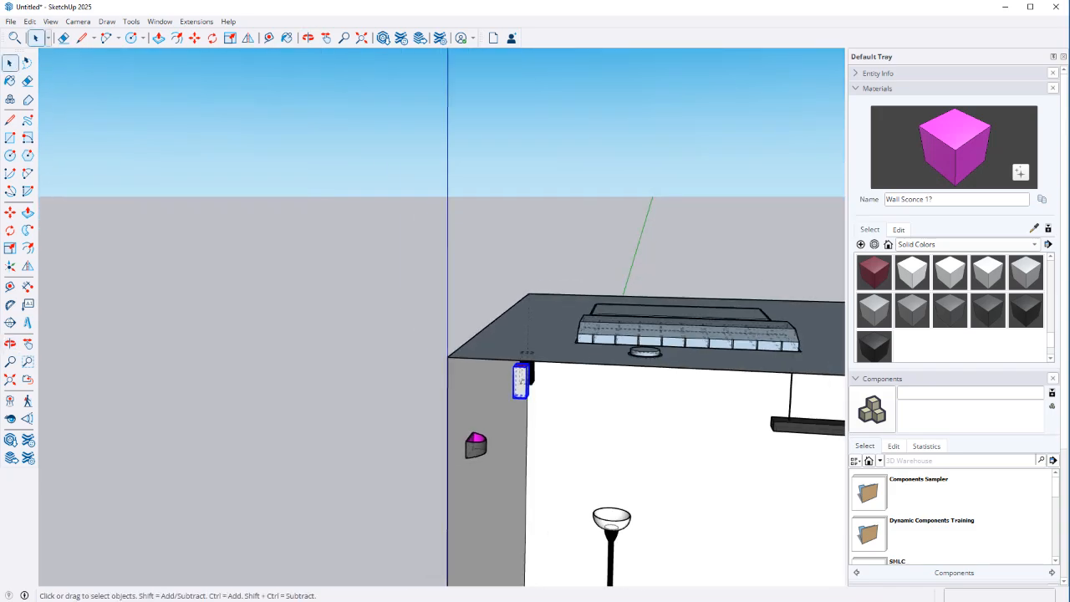
Draw a vertical line 36 inches up the side wall's open edge, starting at the front floor corner
{"action": "mouse_move", "coordinate": [518, 368]}
{"action": "middle_mouse_down"}
{"action": "mouse_move", "coordinate": [466, 394]}
{"action": "mouse_move", "coordinate": [226, 205]}
{"action": "mouse_move", "coordinate": [226, 148]}
{"action": "mouse_move", "coordinate": [210, 117]}
{"action": "mouse_move", "coordinate": [173, 127]}
{"action": "mouse_move", "coordinate": [130, 84]}
{"action": "middle_mouse_up"}
{"action": "middle_click_drag", "start_coordinate": [441, 318], "coordinate": [305, 263], "text": "shift"}
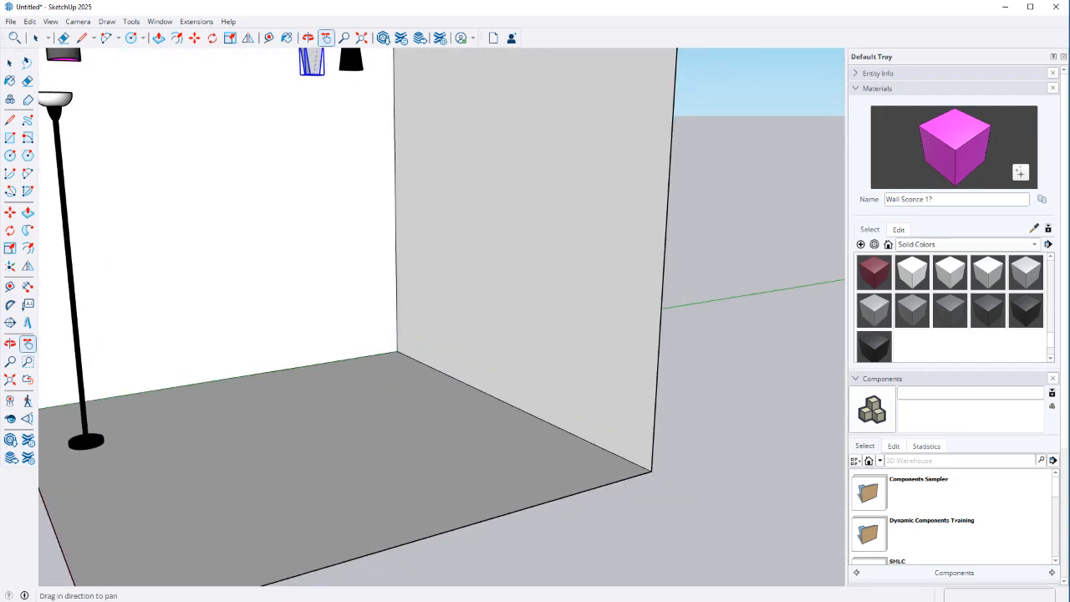
{"action": "key", "text": "t"}
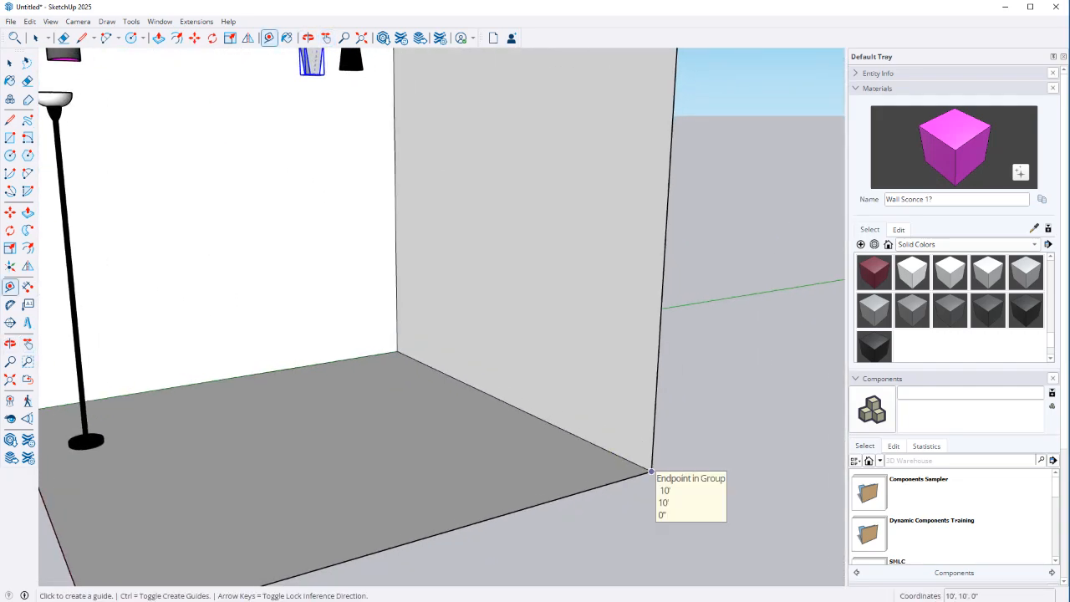
{"action": "key", "text": "l"}
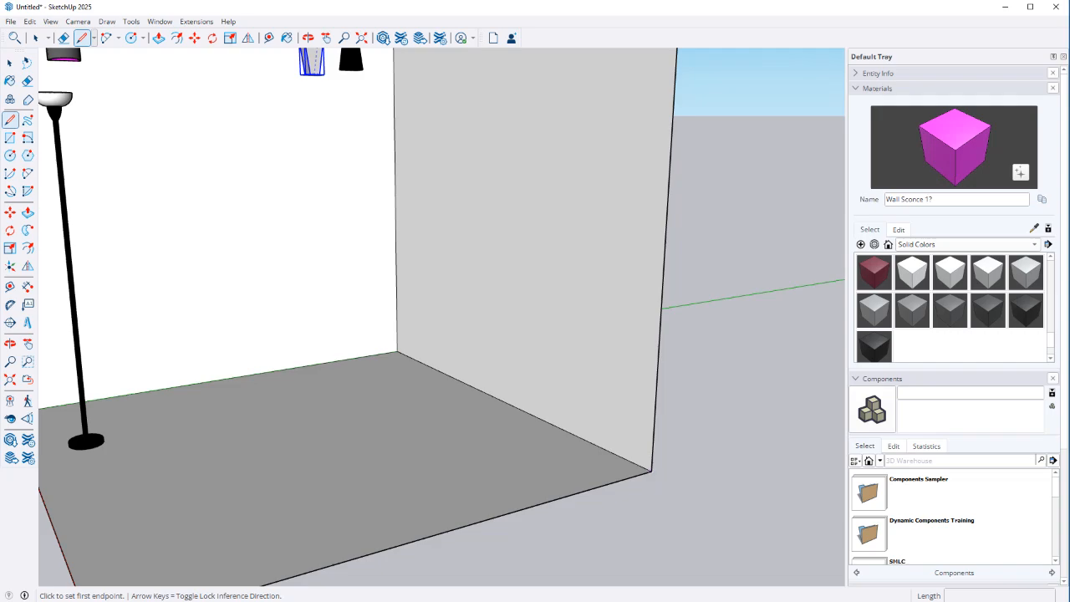
{"action": "middle_click_drag", "start_coordinate": [583, 355], "coordinate": [585, 363]}
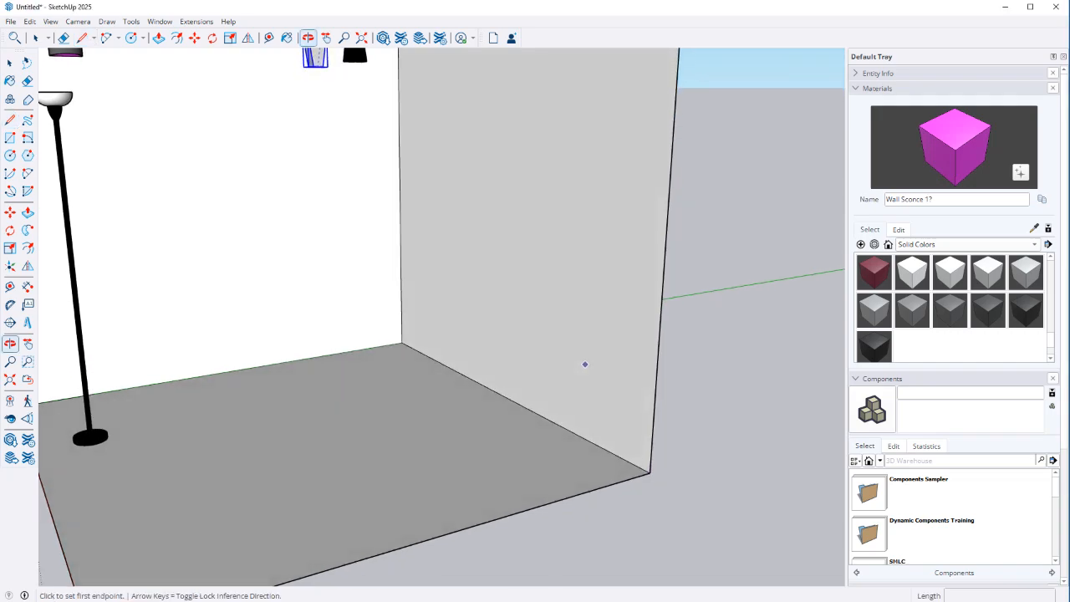
{"action": "left_click", "coordinate": [649, 473]}
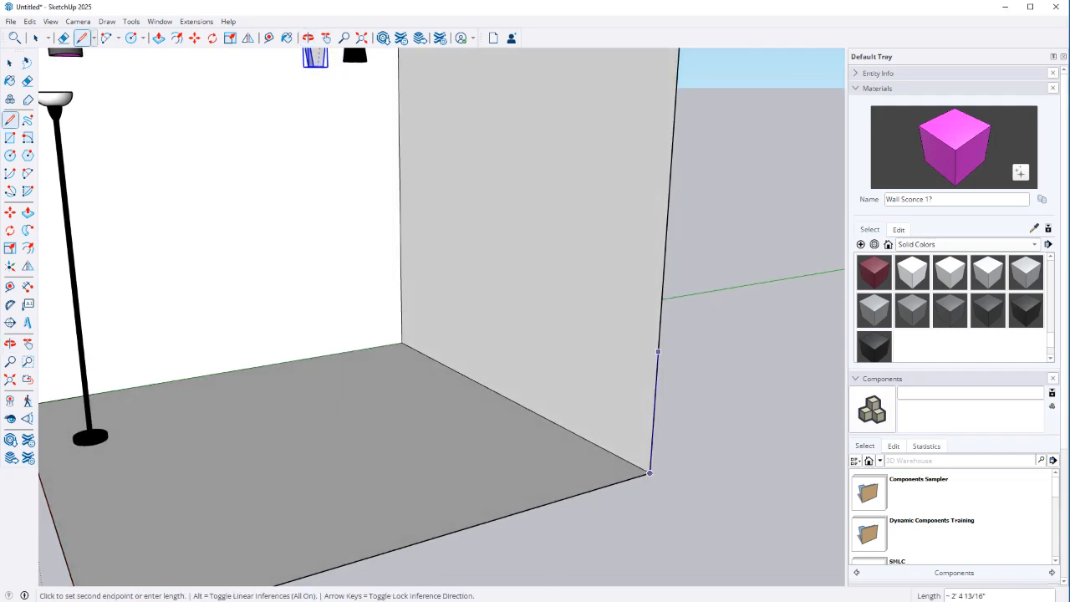
{"action": "type", "text": "36"}
{"action": "key", "text": "Return"}
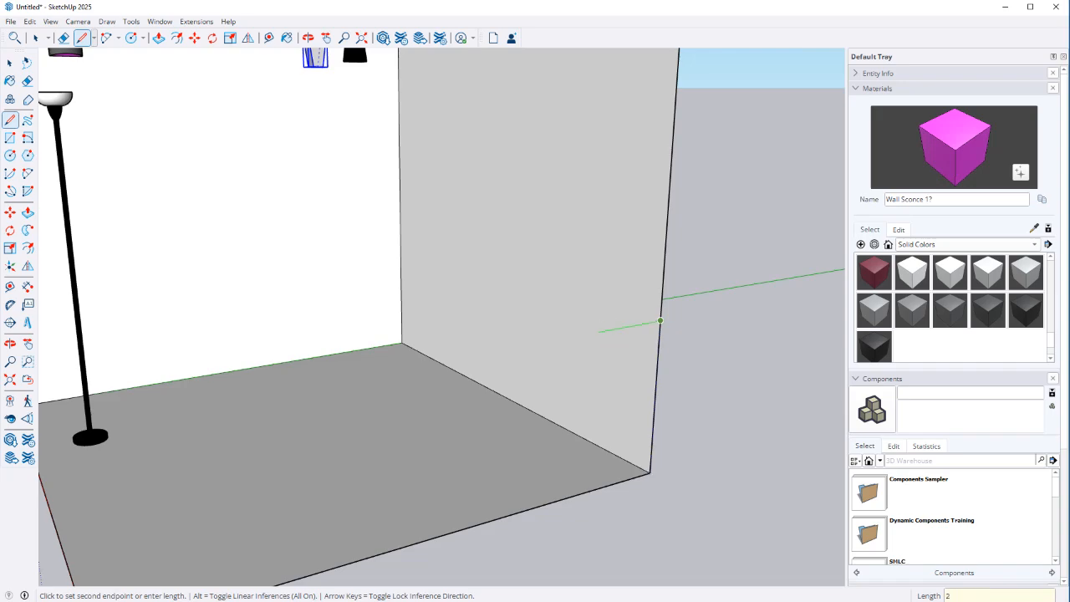
Complete the base cabinet profile with a countertop line, a 1-inch overhang, the cabinet front and a 3-inch-high toe kick down to the floor
{"action": "left_click", "coordinate": [574, 334]}
{"action": "scroll", "coordinate": [573, 336], "scroll_direction": "up", "scroll_amount": 2}
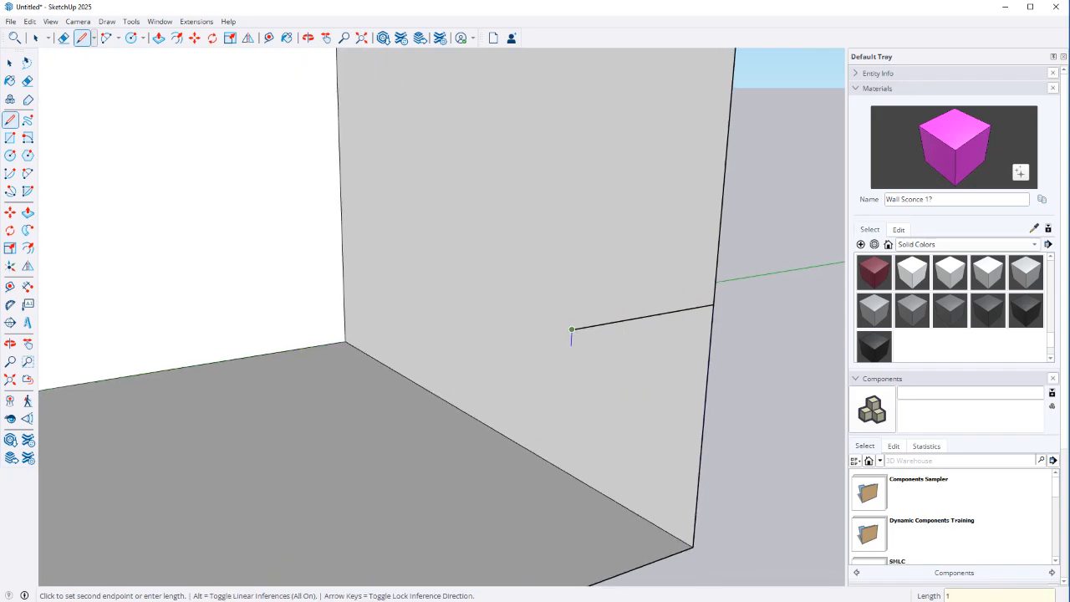
{"action": "scroll", "coordinate": [572, 331], "scroll_direction": "up", "scroll_amount": 1}
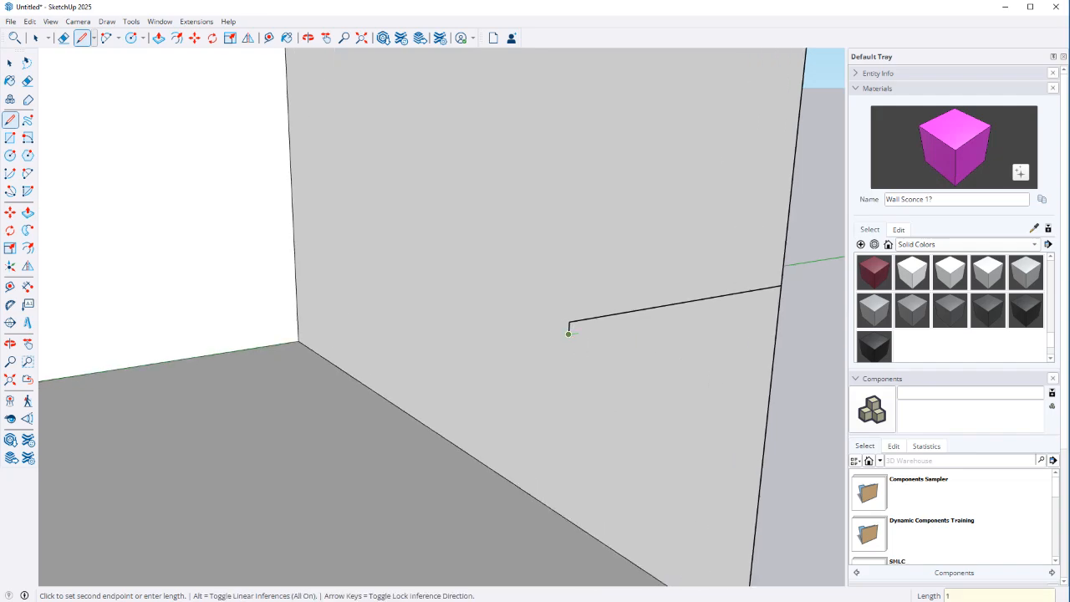
{"action": "left_click", "coordinate": [578, 332]}
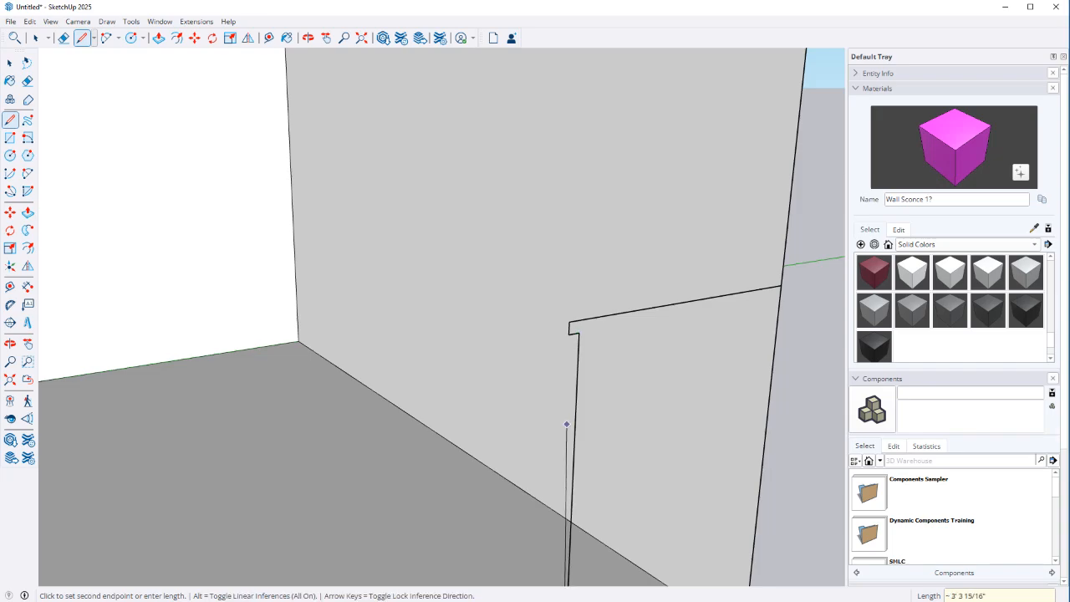
{"action": "scroll", "coordinate": [566, 426], "scroll_direction": "down", "scroll_amount": 2}
{"action": "left_click", "coordinate": [551, 533]}
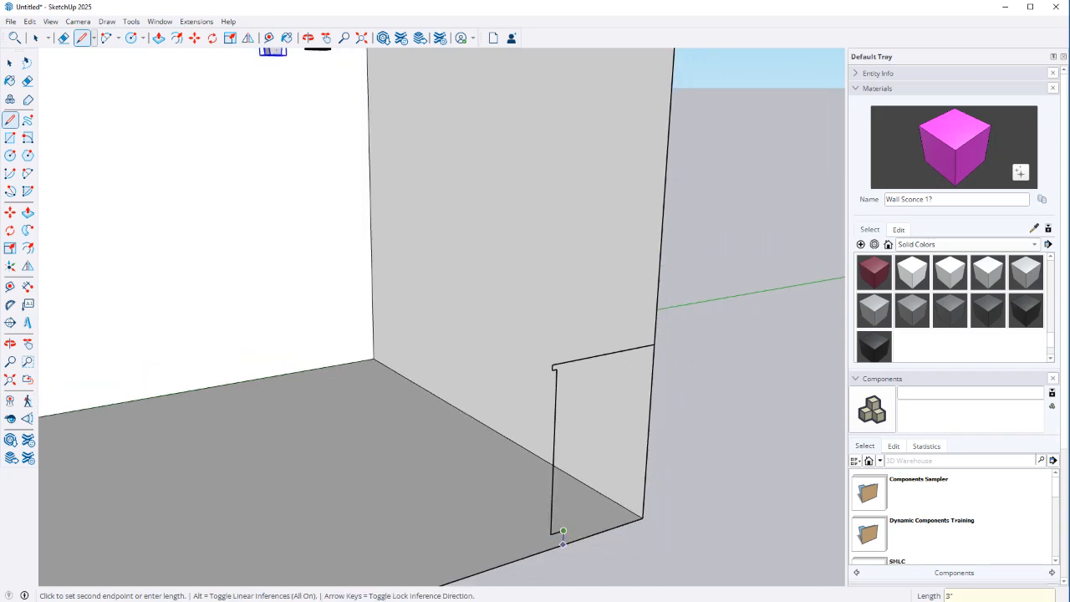
{"action": "left_click", "coordinate": [563, 543]}
{"action": "key", "text": "space"}
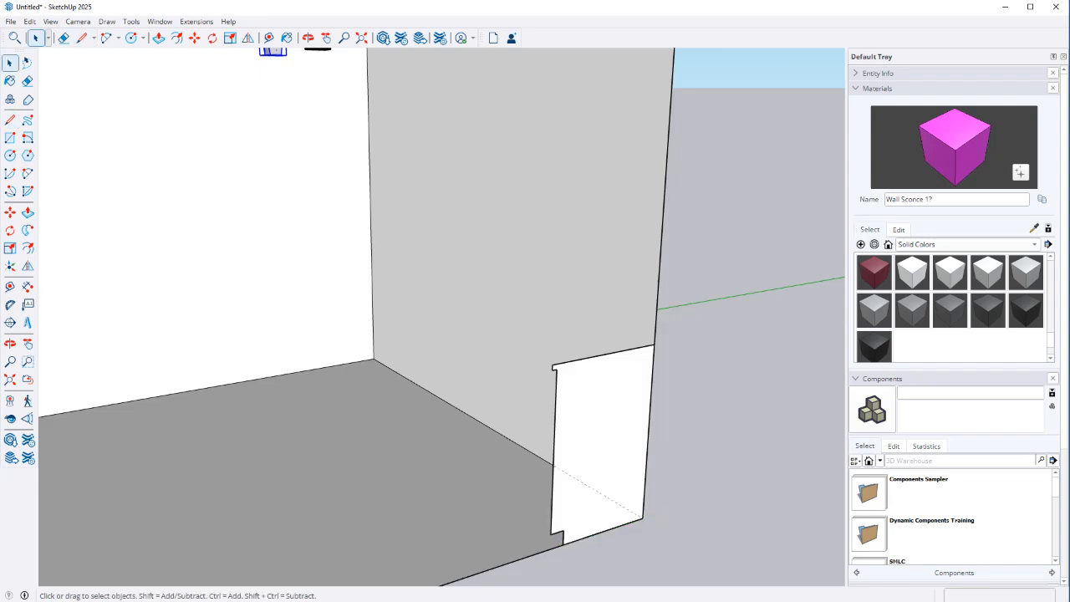
Extrude the base cabinet profile 10' along the side wall to the back wall
{"action": "type", "text": "p10'"}
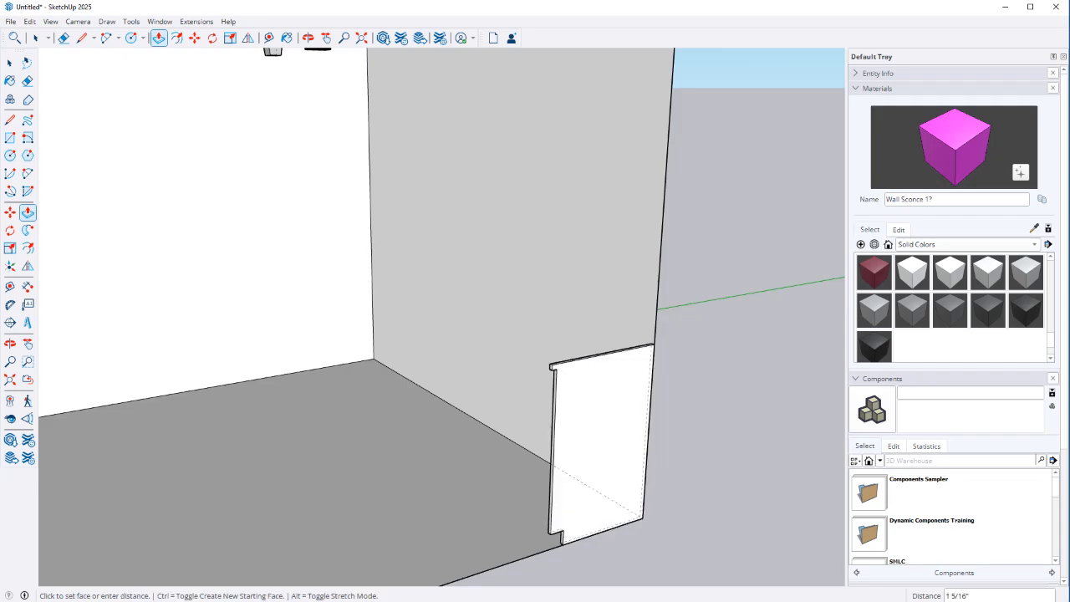
{"action": "key", "text": "Return"}
{"action": "key", "text": "space"}
{"action": "scroll", "coordinate": [469, 401], "scroll_direction": "down", "scroll_amount": 3}
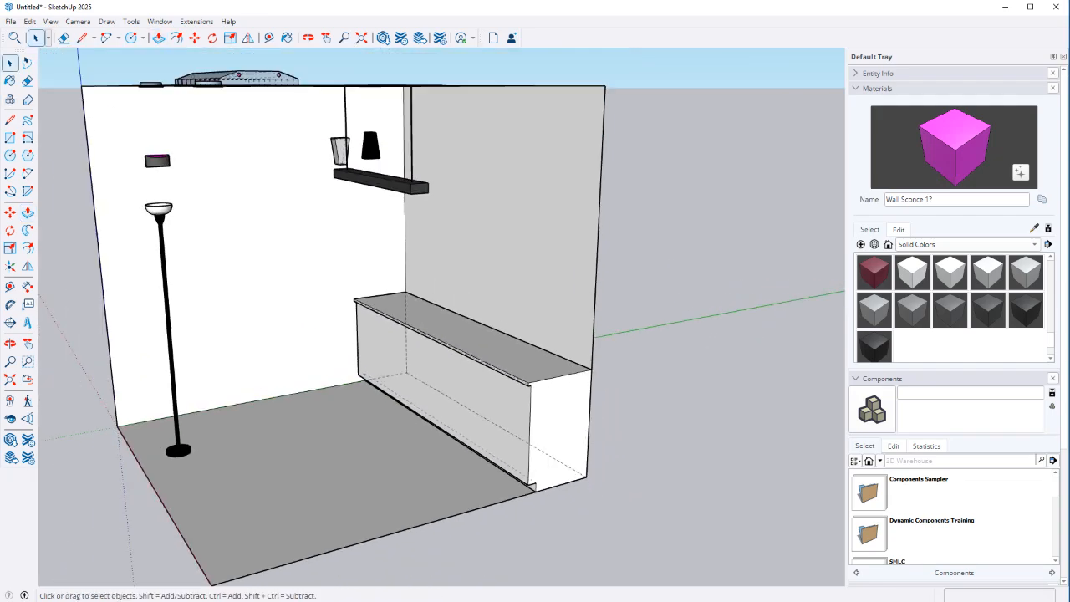
Place a guide line on the side wall 18 inches above the countertop's back edge
{"action": "scroll", "coordinate": [471, 401], "scroll_direction": "up", "scroll_amount": 3}
{"action": "scroll", "coordinate": [516, 299], "scroll_direction": "down", "scroll_amount": 3}
{"action": "middle_click_drag", "start_coordinate": [517, 299], "coordinate": [443, 311]}
{"action": "scroll", "coordinate": [485, 284], "scroll_direction": "up", "scroll_amount": 3}
{"action": "key", "text": "t"}
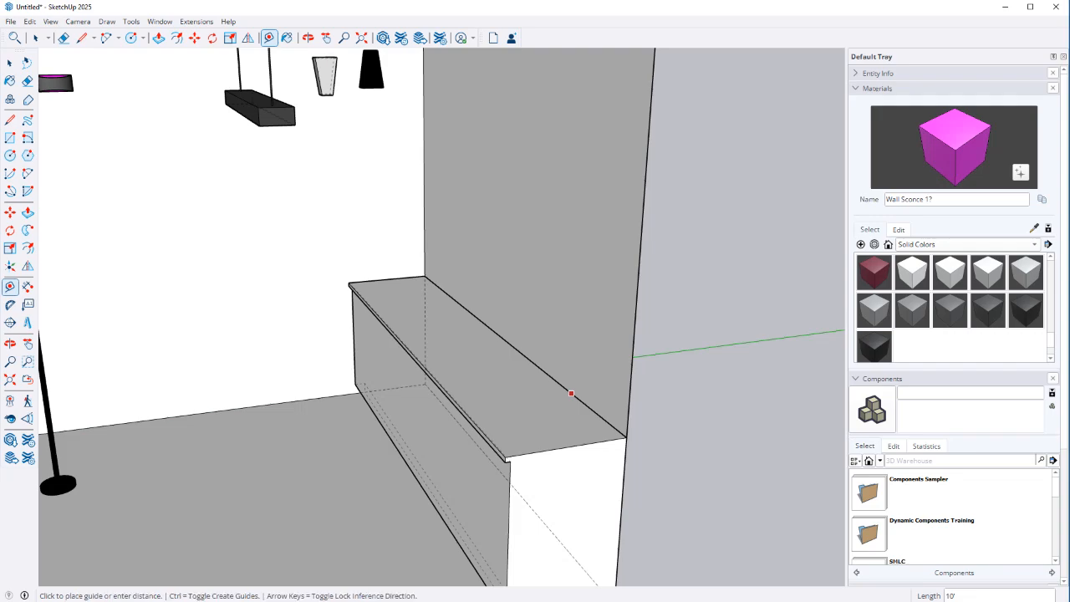
{"action": "left_click", "coordinate": [571, 393]}
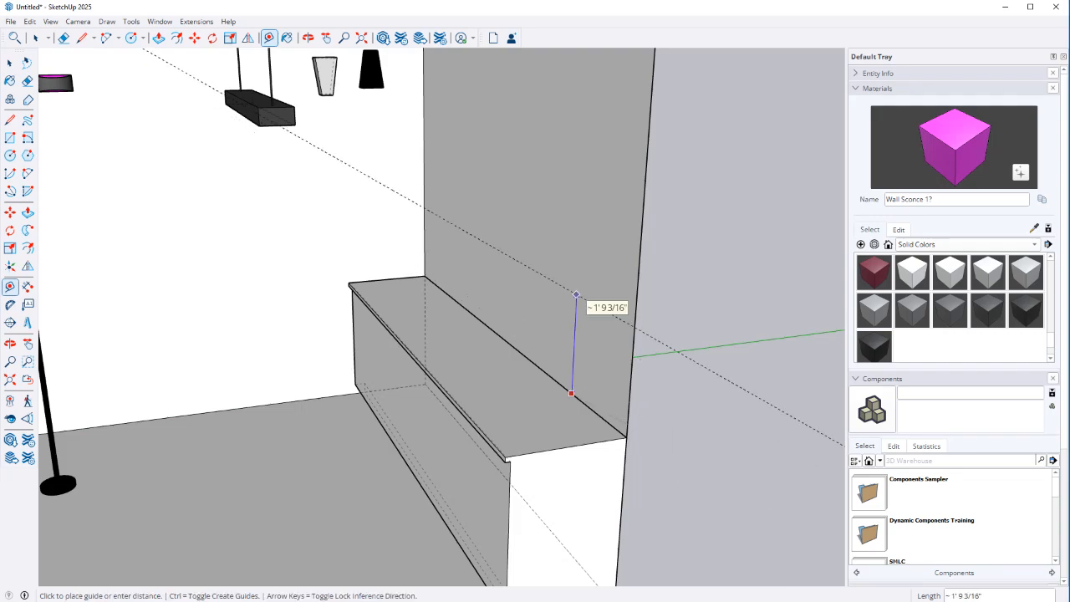
{"action": "type", "text": "18"}
{"action": "key", "text": "Return"}
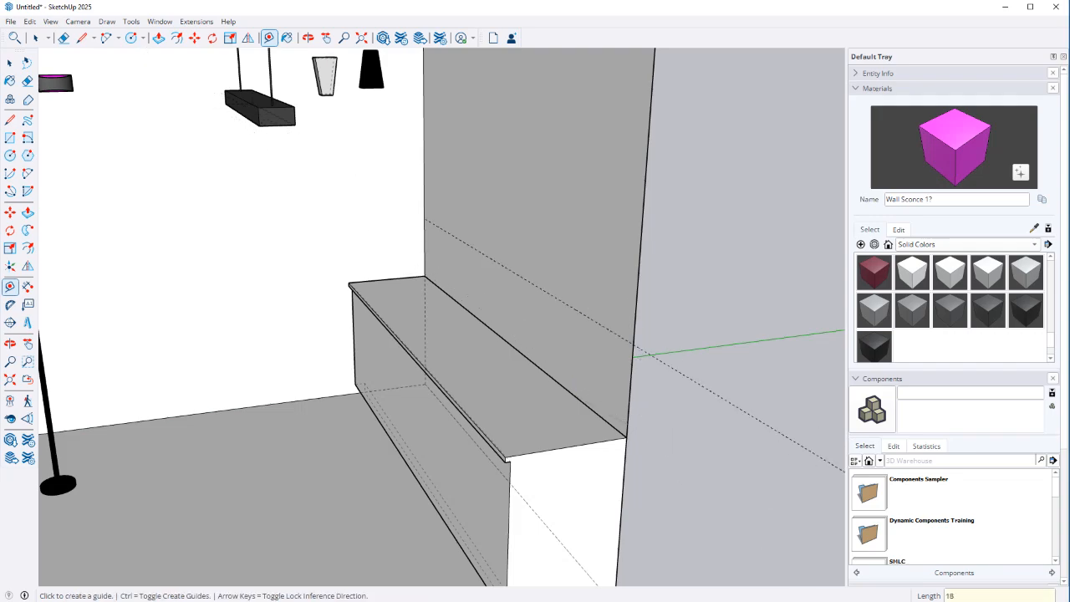
Draw a closed upper cabinet end profile from the guide at the wall's open edge, 10 inches deep and about 3' 8" tall
{"action": "key", "text": "l"}
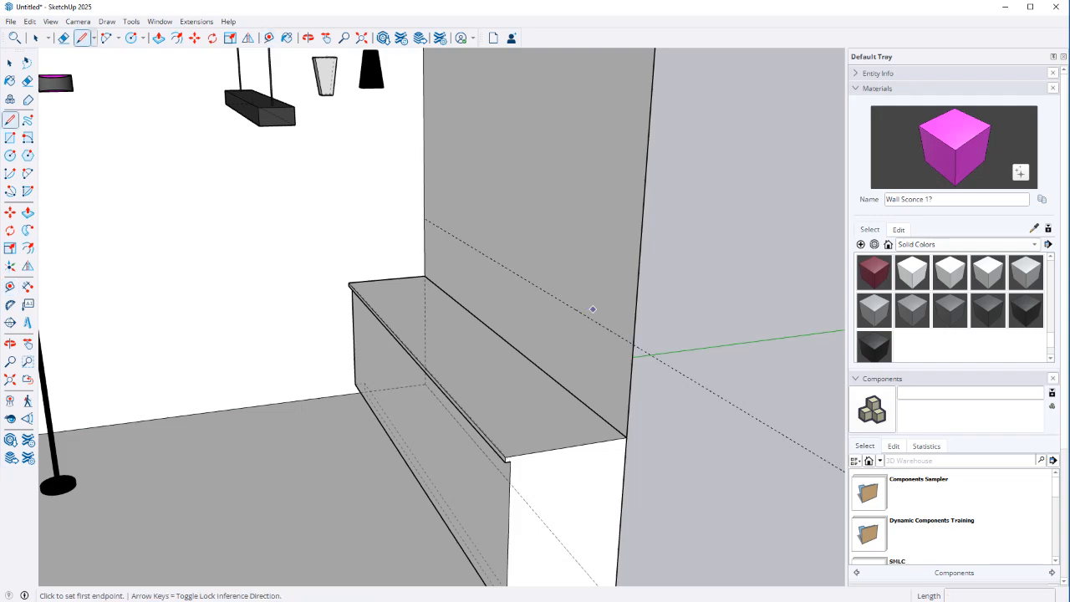
{"action": "left_click", "coordinate": [633, 345]}
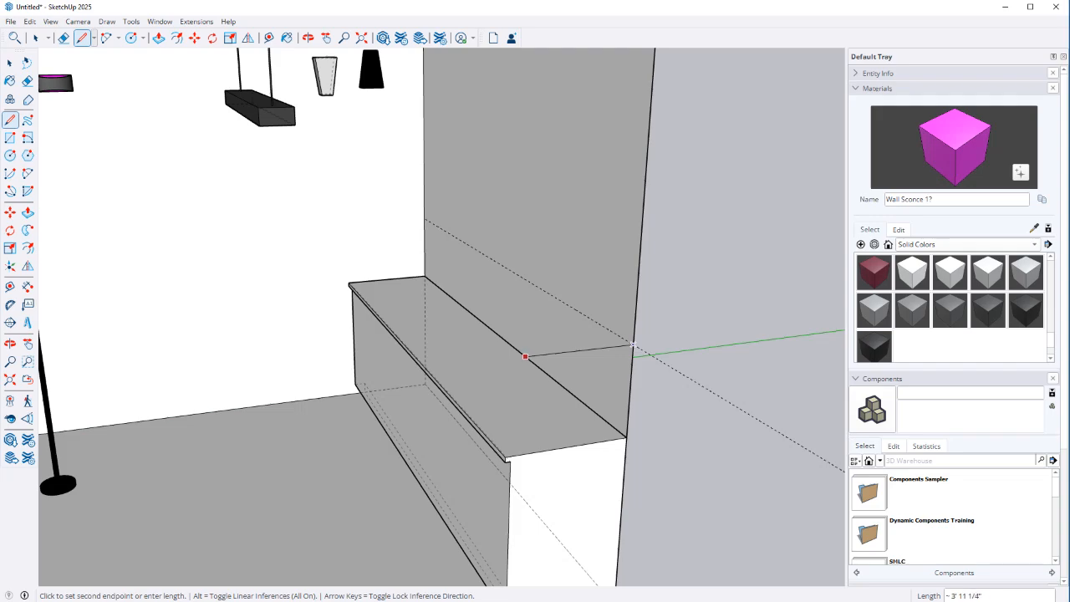
{"action": "type", "text": "10"}
{"action": "key", "text": "Return"}
{"action": "scroll", "coordinate": [539, 274], "scroll_direction": "down", "scroll_amount": 1}
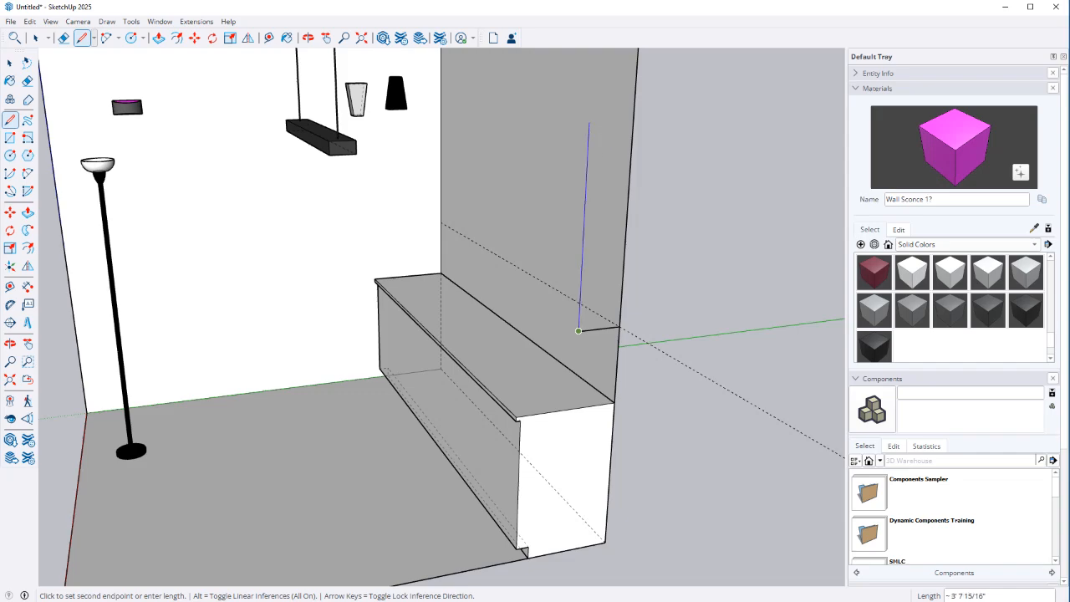
{"action": "left_click", "coordinate": [588, 123]}
{"action": "left_click", "coordinate": [633, 121]}
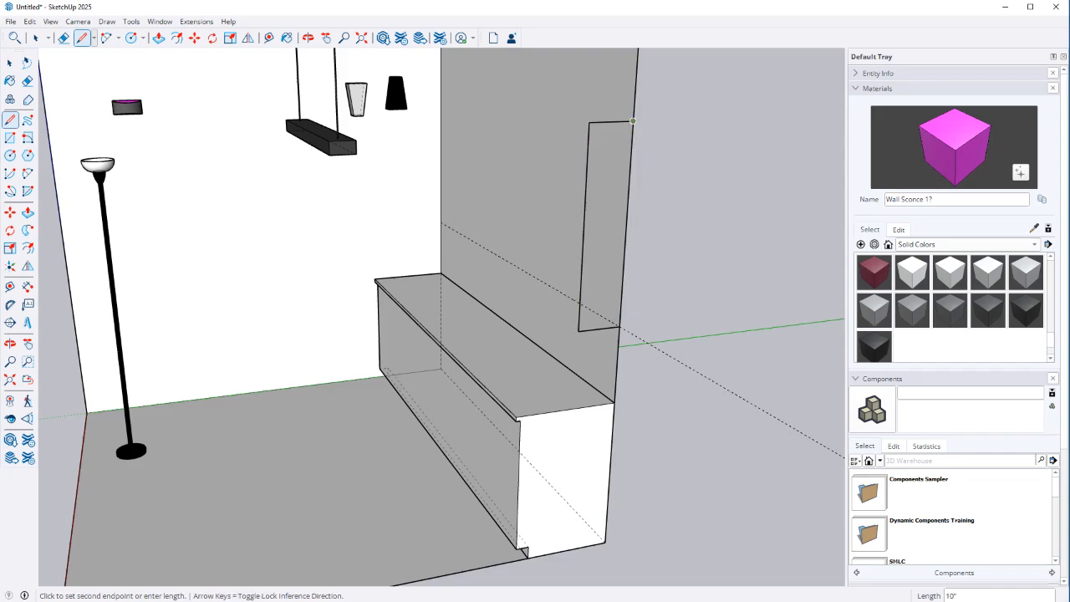
{"action": "key", "text": "space"}
{"action": "key", "text": "l"}
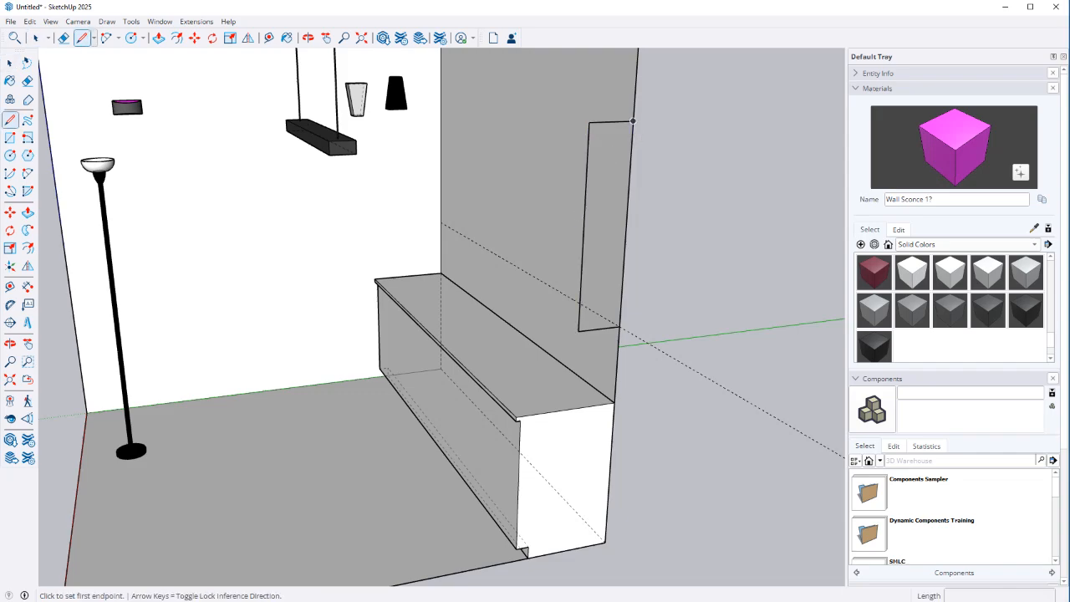
{"action": "left_click", "coordinate": [618, 327]}
{"action": "left_click", "coordinate": [632, 121]}
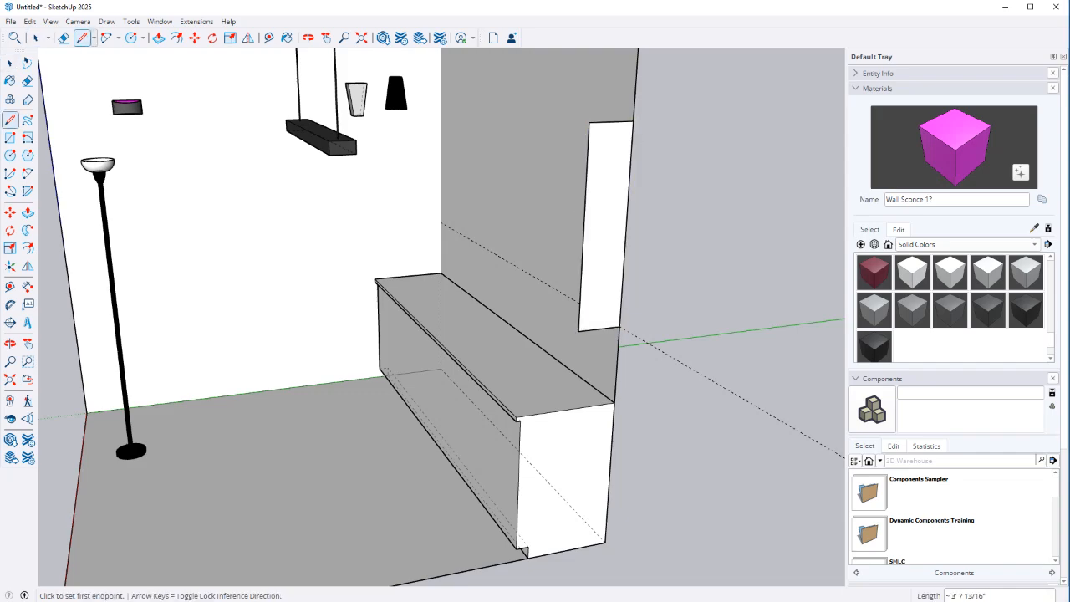
{"action": "key", "text": "space"}
Move the front vertical edge of the upper cabinet profile outward by 2 inches to make it deeper
{"action": "middle_click_drag", "start_coordinate": [543, 229], "coordinate": [577, 269]}
{"action": "scroll", "coordinate": [577, 269], "scroll_direction": "up", "scroll_amount": 3}
{"action": "double_click", "coordinate": [660, 255]}
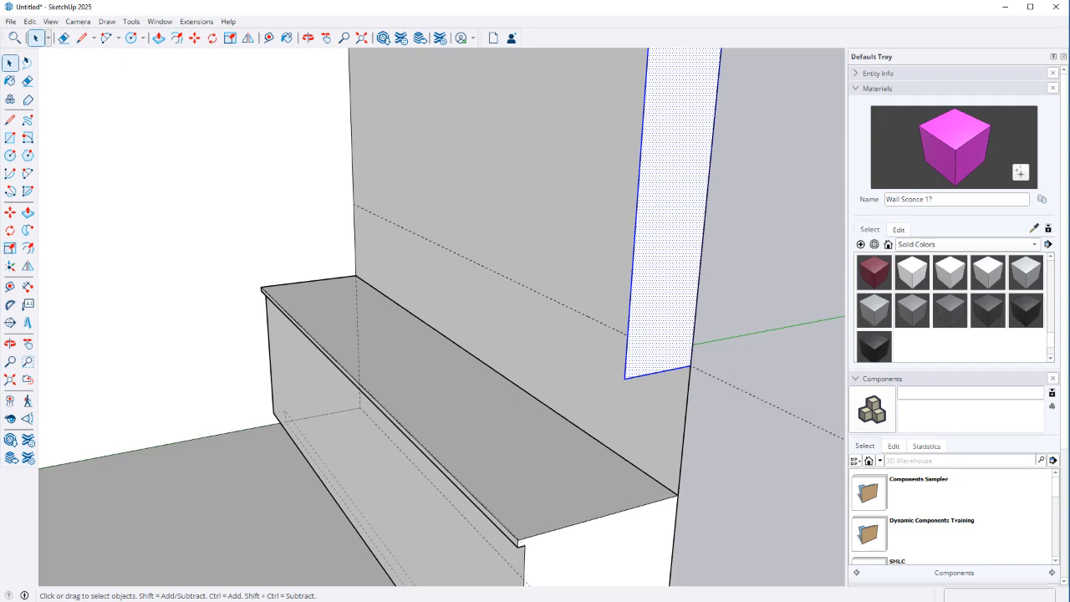
{"action": "key", "text": "m"}
{"action": "key", "text": "space"}
{"action": "left_click", "coordinate": [634, 248]}
{"action": "key", "text": "m"}
{"action": "left_click", "coordinate": [641, 238]}
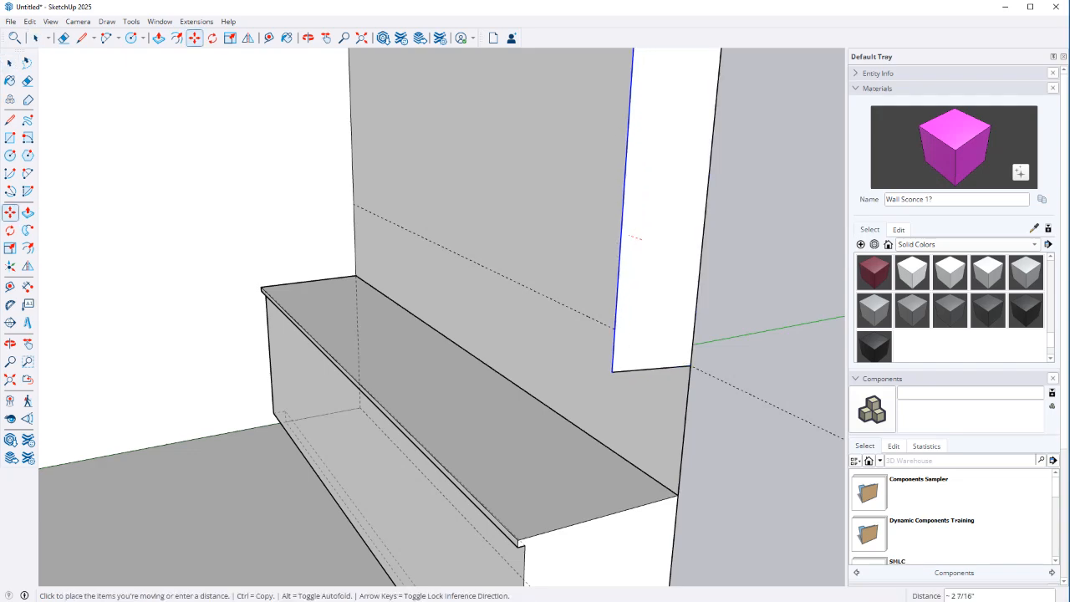
{"action": "type", "text": "2"}
{"action": "key", "text": "Return"}
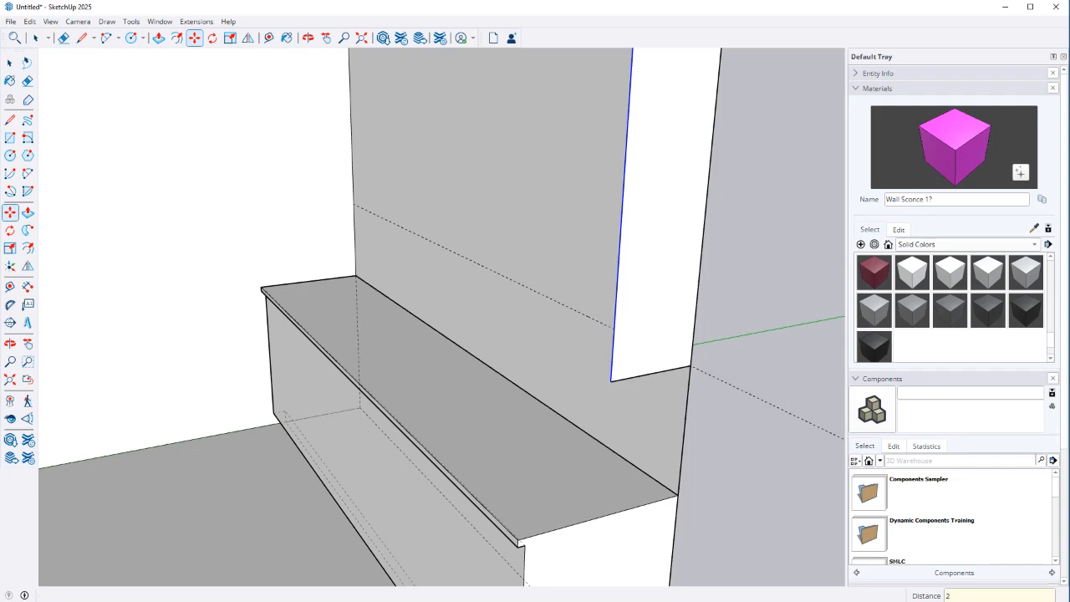
Add guide lines on the upper cabinet profile 1 inch in from its front edge and 1 inch above its bottom edge
{"action": "middle_click_drag", "start_coordinate": [616, 273], "coordinate": [585, 244]}
{"action": "key", "text": "space"}
{"action": "scroll", "coordinate": [623, 351], "scroll_direction": "up", "scroll_amount": 3}
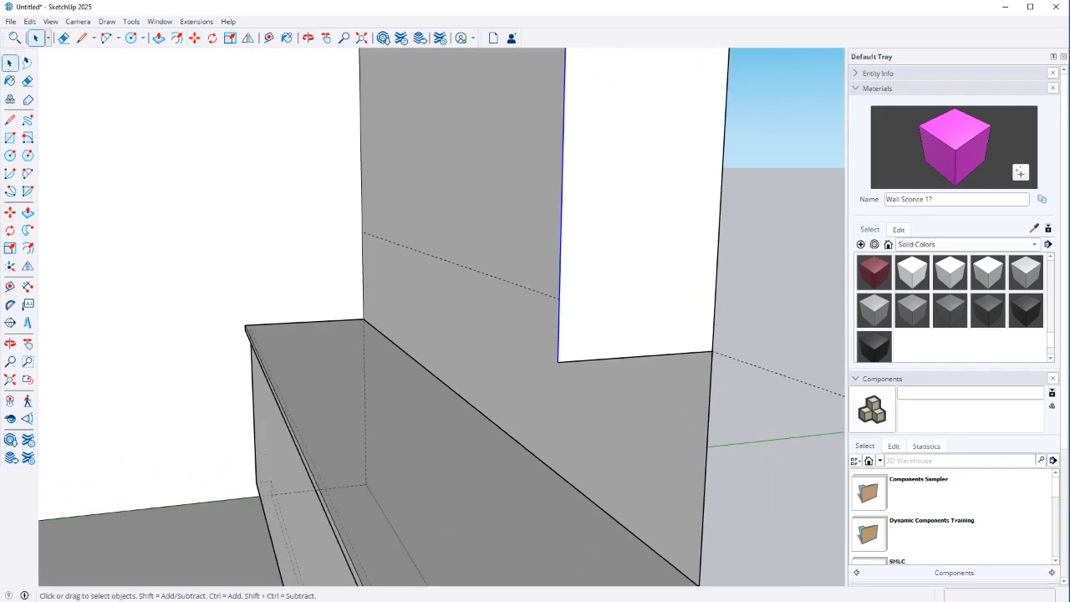
{"action": "scroll", "coordinate": [577, 358], "scroll_direction": "up", "scroll_amount": 2}
{"action": "key", "text": "t"}
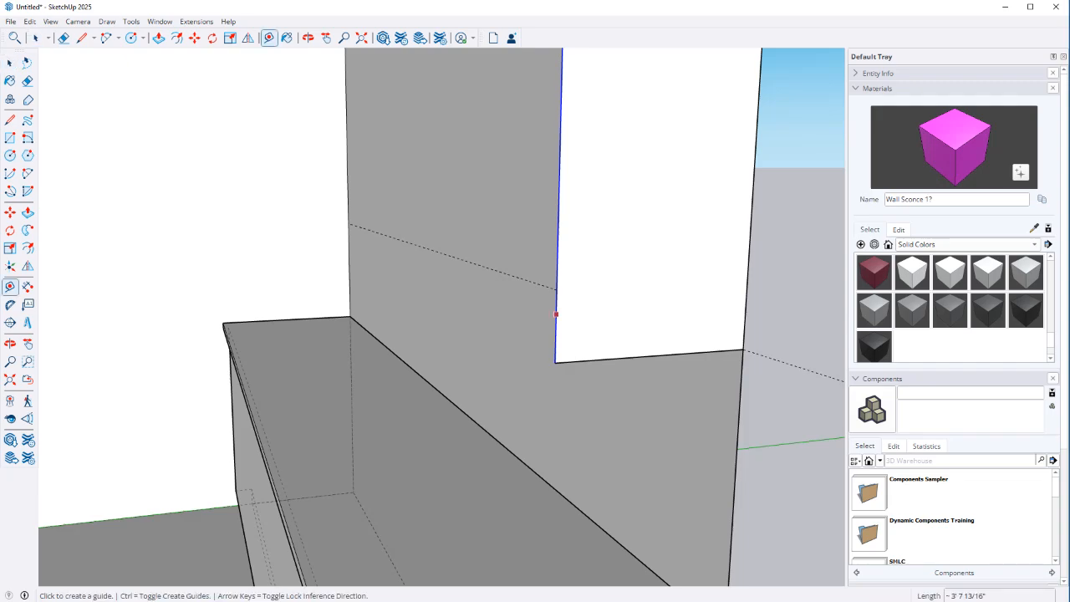
{"action": "left_click", "coordinate": [556, 314]}
{"action": "type", "text": "1"}
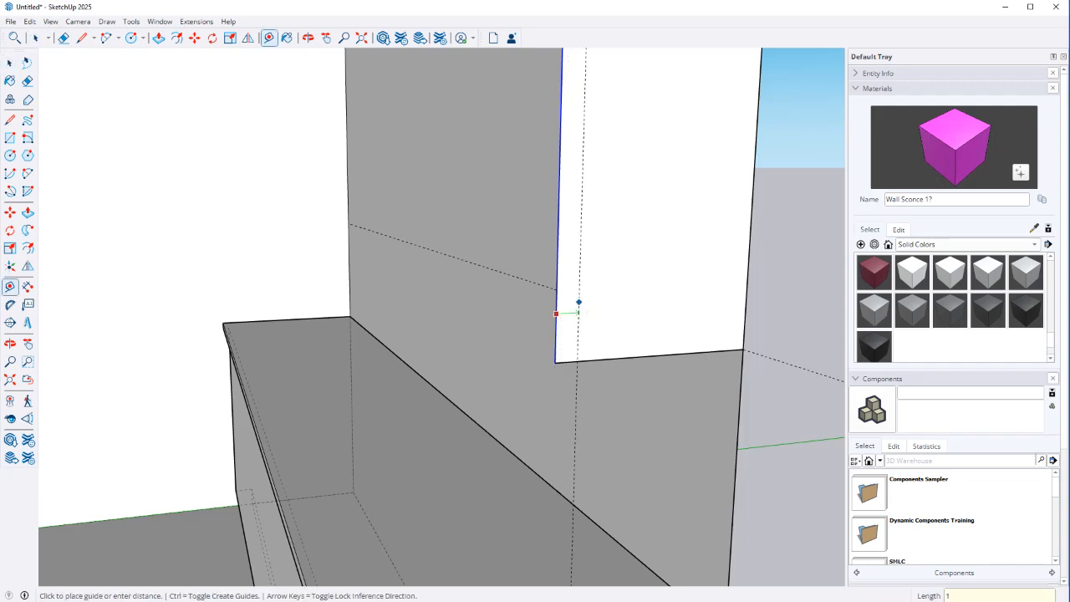
{"action": "key", "text": "Return"}
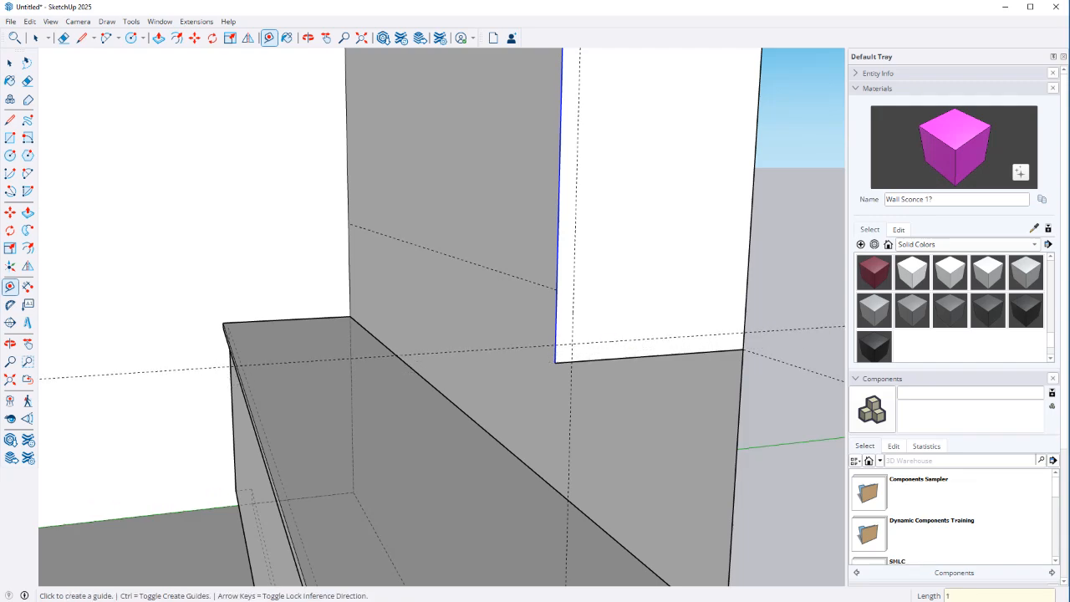
Draw a rectangle from the guide intersection to the wall and erase the bottom edge behind the front lip to recess the profile's underside
{"action": "key", "text": "r"}
{"action": "left_click", "coordinate": [572, 343]}
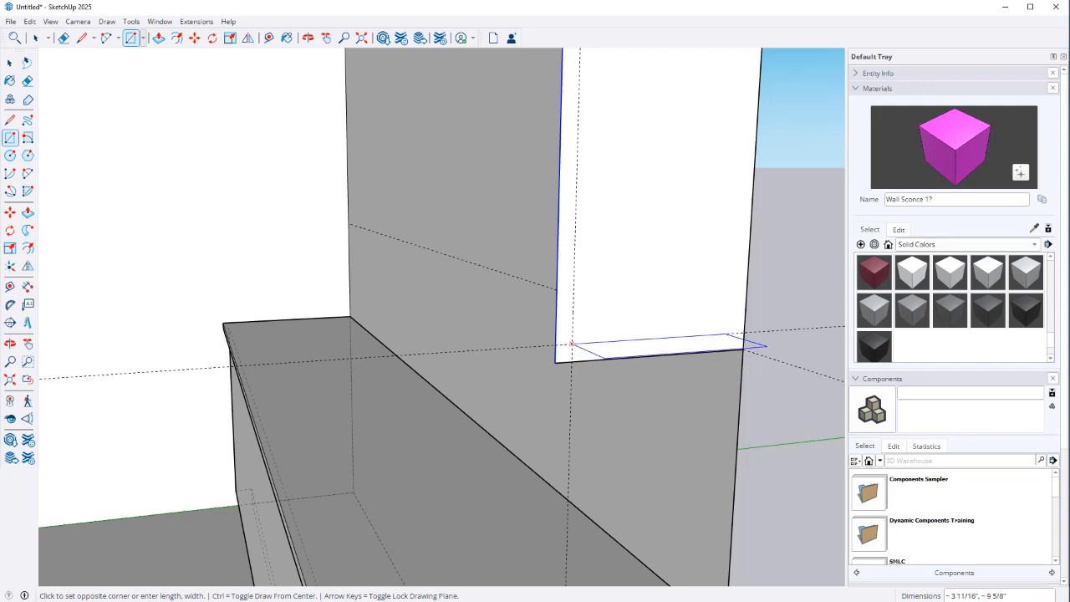
{"action": "key", "text": "space"}
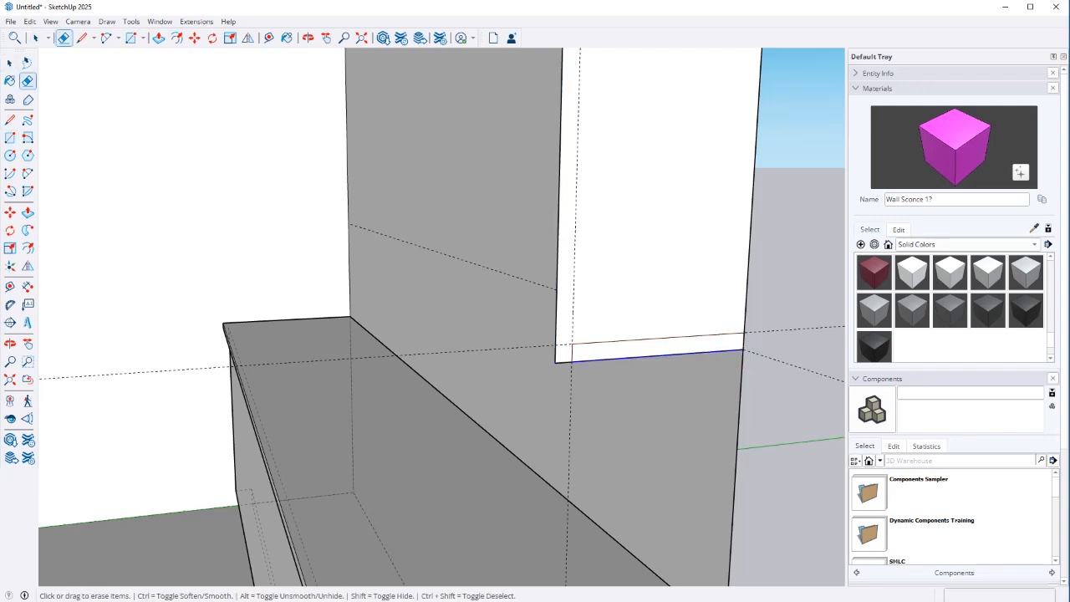
{"action": "key", "text": "e"}
Extrude the upper cabinet profile along the side wall to the back wall
{"action": "mouse_move", "coordinate": [502, 351]}
{"action": "middle_mouse_down"}
{"action": "mouse_move", "coordinate": [507, 293]}
{"action": "mouse_move", "coordinate": [525, 322]}
{"action": "middle_mouse_up"}
{"action": "scroll", "coordinate": [527, 316], "scroll_direction": "down", "scroll_amount": 1}
{"action": "key", "text": "space"}
{"action": "key", "text": "p"}
{"action": "left_click", "coordinate": [519, 251]}
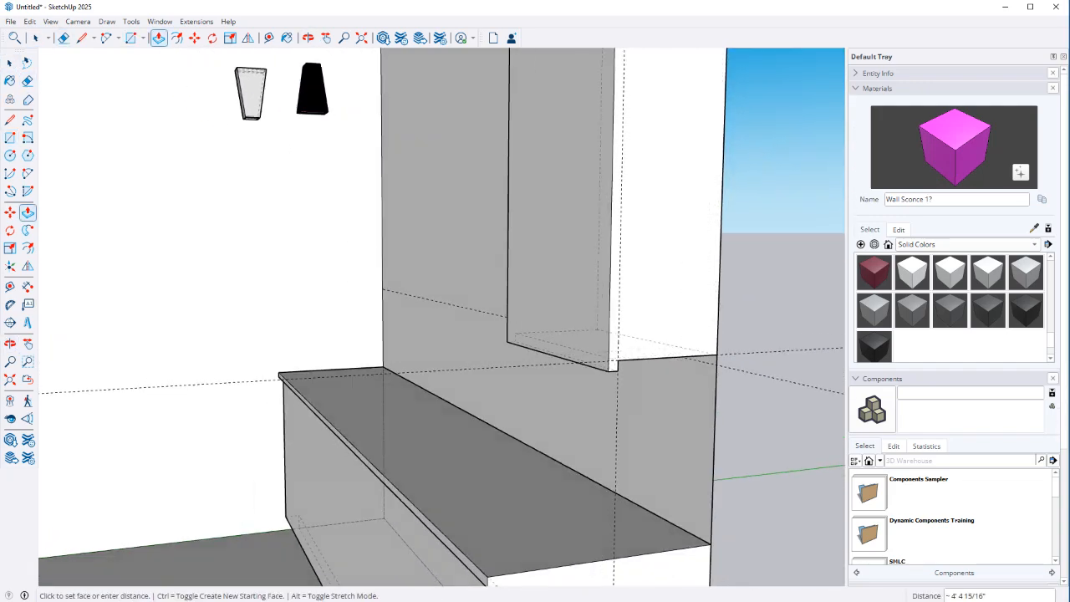
{"action": "left_click", "coordinate": [290, 352]}
{"action": "key", "text": "space"}
Erase the guide lines around the upper cabinet and view its recessed underside from below
{"action": "middle_click_drag", "start_coordinate": [535, 293], "coordinate": [390, 261]}
{"action": "scroll", "coordinate": [379, 226], "scroll_direction": "up", "scroll_amount": 2}
{"action": "key", "text": "e"}
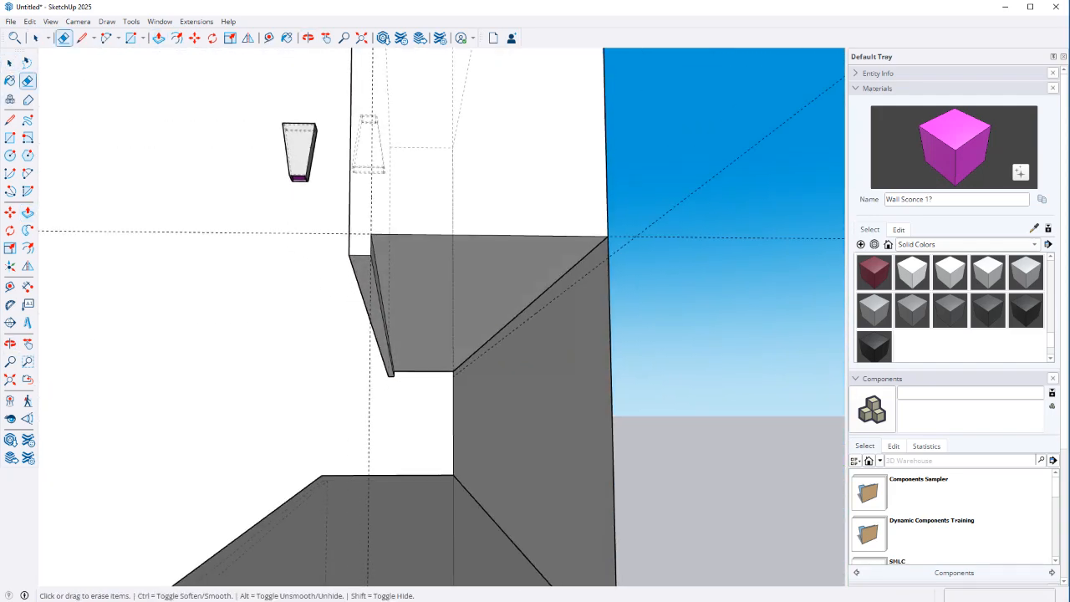
{"action": "left_click", "coordinate": [370, 292]}
{"action": "mouse_move", "coordinate": [376, 293]}
{"action": "middle_mouse_down"}
{"action": "mouse_move", "coordinate": [259, 263]}
{"action": "mouse_move", "coordinate": [477, 289]}
{"action": "middle_mouse_up"}
{"action": "key", "text": "space"}
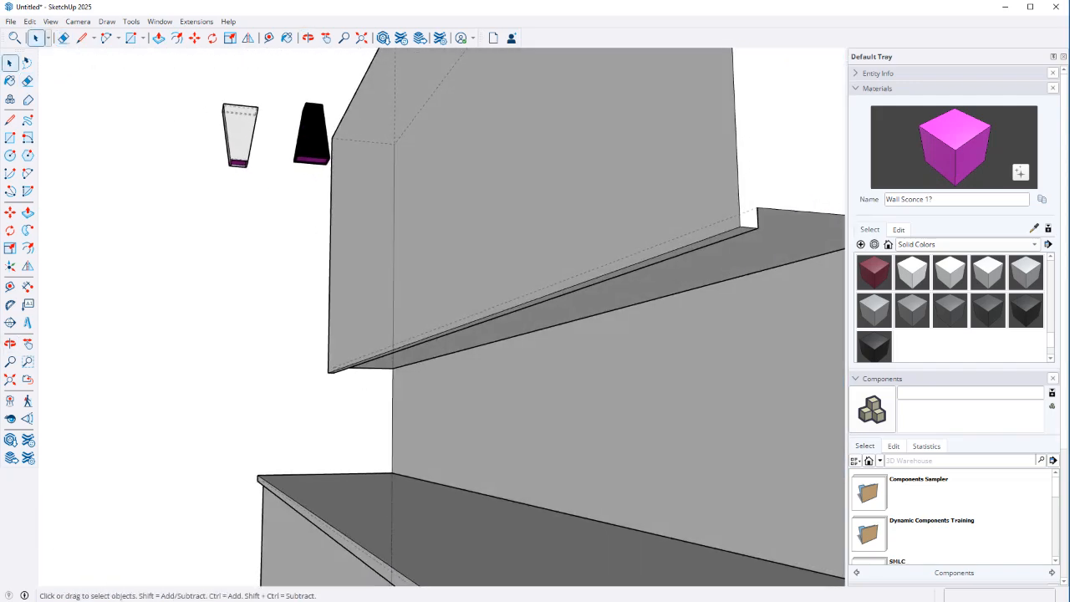
{"action": "scroll", "coordinate": [392, 401], "scroll_direction": "down", "scroll_amount": 2}
{"action": "middle_click_drag", "start_coordinate": [393, 402], "coordinate": [251, 343]}
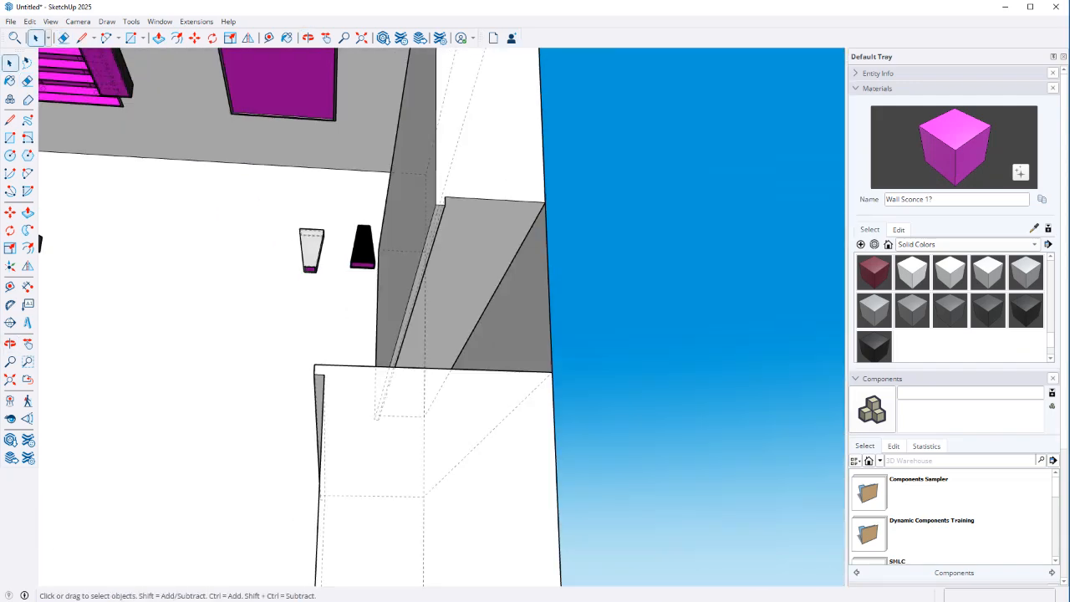
Draw a small rectangle on the upper cabinet's recessed underside near the front lip and paint it with the magenta material
{"action": "triple_click", "coordinate": [465, 272]}
{"action": "left_click", "coordinate": [455, 236]}
{"action": "scroll", "coordinate": [456, 232], "scroll_direction": "up", "scroll_amount": 2}
{"action": "key", "text": "r"}
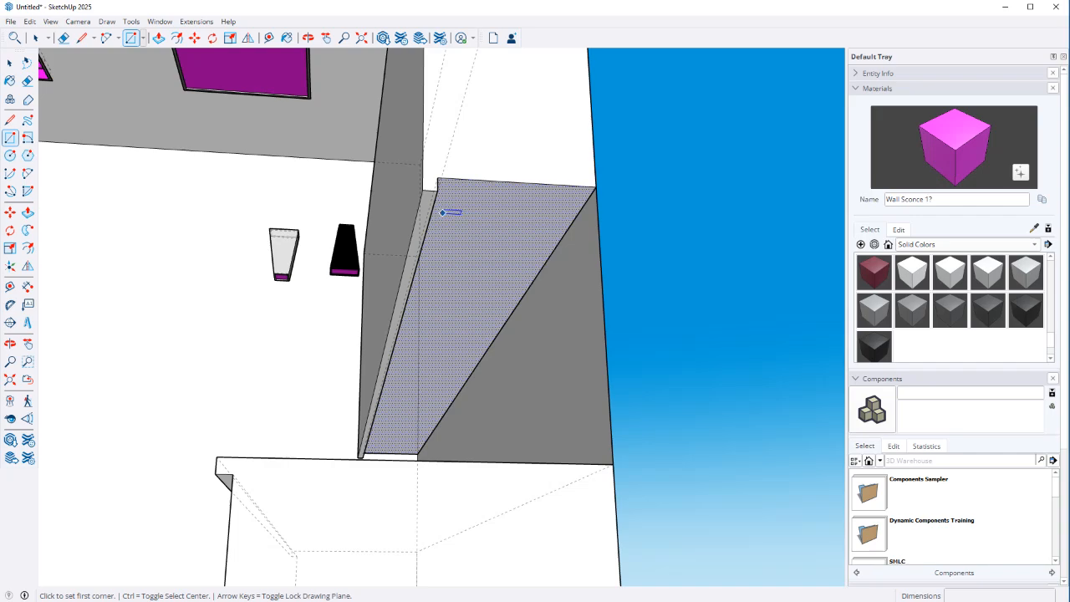
{"action": "left_click", "coordinate": [443, 214]}
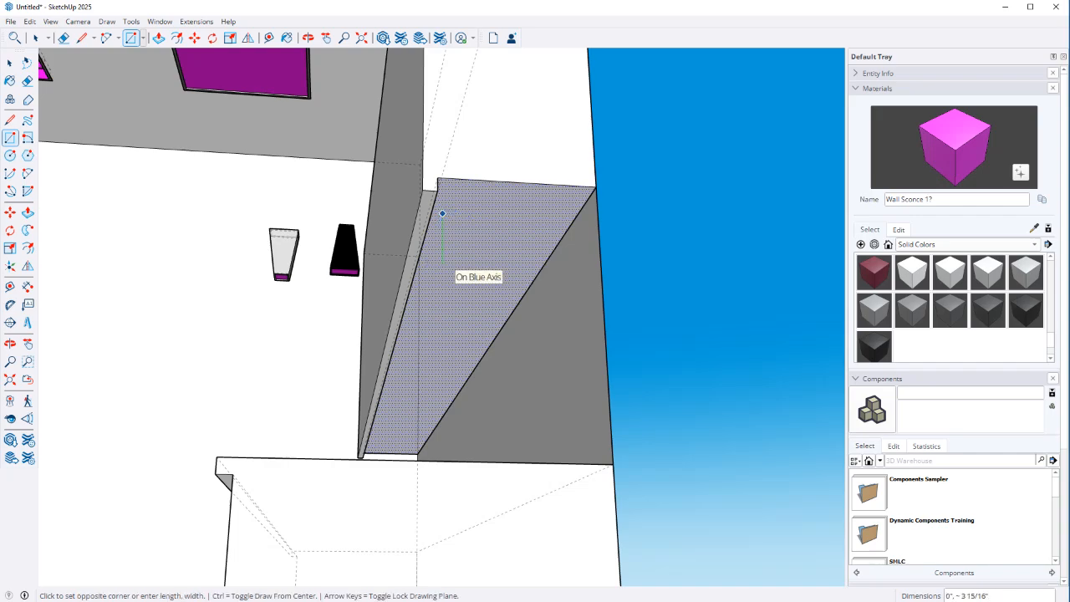
{"action": "left_click", "coordinate": [457, 264]}
{"action": "key", "text": "space"}
{"action": "left_click", "coordinate": [451, 240]}
{"action": "key", "text": "b"}
{"action": "left_click", "coordinate": [451, 240]}
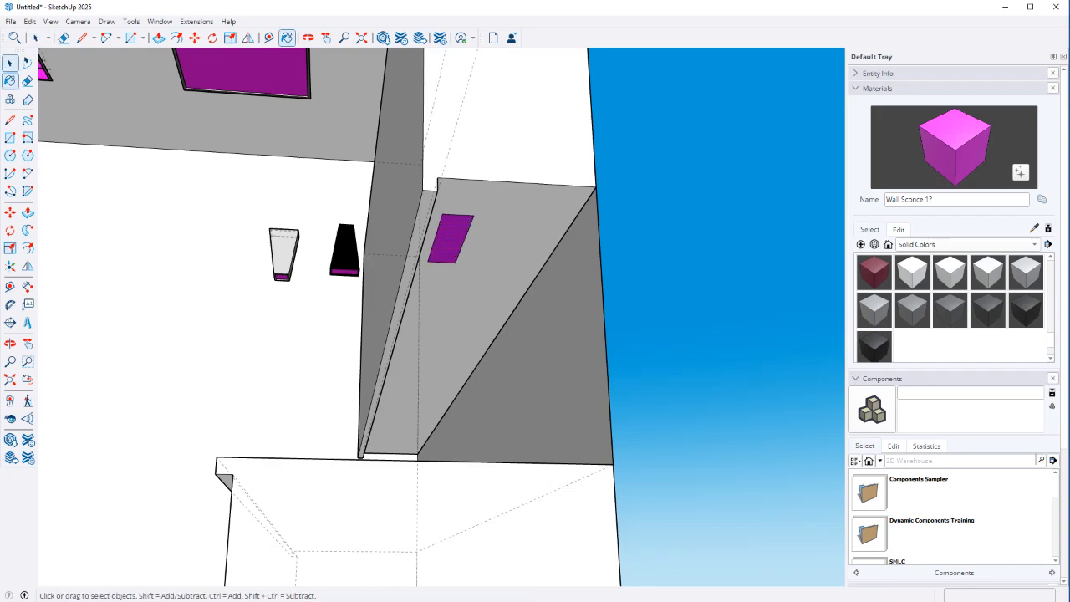
Copy the magenta rectangle about 3' 4" along the cabinet's underside and place another copy about 1' 9 7/8" back between the two
{"action": "key", "text": "space"}
{"action": "double_click", "coordinate": [451, 240]}
{"action": "key", "text": "m"}
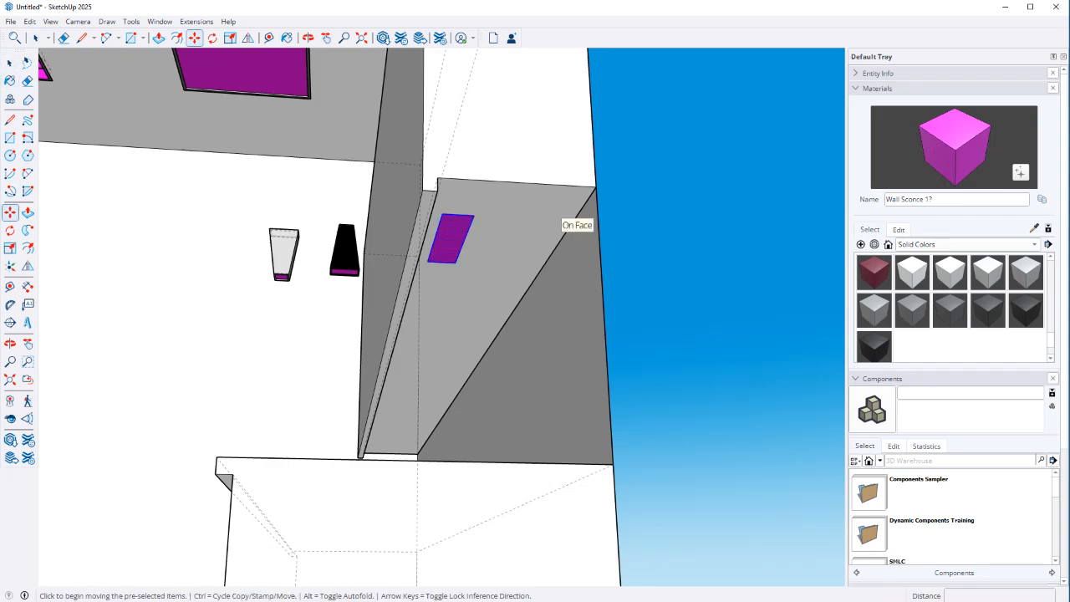
{"action": "left_click", "coordinate": [554, 214]}
{"action": "key", "text": "ctrl"}
{"action": "left_click", "coordinate": [473, 346]}
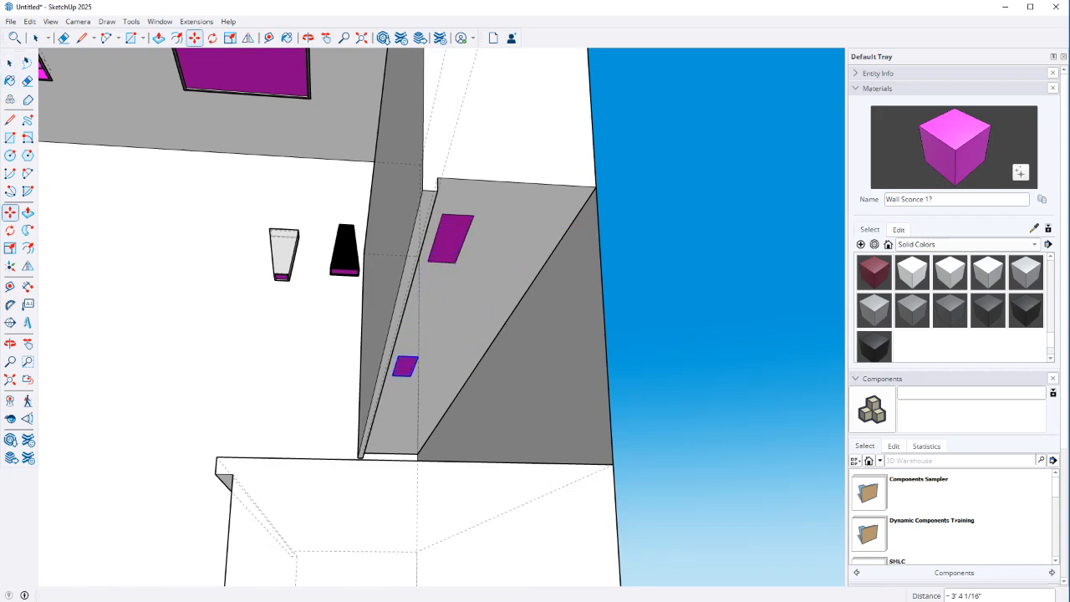
{"action": "left_click", "coordinate": [459, 342]}
{"action": "key", "text": "ctrl"}
{"action": "left_click", "coordinate": [494, 275]}
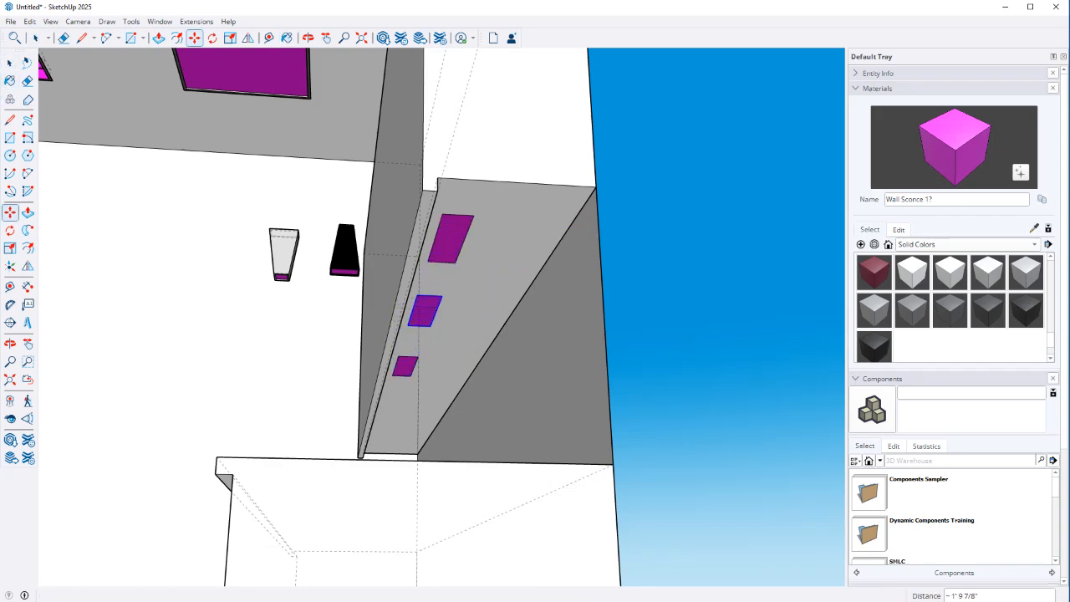
Undo the small light rectangle and its copies on the upper cabinet's underside
{"action": "scroll", "coordinate": [495, 255], "scroll_direction": "up", "scroll_amount": 3}
{"action": "key", "text": "t"}
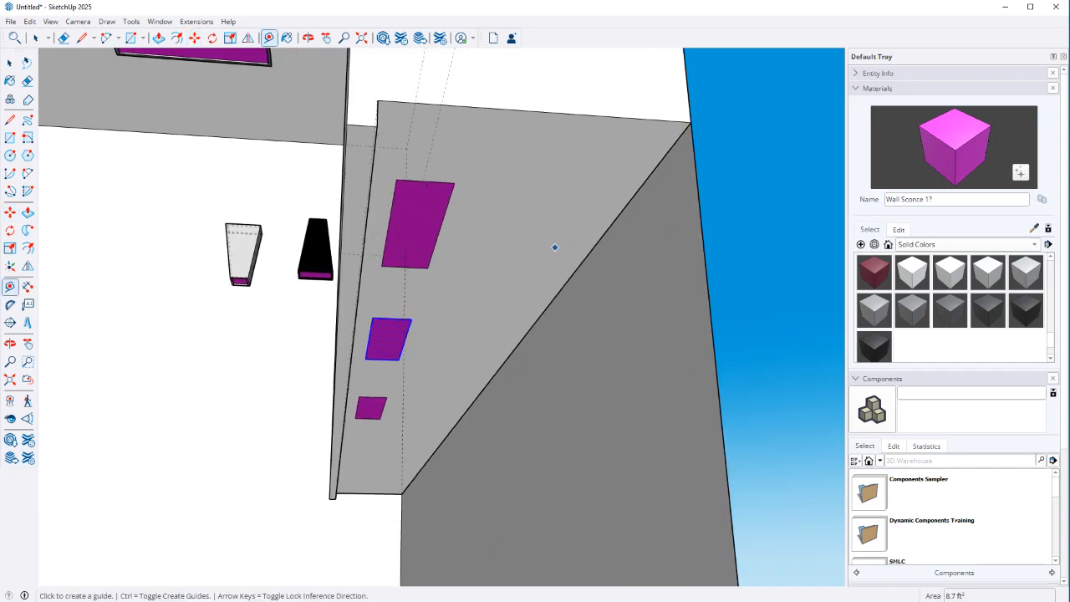
{"action": "key", "text": "ctrl+z"}
{"action": "key", "text": "ctrl+z"}
{"action": "key", "text": "ctrl+z"}
Add a guide line 2 inches behind the front lip of the cabinet's recess and draw a full-length rectangle from the lip to it
{"action": "middle_click_drag", "start_coordinate": [416, 288], "coordinate": [331, 312]}
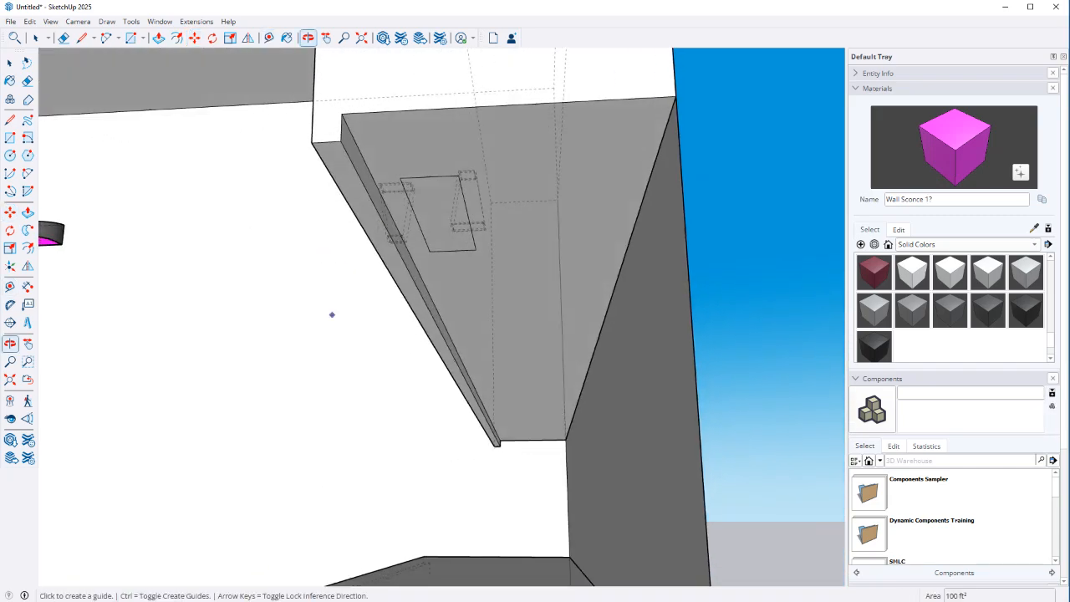
{"action": "left_click", "coordinate": [389, 205]}
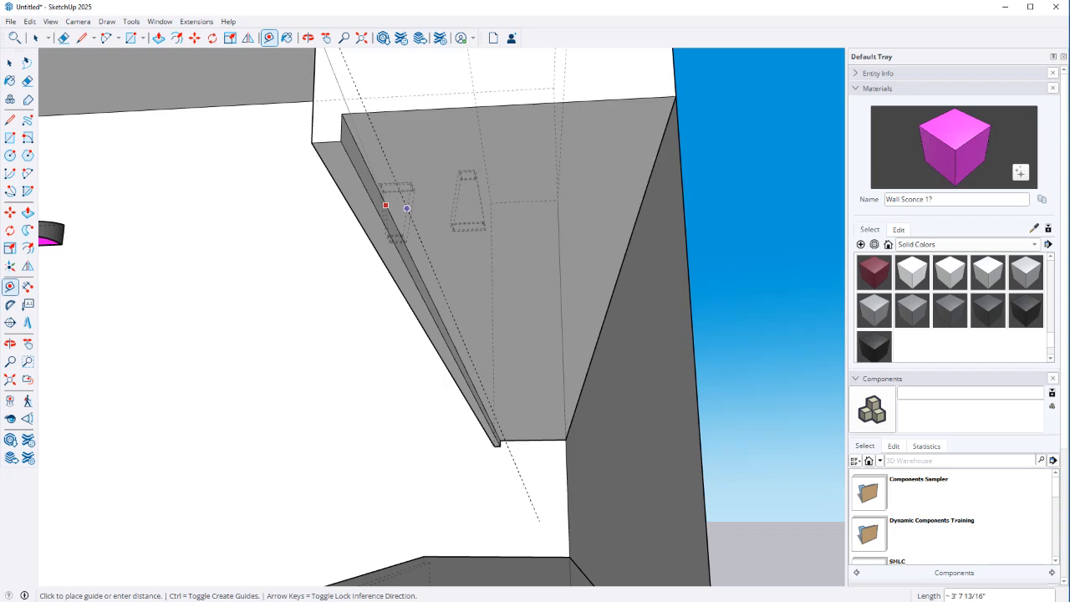
{"action": "left_click", "coordinate": [432, 203]}
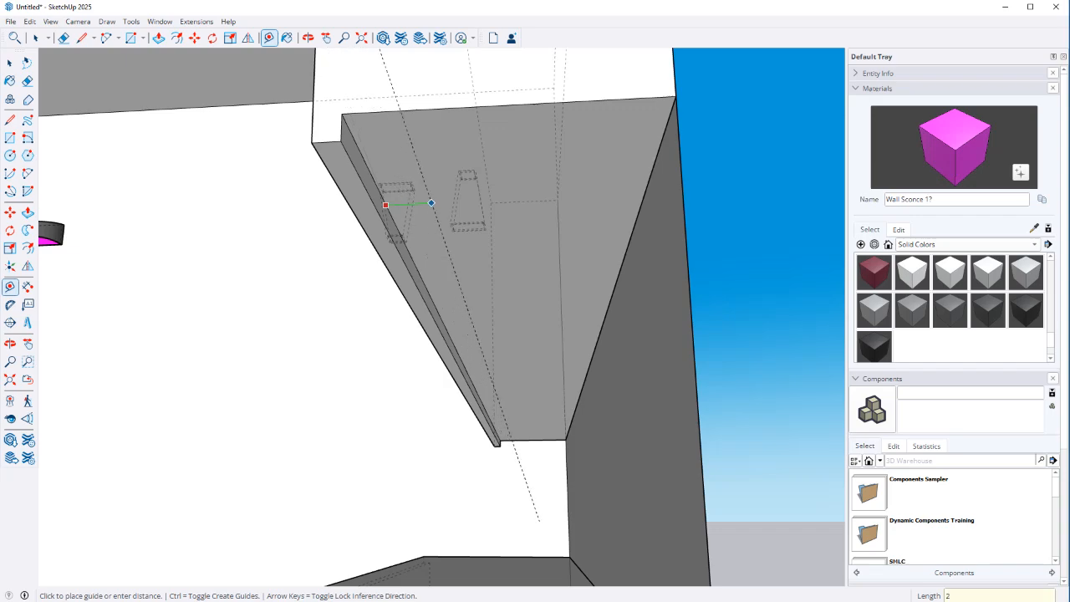
{"action": "key", "text": "r"}
{"action": "left_click", "coordinate": [341, 113]}
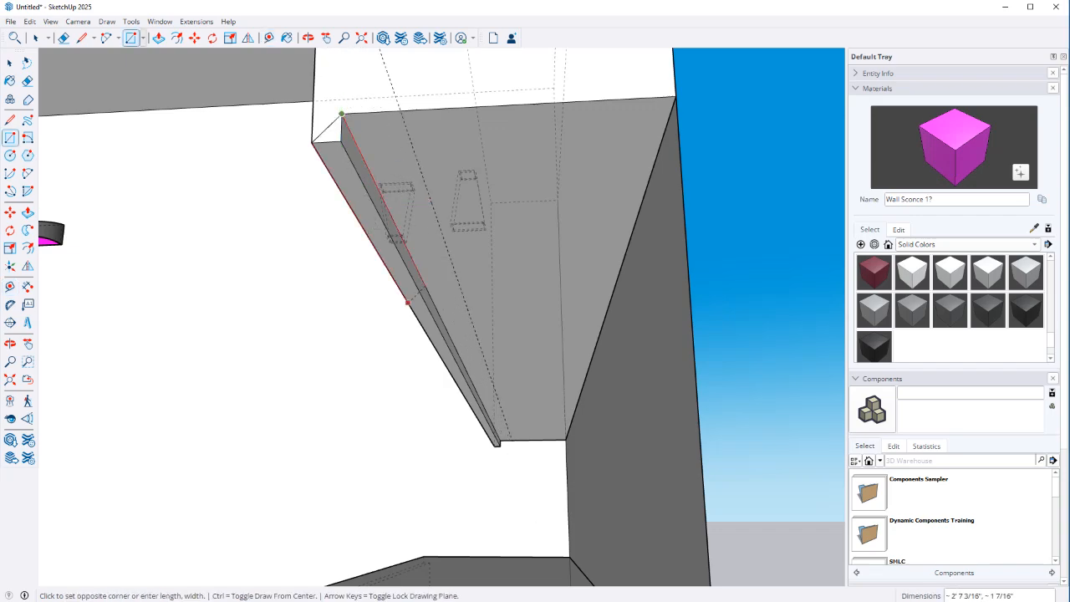
{"action": "left_click", "coordinate": [512, 439]}
{"action": "key", "text": "space"}
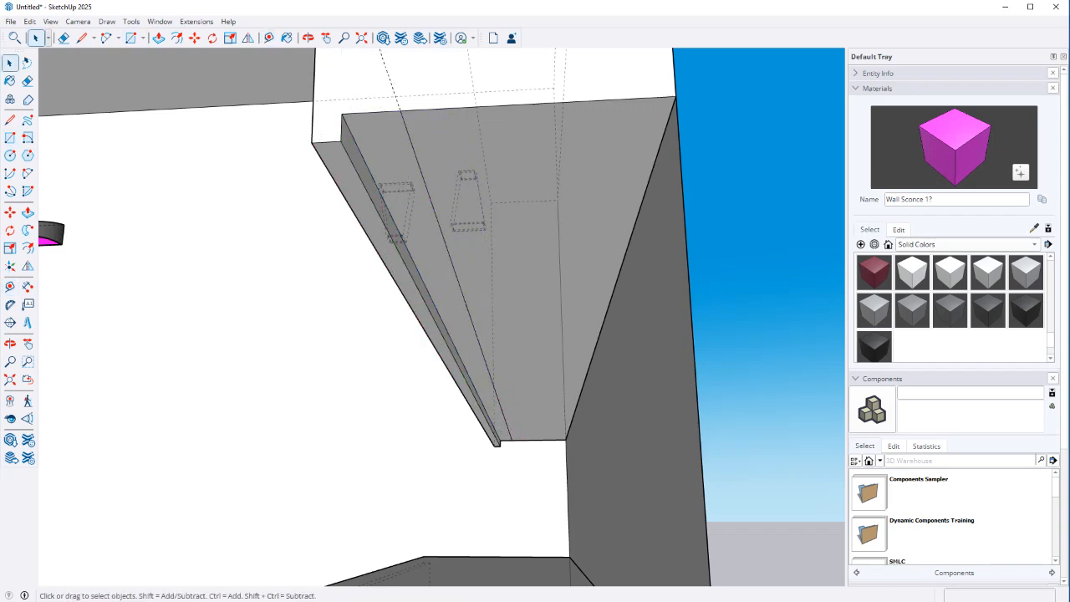
Paint the full-length strip behind the upper cabinet's front lip magenta and remove the guide line
{"action": "key", "text": "b"}
{"action": "left_click", "coordinate": [473, 363]}
{"action": "key", "text": "space"}
{"action": "left_click", "coordinate": [442, 434]}
{"action": "mouse_move", "coordinate": [318, 456]}
{"action": "middle_mouse_down"}
{"action": "mouse_move", "coordinate": [397, 461]}
{"action": "mouse_move", "coordinate": [577, 518]}
{"action": "middle_mouse_up"}
{"action": "scroll", "coordinate": [396, 460], "scroll_direction": "down", "scroll_amount": 4}
{"action": "key", "text": "e"}
{"action": "middle_click_drag", "start_coordinate": [535, 468], "coordinate": [537, 467]}
{"action": "middle_click_drag", "start_coordinate": [635, 443], "coordinate": [505, 319]}
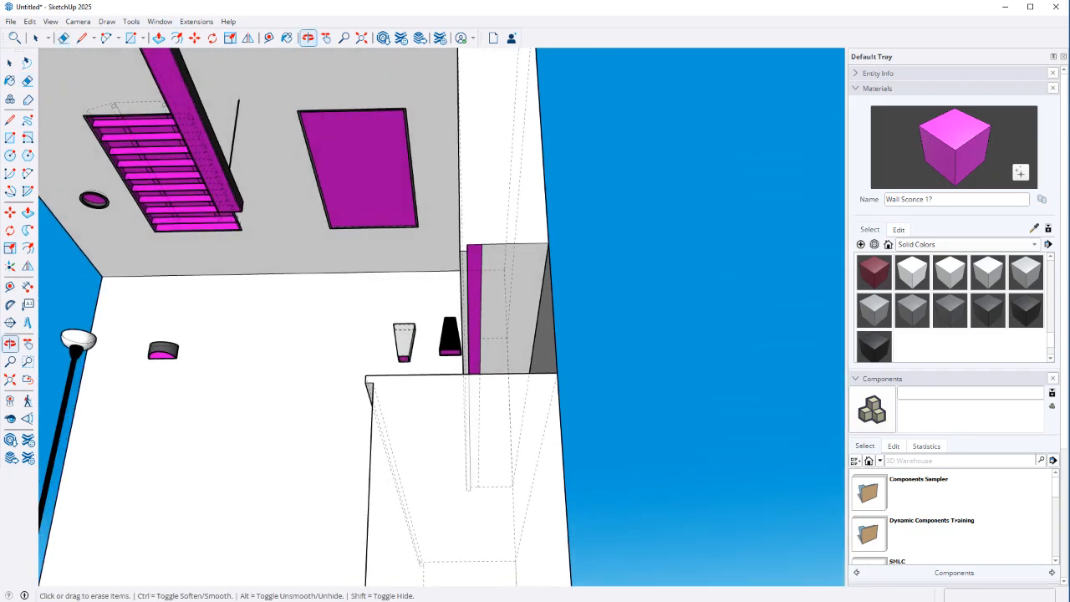
Select all the geometry connected to the upper cabinet and make it a group
{"action": "scroll", "coordinate": [505, 319], "scroll_direction": "up", "scroll_amount": 3}
{"action": "scroll", "coordinate": [484, 265], "scroll_direction": "up", "scroll_amount": 1}
{"action": "key", "text": "space"}
{"action": "key", "text": "t"}
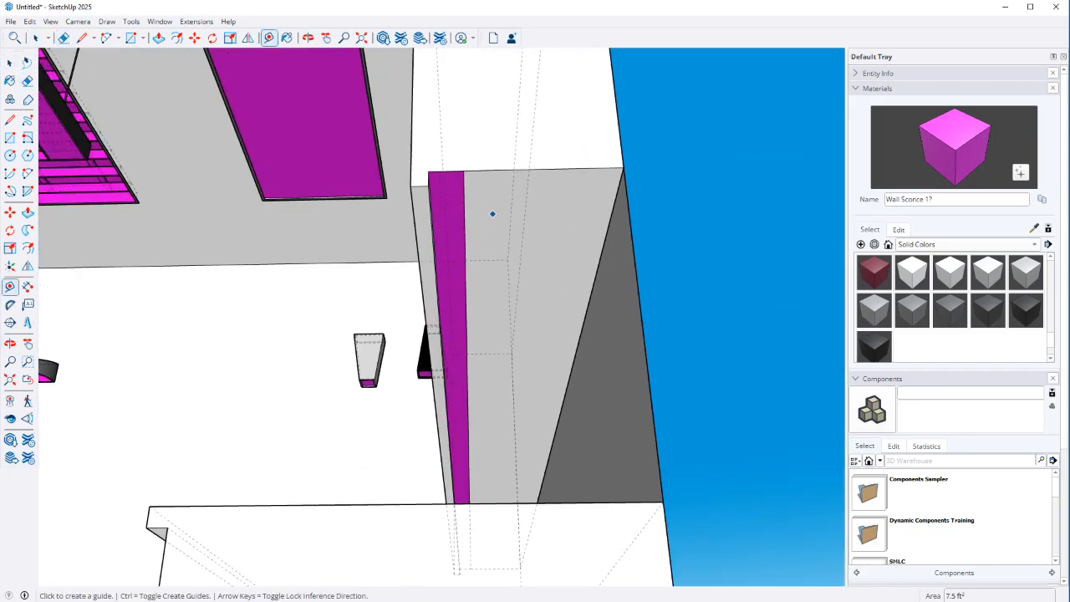
{"action": "key", "text": "space"}
{"action": "triple_click", "coordinate": [493, 213]}
{"action": "right_click", "coordinate": [510, 338]}
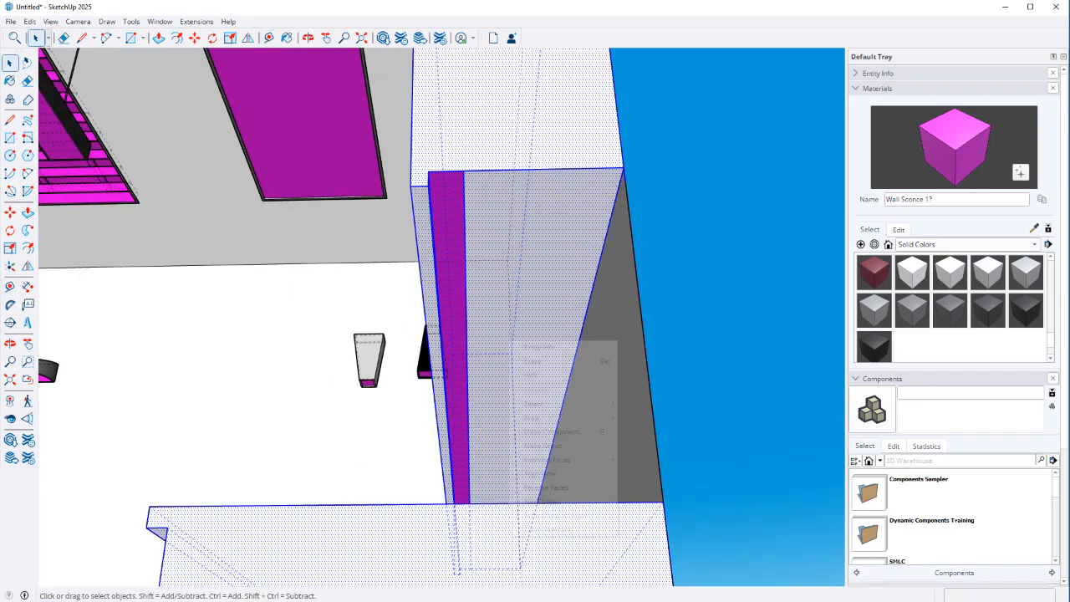
{"action": "left_click", "coordinate": [543, 446]}
Draw a narrow rectangle beside the magenta strip on the upper cabinet's underside and extrude it down 0.25 inch
{"action": "scroll", "coordinate": [526, 343], "scroll_direction": "up", "scroll_amount": 1}
{"action": "key", "text": "r"}
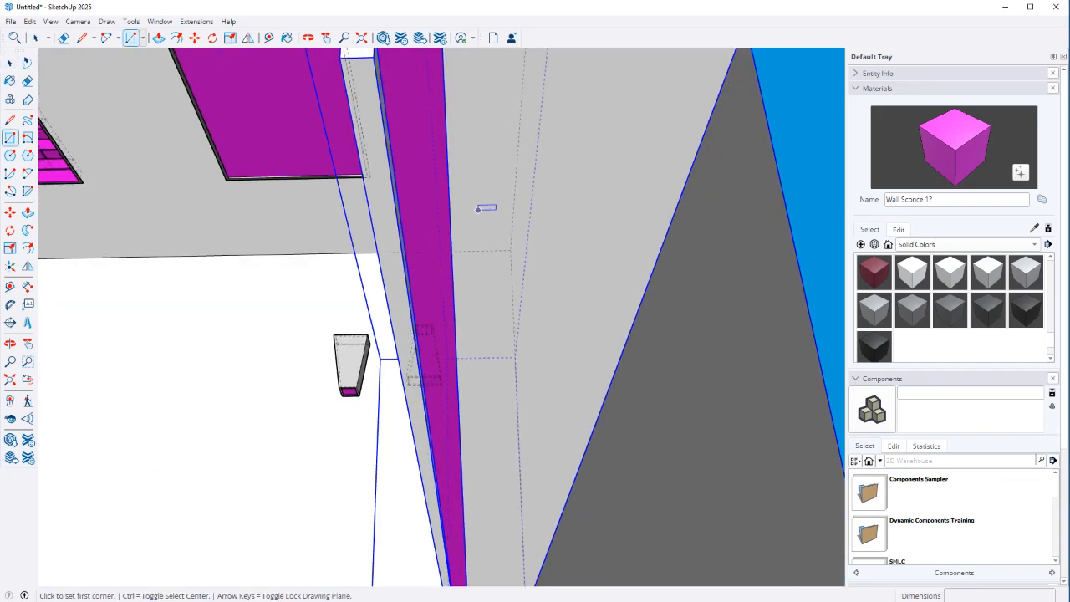
{"action": "left_click", "coordinate": [482, 192]}
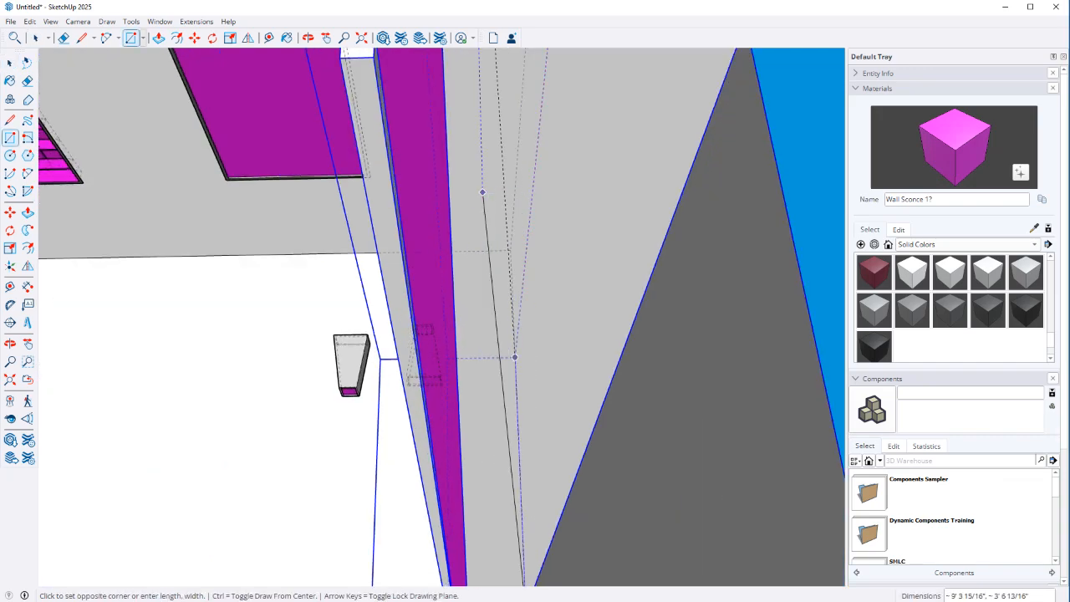
{"action": "left_click", "coordinate": [503, 382]}
{"action": "key", "text": "space"}
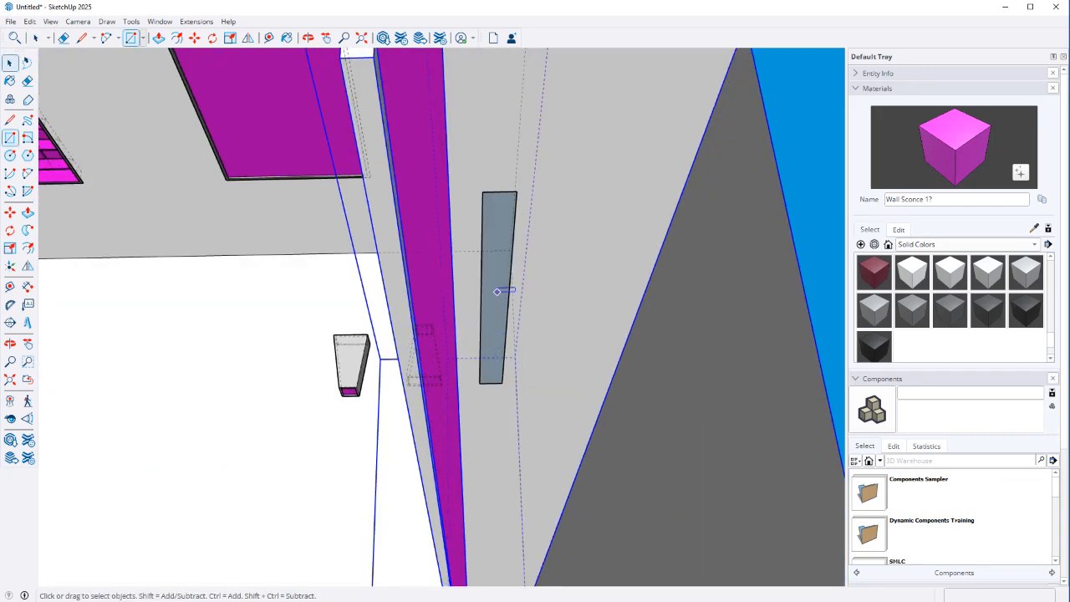
{"action": "scroll", "coordinate": [501, 292], "scroll_direction": "up", "scroll_amount": 1}
{"action": "key", "text": "p"}
{"action": "left_click", "coordinate": [501, 289]}
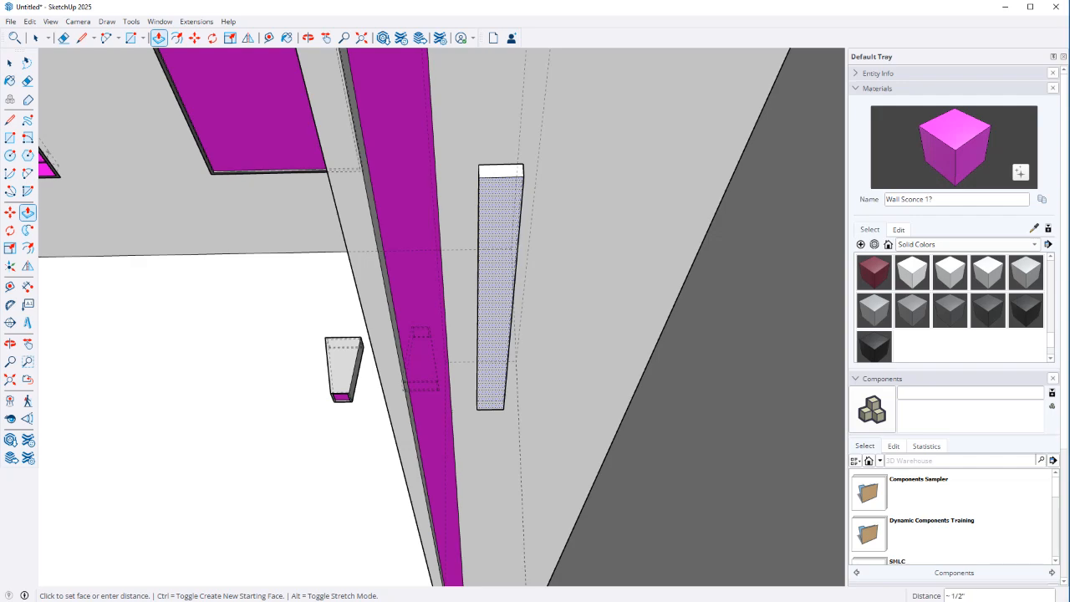
{"action": "type", "text": ".25"}
{"action": "key", "text": "Return"}
Paint the bottom face of the thin under-cabinet bar magenta and make the whole bar a group
{"action": "key", "text": "space"}
{"action": "left_click", "coordinate": [502, 289]}
{"action": "key", "text": "b"}
{"action": "left_click", "coordinate": [499, 295]}
{"action": "key", "text": "space"}
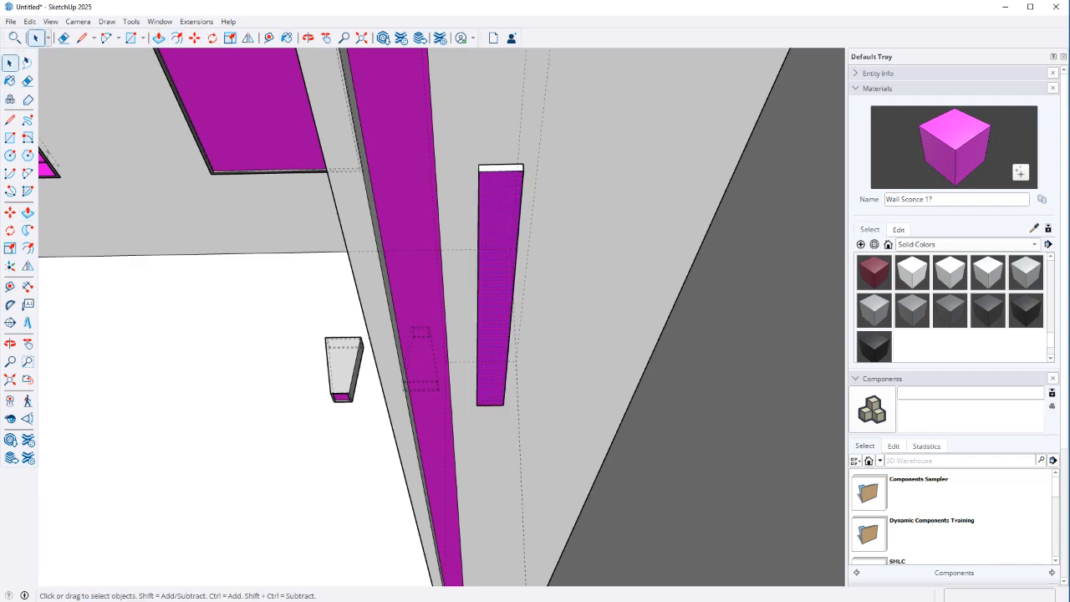
{"action": "scroll", "coordinate": [493, 298], "scroll_direction": "down", "scroll_amount": 2}
{"action": "middle_click_drag", "start_coordinate": [493, 298], "coordinate": [585, 326]}
{"action": "triple_click", "coordinate": [513, 278]}
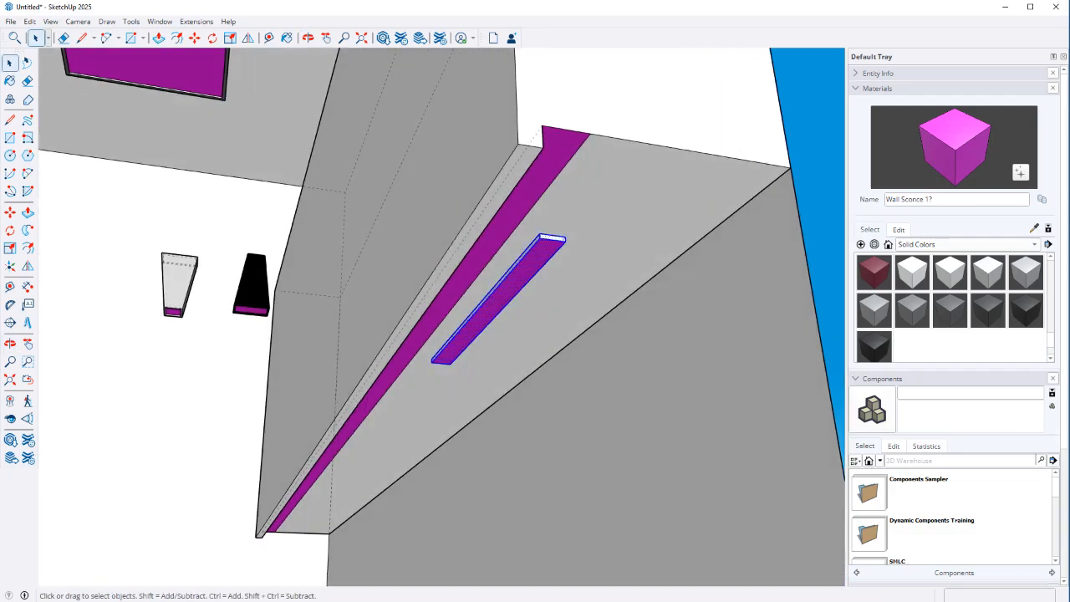
{"action": "right_click", "coordinate": [514, 278]}
{"action": "left_click", "coordinate": [549, 383]}
Copy the under-cabinet light bar about 4' 6 3/8" down to the base cabinet's underside at the front of the toe kick
{"action": "scroll", "coordinate": [468, 351], "scroll_direction": "down", "scroll_amount": 3}
{"action": "middle_click_drag", "start_coordinate": [243, 351], "coordinate": [359, 376]}
{"action": "scroll", "coordinate": [359, 376], "scroll_direction": "down", "scroll_amount": 1}
{"action": "middle_click_drag", "start_coordinate": [502, 276], "coordinate": [364, 509]}
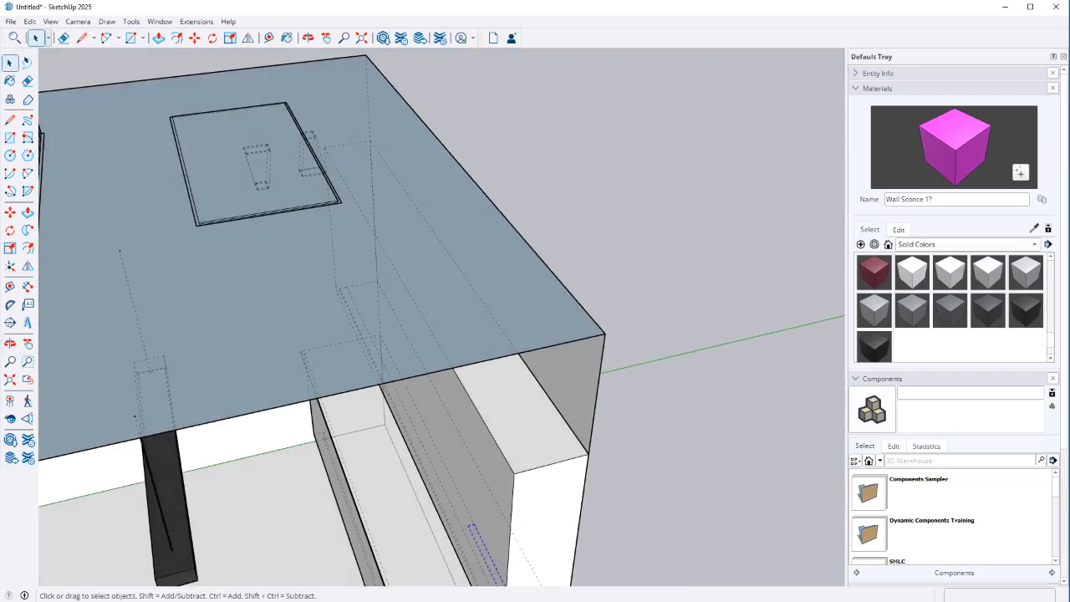
{"action": "middle_click_drag", "start_coordinate": [435, 469], "coordinate": [426, 242]}
{"action": "middle_click_drag", "start_coordinate": [418, 351], "coordinate": [543, 301]}
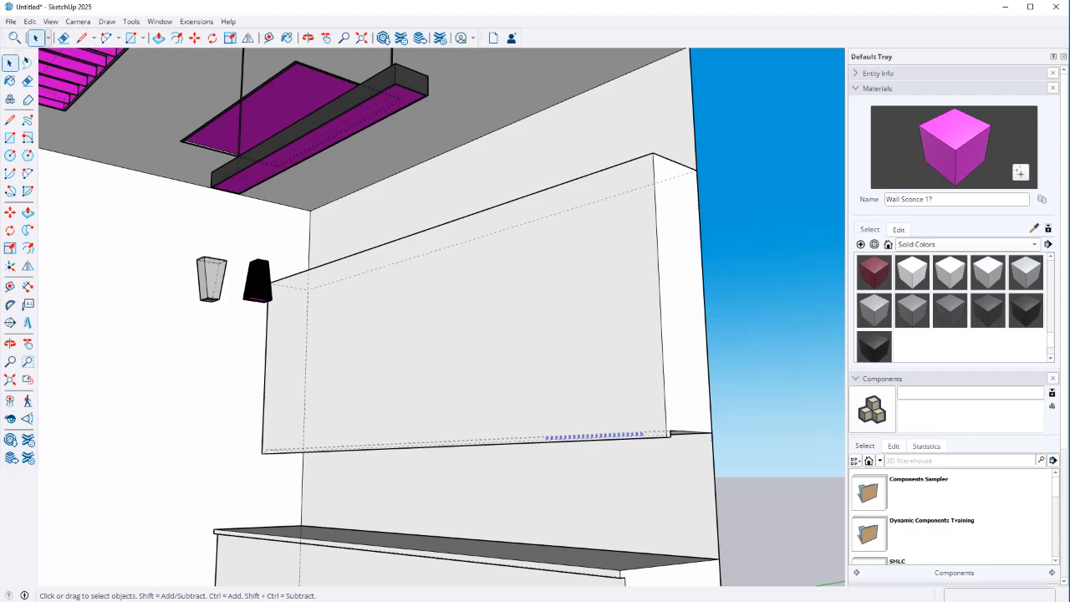
{"action": "middle_click_drag", "start_coordinate": [510, 393], "coordinate": [338, 234], "text": "shift"}
{"action": "key", "text": "m"}
{"action": "left_click", "coordinate": [431, 124]}
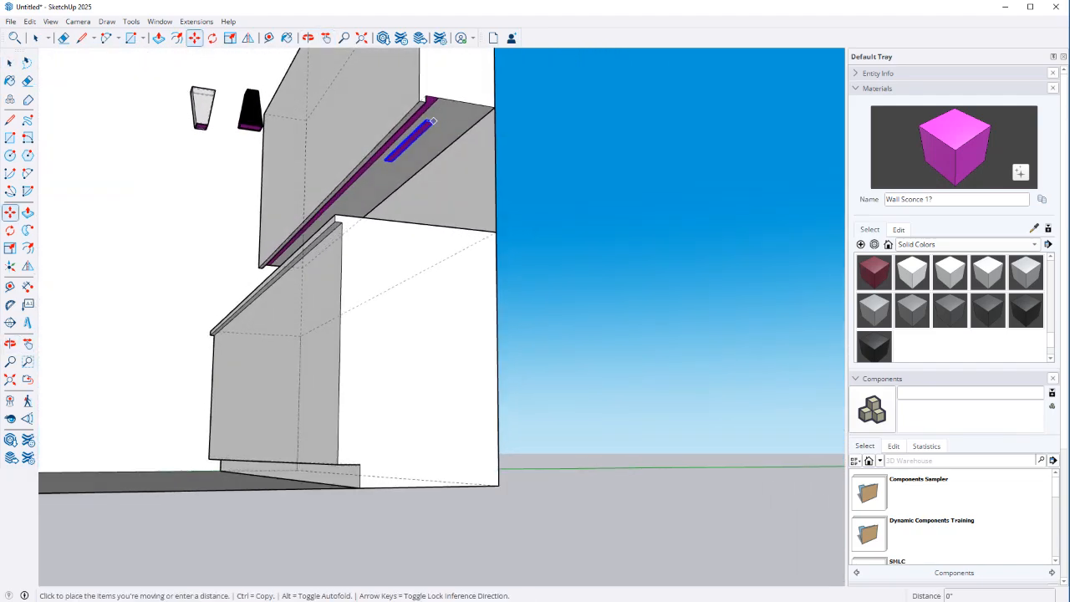
{"action": "left_click", "coordinate": [354, 458]}
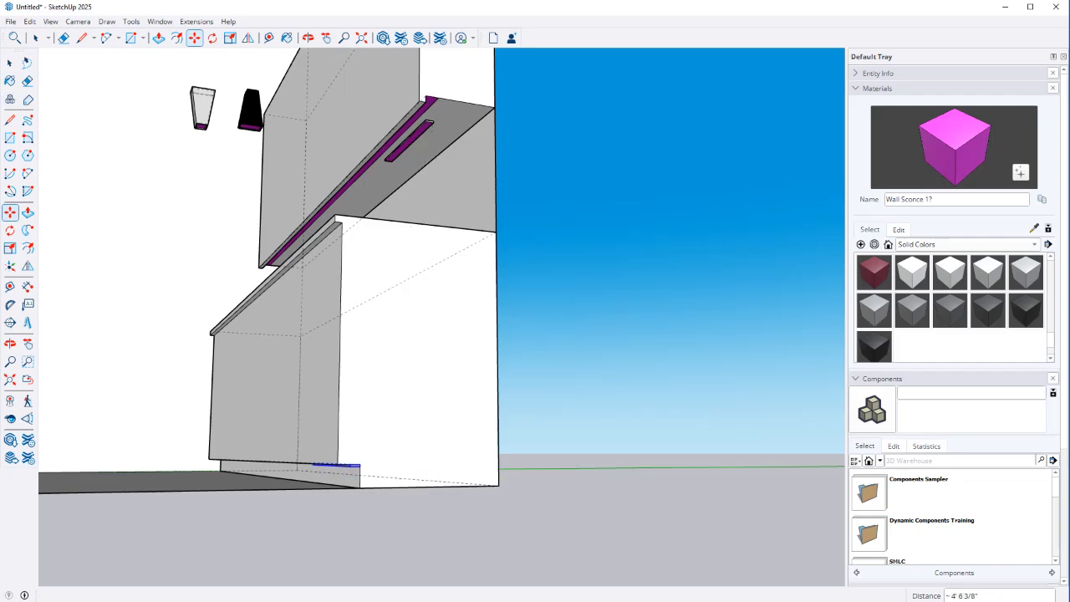
{"action": "middle_click_drag", "start_coordinate": [353, 458], "coordinate": [481, 476]}
{"action": "scroll", "coordinate": [469, 475], "scroll_direction": "down", "scroll_amount": 5}
{"action": "scroll", "coordinate": [330, 451], "scroll_direction": "up", "scroll_amount": 7}
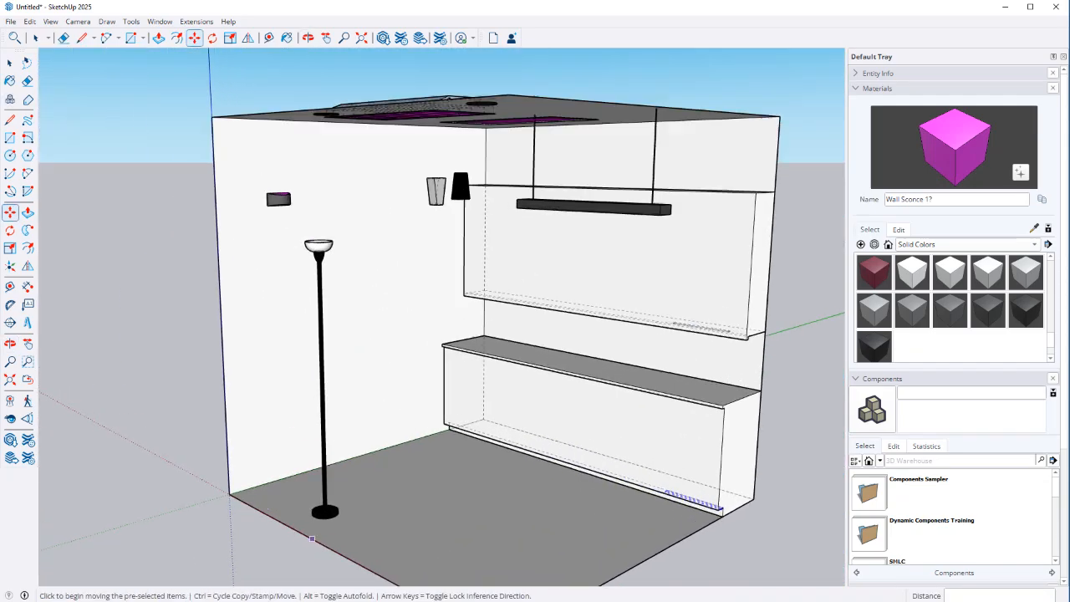
{"action": "middle_click_drag", "start_coordinate": [532, 345], "coordinate": [565, 378]}
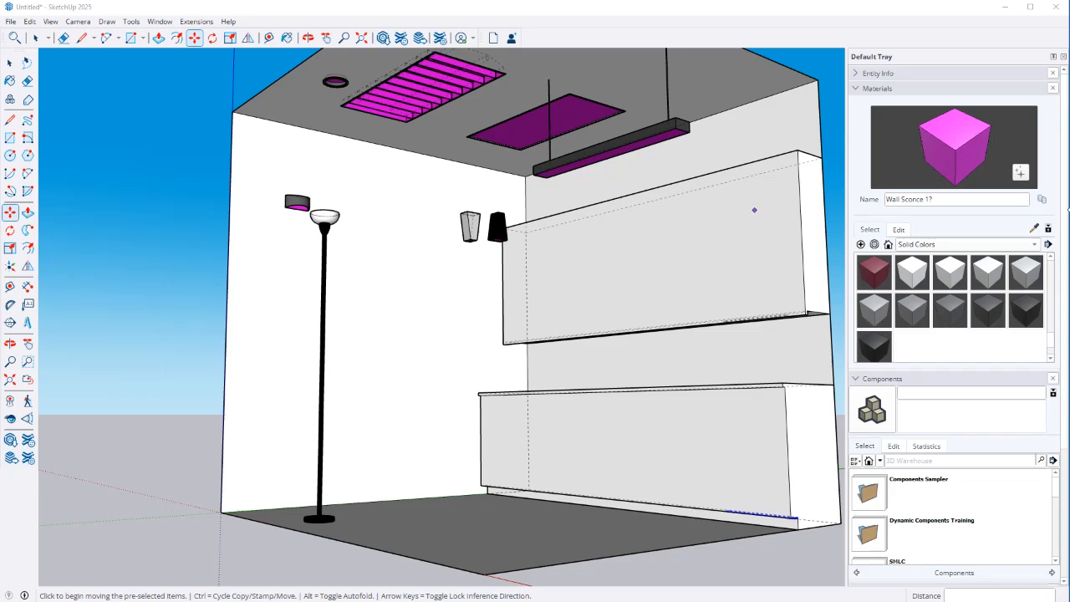
Switch to the browser and look through the Google results for "cool lamp" as references, then return to the model
{"action": "mouse_move", "coordinate": [1068, 210]}
{"action": "left_mouse_down"}
{"action": "mouse_move", "coordinate": [384, 215]}
{"action": "mouse_move", "coordinate": [300, 227]}
{"action": "left_mouse_up"}
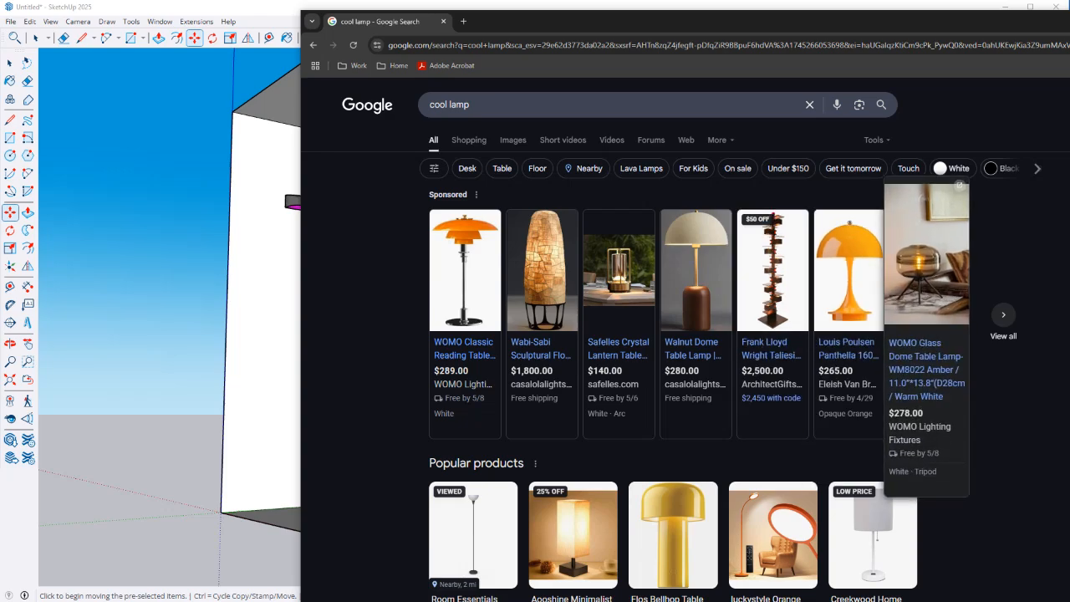
{"action": "scroll", "coordinate": [773, 360], "scroll_direction": "down", "scroll_amount": 5}
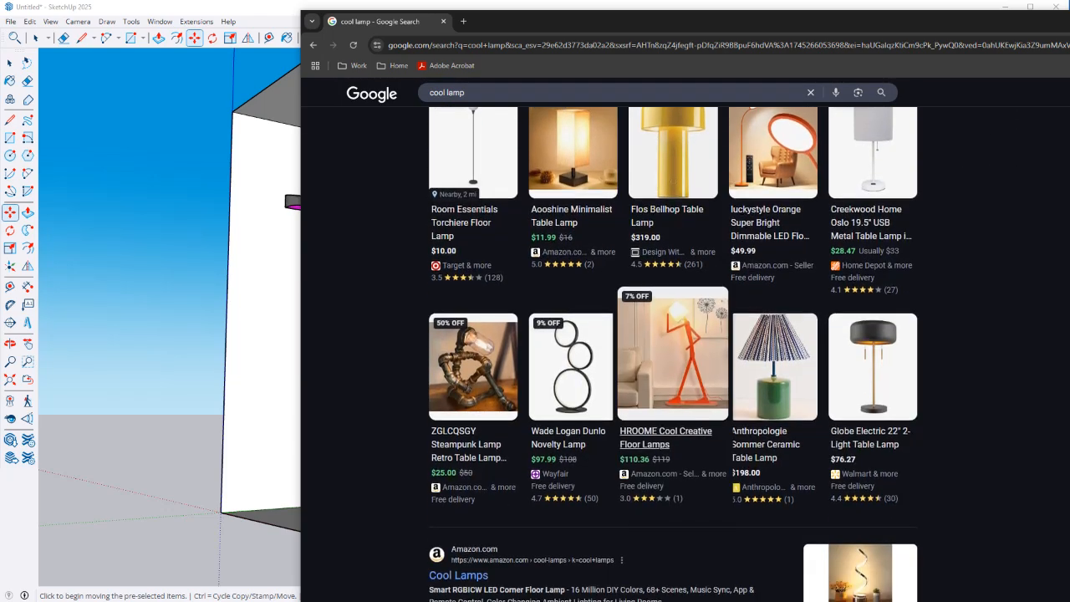
{"action": "scroll", "coordinate": [873, 368], "scroll_direction": "down", "scroll_amount": 3}
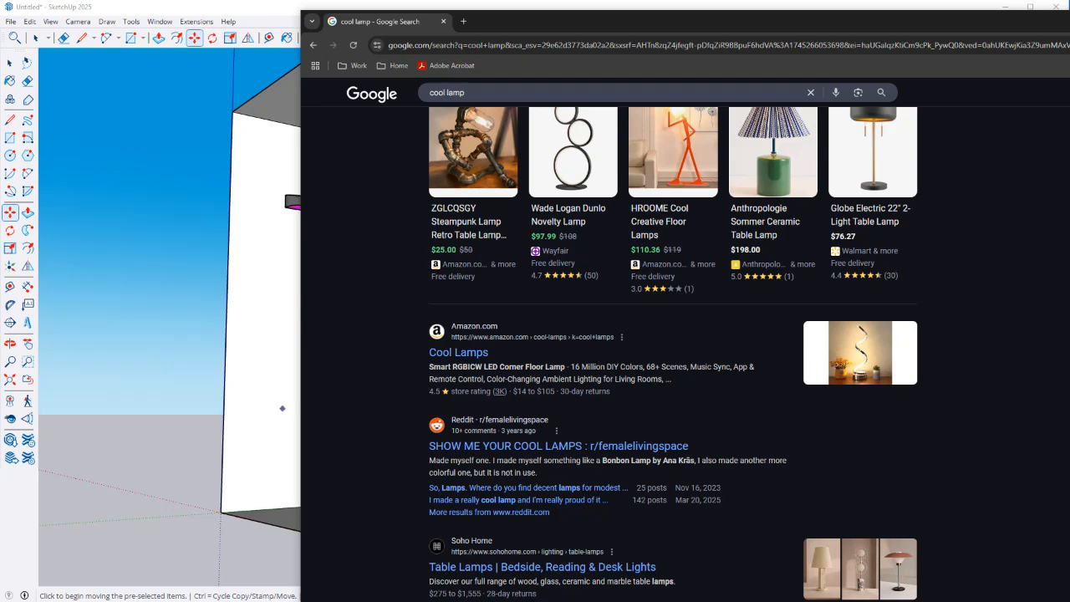
{"action": "left_click", "coordinate": [273, 408]}
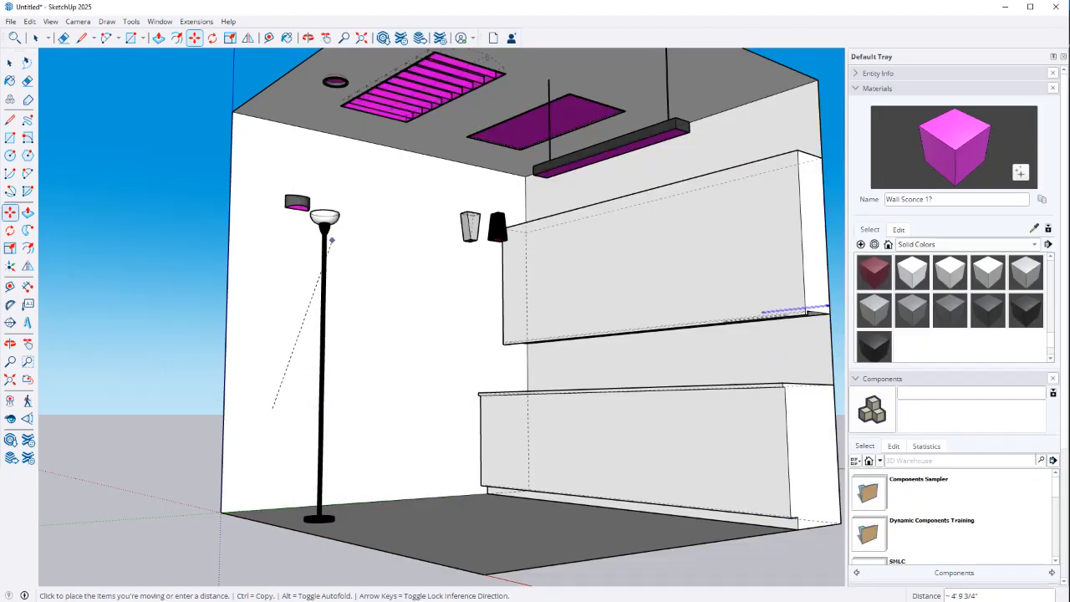
{"action": "key", "text": "space"}
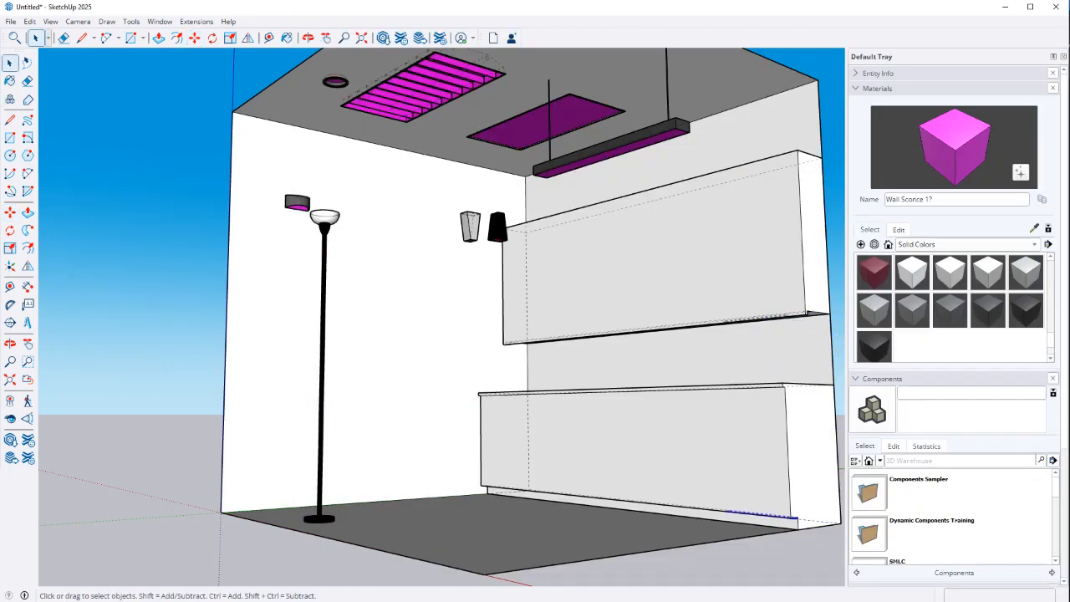
Return to the browser, open the Amazon cool lamps listing and look through the lamp designs
{"action": "key", "text": "alt+Tab"}
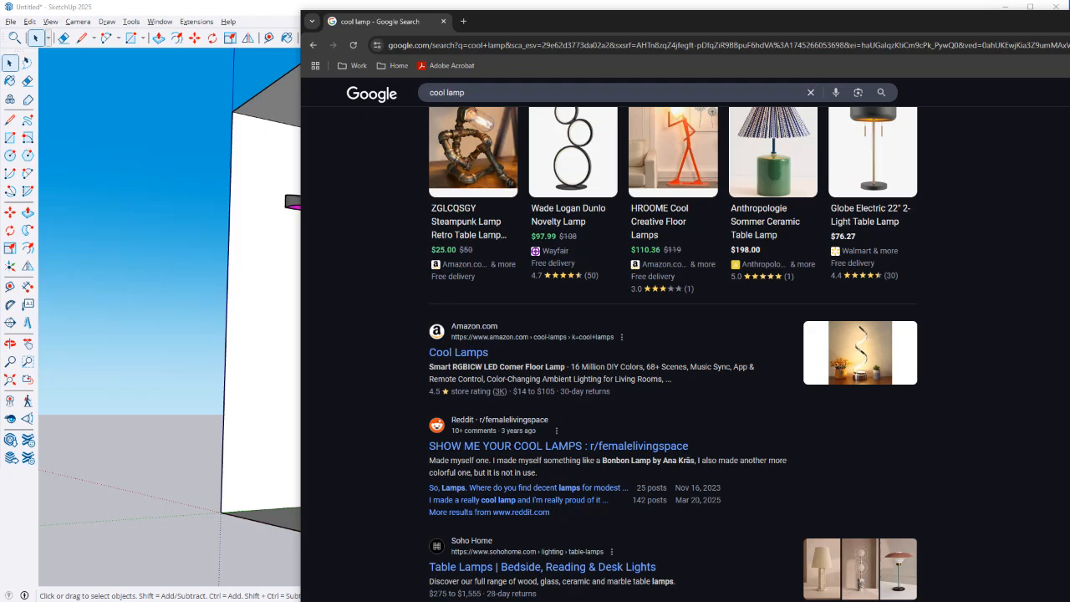
{"action": "left_click", "coordinate": [860, 353]}
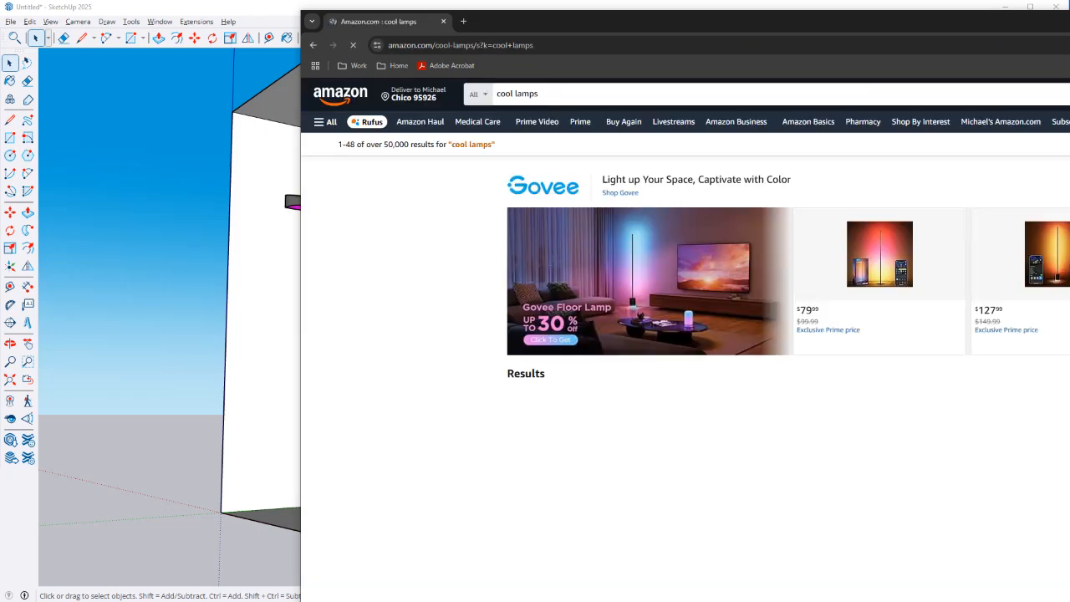
{"action": "scroll", "coordinate": [686, 334], "scroll_direction": "down", "scroll_amount": 5}
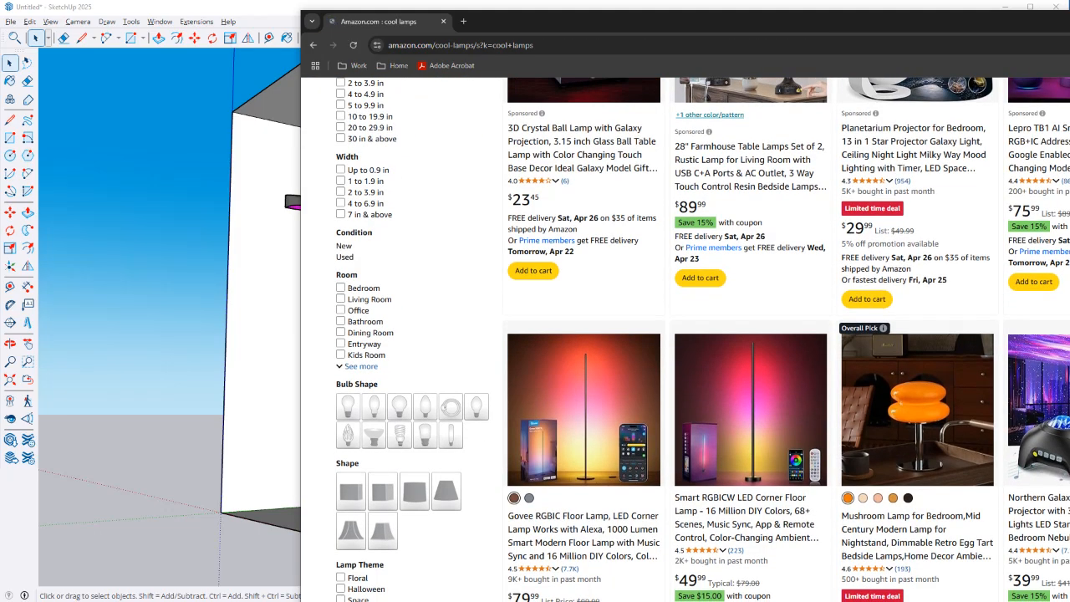
{"action": "scroll", "coordinate": [702, 339], "scroll_direction": "down", "scroll_amount": 6}
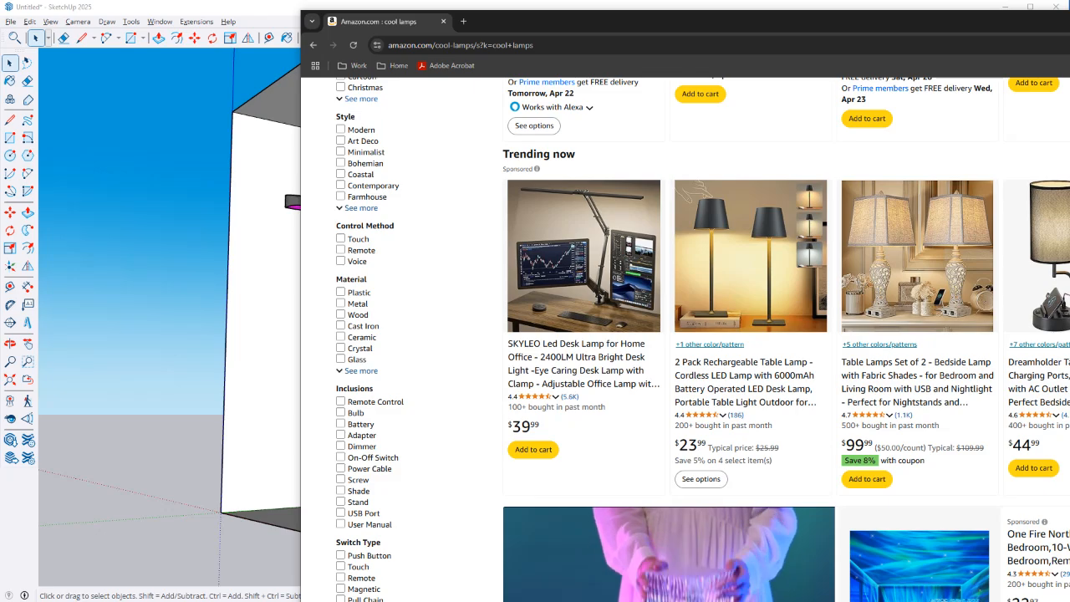
{"action": "key", "text": "alt+Tab"}
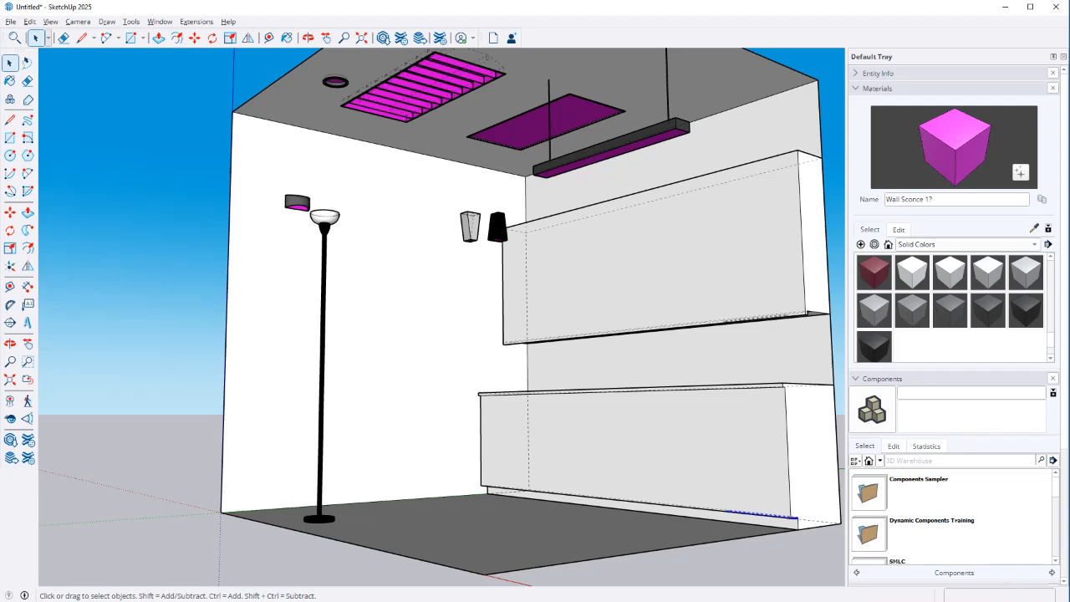
{"action": "mouse_move", "coordinate": [376, 193]}
{"action": "middle_mouse_down"}
{"action": "mouse_move", "coordinate": [339, 238]}
{"action": "mouse_move", "coordinate": [298, 191]}
{"action": "middle_mouse_up"}
{"action": "scroll", "coordinate": [297, 188], "scroll_direction": "down", "scroll_amount": 3}
{"action": "scroll", "coordinate": [376, 118], "scroll_direction": "up", "scroll_amount": 1}
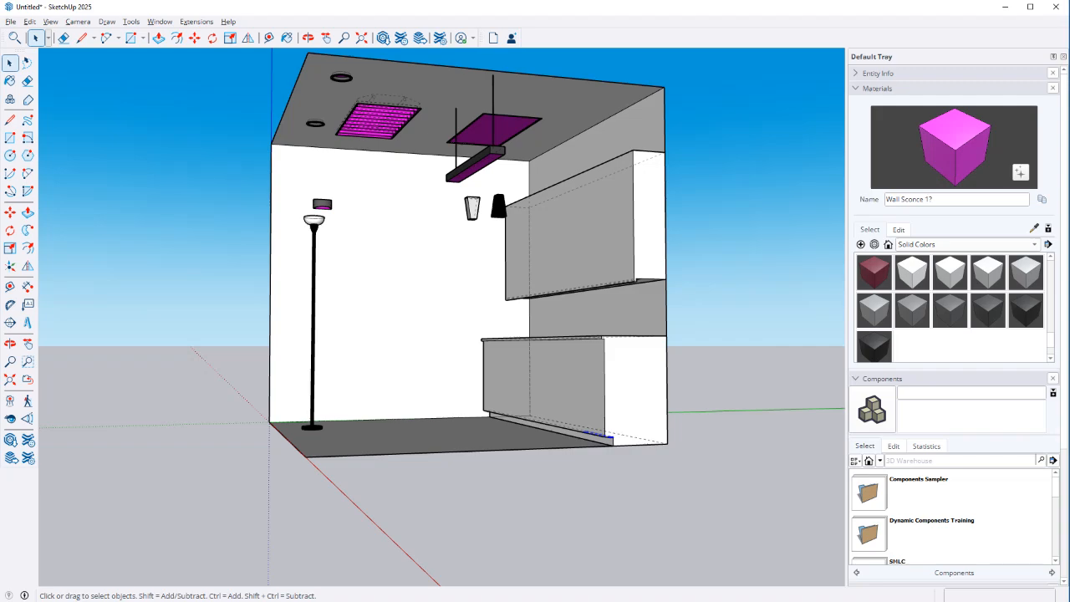
{"action": "scroll", "coordinate": [414, 236], "scroll_direction": "up", "scroll_amount": 3}
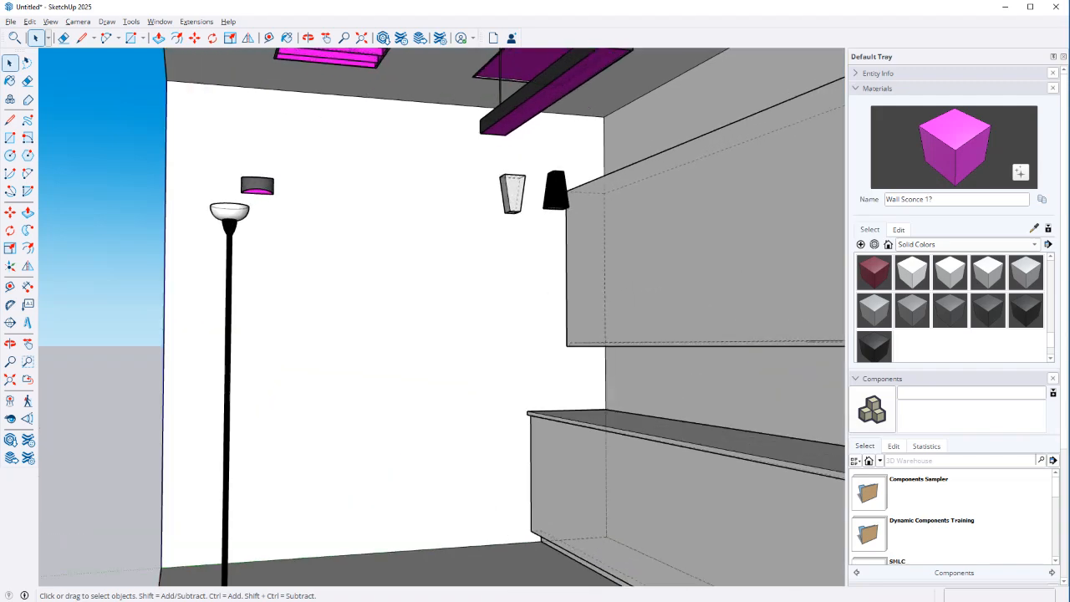
{"action": "scroll", "coordinate": [424, 430], "scroll_direction": "down", "scroll_amount": 3}
{"action": "scroll", "coordinate": [447, 382], "scroll_direction": "up", "scroll_amount": 3}
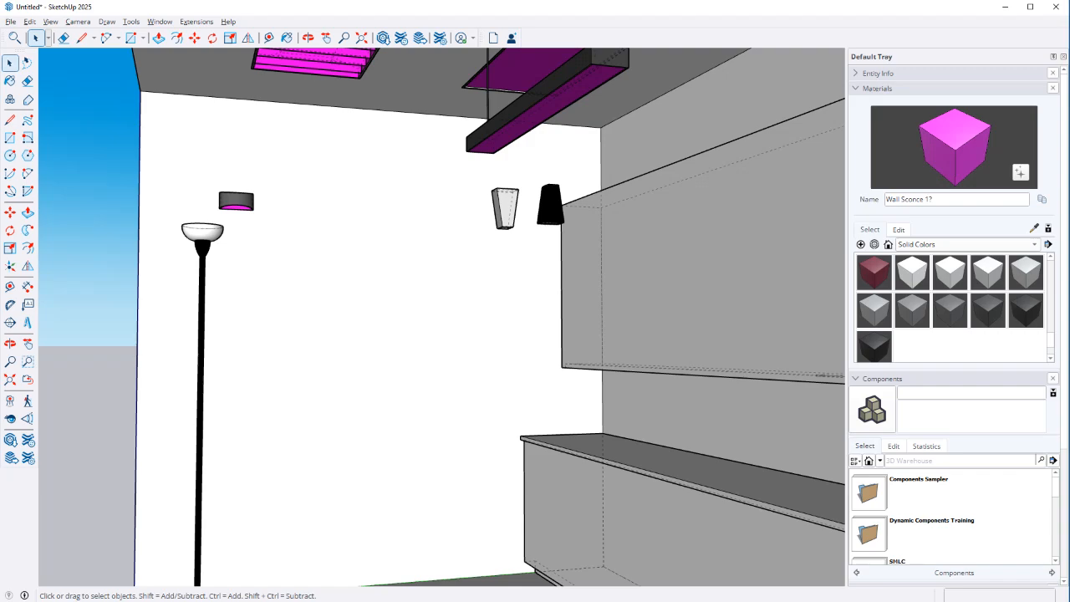